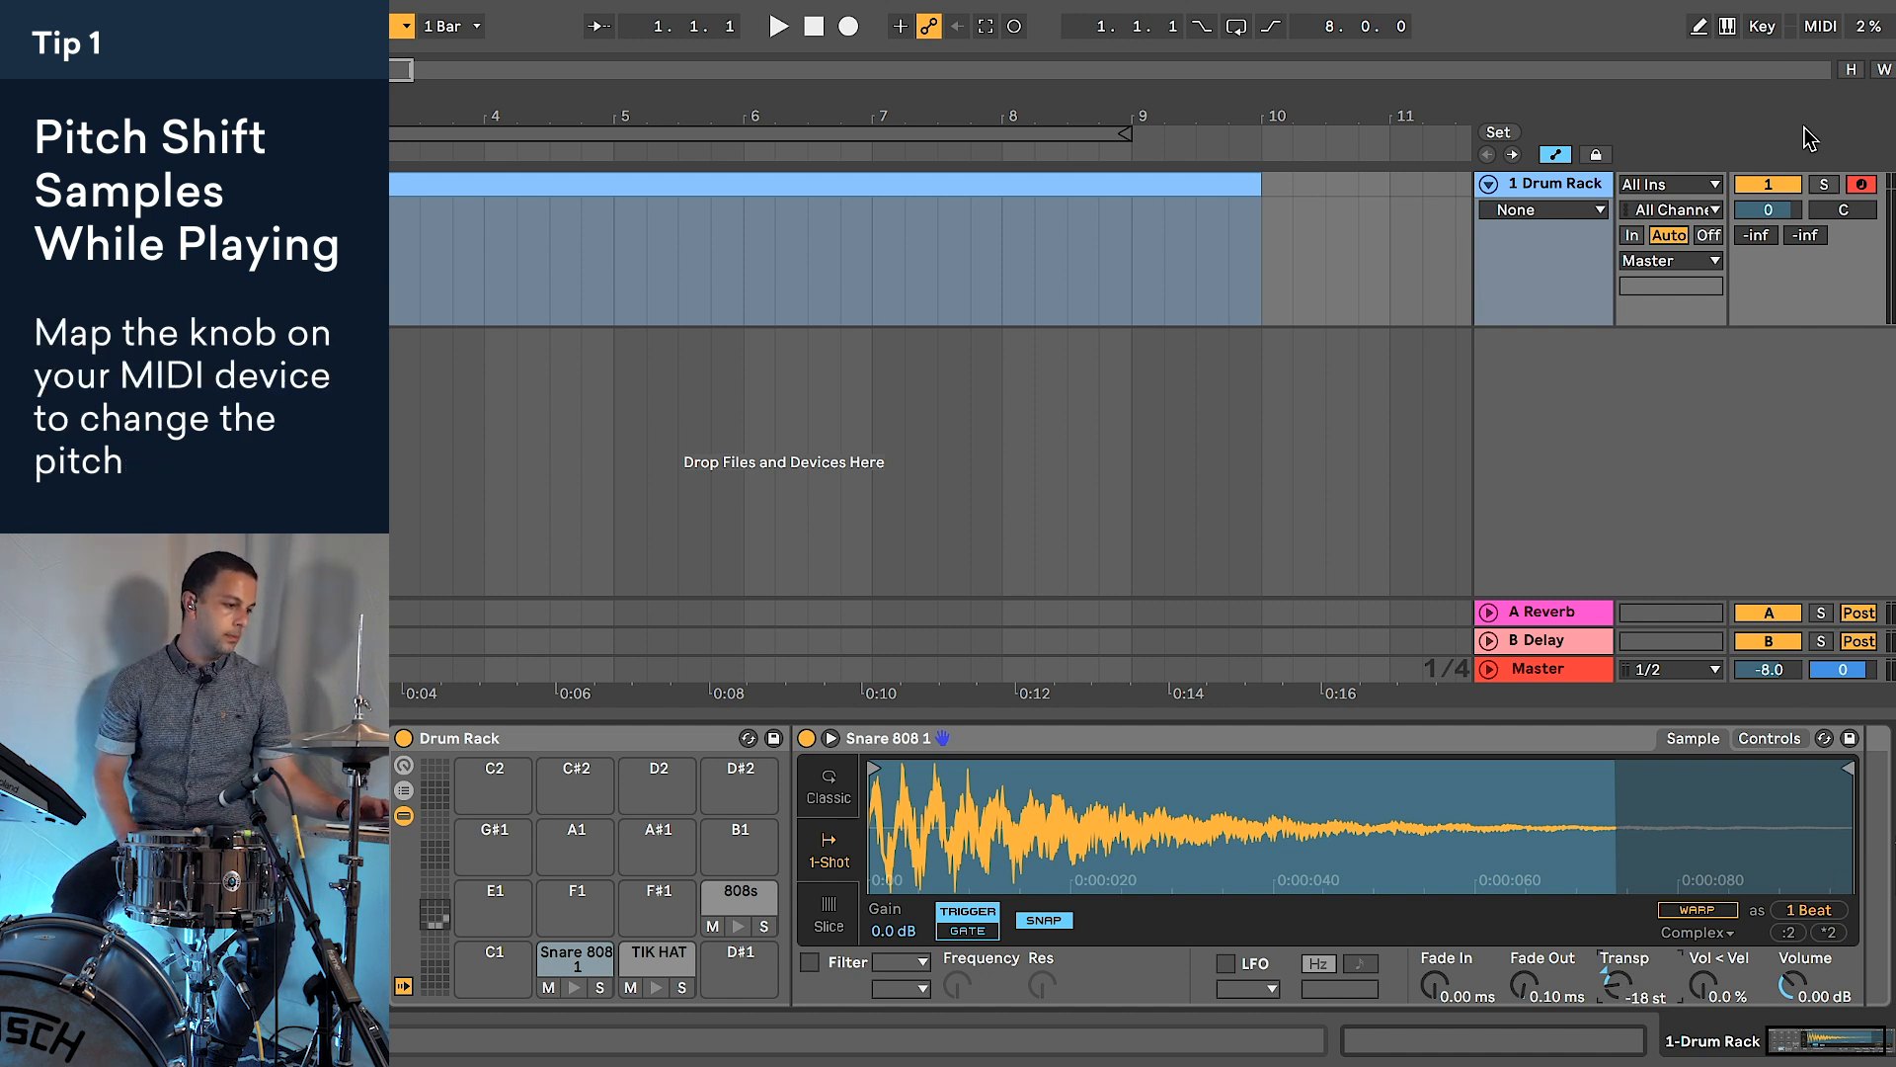
# Step: Enter MIDI mapping with the mapping browser shown and assign Snare 808 1's Transpose to the controller knob, CC 4 on channel 5
pyautogui.click(1820, 26)
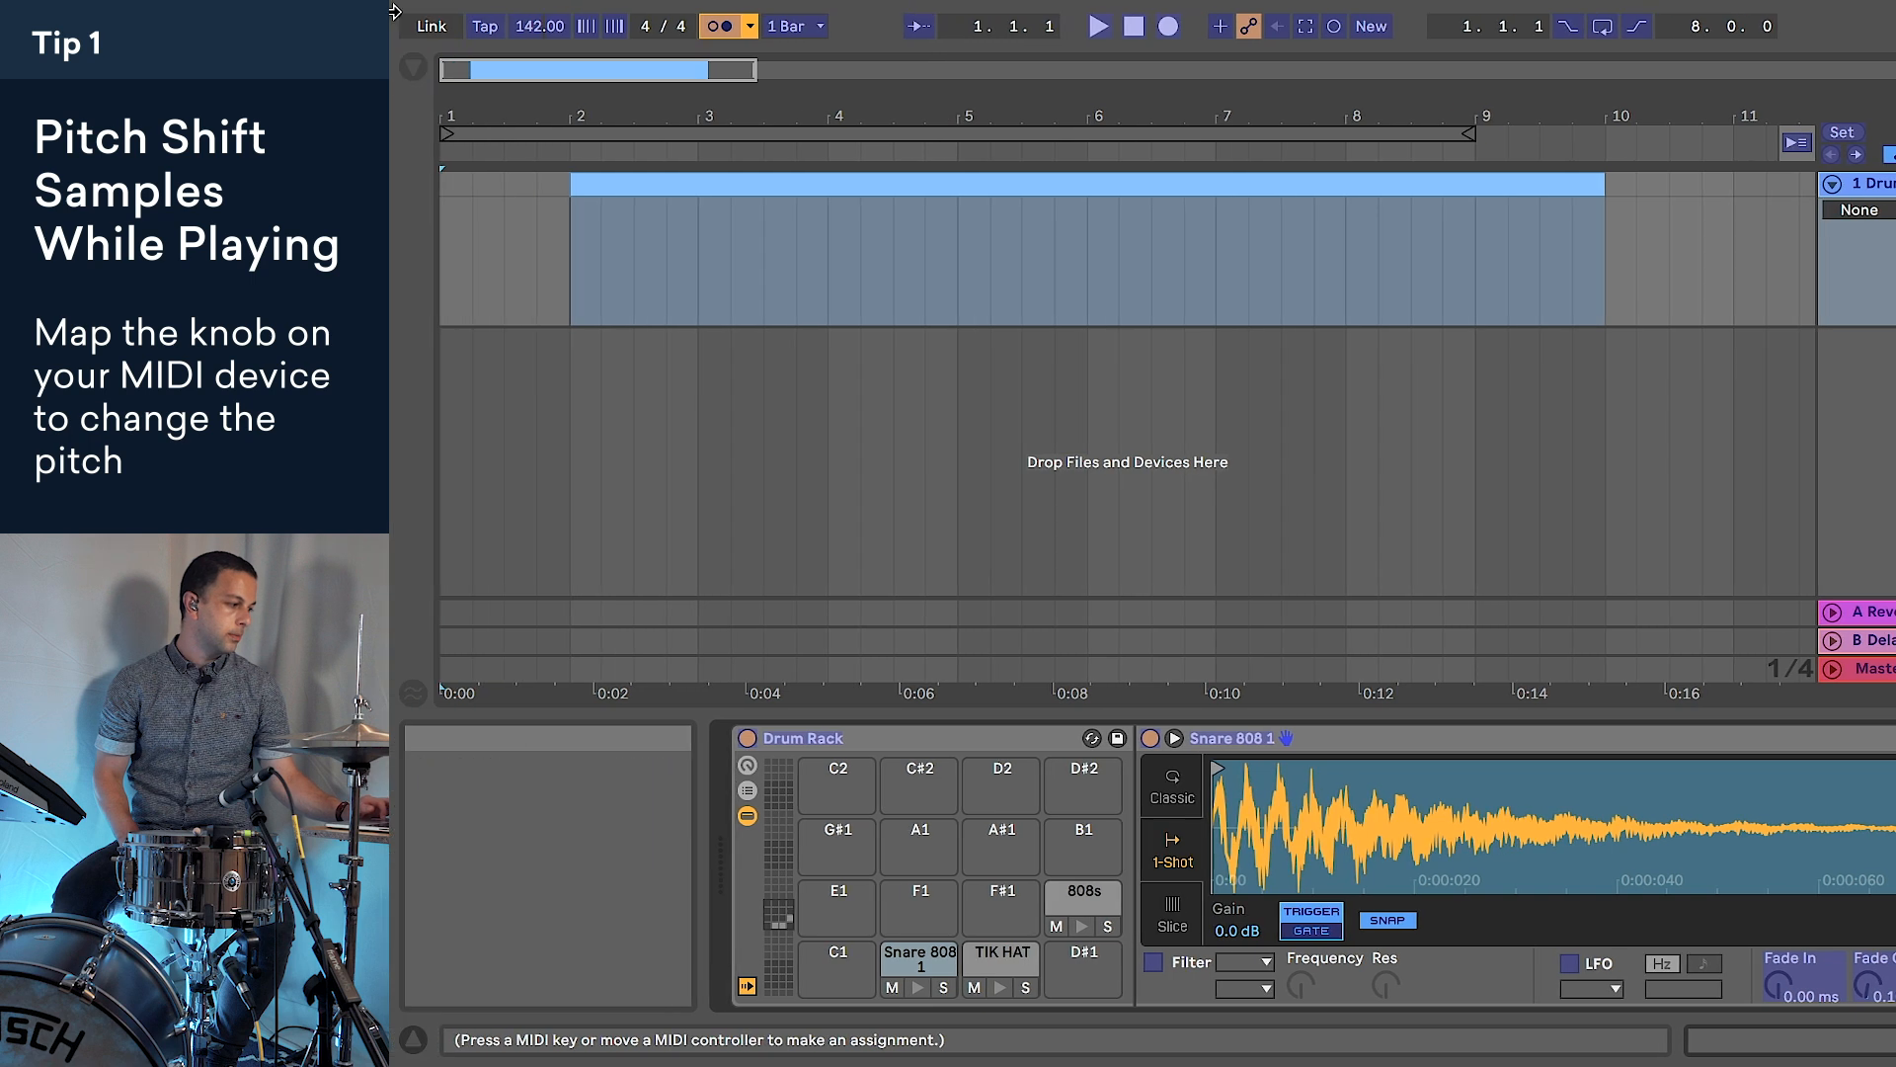
pyautogui.click(411, 62)
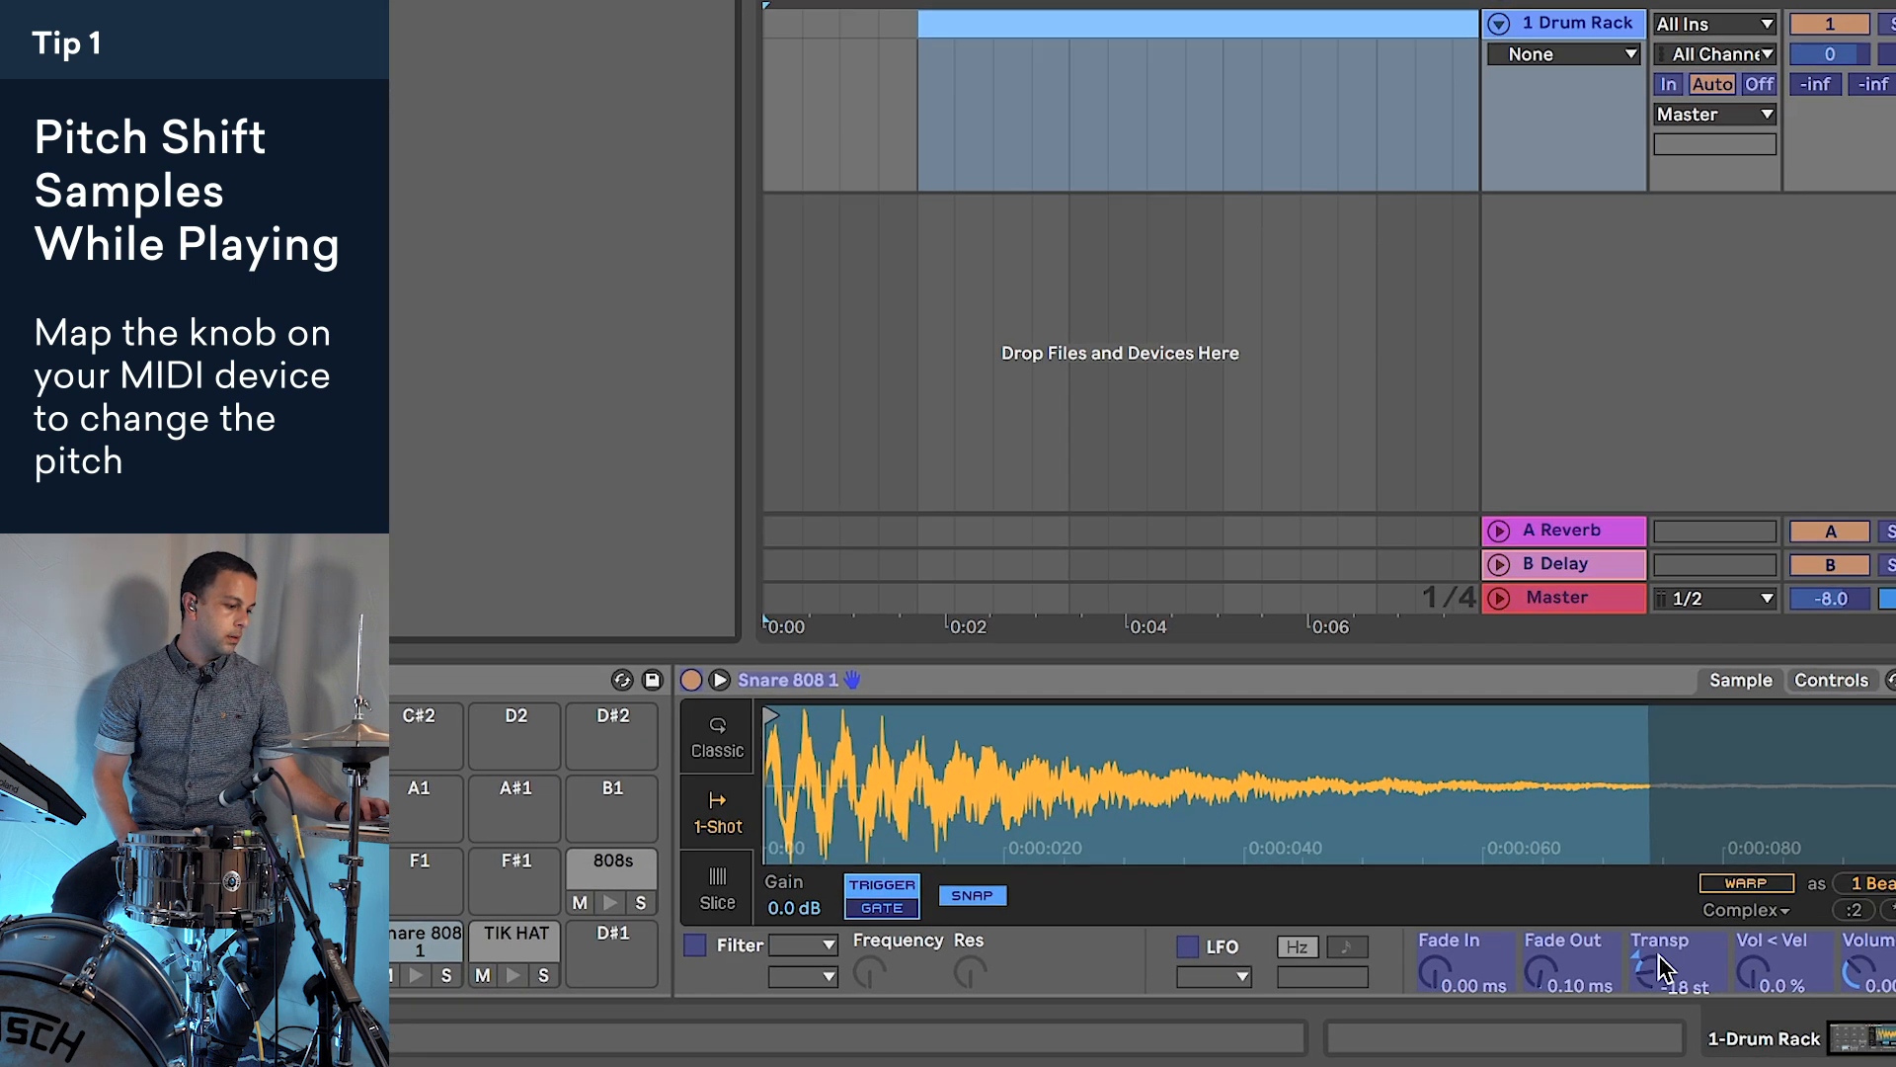
pyautogui.click(1680, 959)
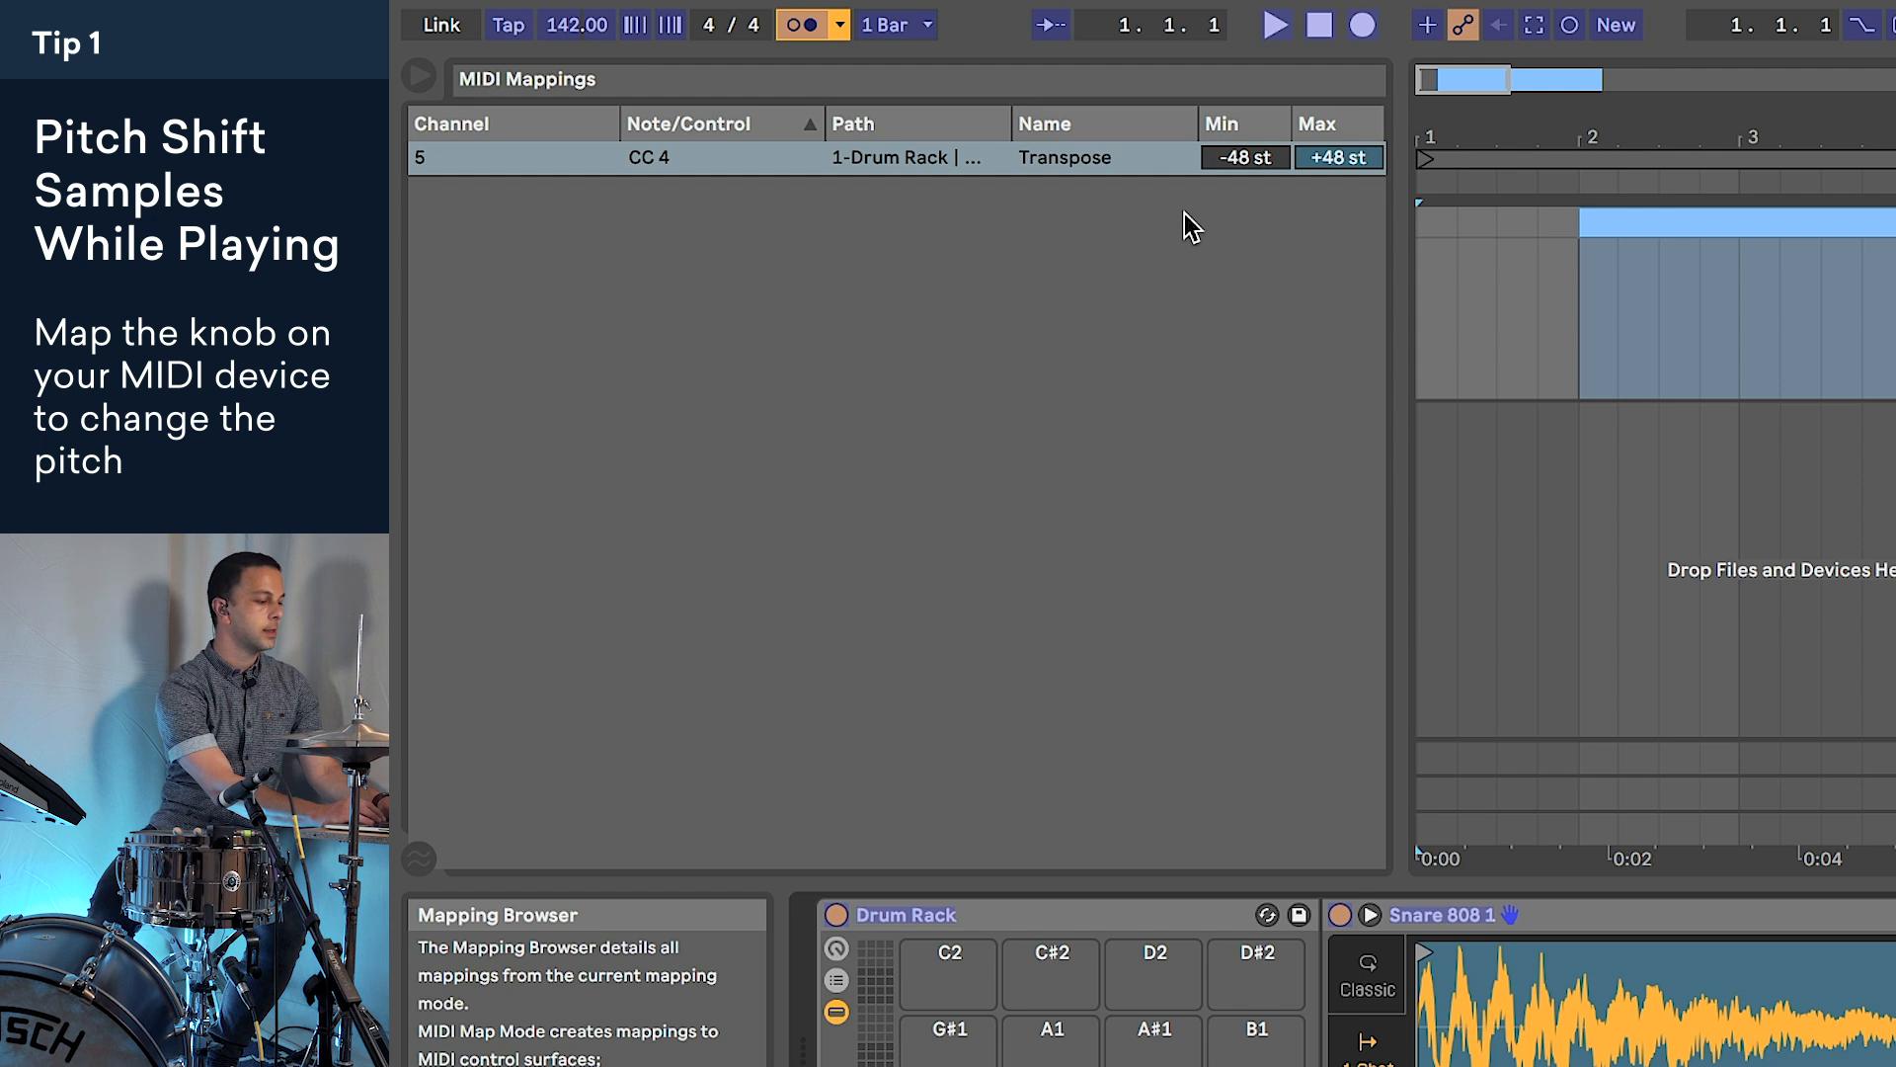
# Step: Limit the Transpose mapping to a range of -12 st to +20 st and leave MIDI mapping
pyautogui.click(1229, 154)
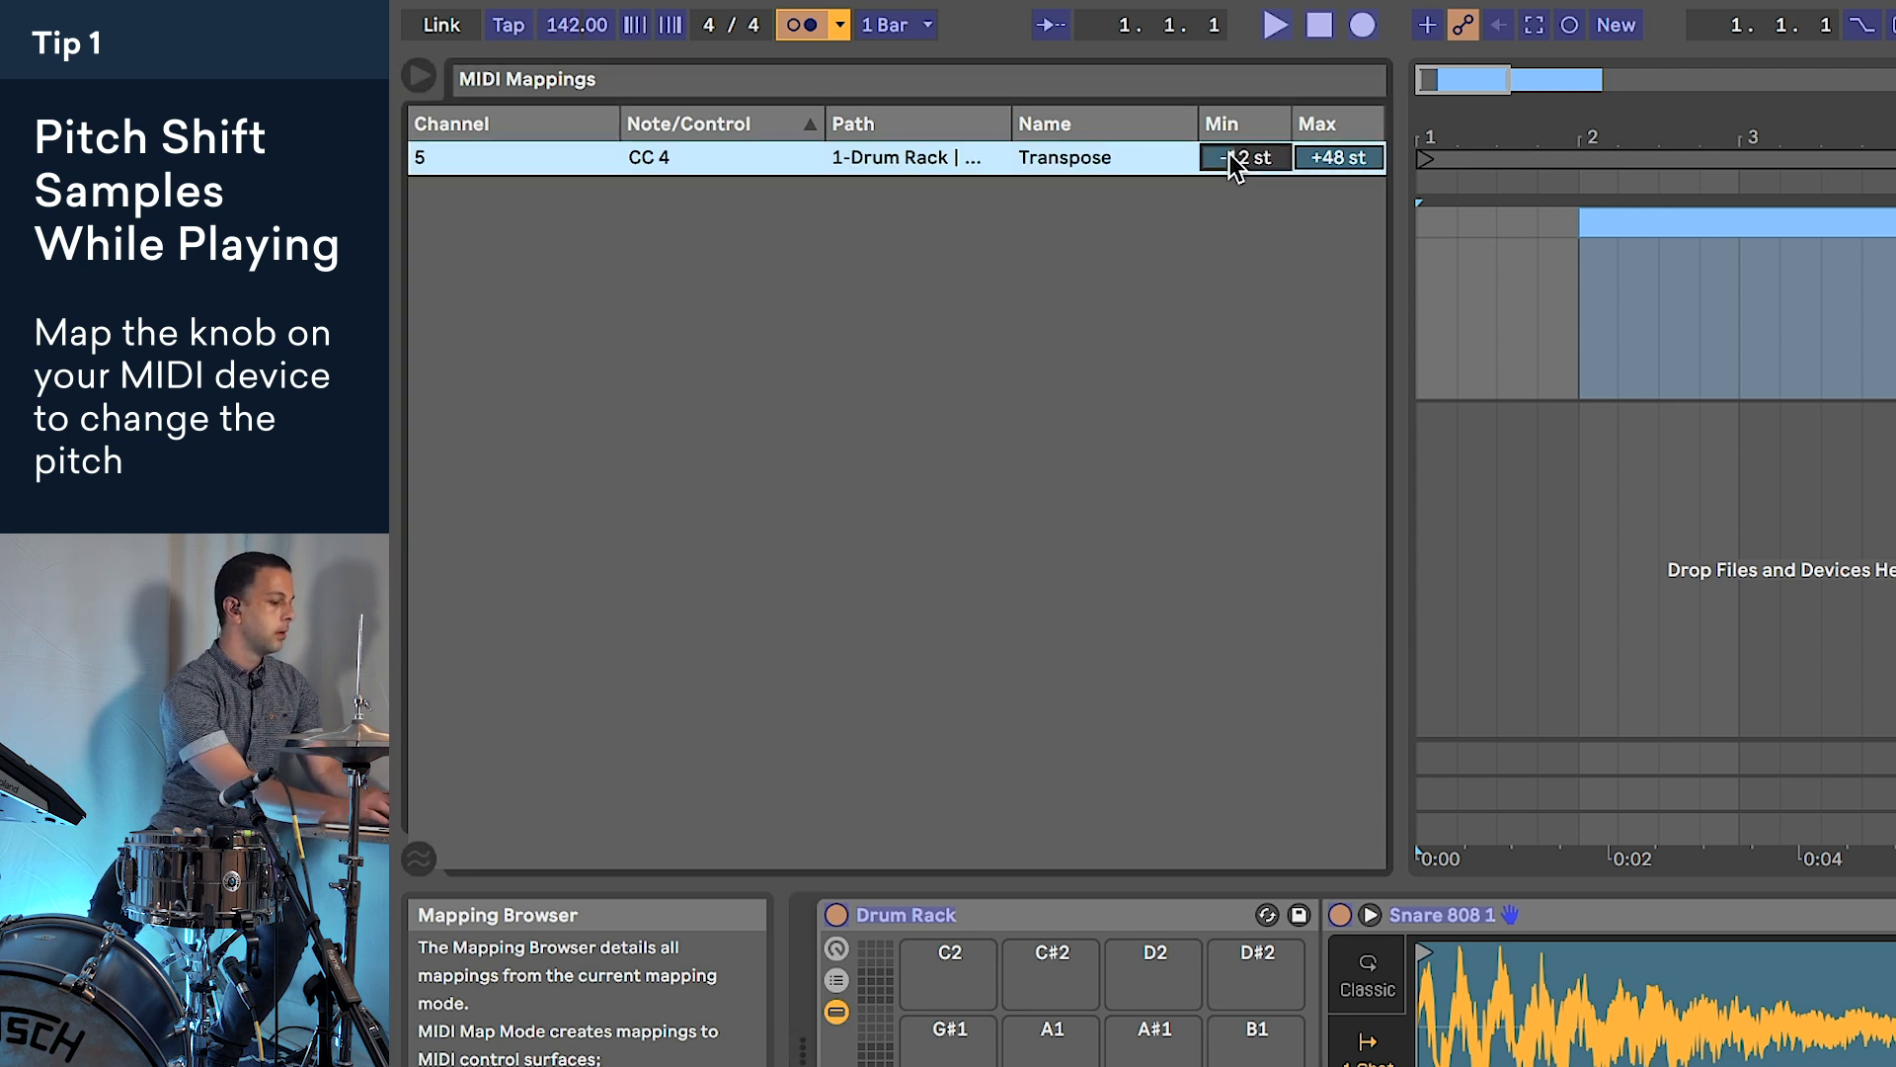
pyautogui.click(1341, 156)
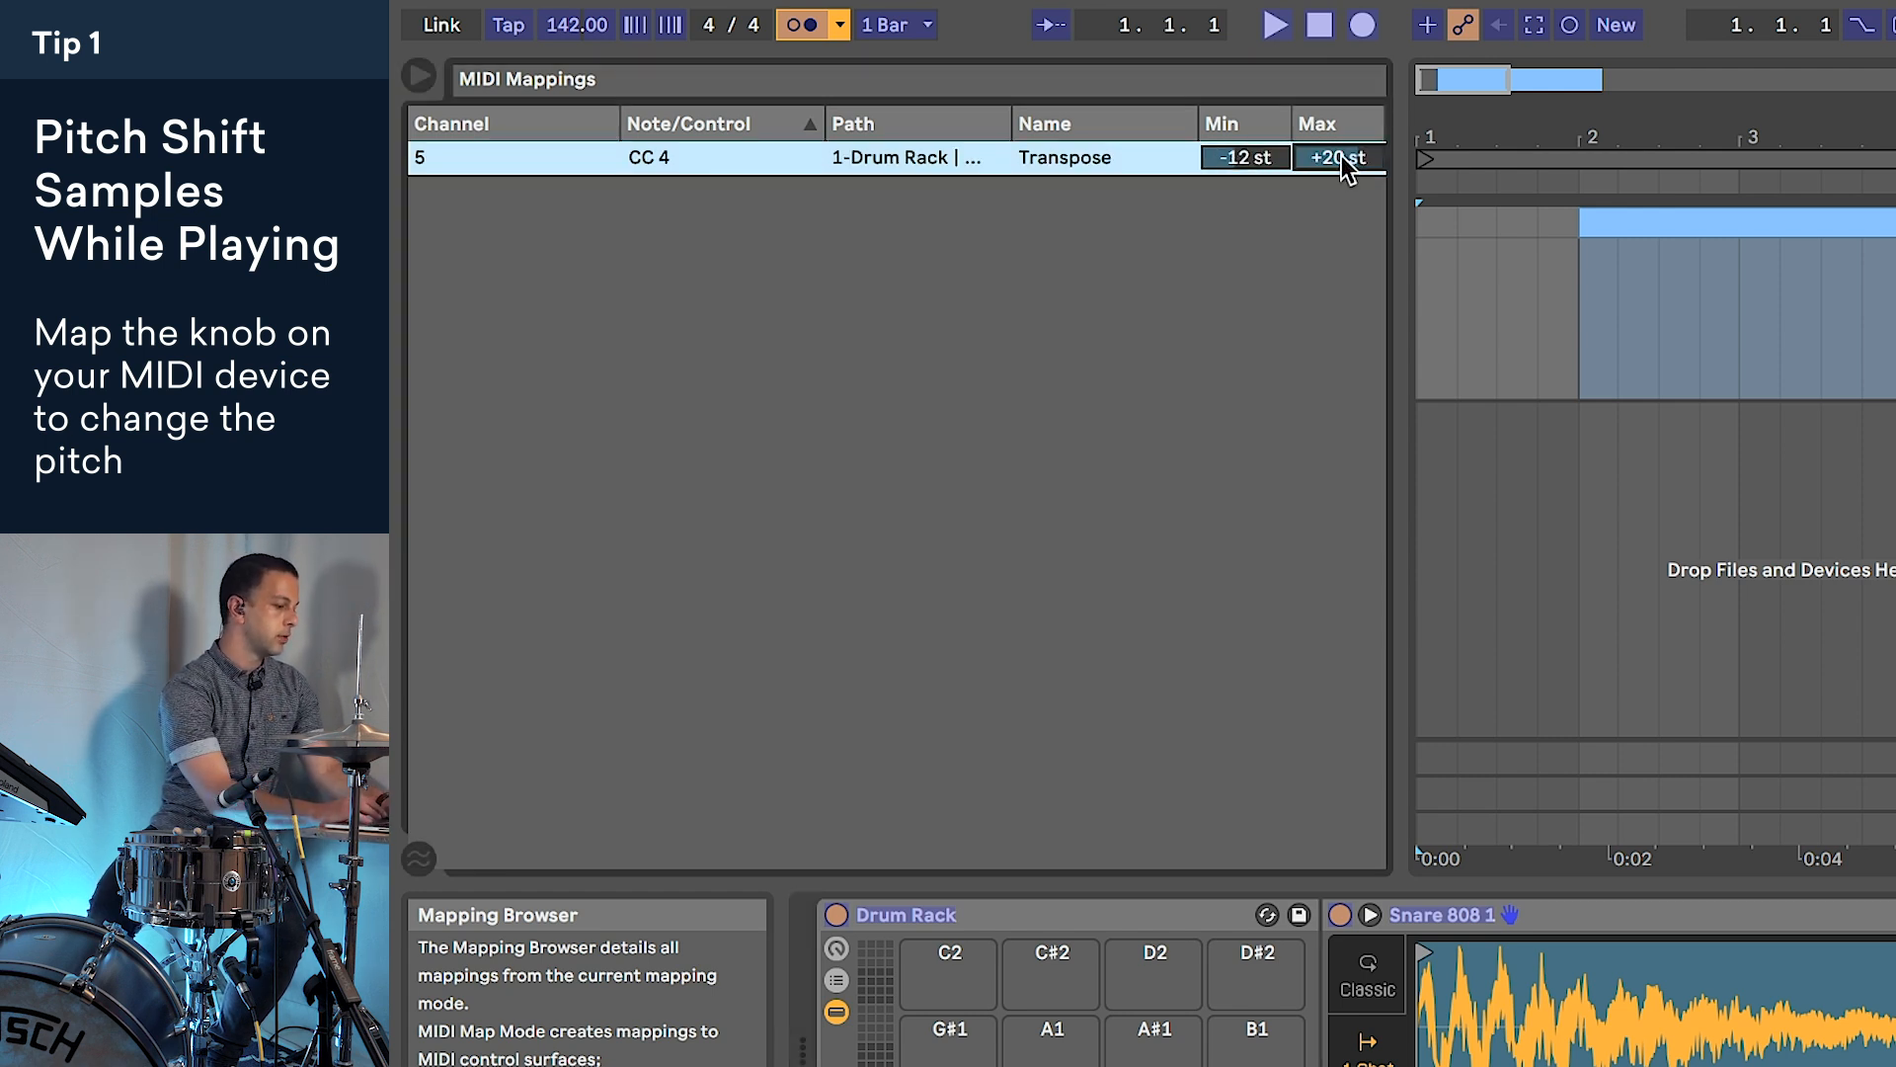
pyautogui.click(419, 77)
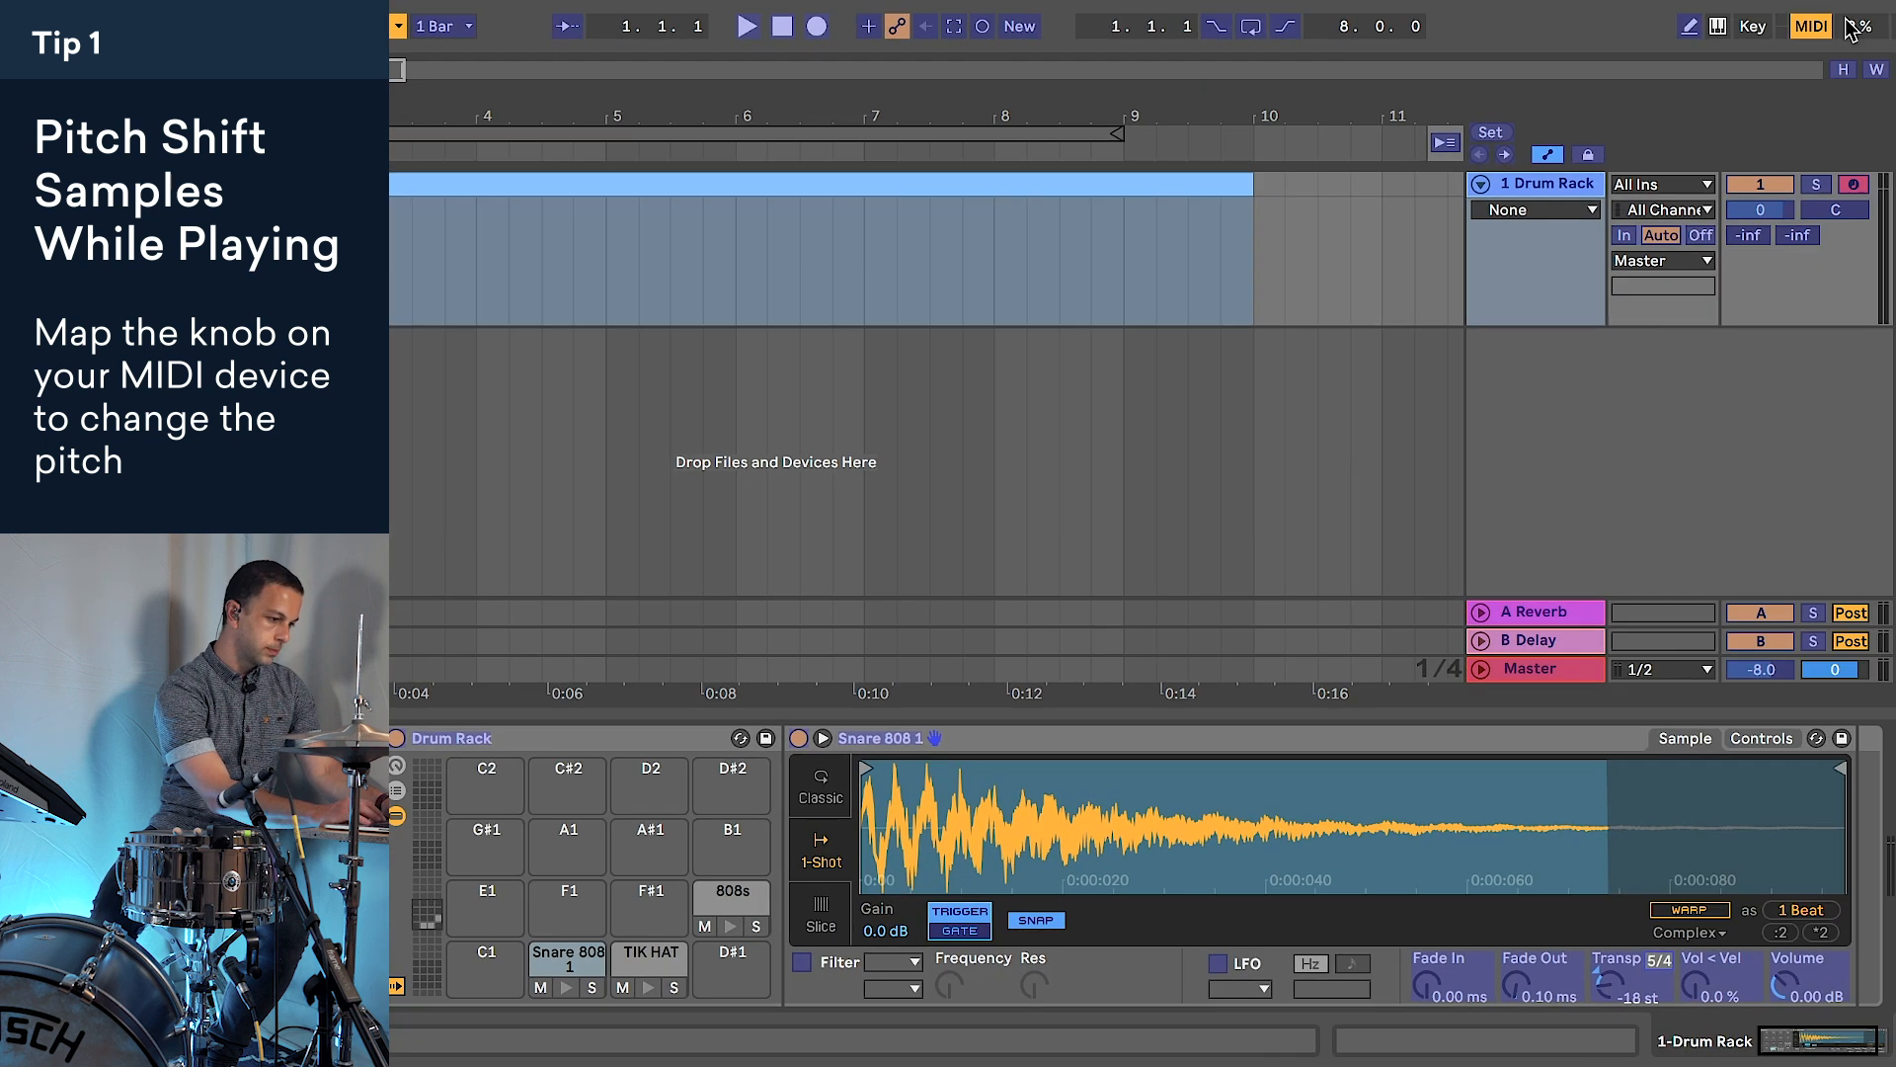
pyautogui.click(1816, 28)
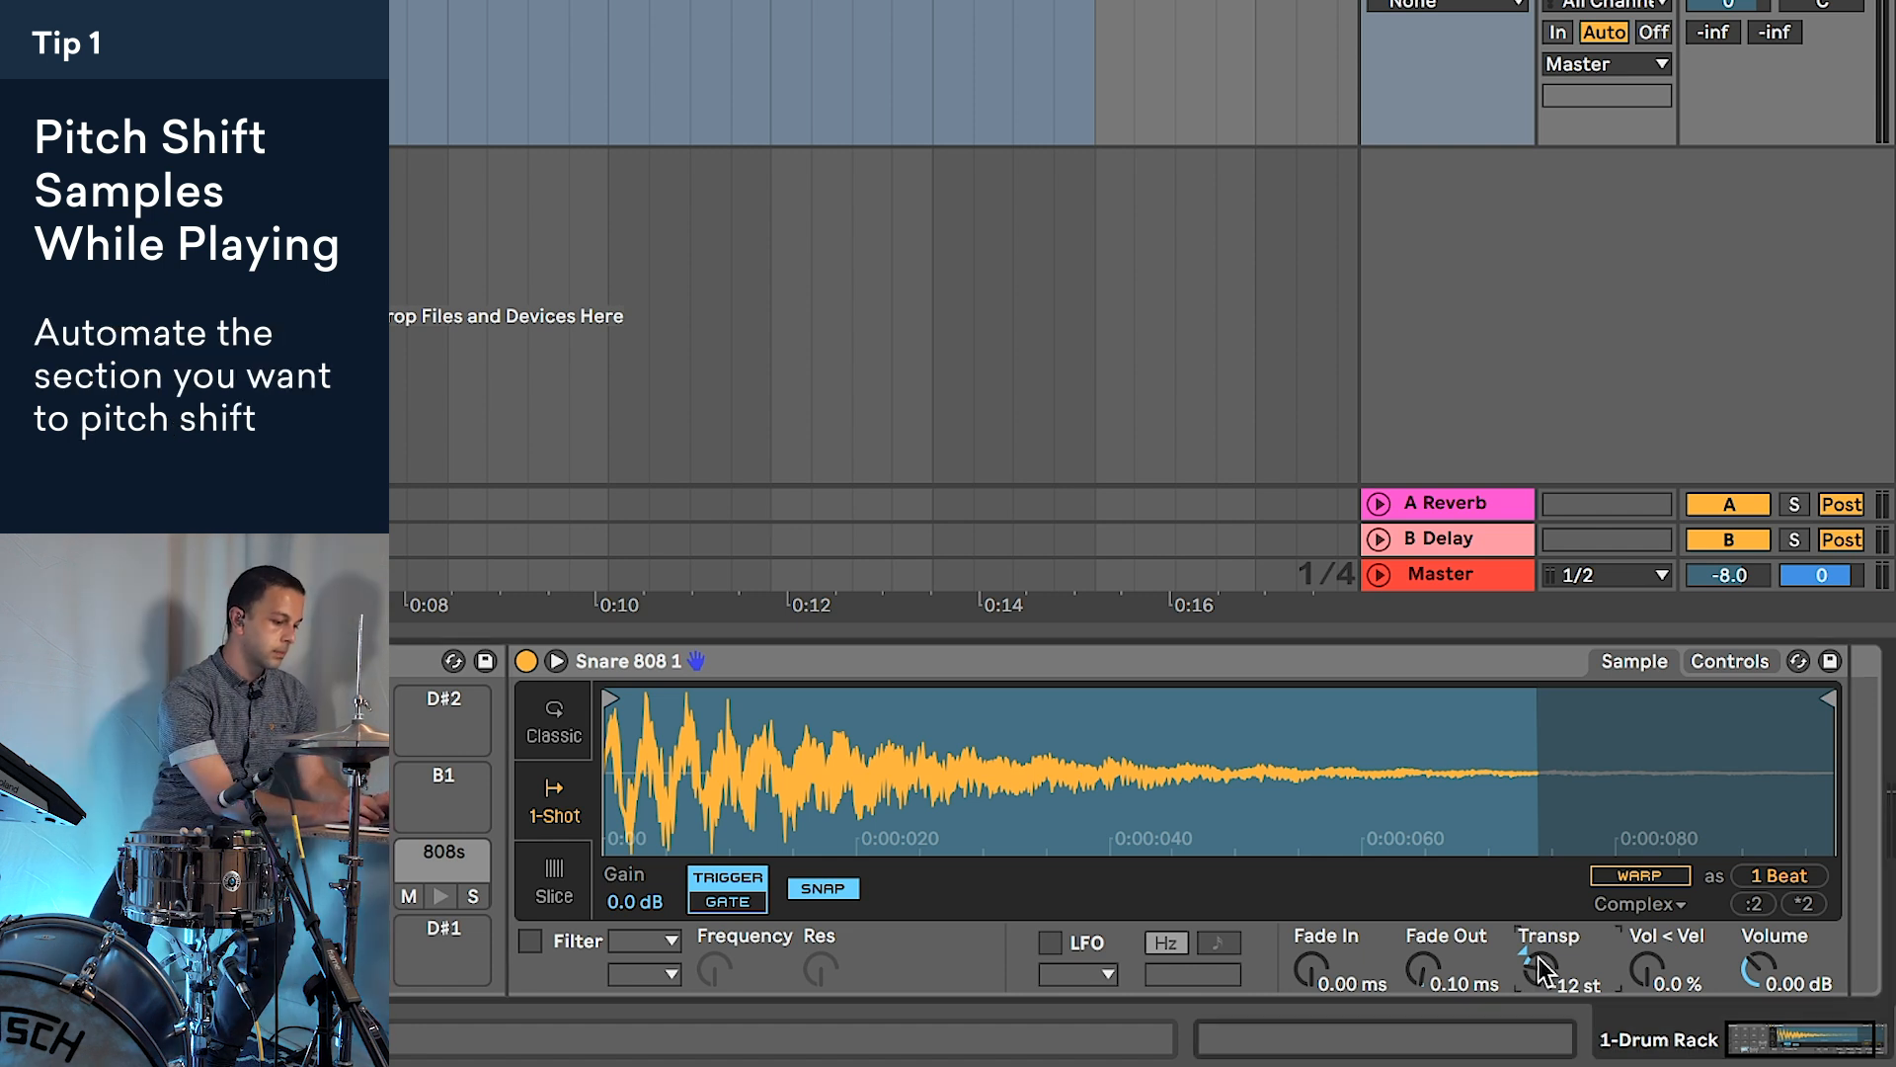
# Step: Show Snare 808 1's Transpose automation in a new lane and enlarge that lane vertically
pyautogui.rightClick(1541, 971)
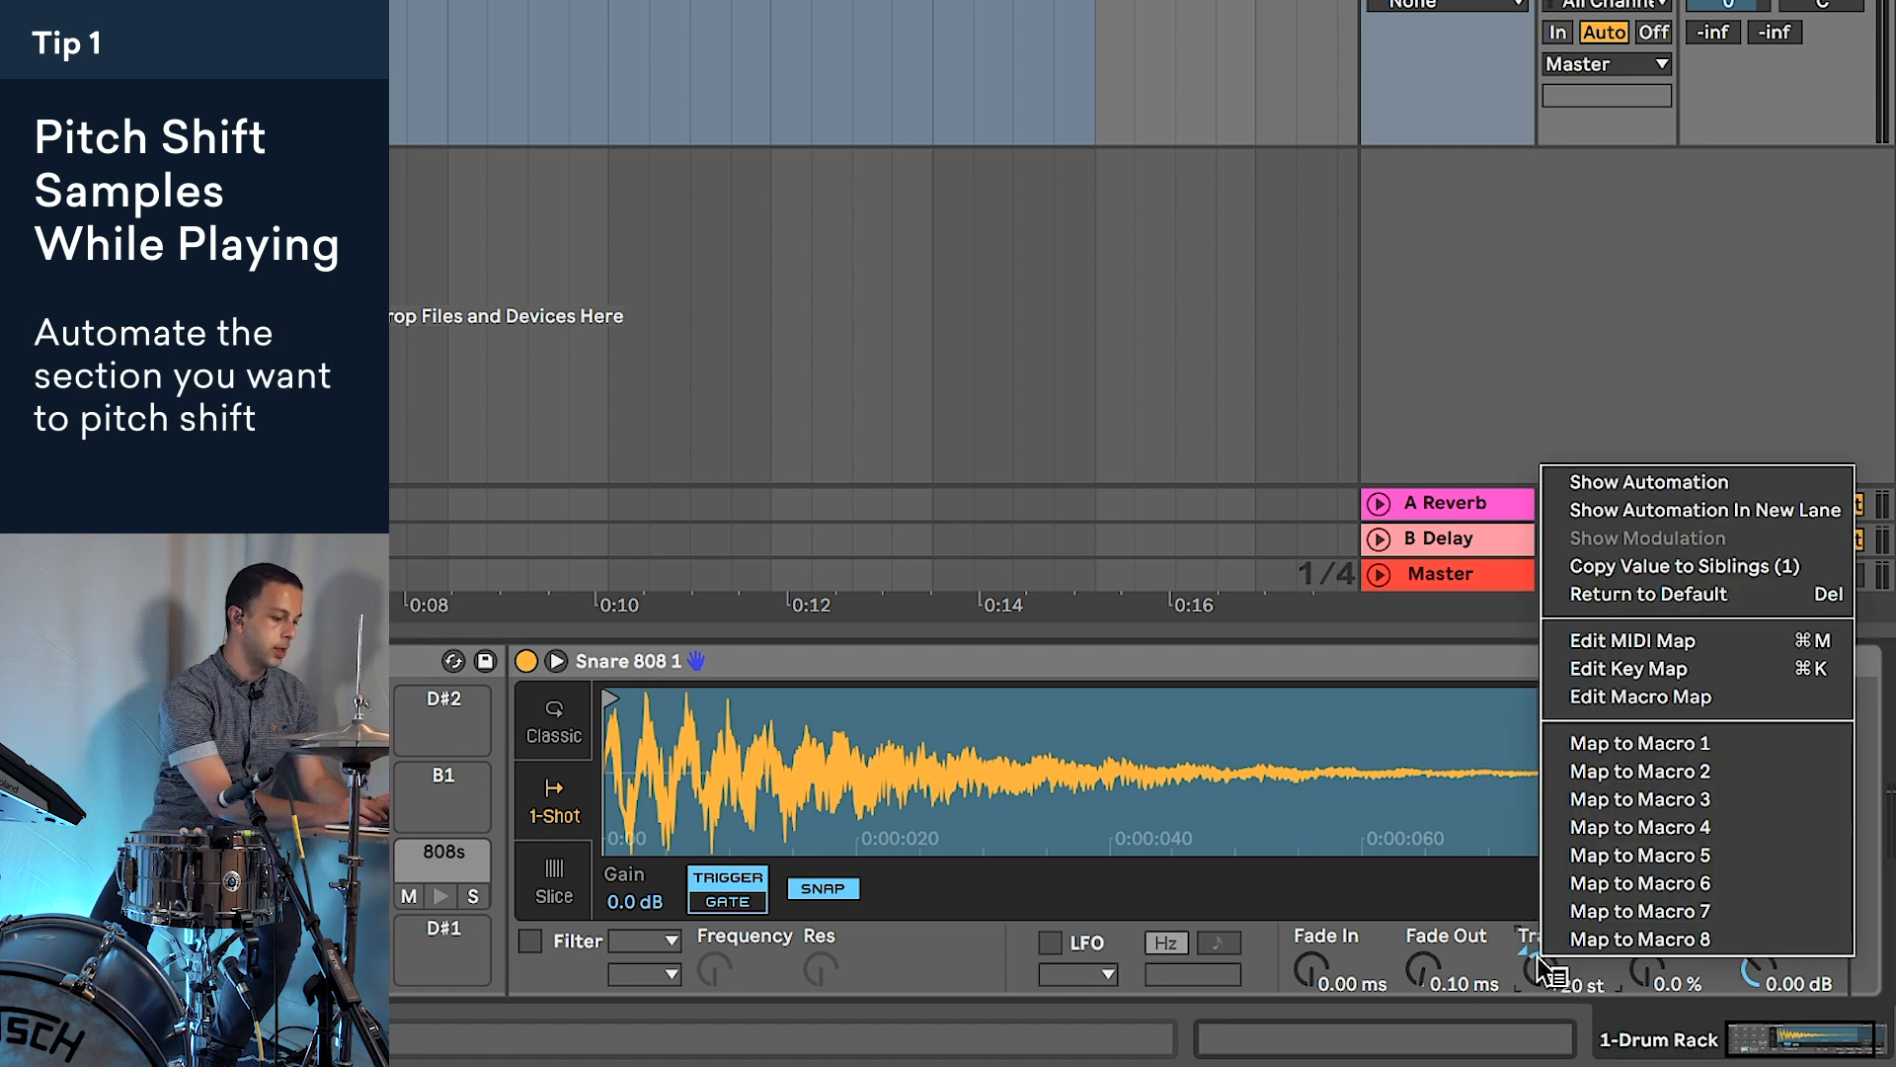
pyautogui.click(1726, 509)
pyautogui.moveTo(1288, 624); pyautogui.dragTo(1321, 993)
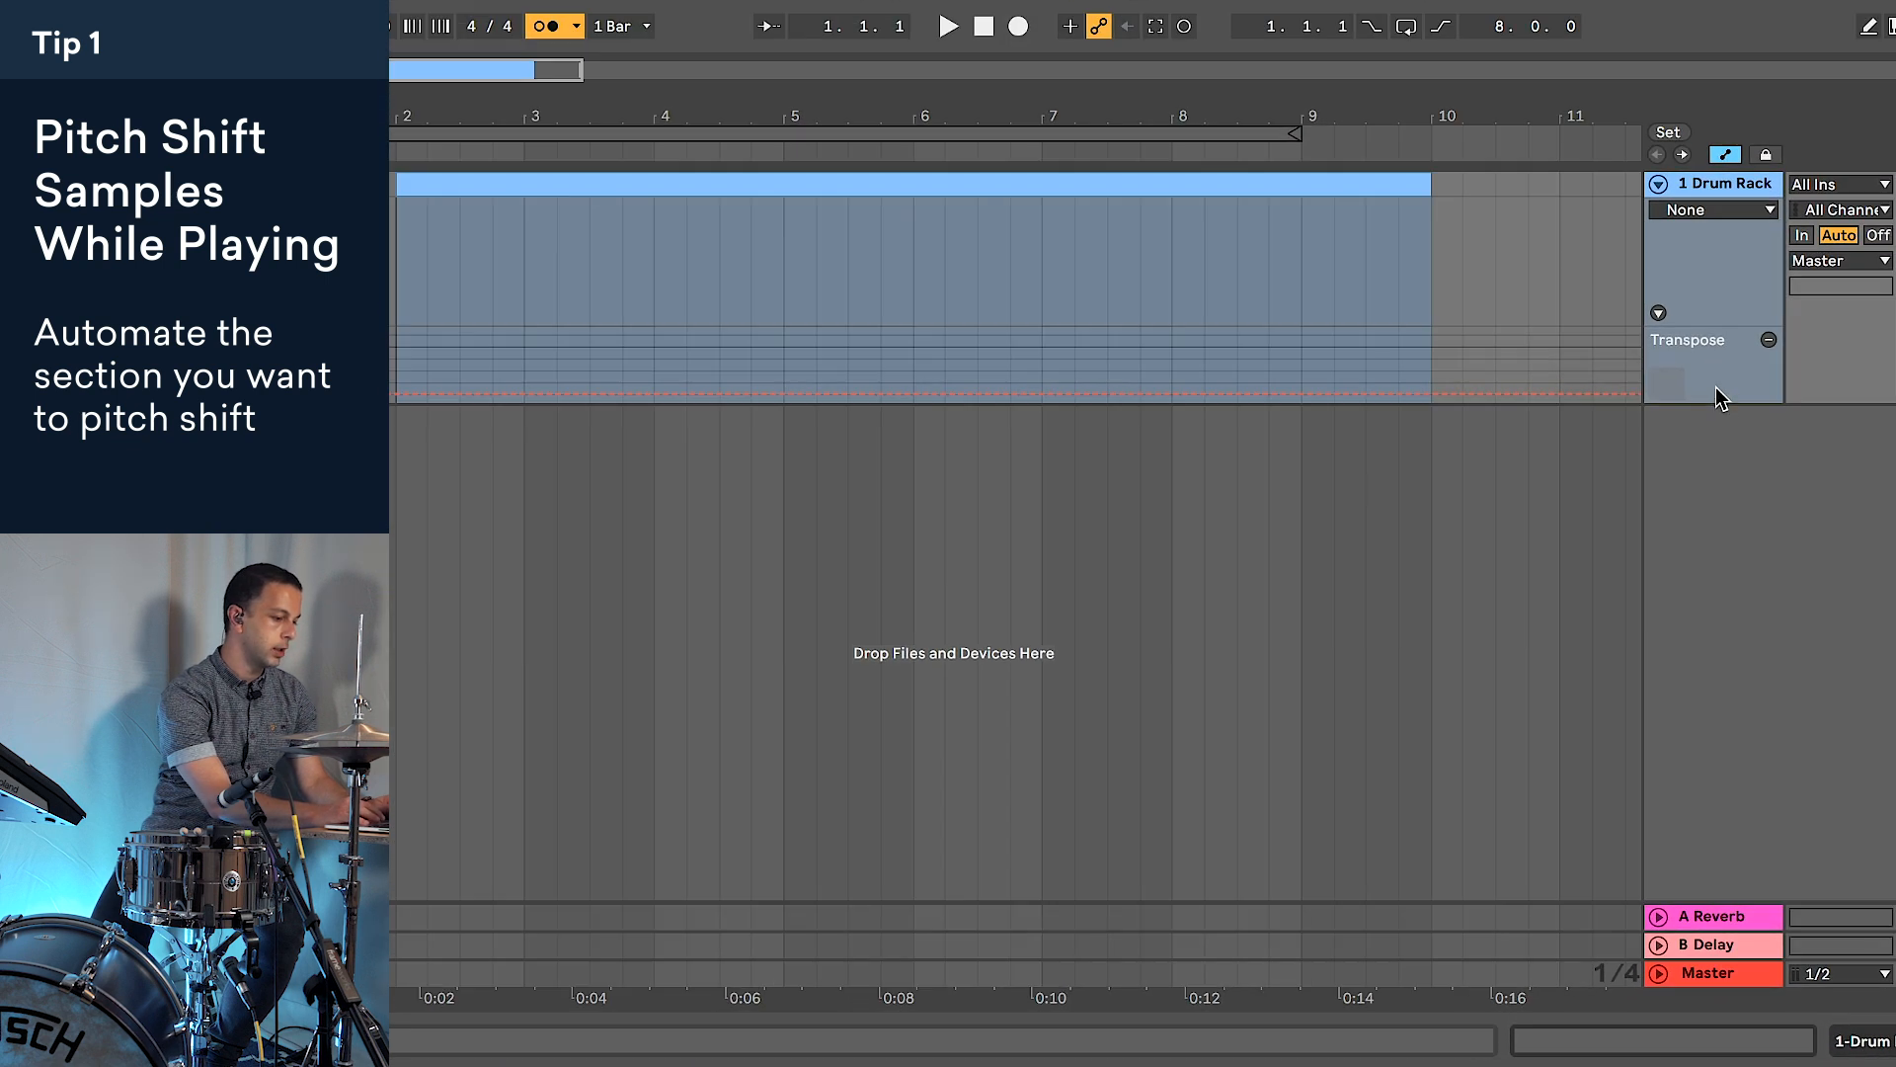
pyautogui.moveTo(1712, 399); pyautogui.dragTo(1707, 733)
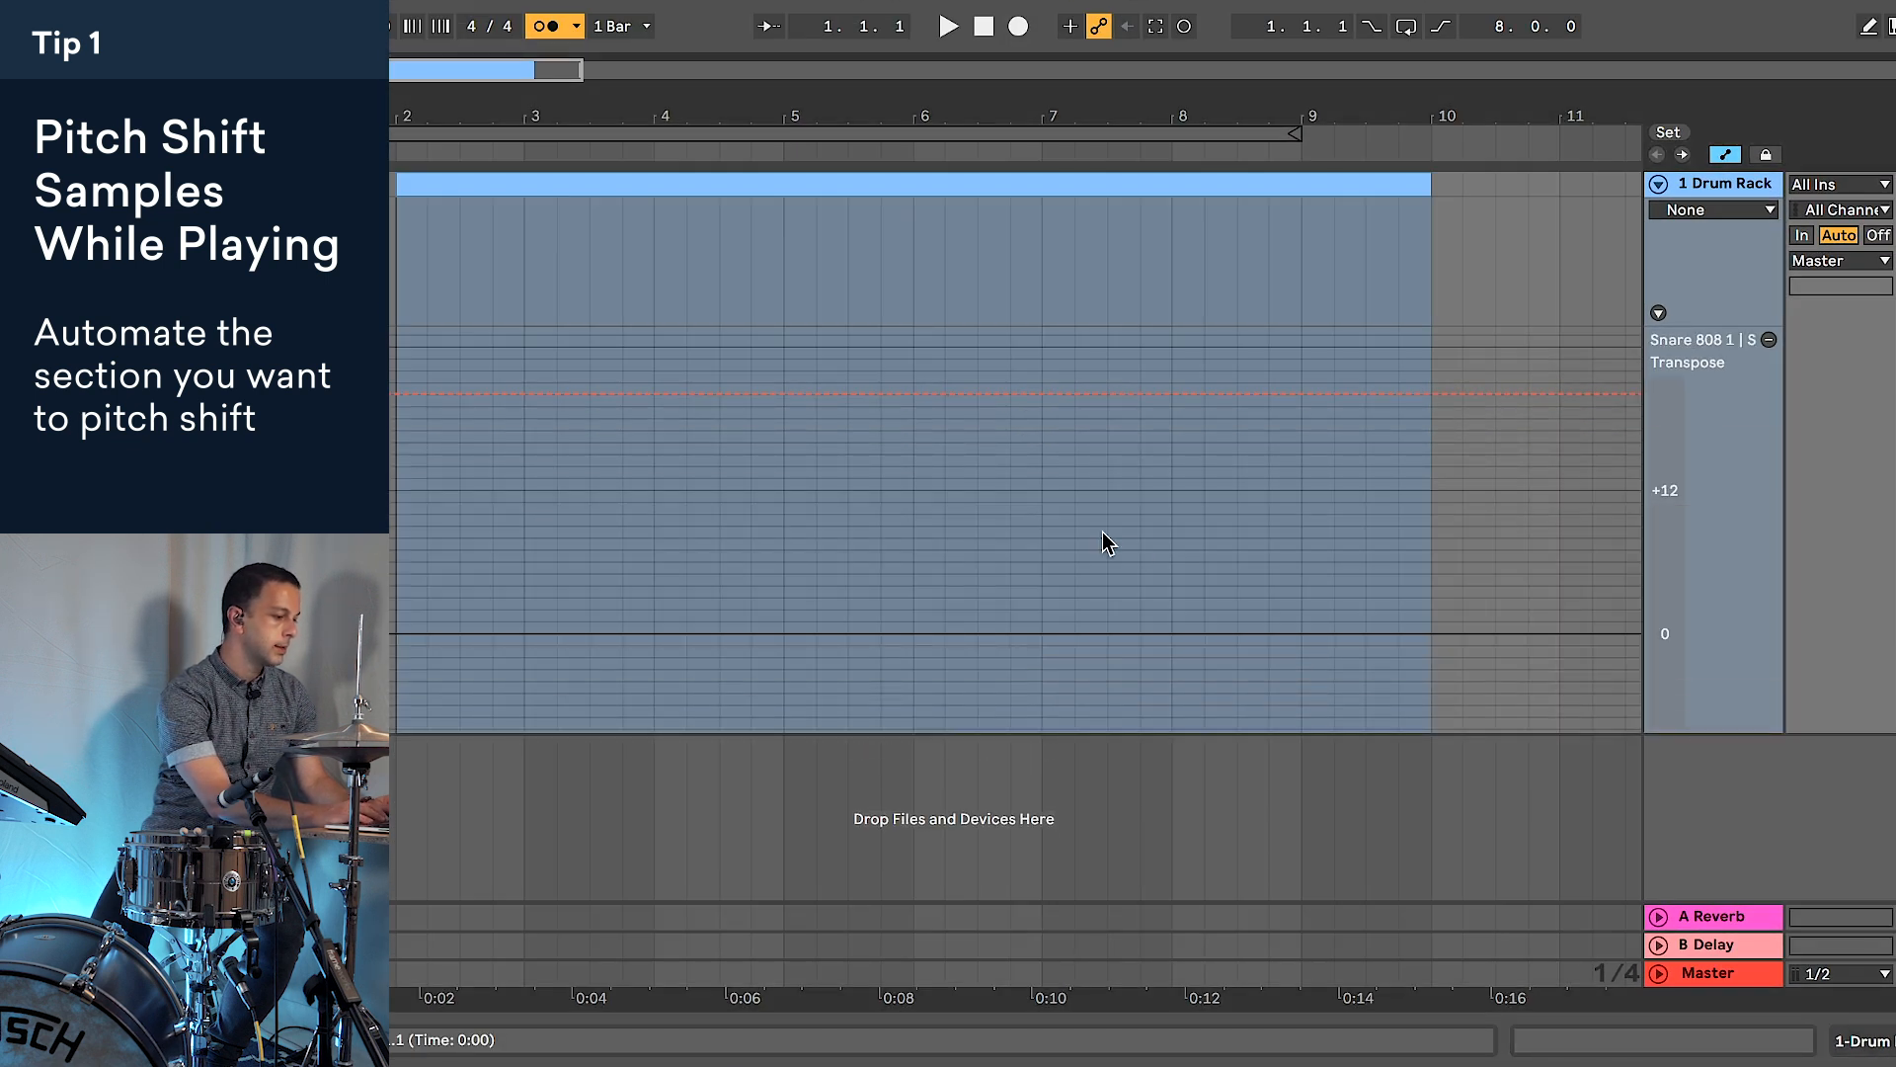
# Step: Automate the snare's Transpose to fall from +20 st at bar 9 to -12 st at bar 10
pyautogui.click(1301, 395)
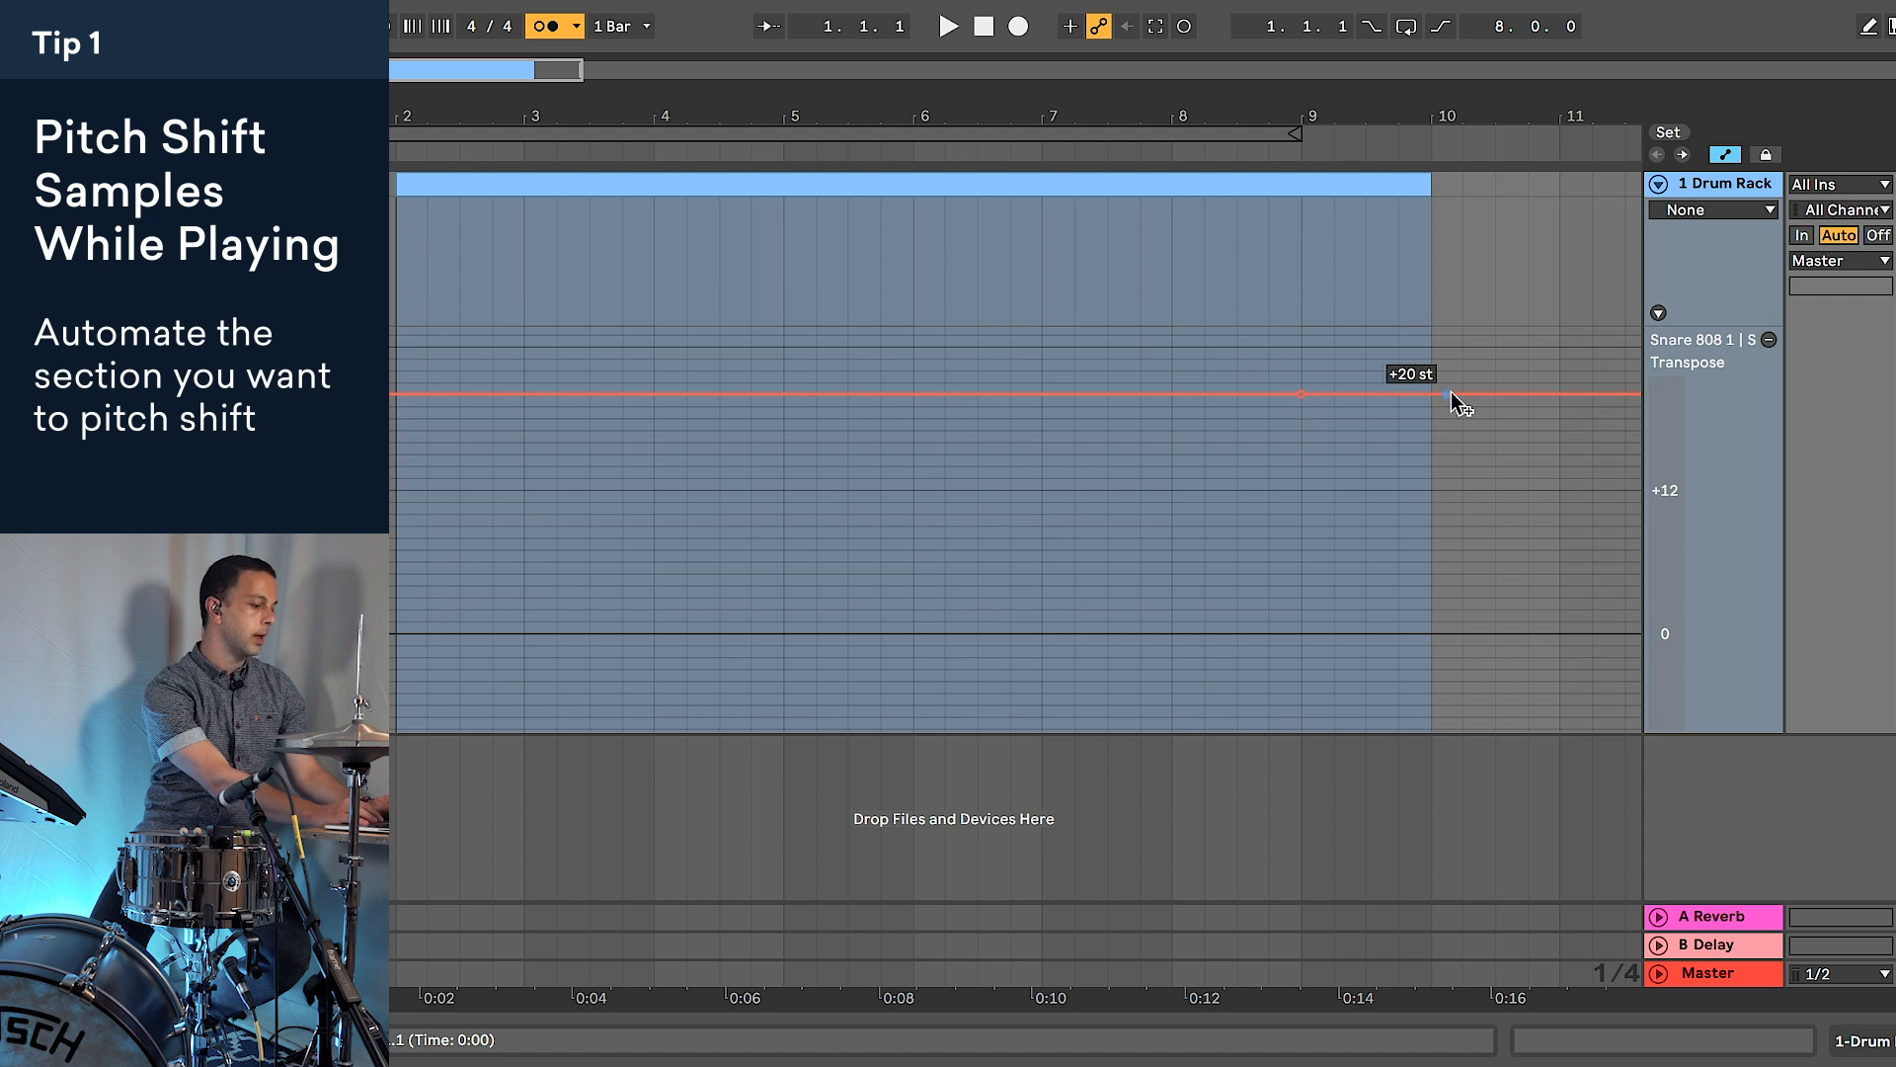
pyautogui.scroll(-2, 1426, 485)
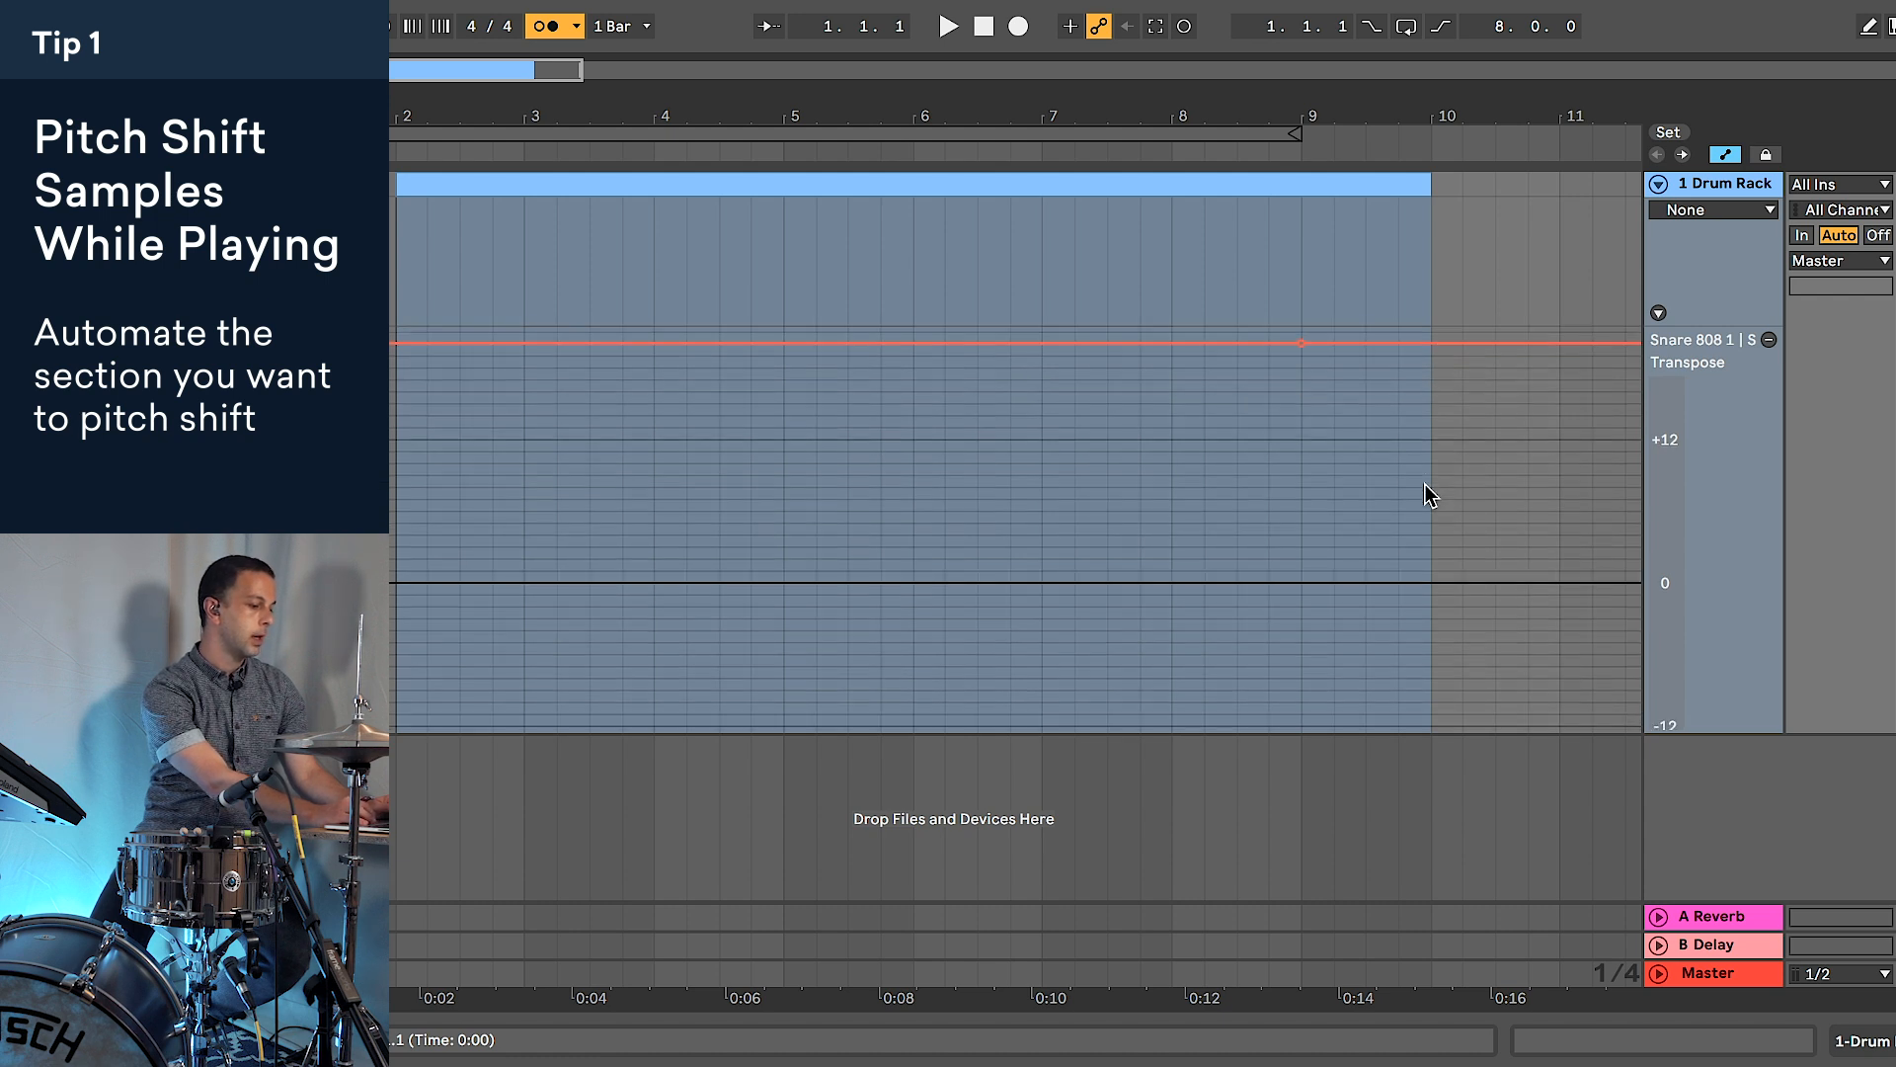
pyautogui.scroll(1, 1429, 435)
pyautogui.moveTo(1431, 352); pyautogui.dragTo(1430, 729)
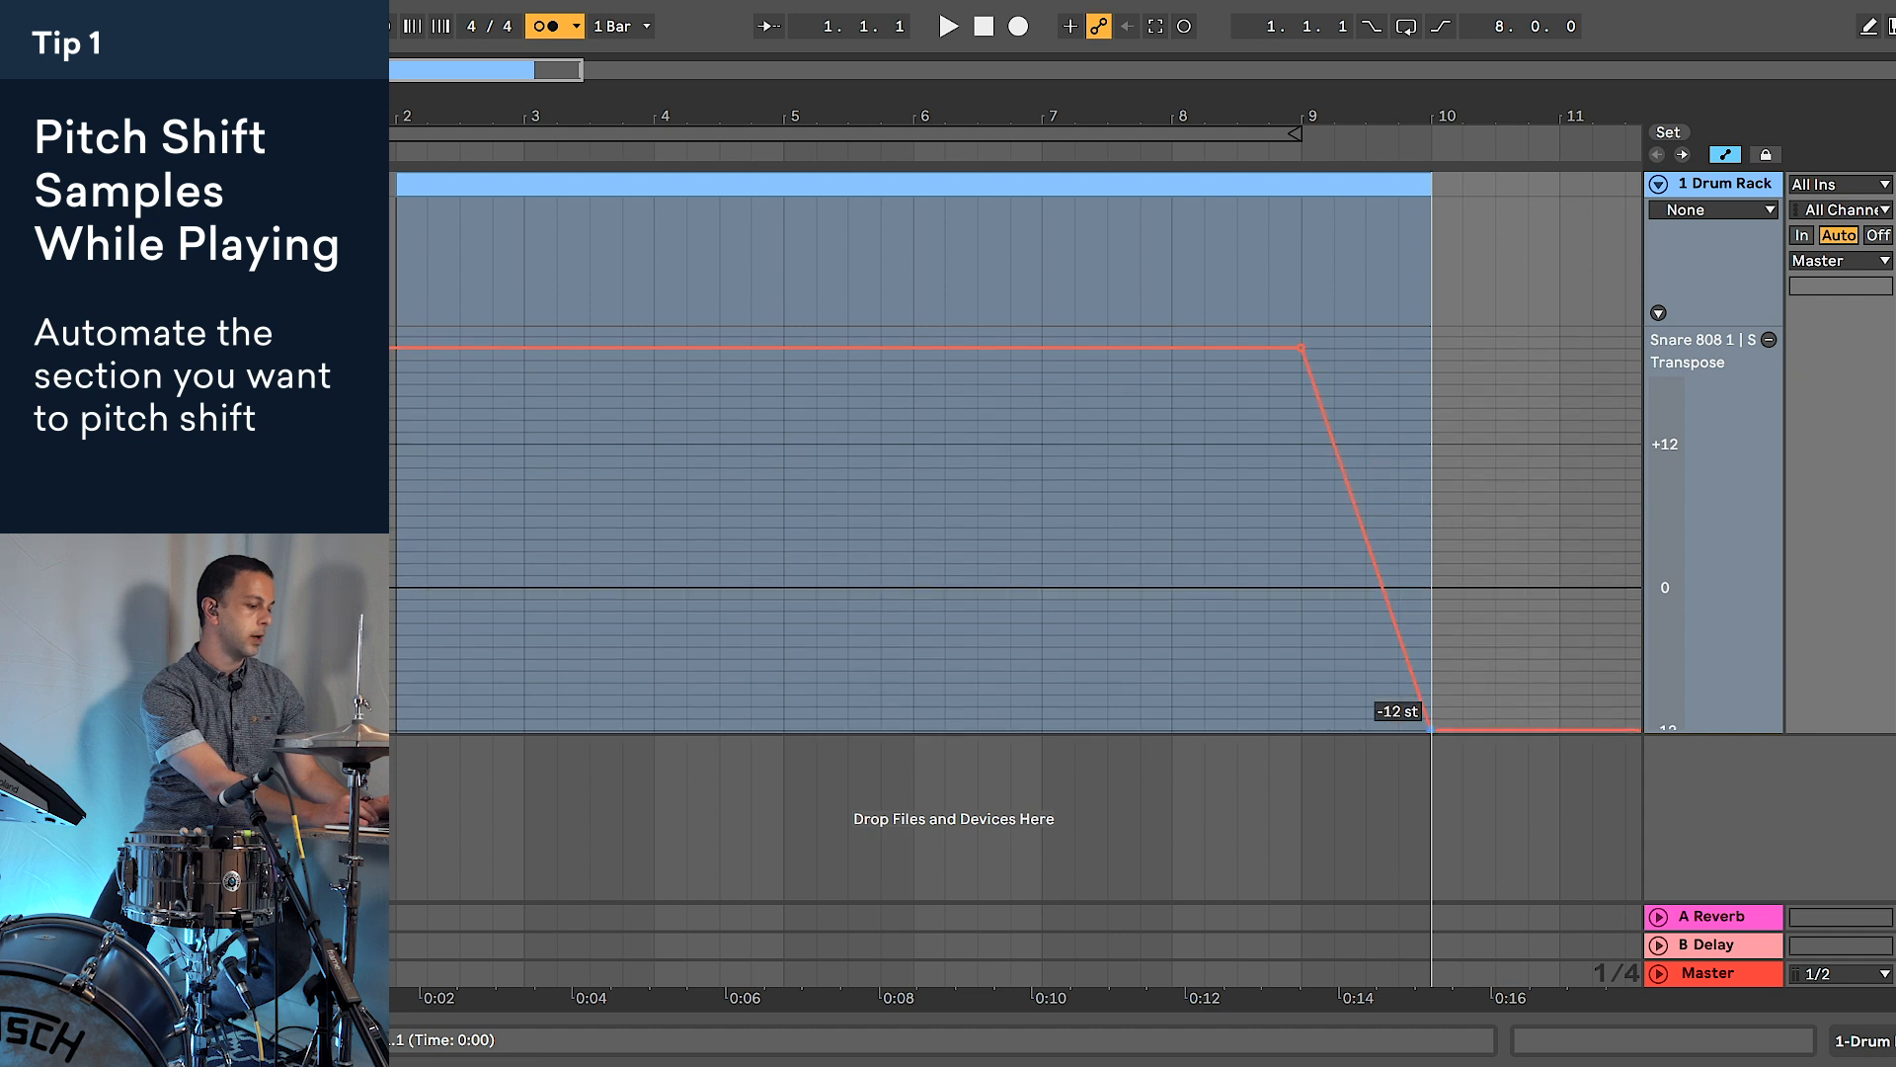
# Step: Set the Transpose automation to 0 st before bar 9 and after bar 10
pyautogui.scroll(-2, 1438, 682)
pyautogui.scroll(3, 1439, 681)
pyautogui.moveTo(1238, 377); pyautogui.dragTo(1239, 612)
pyautogui.scroll(-4, 1494, 559)
pyautogui.moveTo(1508, 647); pyautogui.dragTo(1431, 502)
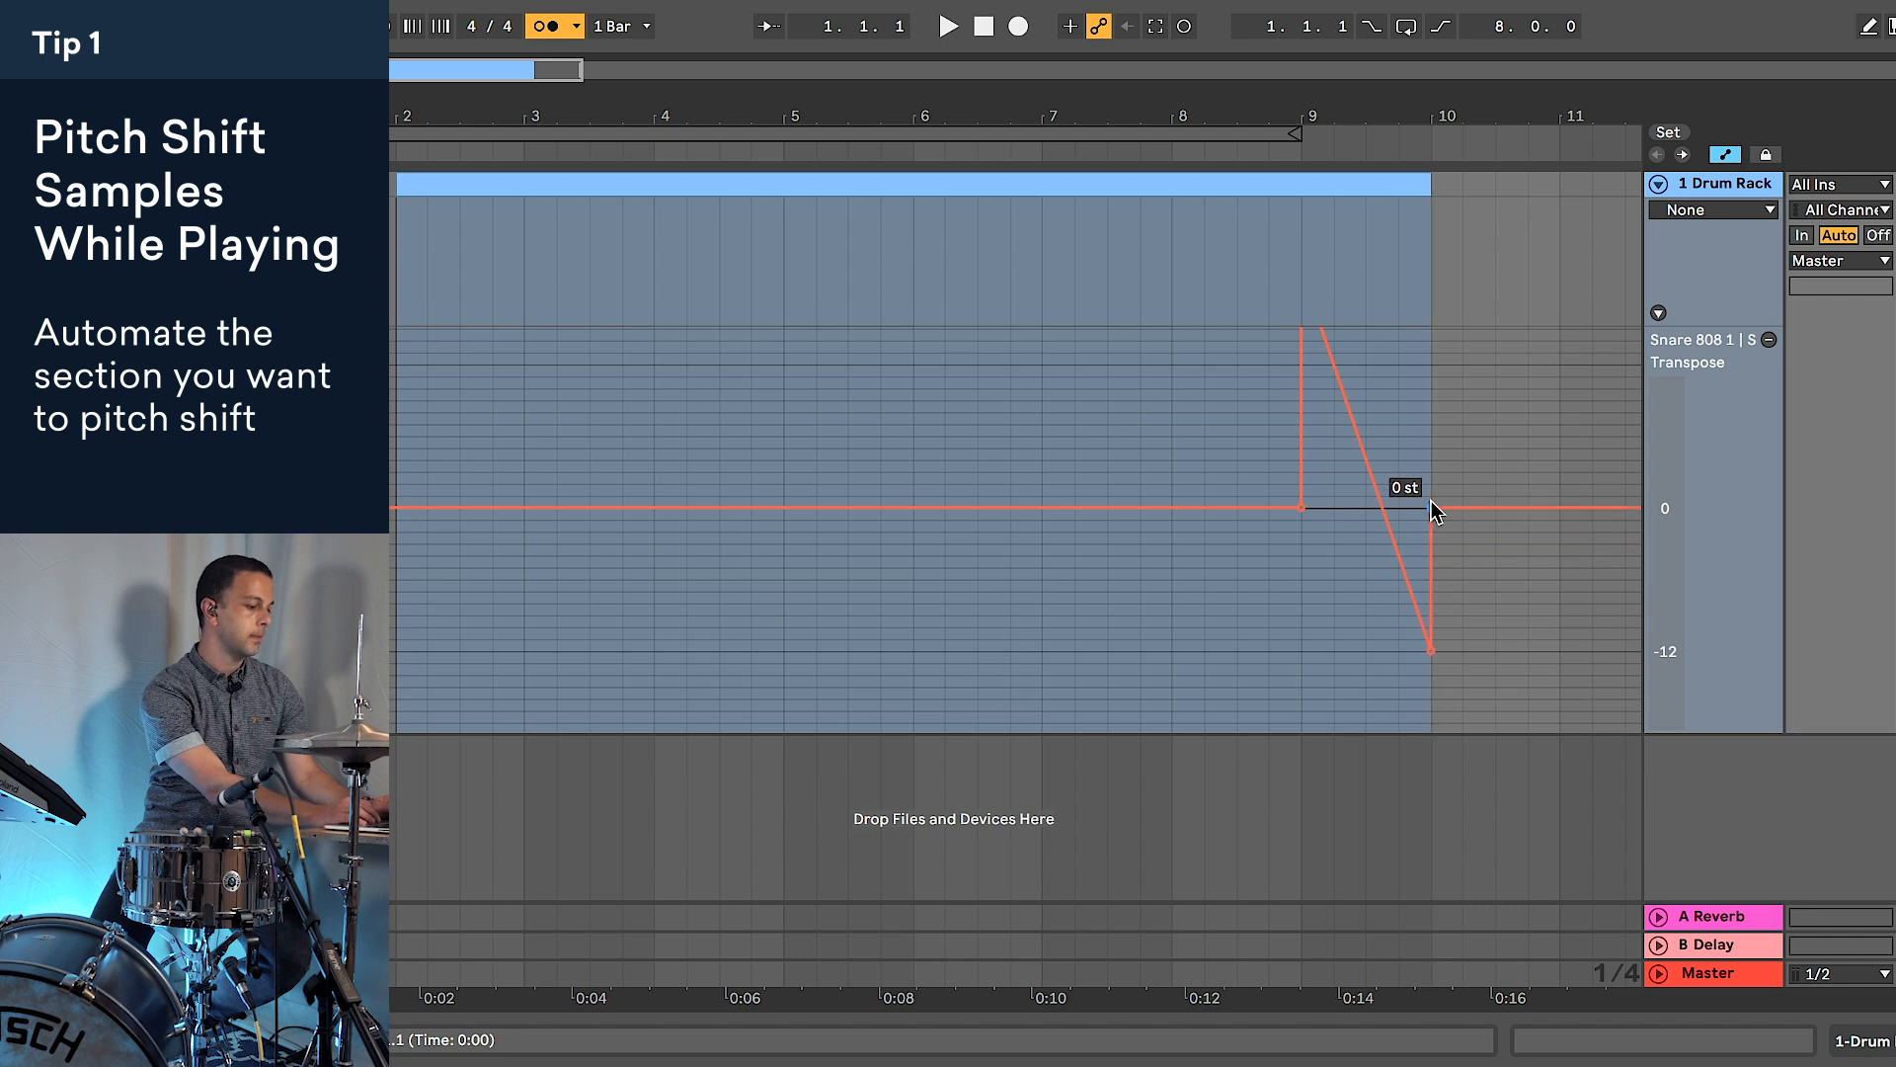
# Step: Bend the Transpose ramp upward with a breakpoint at 9.3, raised to about +11 st
pyautogui.scroll(5, 1368, 479)
pyautogui.hscroll(3, 1370, 471)
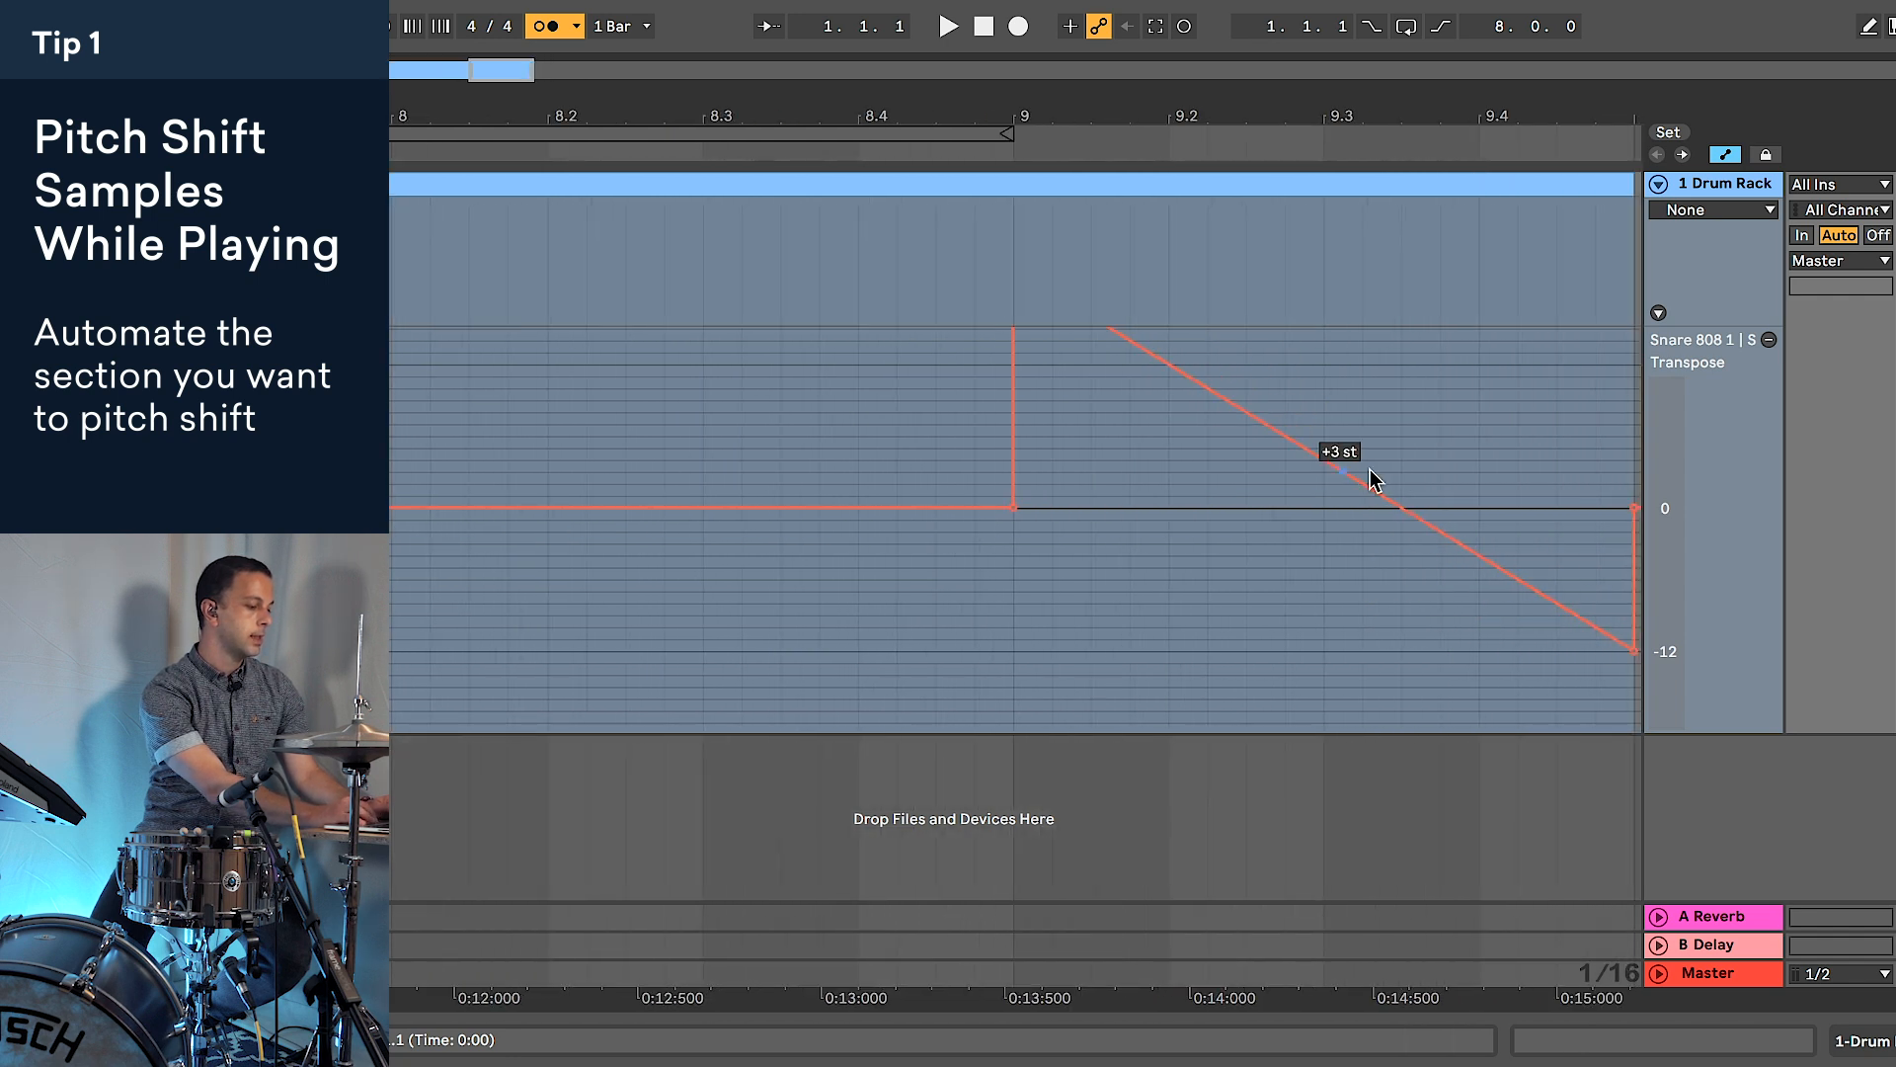
pyautogui.scroll(3, 1371, 481)
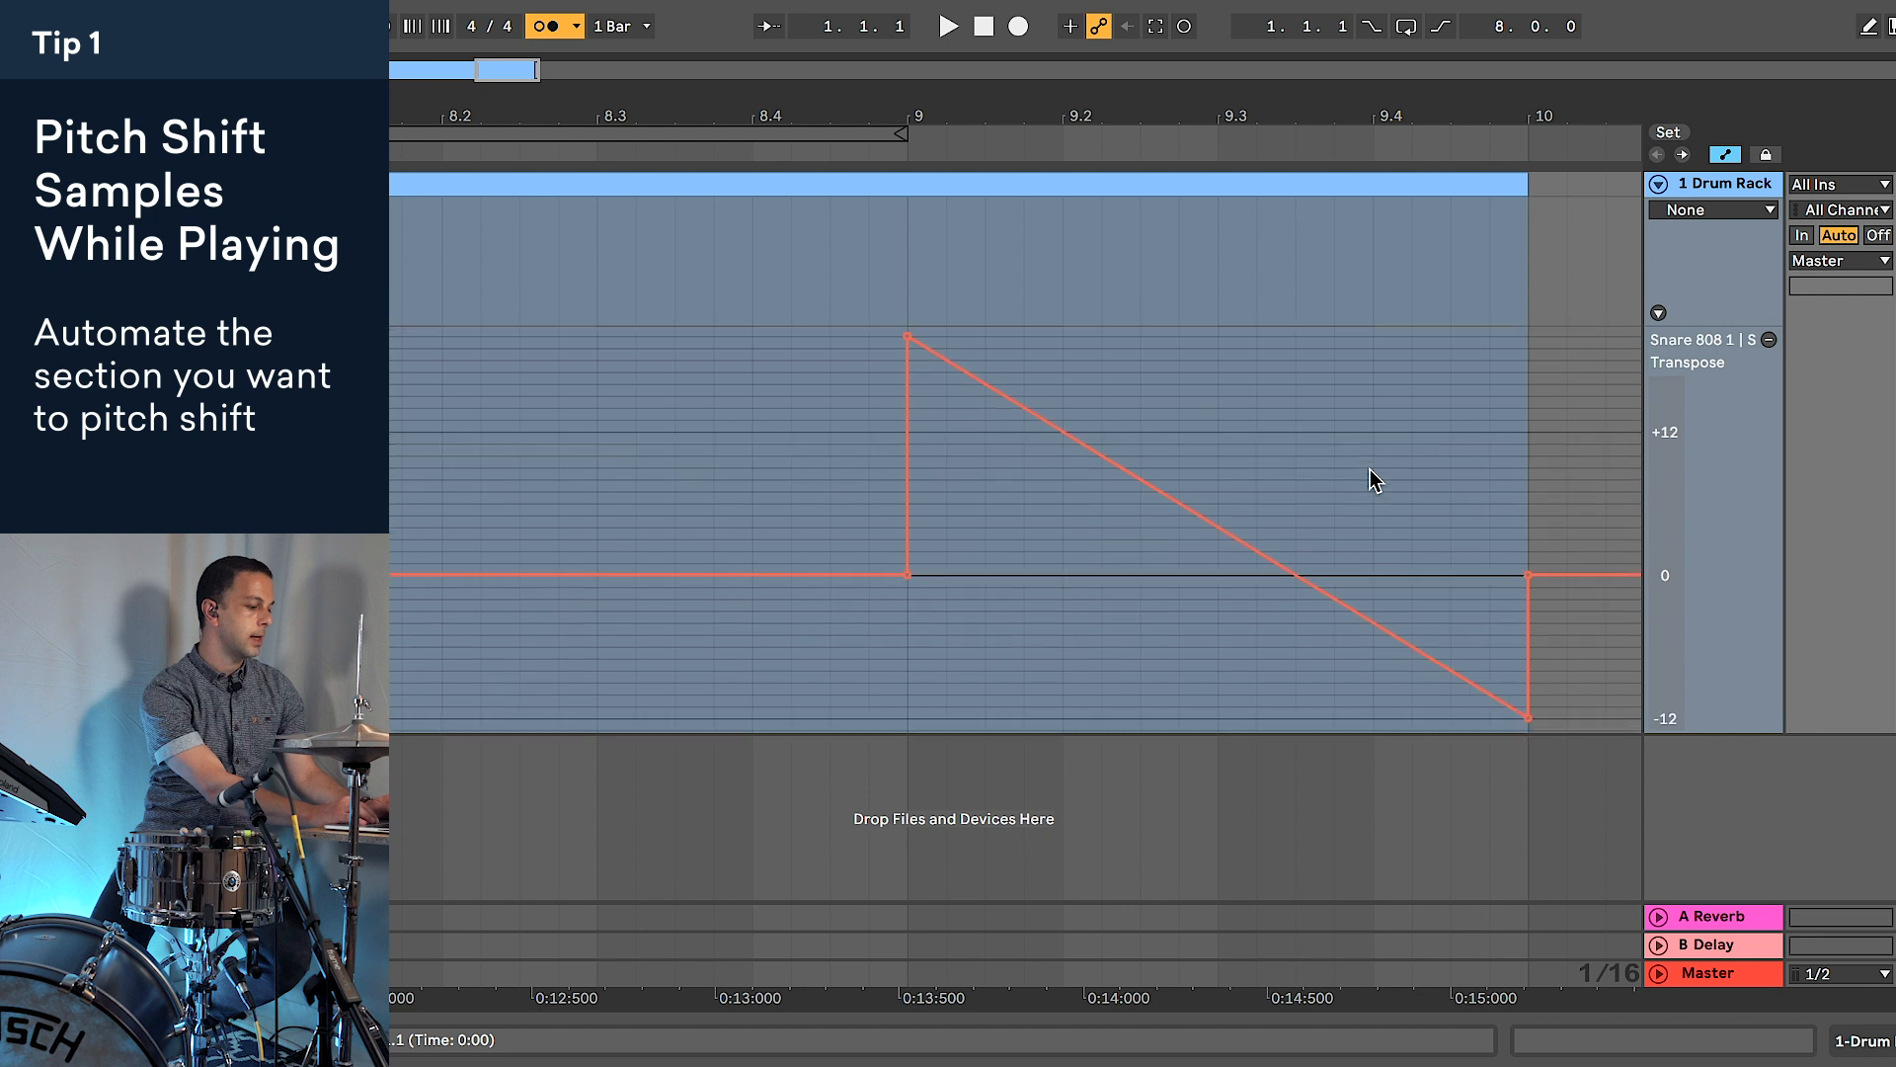
pyautogui.click(1217, 521)
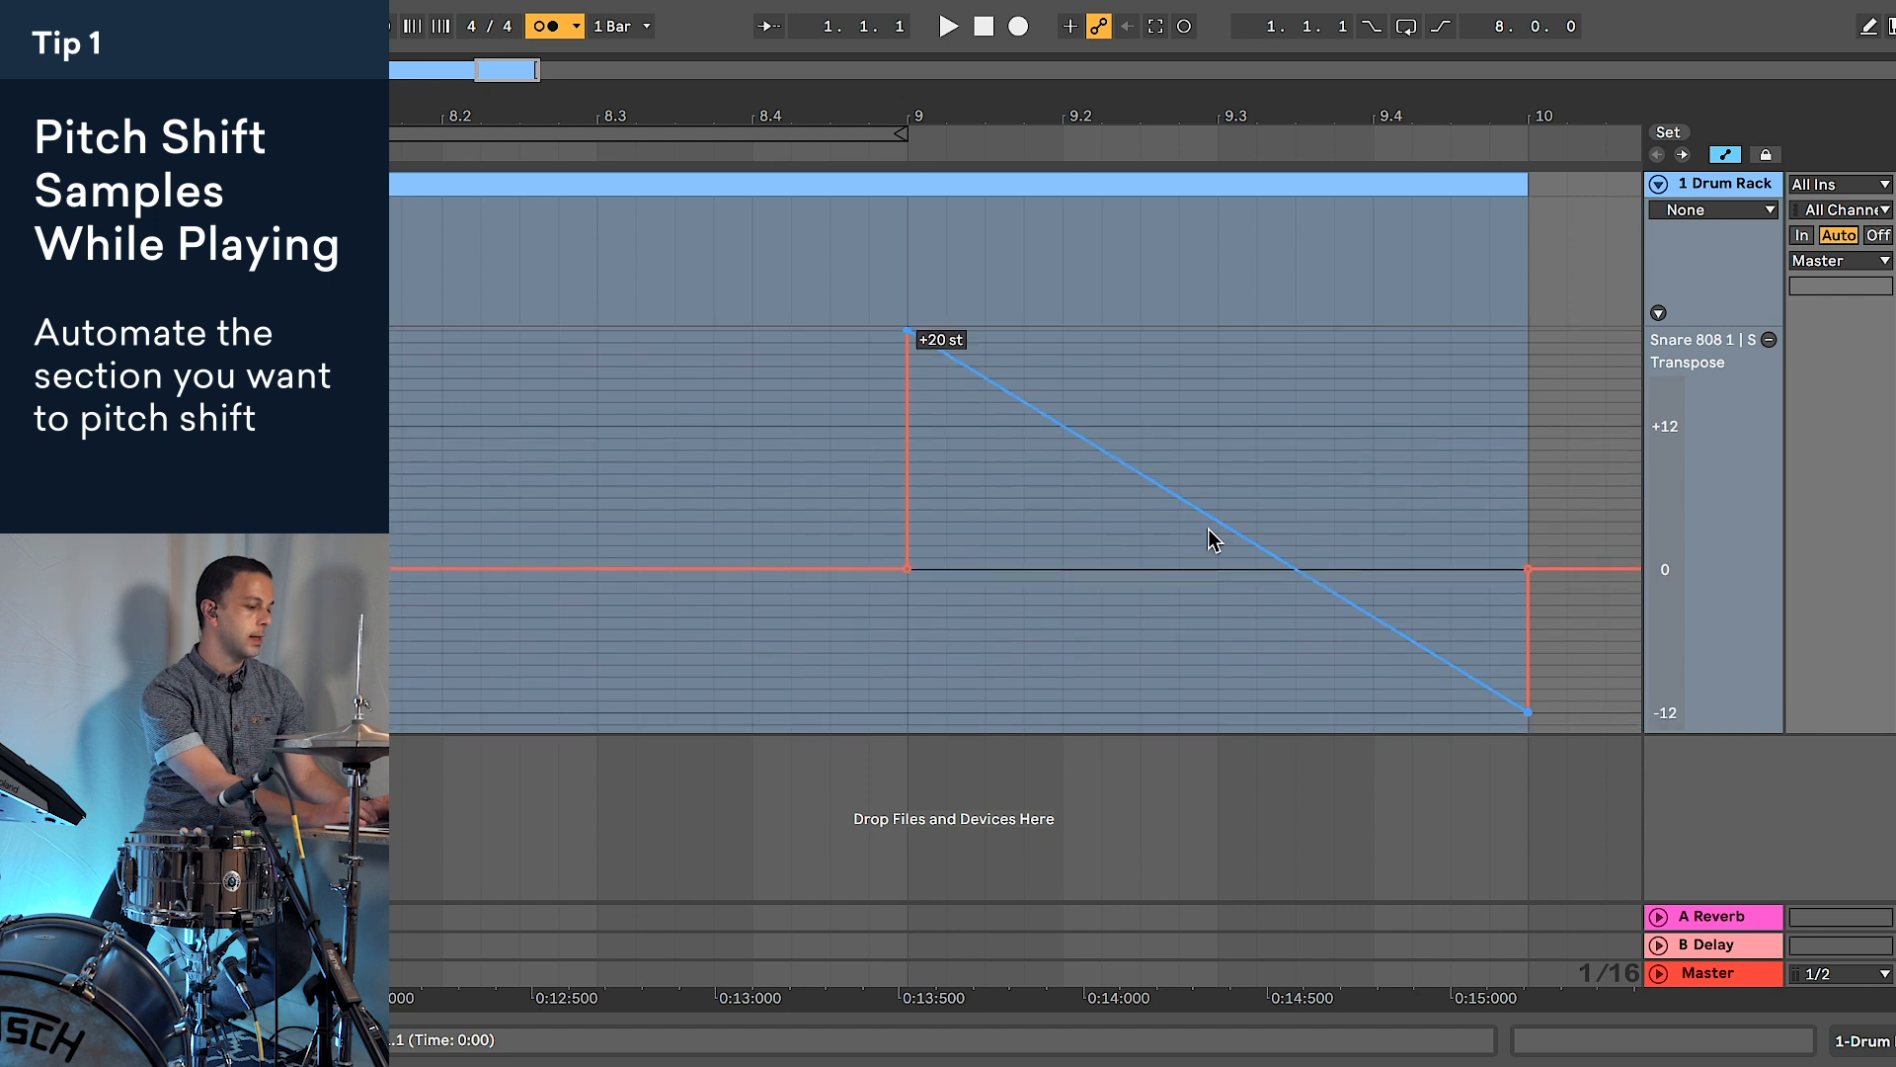
pyautogui.hscroll(1, 1209, 526)
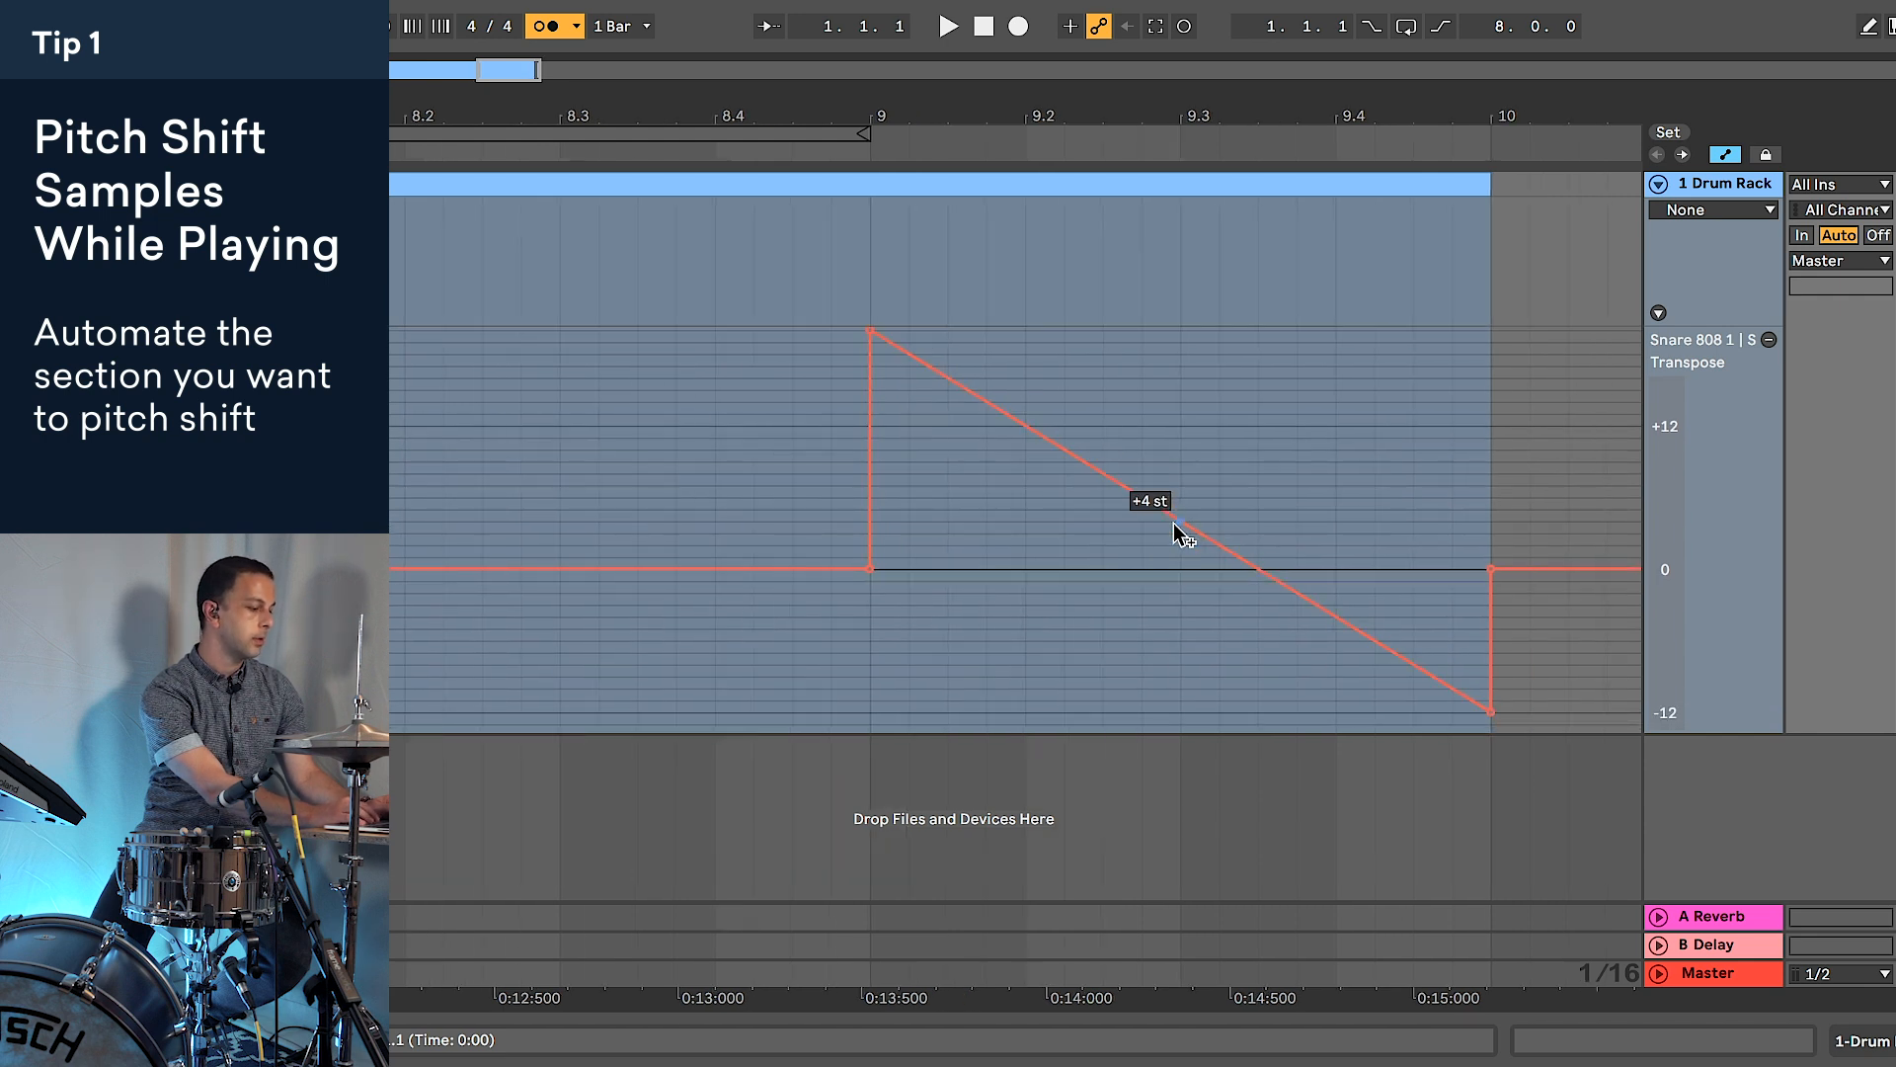
pyautogui.moveTo(1183, 530); pyautogui.dragTo(1182, 508)
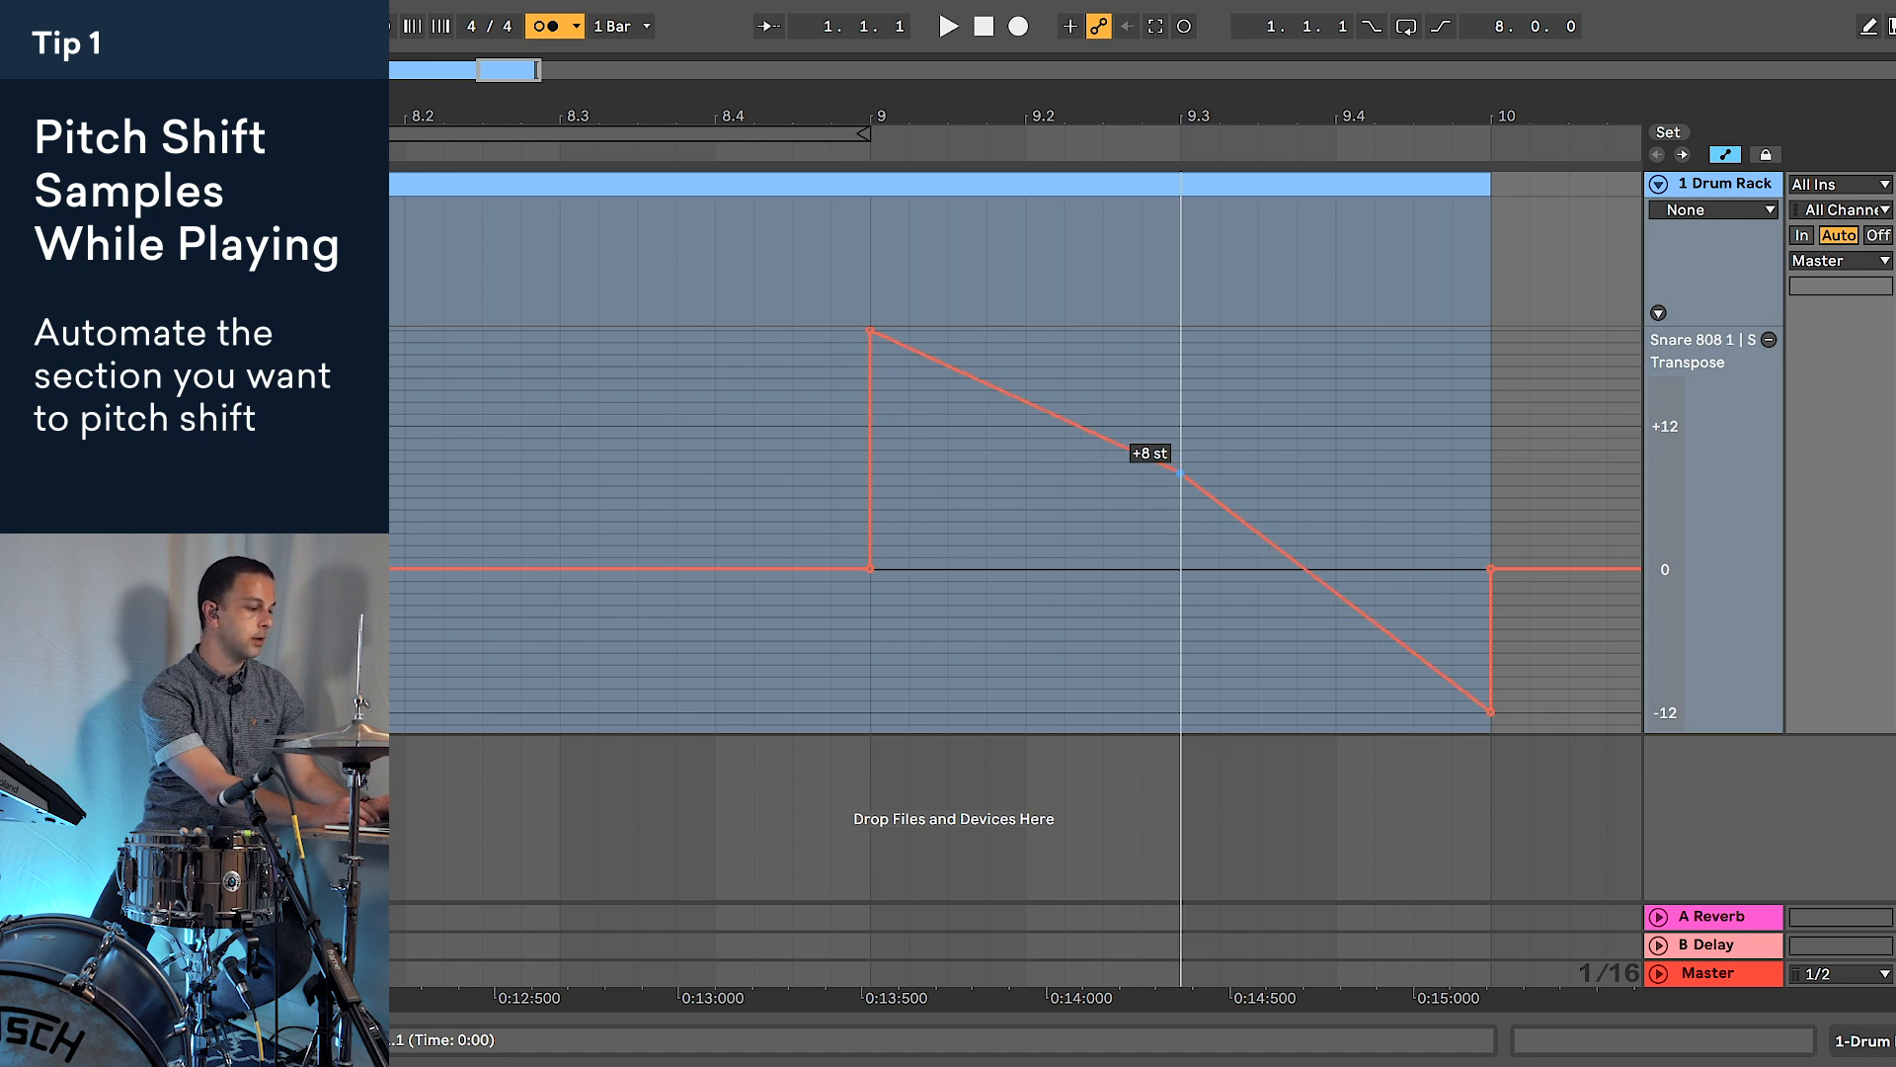
pyautogui.moveTo(1181, 426); pyautogui.dragTo(1182, 438)
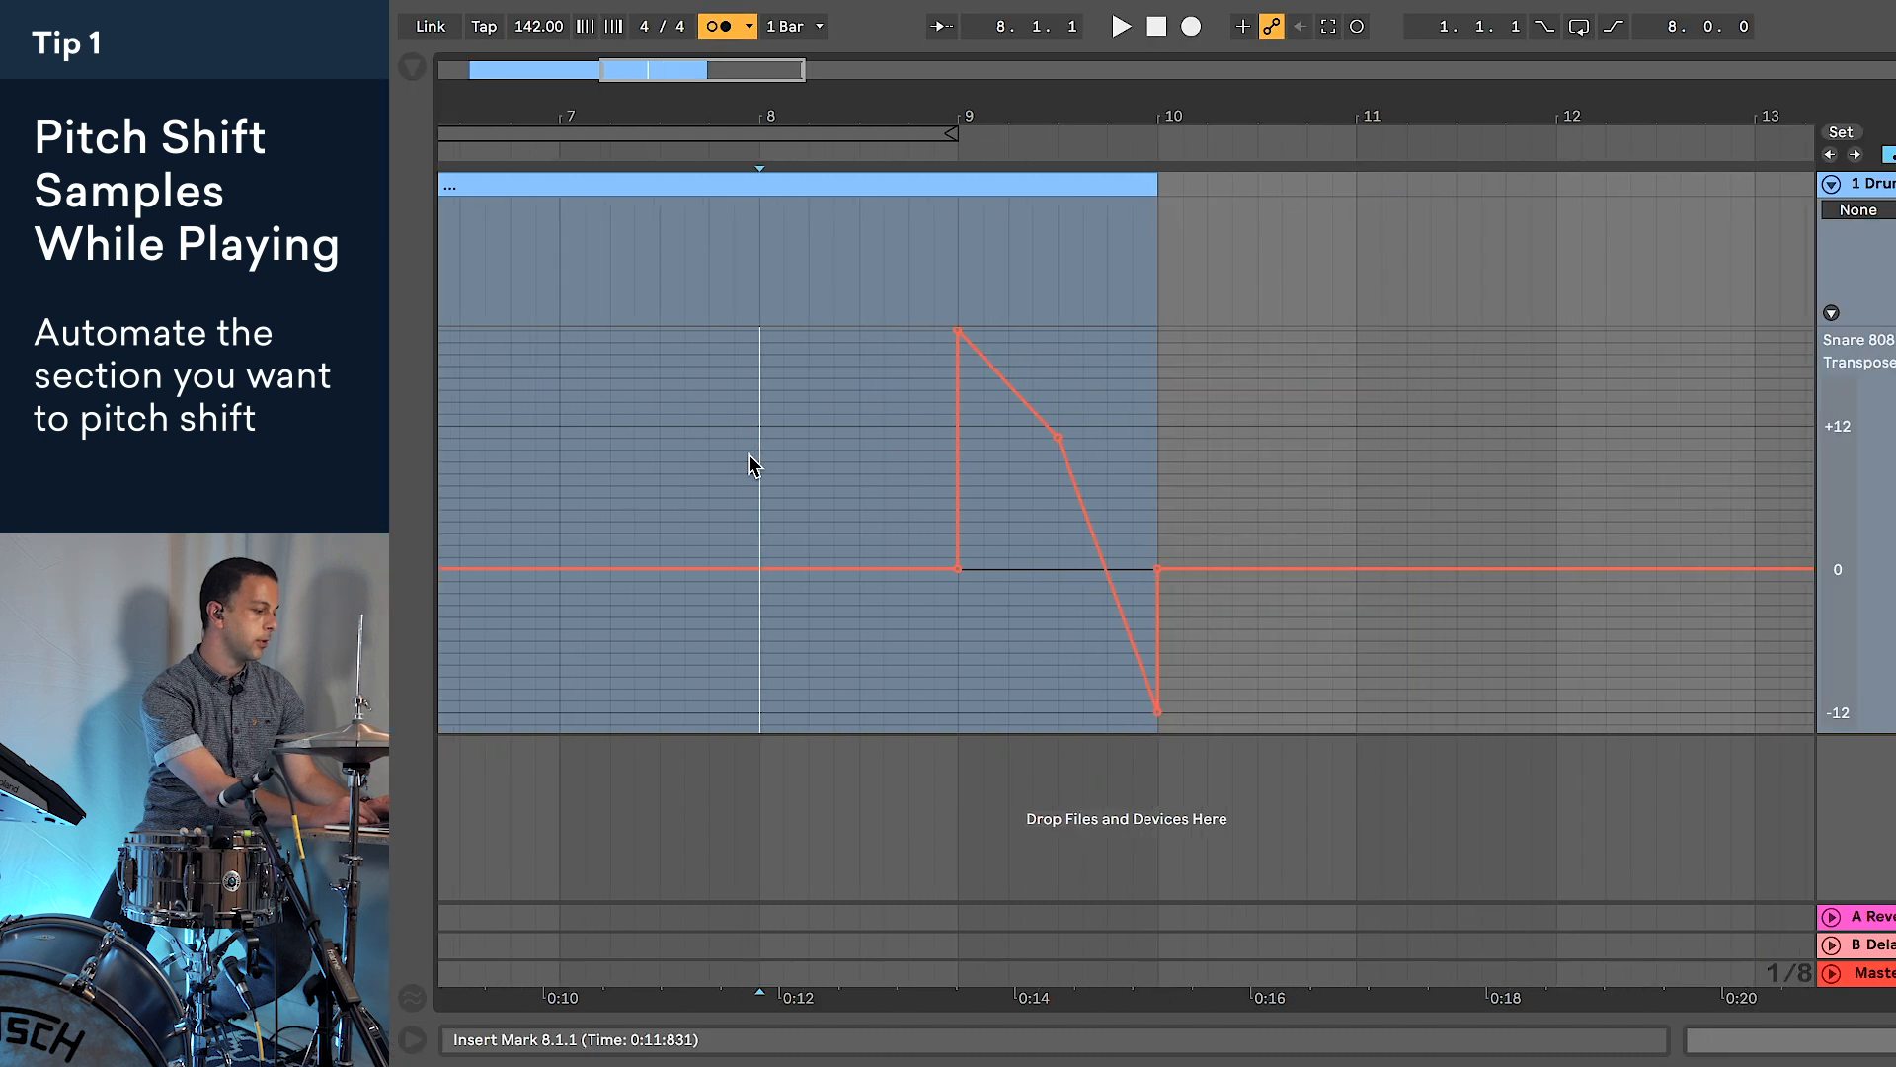
# Step: Play the arrangement from bar 8 through the pitch drop and stop playback
pyautogui.hscroll(-3, 749, 455)
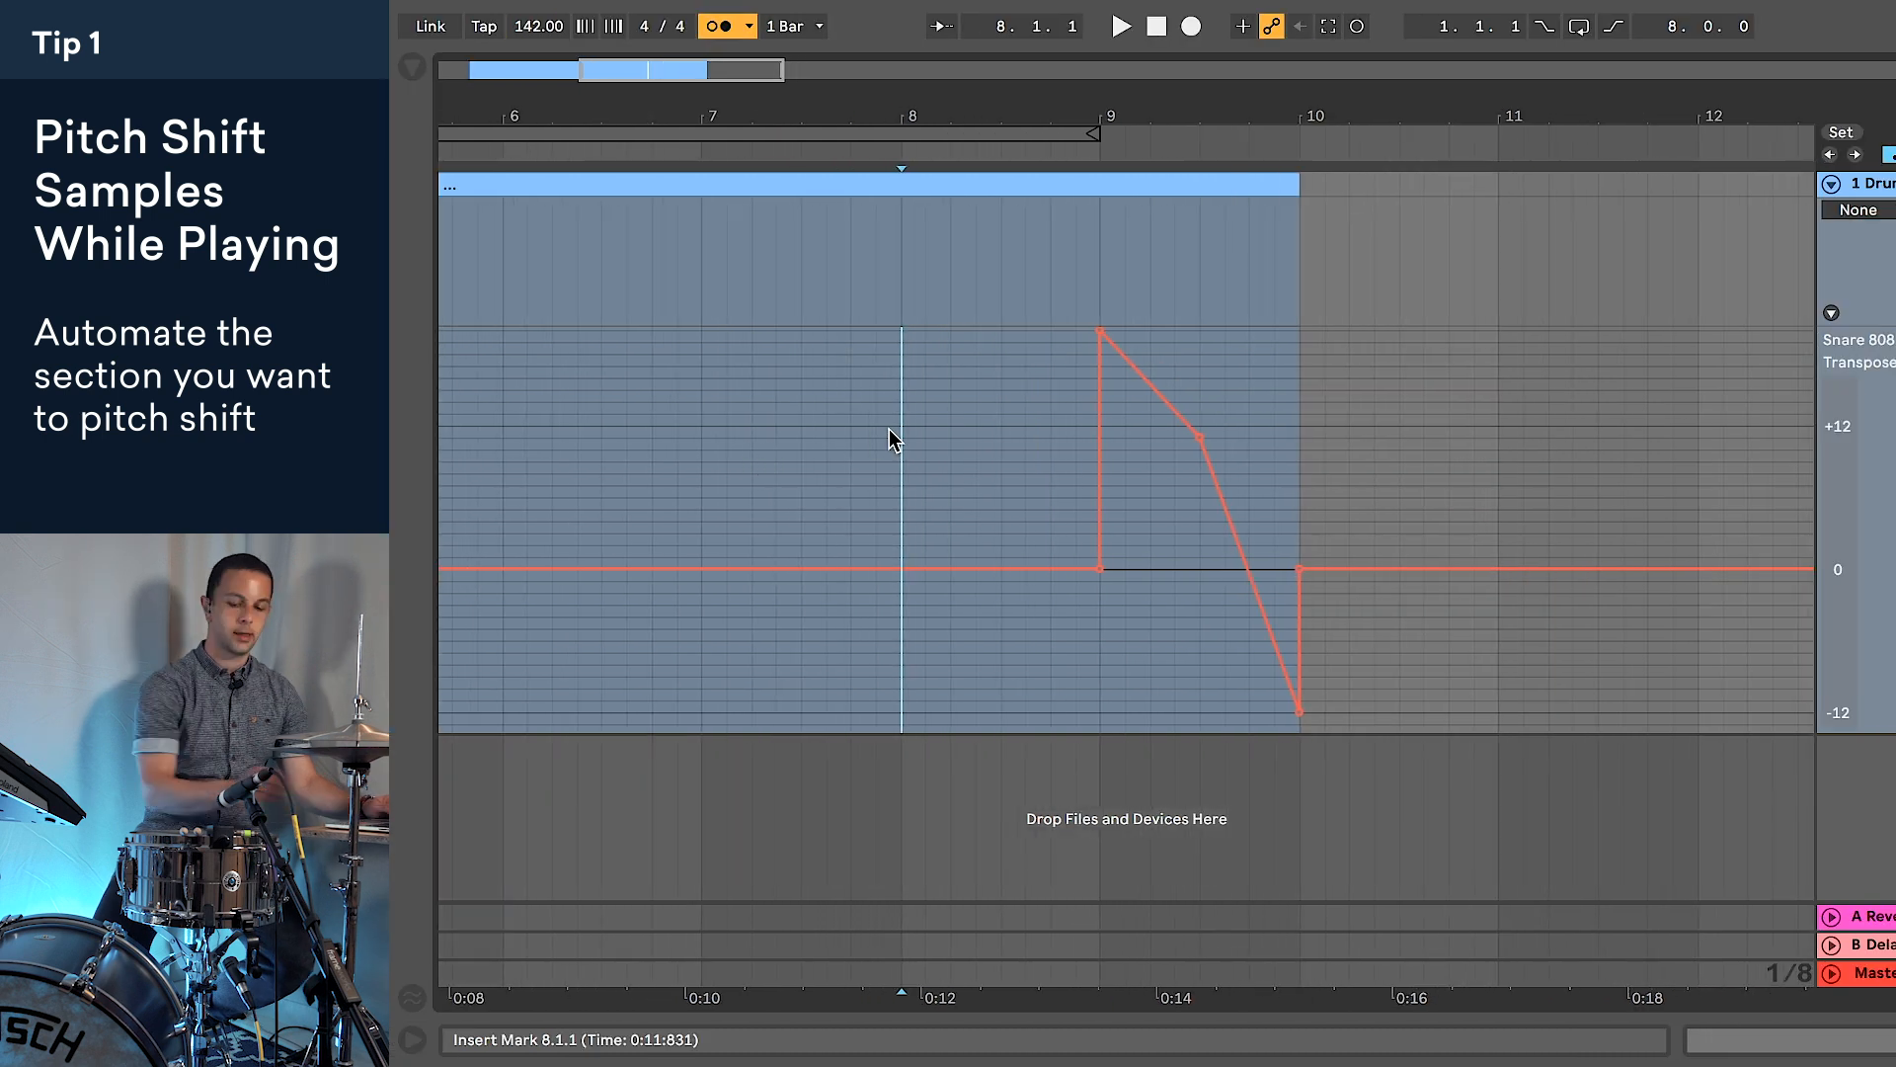
pyautogui.press('space')
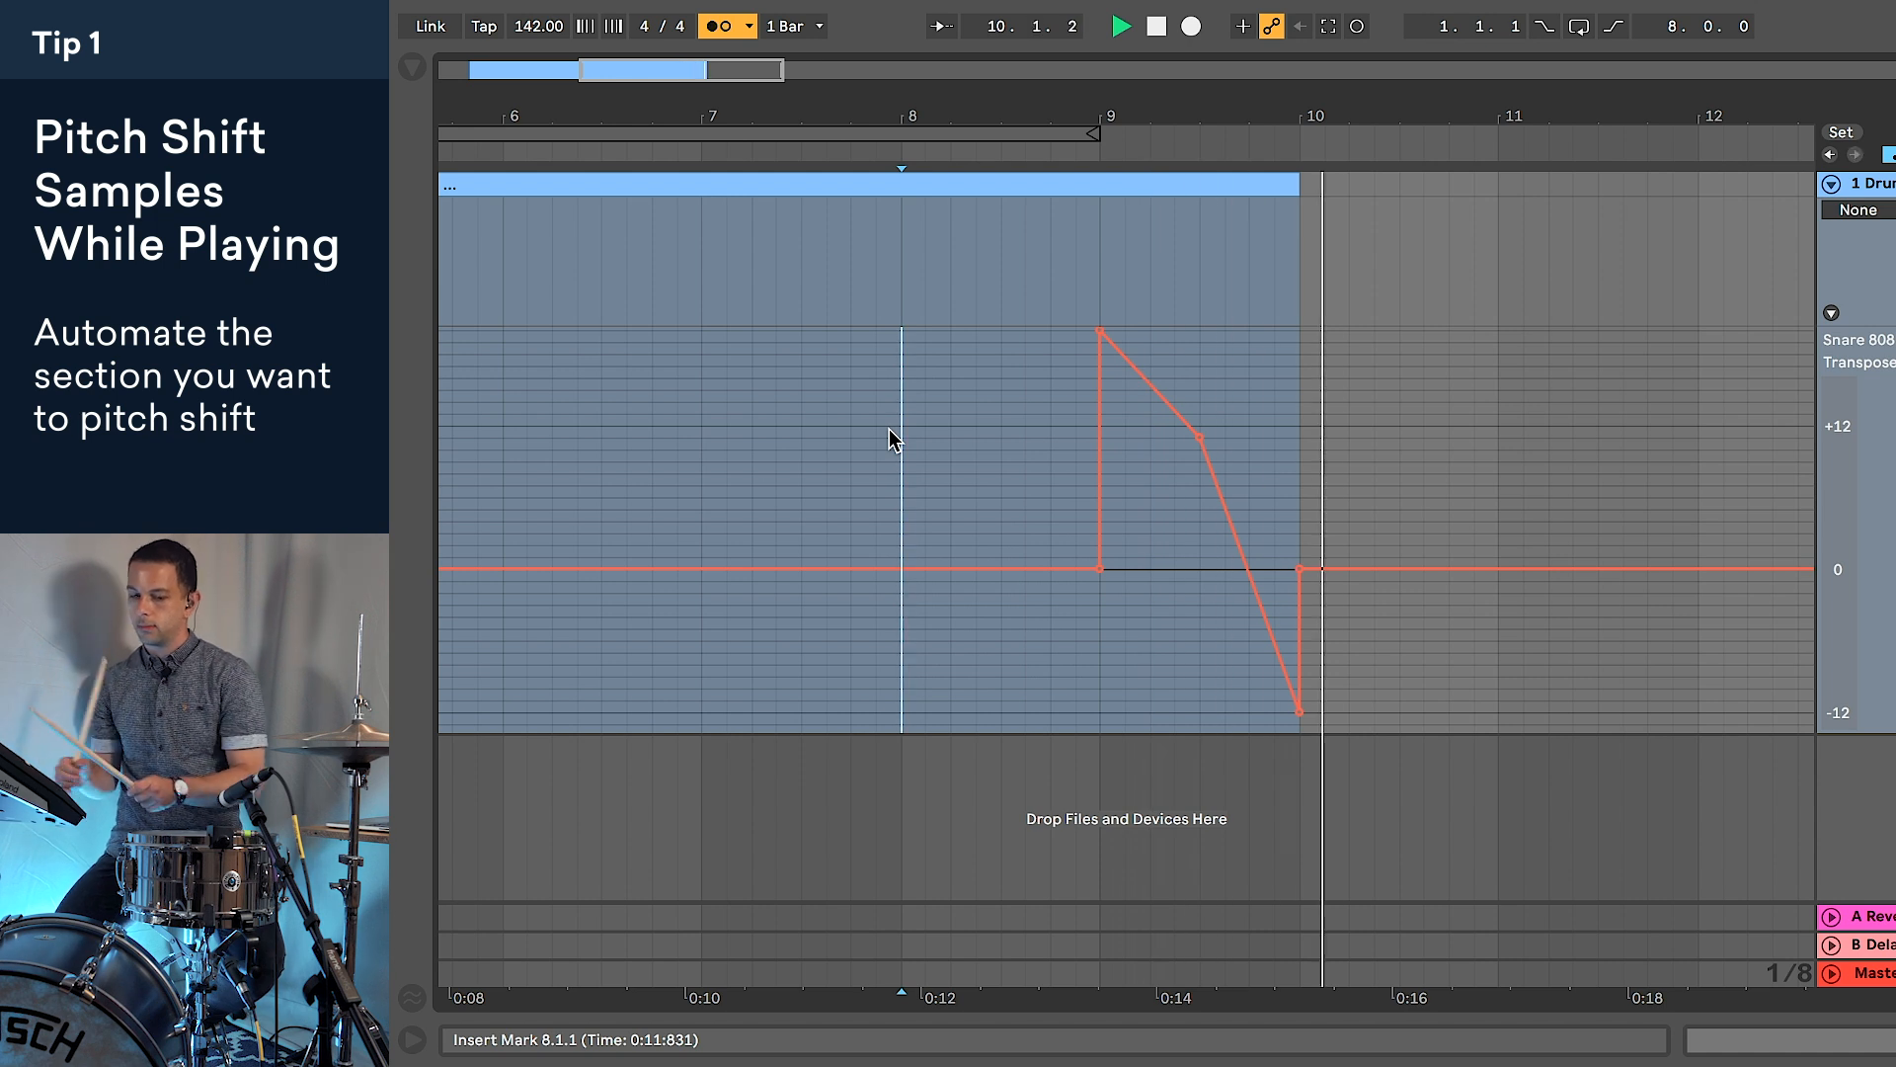
pyautogui.press('space')
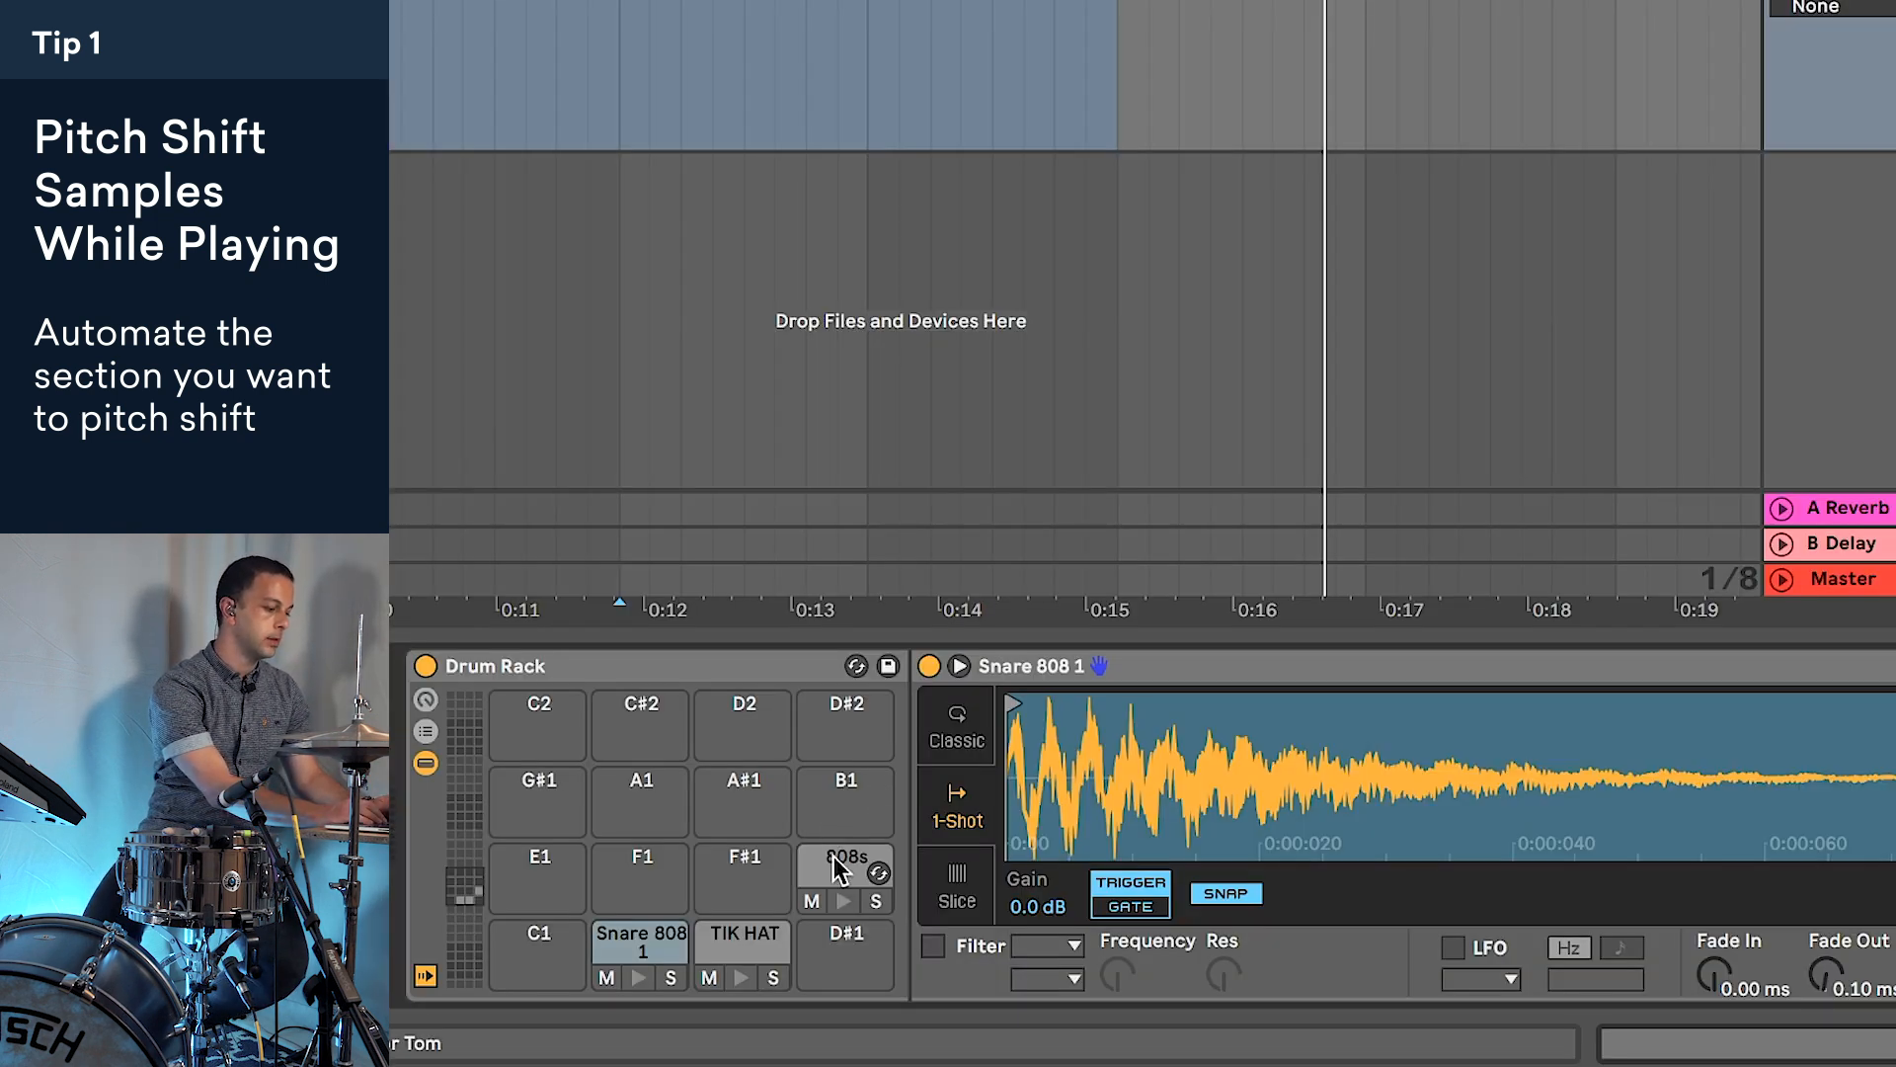
# Step: Show the 808s pad's chains, sweep the chain selector from the first to the sixth chain, and undo the sweep
pyautogui.click(835, 869)
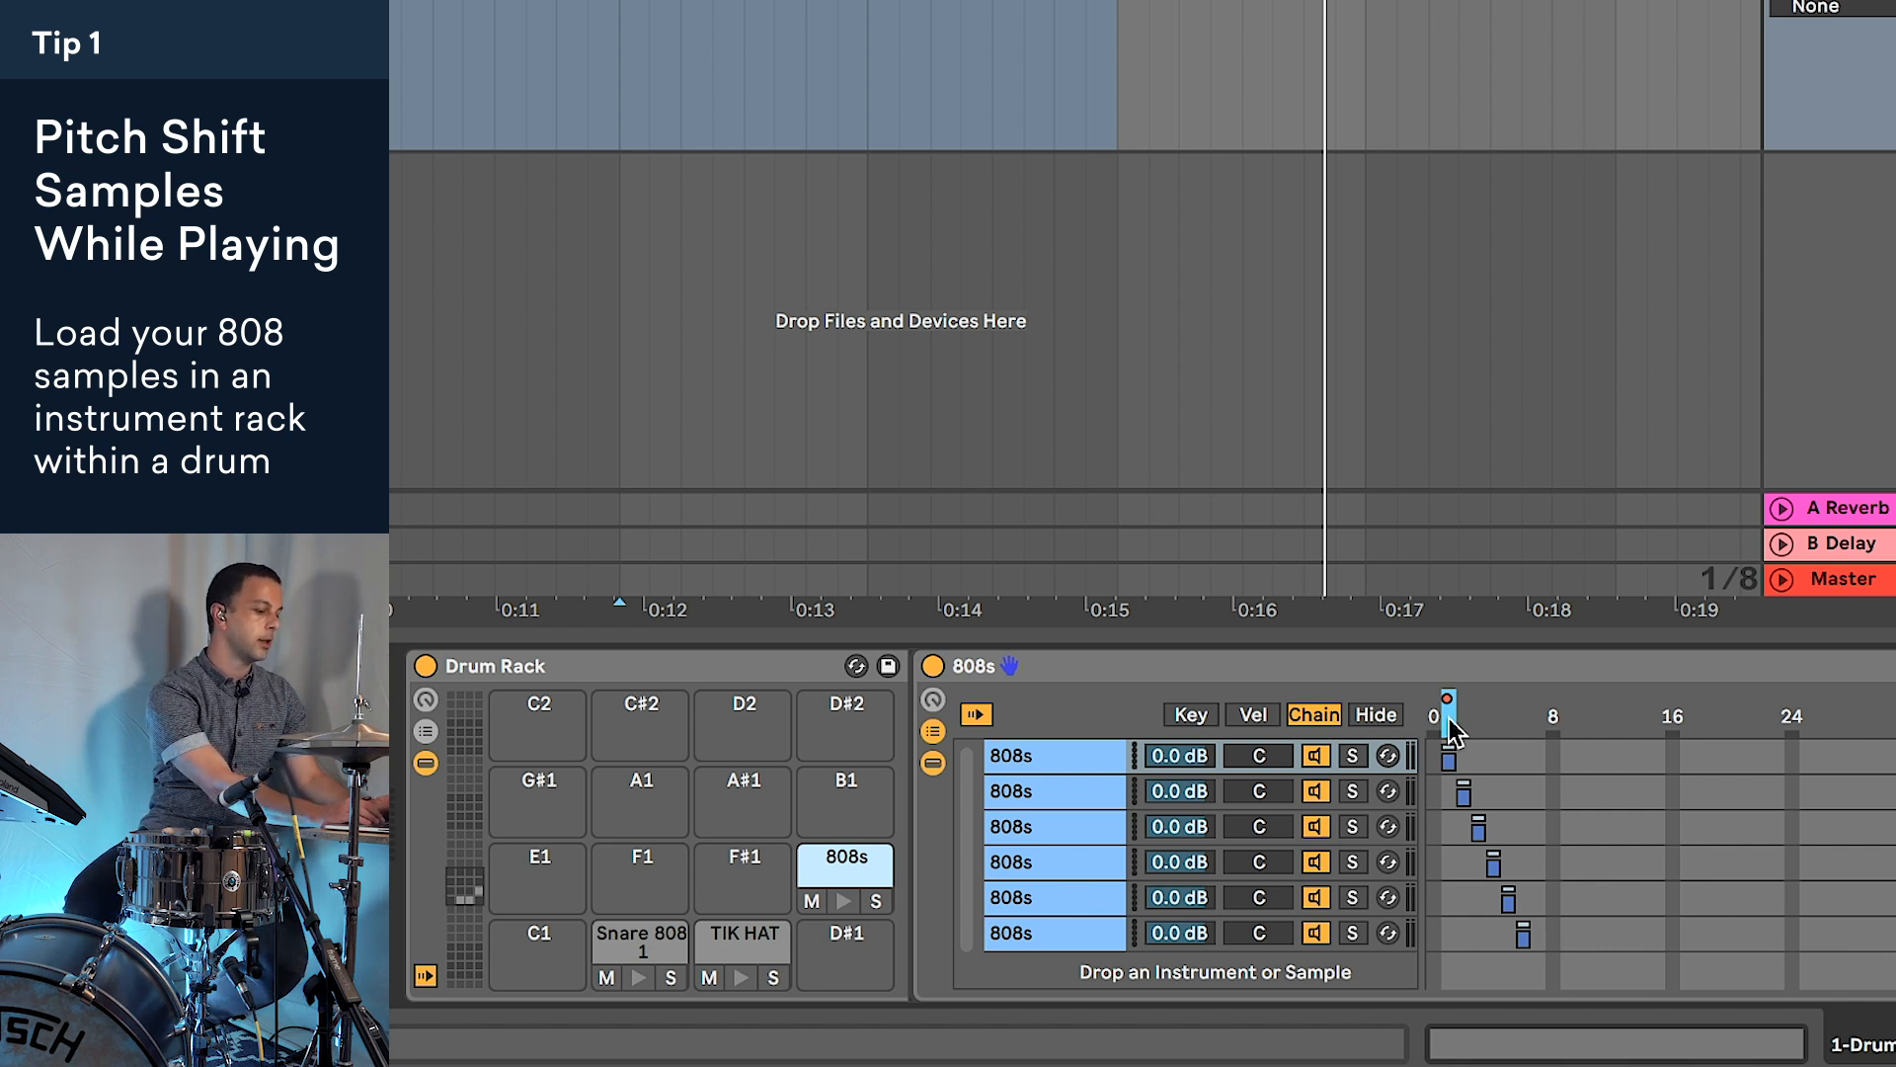
pyautogui.moveTo(1460, 719); pyautogui.dragTo(1537, 727)
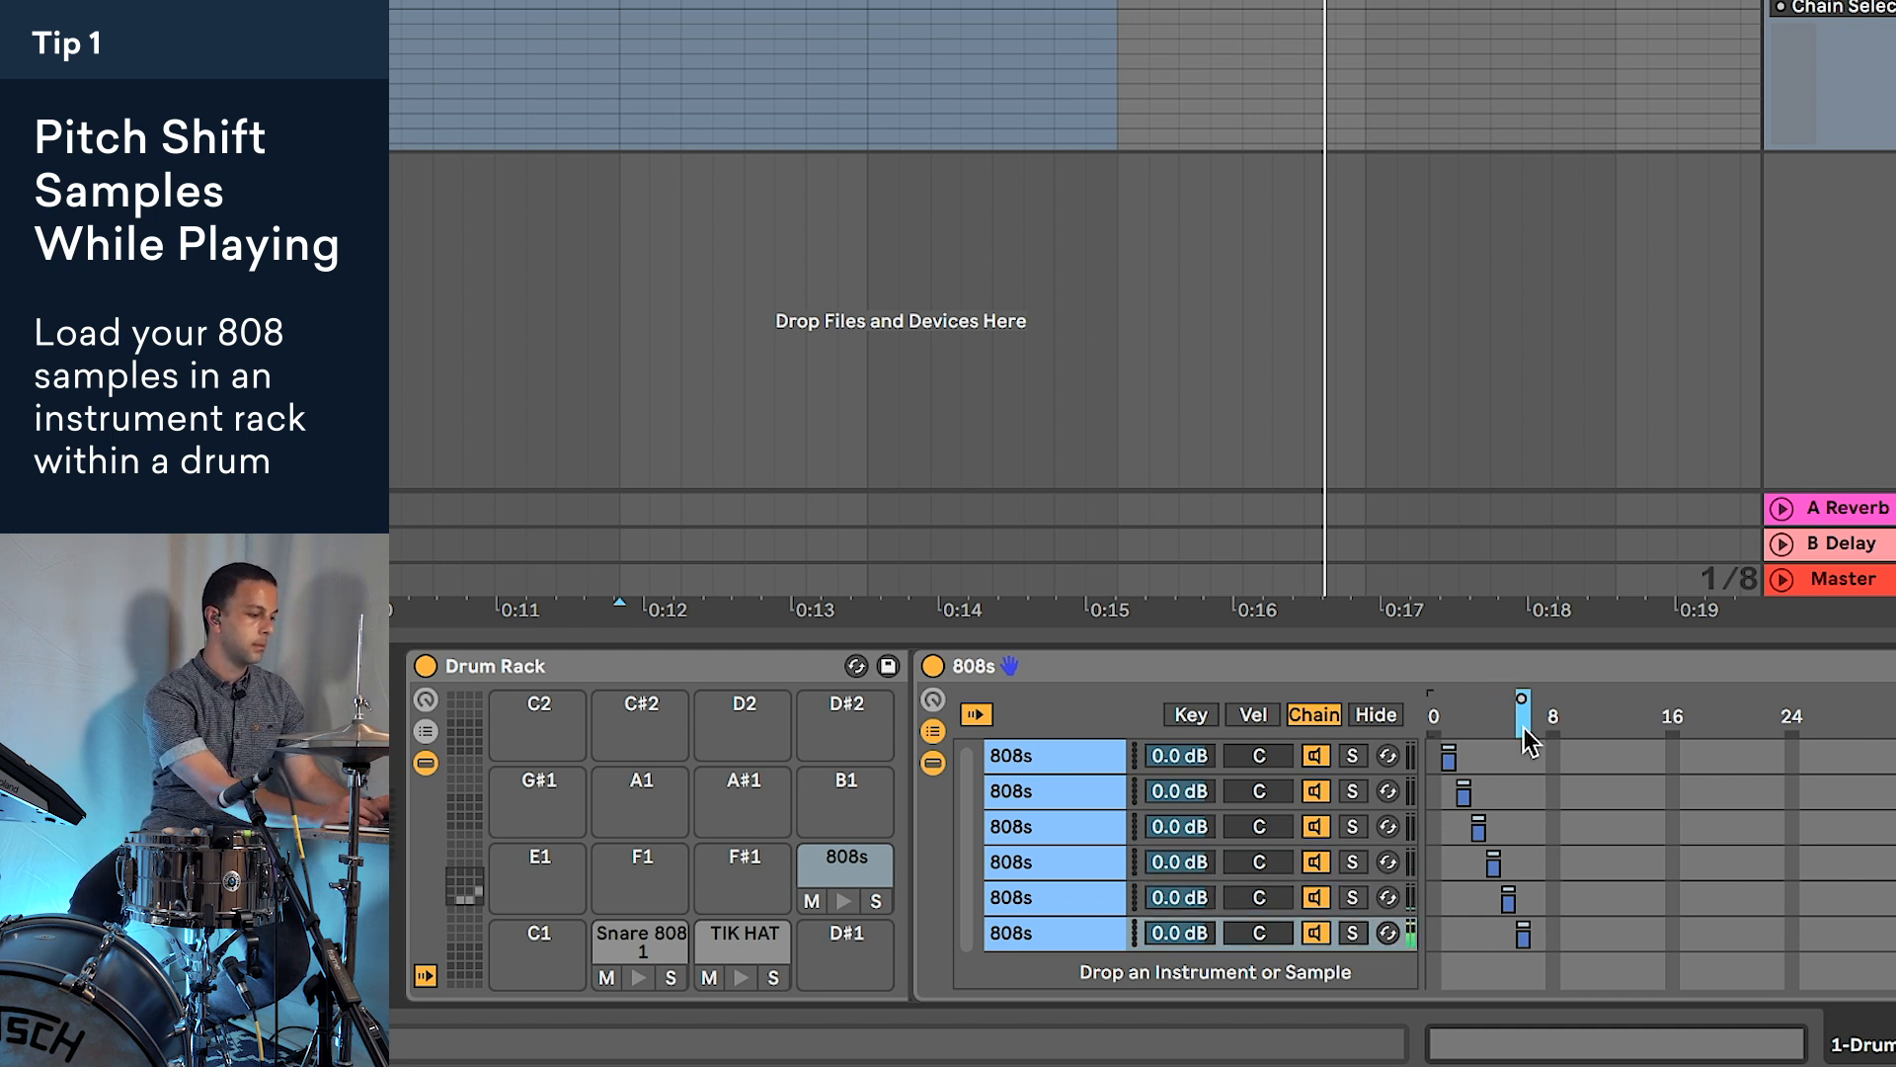
pyautogui.hotkey('ctrl', 'z')
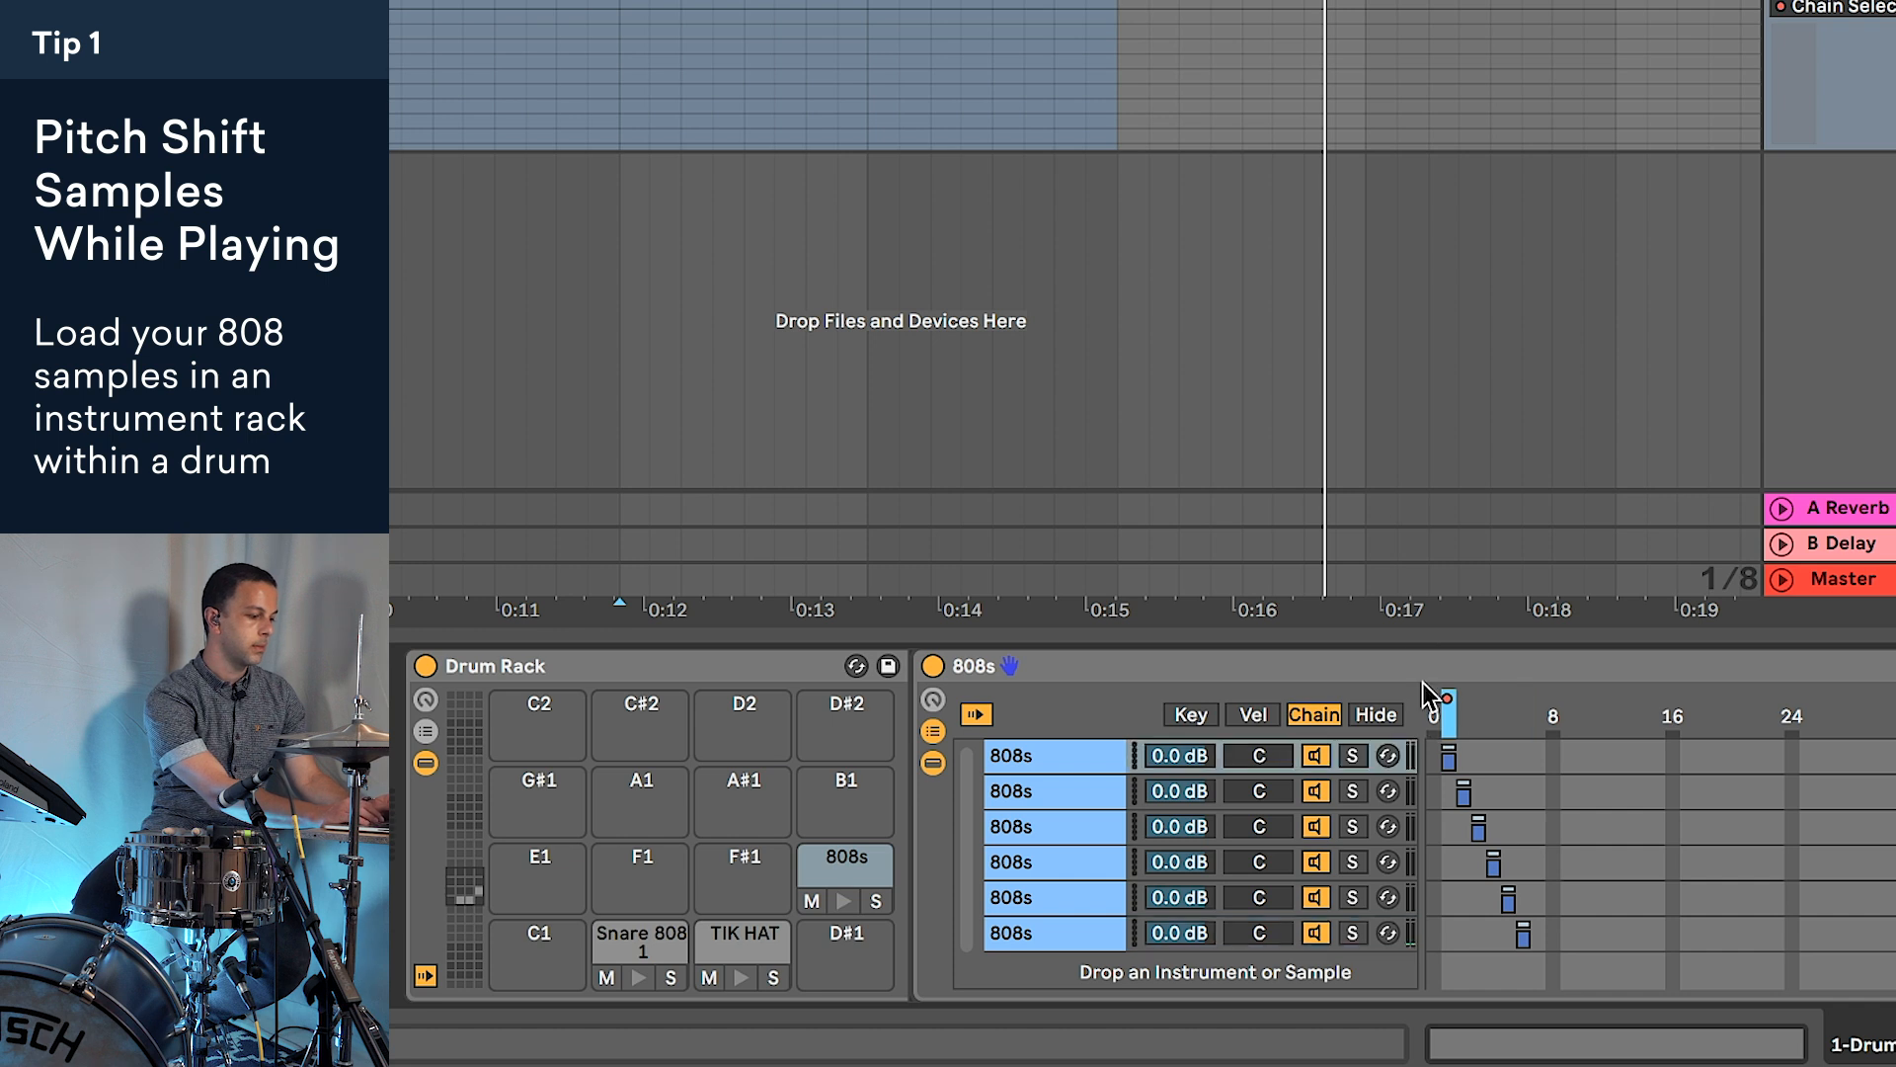
# Step: Show the 808s rack's Chain Selector automation in a new lane and fit the whole clip in view
pyautogui.rightClick(1450, 748)
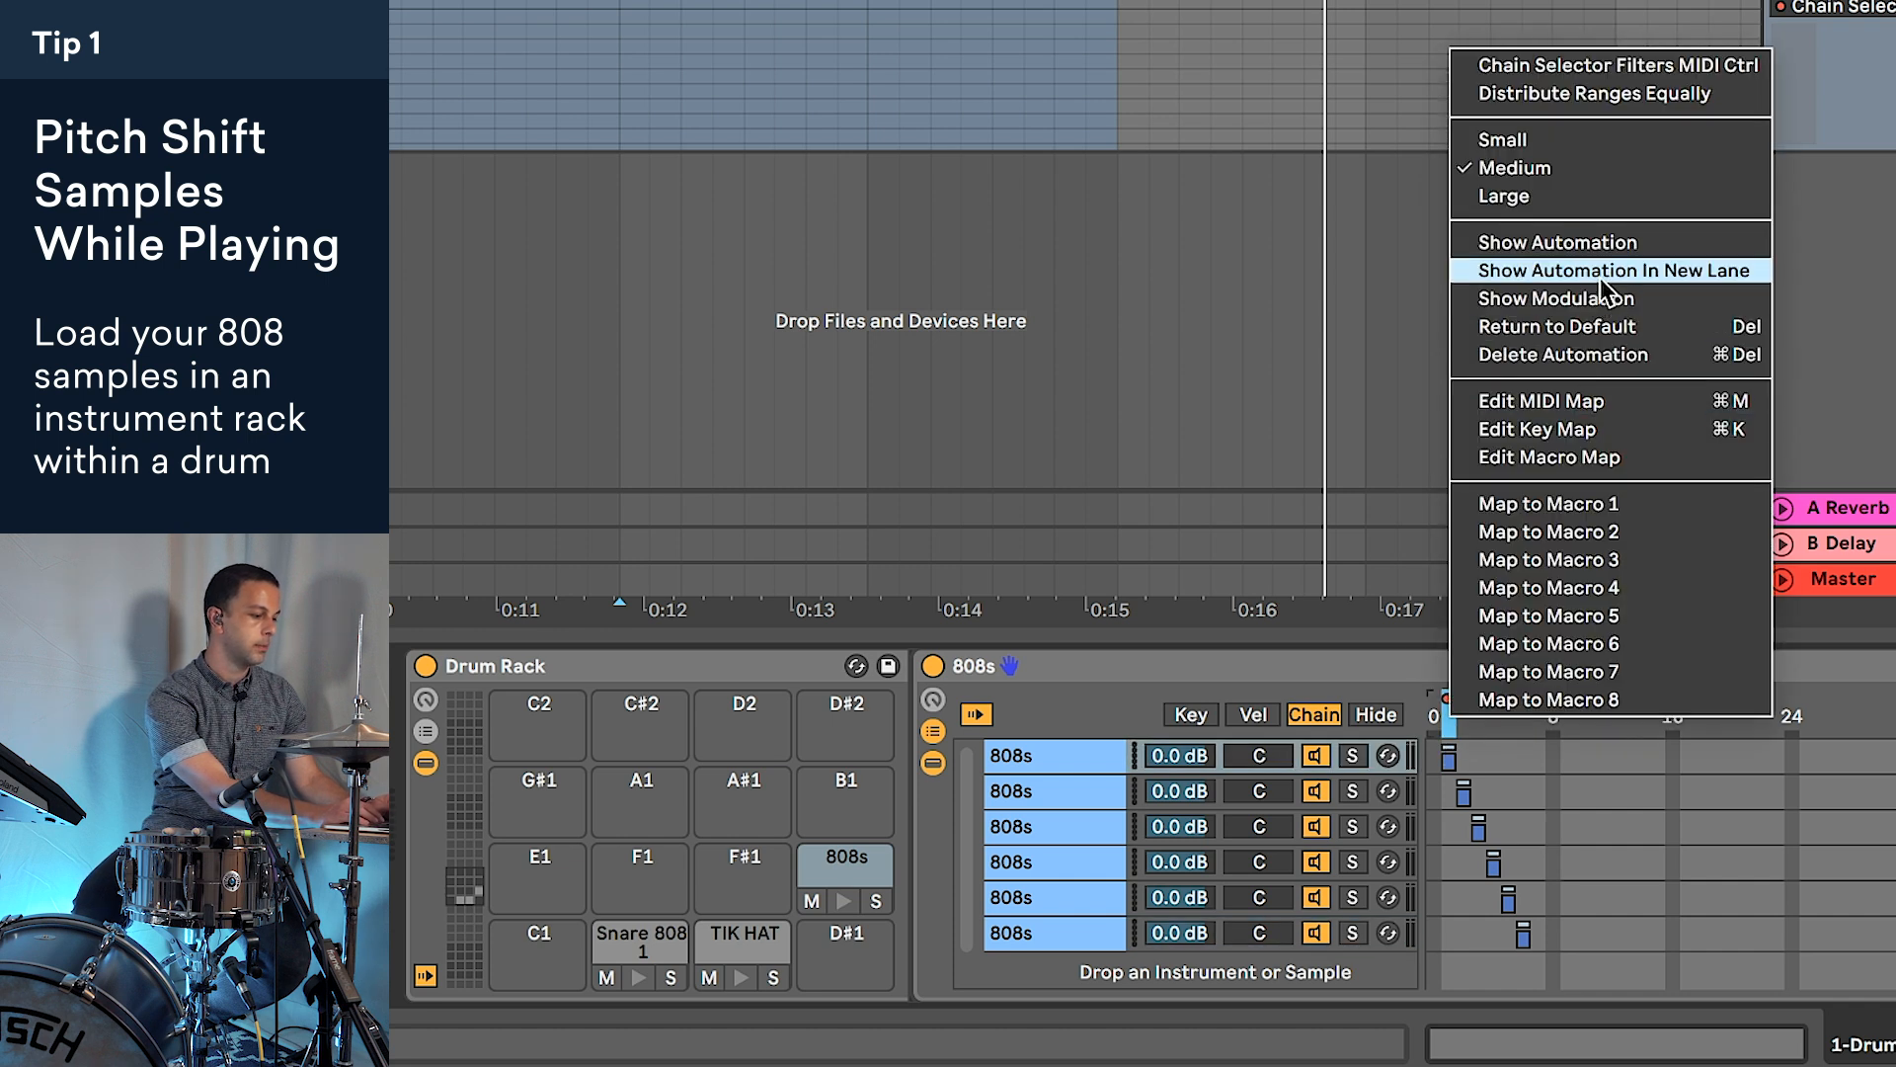
pyautogui.click(1601, 267)
pyautogui.scroll(-4, 1351, 399)
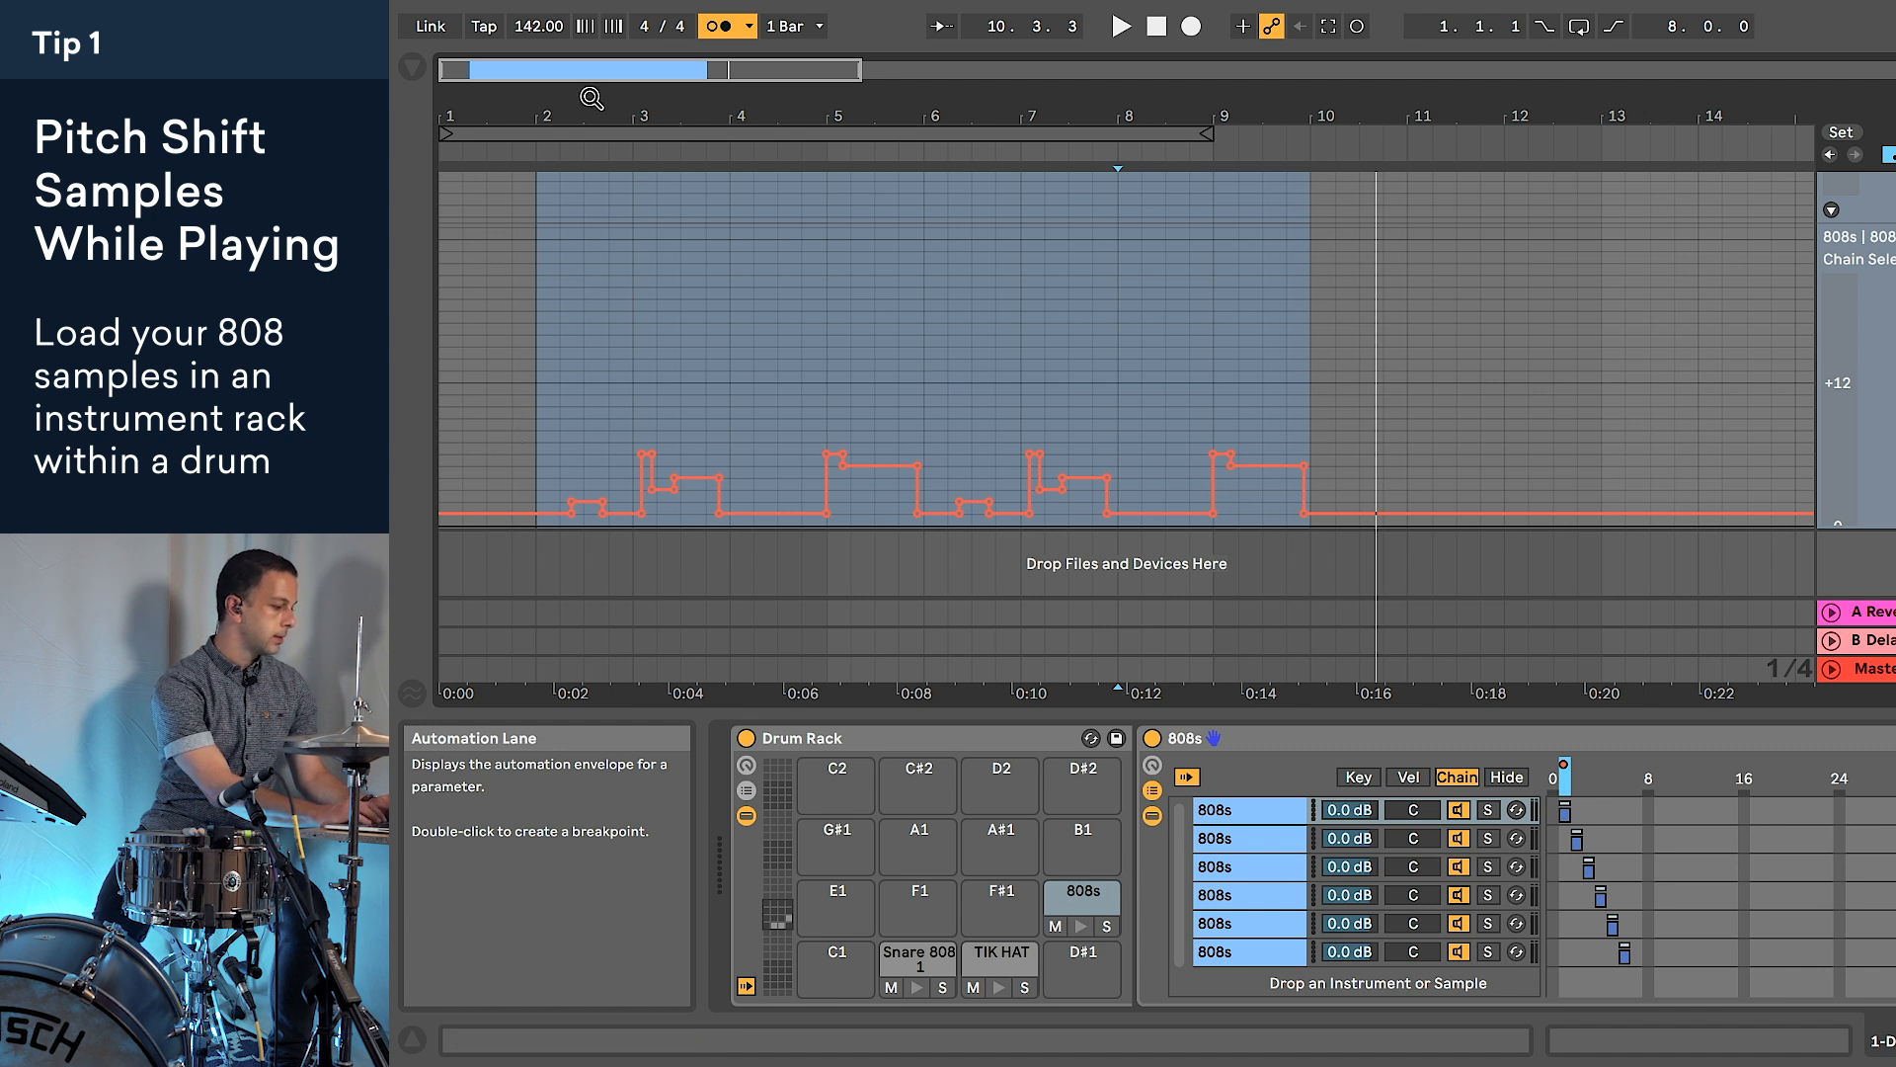
pyautogui.moveTo(531, 116)
pyautogui.mouseDown()
pyautogui.moveTo(543, 163)
pyautogui.moveTo(548, 112)
pyautogui.mouseUp()
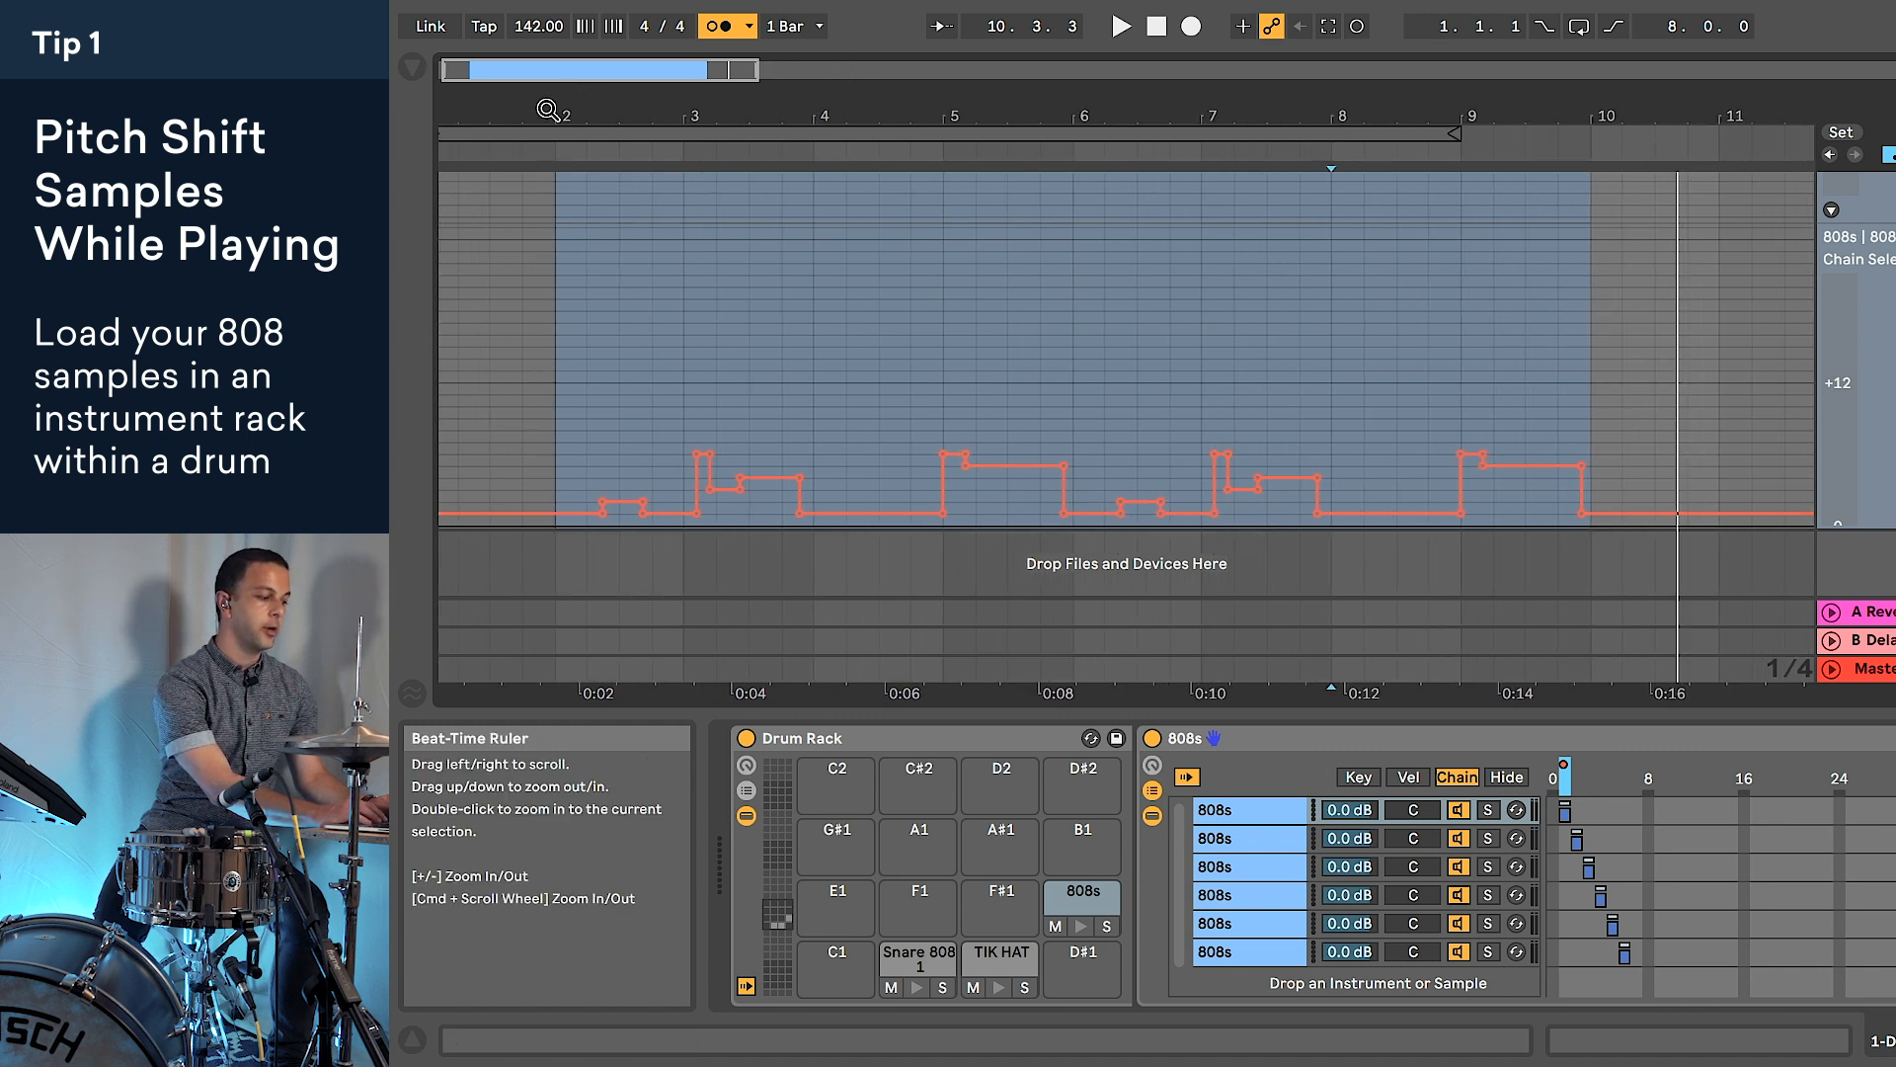
# Step: Play the arrangement from the beginning to hear the 808s' Chain Selector automation
pyautogui.click(442, 417)
pyautogui.click(439, 420)
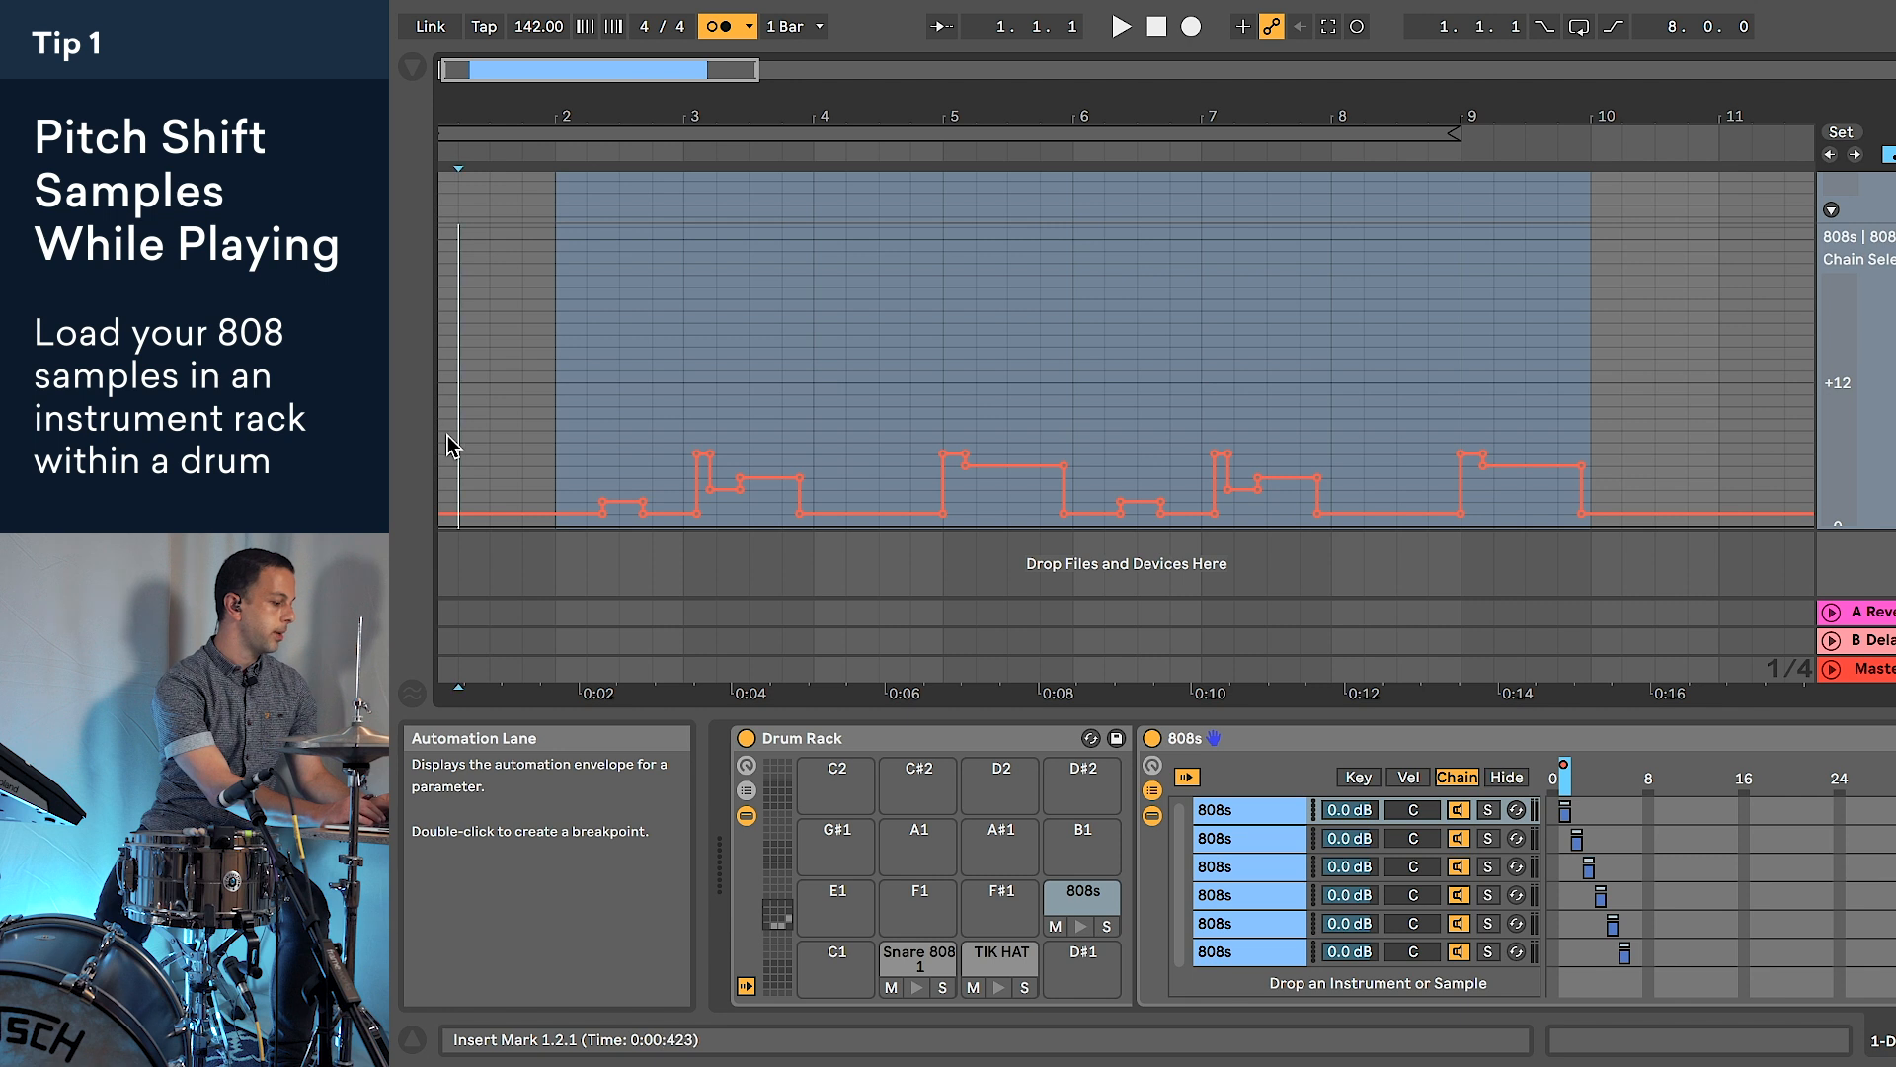
pyautogui.click(438, 440)
pyautogui.press('space')
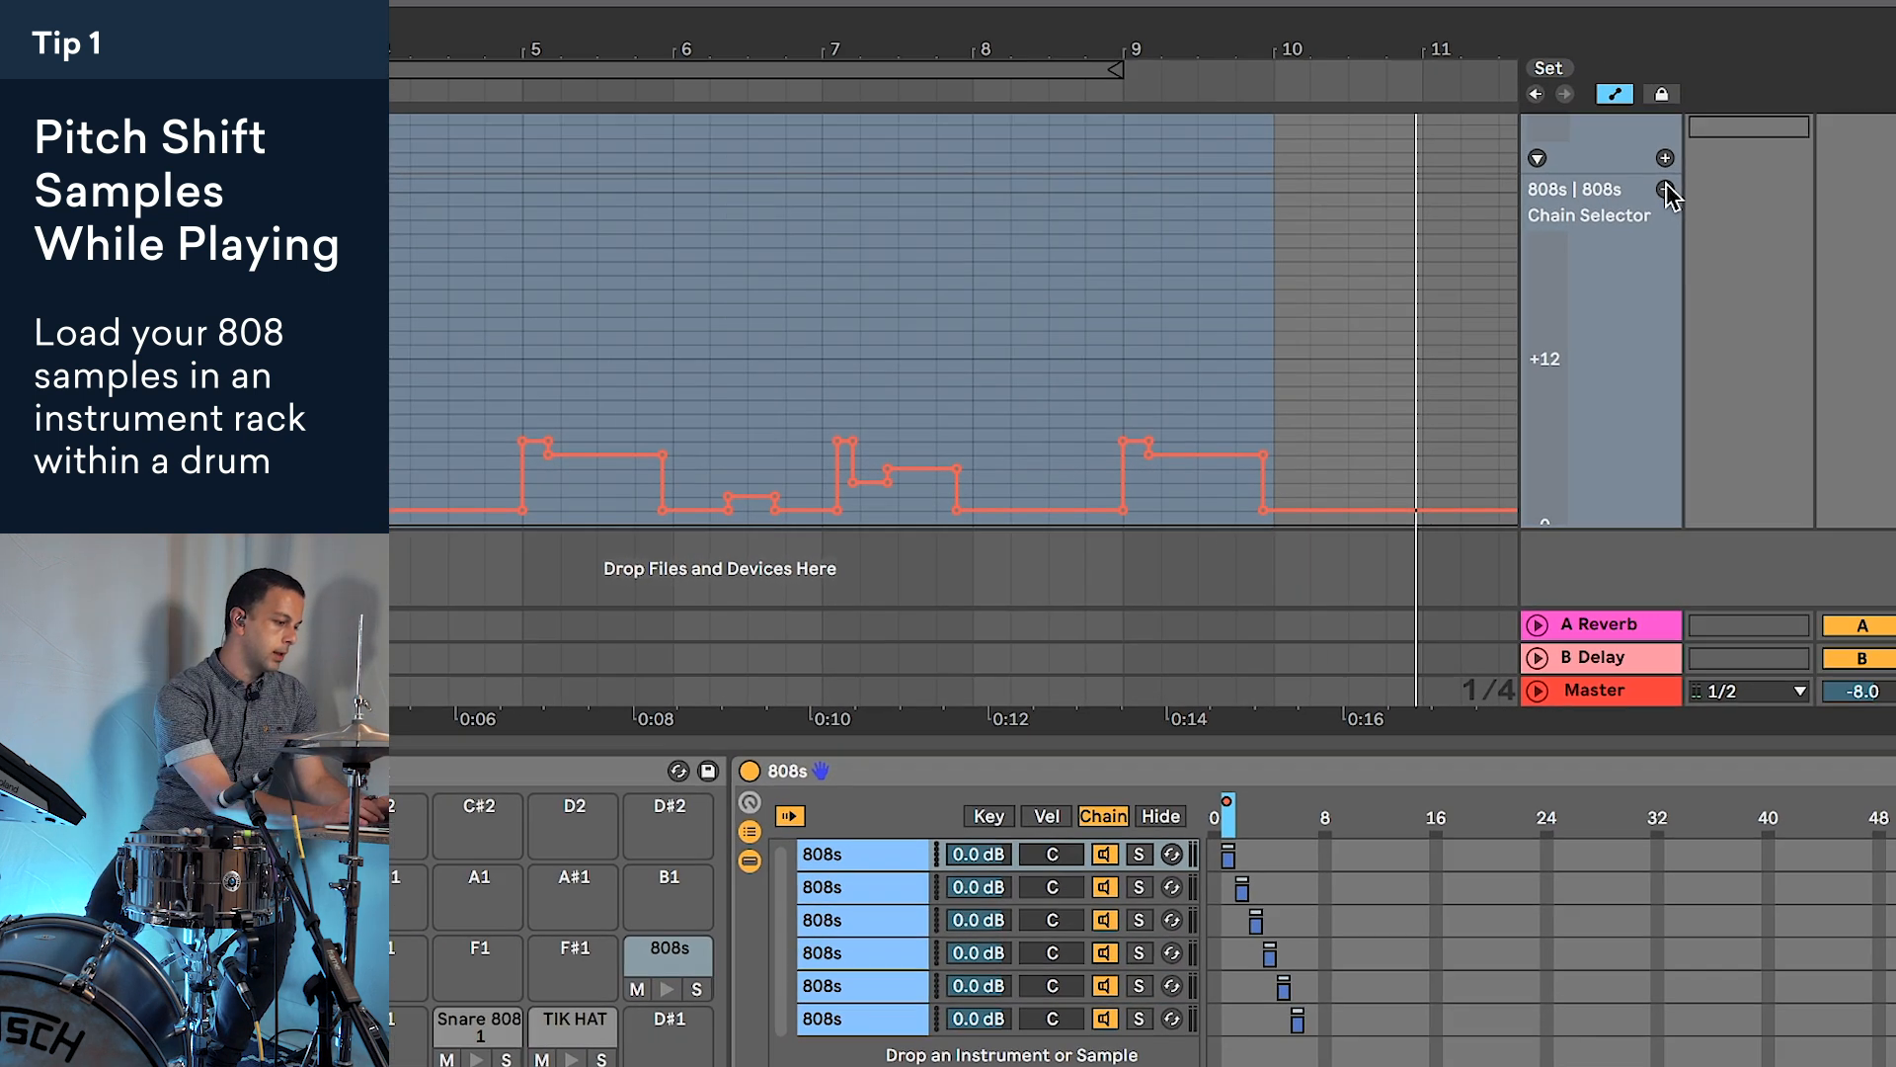
# Step: Remove the Chain Selector automation lane and set the Drum Rack track's displayed automation to None
pyautogui.click(1665, 190)
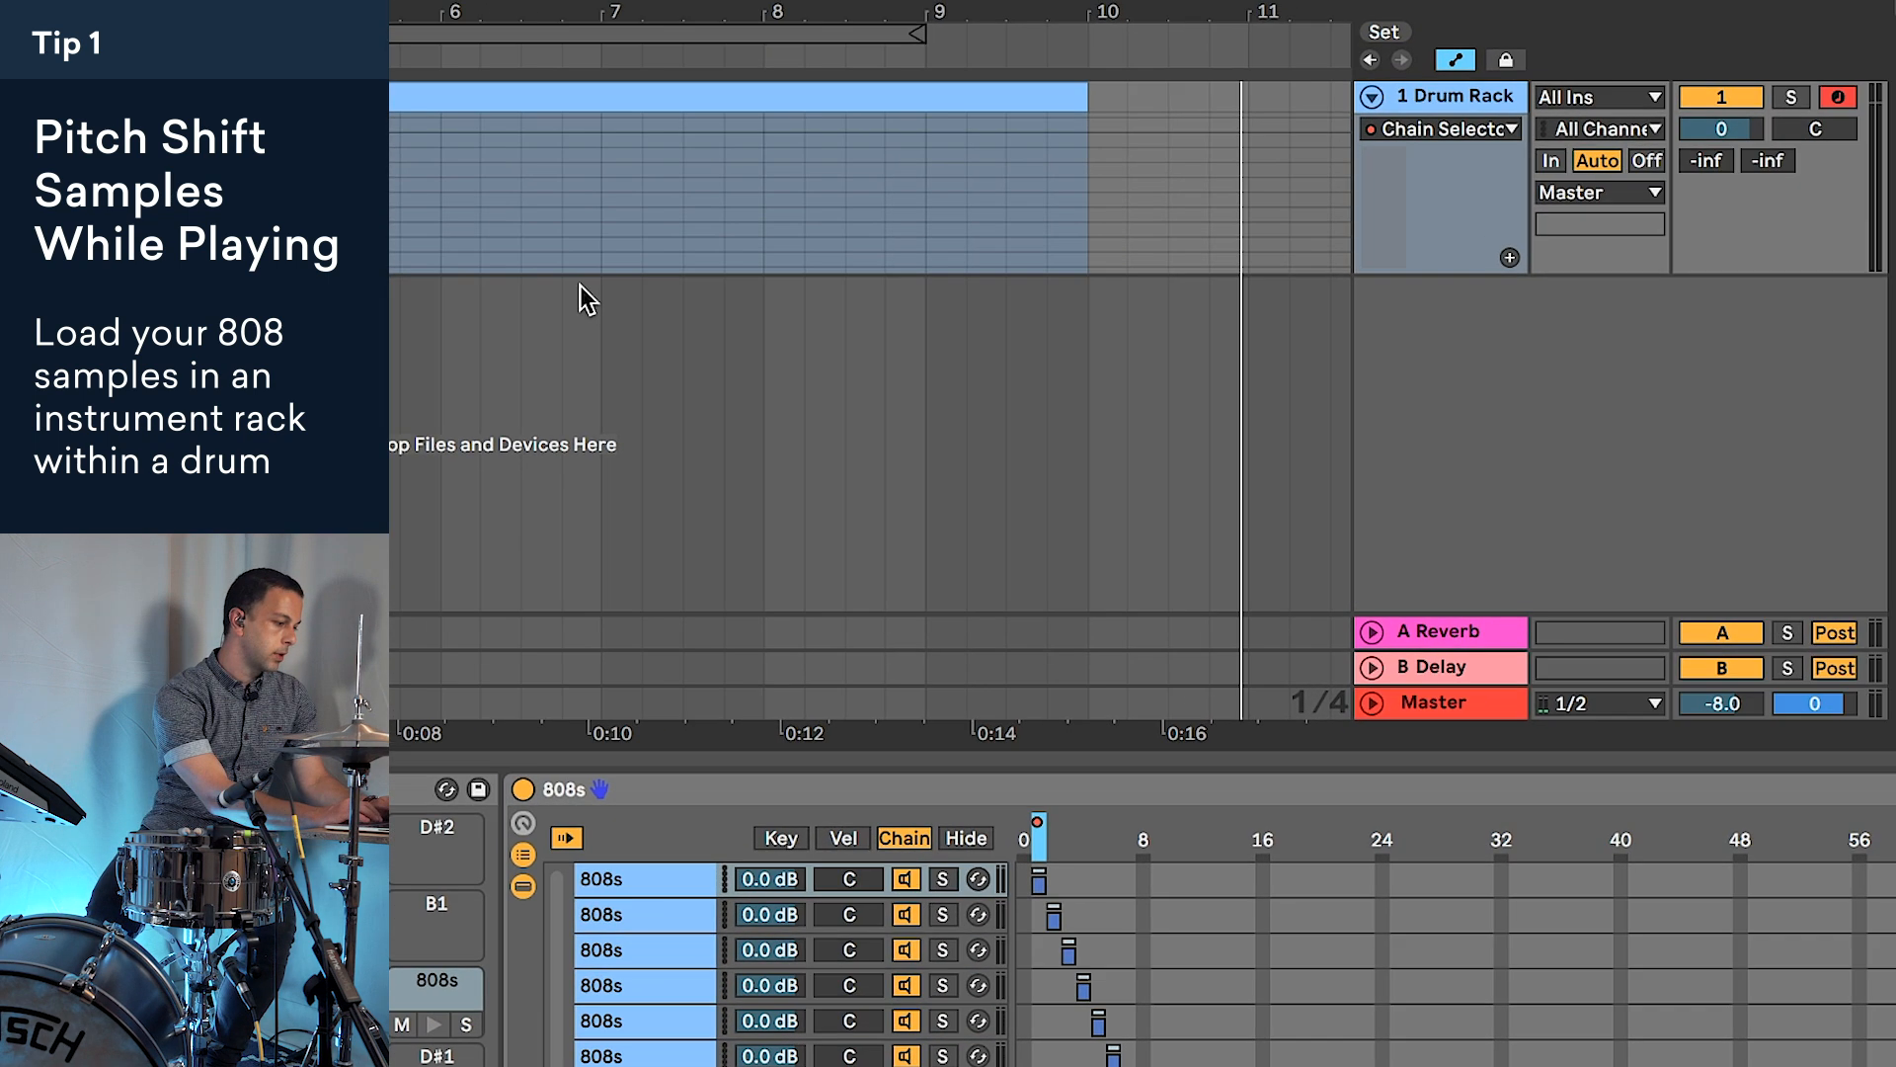
pyautogui.click(1407, 129)
pyautogui.click(1411, 153)
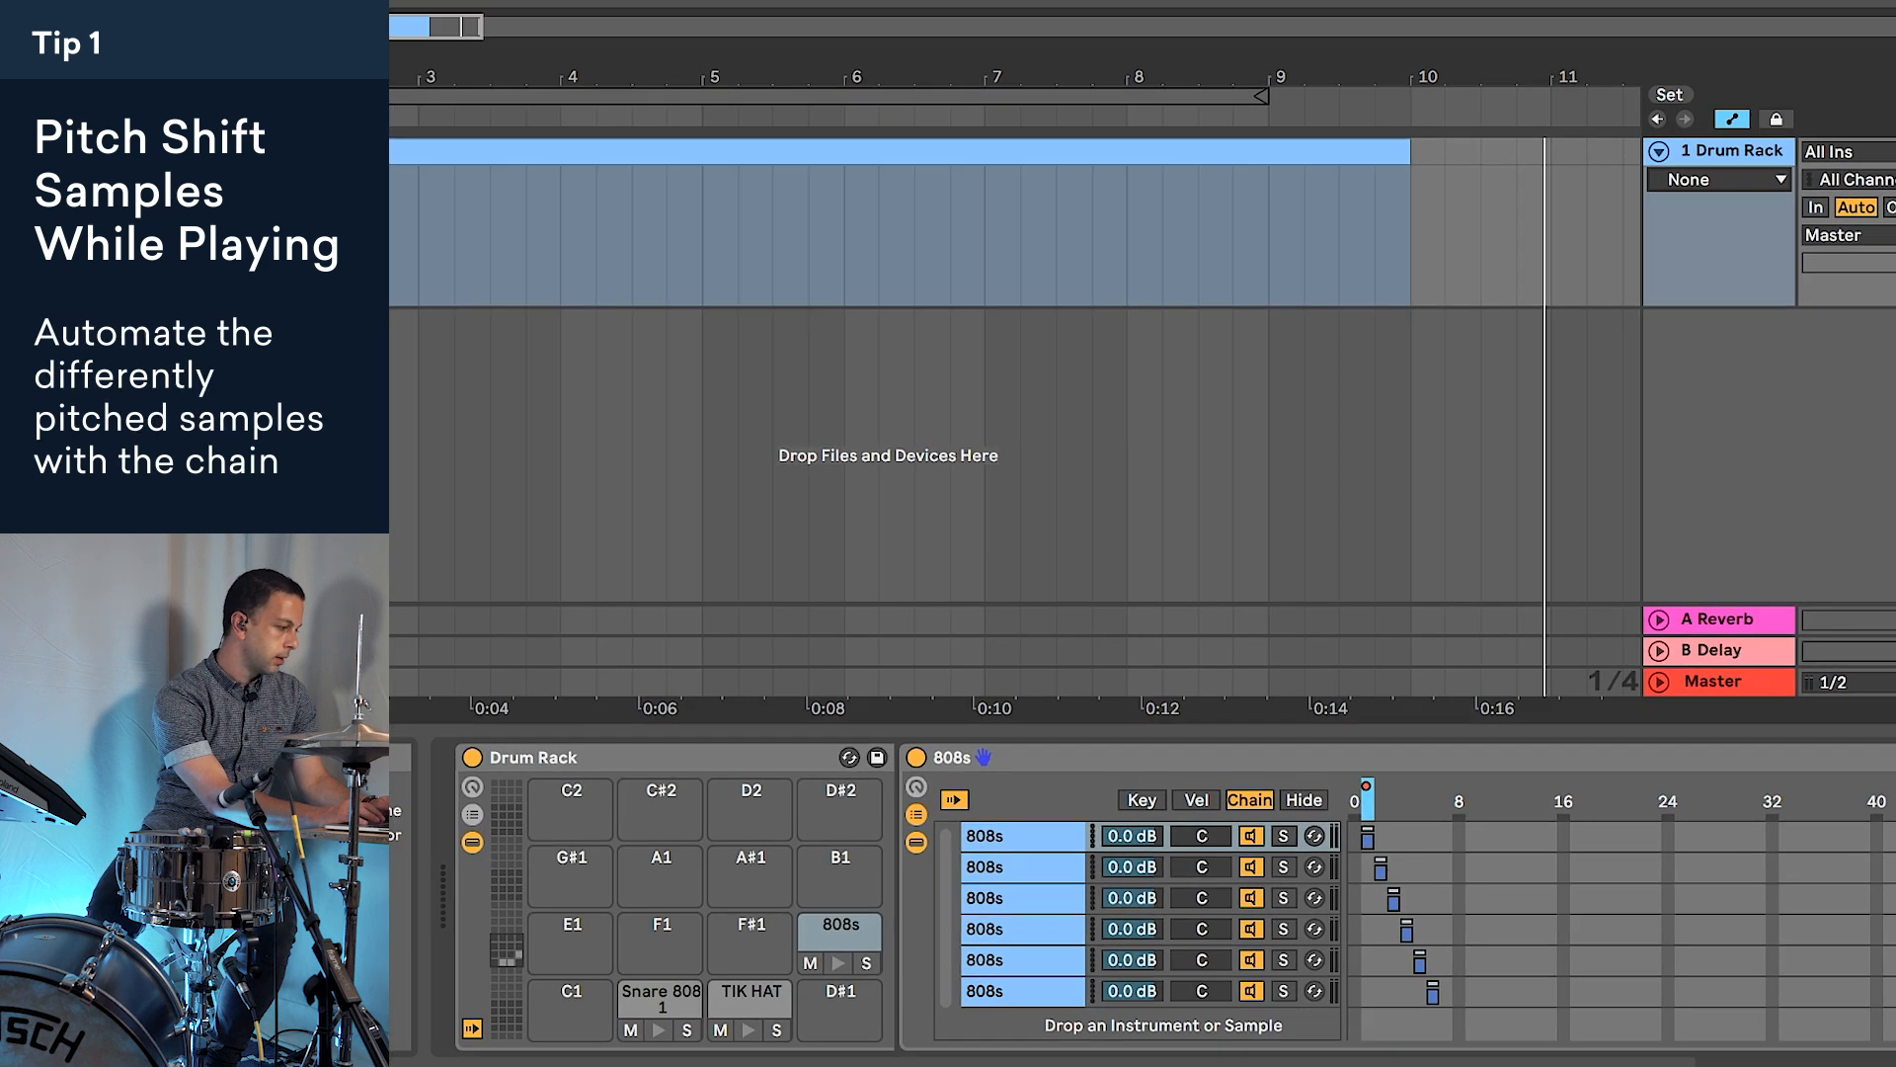
# Step: Play the Drum Rack arrangement from the start with all automation lanes hidden
pyautogui.click(441, 248)
pyautogui.press('space')
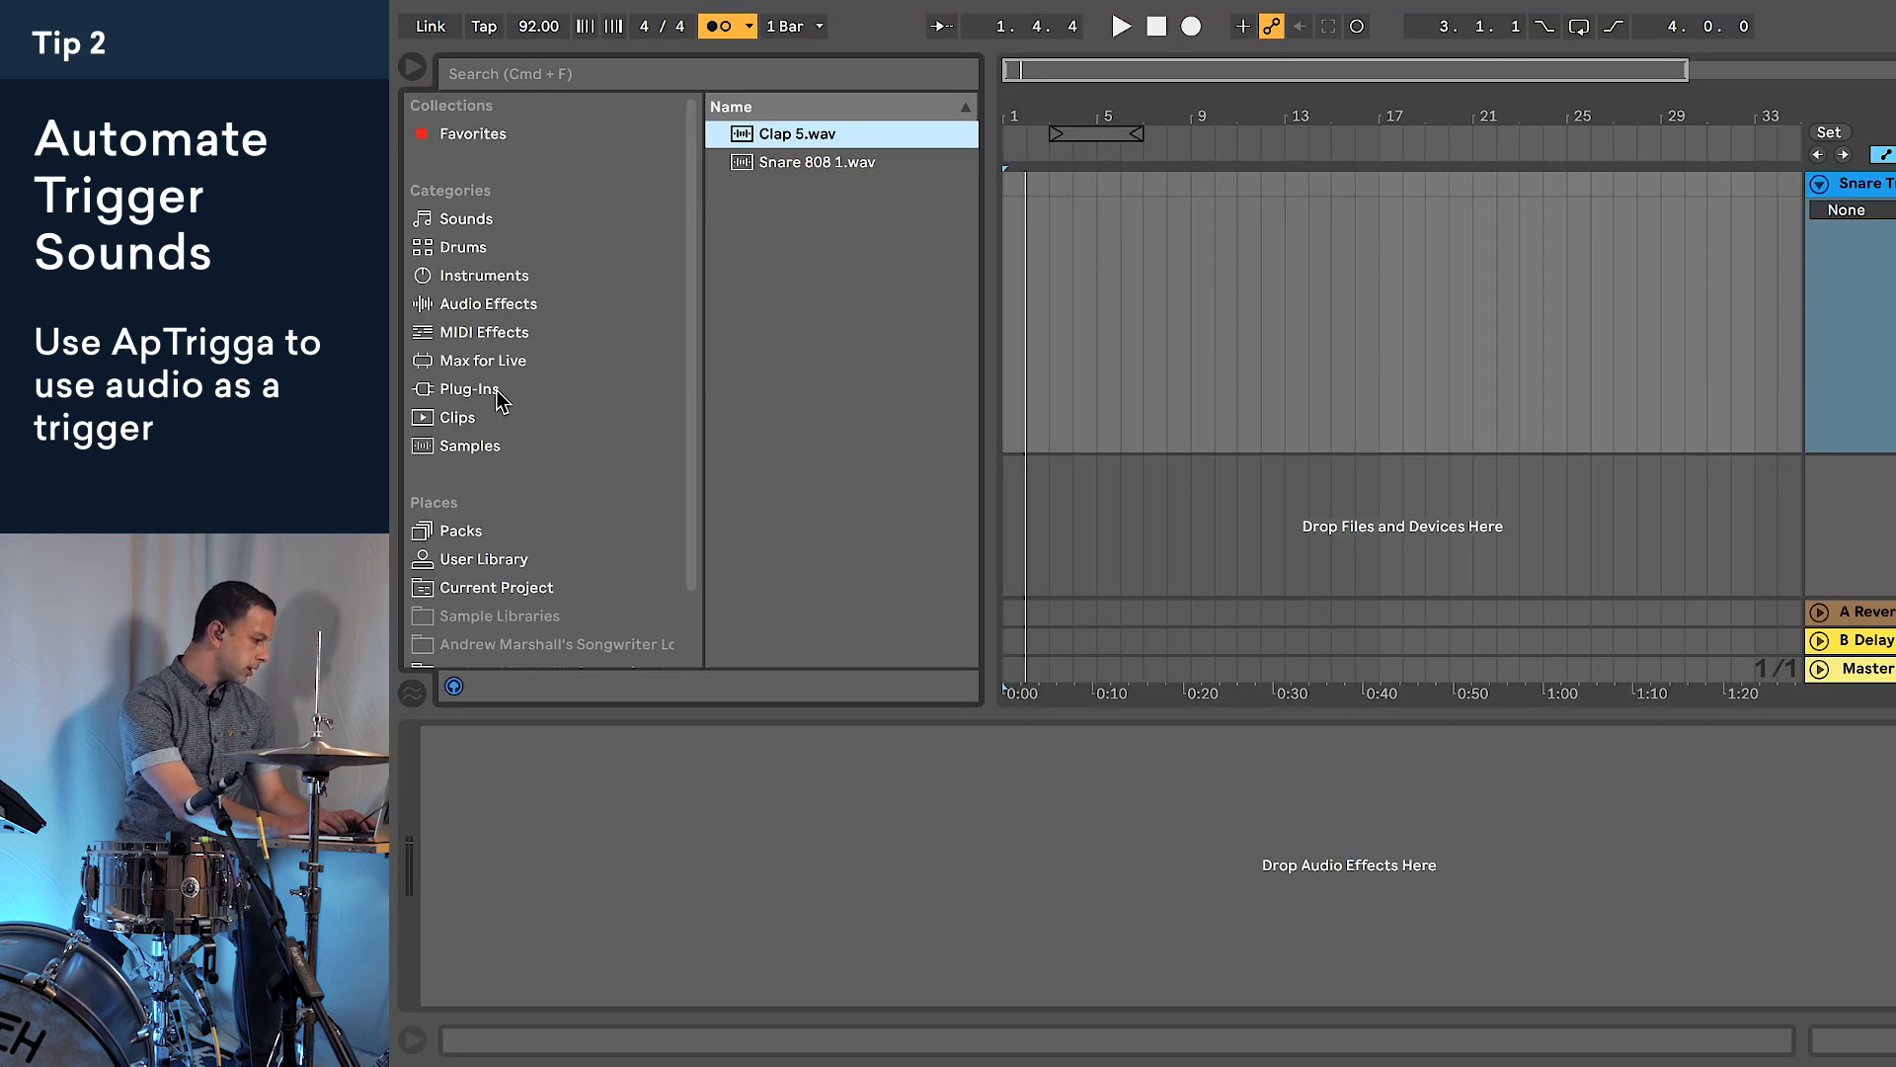
# Step: Load the apTrigga3 plug-in onto the Snare Trigger track
pyautogui.click(470, 389)
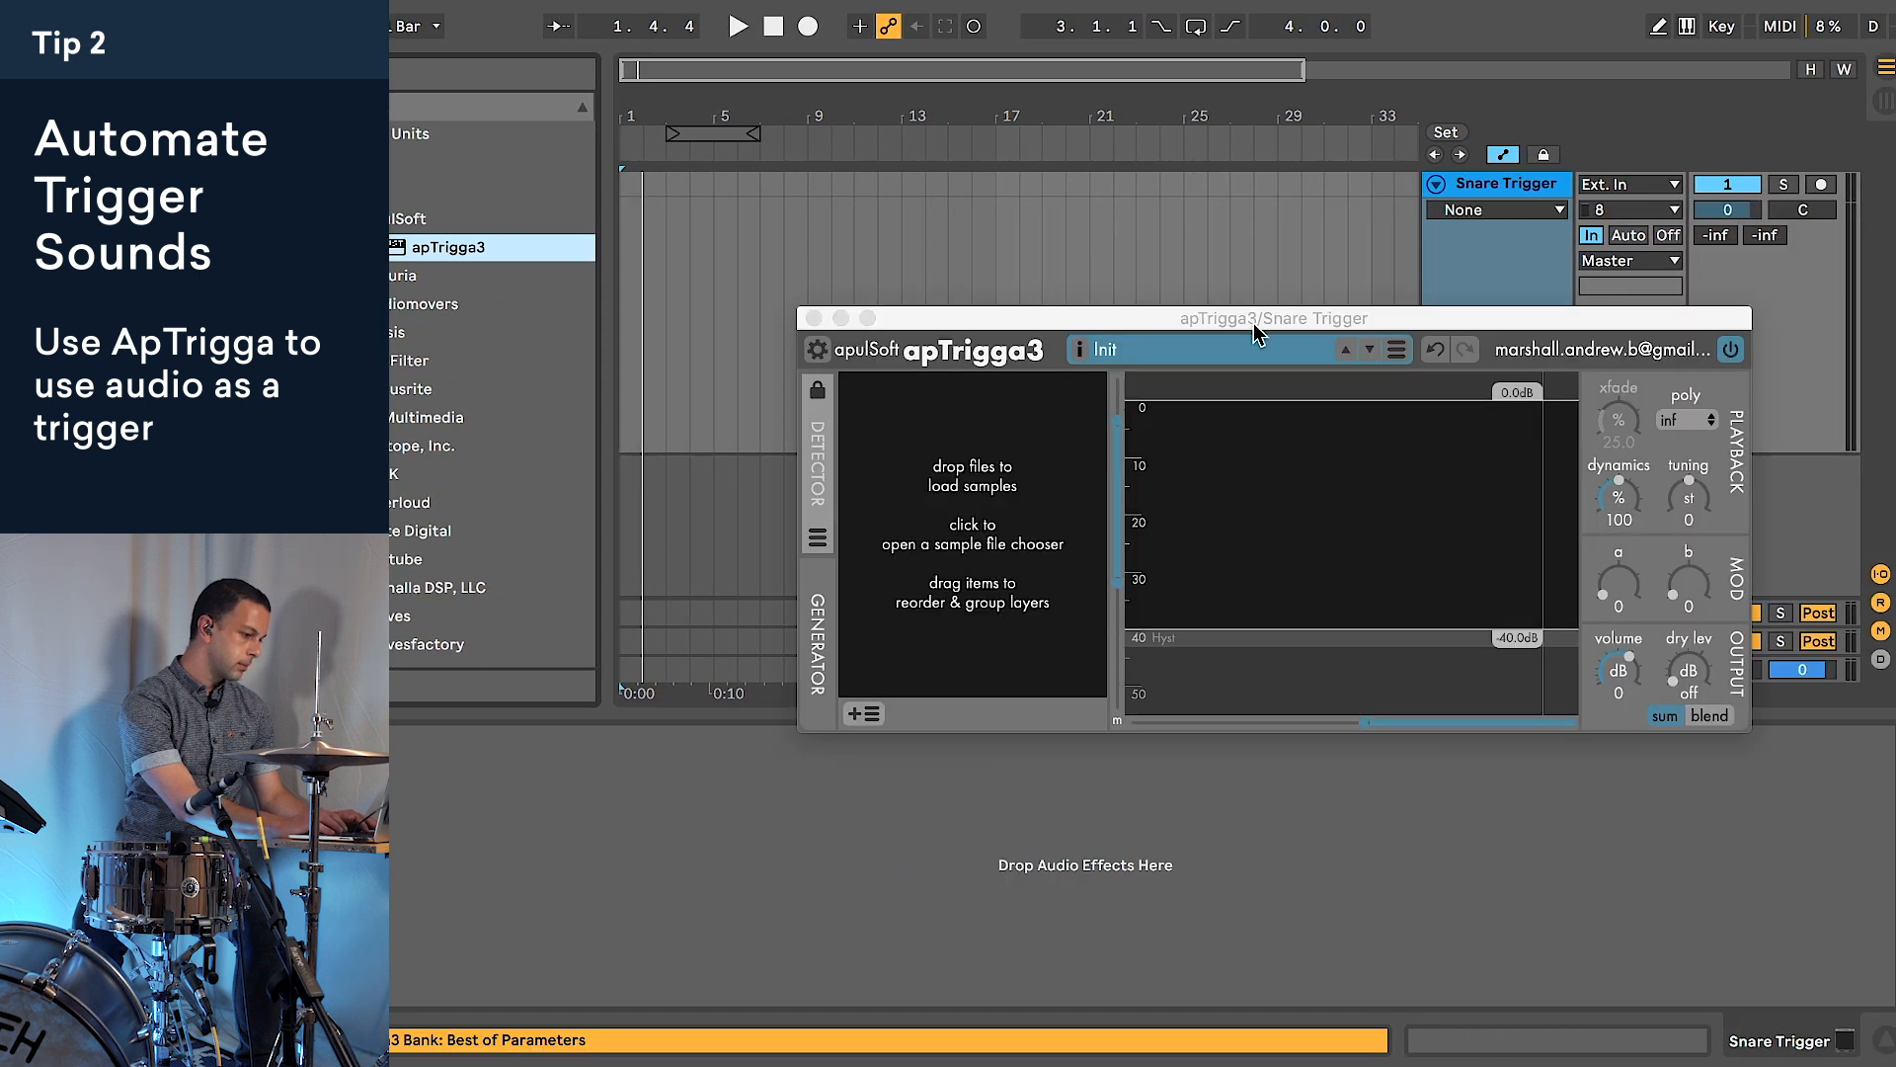
# Step: Load the Snare Trigger preset in apTrigga3 and review its Detector settings before returning to the Generator view
pyautogui.moveTo(1255, 331); pyautogui.dragTo(1092, 316)
pyautogui.click(1234, 334)
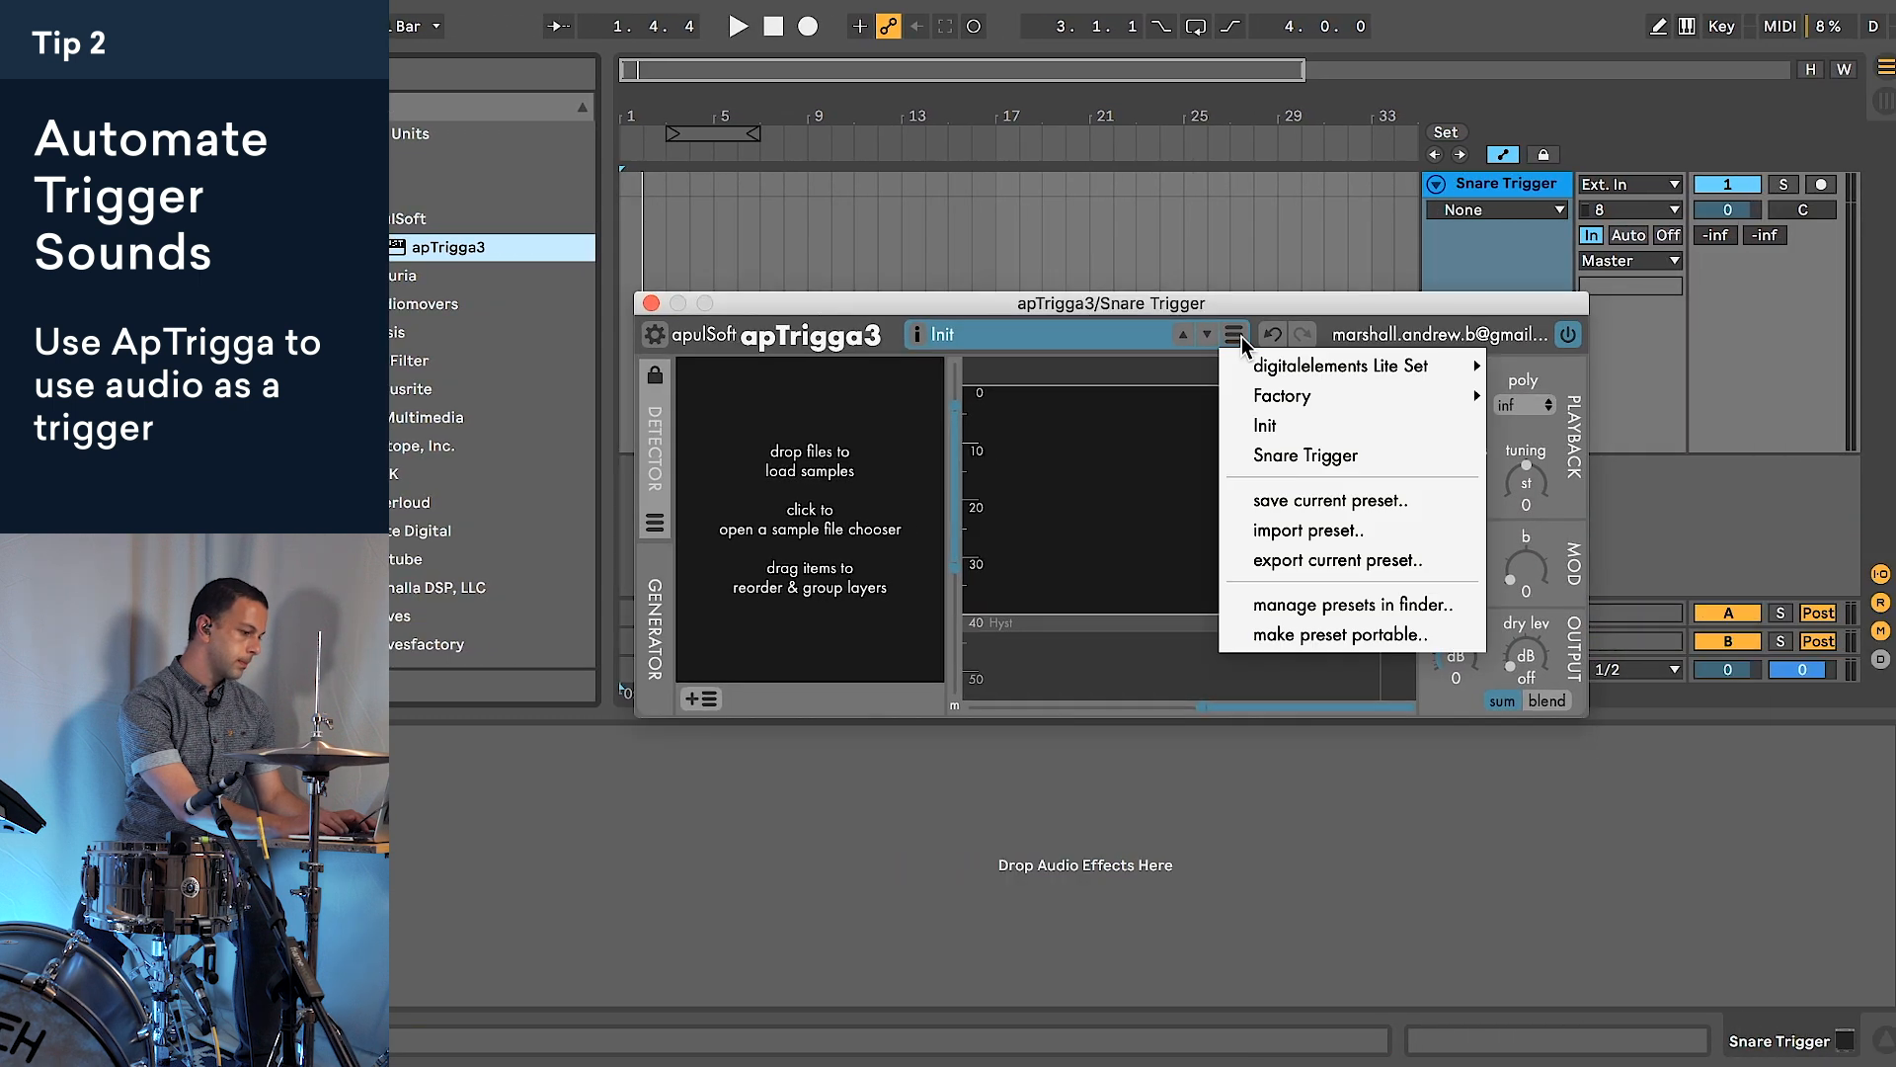
pyautogui.click(1302, 455)
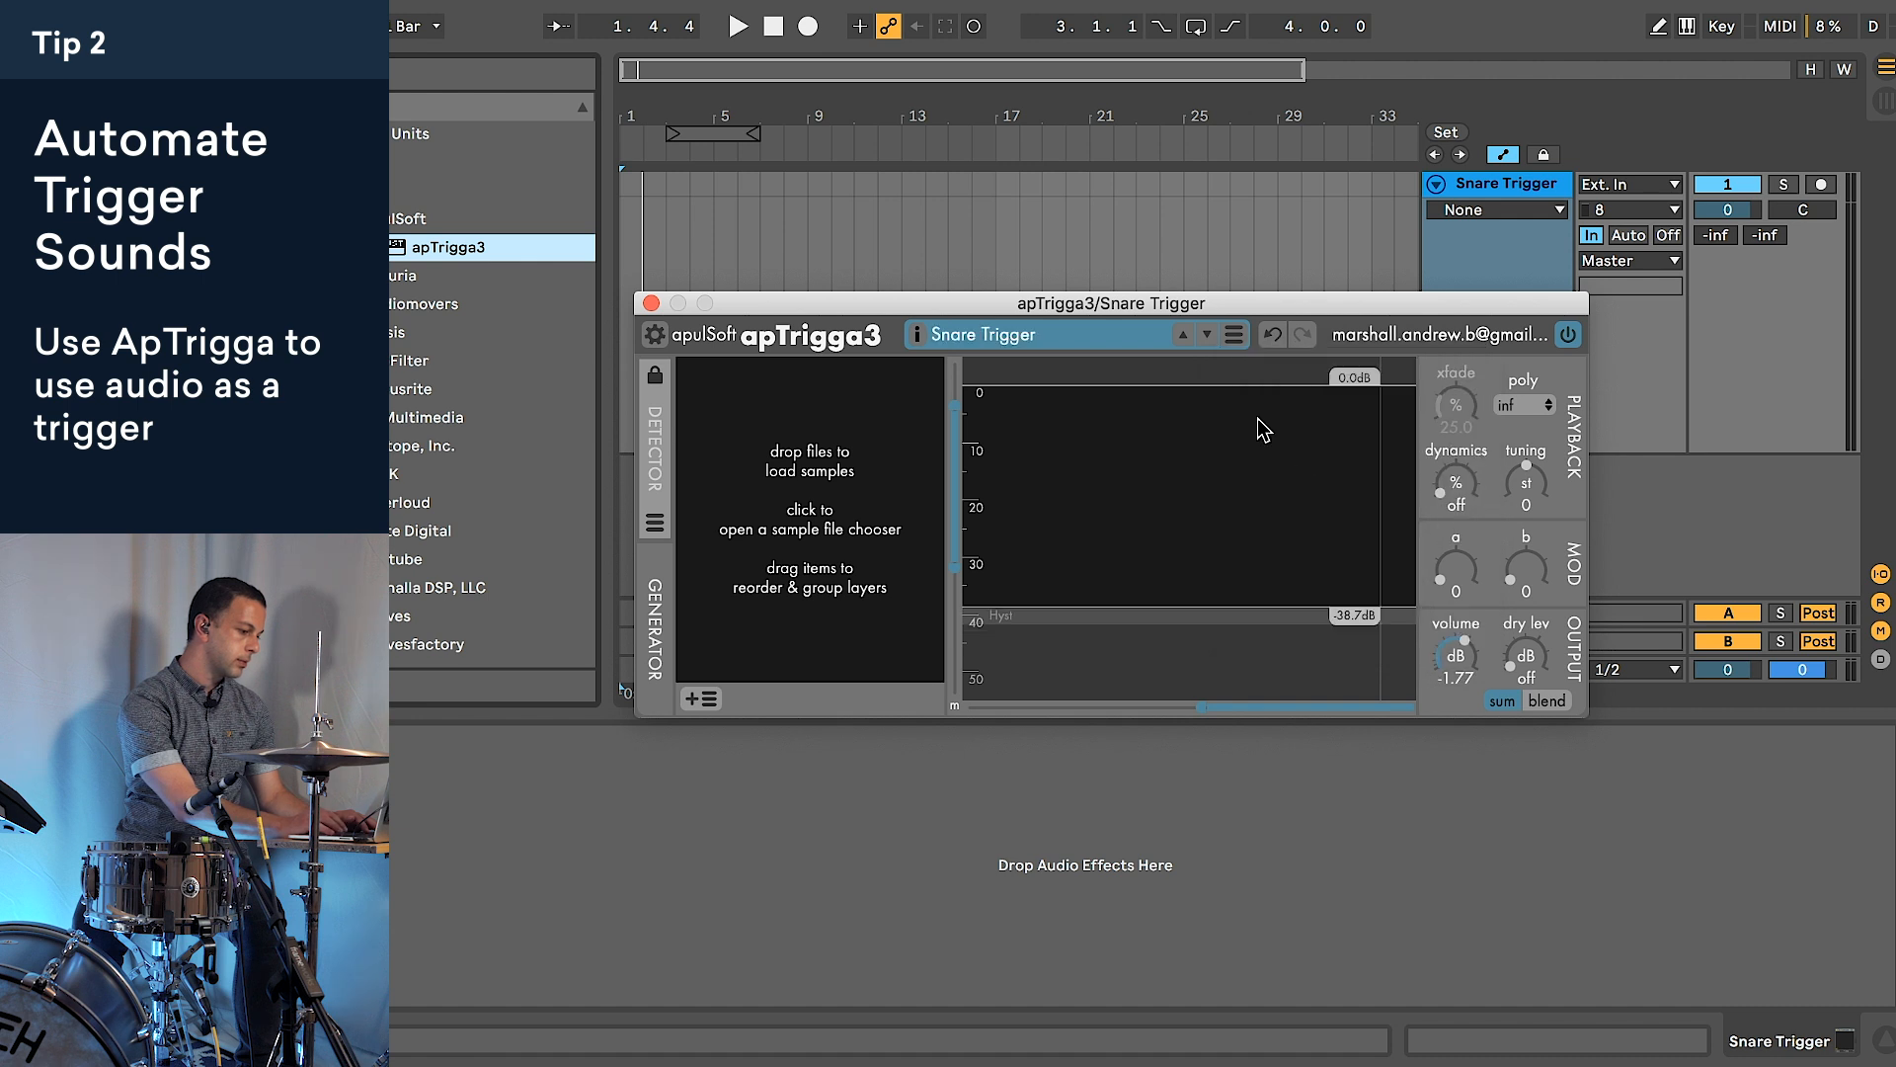
pyautogui.moveTo(1112, 314); pyautogui.dragTo(1112, 294)
pyautogui.click(651, 414)
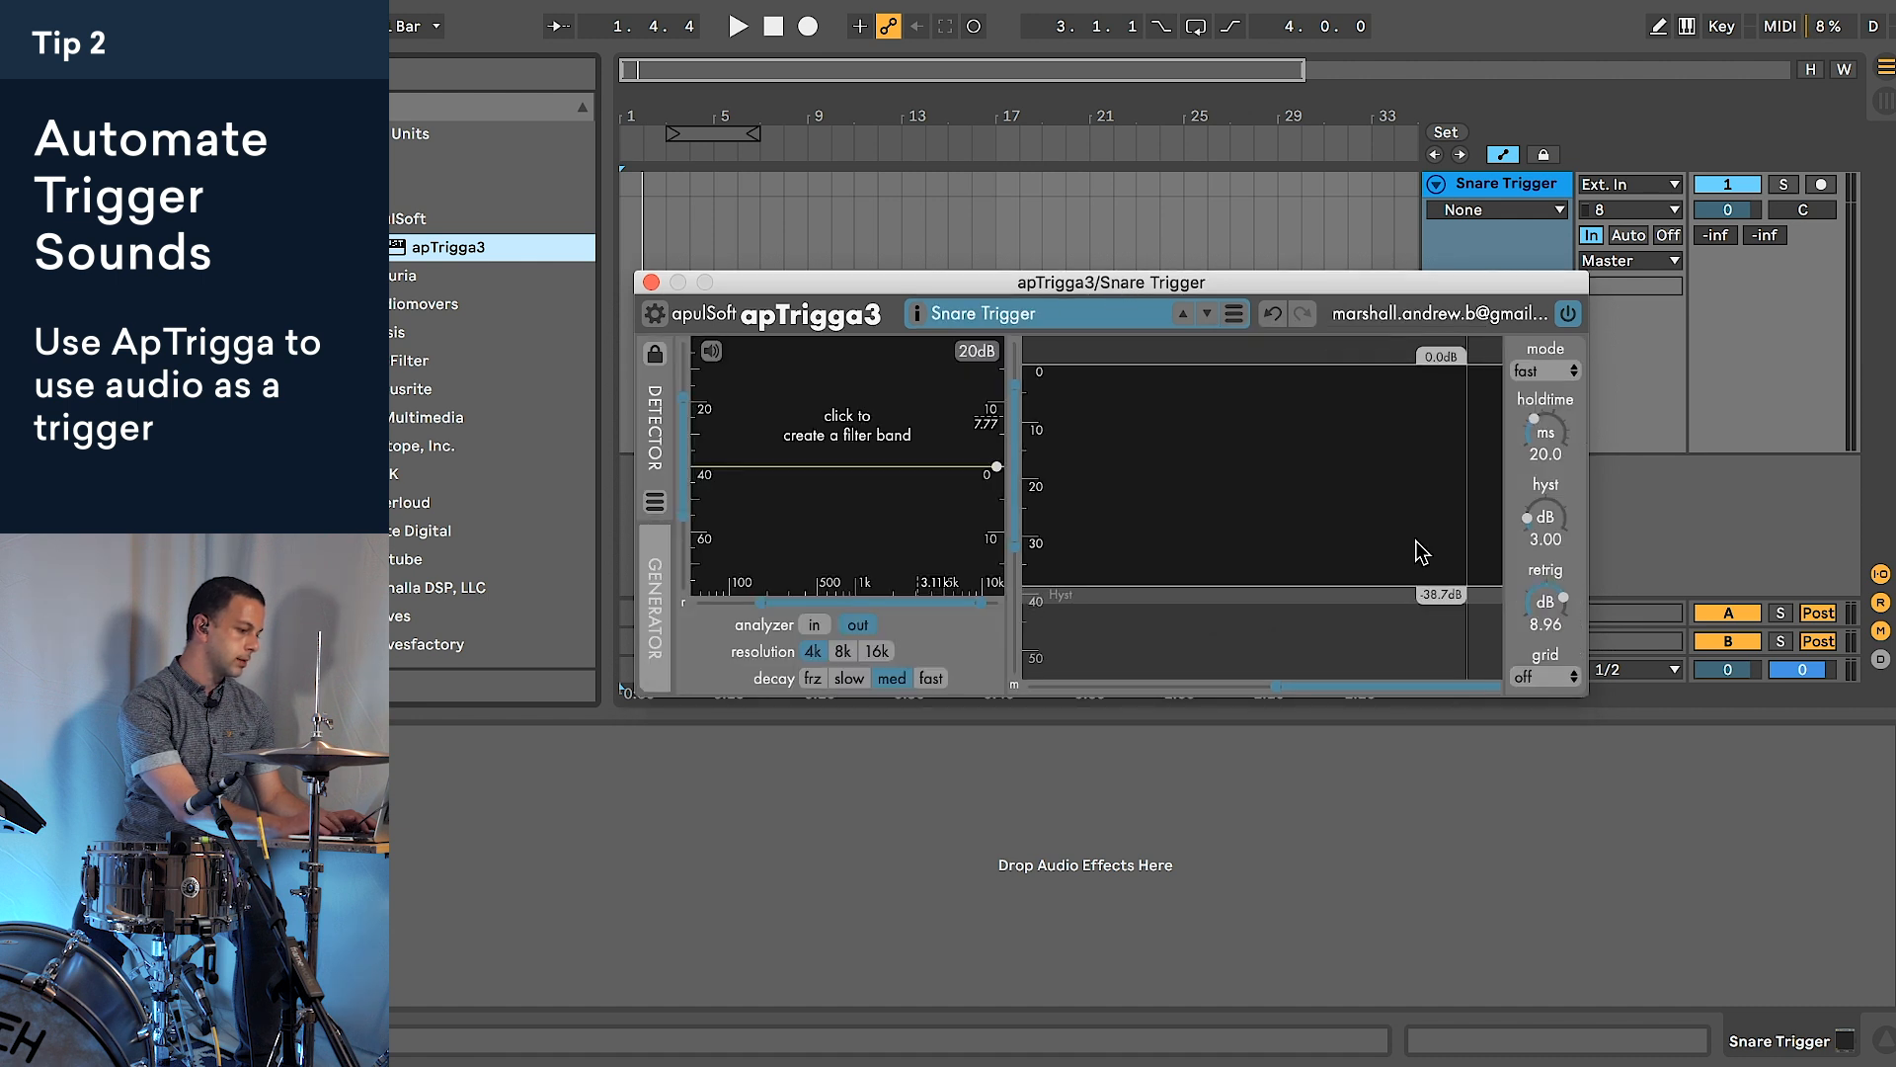
pyautogui.click(655, 593)
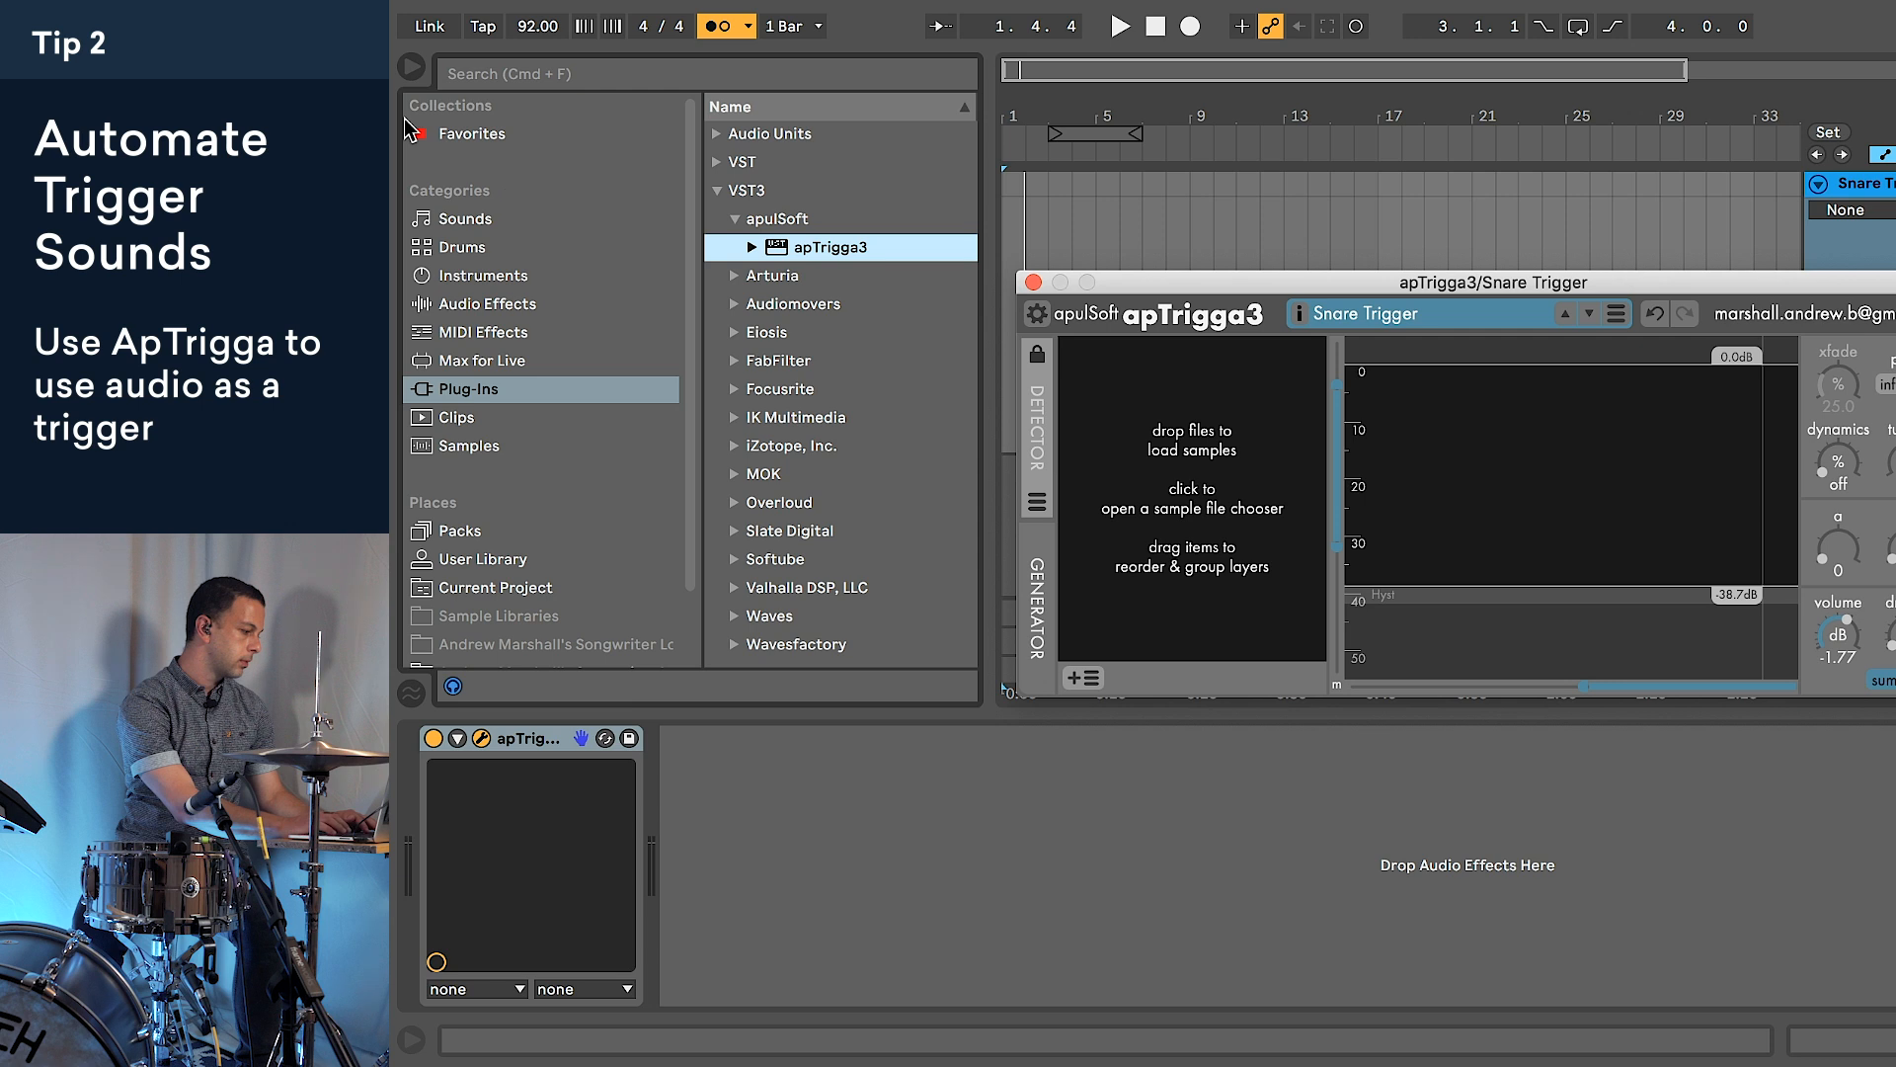
# Step: Load Clap 5.wav from the Samples folder in Places into apTrigga3's Generator and hide the browser
pyautogui.scroll(-3, 497, 493)
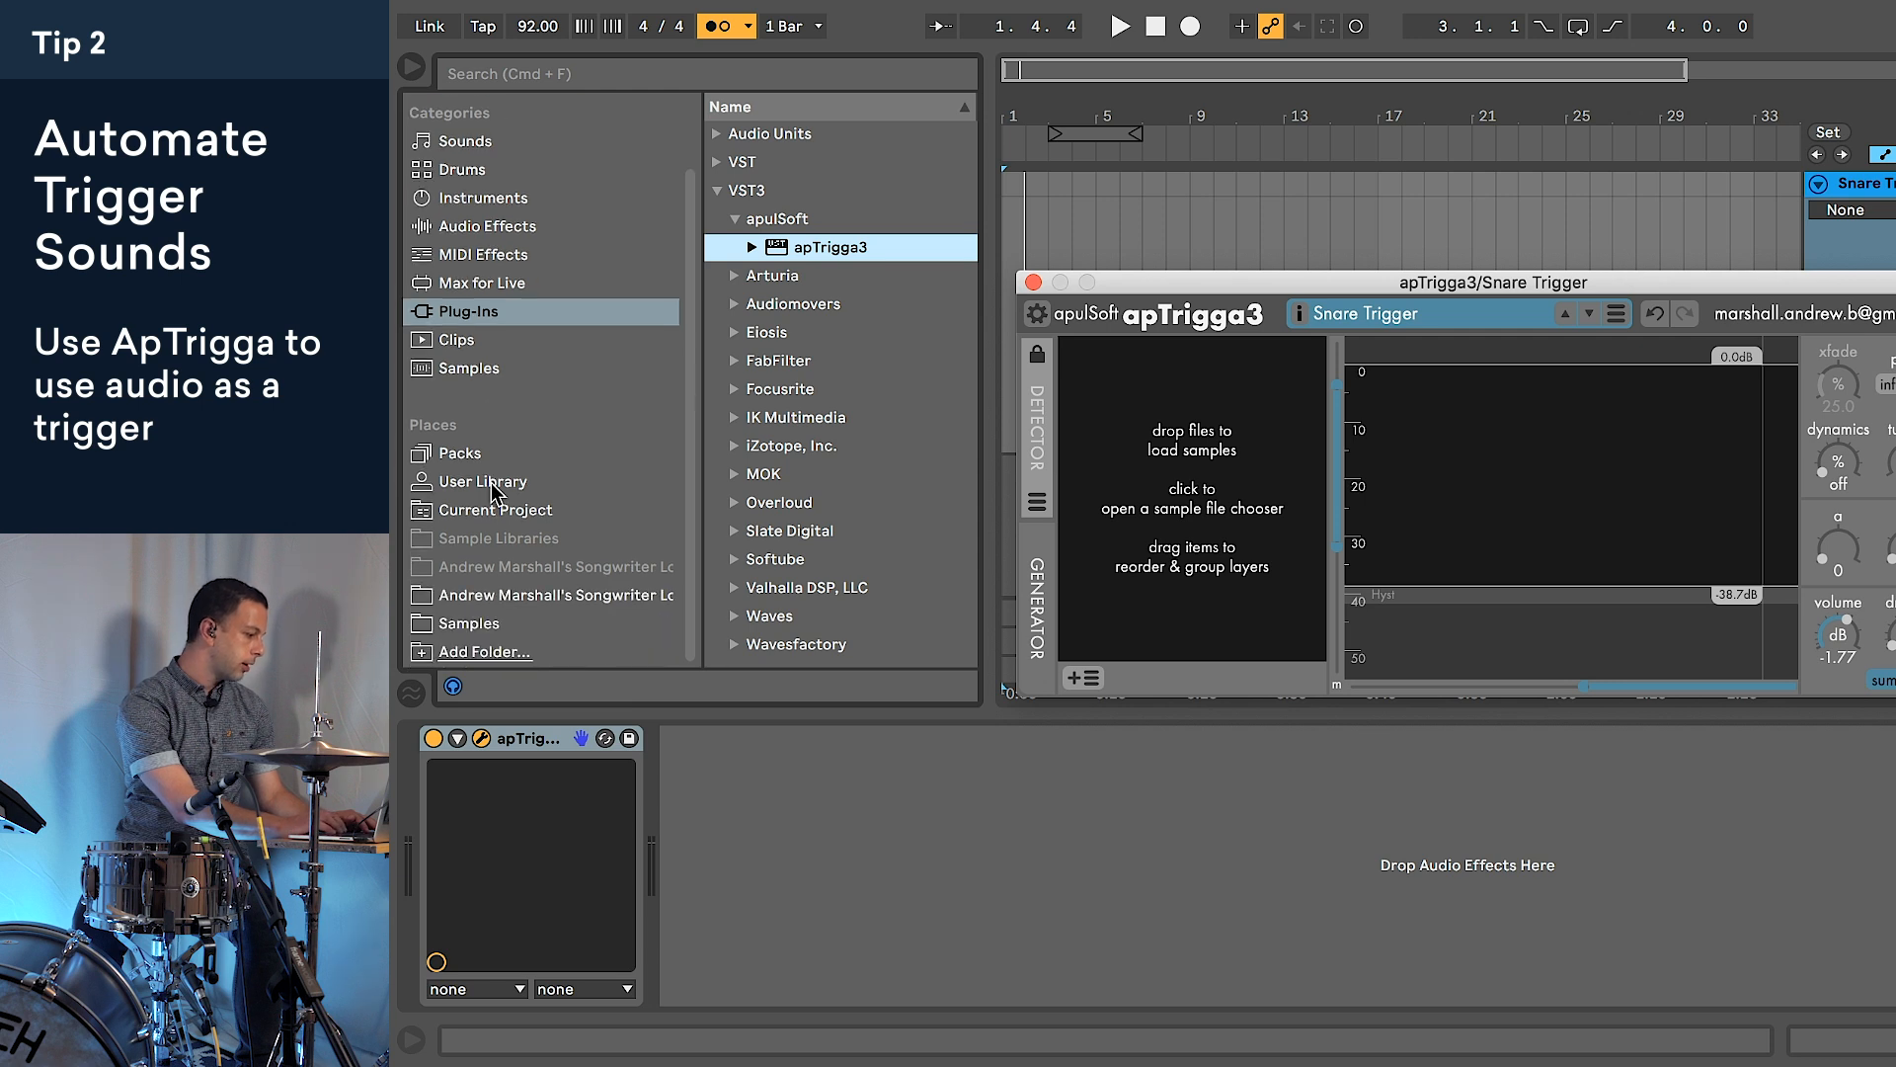
pyautogui.click(494, 373)
pyautogui.click(500, 622)
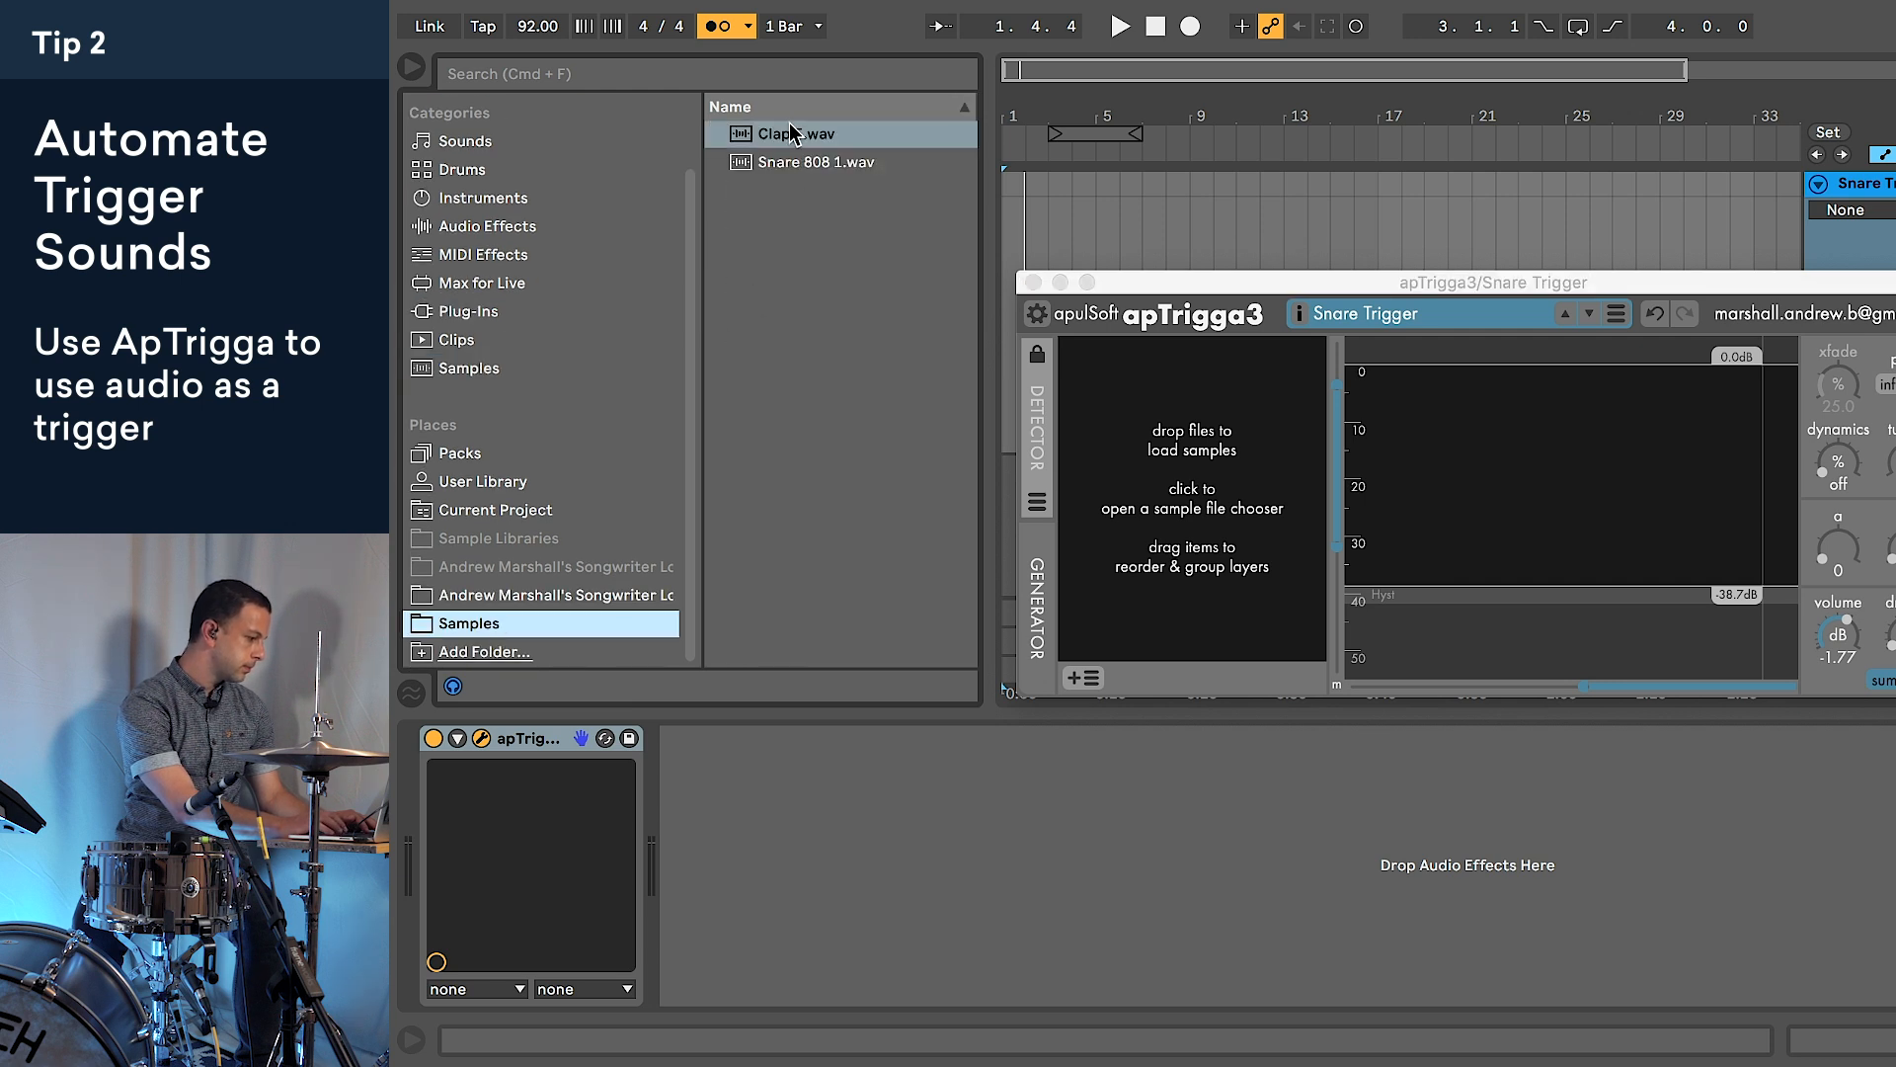
pyautogui.moveTo(767, 139); pyautogui.dragTo(1094, 483)
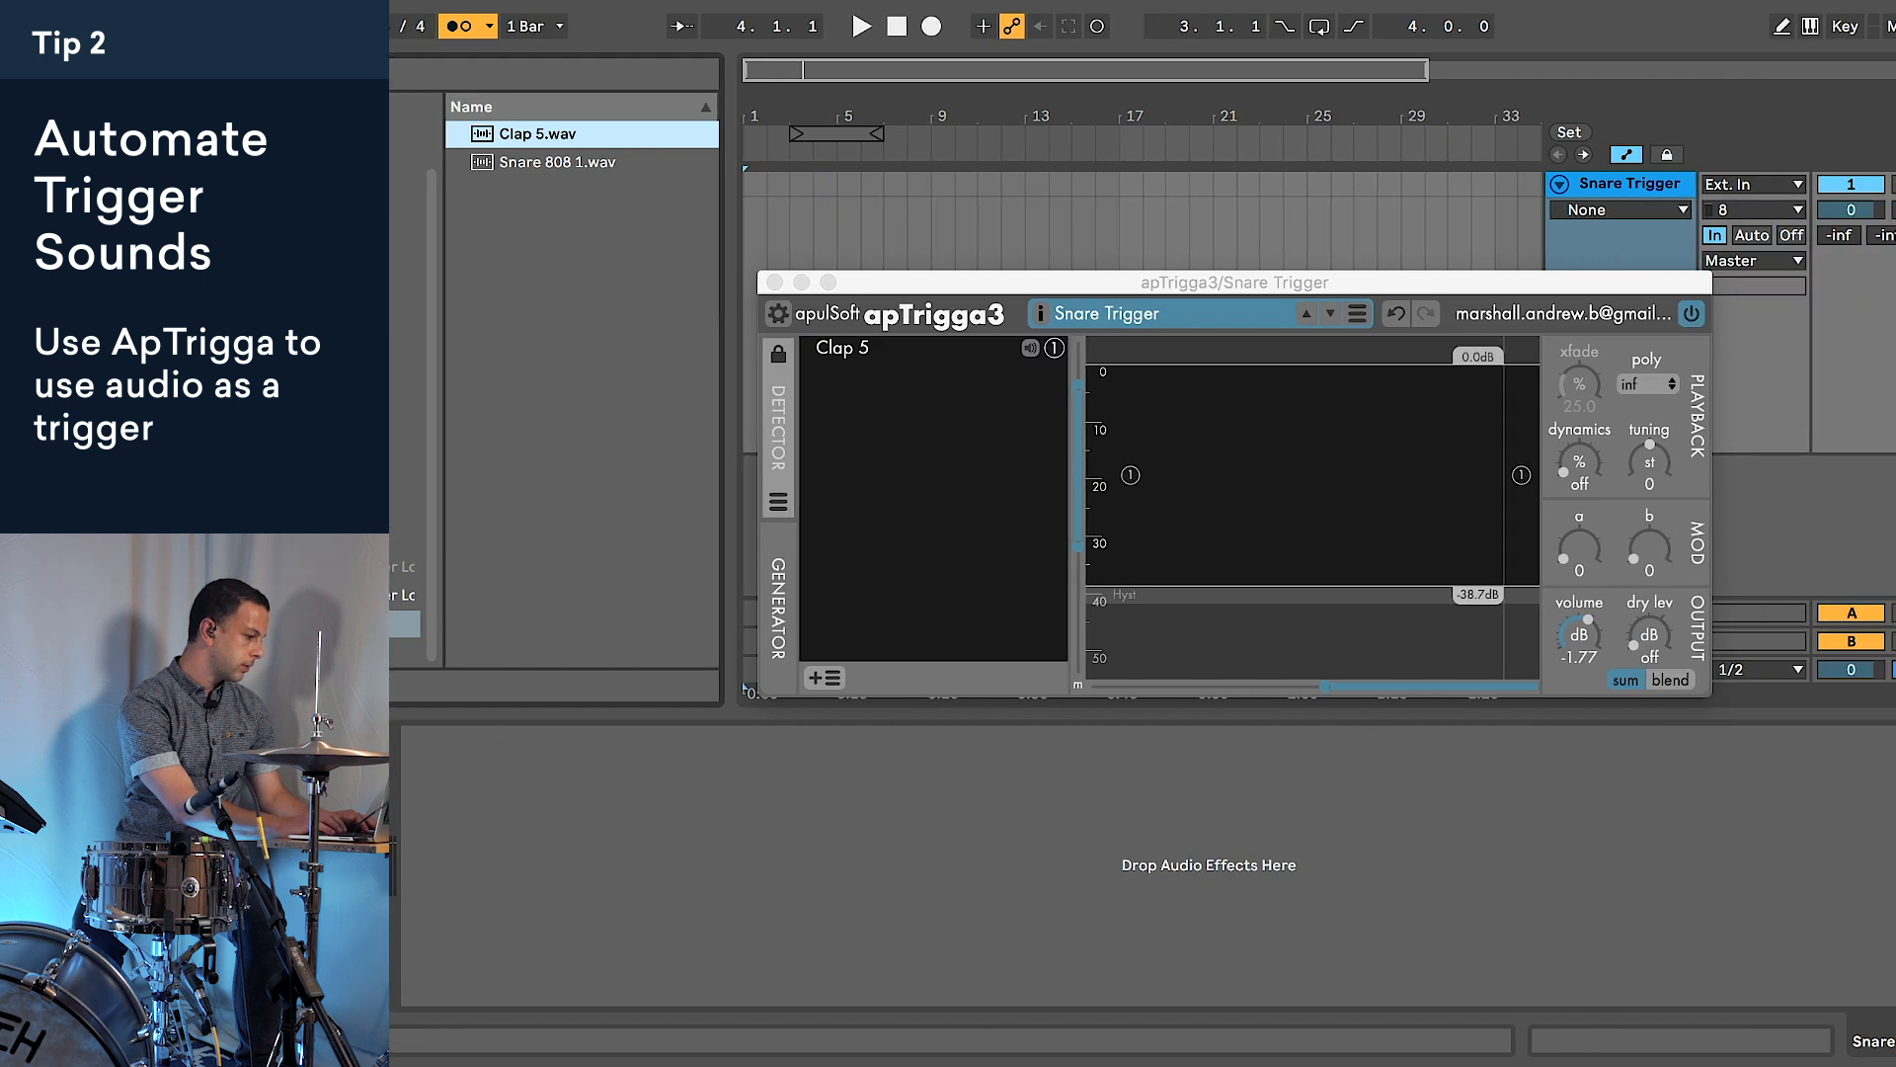
pyautogui.click(146, 71)
# Step: Reposition the apTrigga3 window and lower its trigger threshold to -42.3 dB
pyautogui.moveTo(887, 282); pyautogui.dragTo(1007, 523)
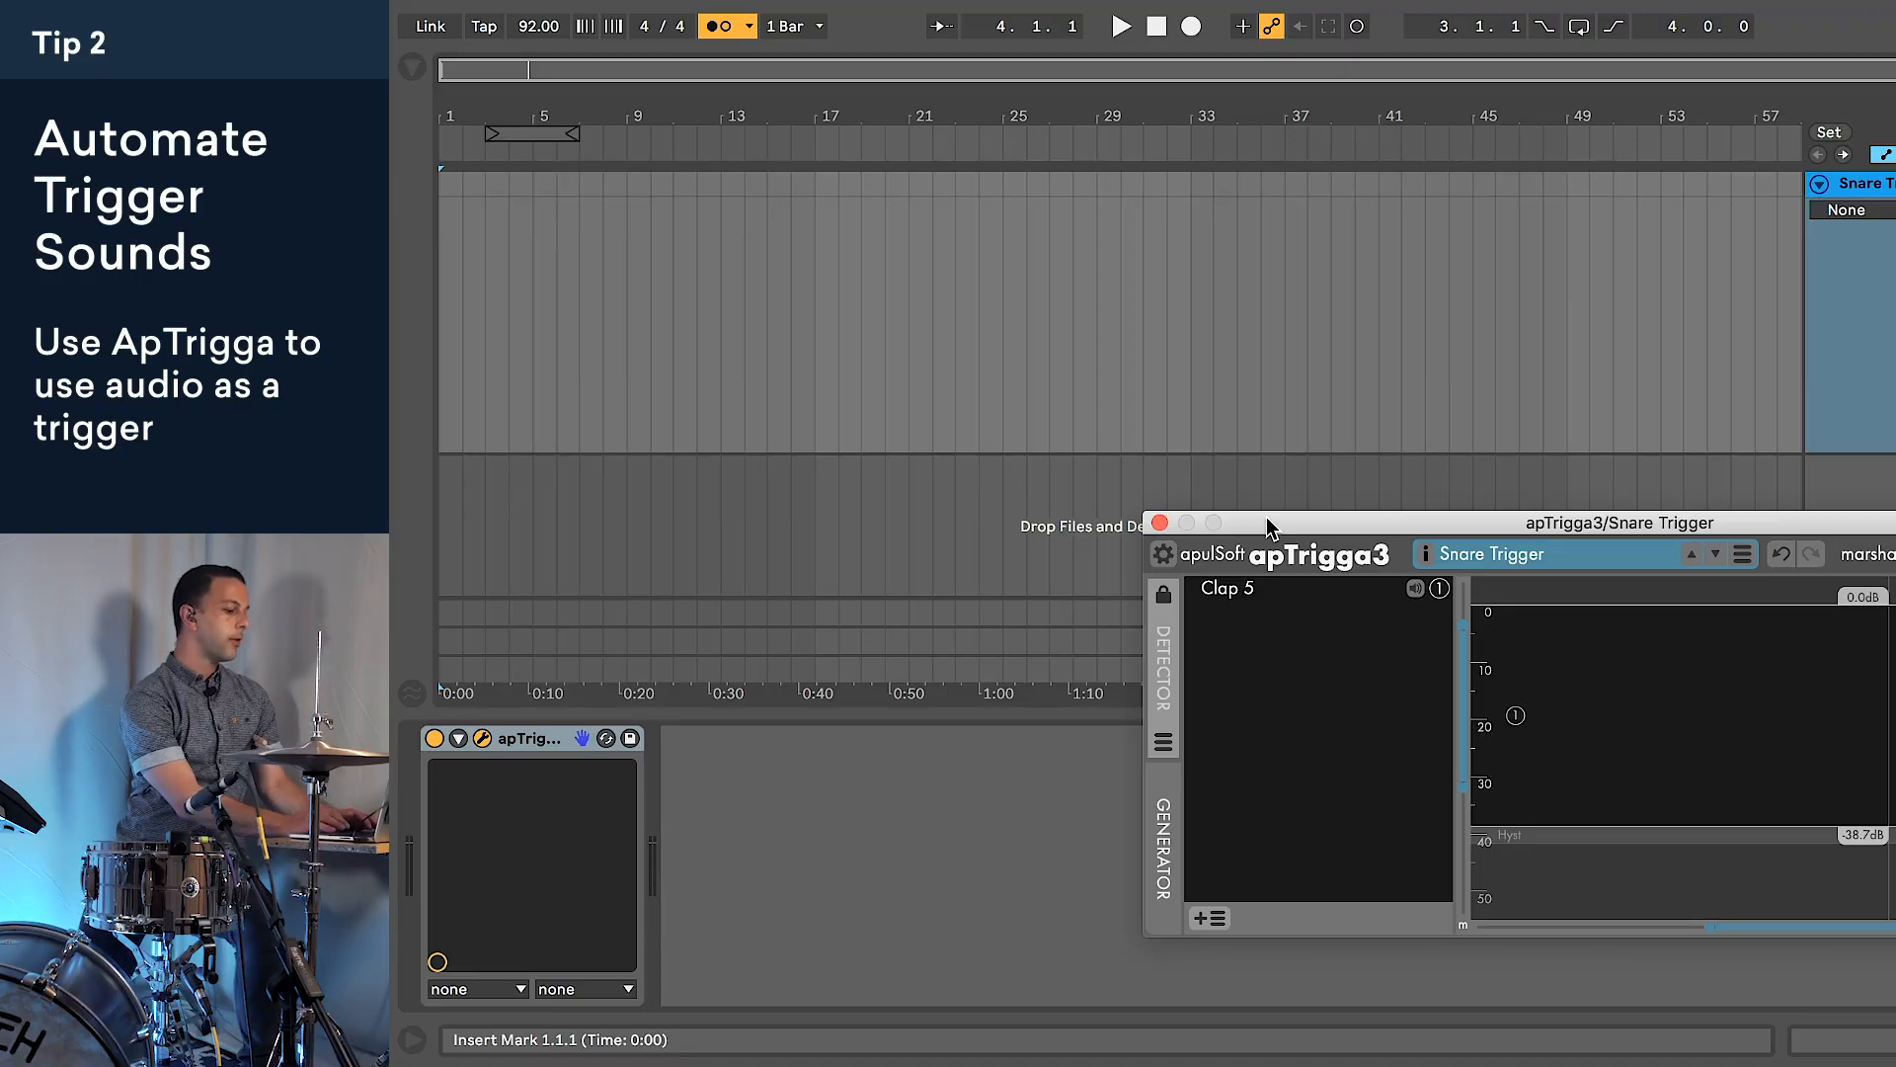
pyautogui.moveTo(1267, 527); pyautogui.dragTo(955, 289)
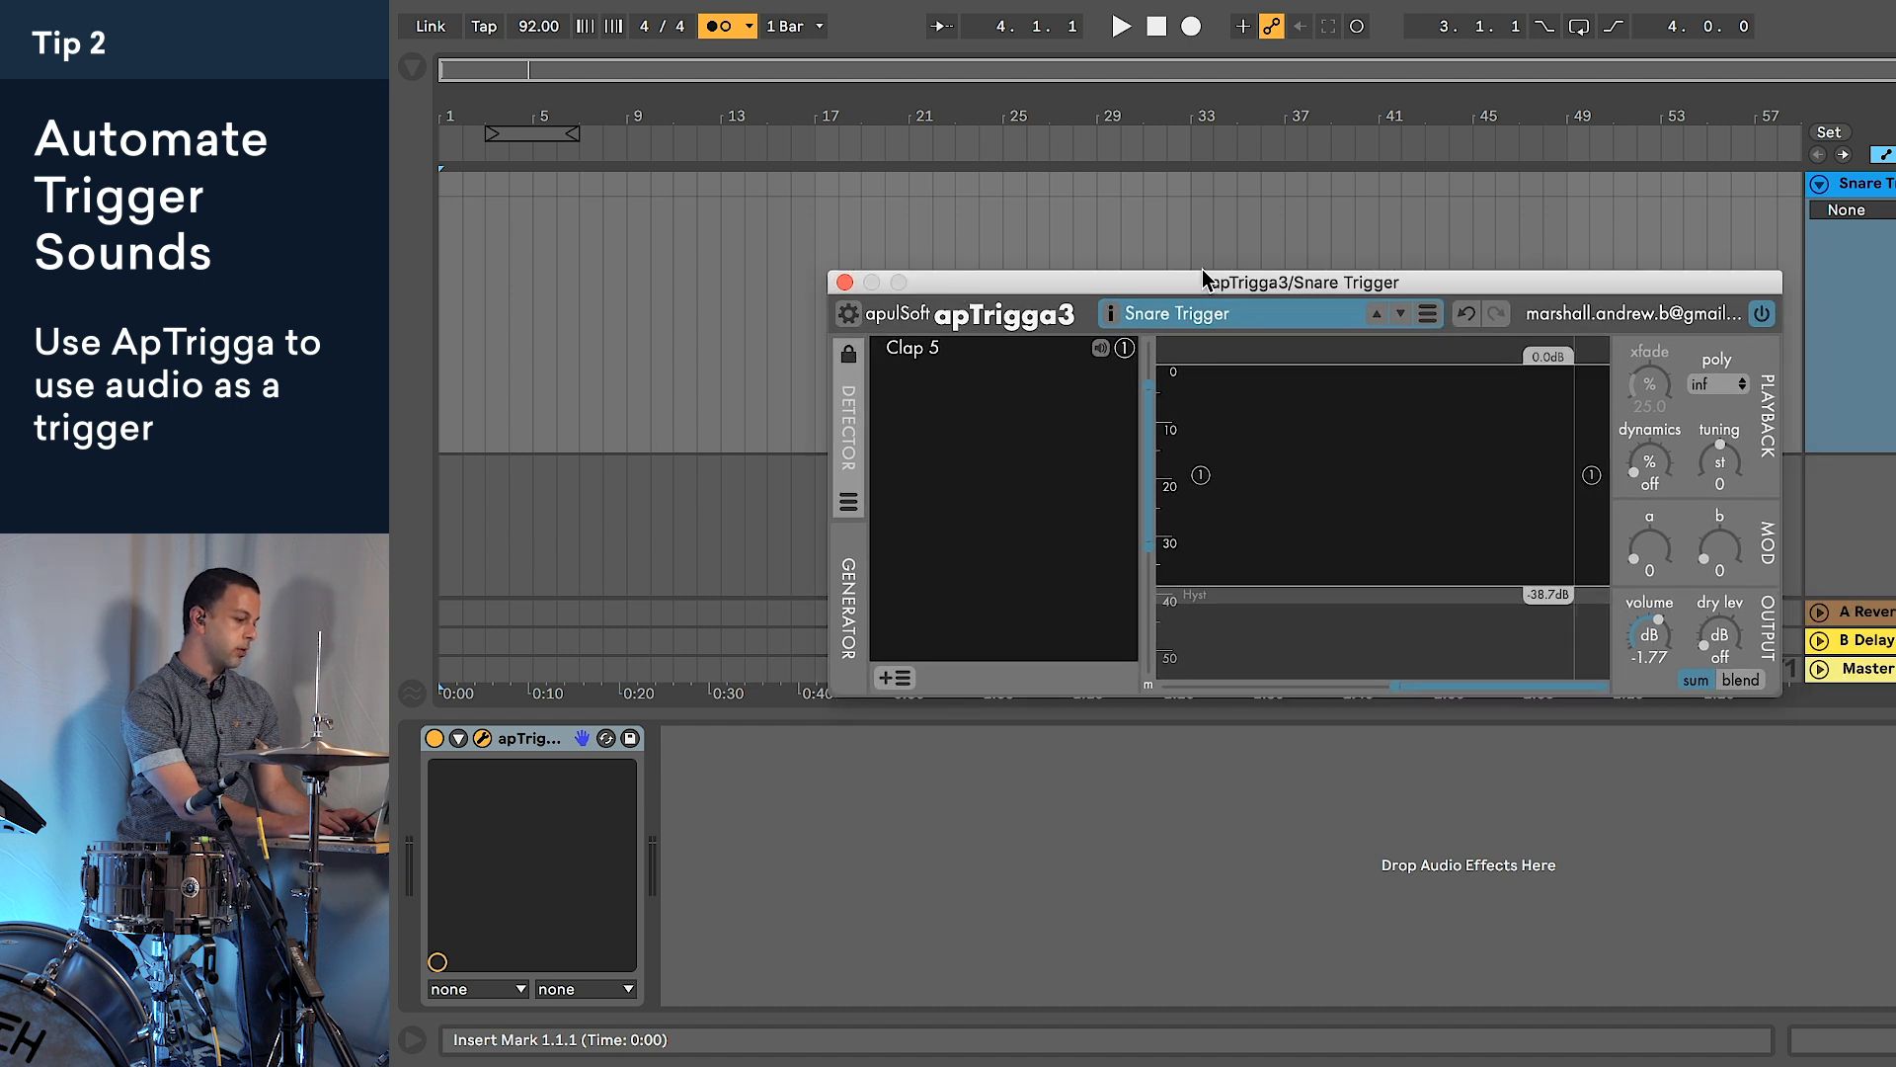
pyautogui.moveTo(1218, 281); pyautogui.dragTo(1071, 286)
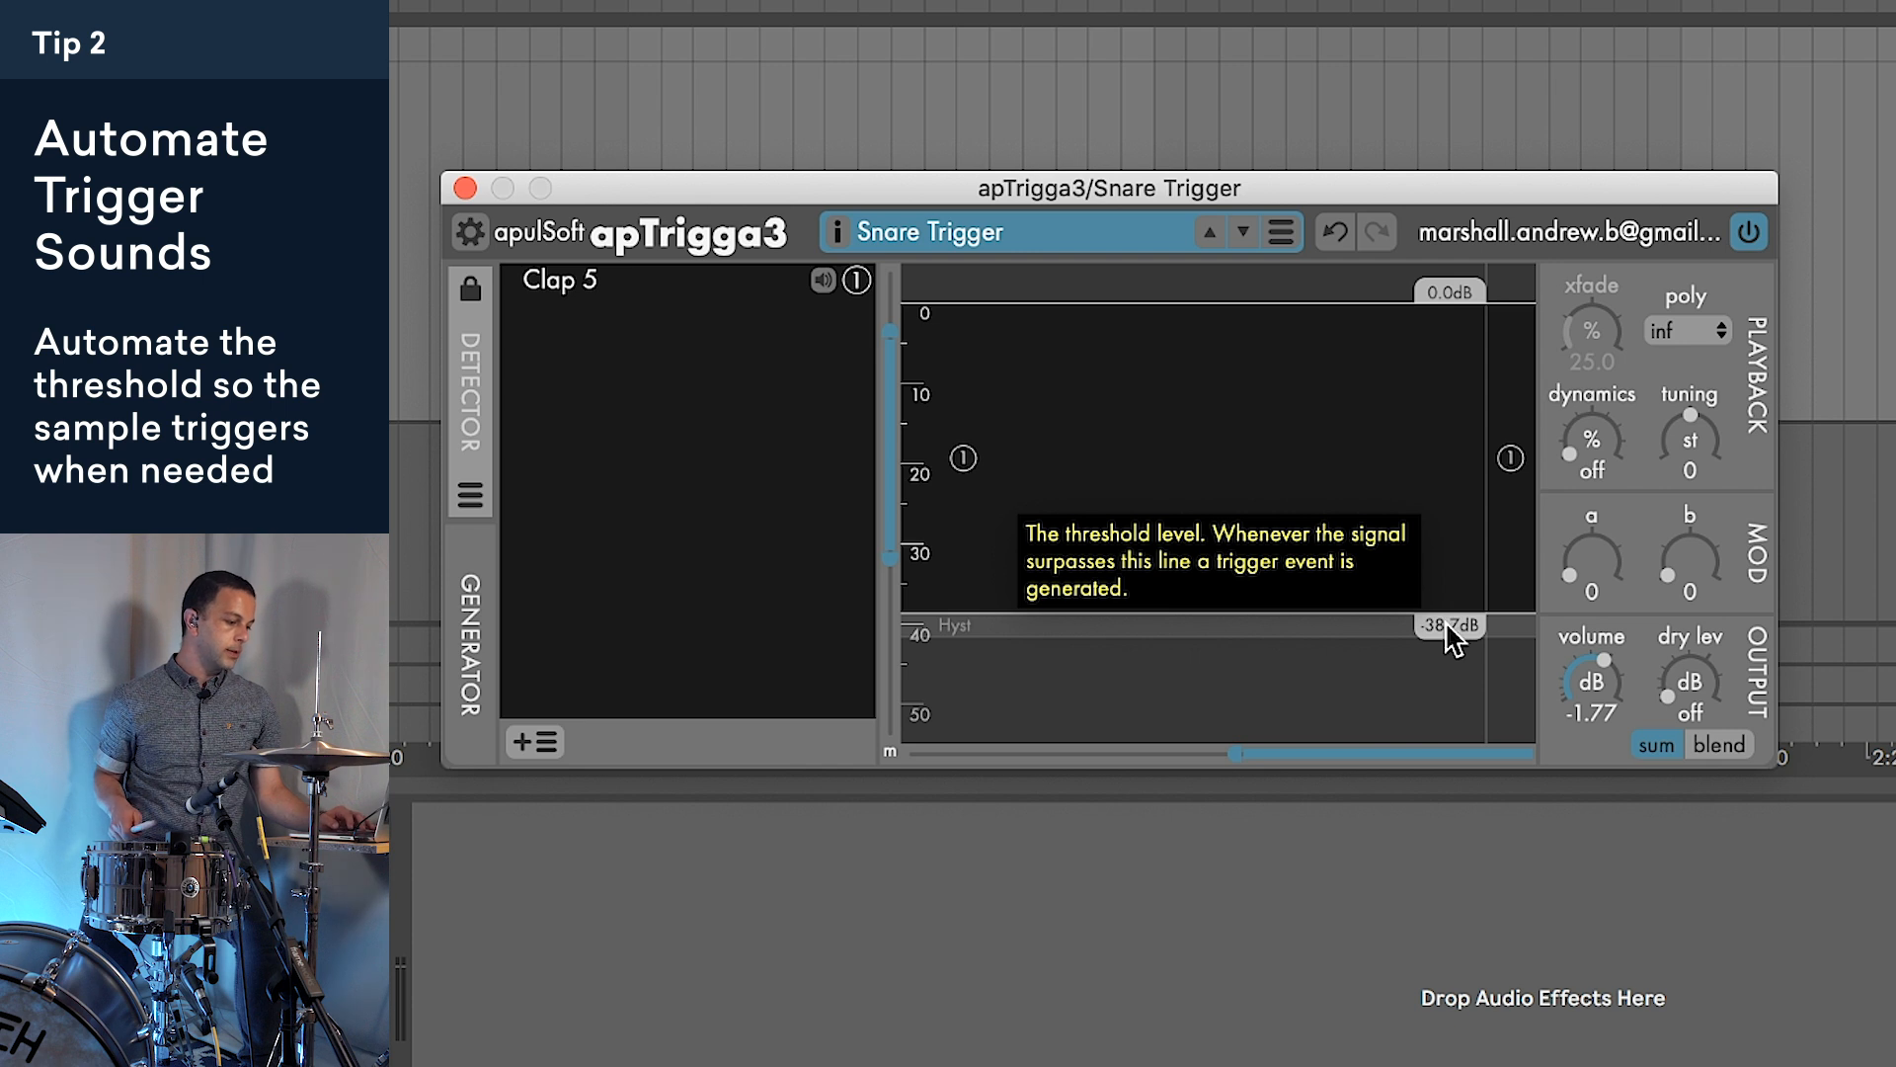
pyautogui.moveTo(1452, 638)
pyautogui.mouseDown()
pyautogui.moveTo(1466, 368)
pyautogui.moveTo(1474, 664)
pyautogui.mouseUp()
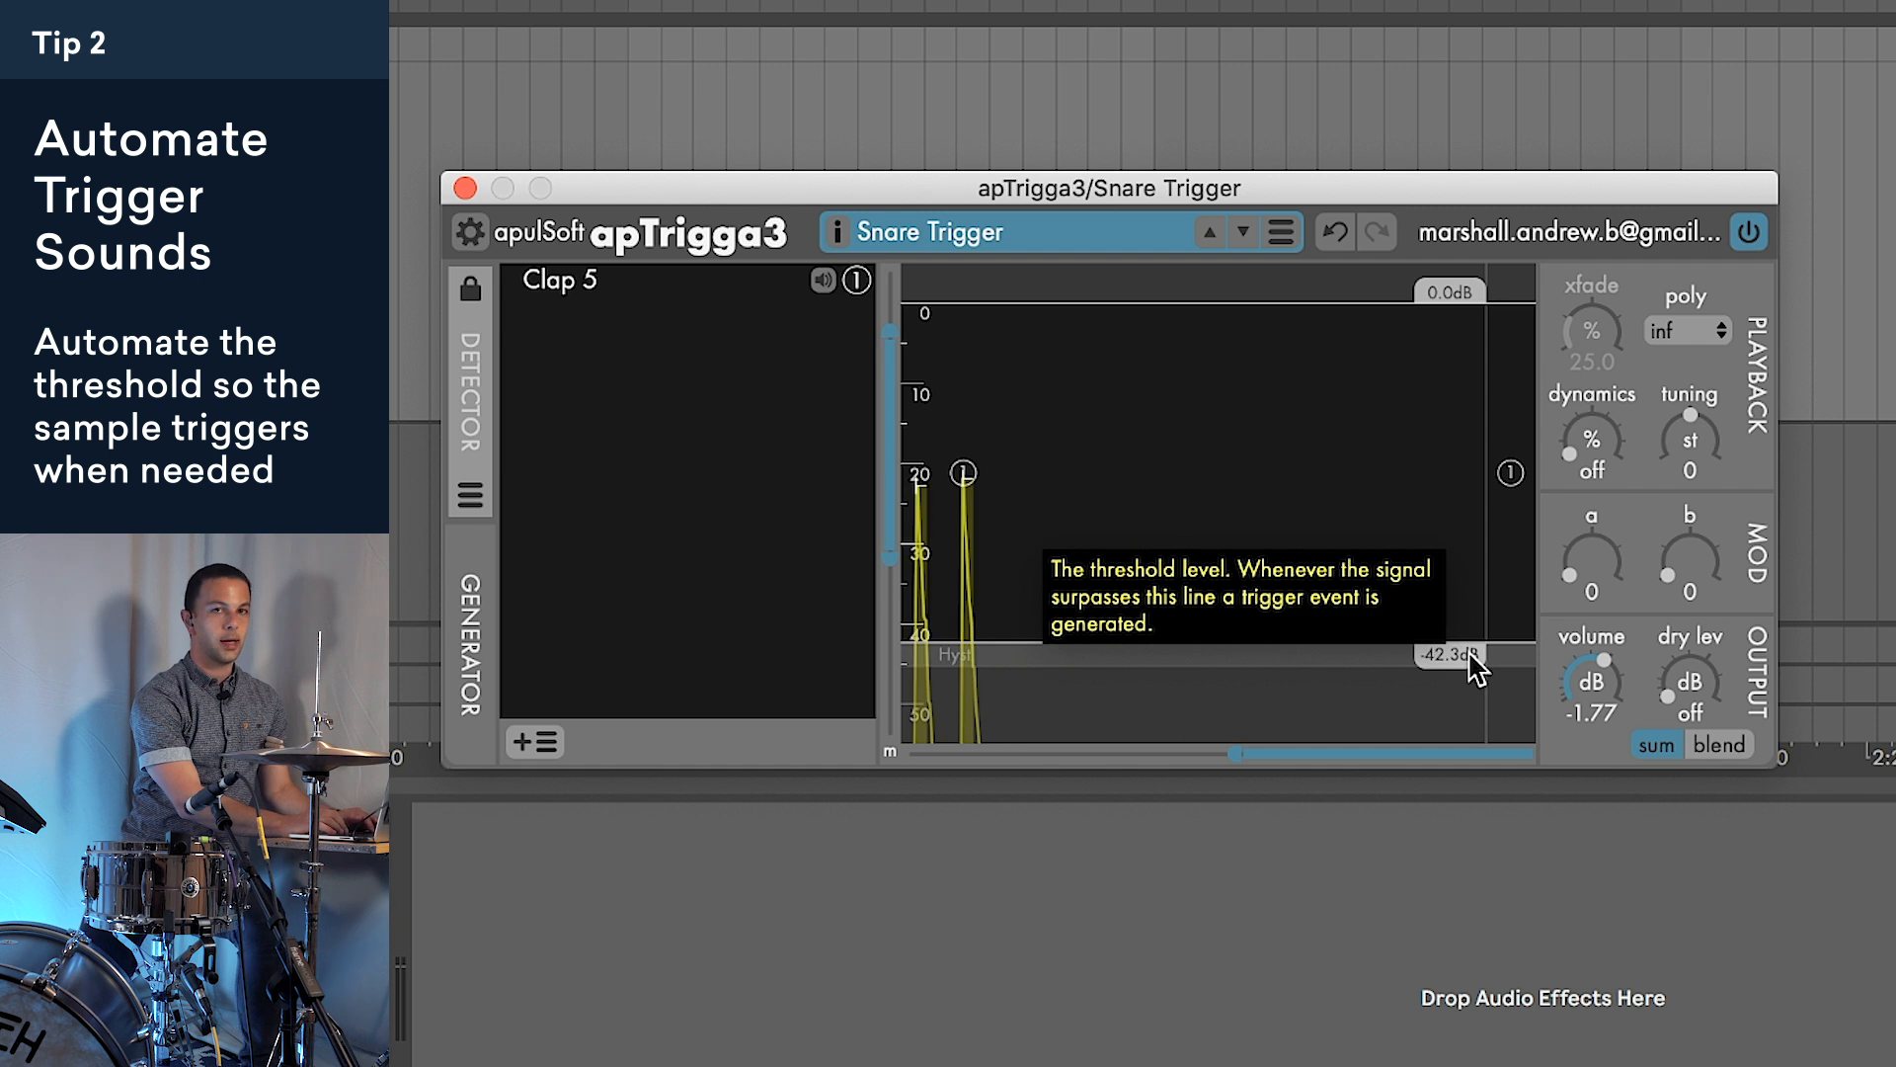
# Step: Close the apTrigga3 window, show the device's Threshold automation in a new lane and enlarge that lane
pyautogui.click(465, 188)
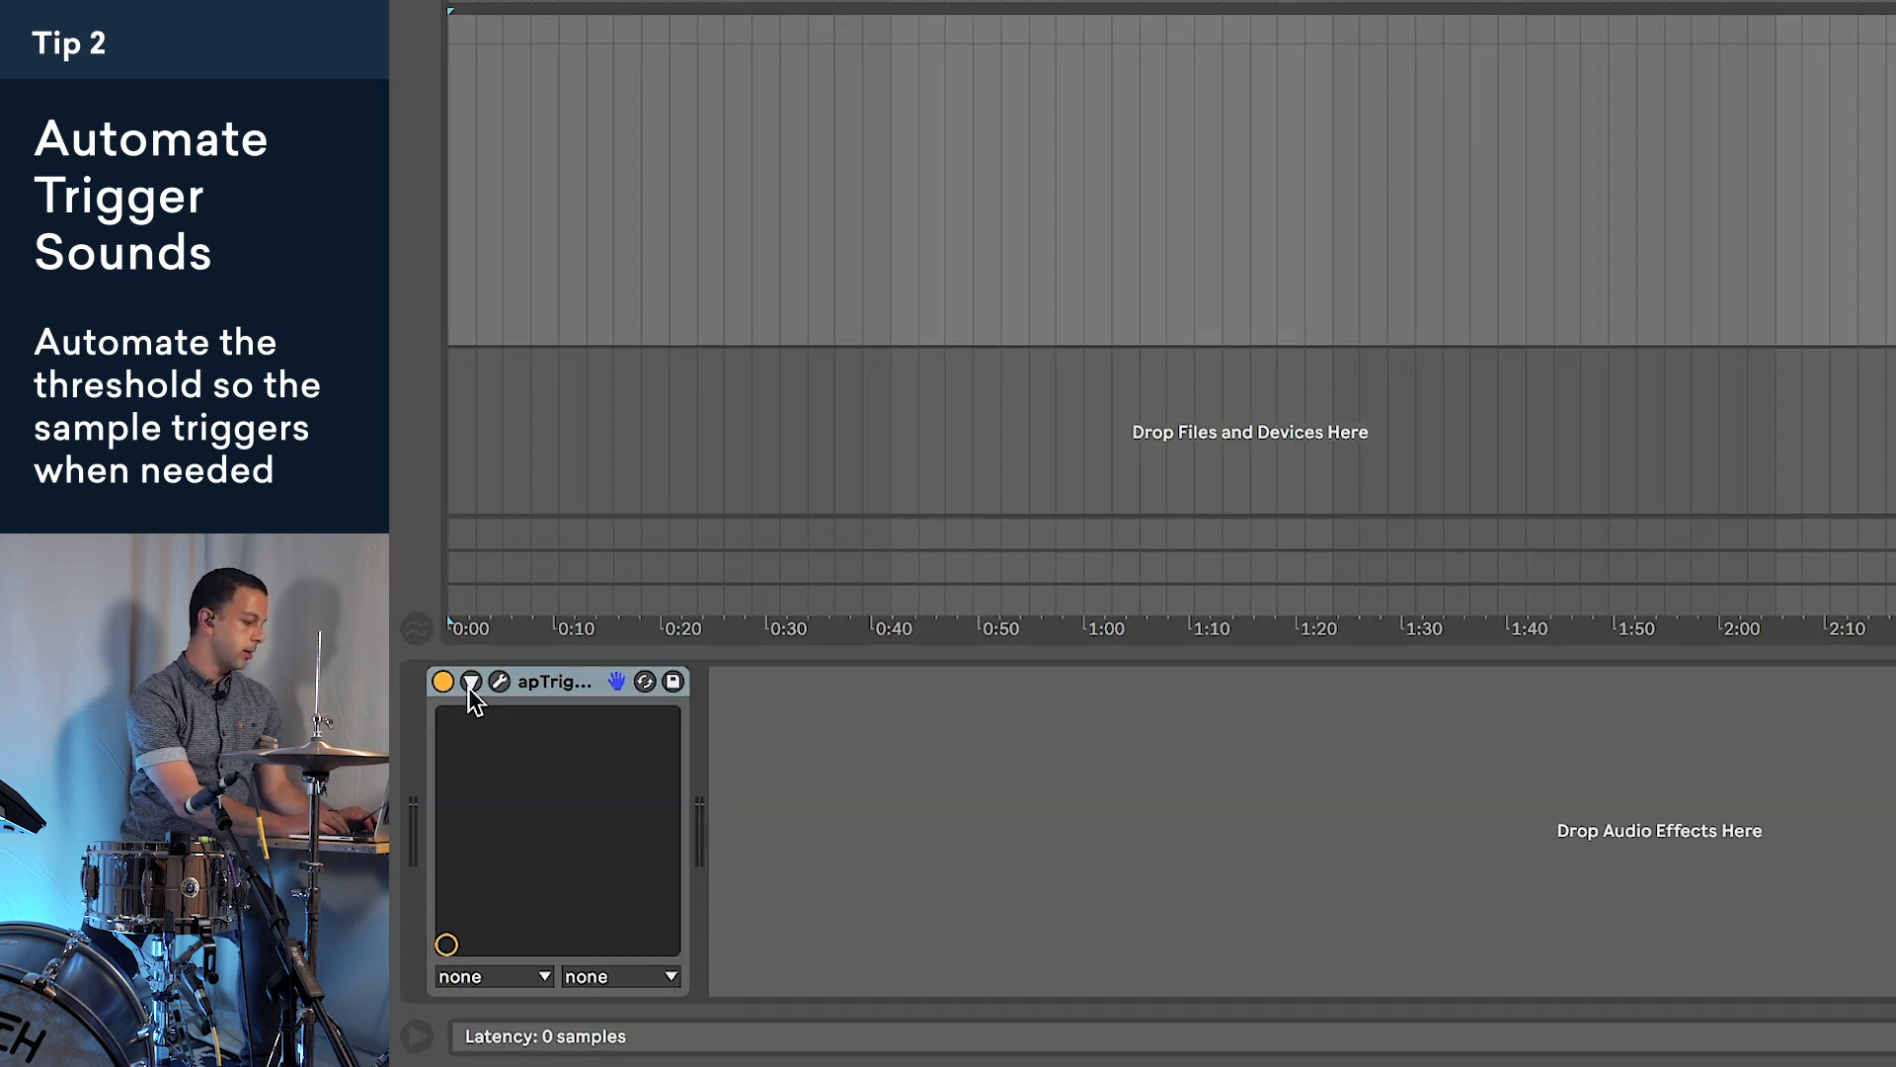
pyautogui.click(494, 577)
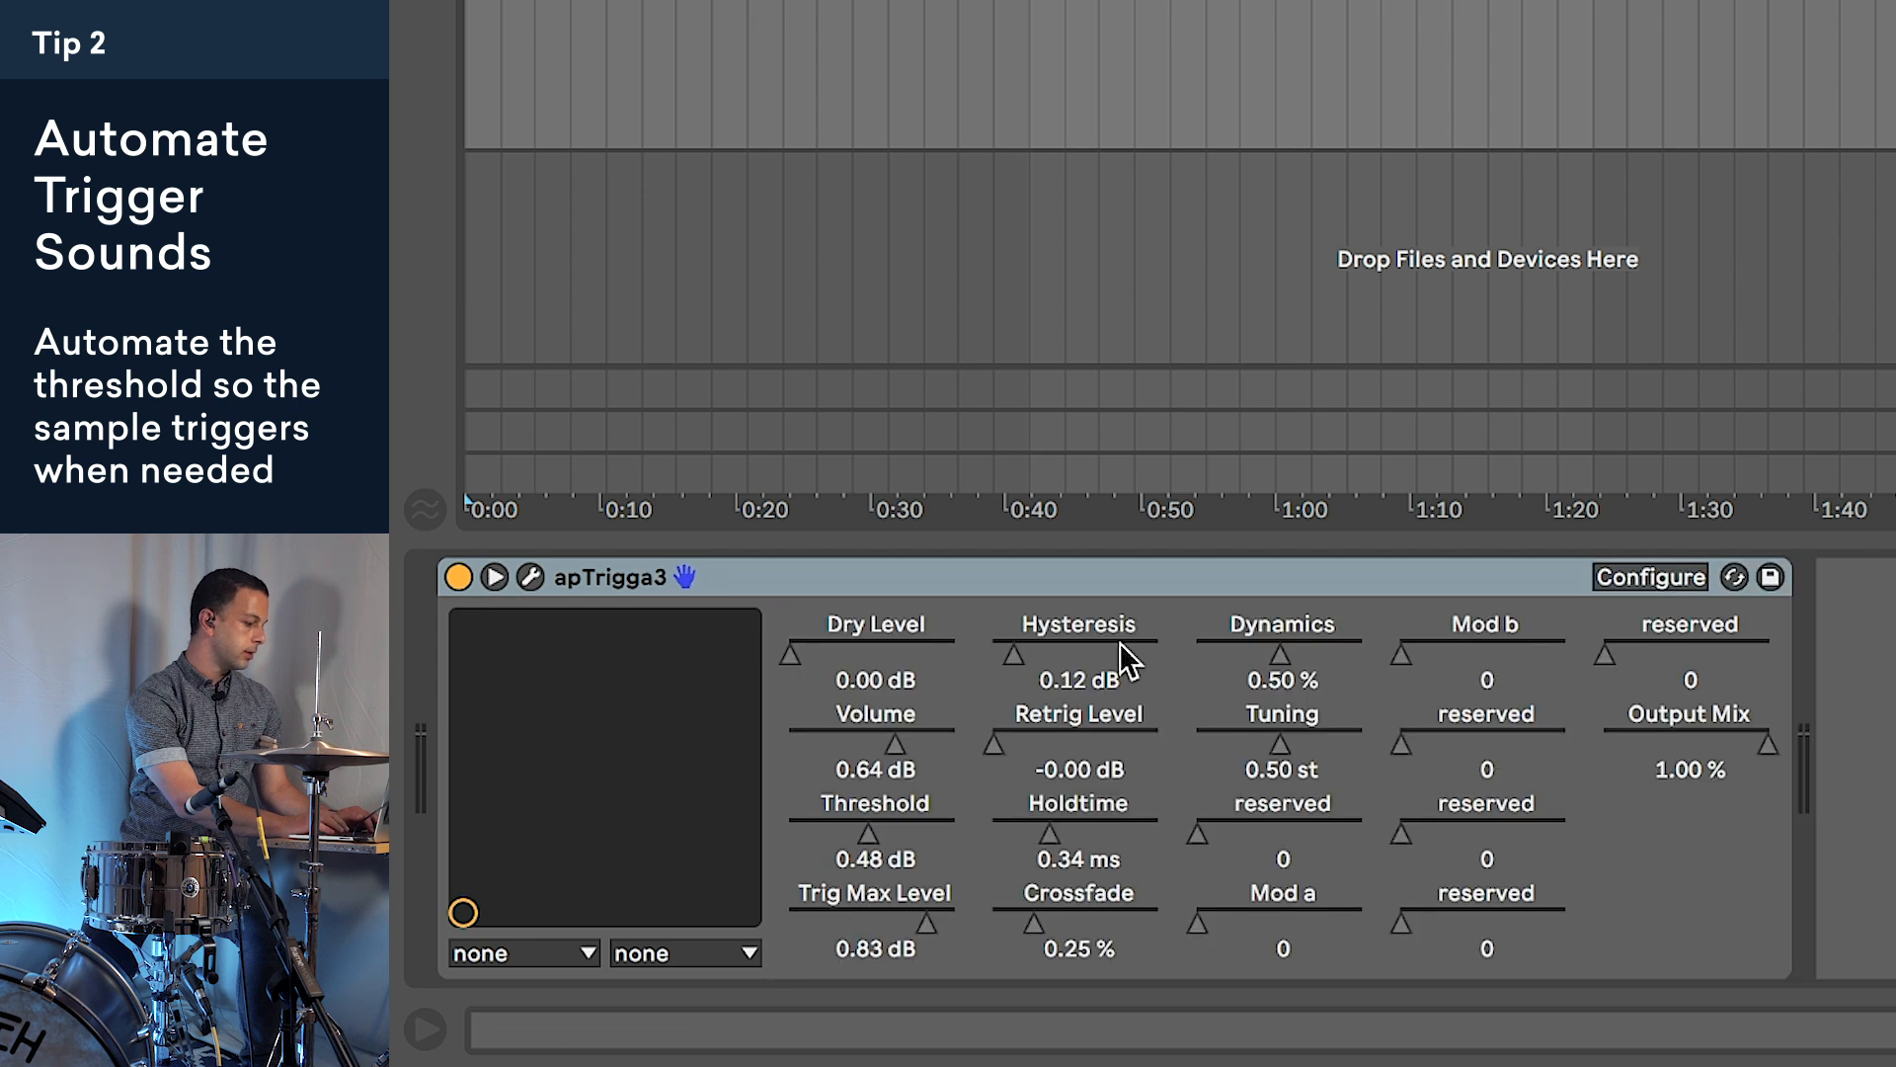
pyautogui.rightClick(867, 814)
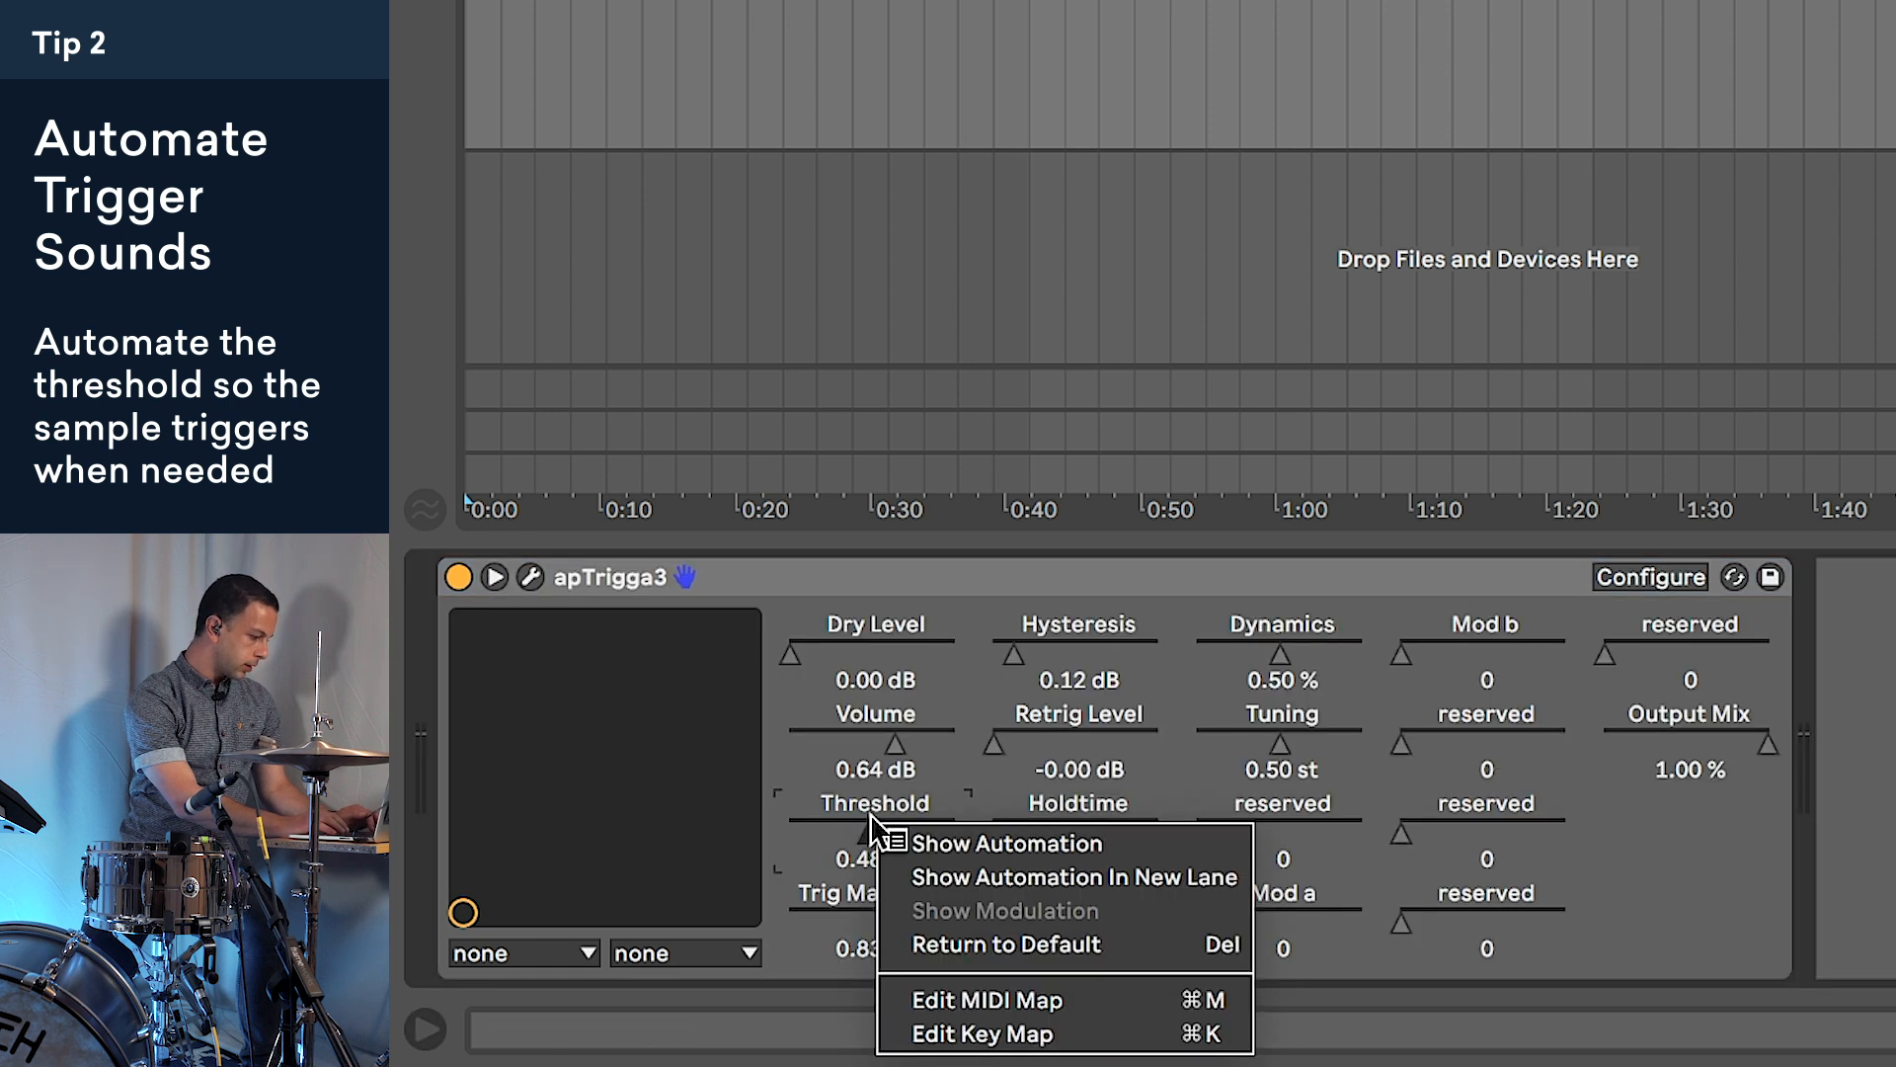
pyautogui.click(928, 874)
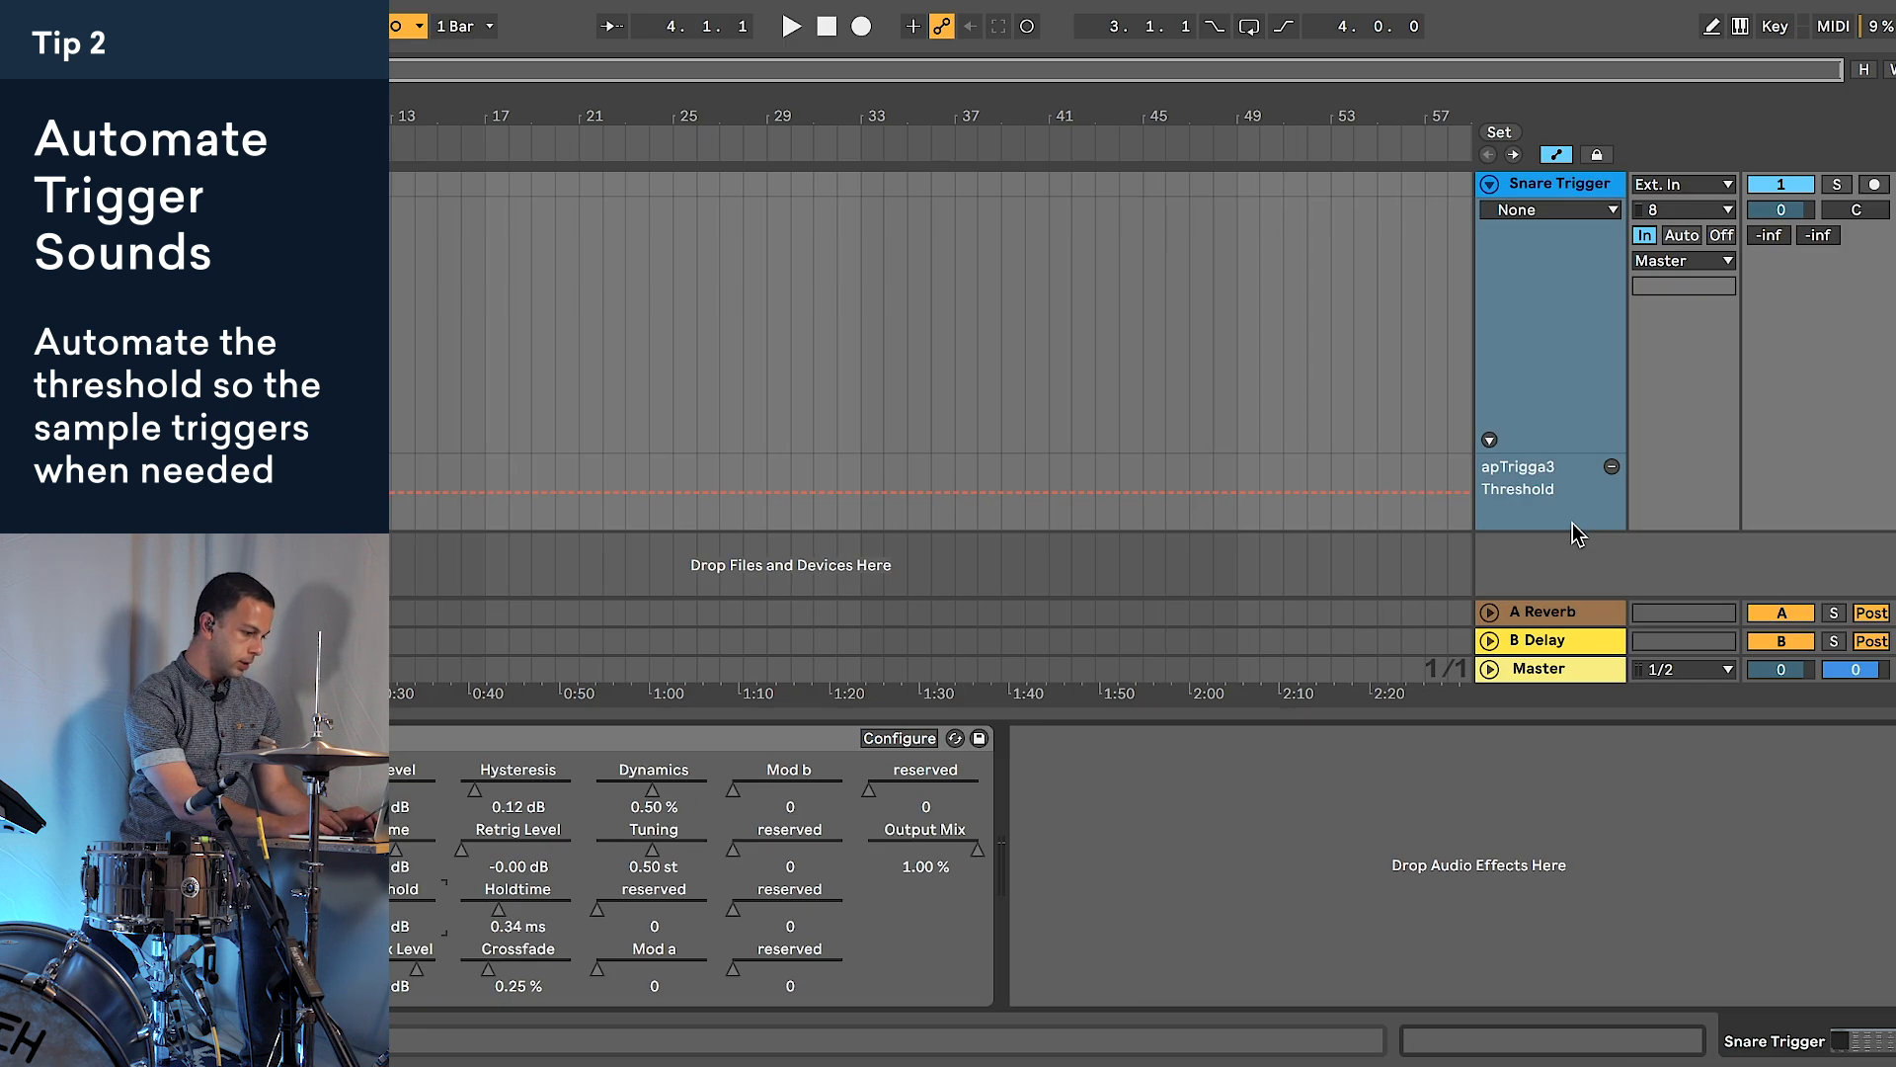
pyautogui.moveTo(1811, 471); pyautogui.dragTo(1809, 654)
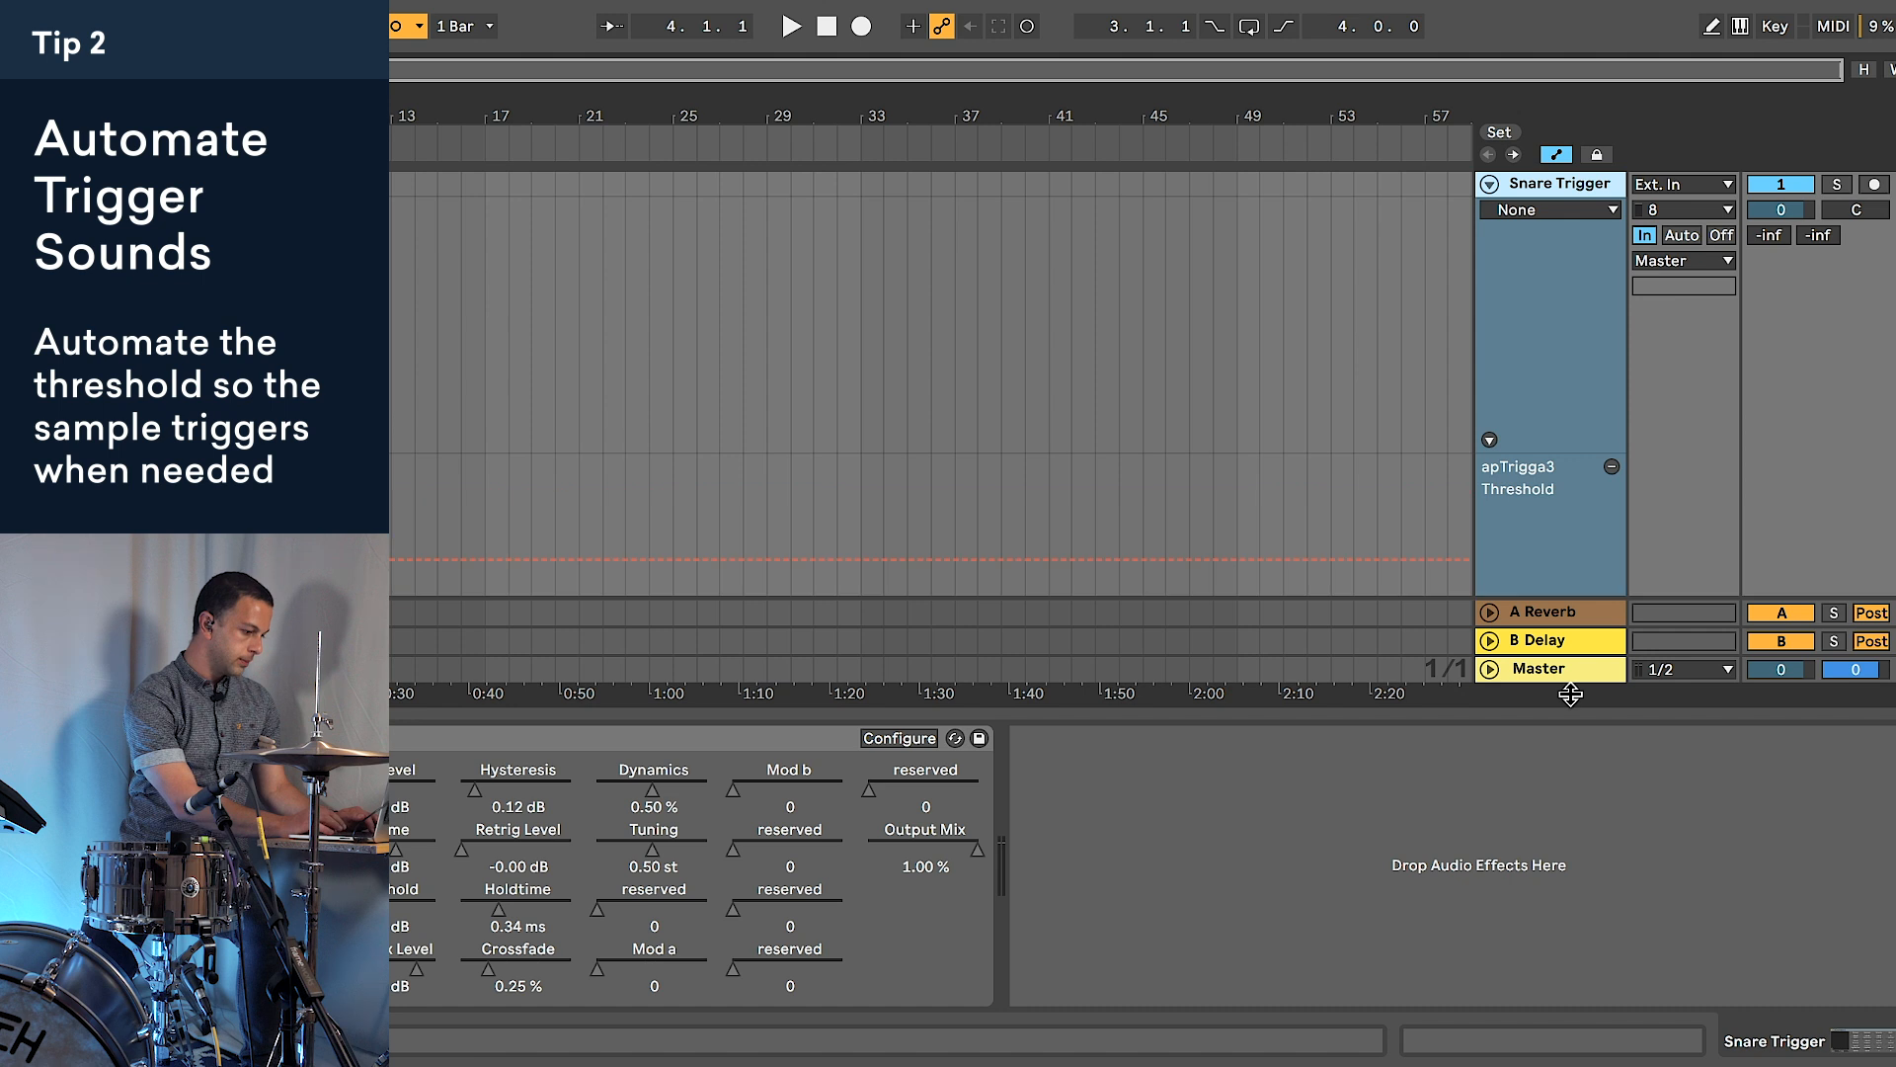
pyautogui.moveTo(1456, 788); pyautogui.dragTo(1452, 805)
# Step: Shape a Threshold automation dip at 0.48 dB spanning a thirty-second note either side of beat 1.2, with 1.00 dB before and after
pyautogui.moveTo(452, 99); pyautogui.dragTo(453, 355)
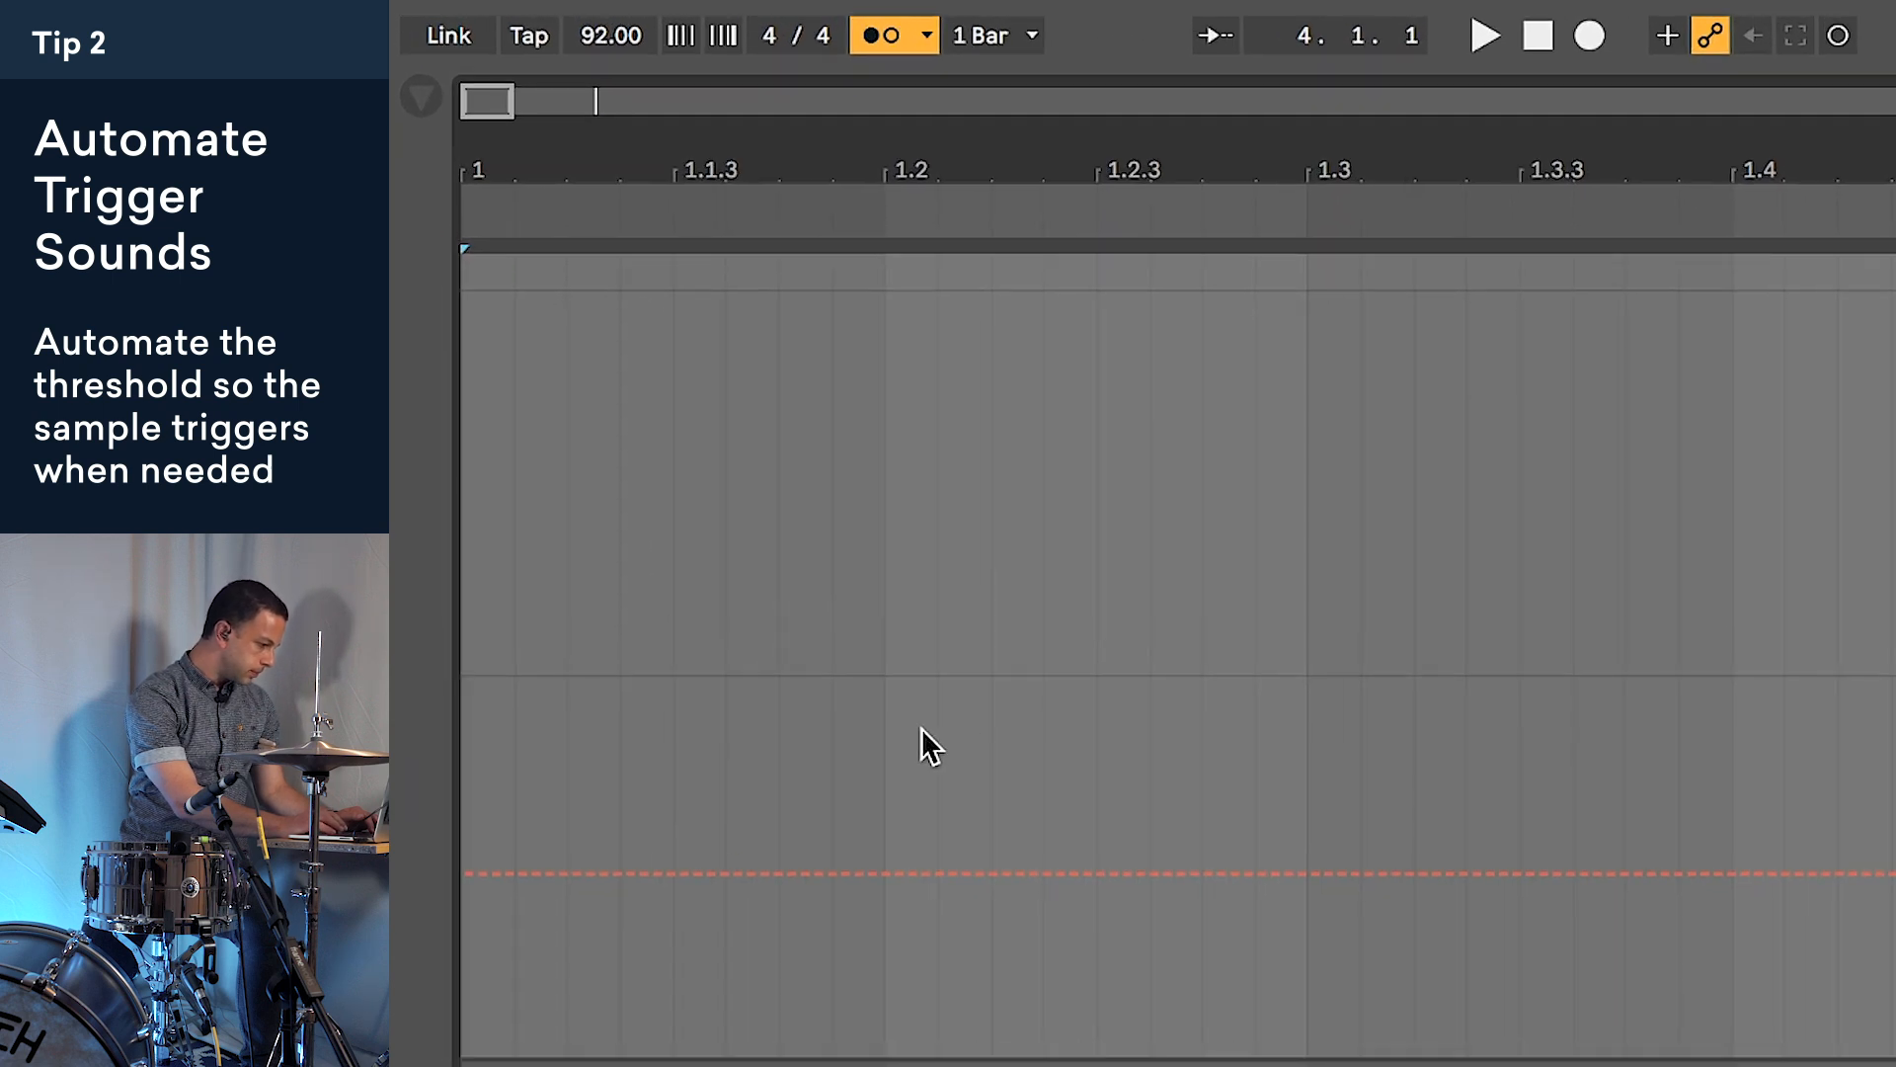
pyautogui.moveTo(886, 211); pyautogui.dragTo(886, 242)
pyautogui.moveTo(1060, 178); pyautogui.dragTo(1061, 179)
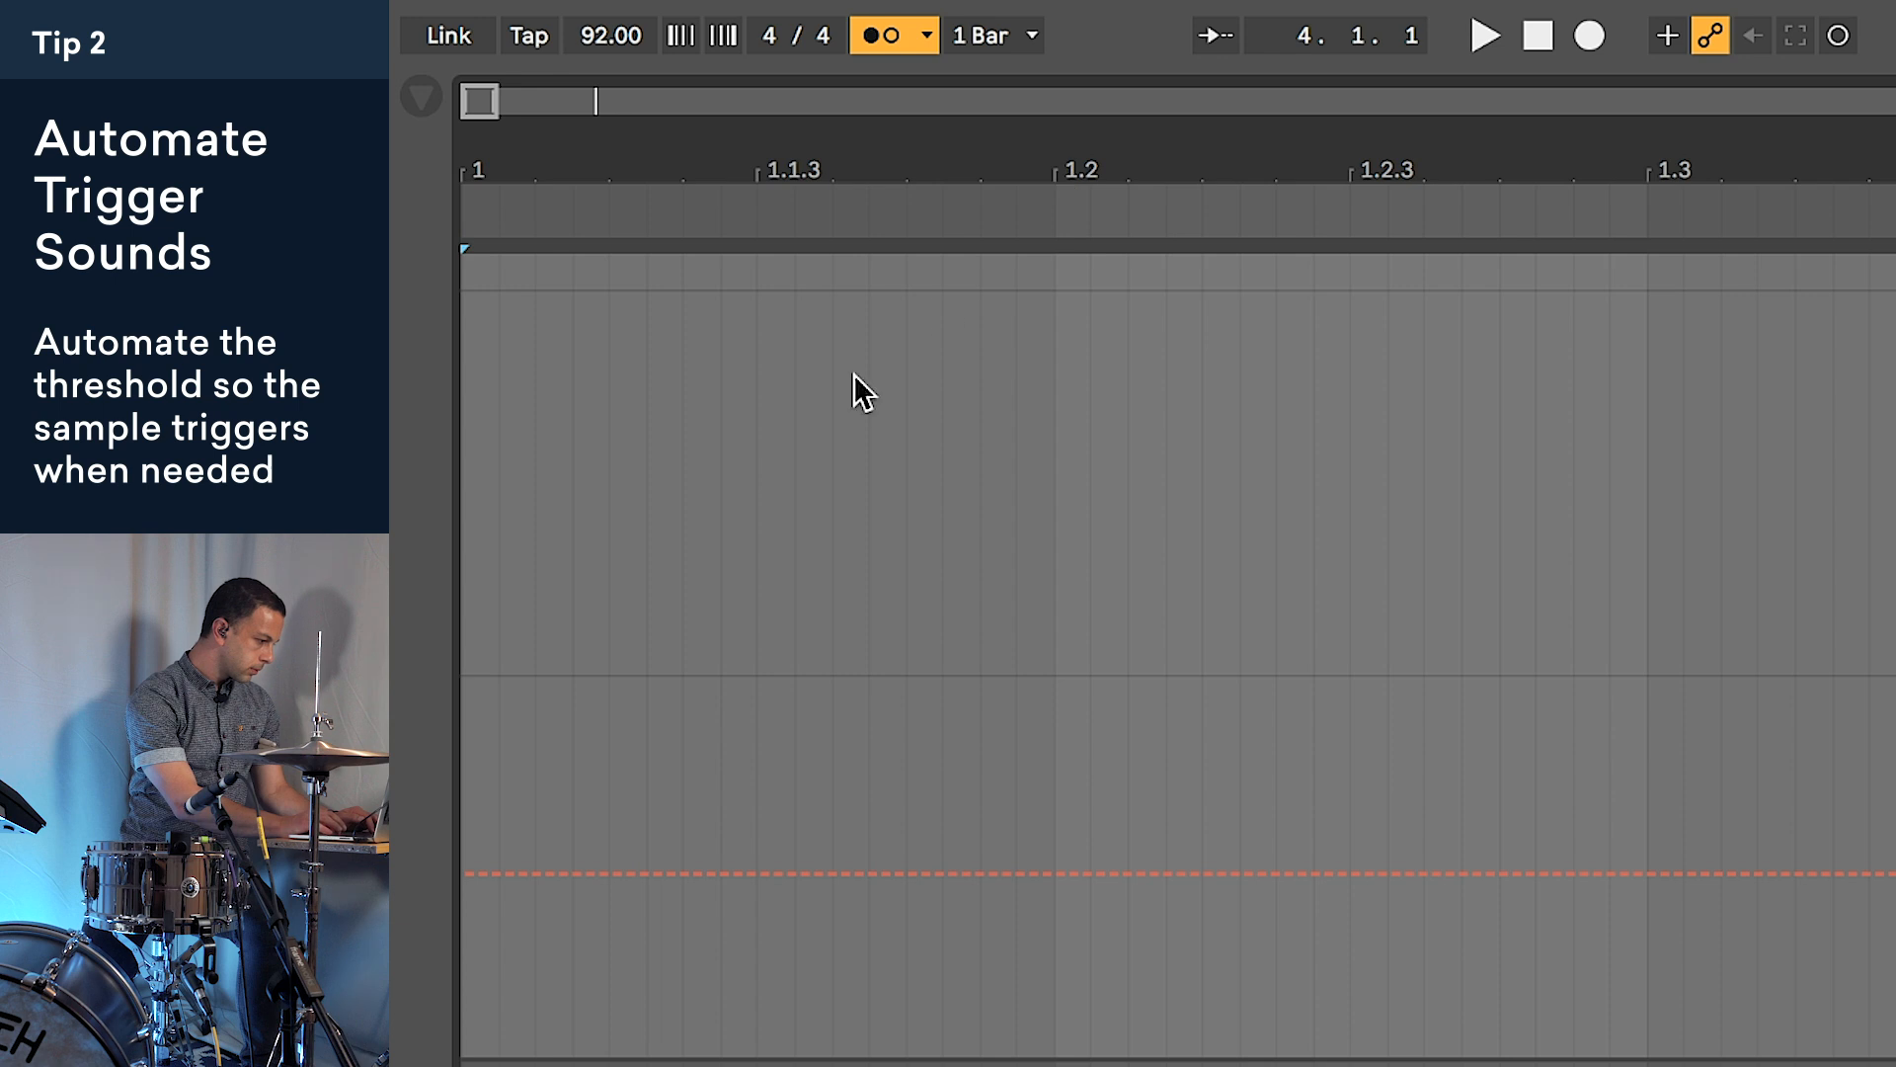
pyautogui.click(748, 424)
pyautogui.click(905, 427)
pyautogui.click(978, 415)
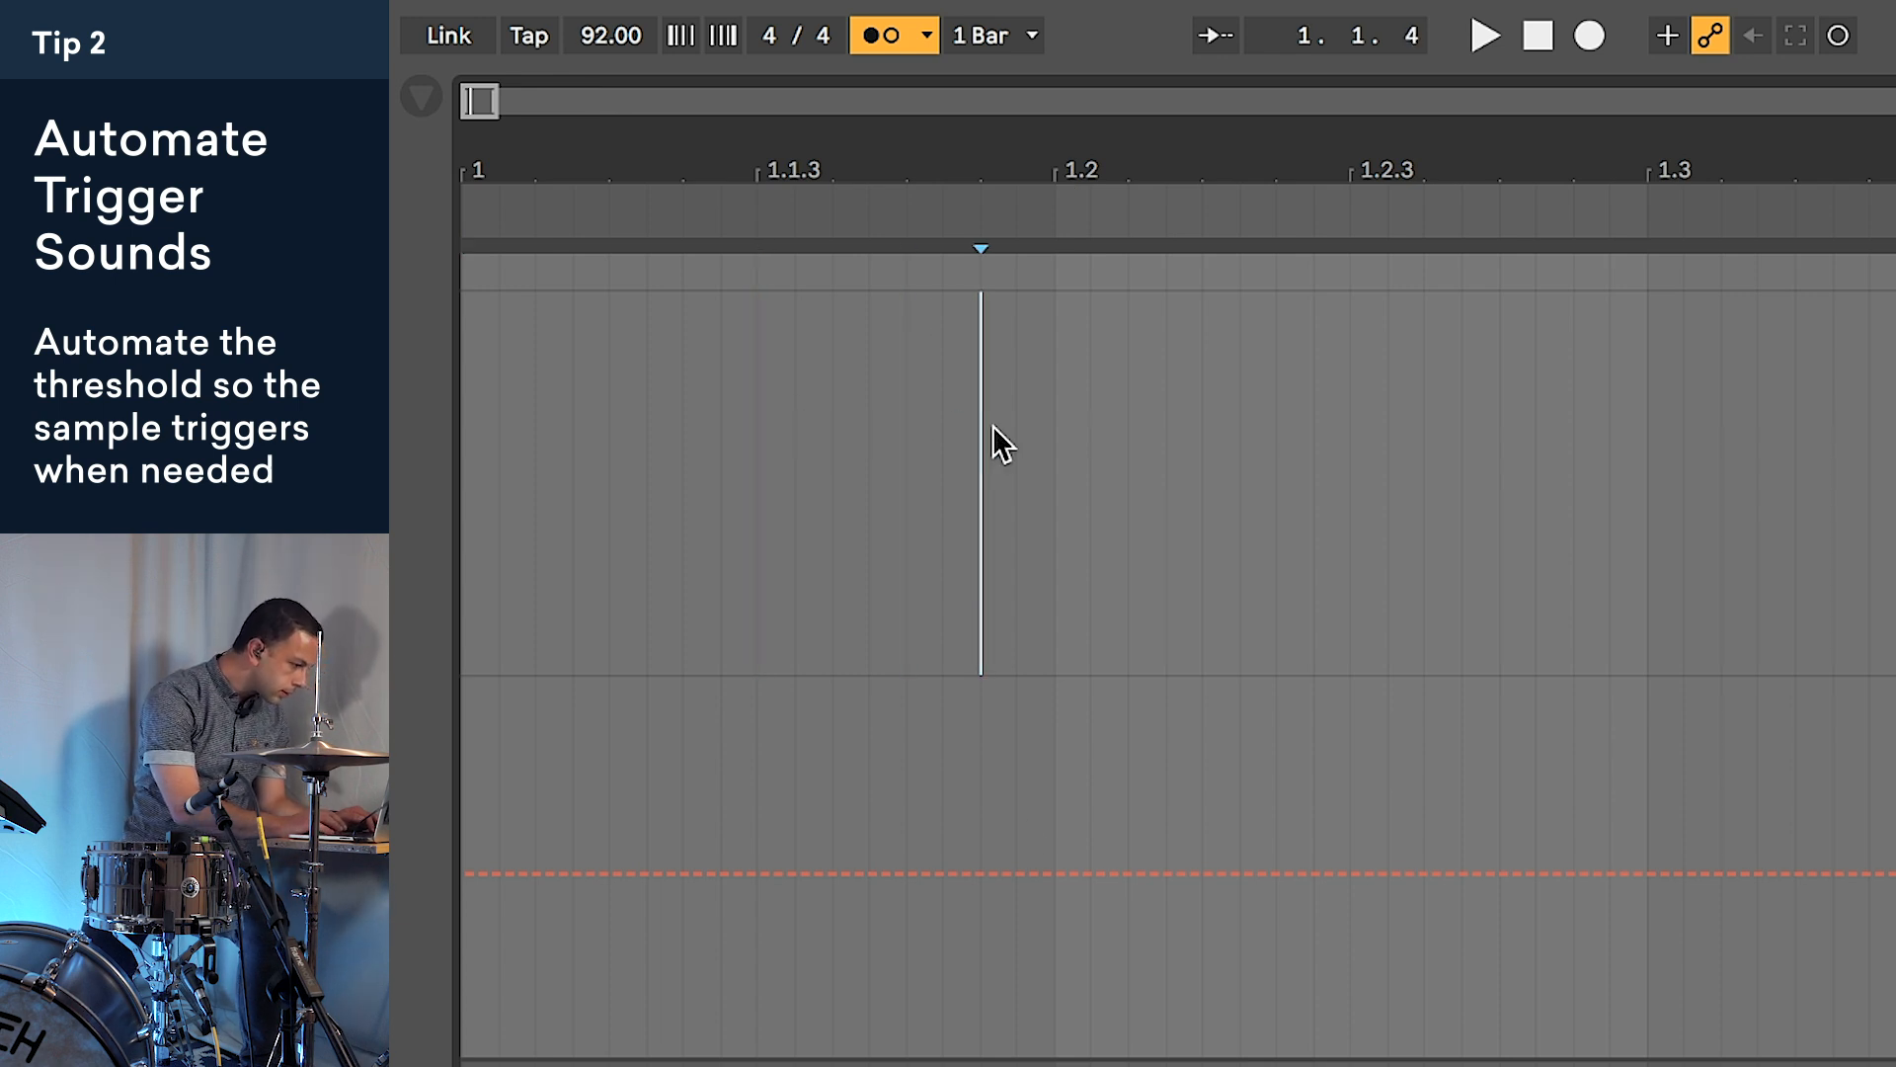
pyautogui.click(979, 873)
pyautogui.moveTo(934, 869); pyautogui.dragTo(980, 679)
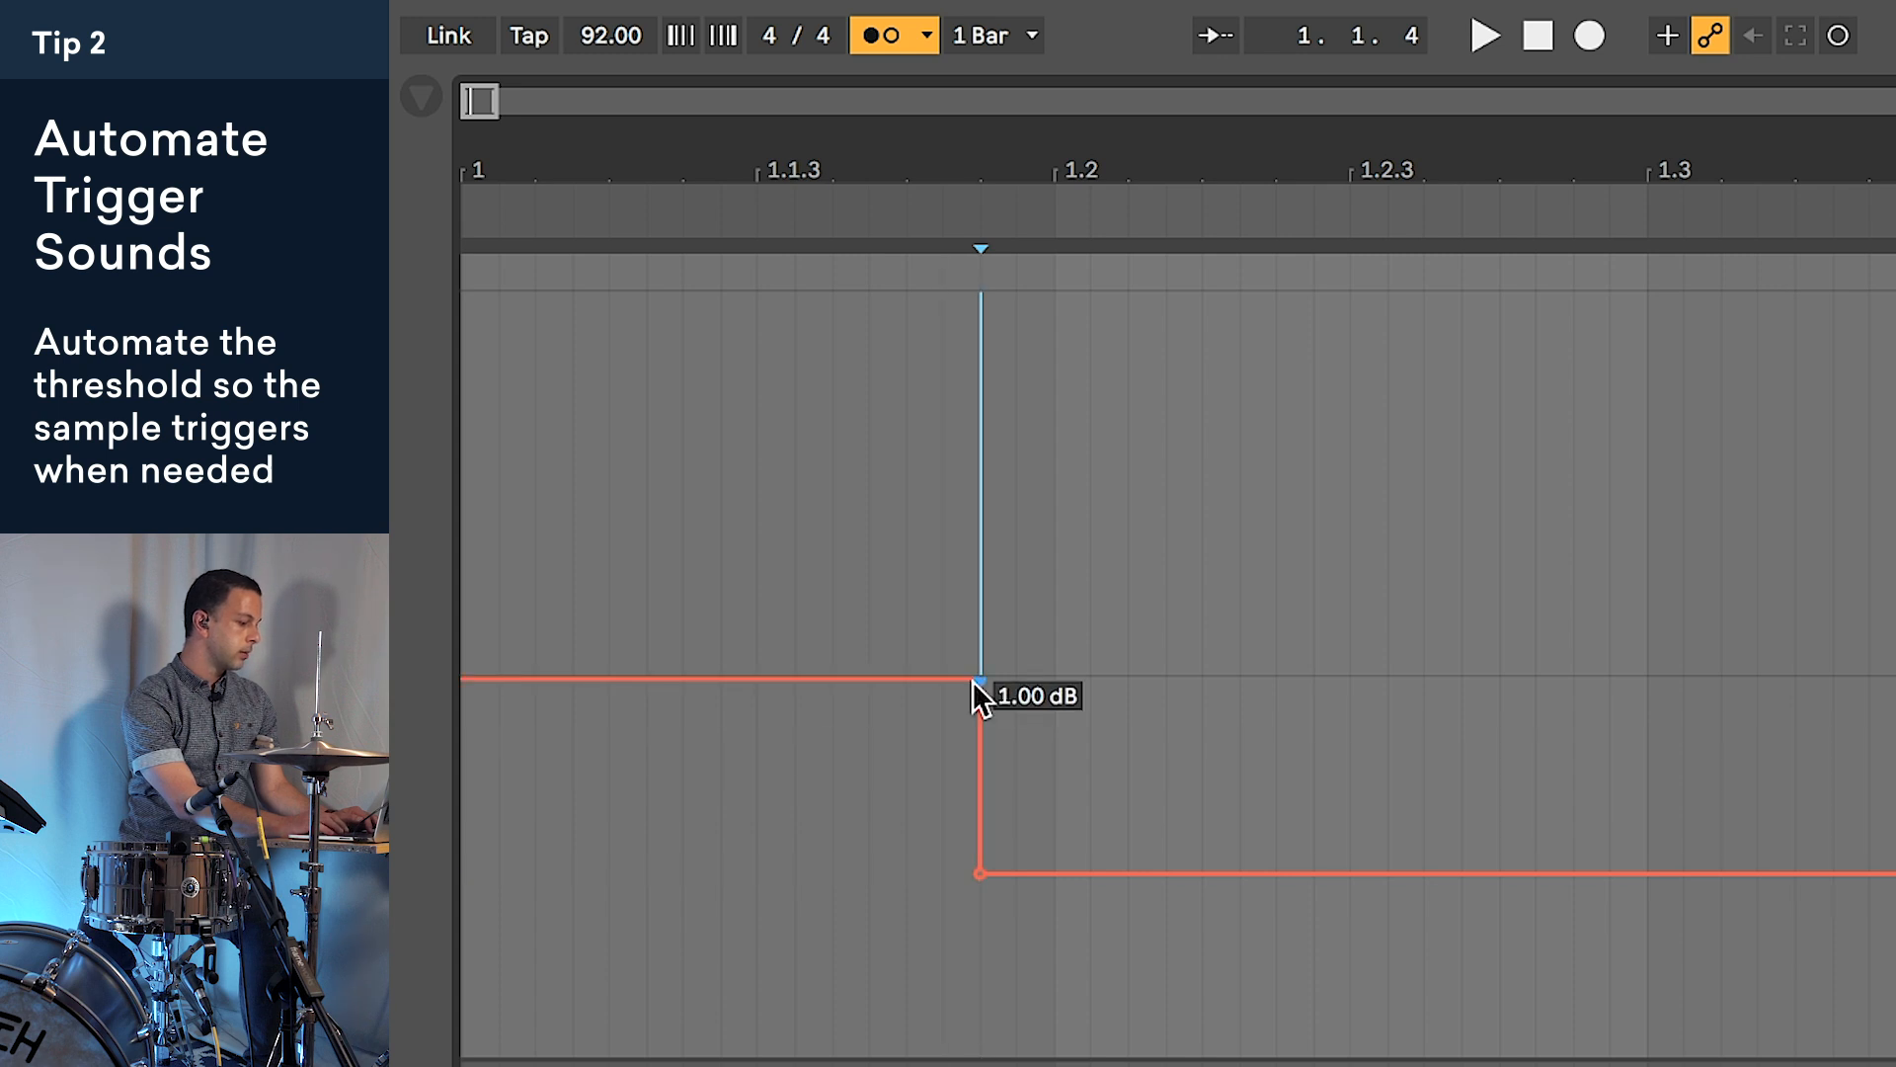
pyautogui.moveTo(1122, 168); pyautogui.dragTo(1122, 160)
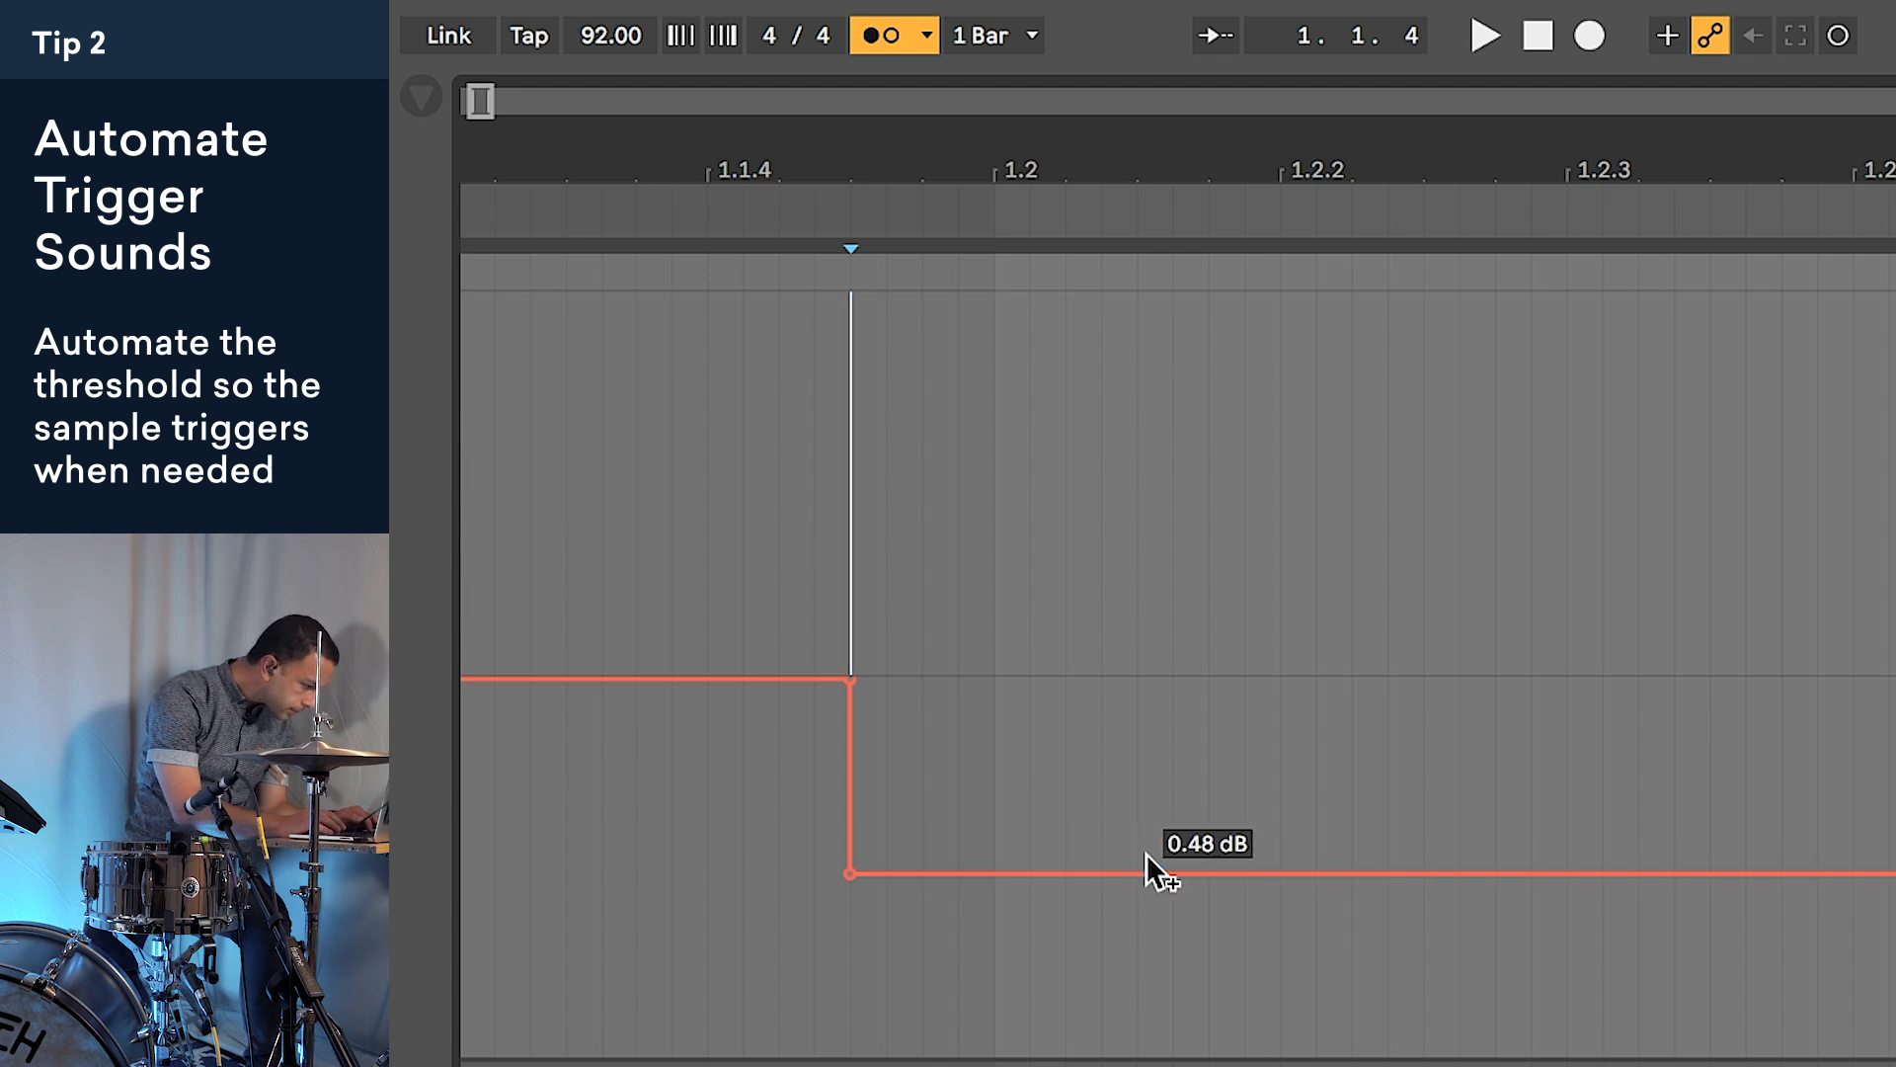
pyautogui.moveTo(1138, 872); pyautogui.dragTo(1137, 678)
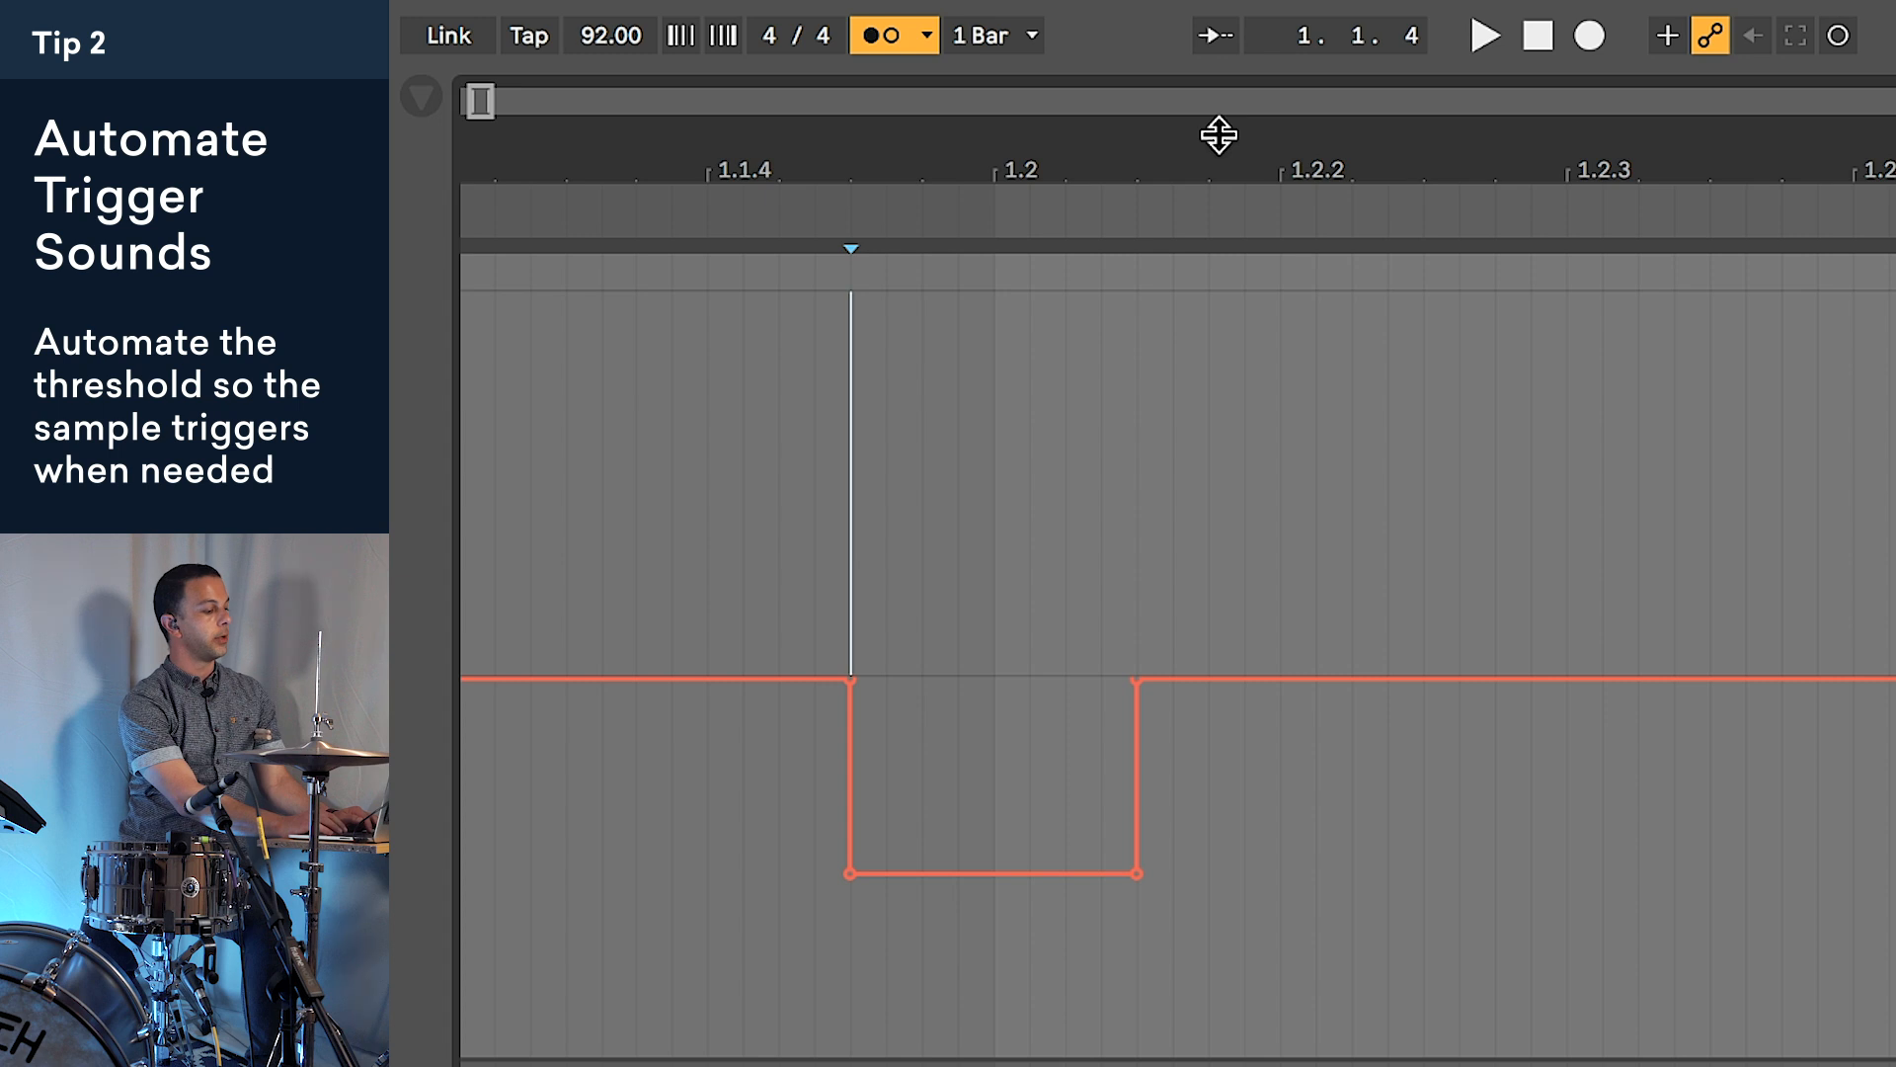
# Step: Select the Threshold automation from 1.1.1 to 1.3.1 and duplicate it repeatedly up to 16.3.1
pyautogui.moveTo(1216, 170); pyautogui.dragTo(716, 170)
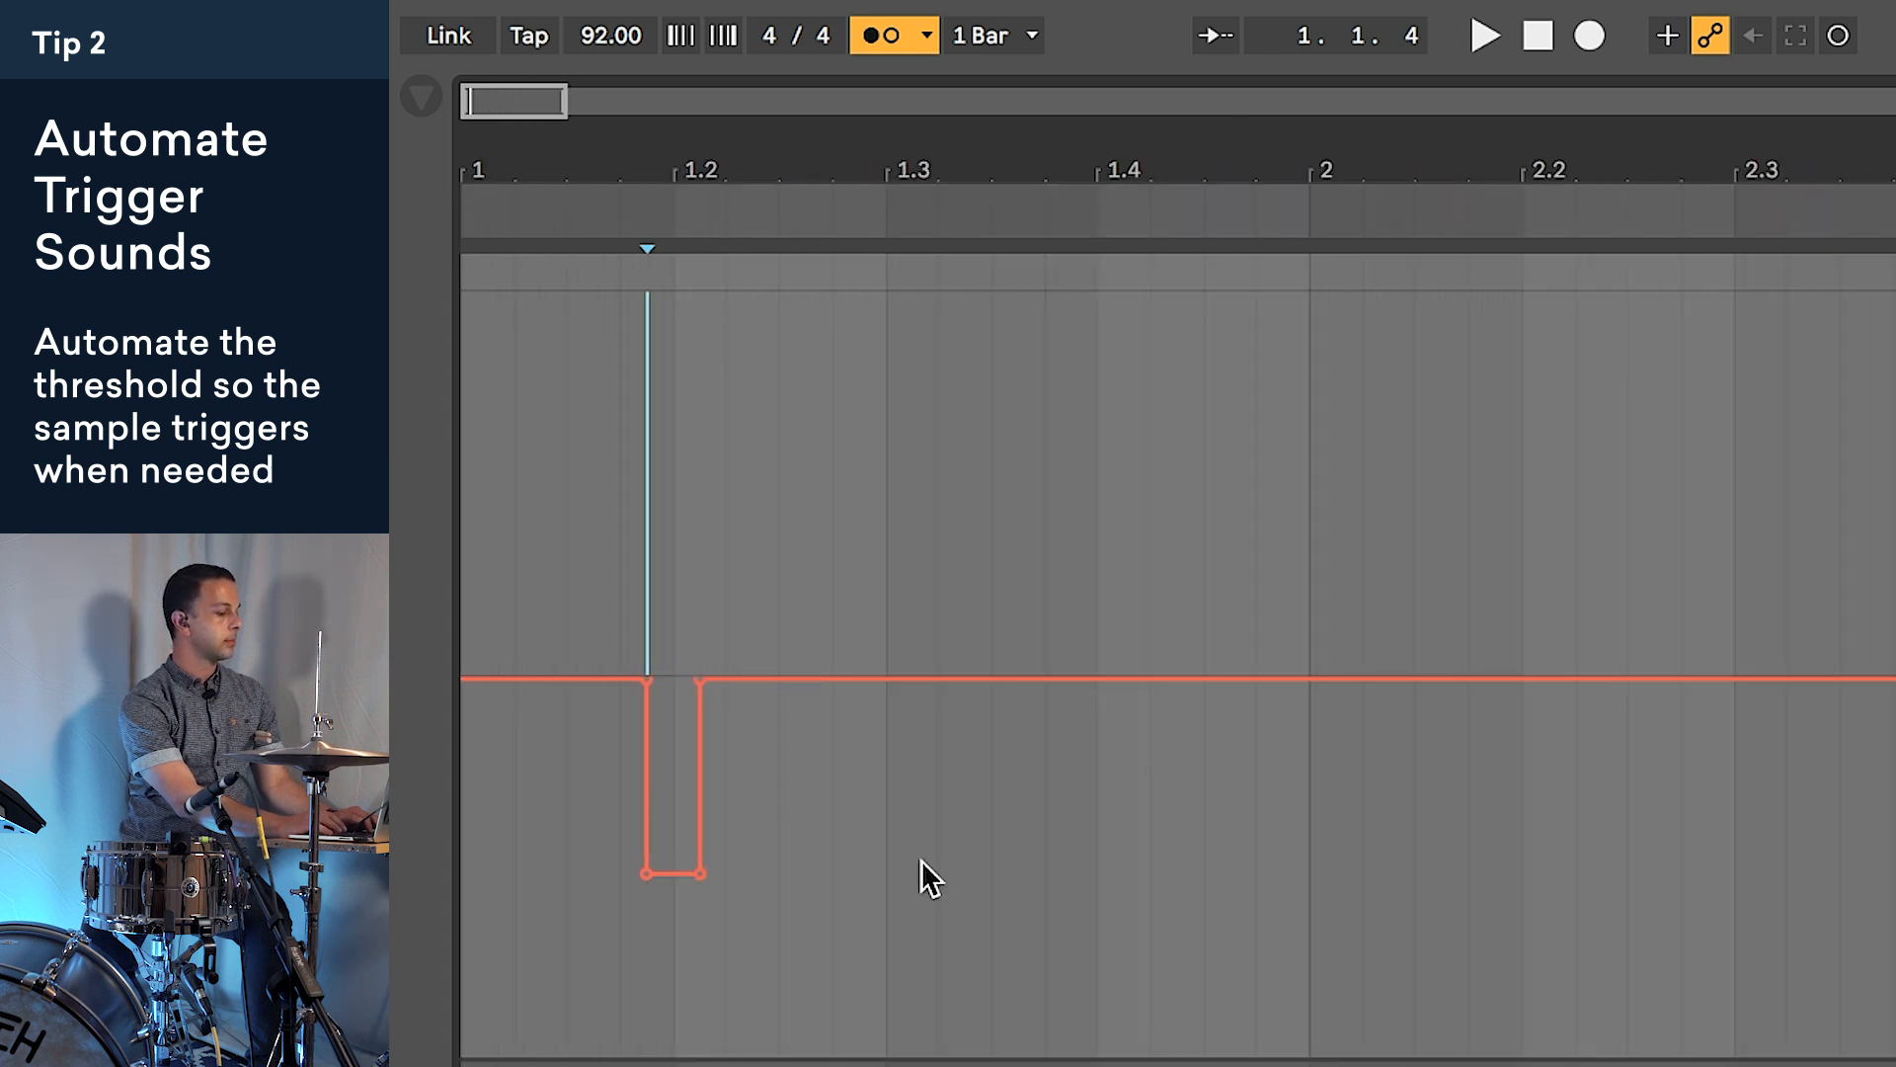
pyautogui.moveTo(909, 869); pyautogui.dragTo(462, 868)
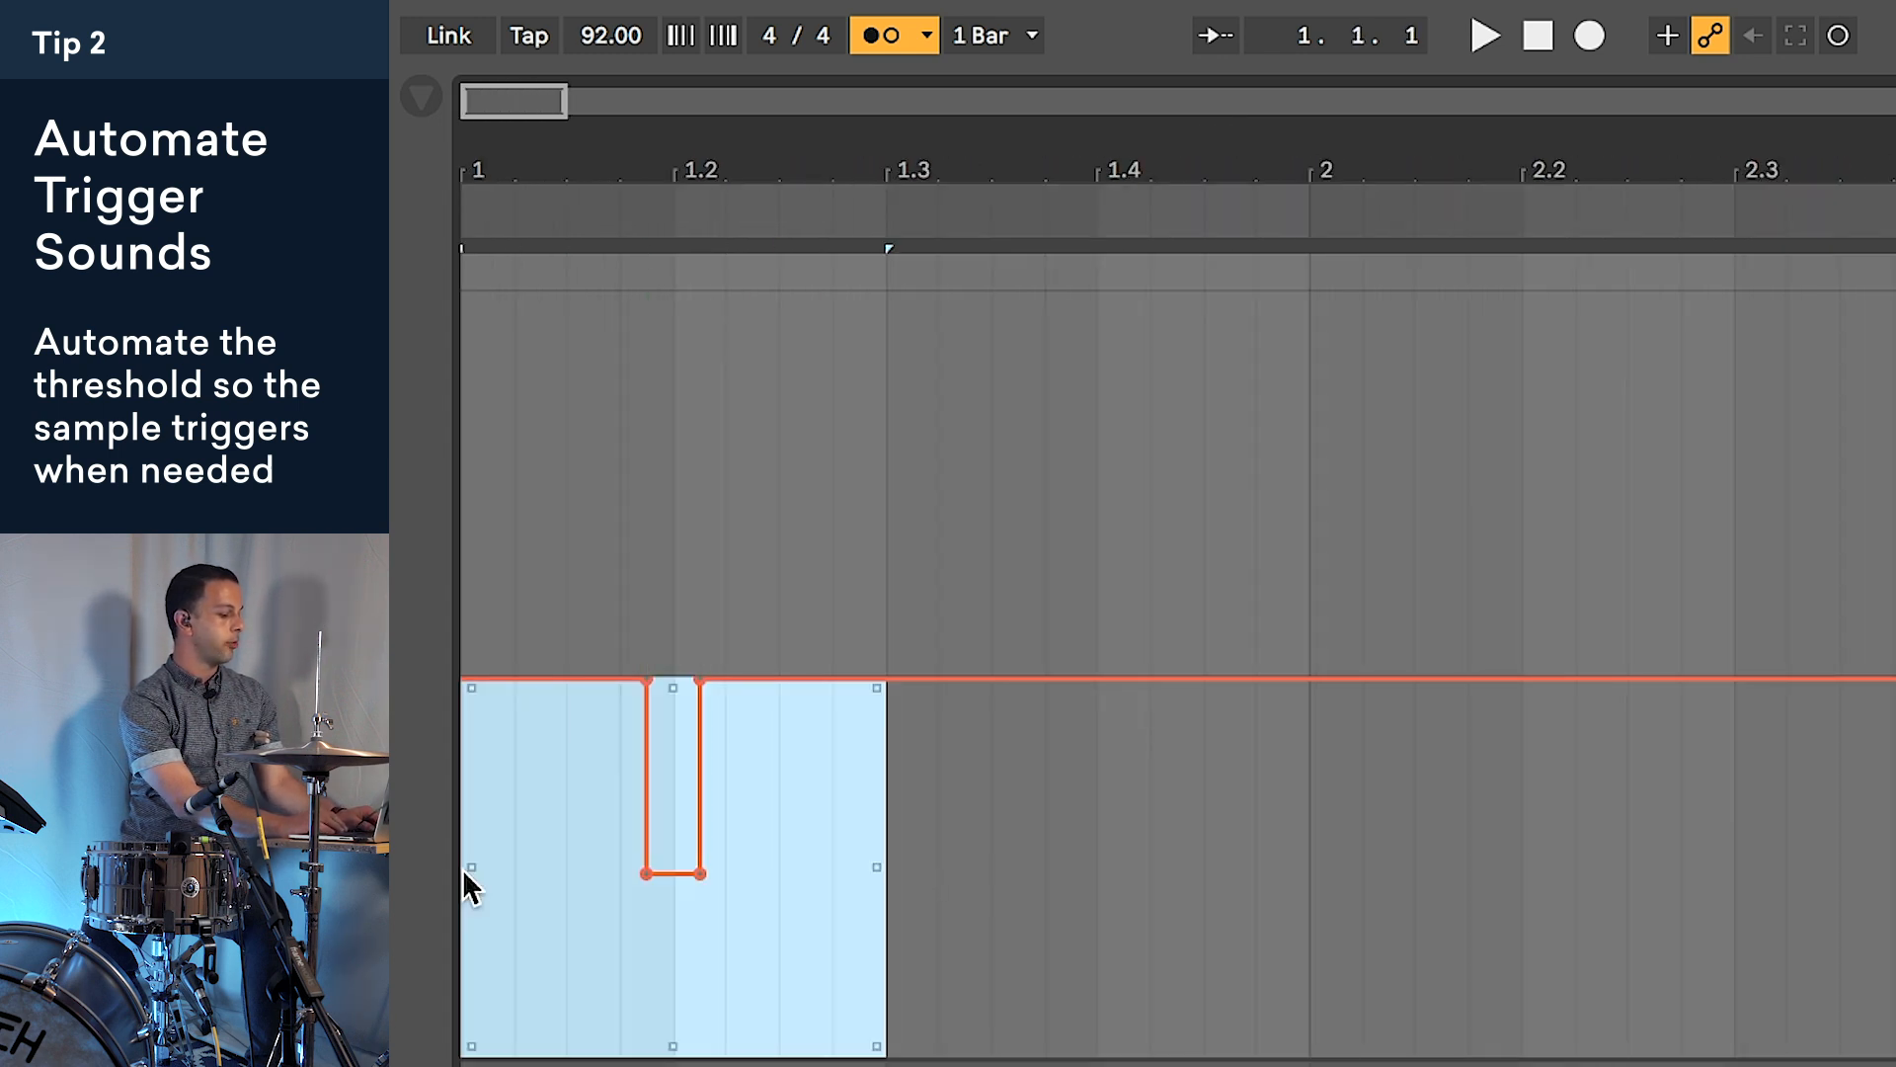
pyautogui.moveTo(1087, 166); pyautogui.dragTo(634, 163)
pyautogui.hotkey('ctrl', 'd')
pyautogui.hotkey('ctrl', 'd')
pyautogui.hotkey('ctrl', 'd')
pyautogui.hotkey('ctrl', 'd')
pyautogui.hotkey('ctrl', 'd')
pyautogui.hotkey('ctrl', 'd')
pyautogui.hotkey('ctrl', 'd')
pyautogui.hotkey('ctrl', 'd')
pyautogui.hotkey('ctrl', 'd')
pyautogui.hotkey('ctrl', 'd')
pyautogui.hotkey('ctrl', 'd')
pyautogui.hotkey('ctrl', 'd')
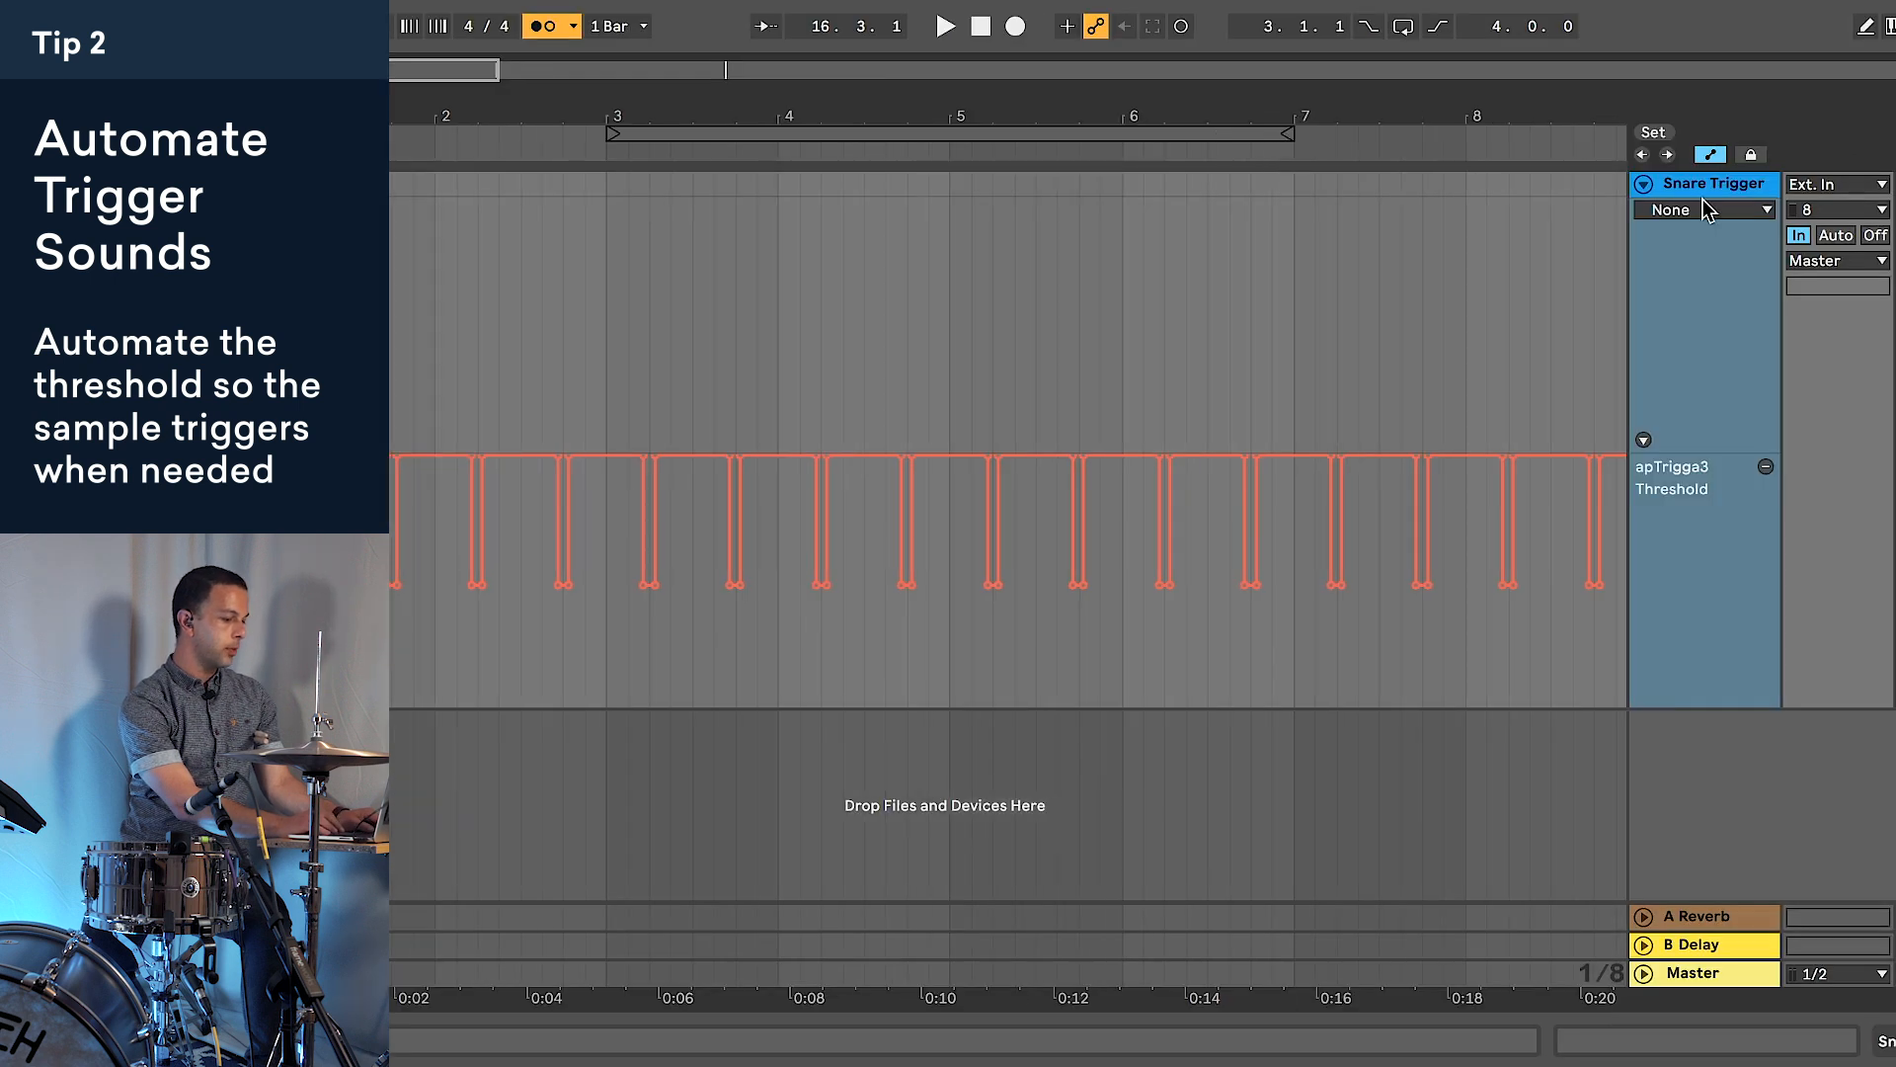
# Step: Open the apTrigga3 window from the Snare Trigger track, place it clear of the drawn dips and re-enable the overridden automation
pyautogui.doubleClick(1710, 190)
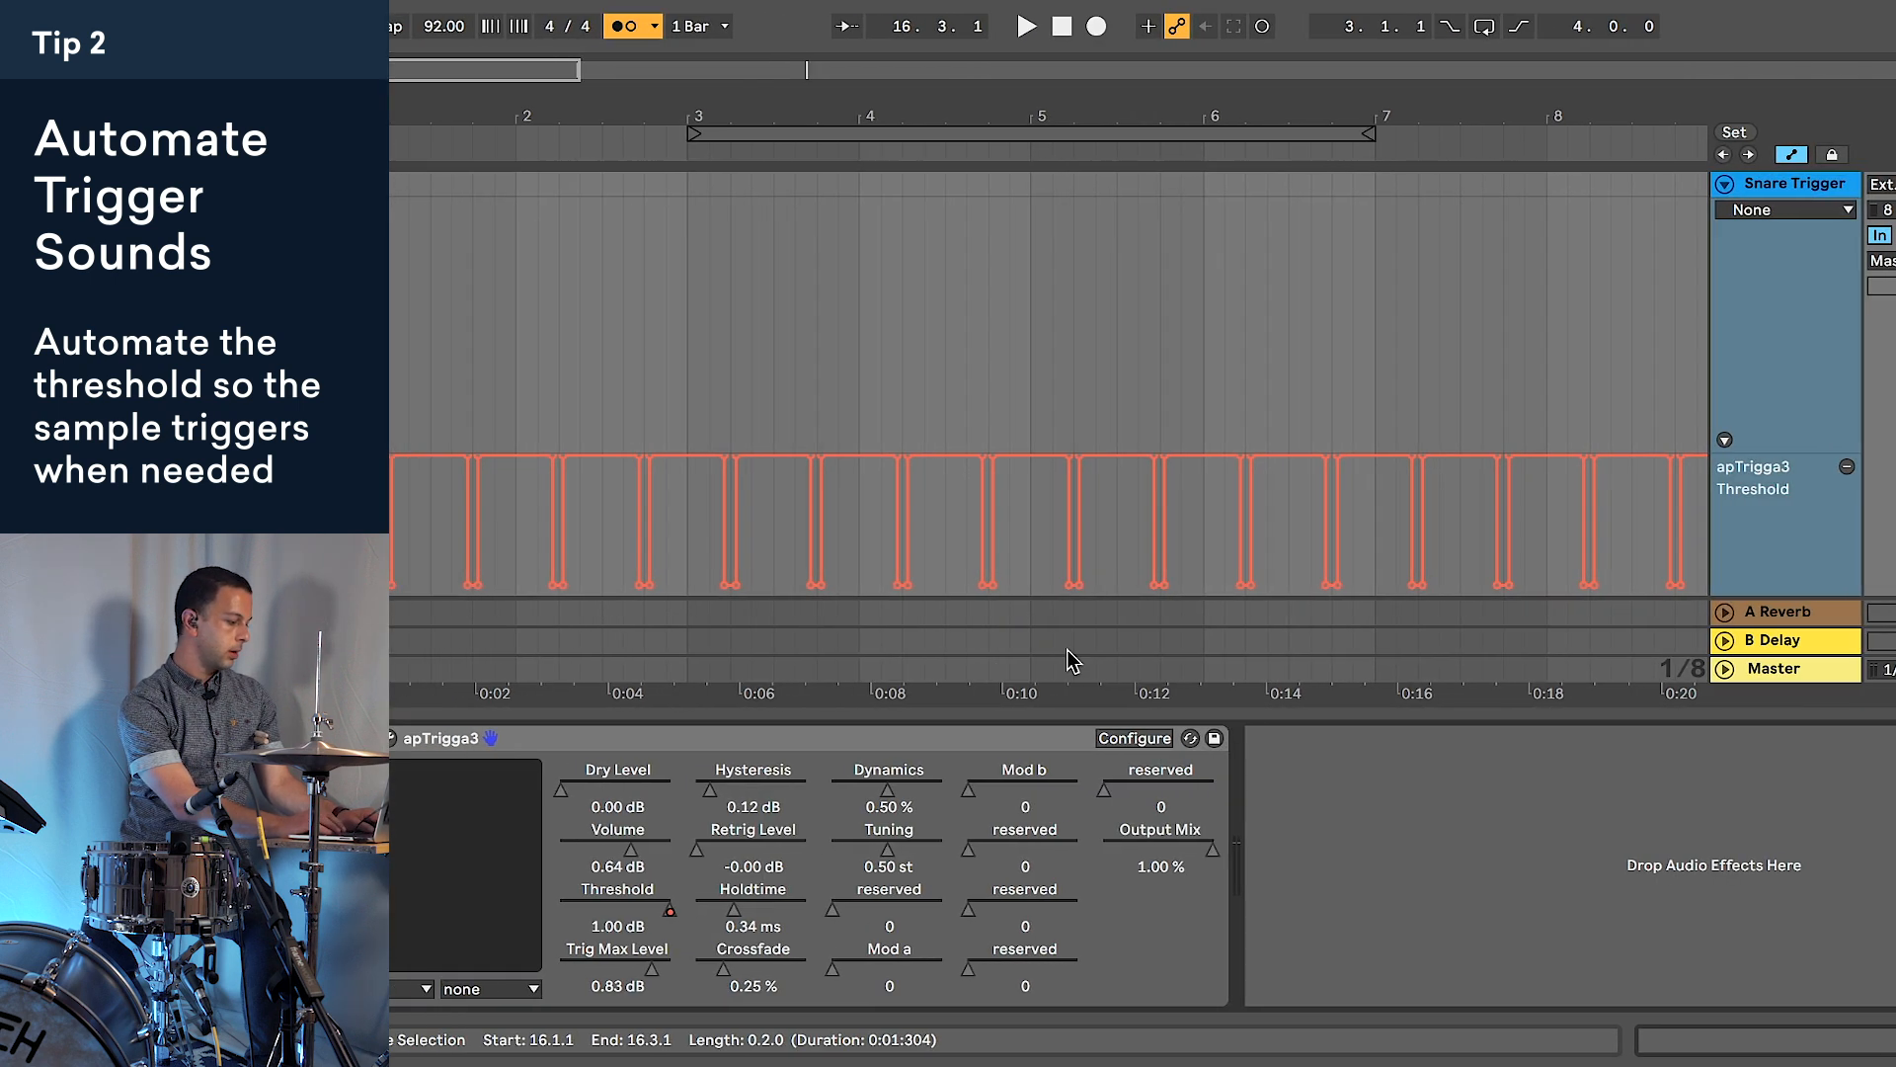
pyautogui.click(482, 739)
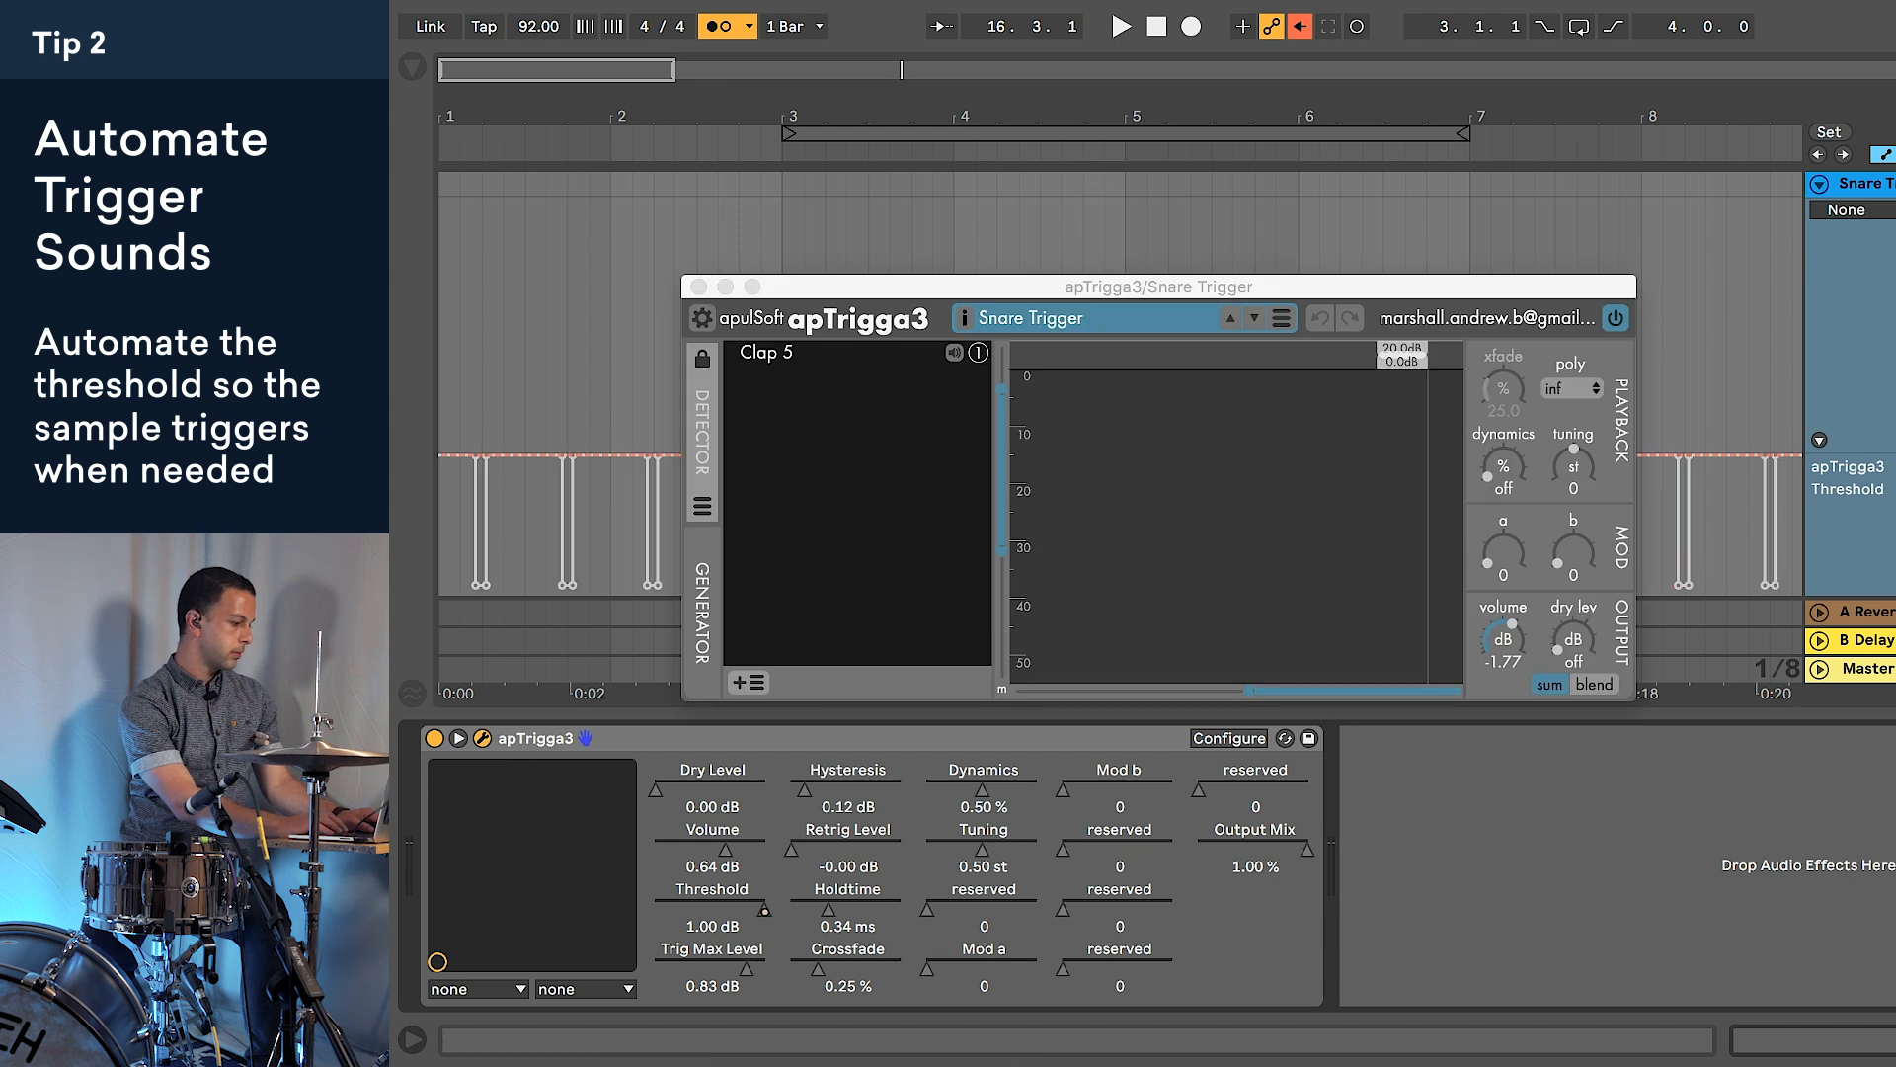
pyautogui.press('z')
pyautogui.press('x')
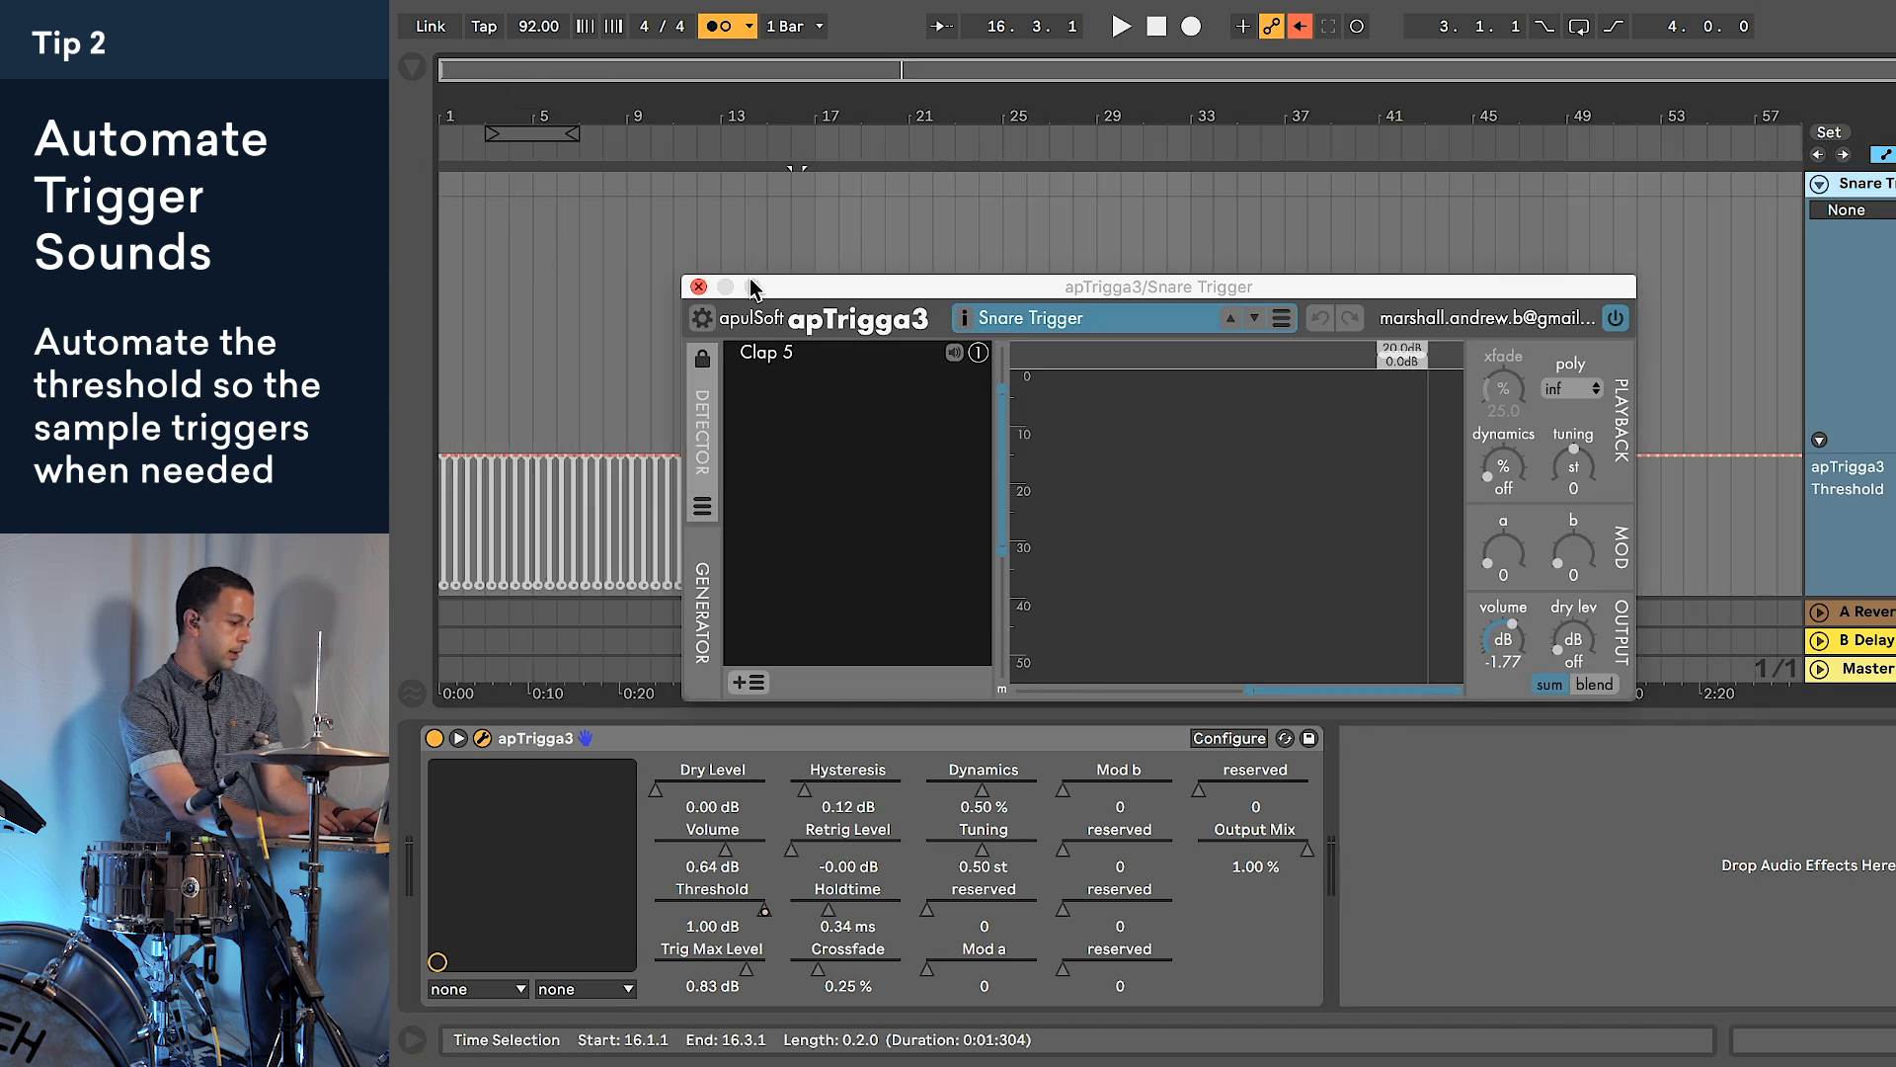
pyautogui.moveTo(790, 293); pyautogui.dragTo(1380, 678)
pyautogui.press('x')
pyautogui.click(1300, 26)
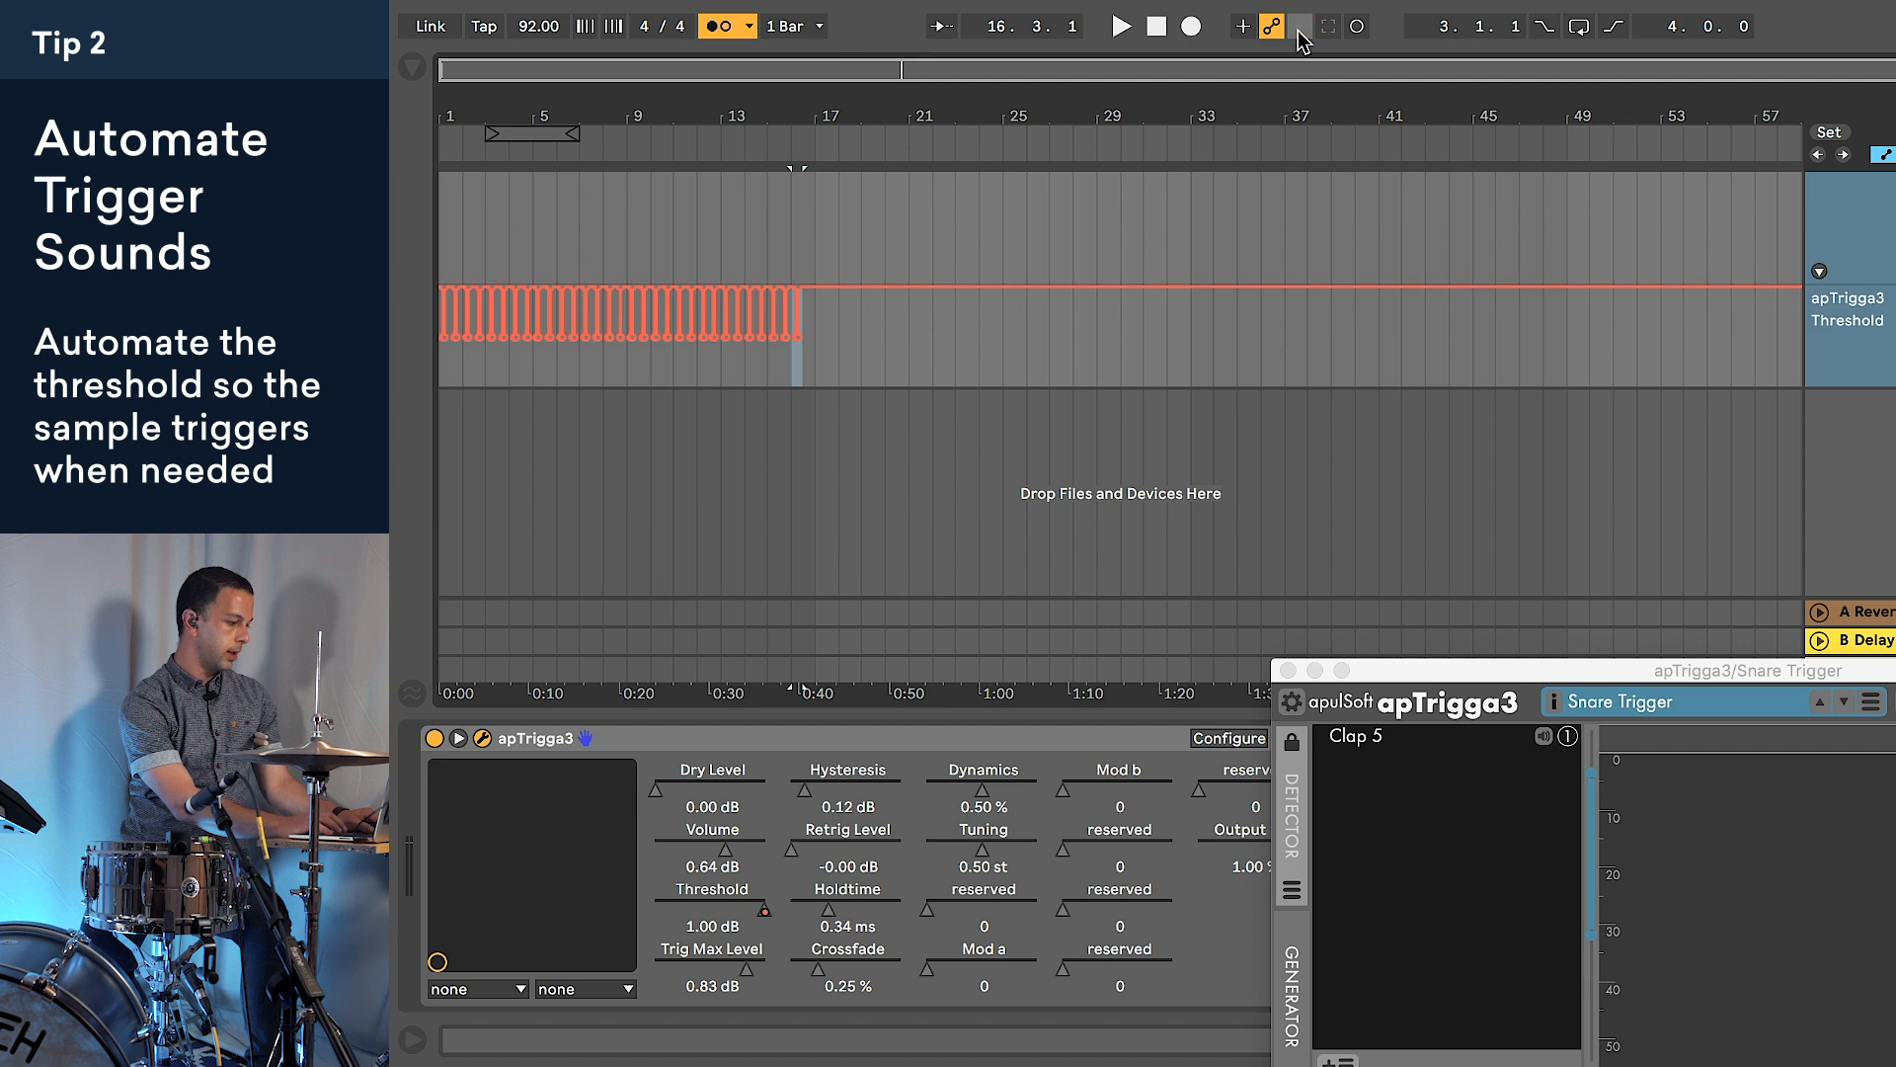
pyautogui.moveTo(1544, 672); pyautogui.dragTo(1308, 292)
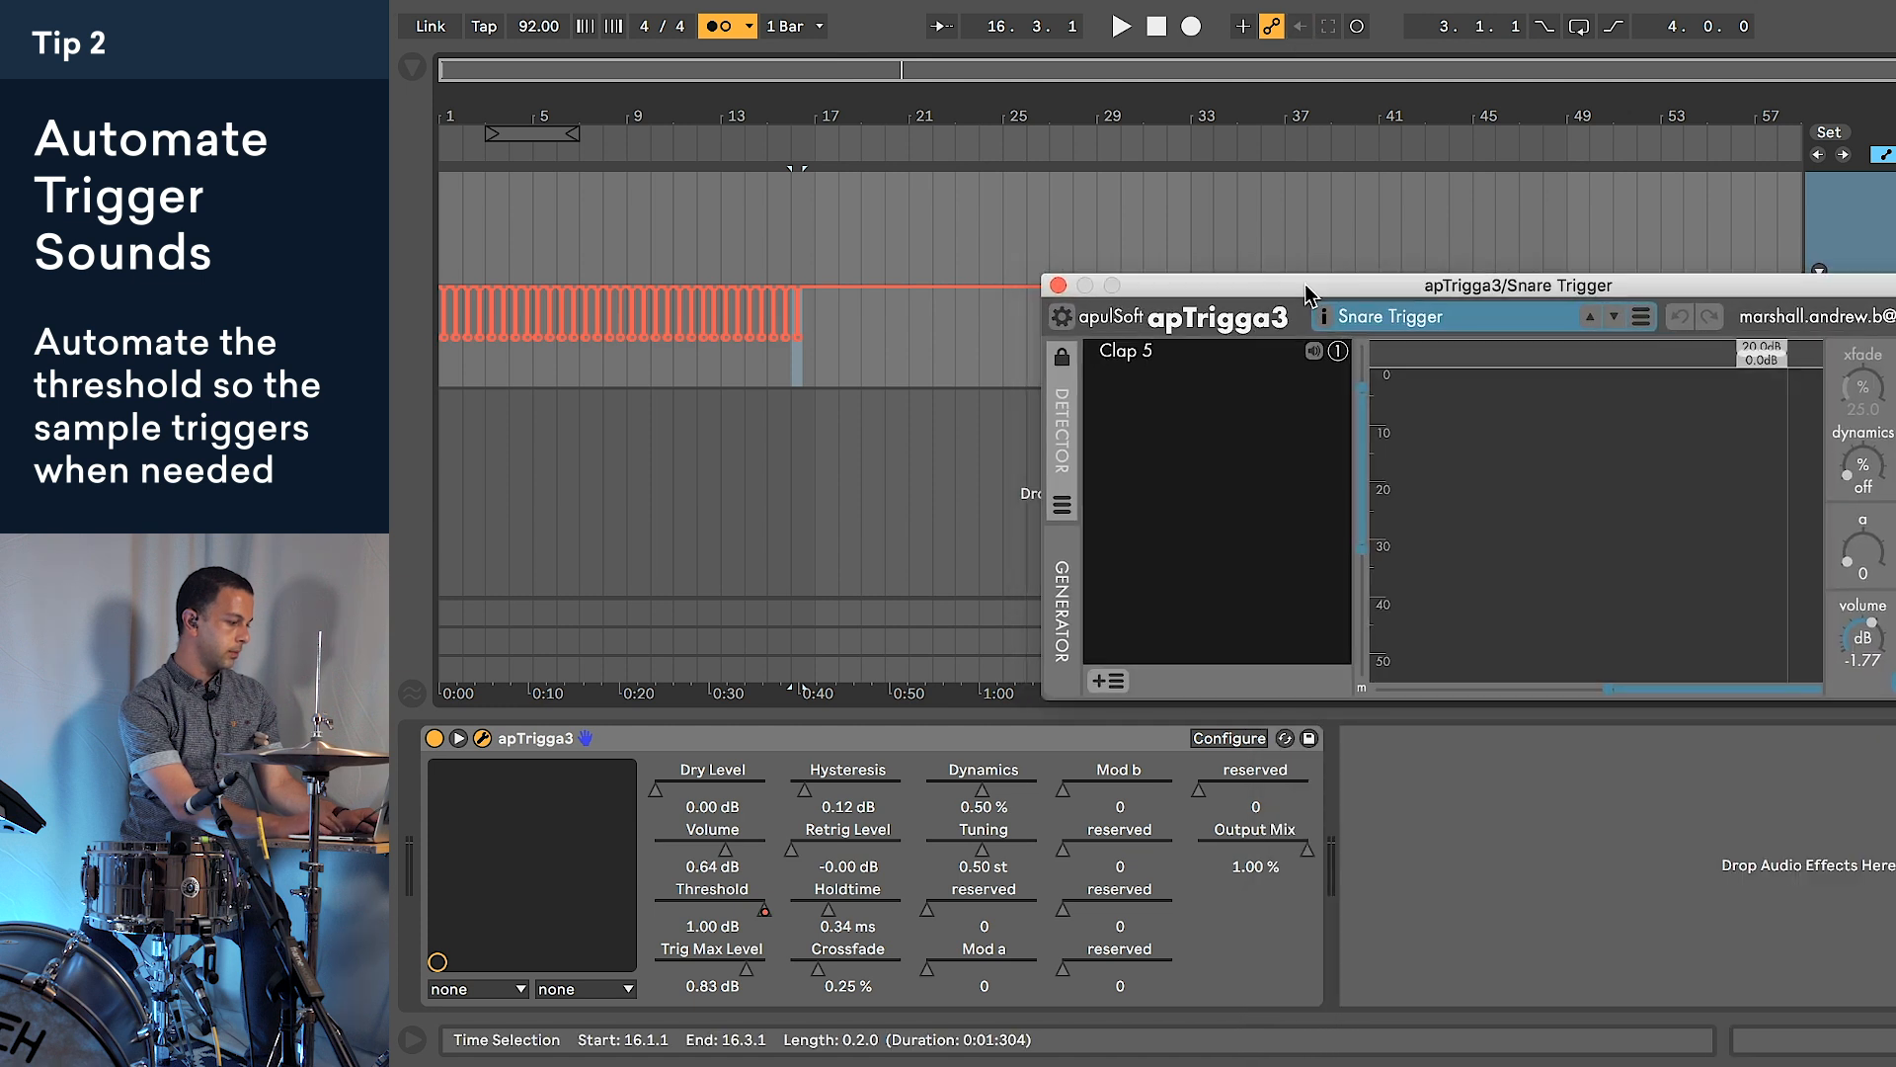
# Step: Play the arrangement from the start to test the Threshold automation, first with the apTrigga3 window open and again with it closed
pyautogui.click(413, 230)
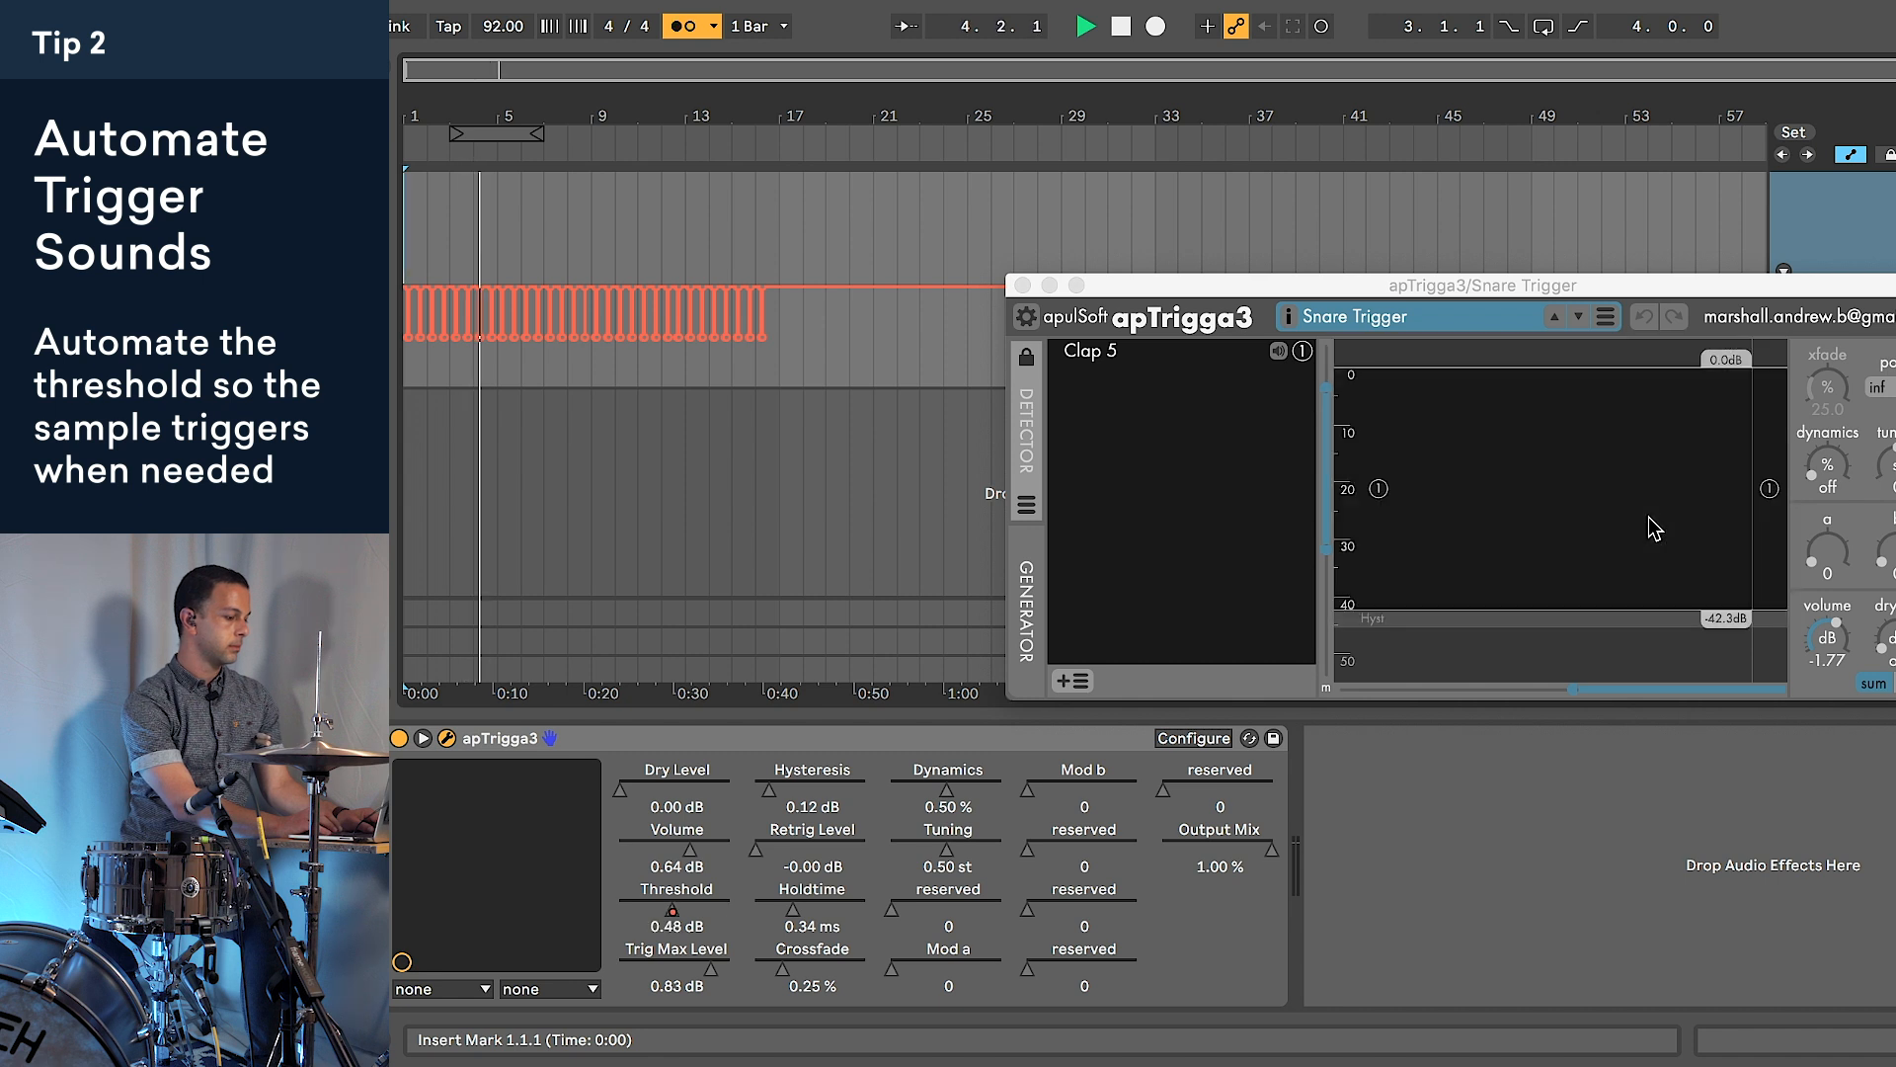
pyautogui.click(1022, 287)
pyautogui.press('space')
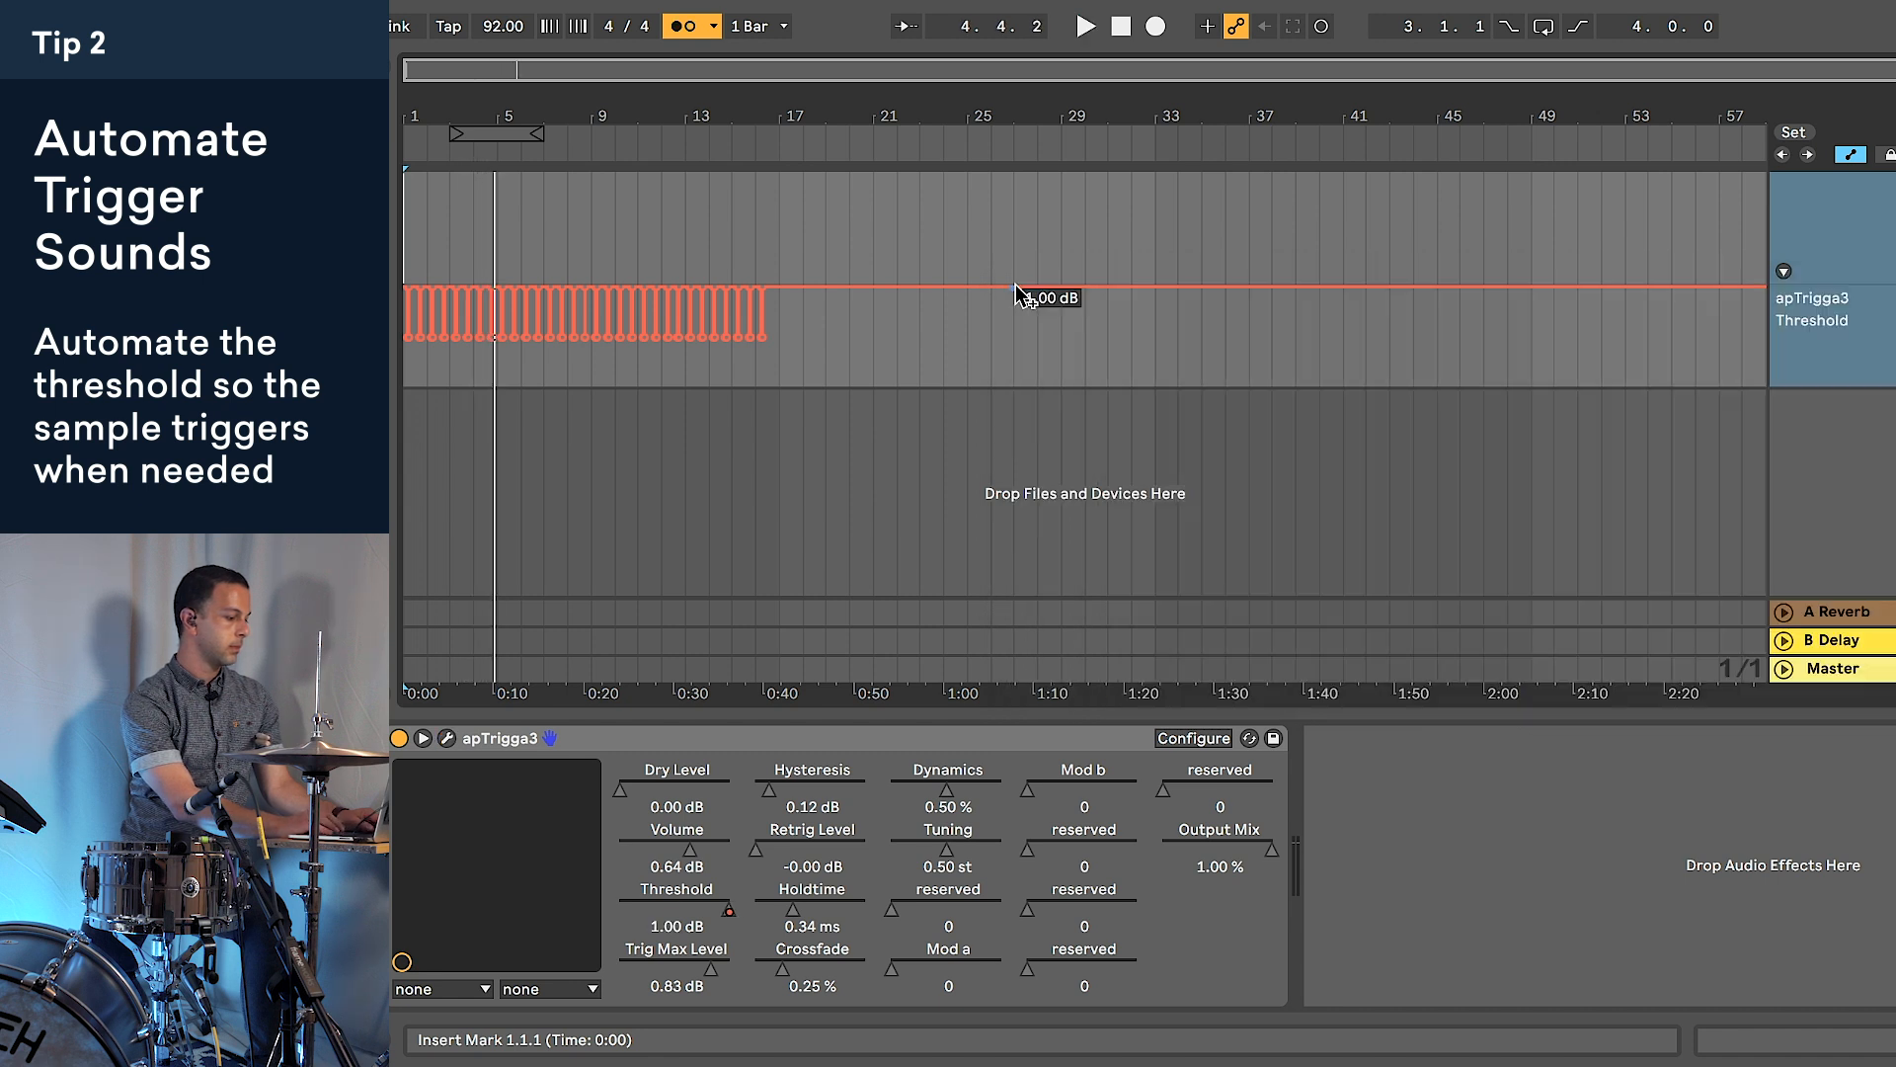
pyautogui.scroll(5, 410, 125)
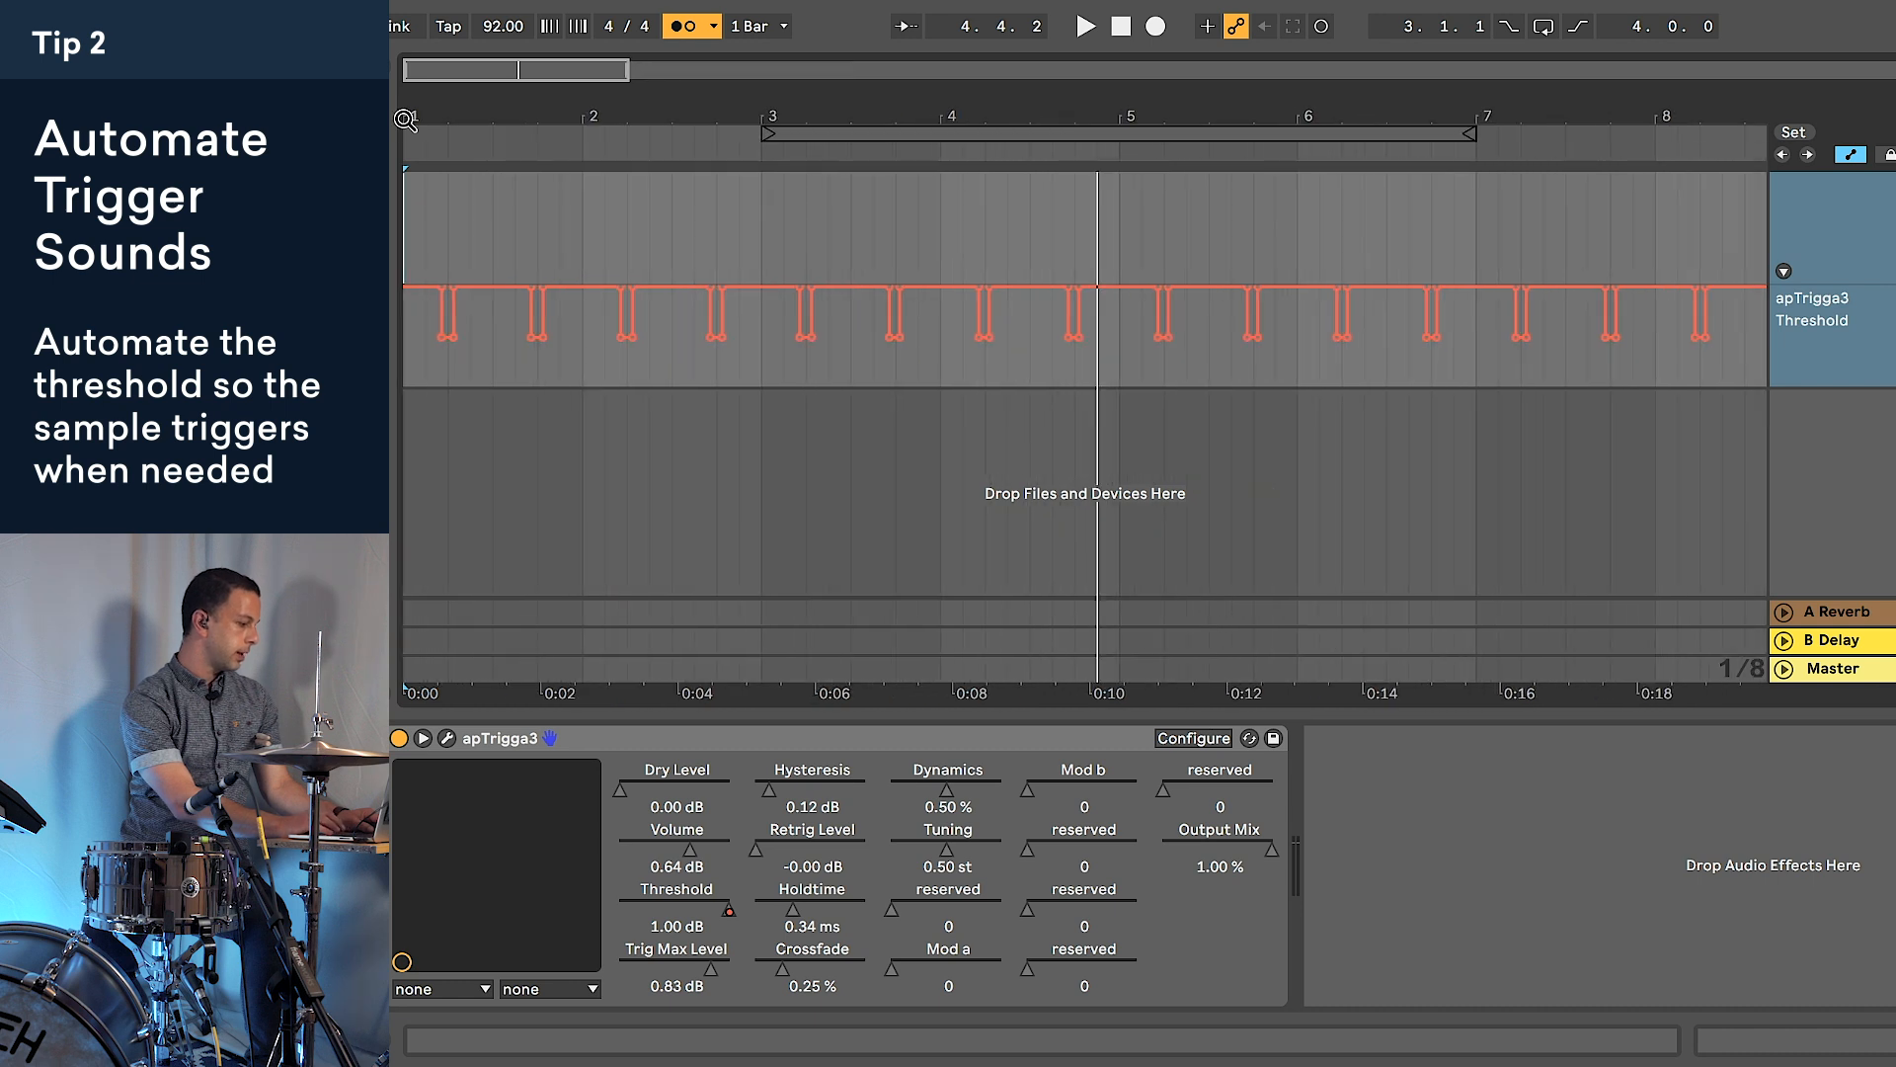
pyautogui.press('space')
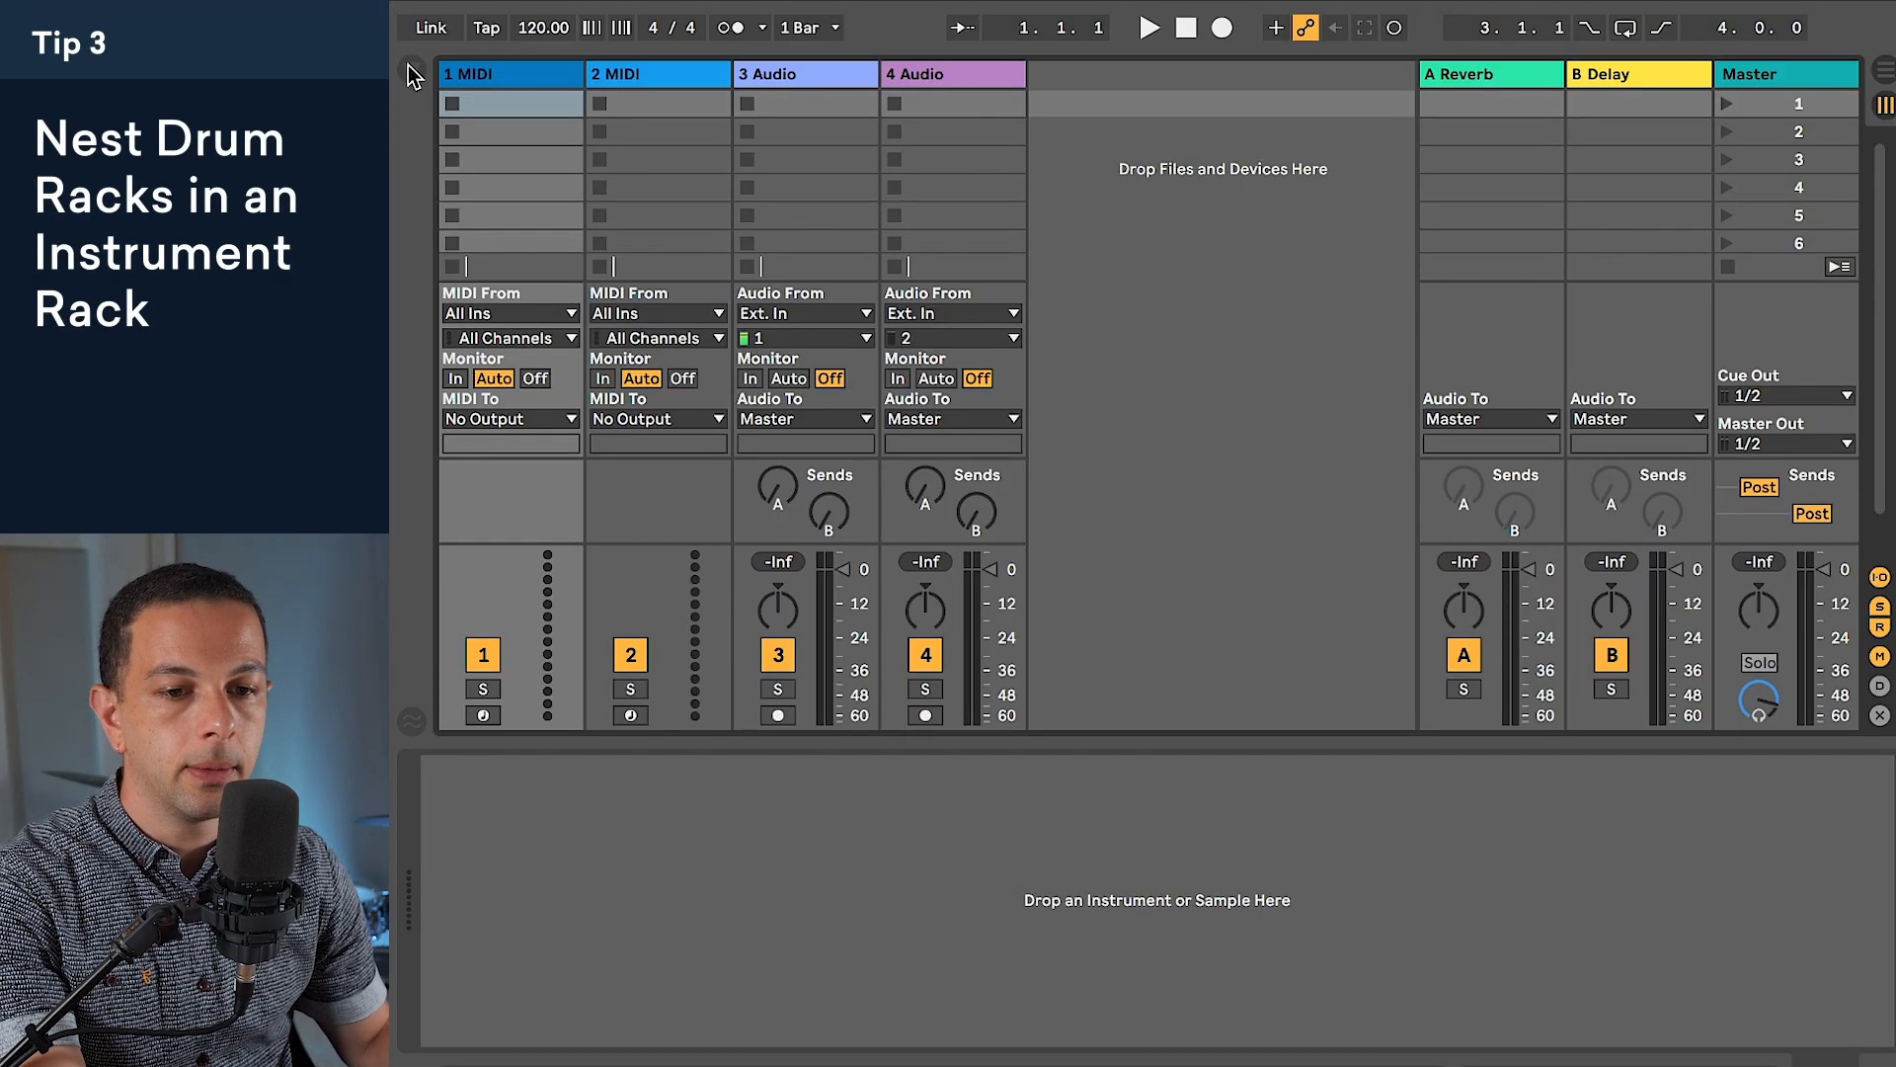
# Step: Load an empty Drum Rack from the Drums category onto the first MIDI track and switch to the Arrangement View
pyautogui.click(408, 77)
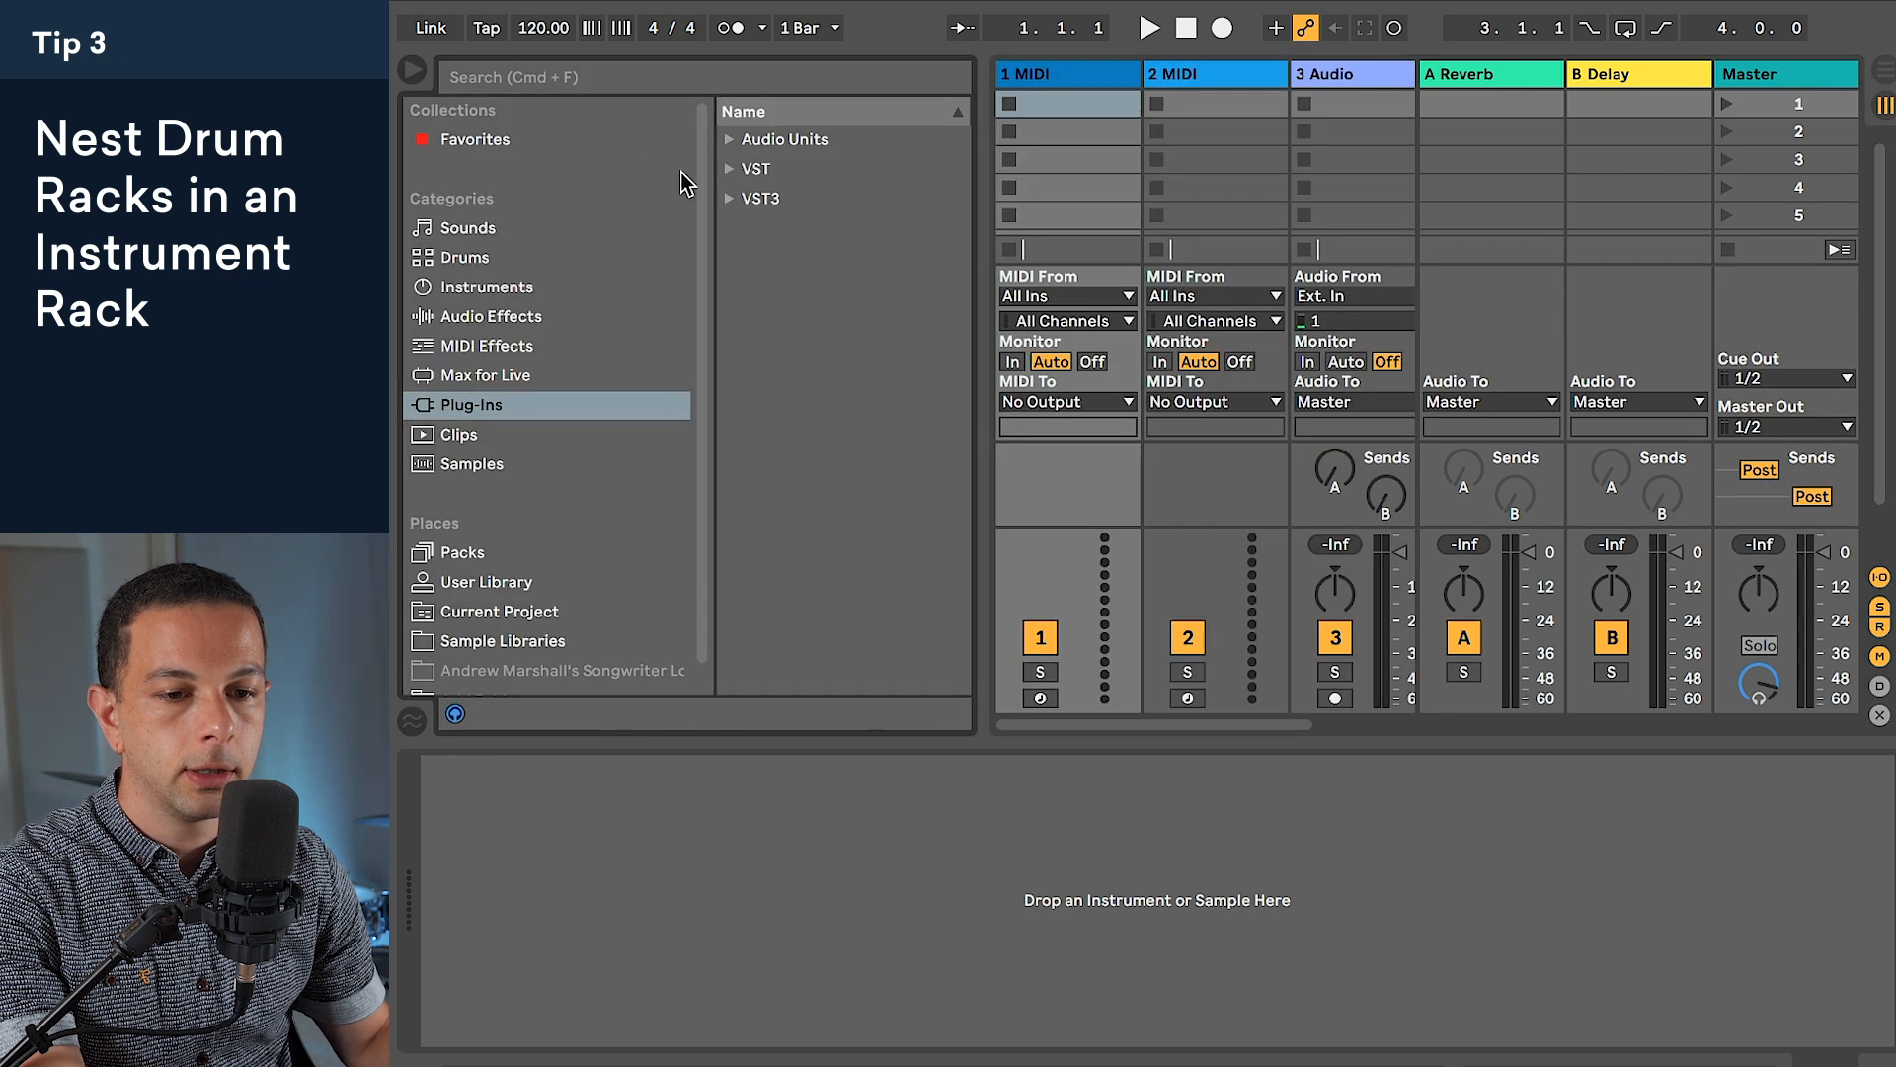
pyautogui.click(535, 260)
pyautogui.moveTo(765, 172); pyautogui.dragTo(422, 99)
pyautogui.click(414, 73)
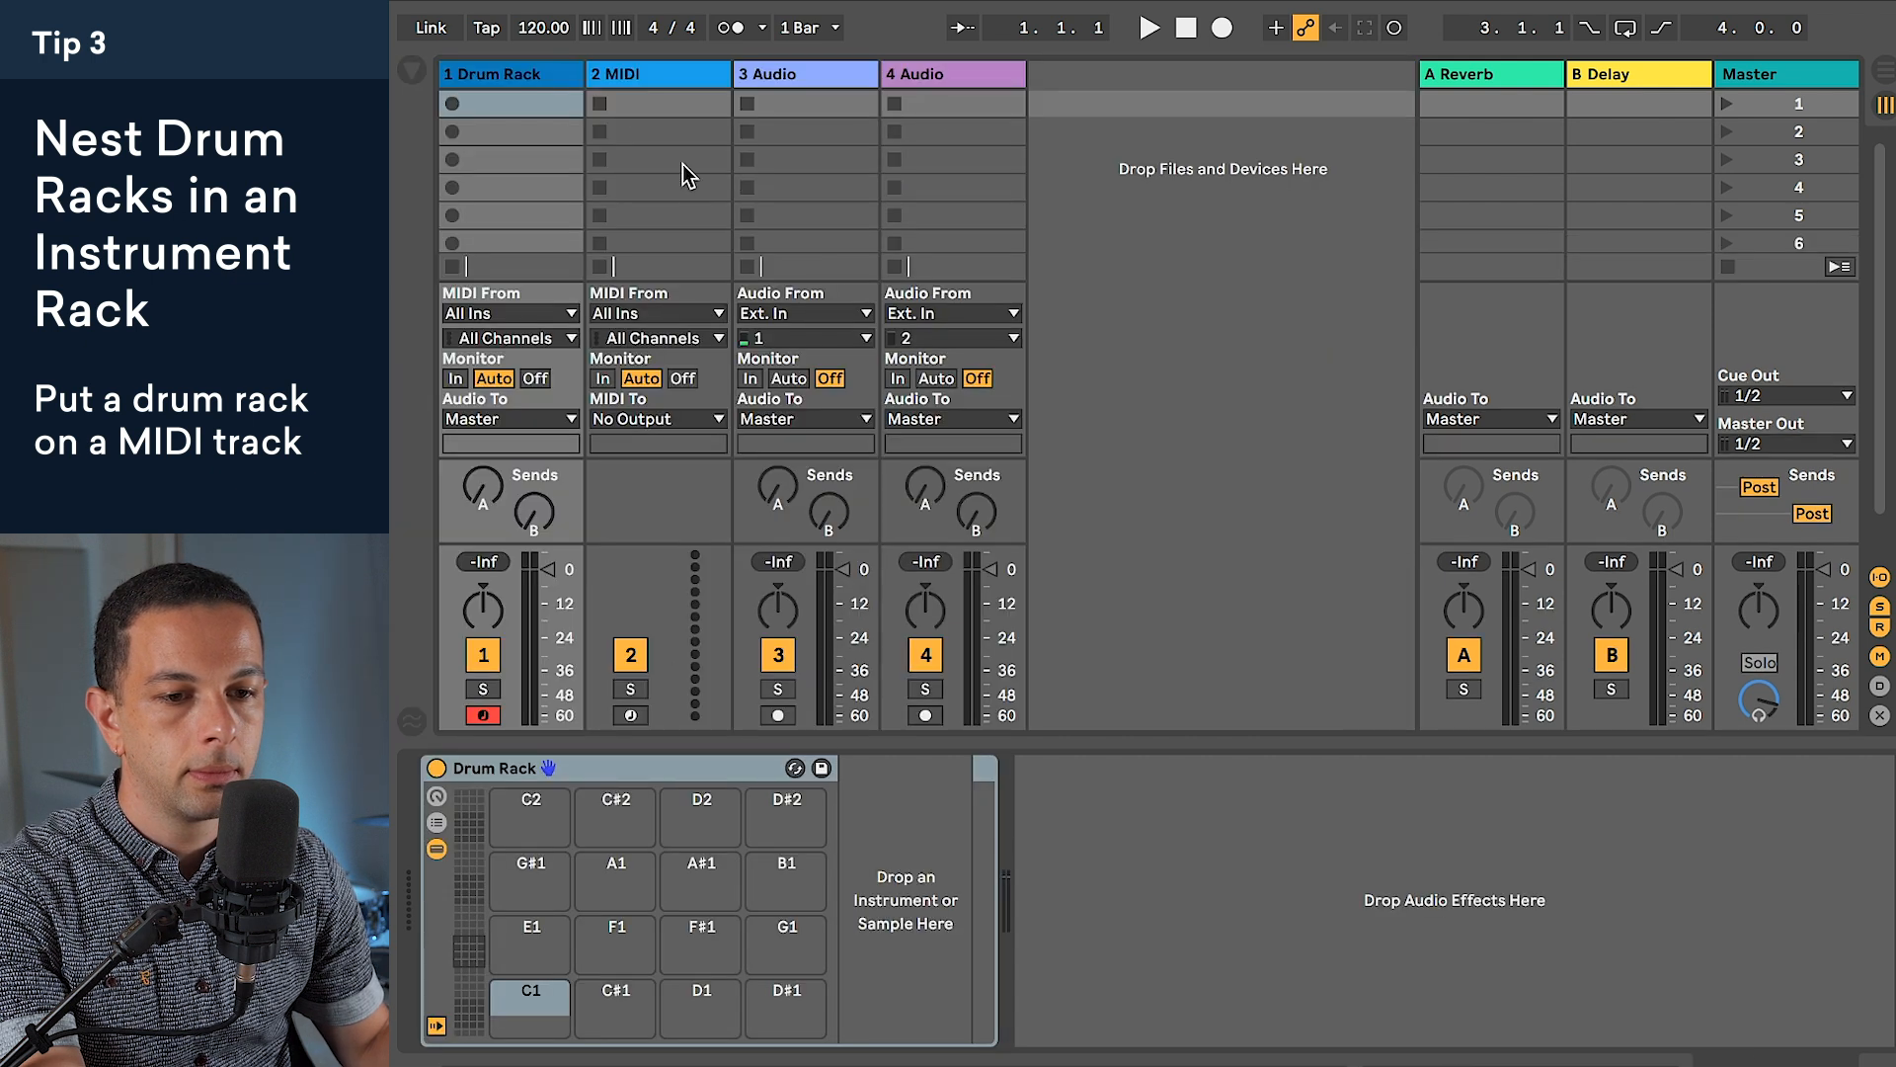
pyautogui.click(551, 105)
pyautogui.press('Tab')
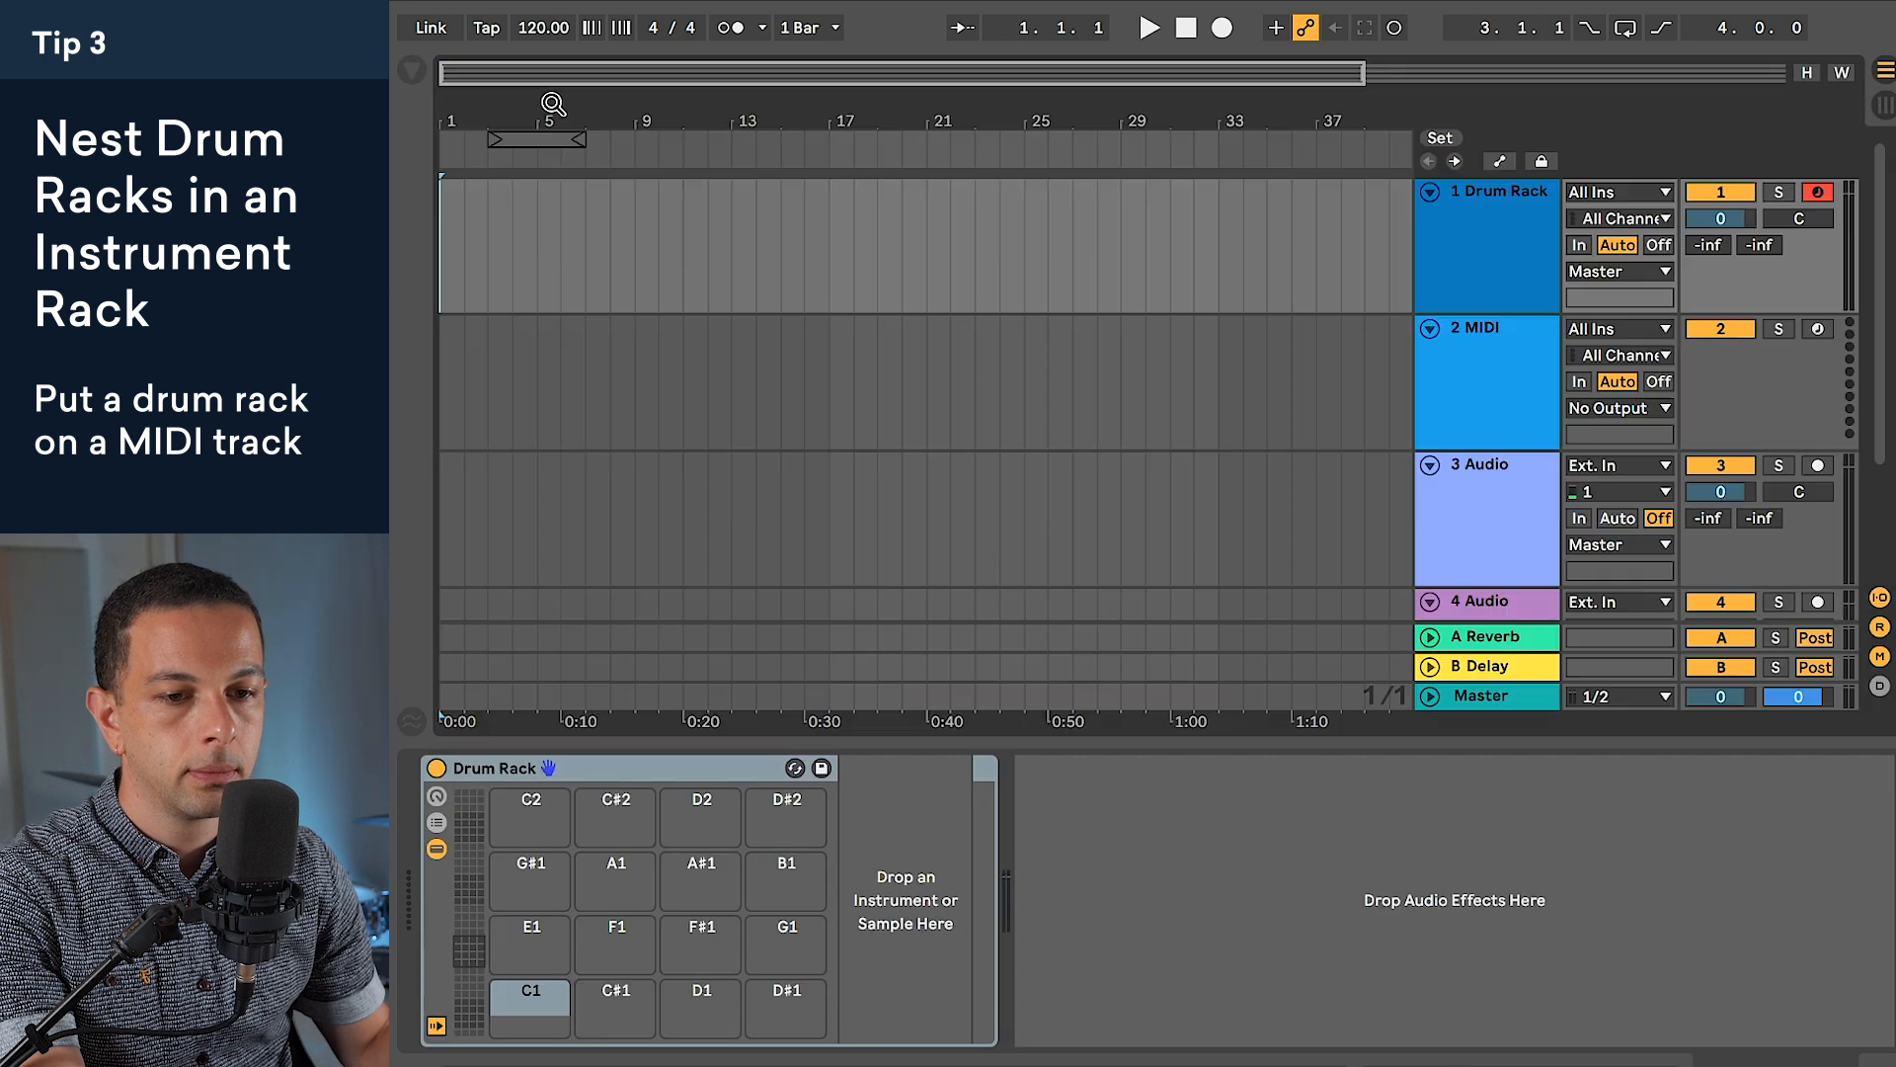
# Step: Group the Drum Rack into an Instrument Rack, show its chain list and duplicate the Drum Rack chain twice
pyautogui.click(605, 769)
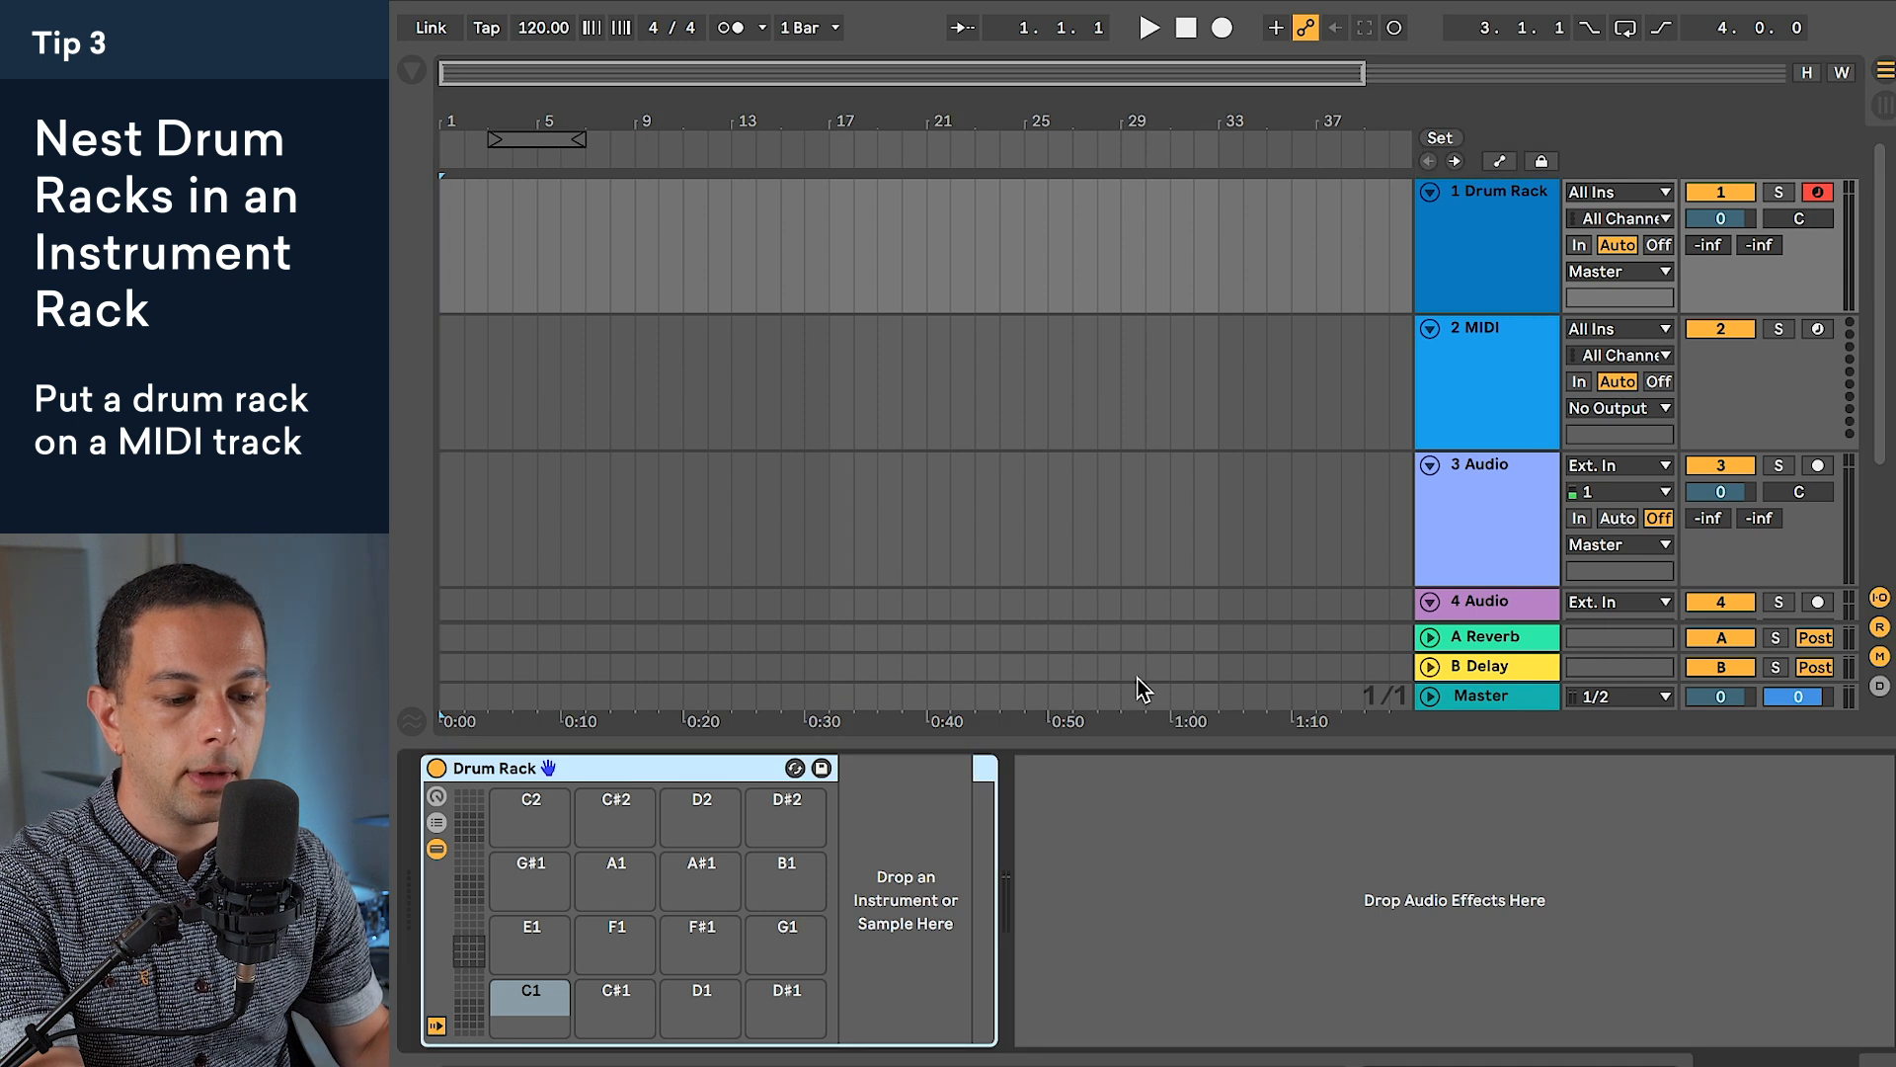
pyautogui.hotkey('ctrl', 'g')
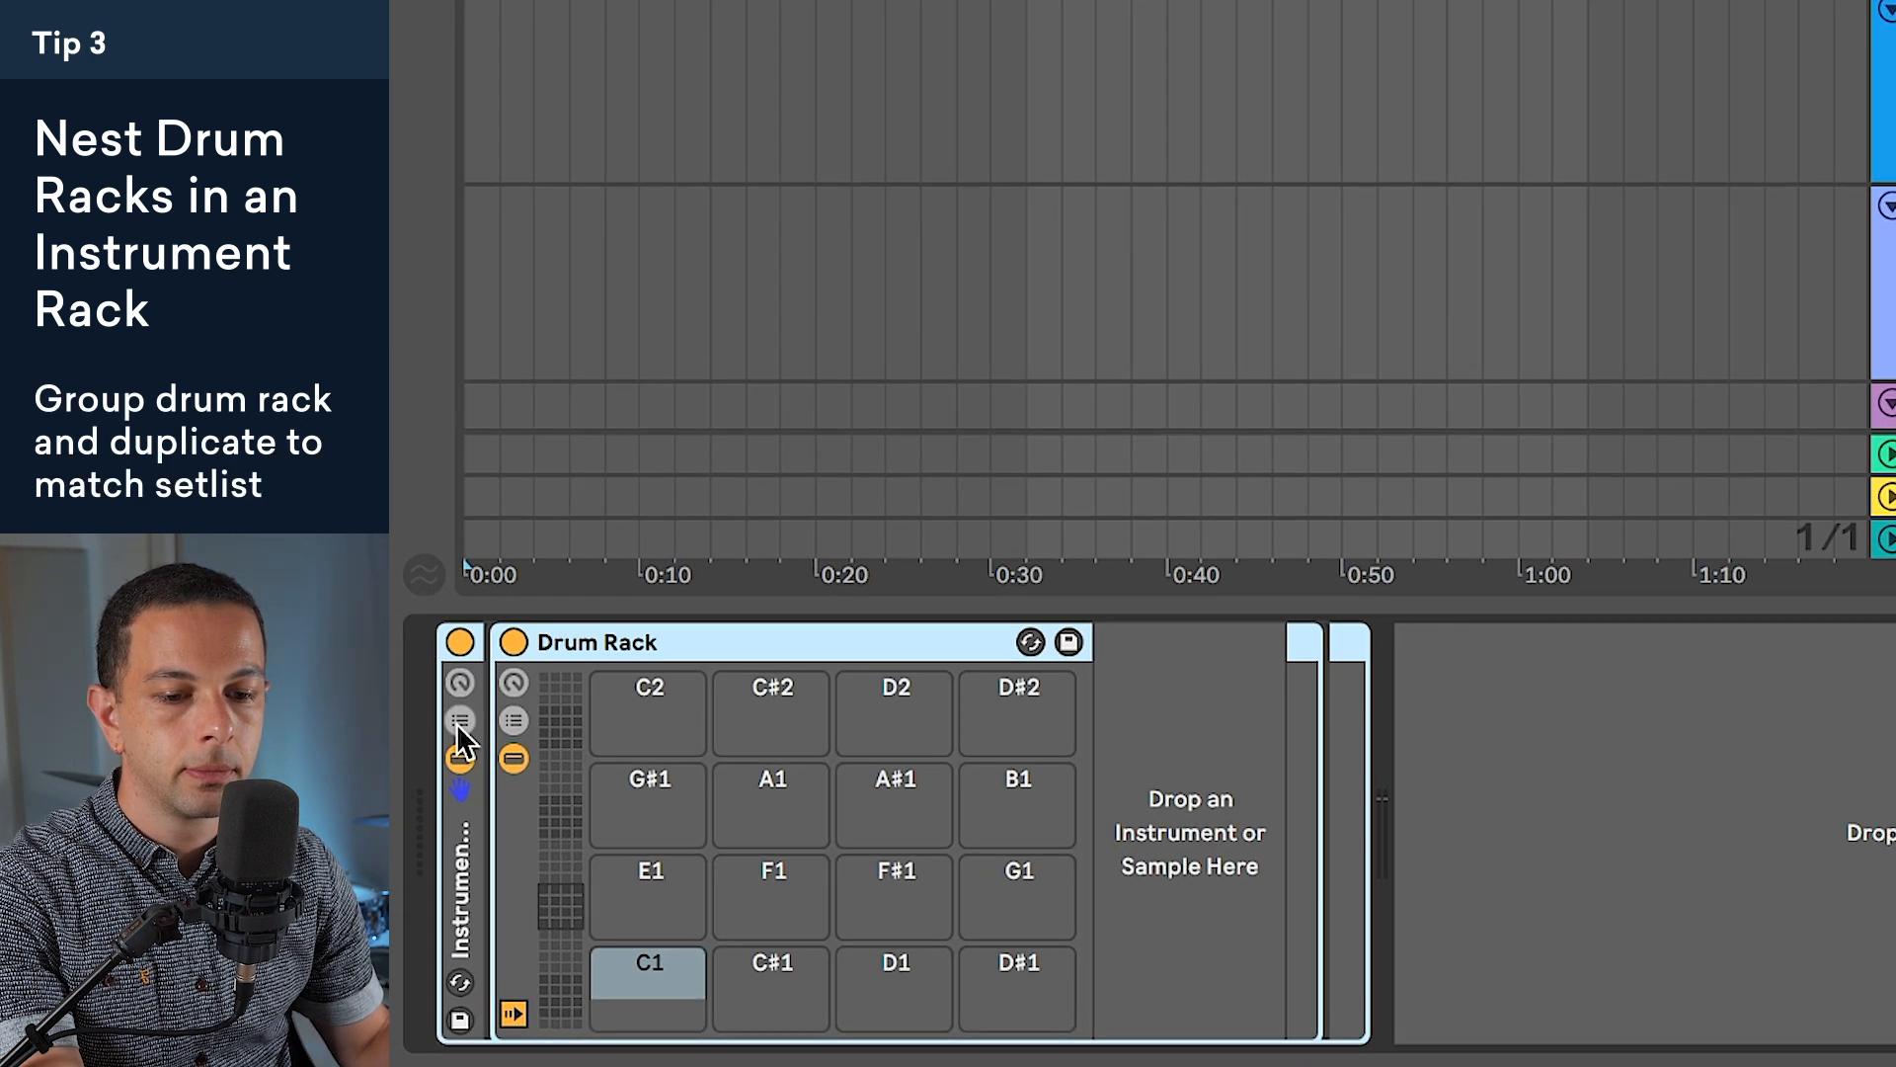
pyautogui.click(438, 816)
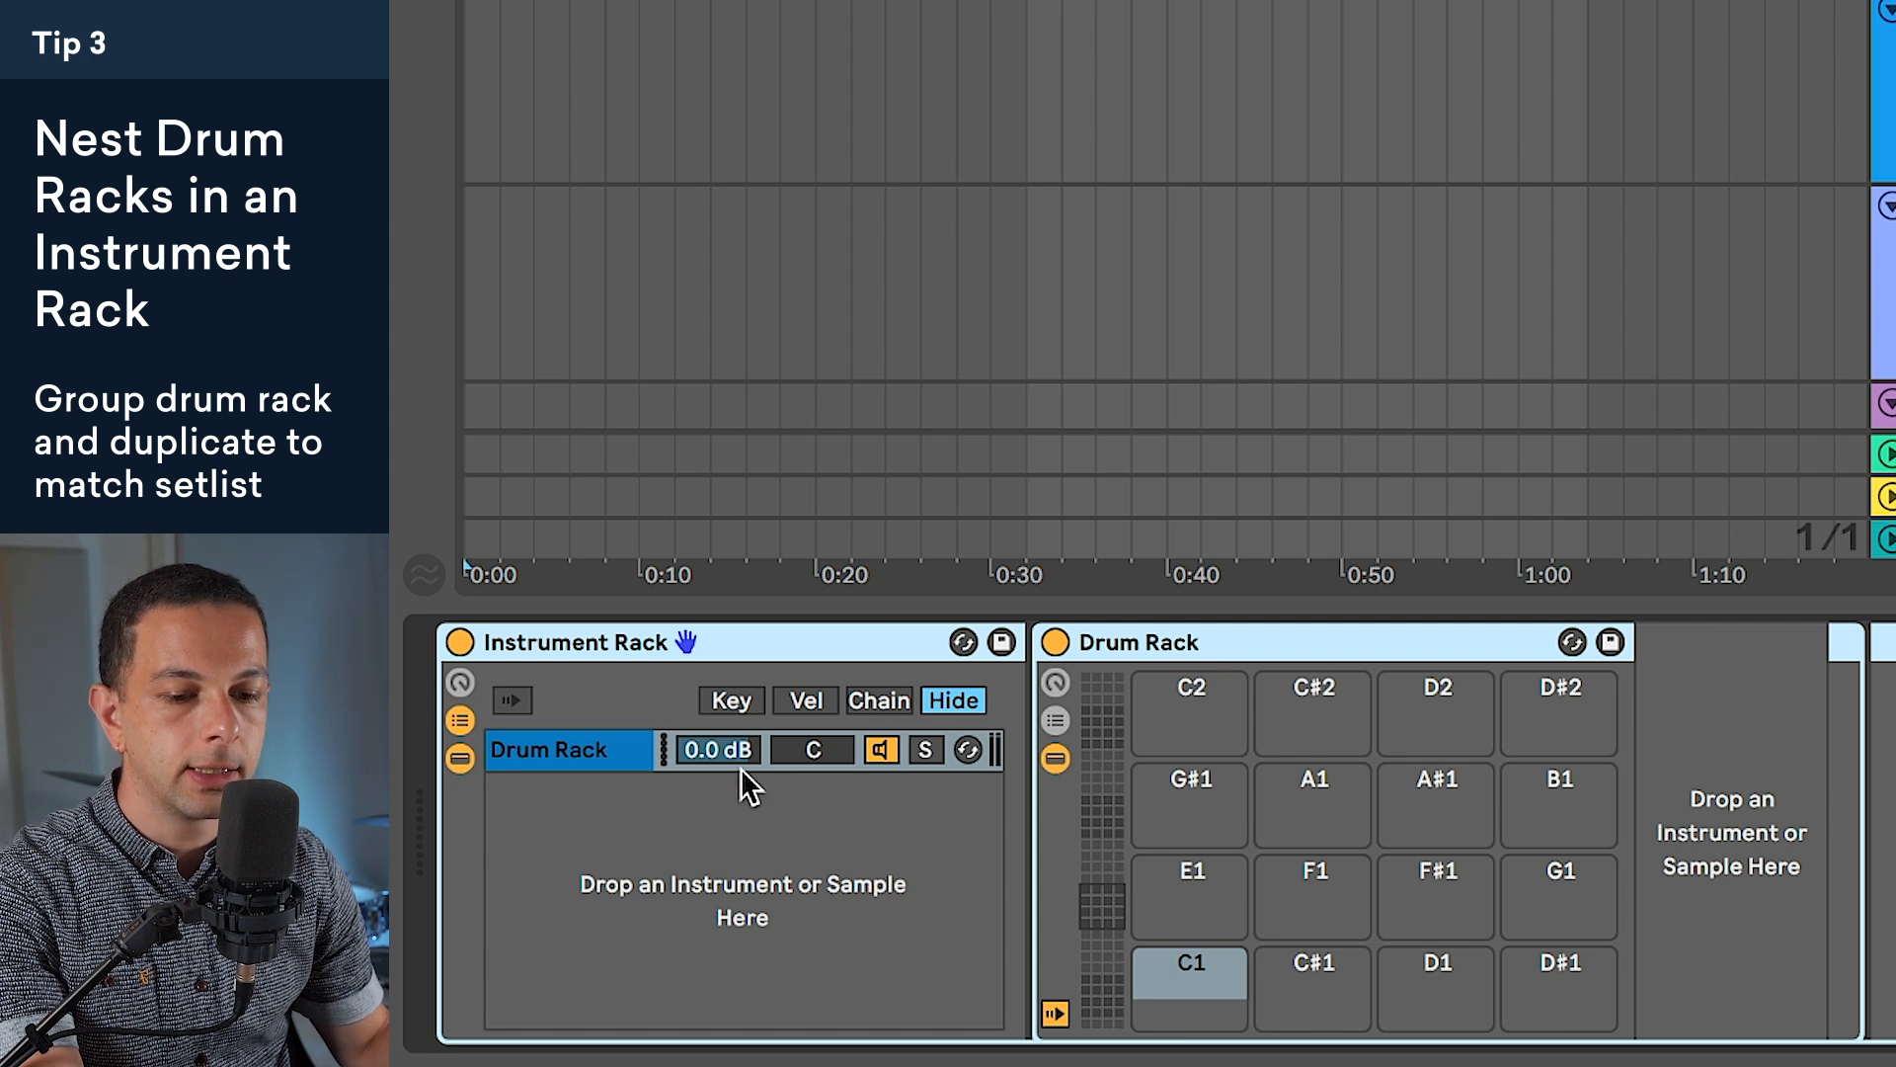
pyautogui.click(588, 750)
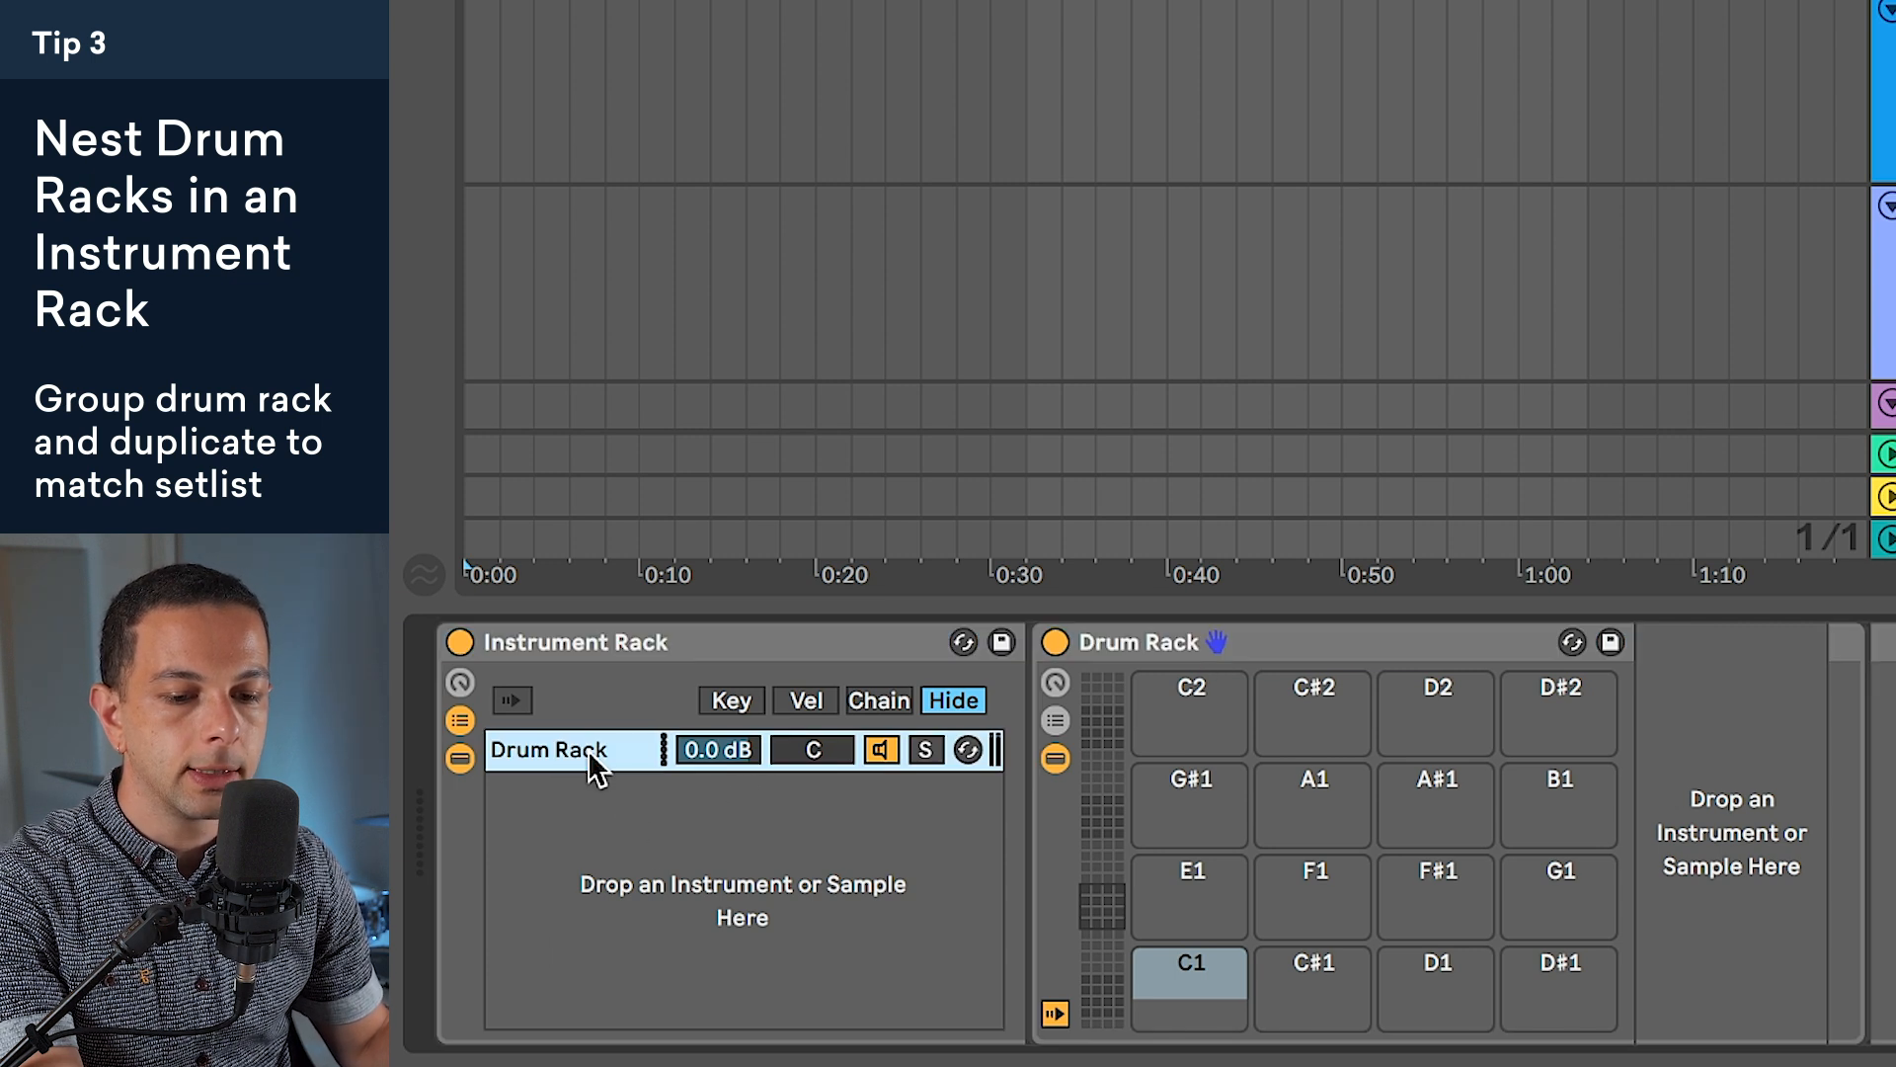
pyautogui.hotkey('ctrl', 'd')
pyautogui.hotkey('ctrl', 'd')
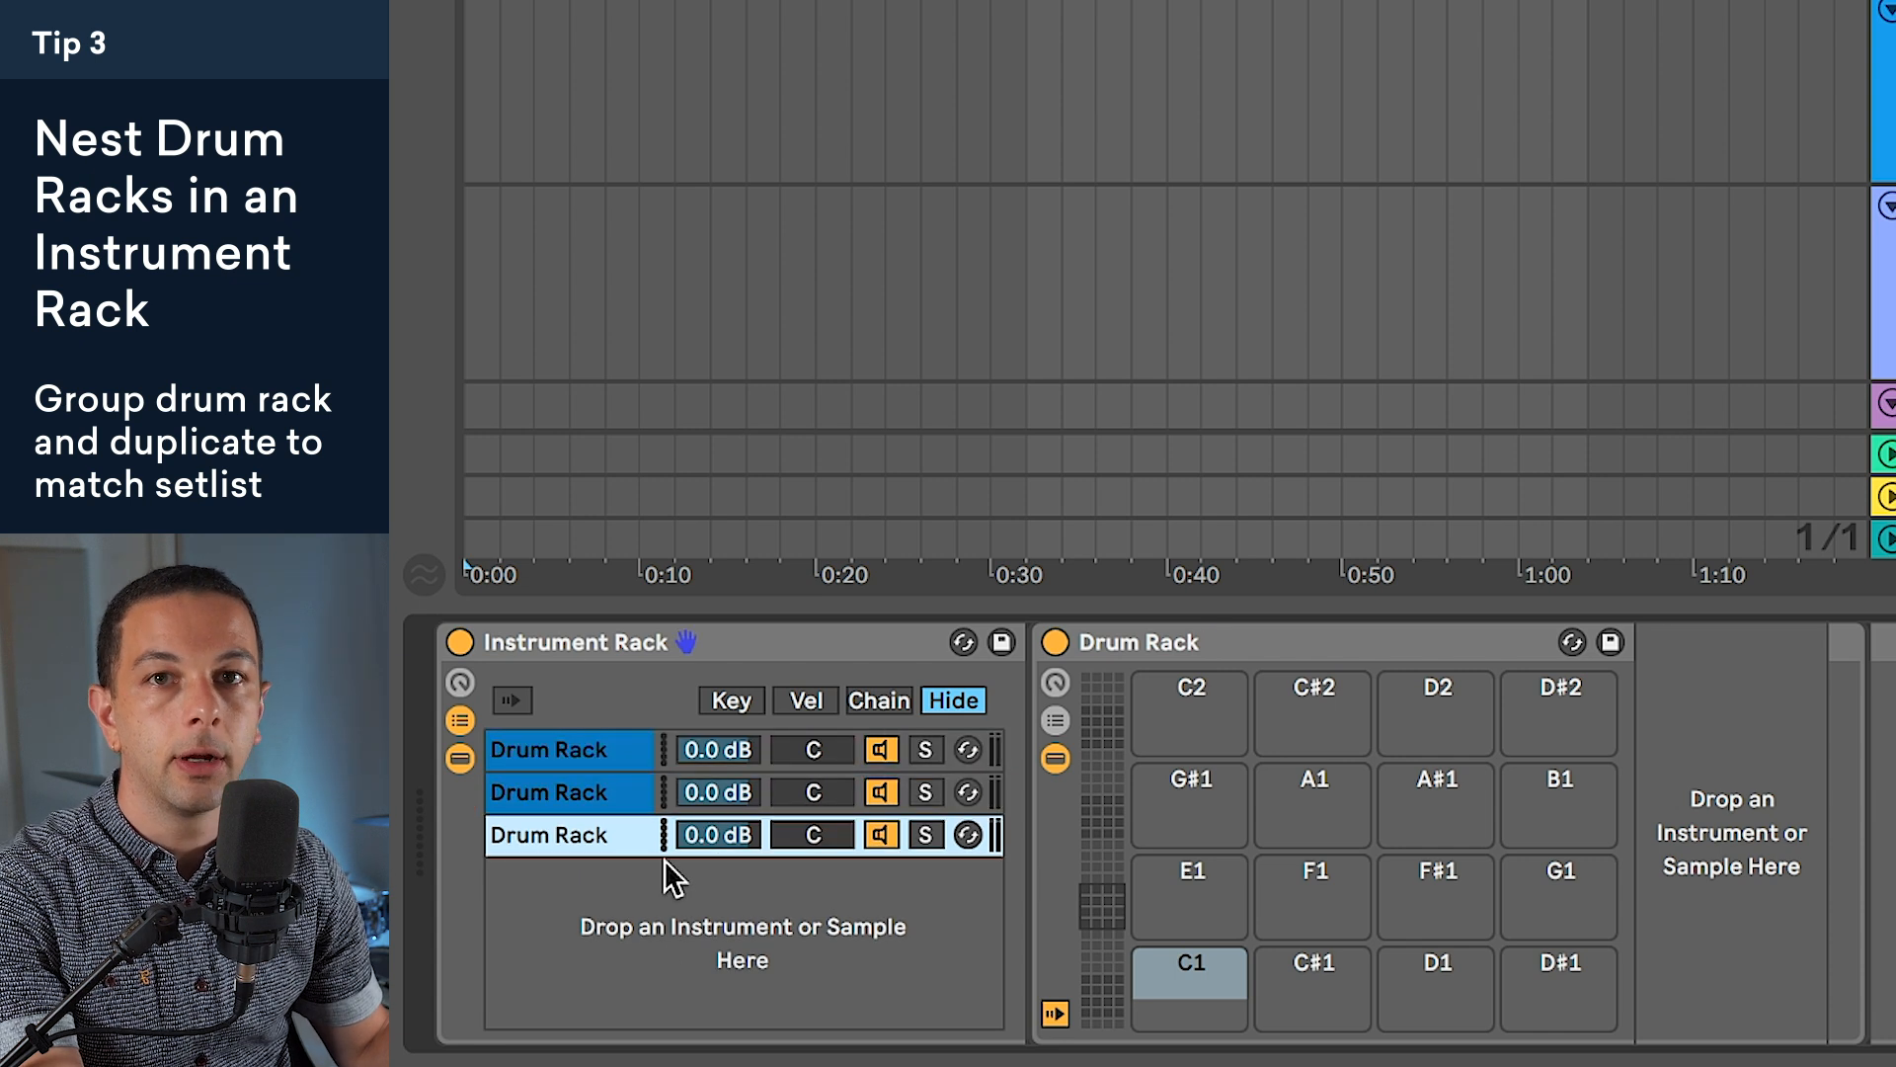
# Step: Rename the three Instrument Rack chains as Song 1, Song 2 and Song 3
pyautogui.click(628, 753)
pyautogui.hotkey('ctrl', 'r')
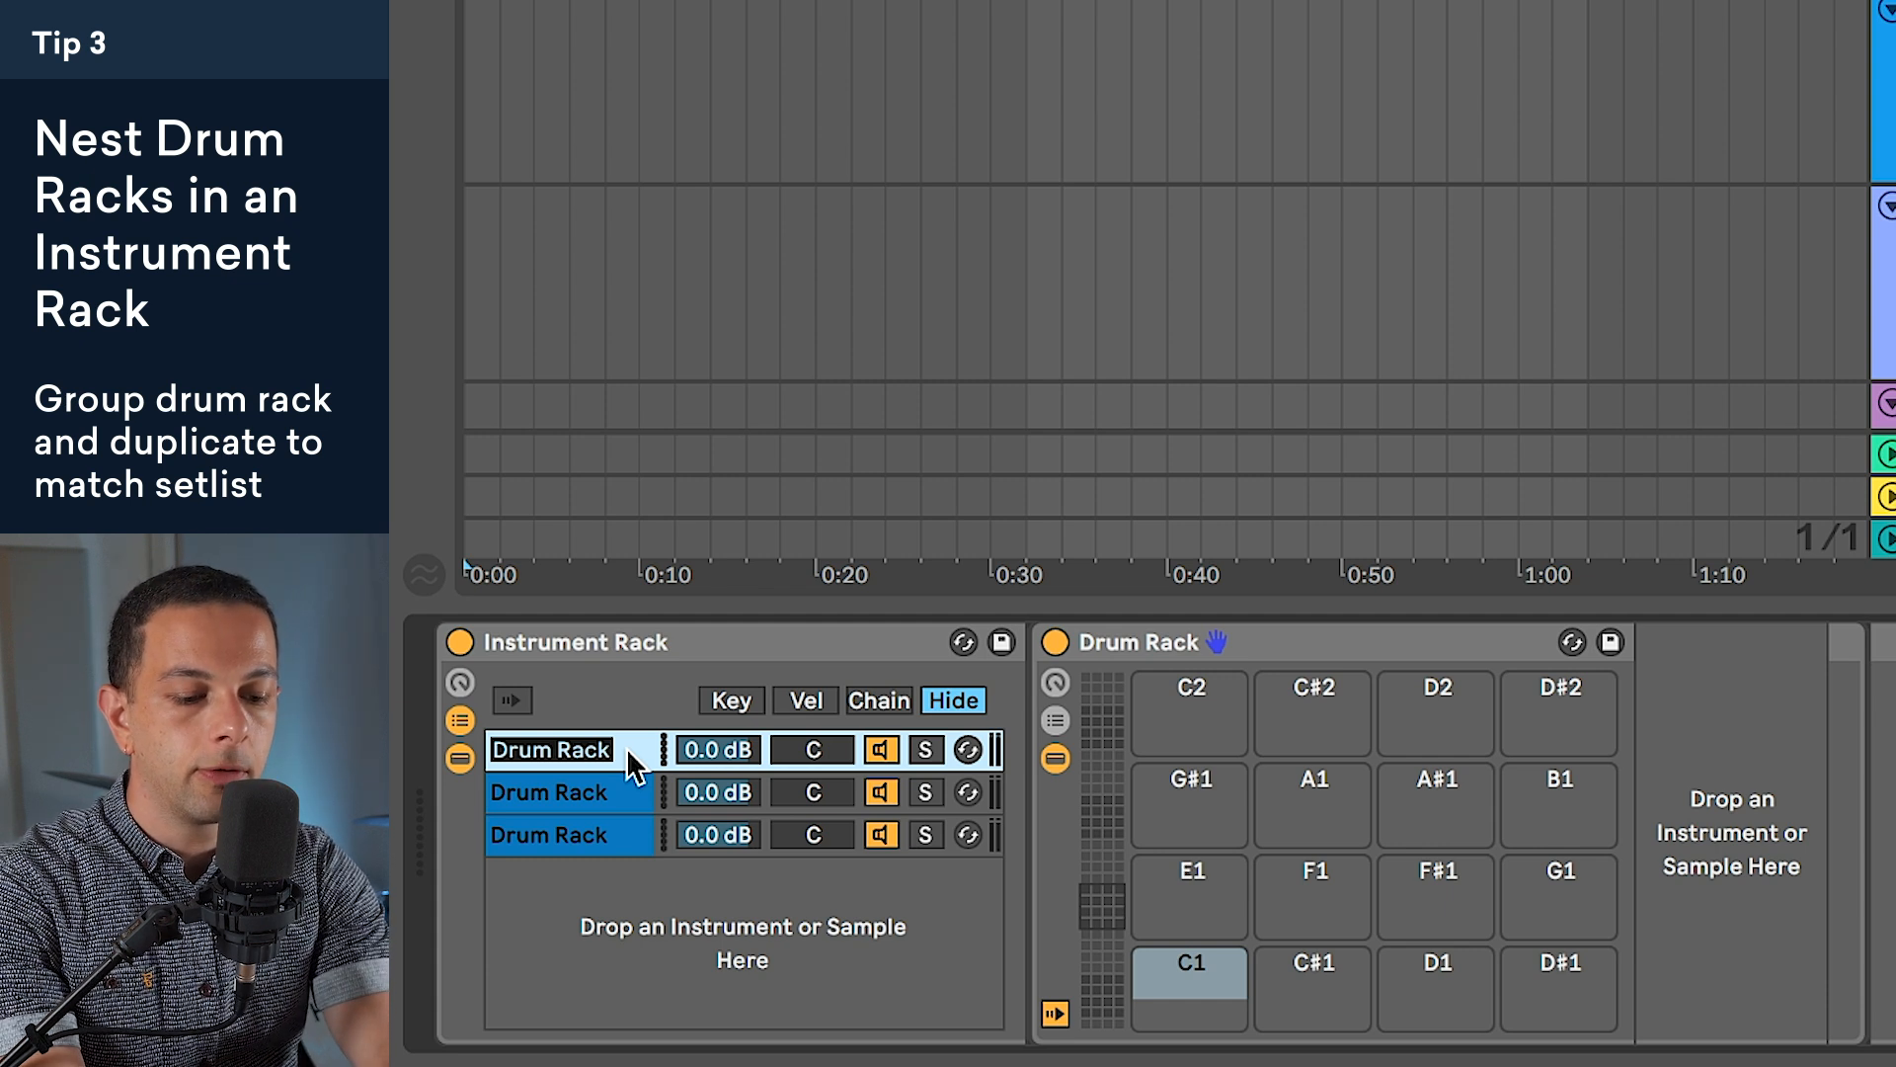
pyautogui.write('Song 1')
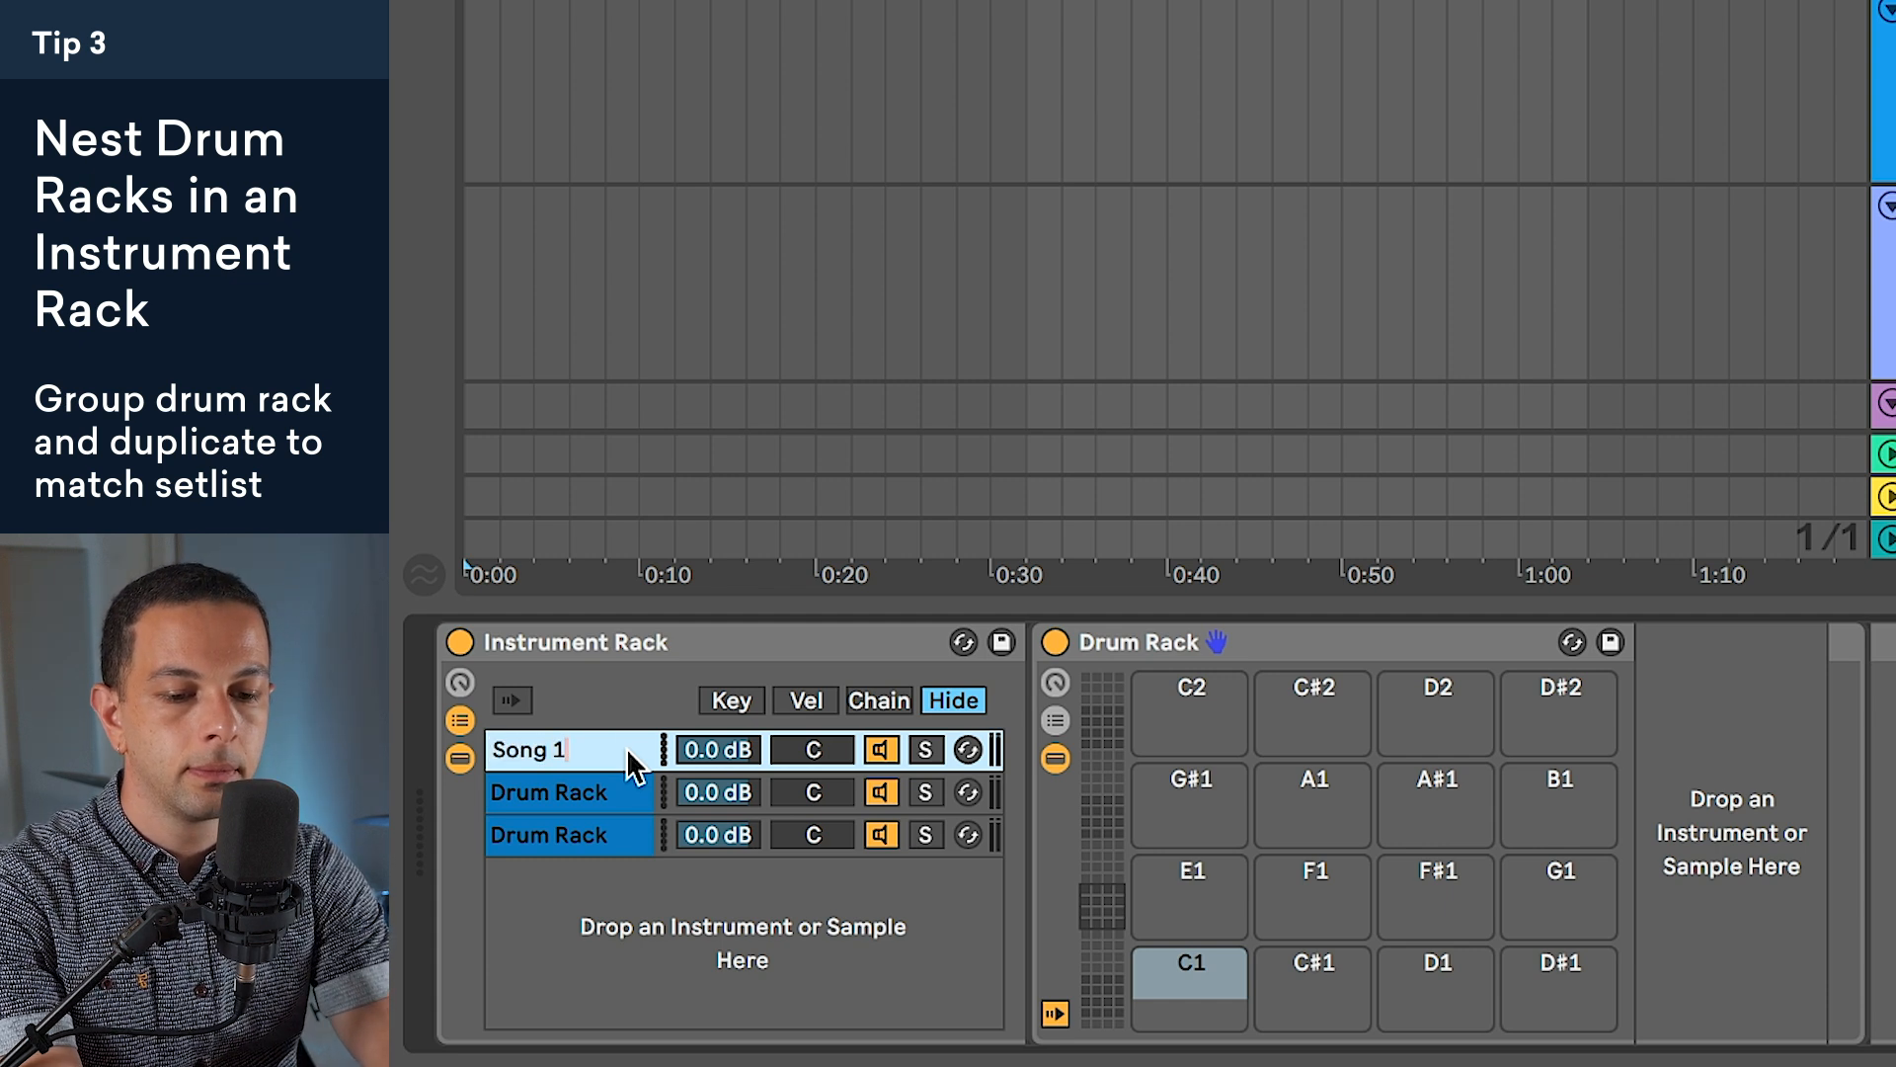
pyautogui.click(615, 792)
pyautogui.hotkey('ctrl', 'r')
pyautogui.write('Song 2')
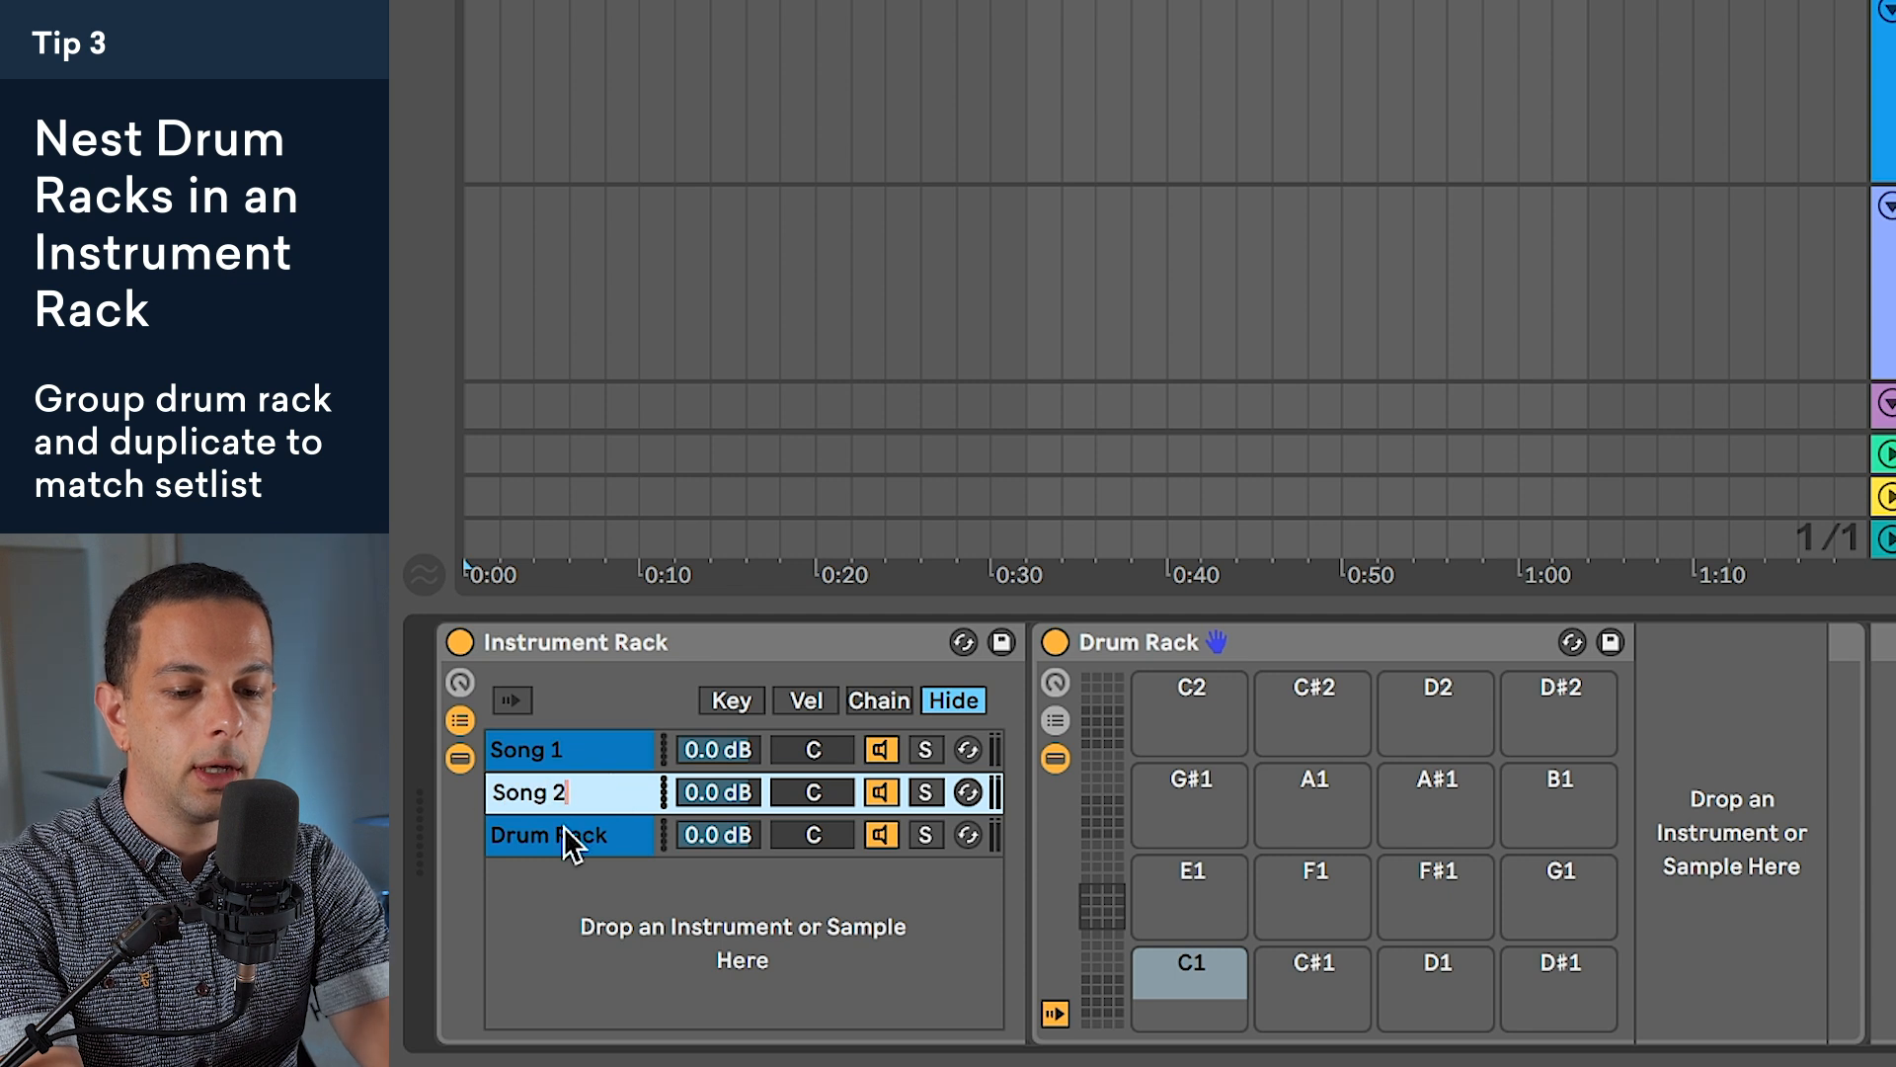
pyautogui.click(569, 836)
pyautogui.hotkey('ctrl', 'r')
pyautogui.write('Song 3')
pyautogui.press('Return')
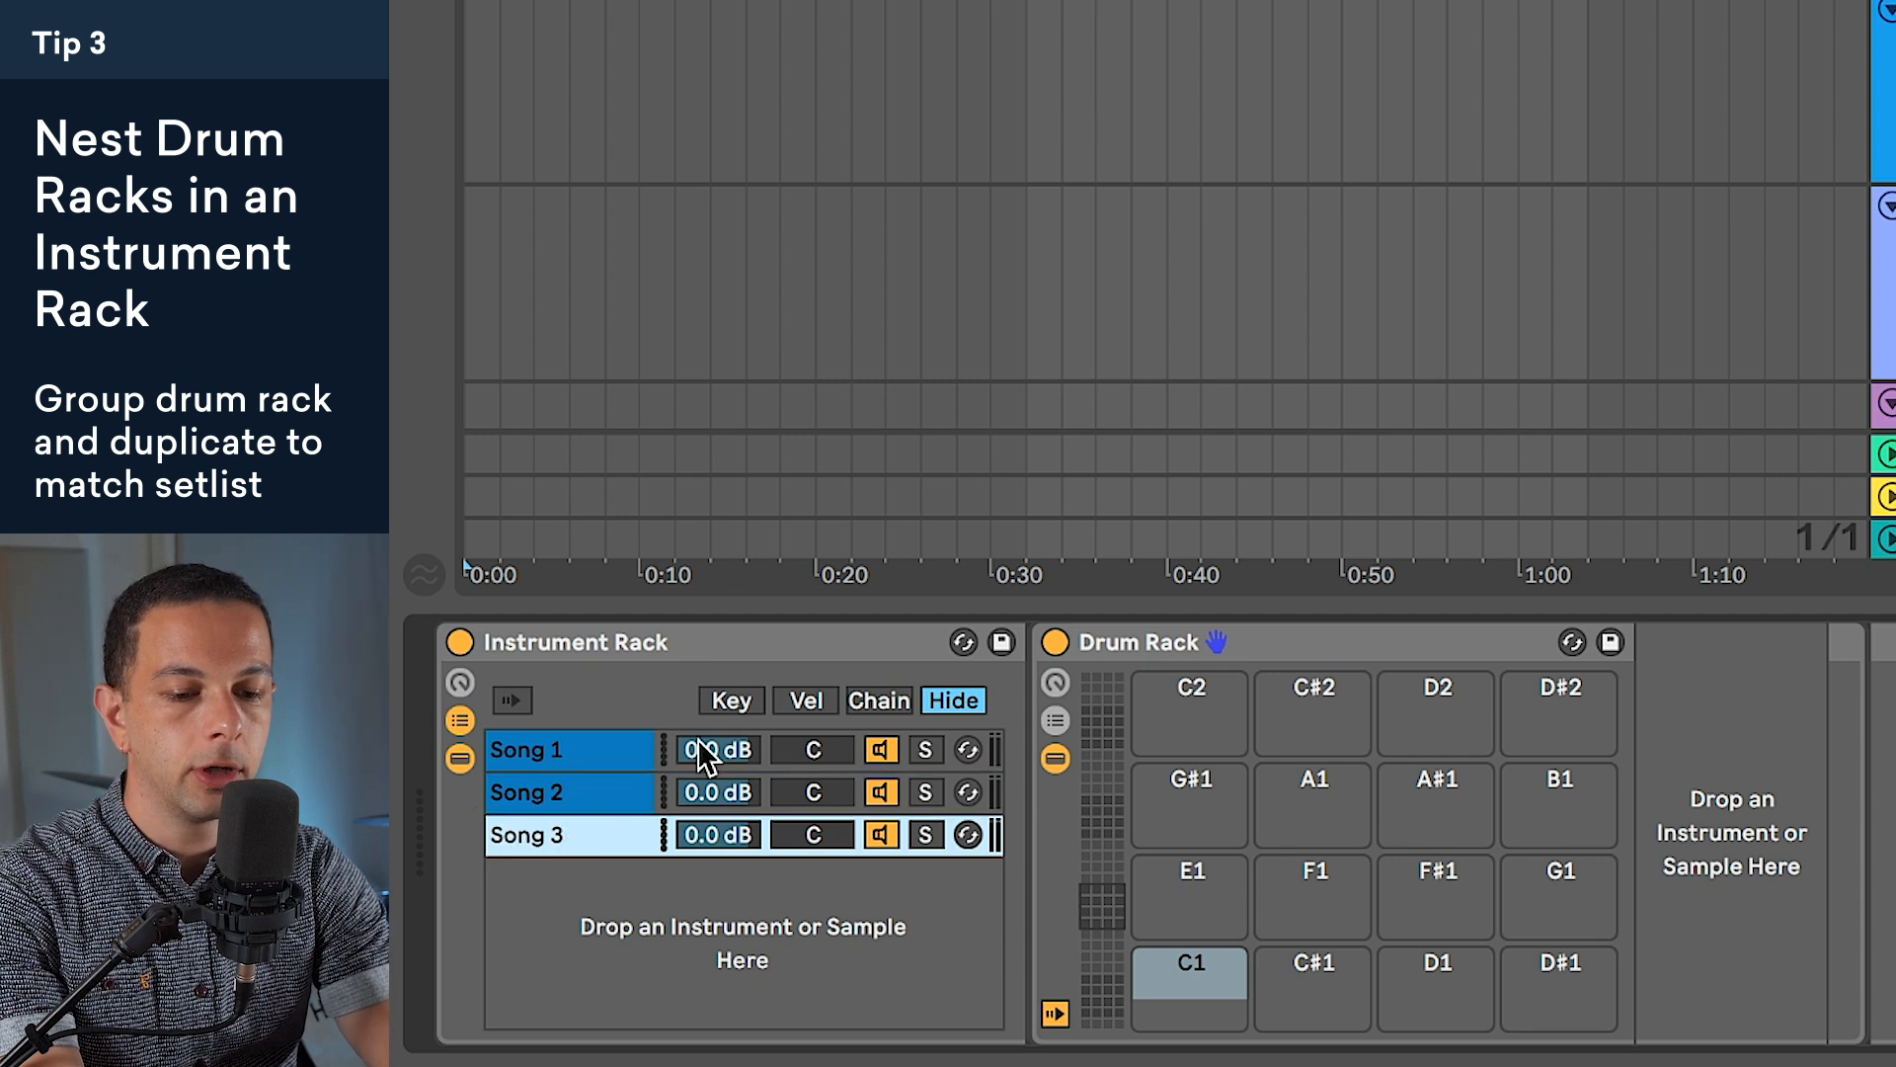
# Step: Rename the Drum Racks inside the chains Song 1, Song 2 and Song 3 to match their chains
pyautogui.keyDown('shift'); pyautogui.click(642, 763); pyautogui.keyUp('shift')
pyautogui.doubleClick(1141, 648)
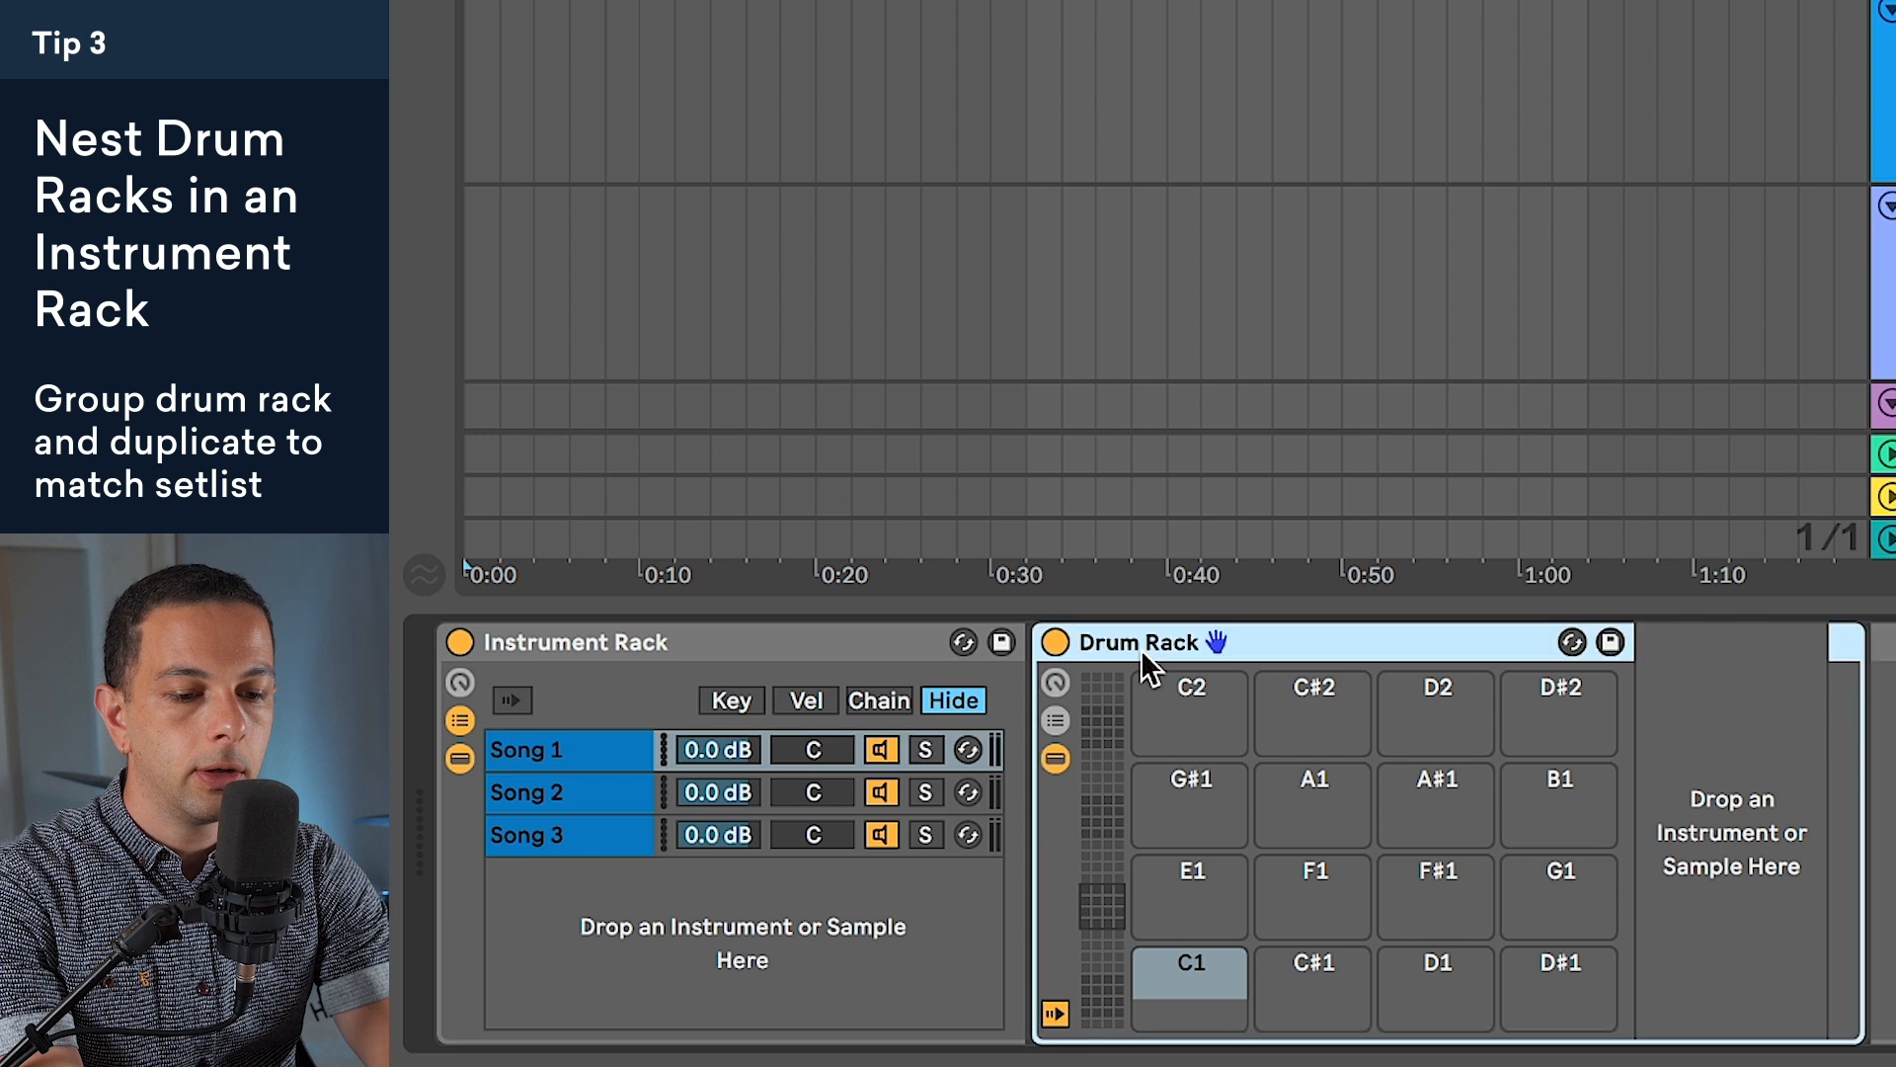
pyautogui.doubleClick(1064, 720)
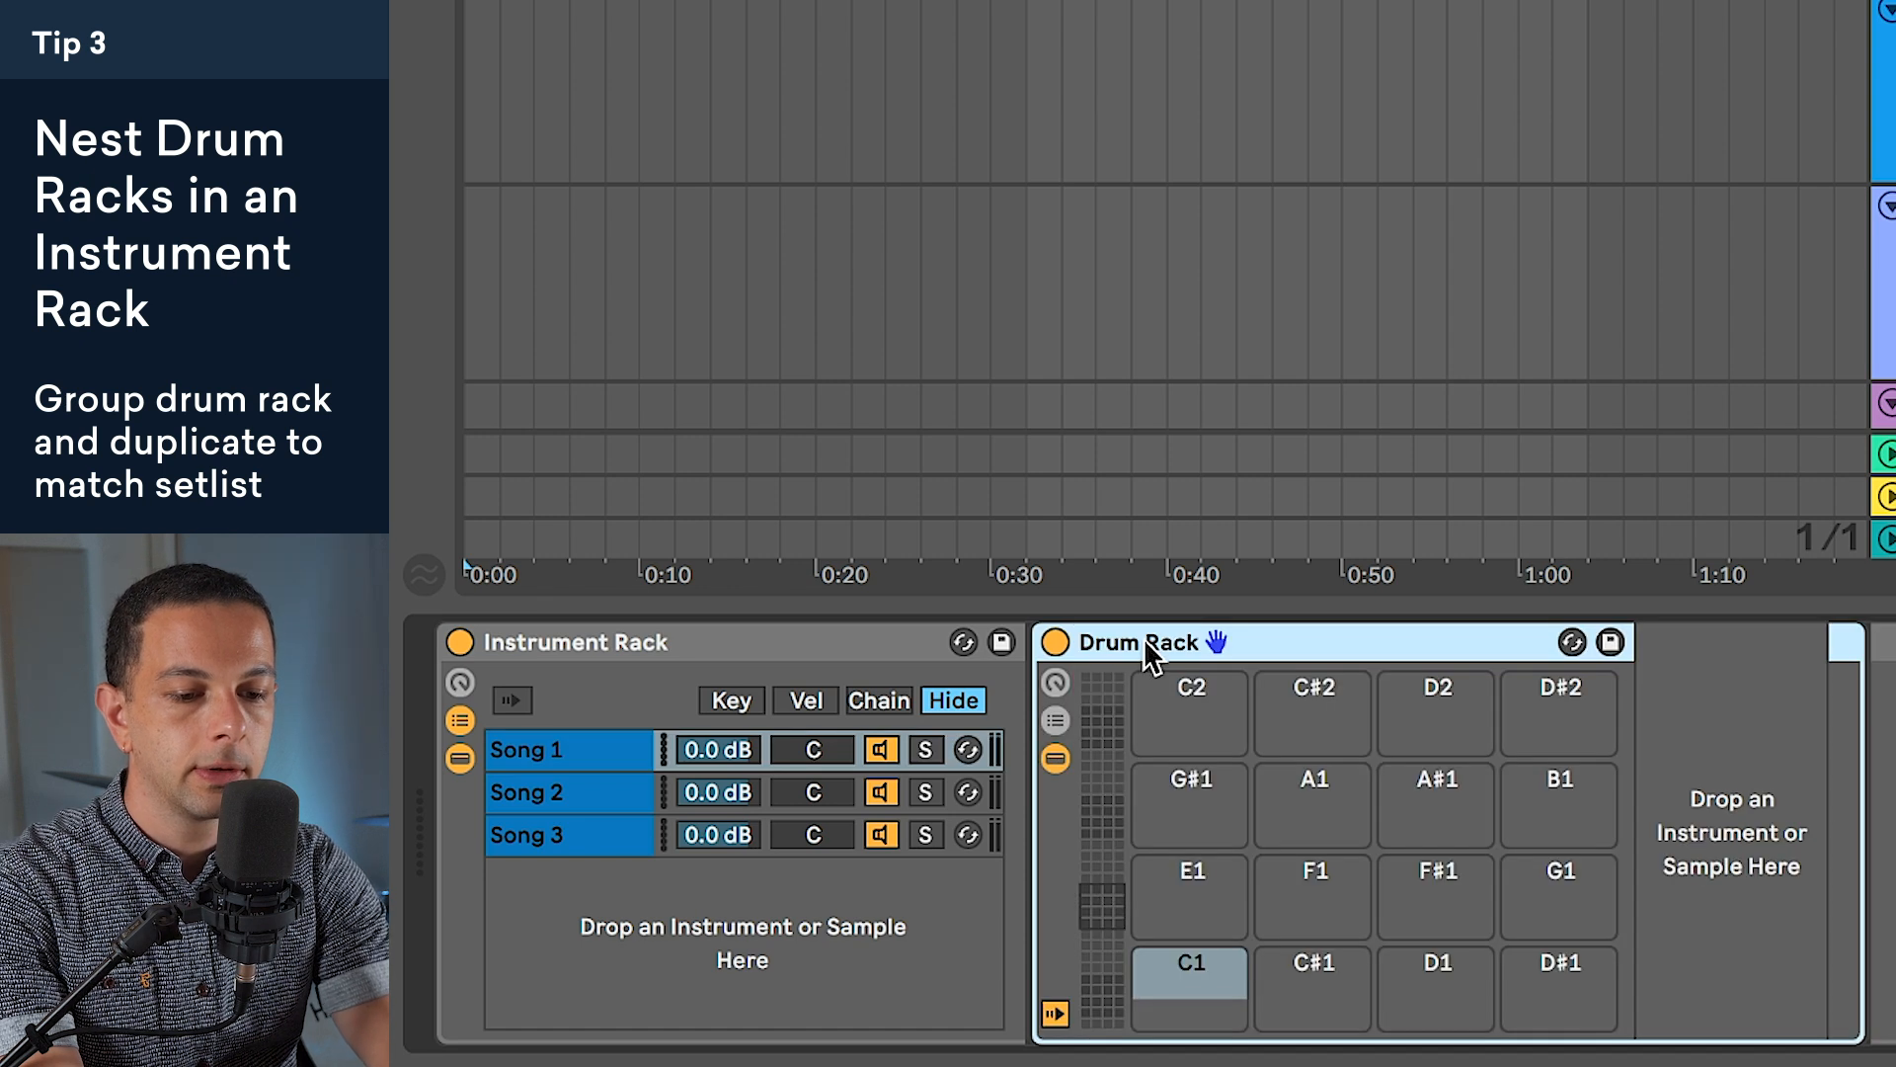
pyautogui.hotkey('ctrl', 'r')
pyautogui.write('S')
pyautogui.write('ong 1')
pyautogui.press('Return')
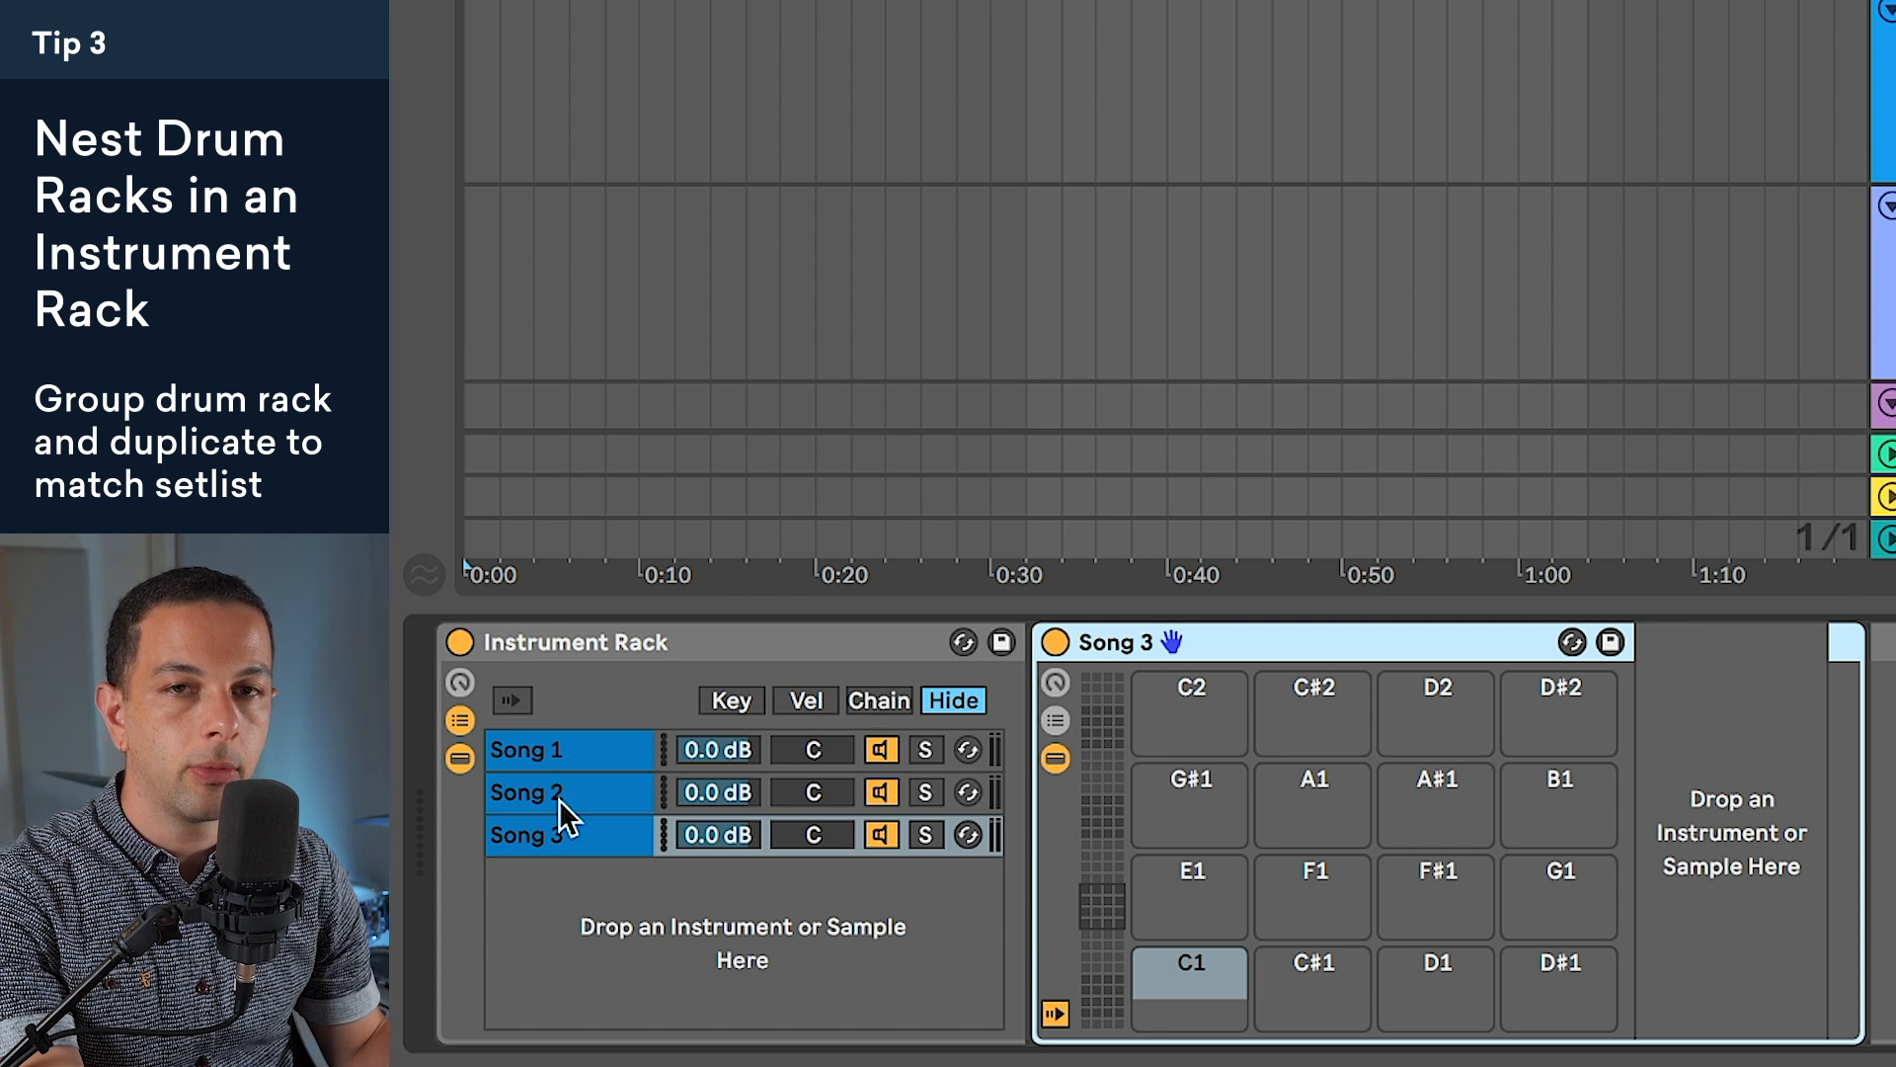
# Step: Set the chain zones to 1 for Song 1, 2 for Song 2 and 3 for Song 3, with the Chain Selector at 1
pyautogui.click(875, 701)
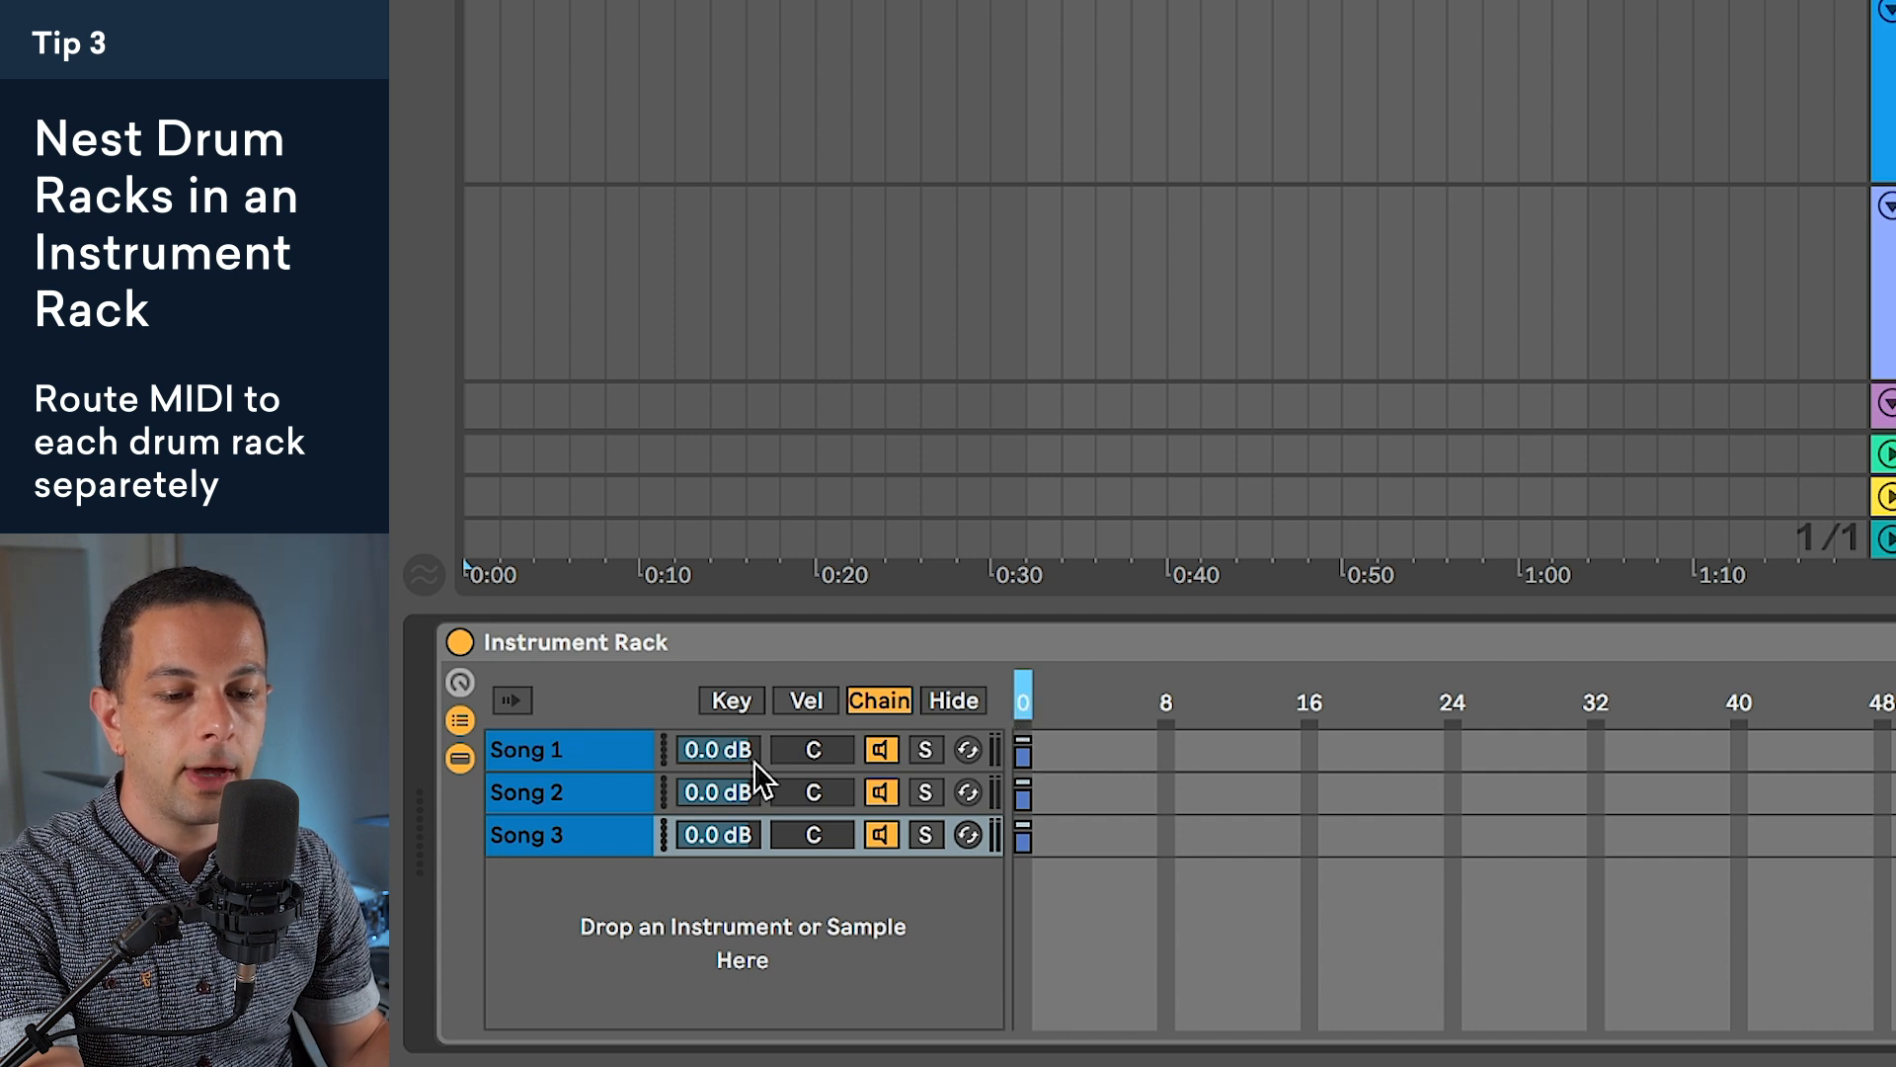
pyautogui.click(926, 700)
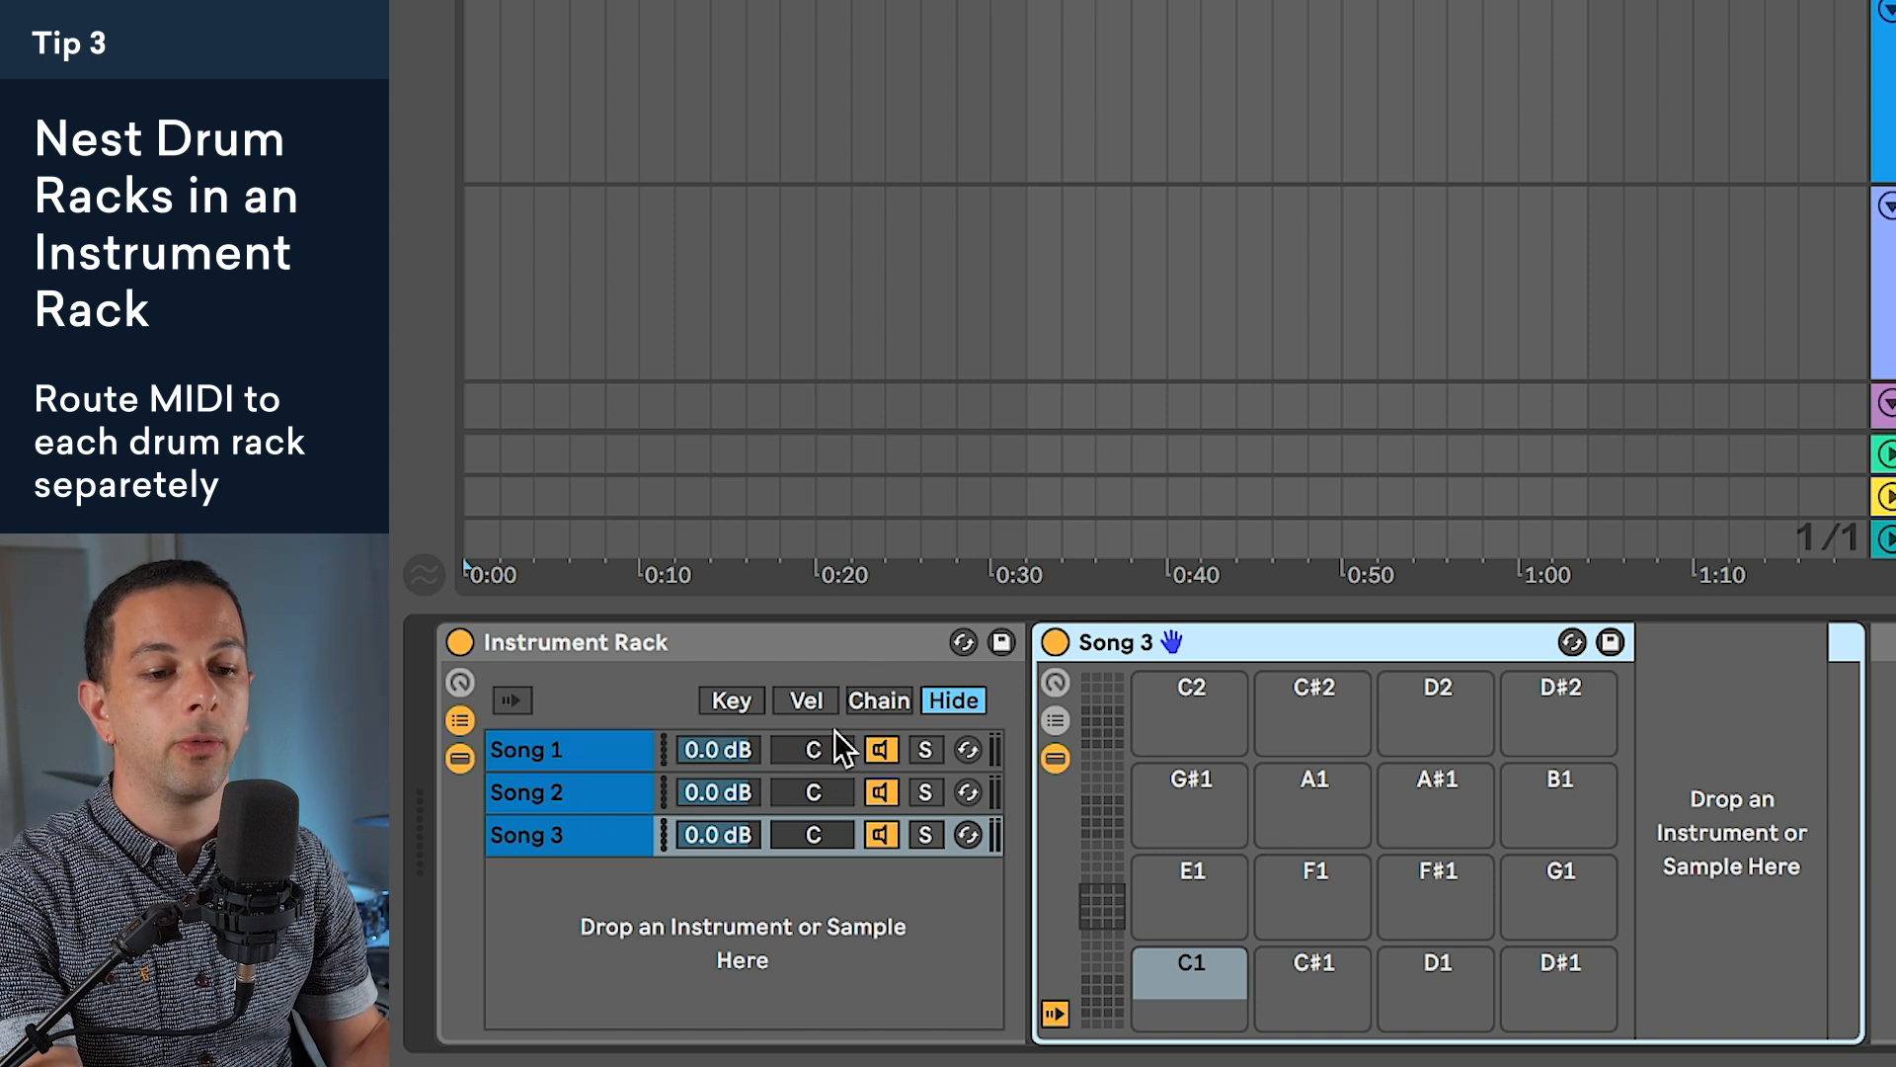
pyautogui.click(879, 700)
pyautogui.click(1037, 750)
pyautogui.moveTo(1026, 791); pyautogui.dragTo(1078, 835)
pyautogui.click(1027, 837)
pyautogui.moveTo(1043, 703); pyautogui.dragTo(1066, 705)
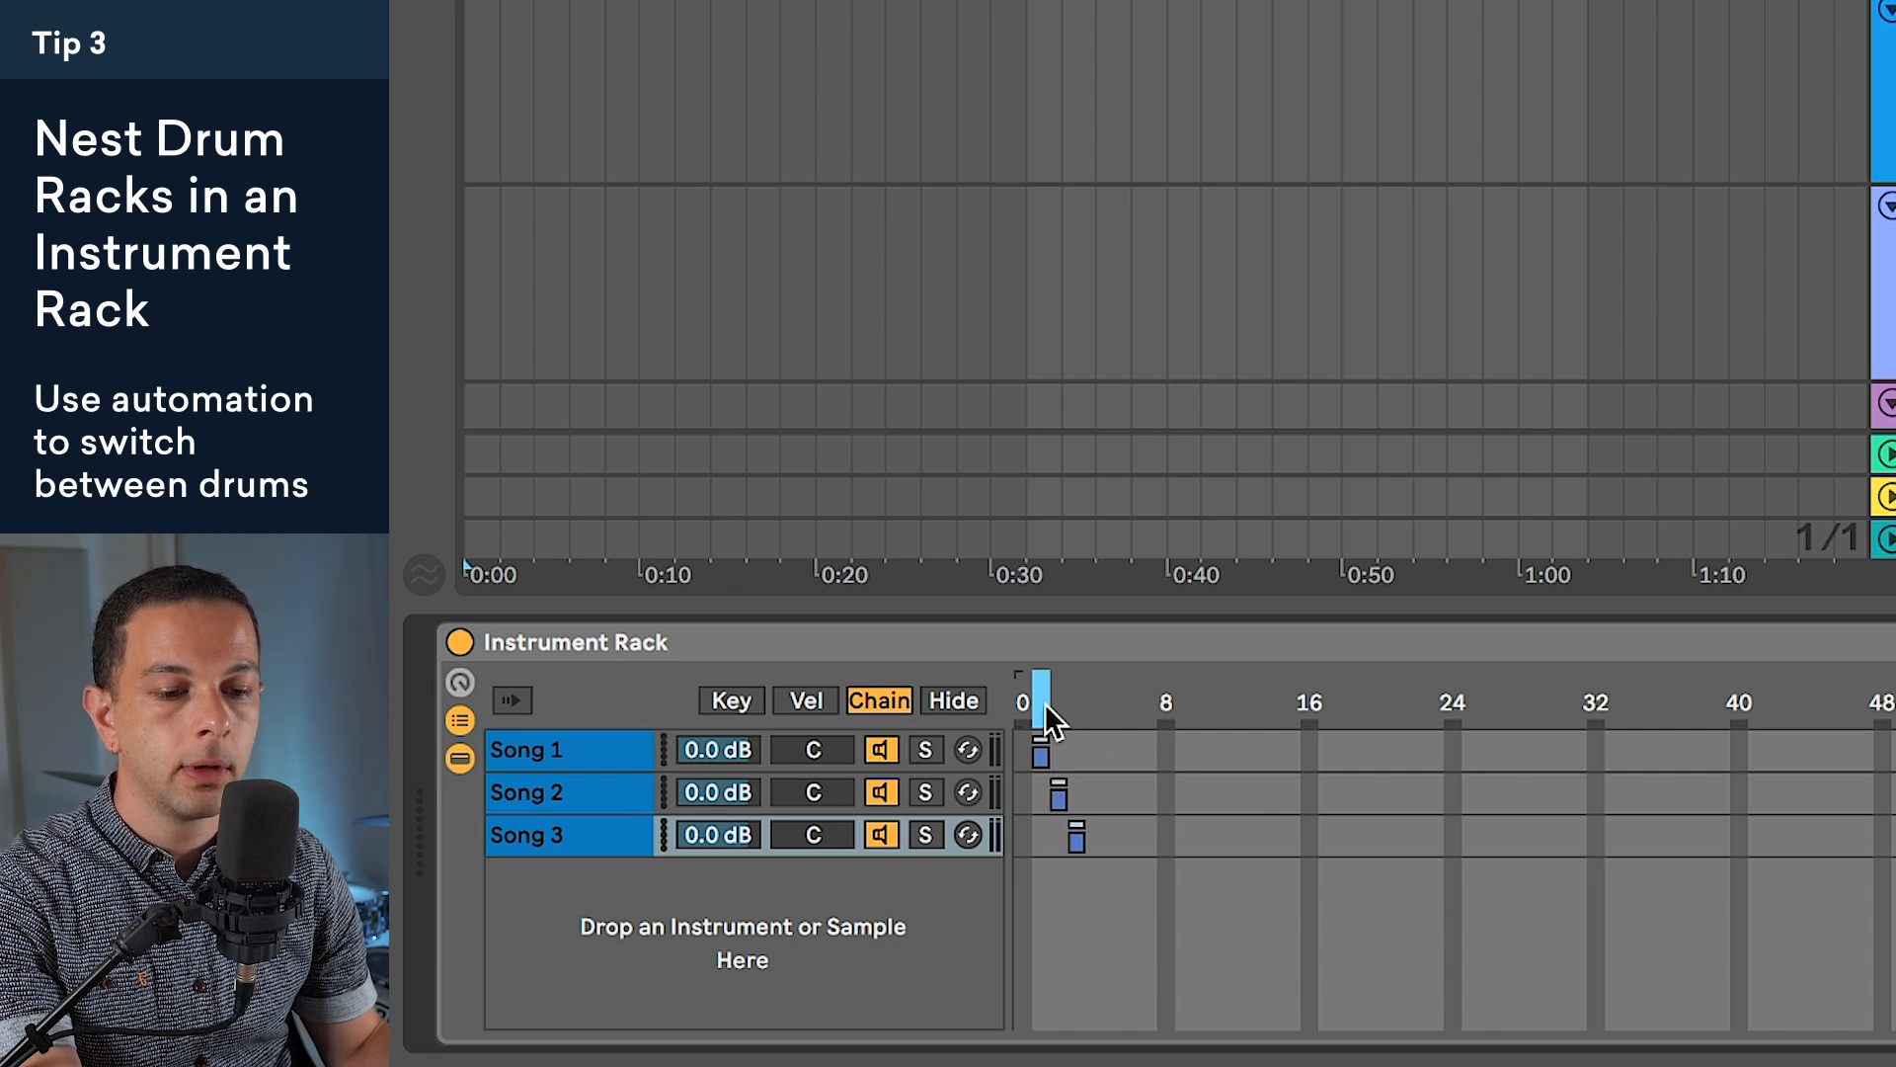
# Step: Show the Chain Selector automation in its own new lane, make that lane taller and set the track's main lane to None
pyautogui.rightClick(1034, 697)
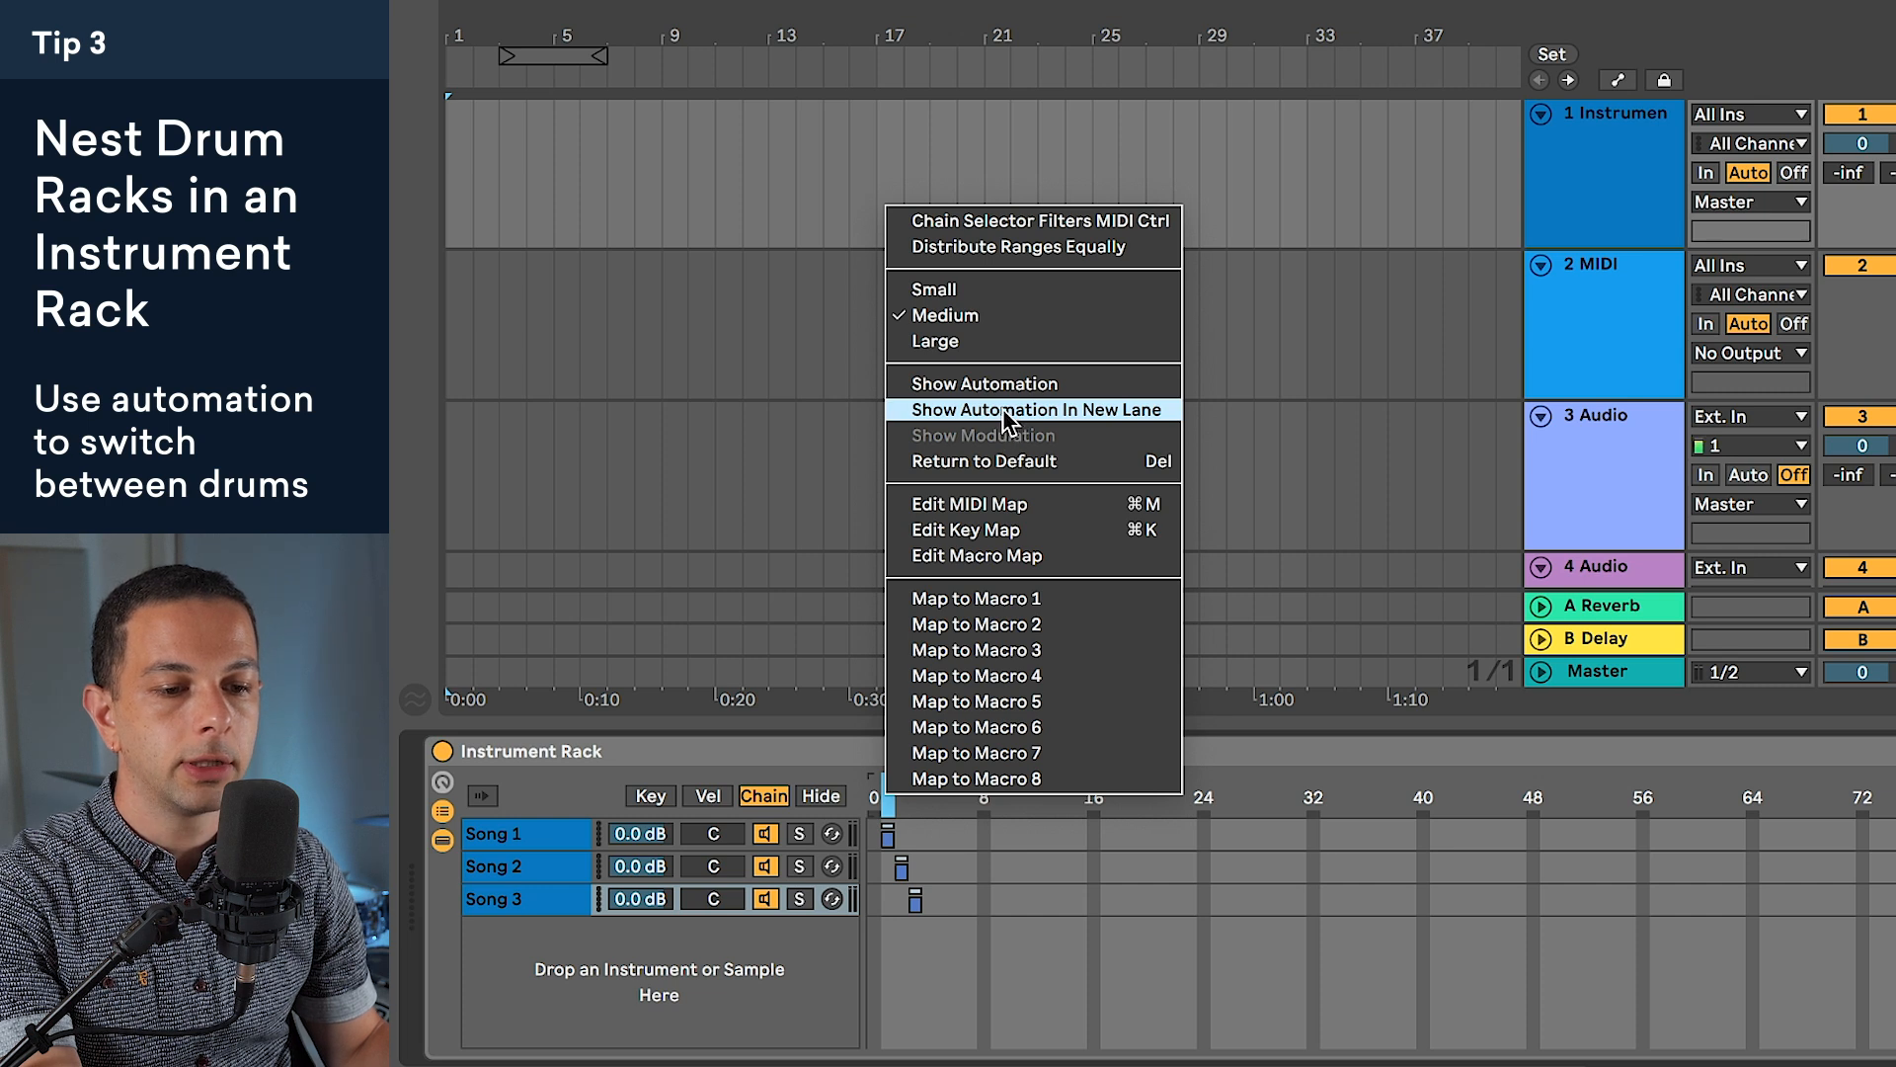
pyautogui.click(1003, 407)
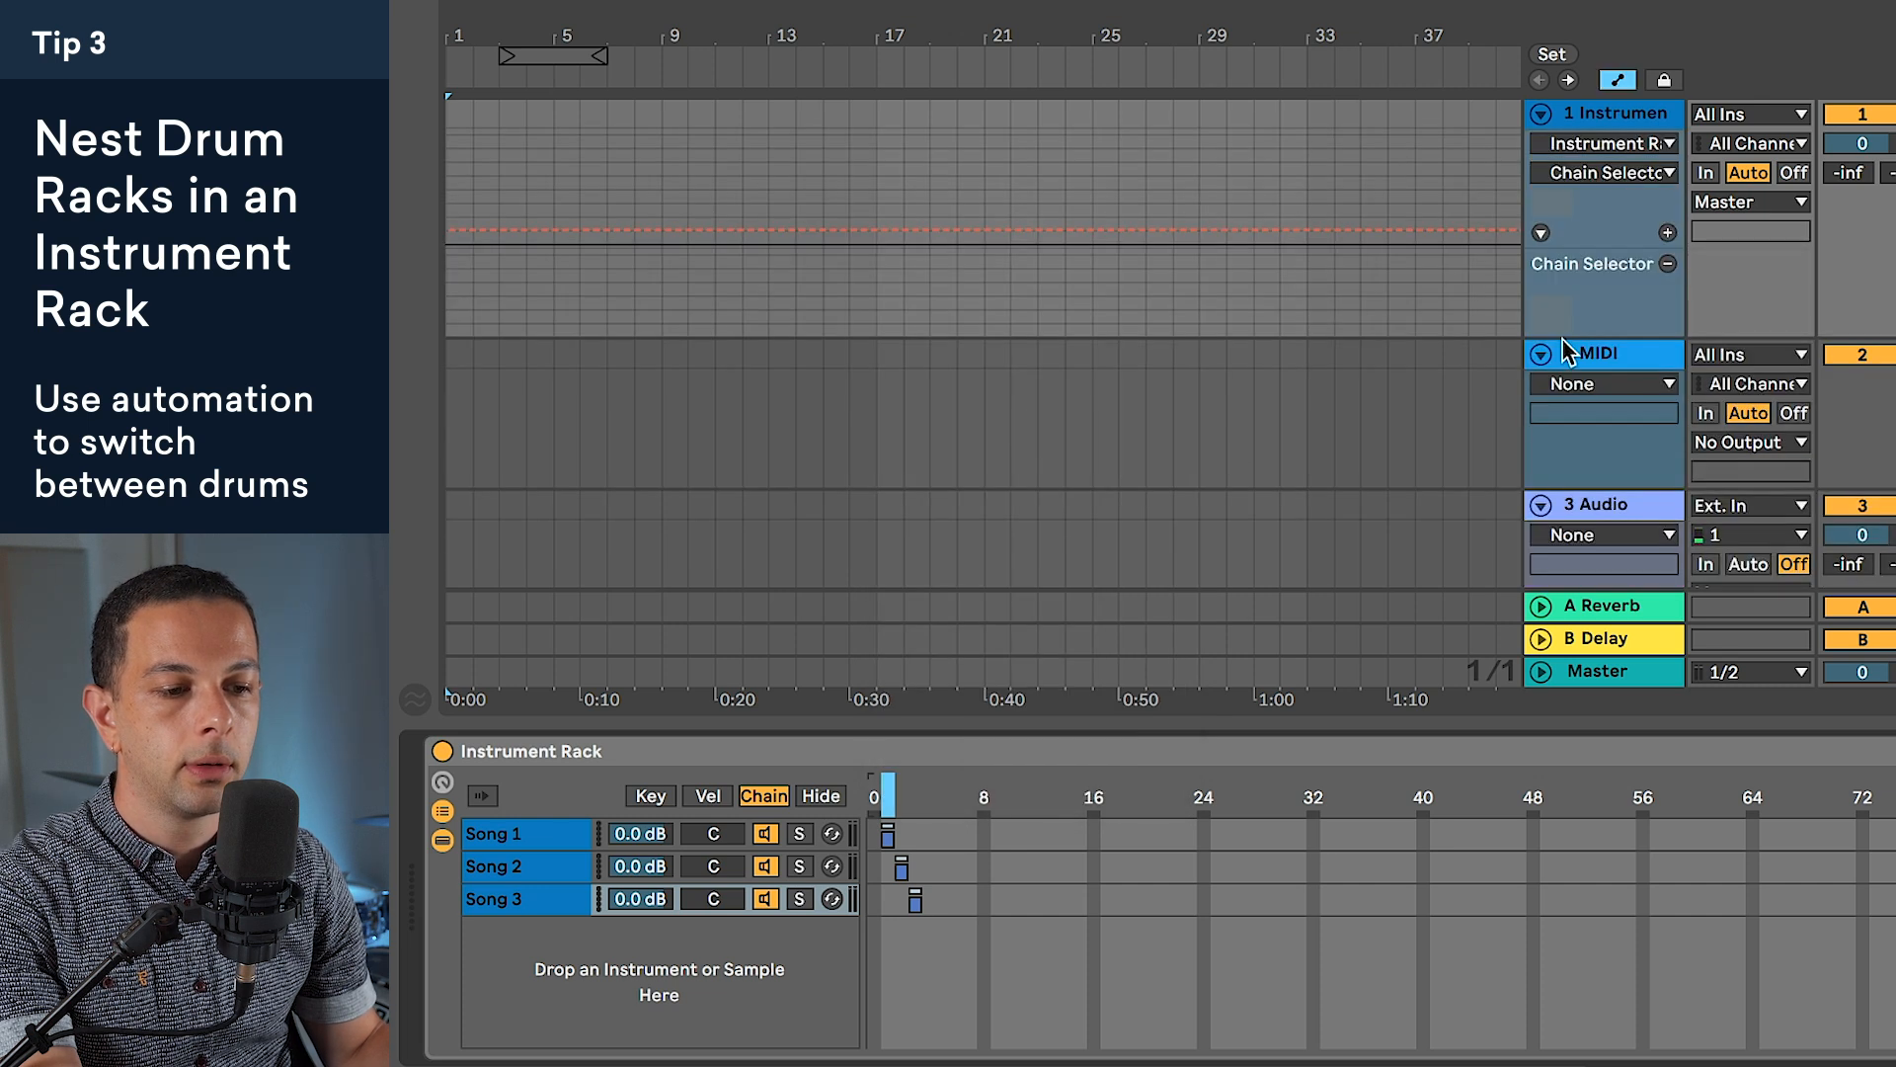
pyautogui.moveTo(1561, 338); pyautogui.dragTo(1547, 450)
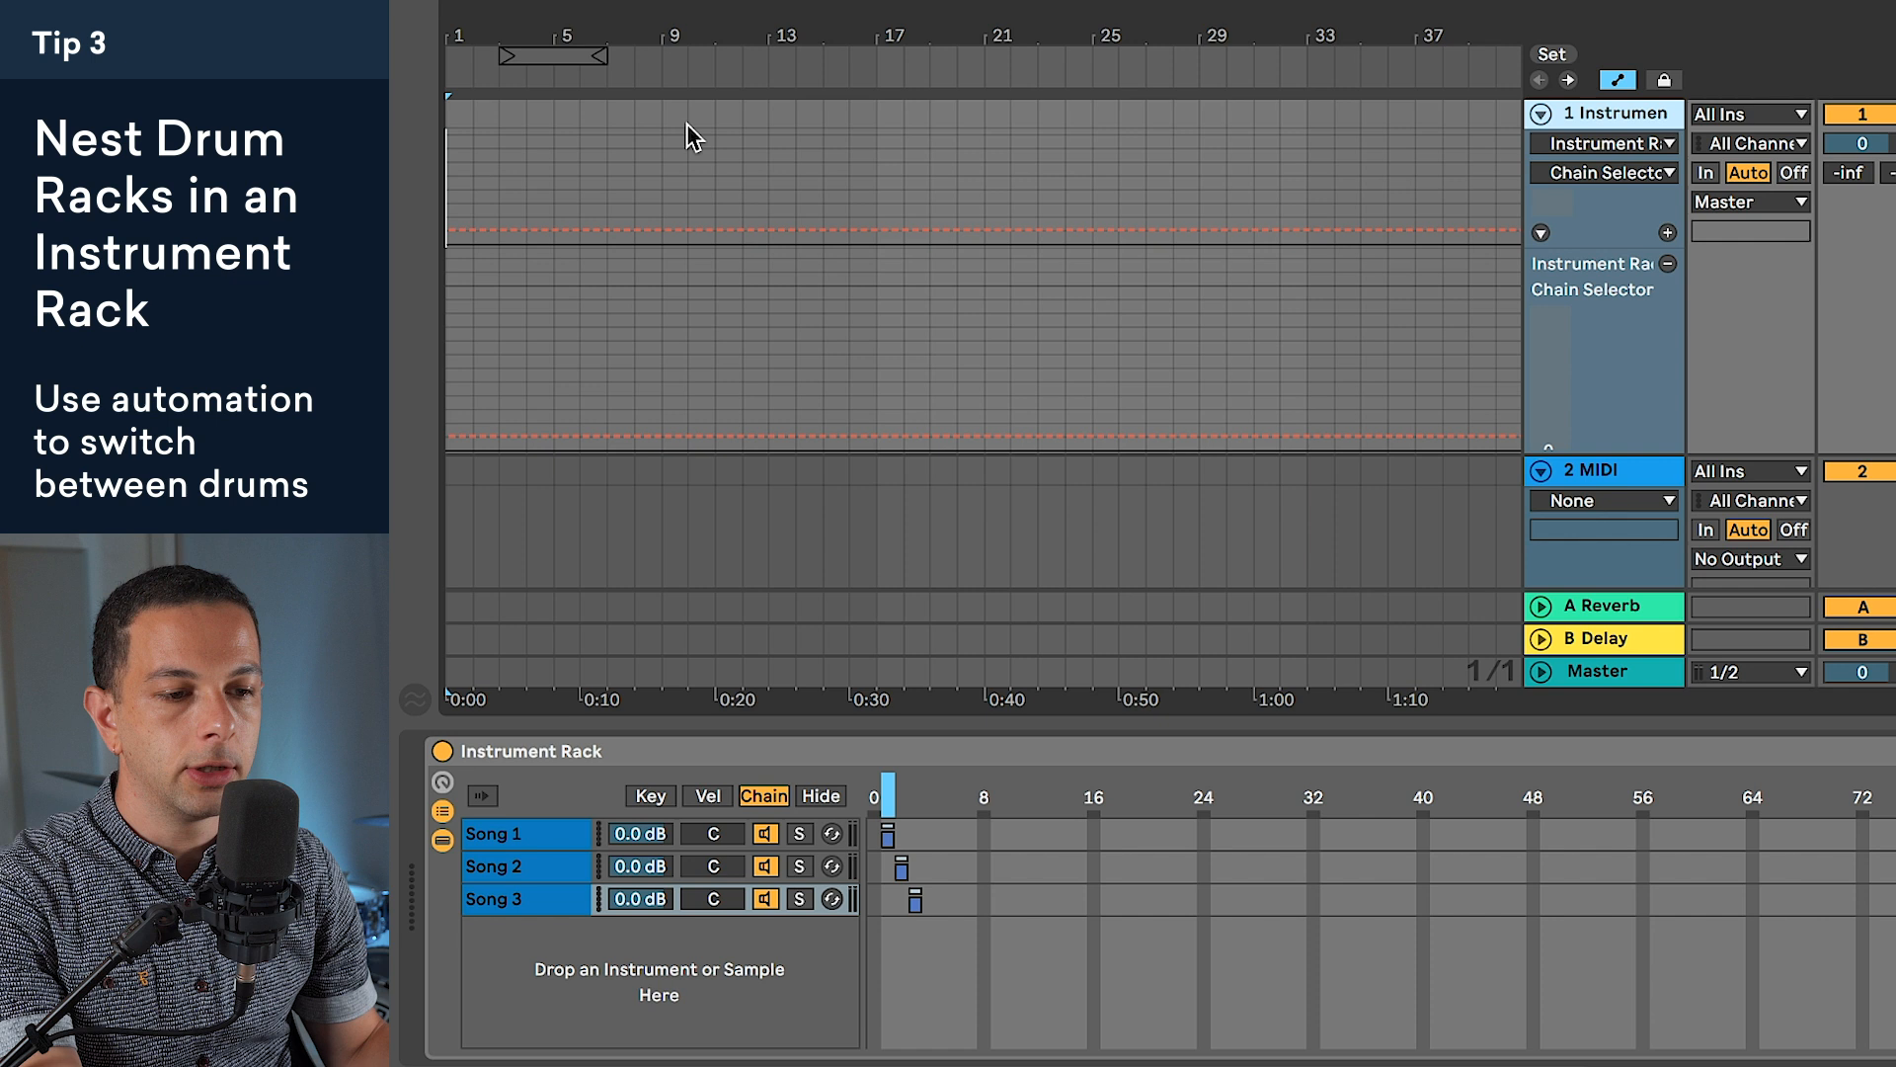
pyautogui.click(1630, 145)
pyautogui.click(1616, 162)
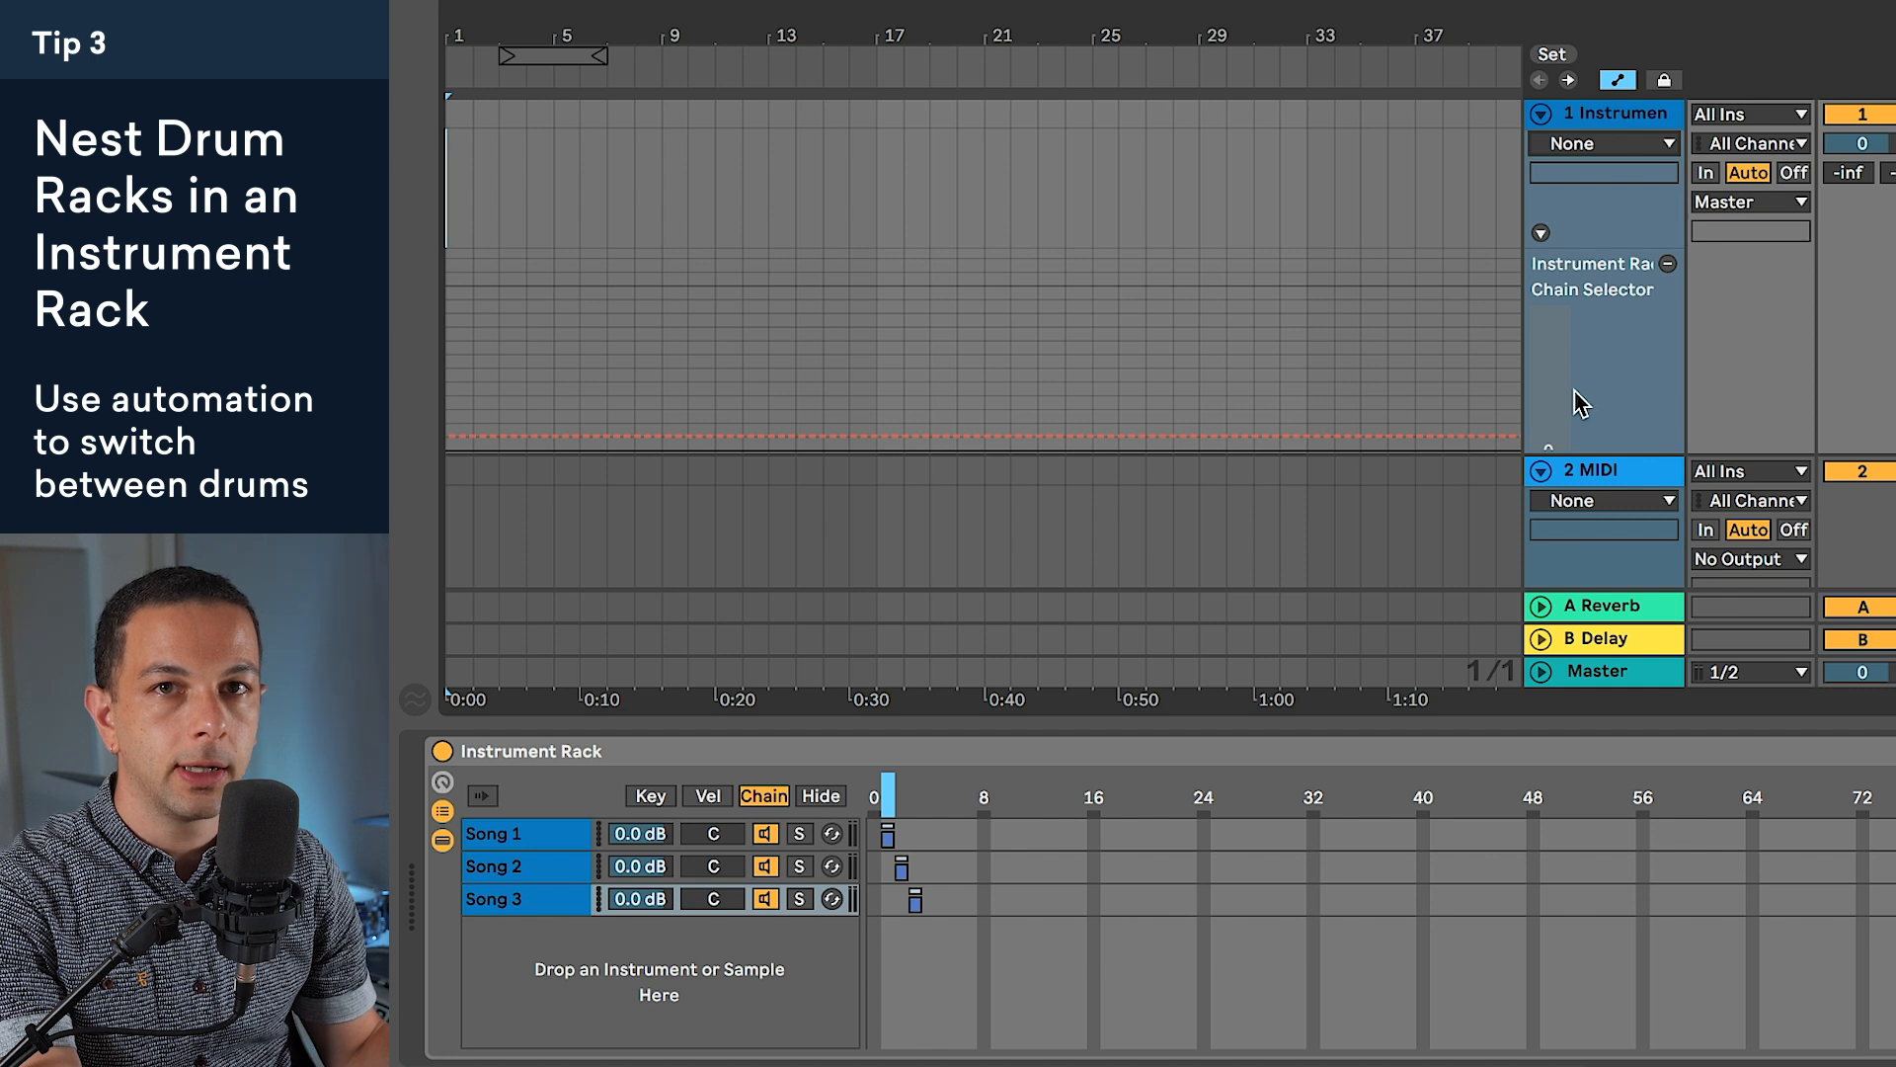
# Step: Add a locator at bar 1 of the arrangement and name it Song 1
pyautogui.moveTo(1380, 43); pyautogui.dragTo(1093, 32)
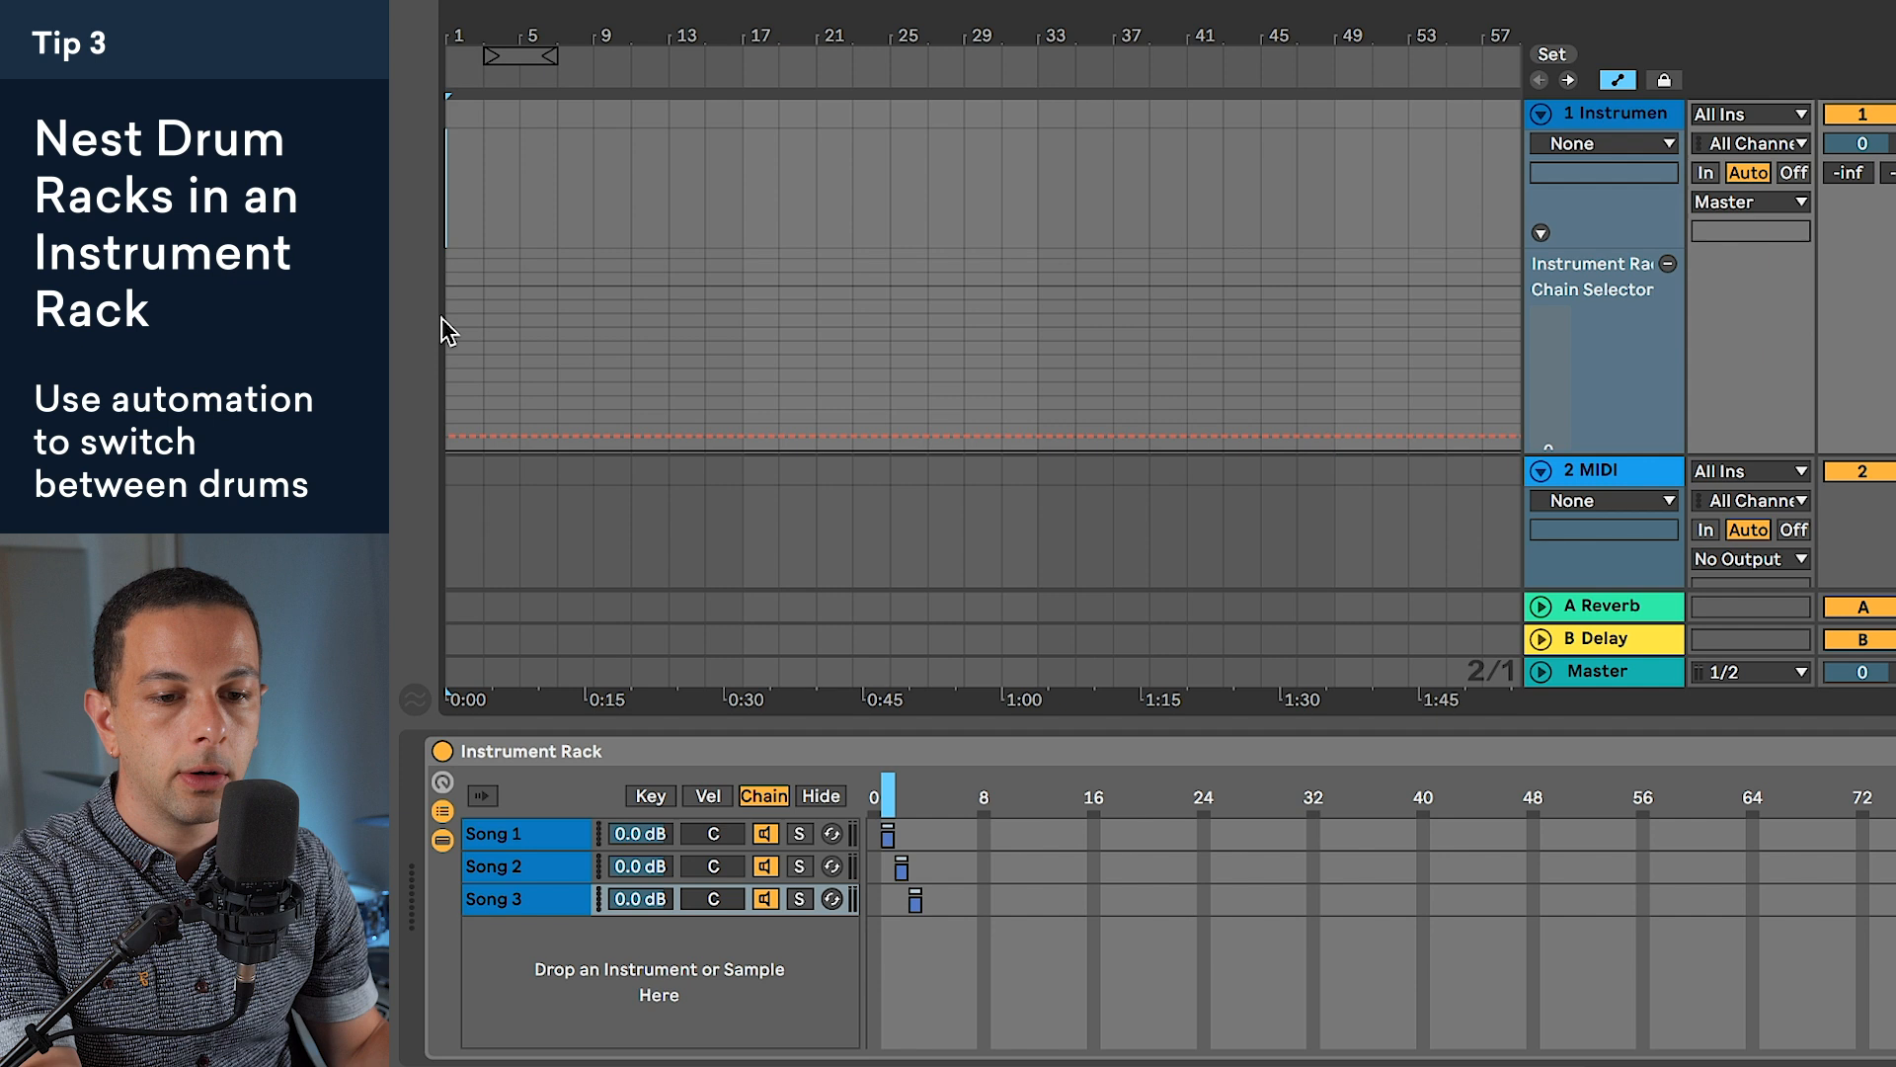
pyautogui.click(450, 316)
pyautogui.click(1554, 56)
pyautogui.click(446, 77)
pyautogui.press('super+r')
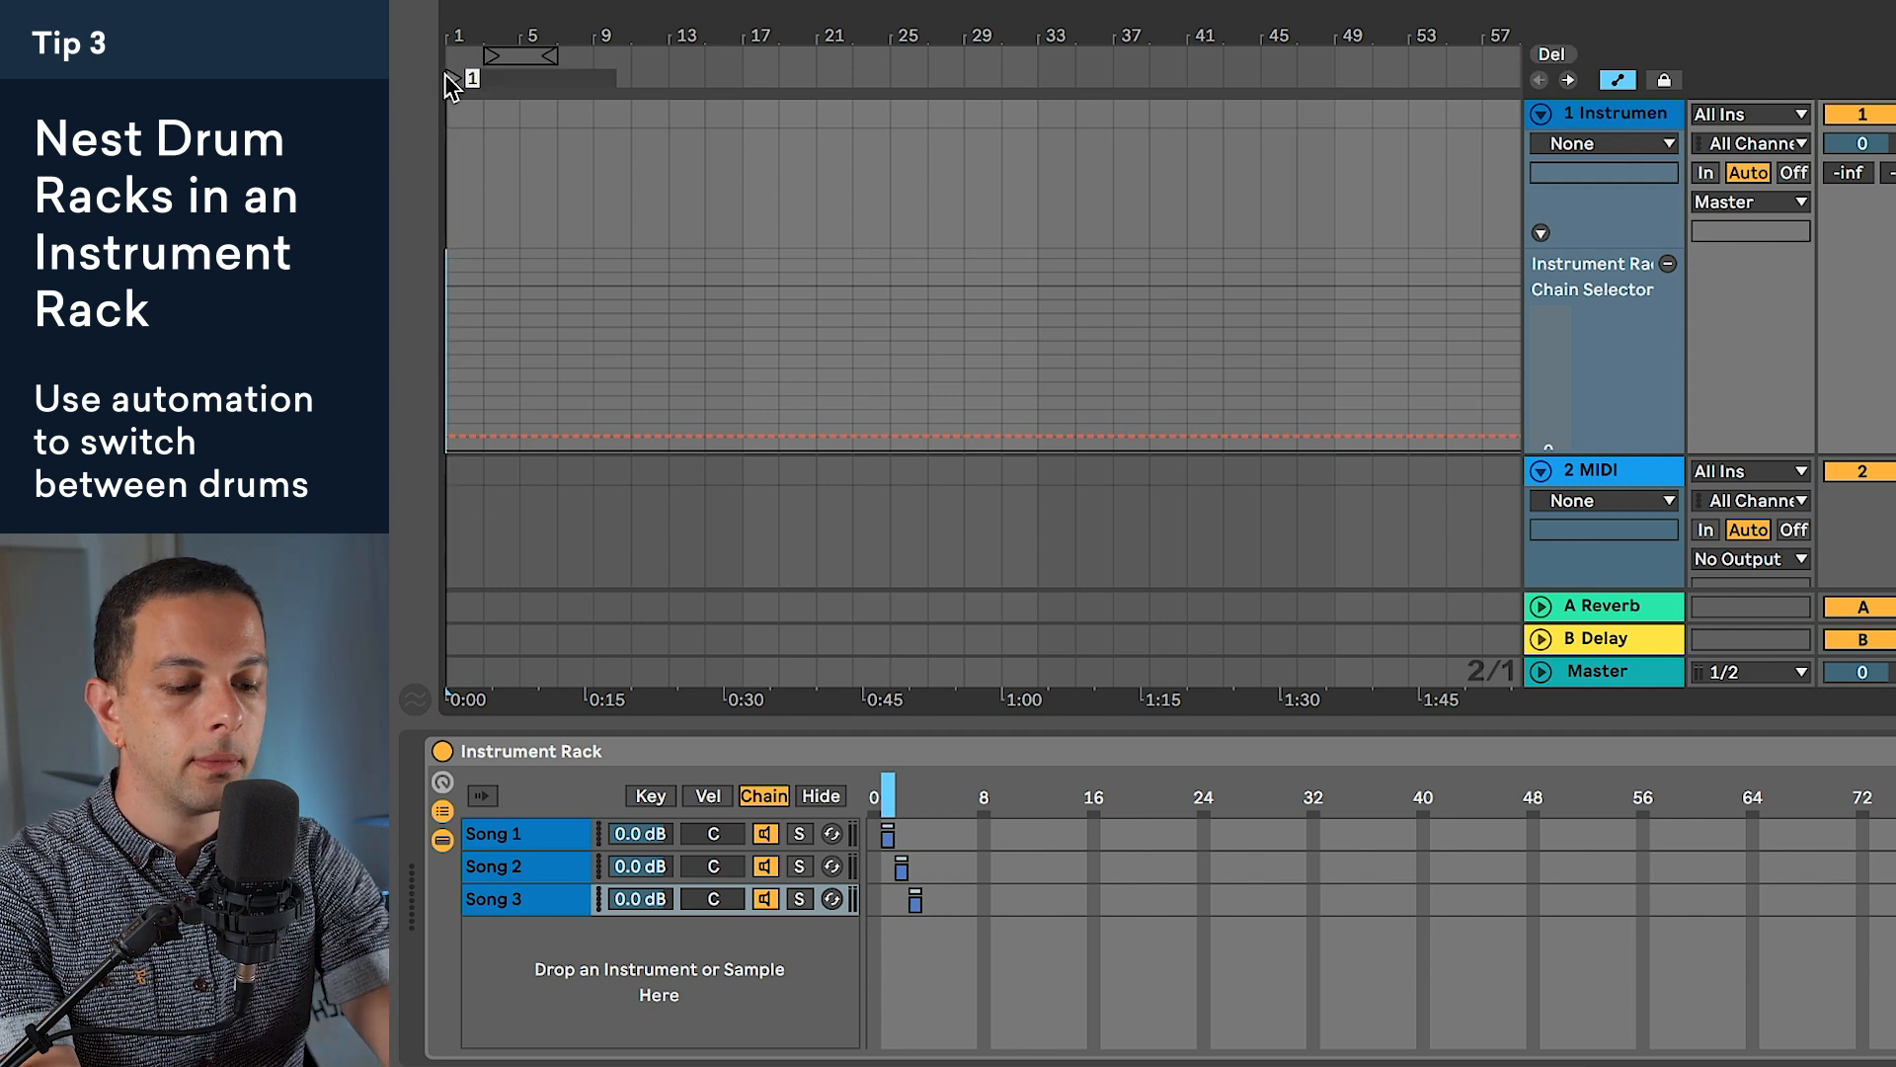
pyautogui.write('Song 1')
pyautogui.press('Return')
# Step: Add a locator at bar 25 and name it Song 2
pyautogui.click(890, 296)
pyautogui.click(1552, 54)
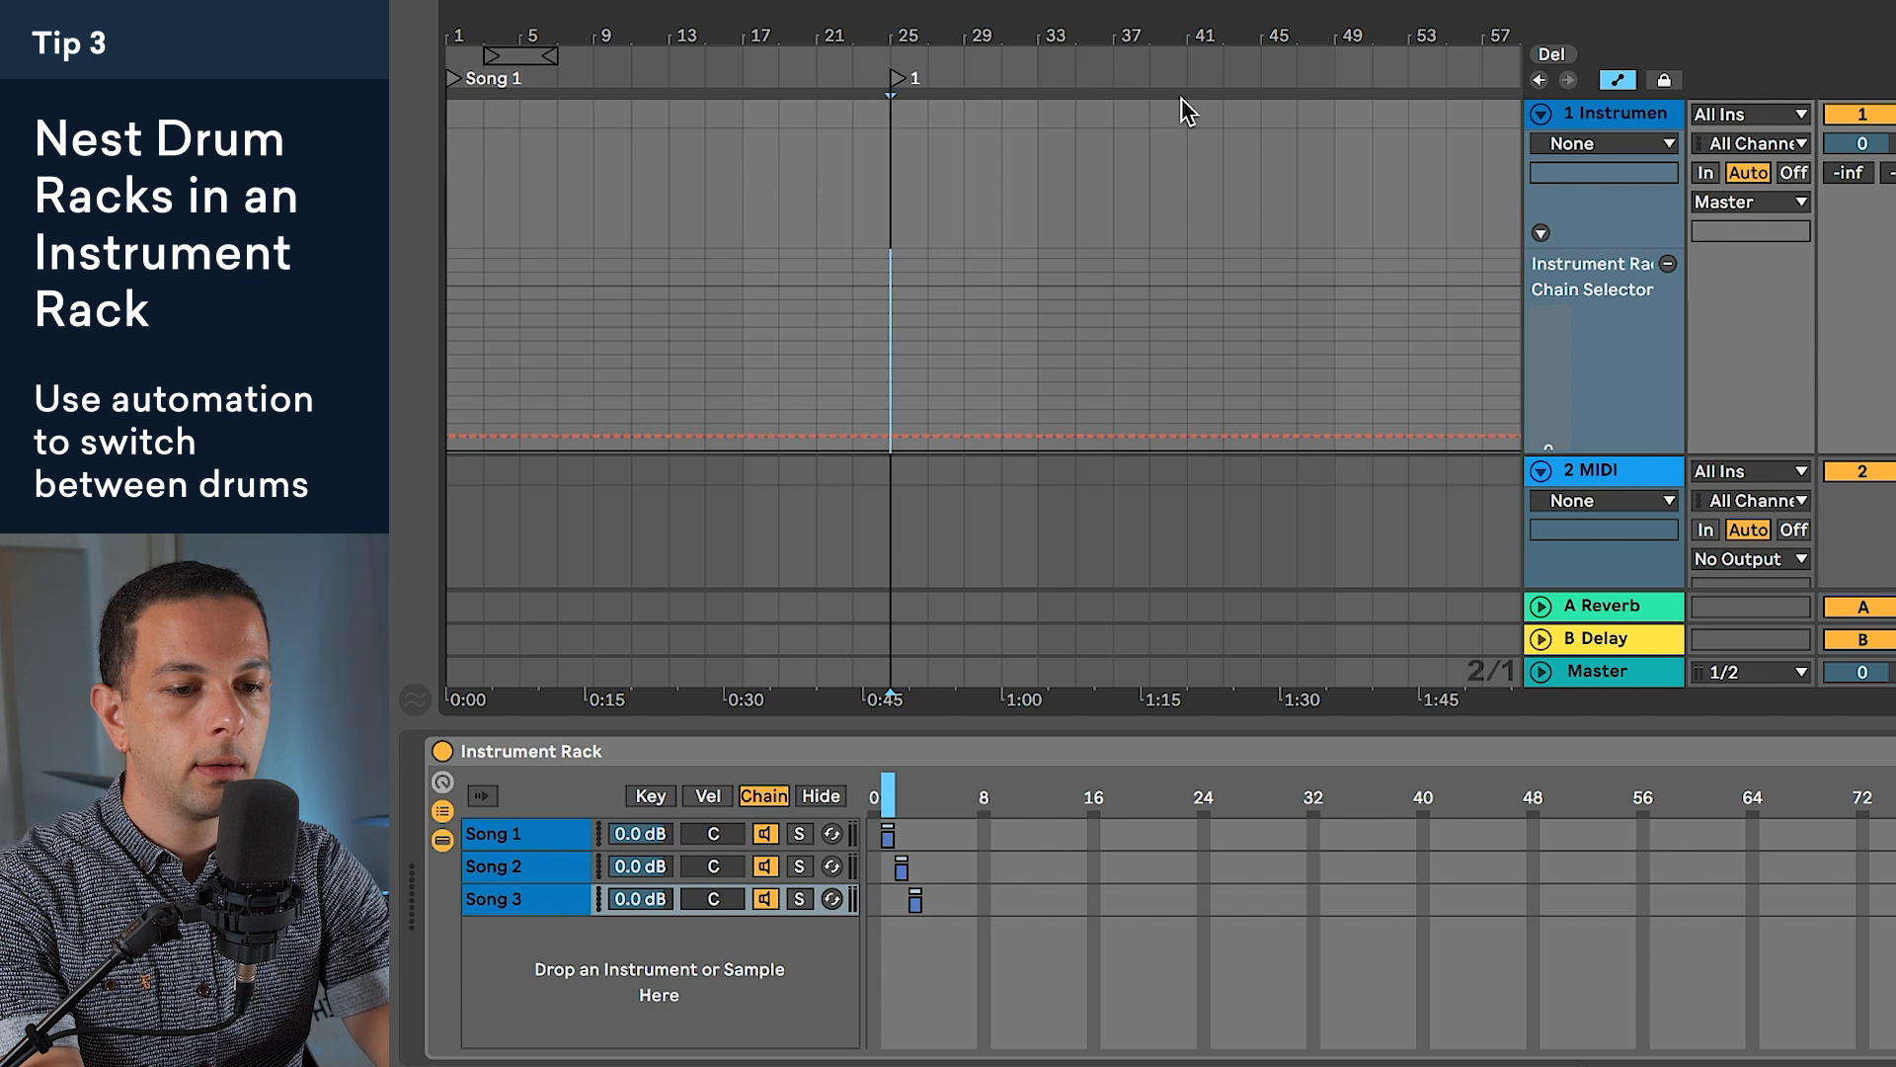
pyautogui.press('super+r')
pyautogui.write('Song 2')
pyautogui.press('Return')
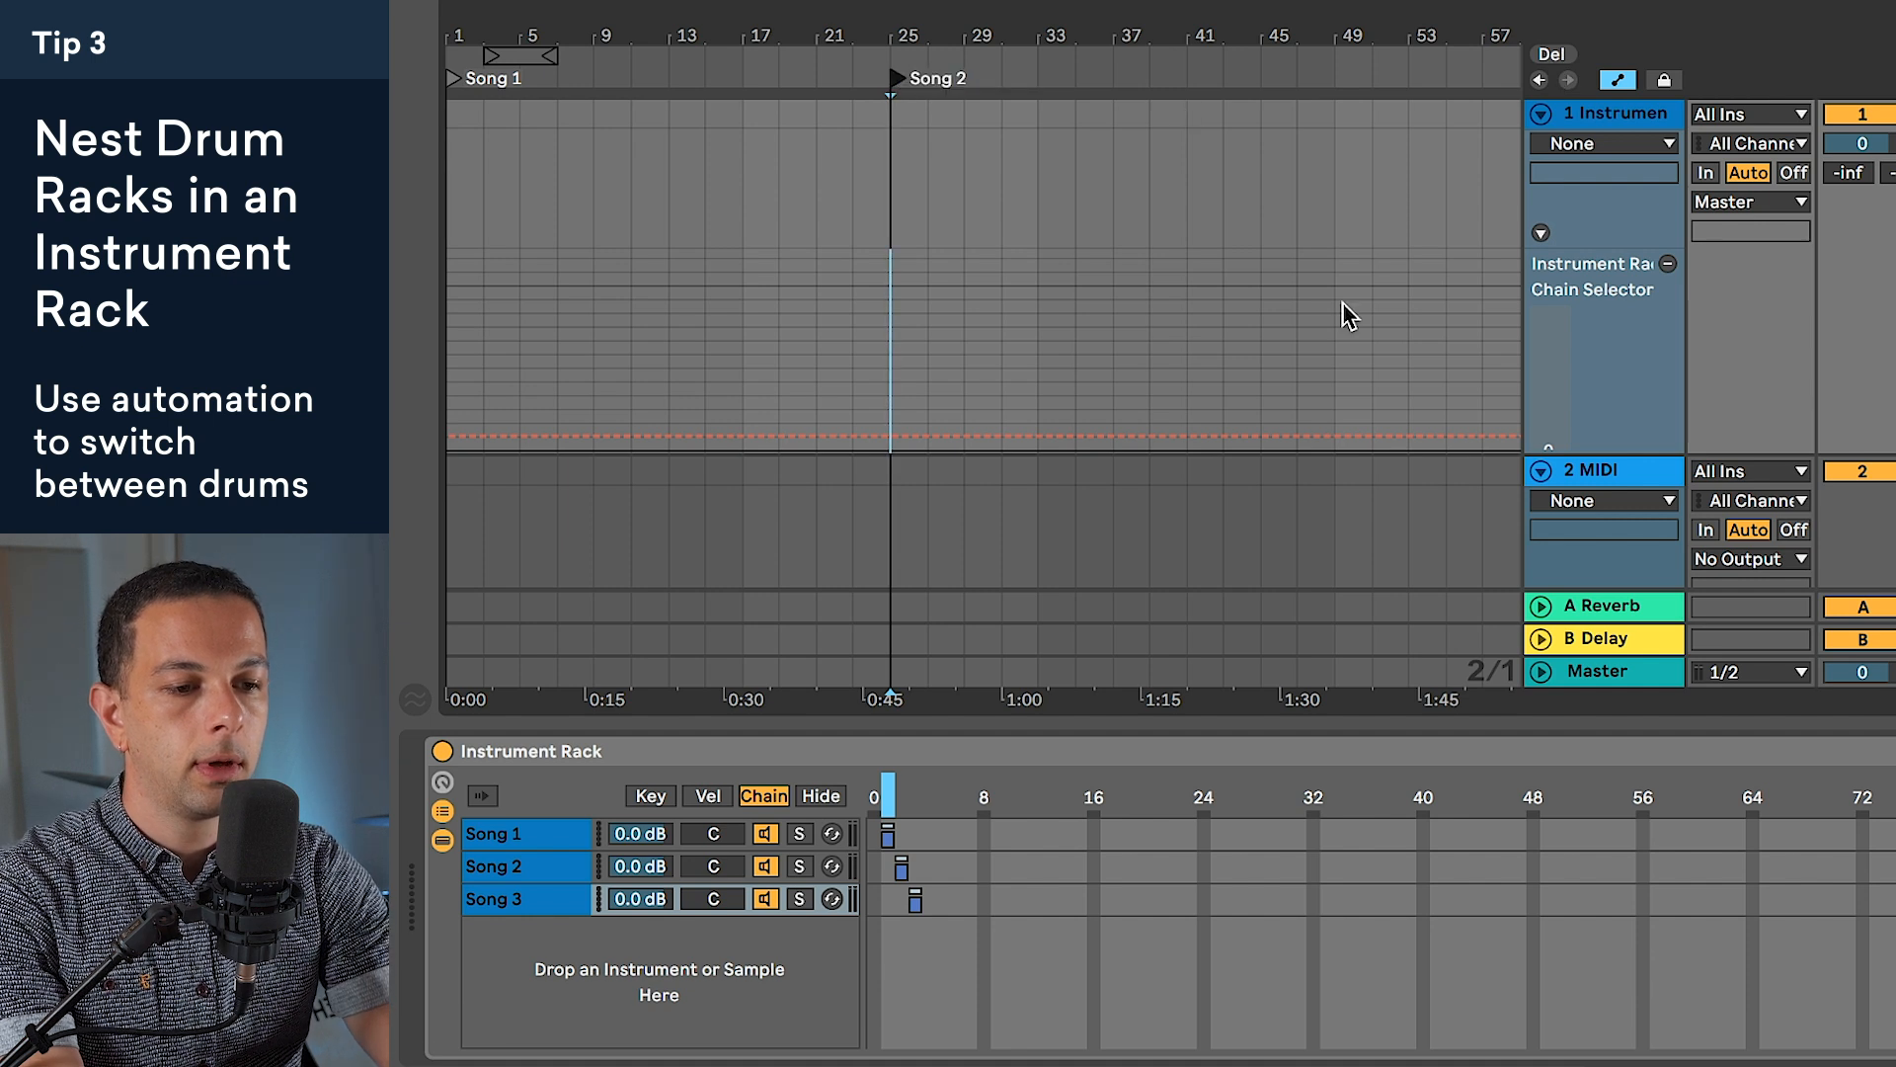
# Step: Add a locator at bar 49 and name it Song 3
pyautogui.click(1342, 302)
pyautogui.click(1552, 54)
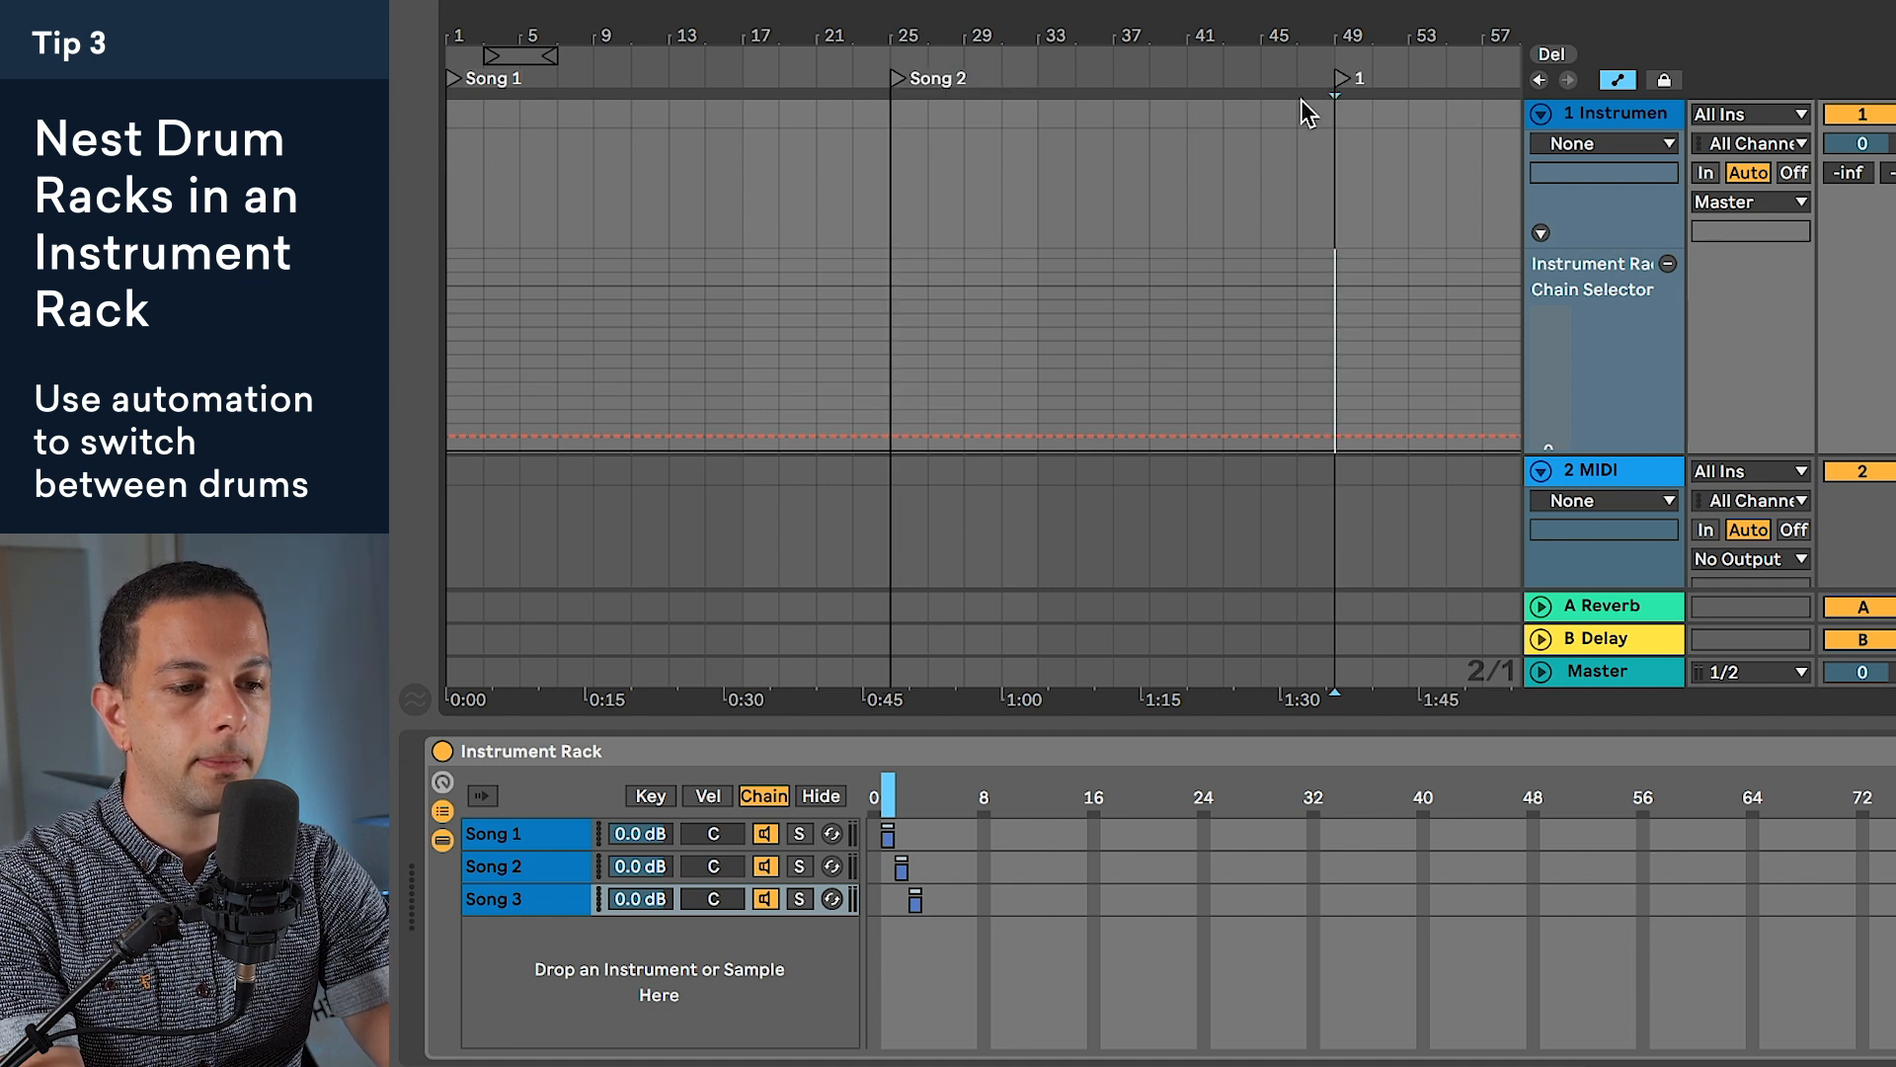
pyautogui.click(1340, 76)
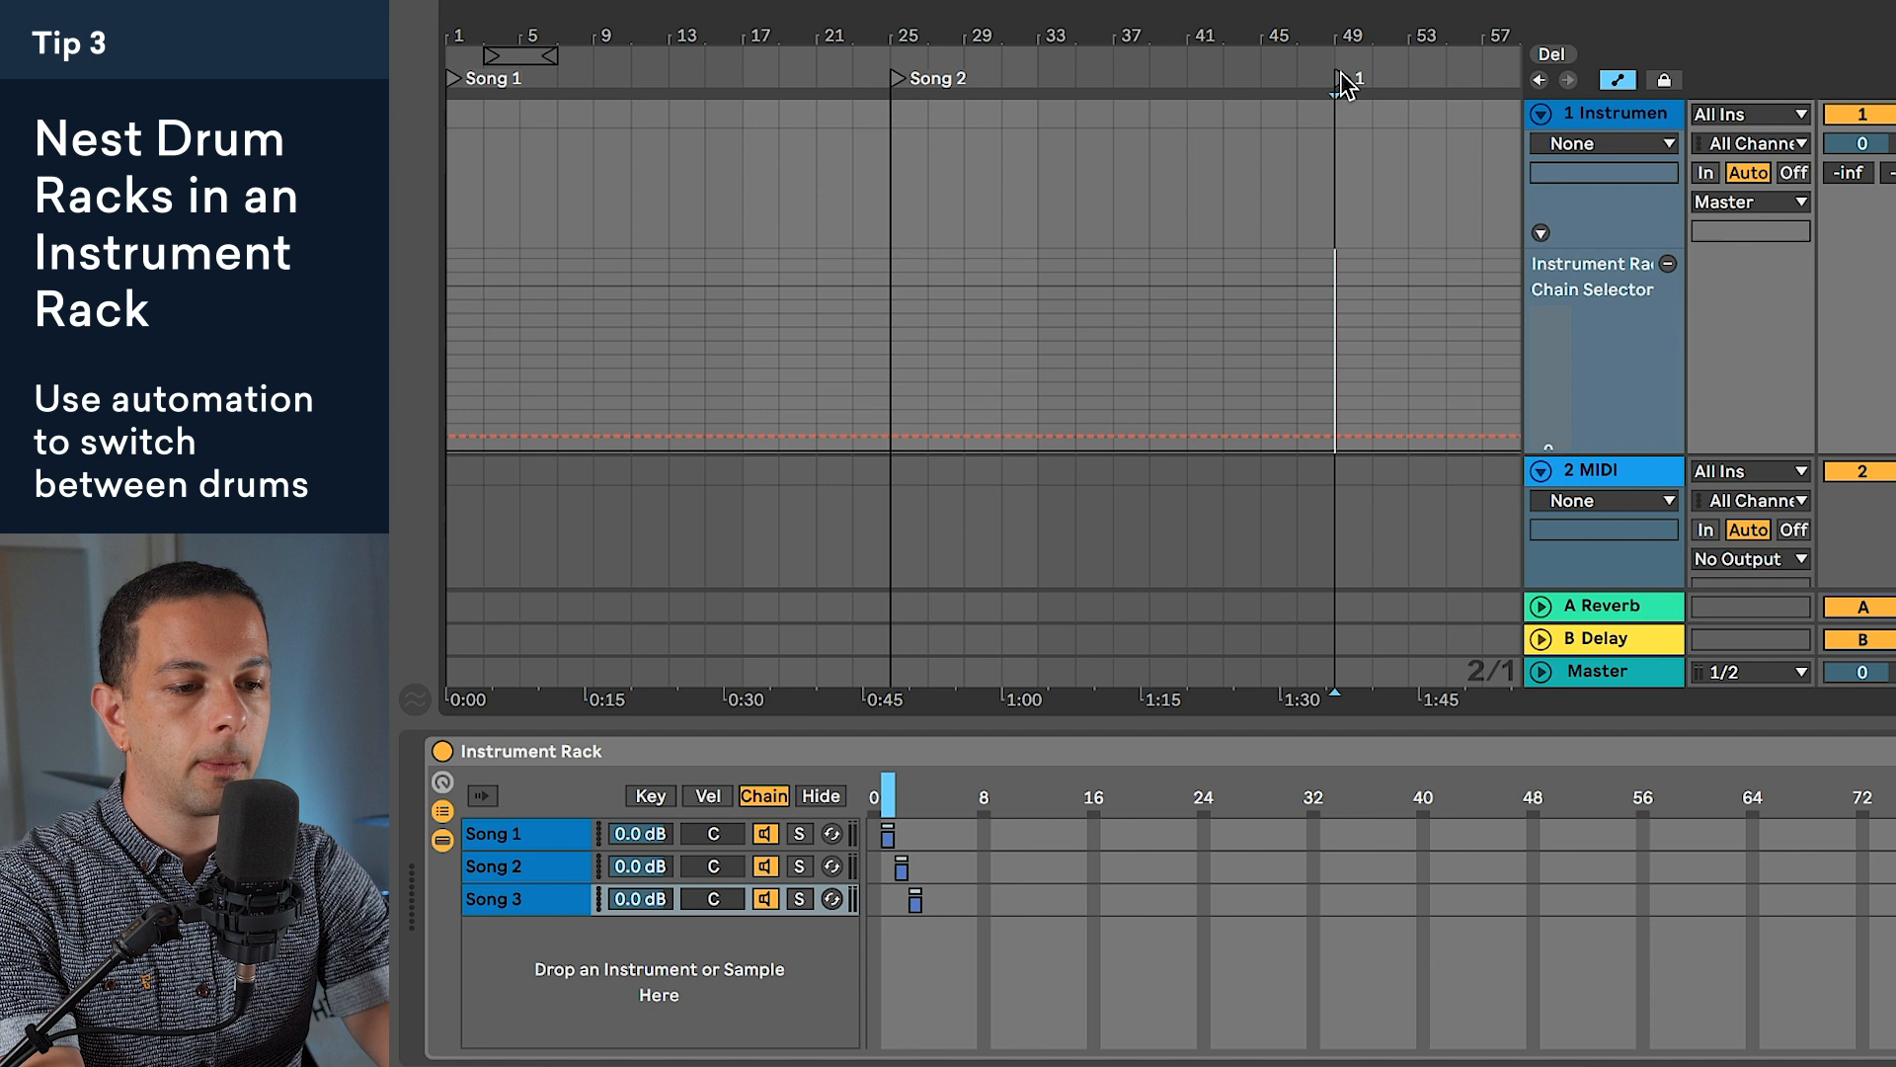
pyautogui.press('super+r')
pyautogui.write('Song 3')
pyautogui.press('Return')
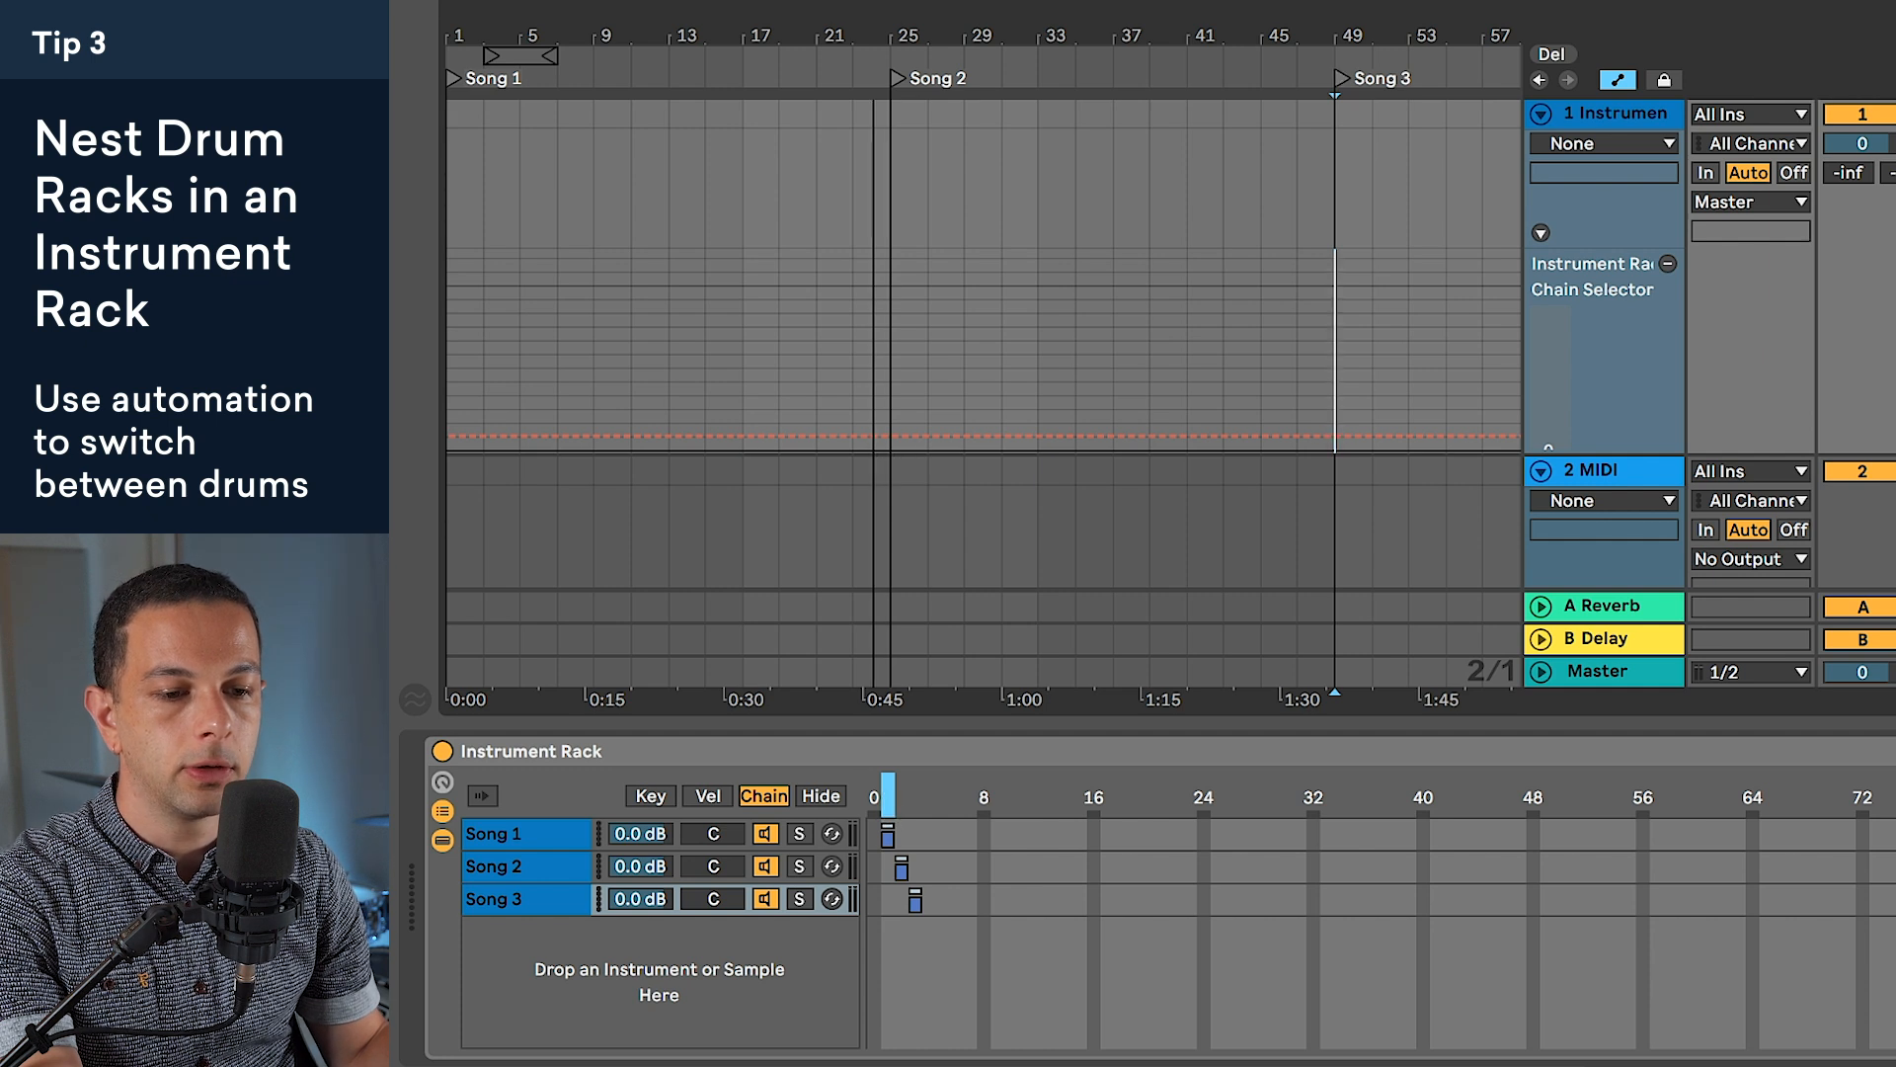
# Step: Step the Chain Selector automation from 1 to 2 an eighth note before the Song 2 locator and check it from bar 23
pyautogui.moveTo(873, 35); pyautogui.dragTo(873, 217)
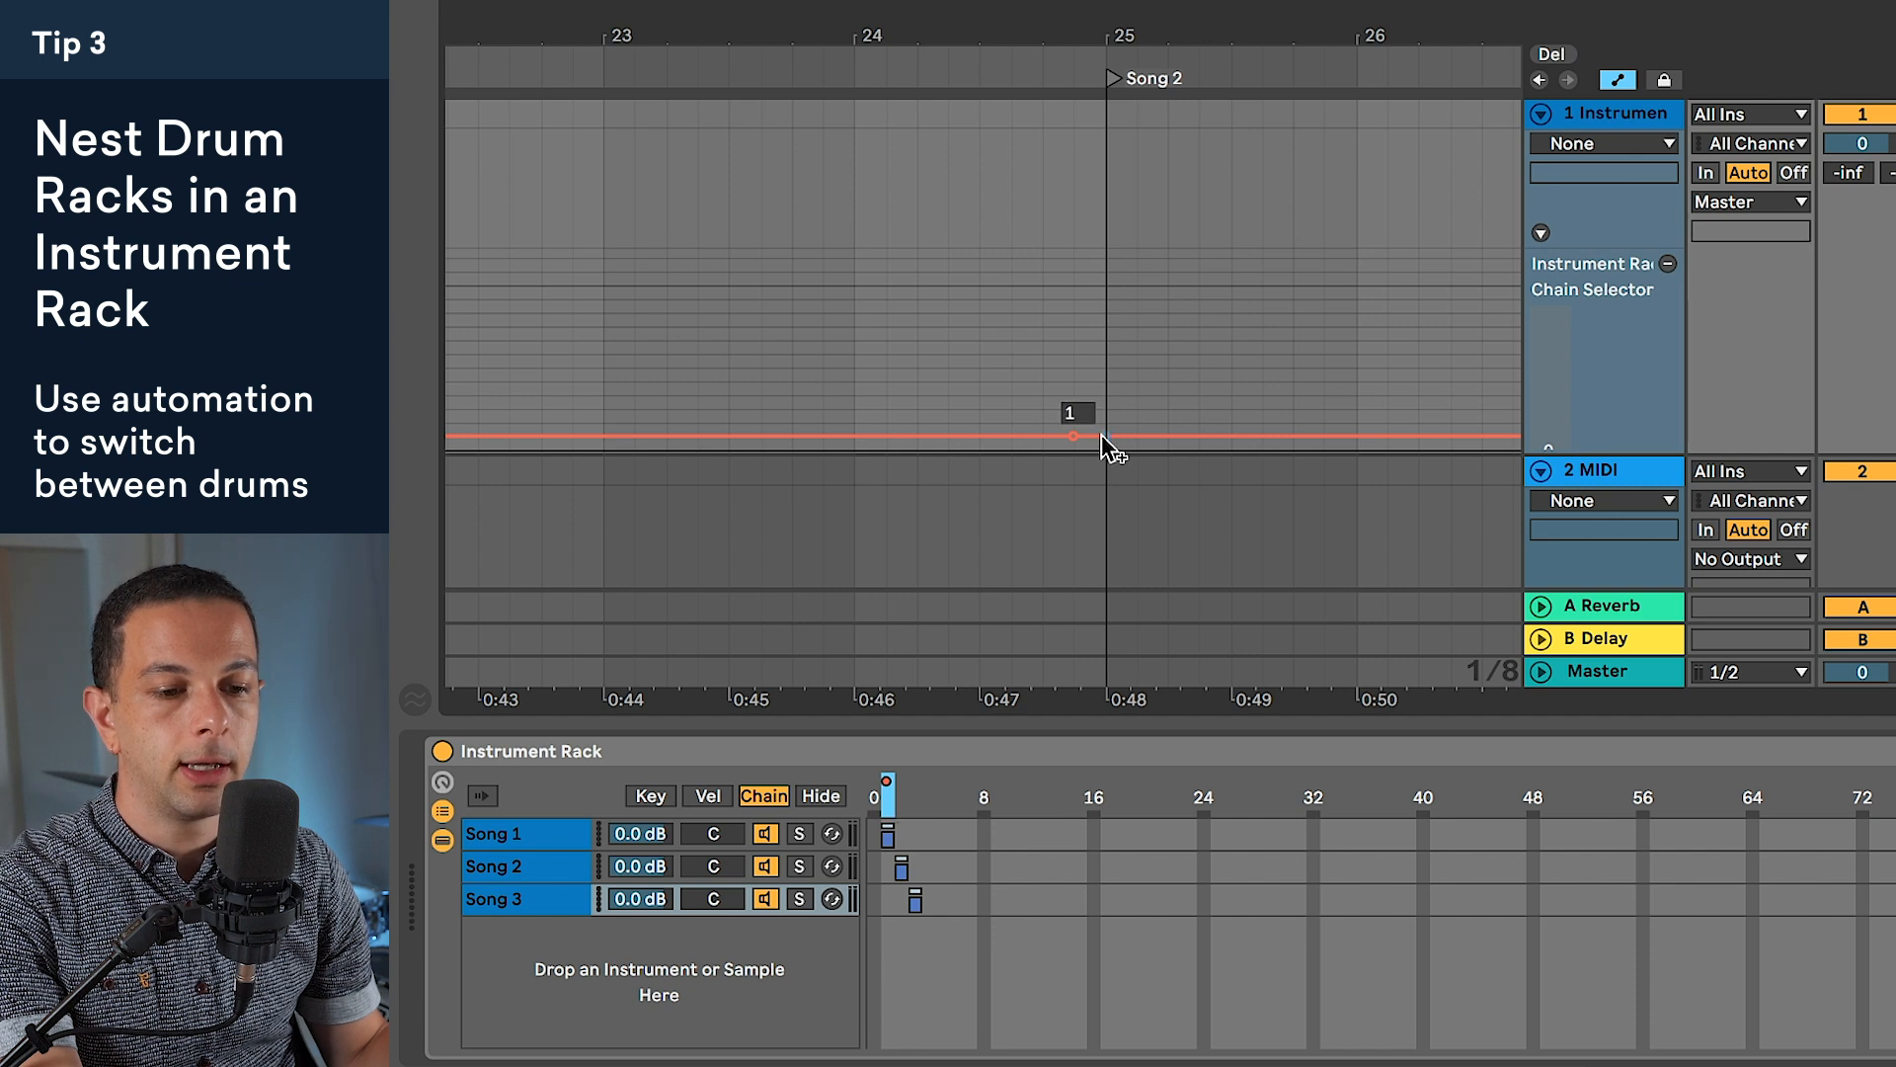
pyautogui.moveTo(1074, 436); pyautogui.dragTo(1065, 427)
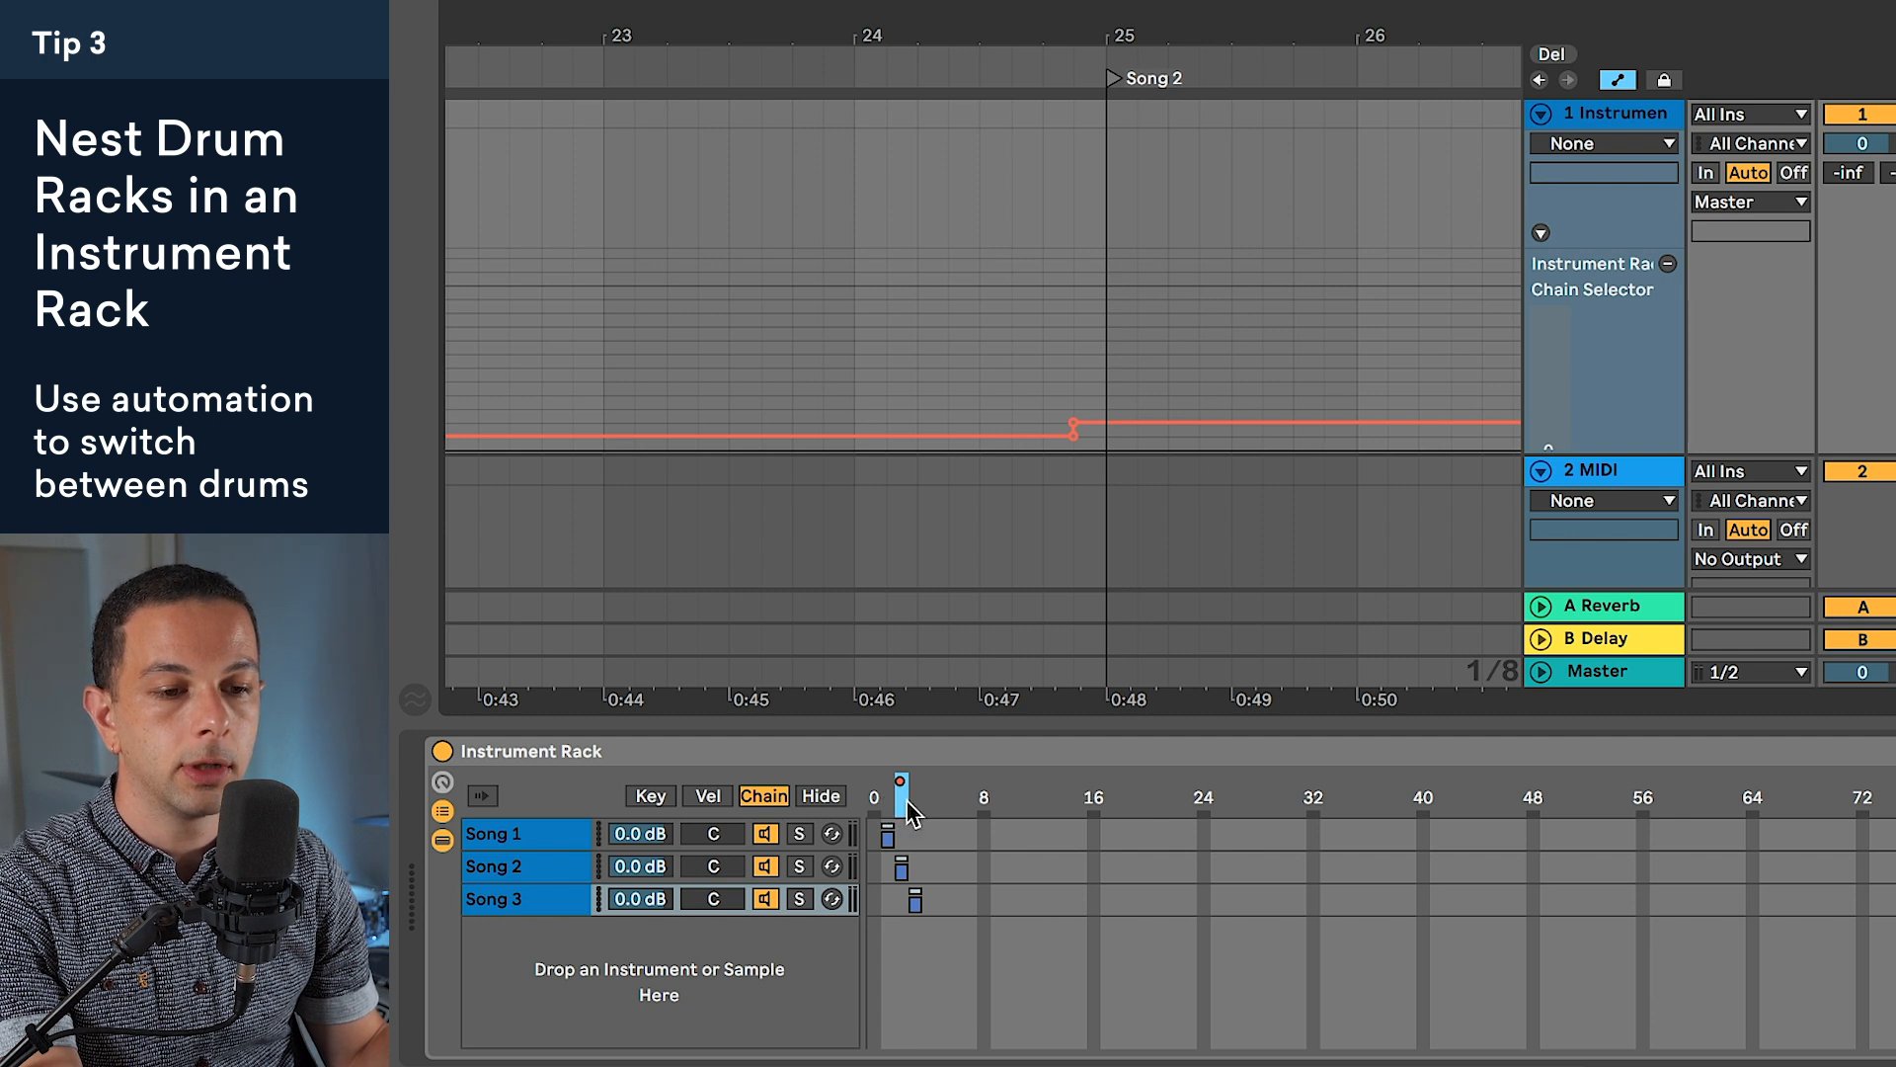
pyautogui.moveTo(703, 39); pyautogui.dragTo(715, 28)
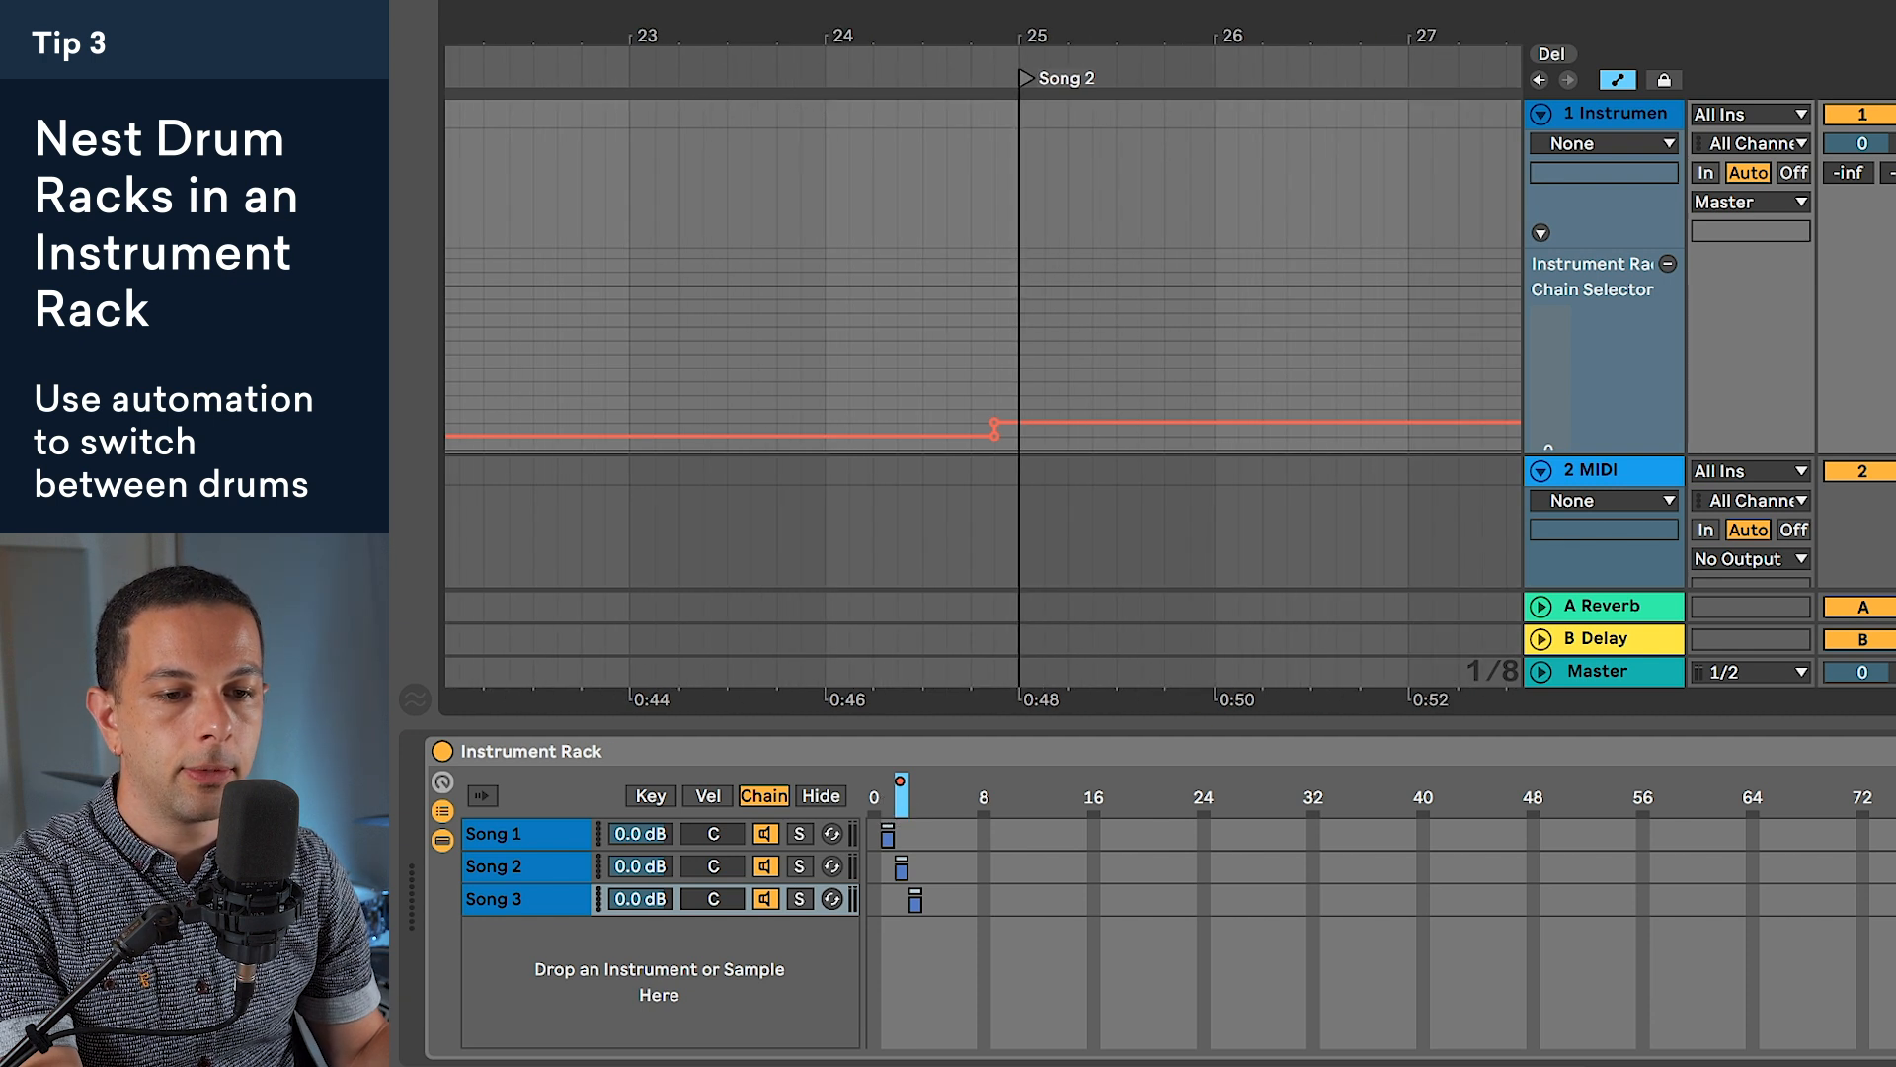
pyautogui.click(629, 346)
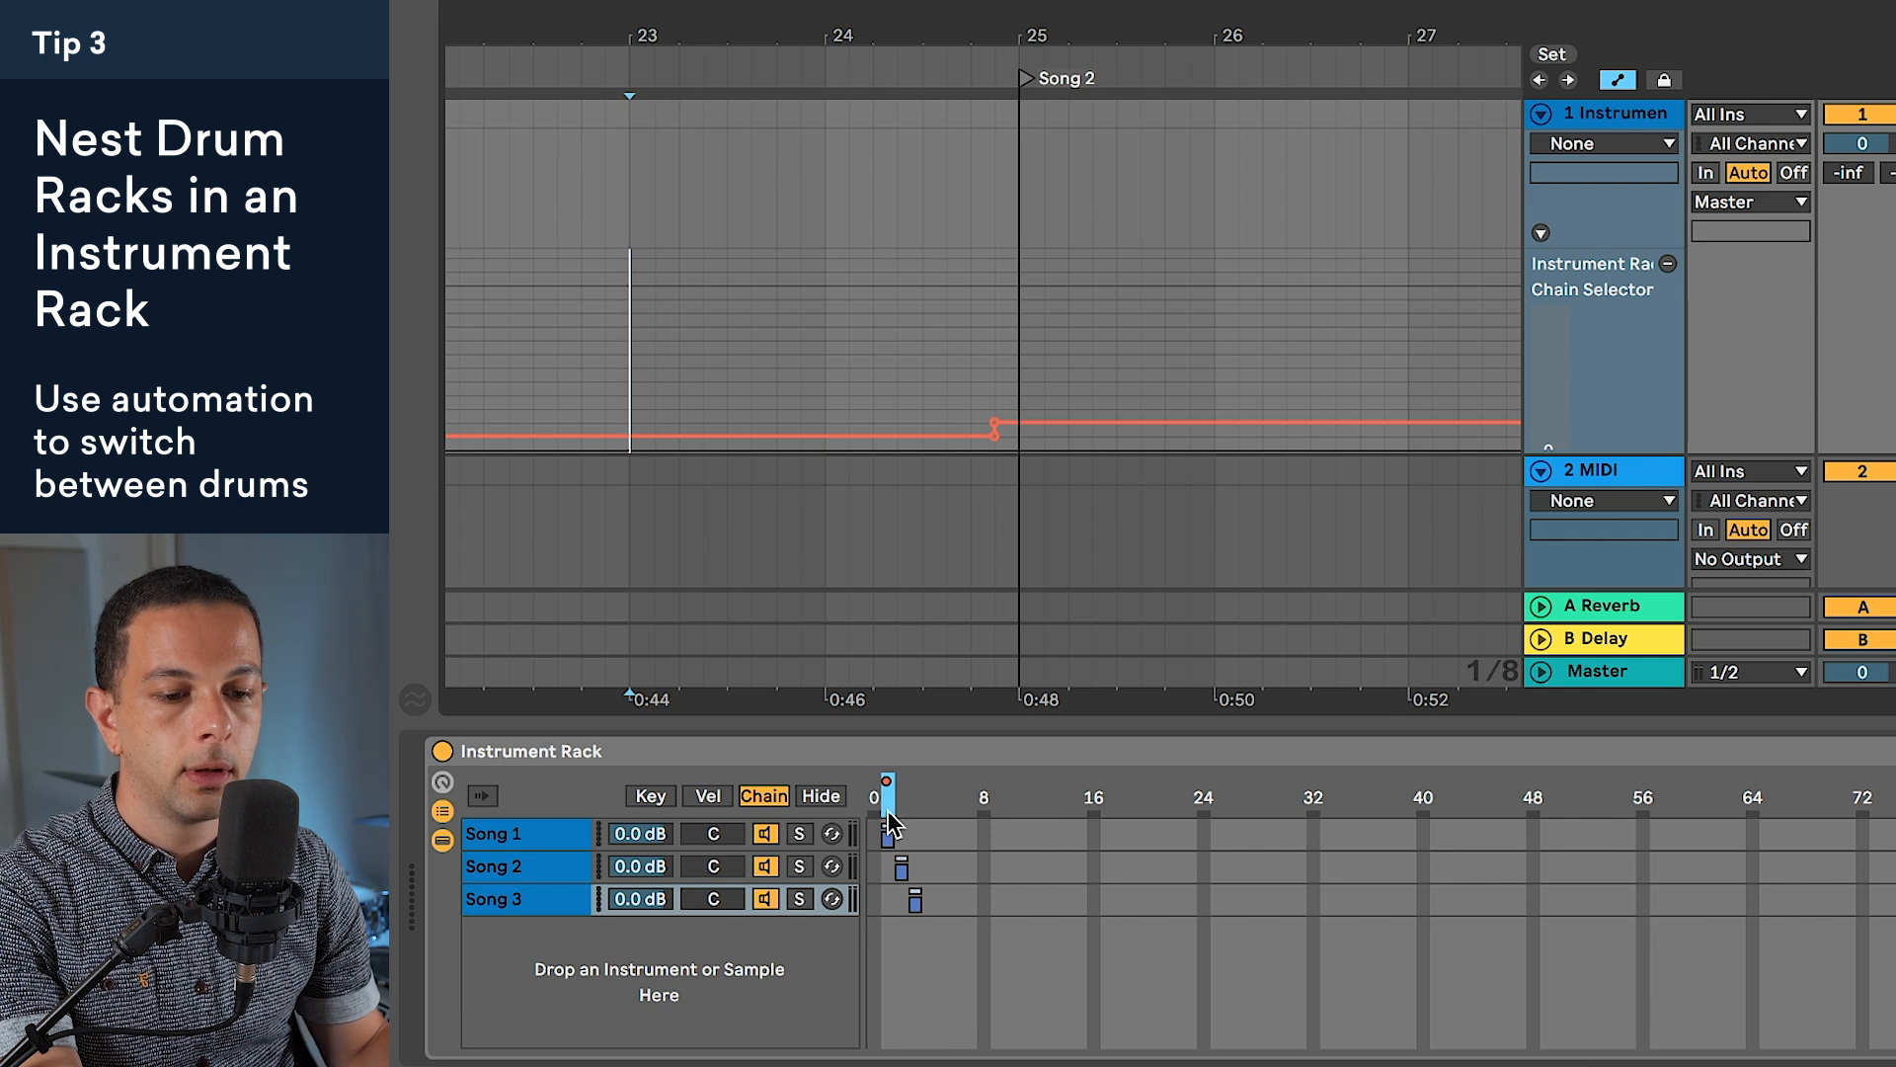
pyautogui.press('space')
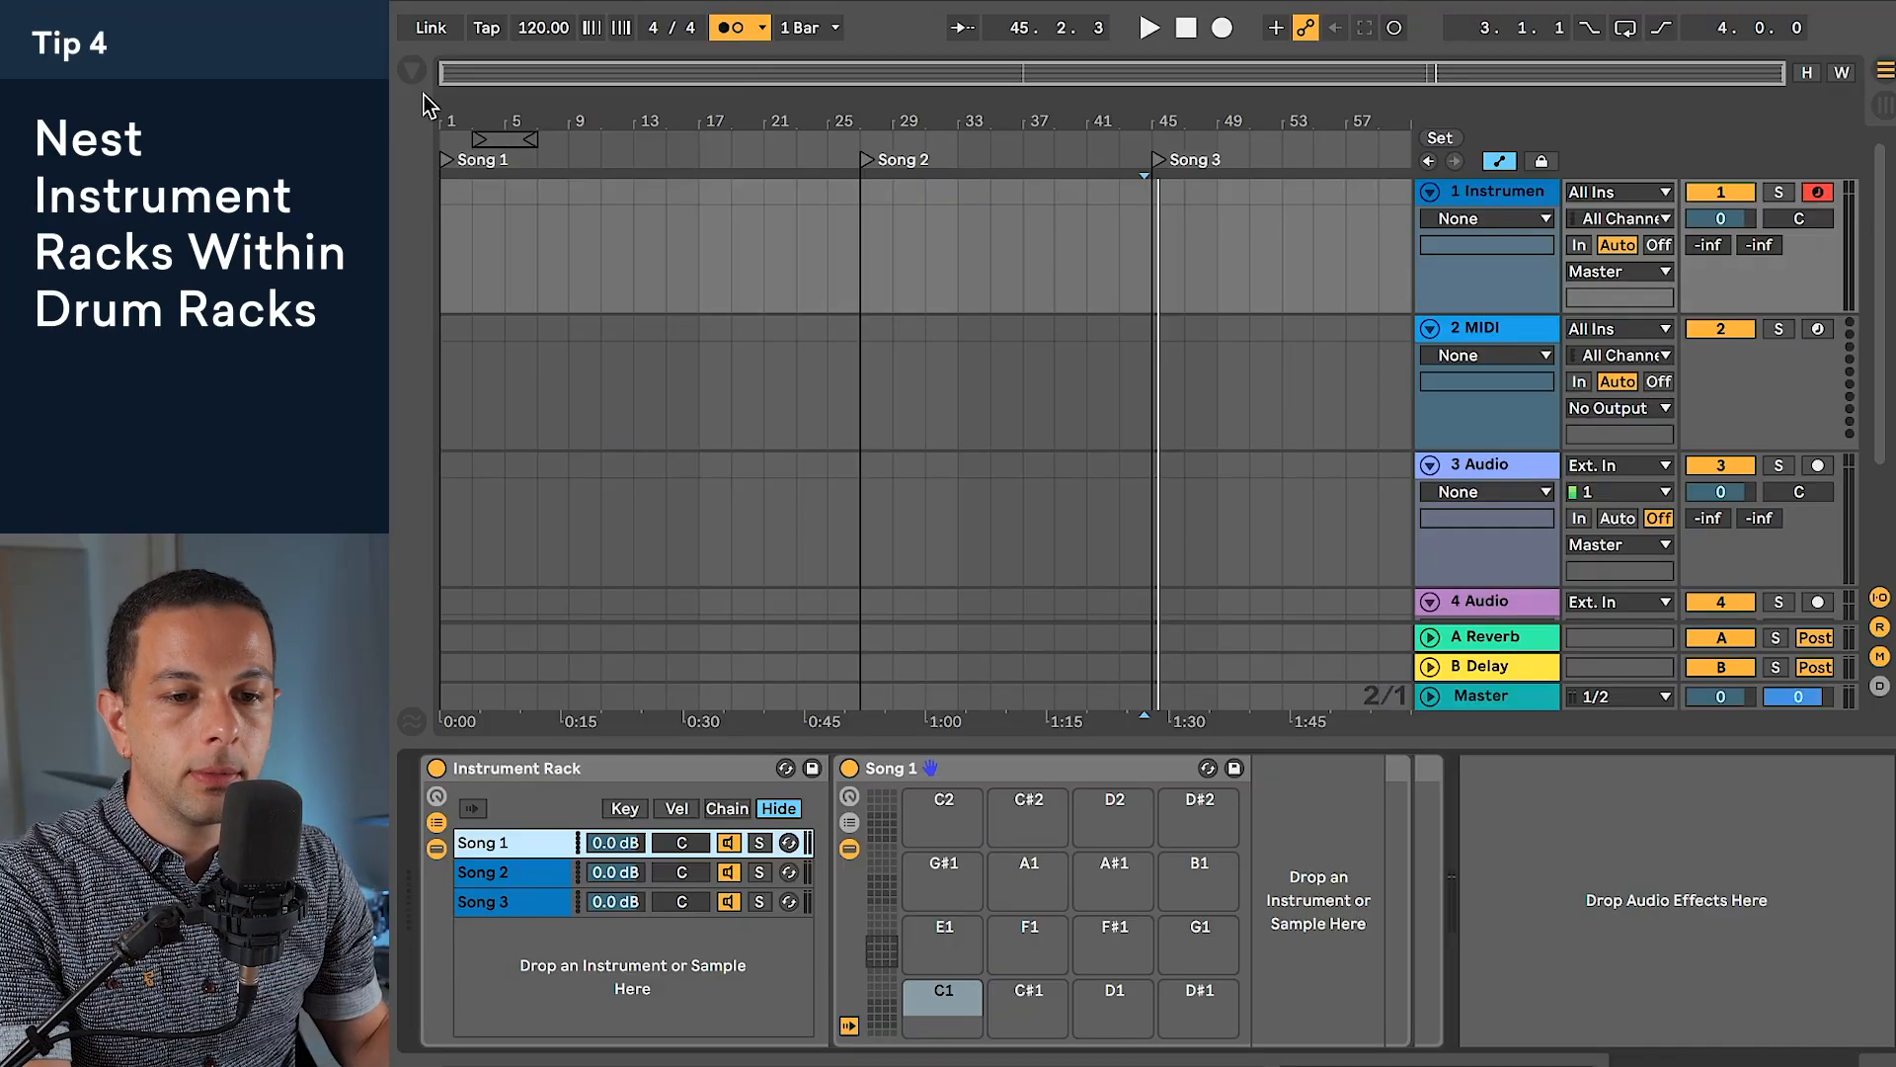
# Step: Open the Kicks folder of Sample Libraries in the browser and preview the Breakbeat Kick, Indie Kick and KickCymbalTamb samples
pyautogui.press('super+alt+b')
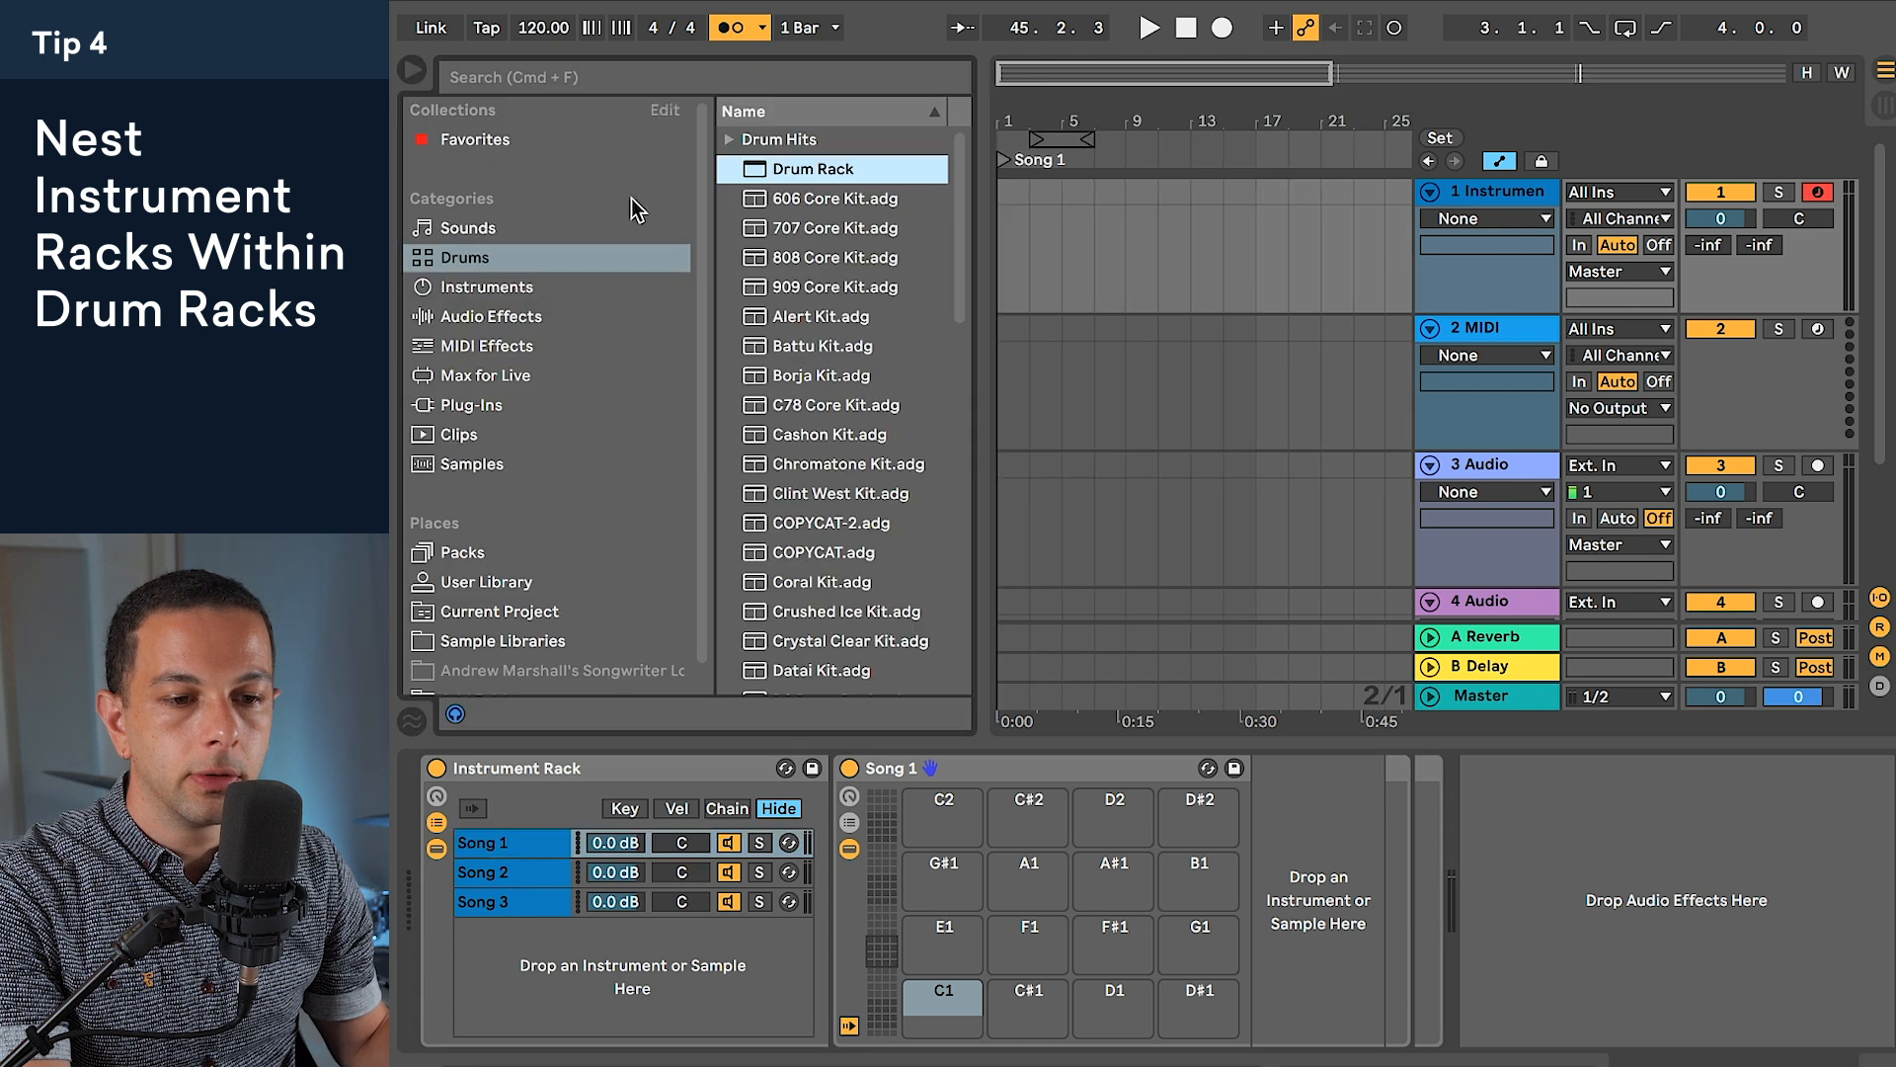
pyautogui.click(516, 641)
pyautogui.click(794, 169)
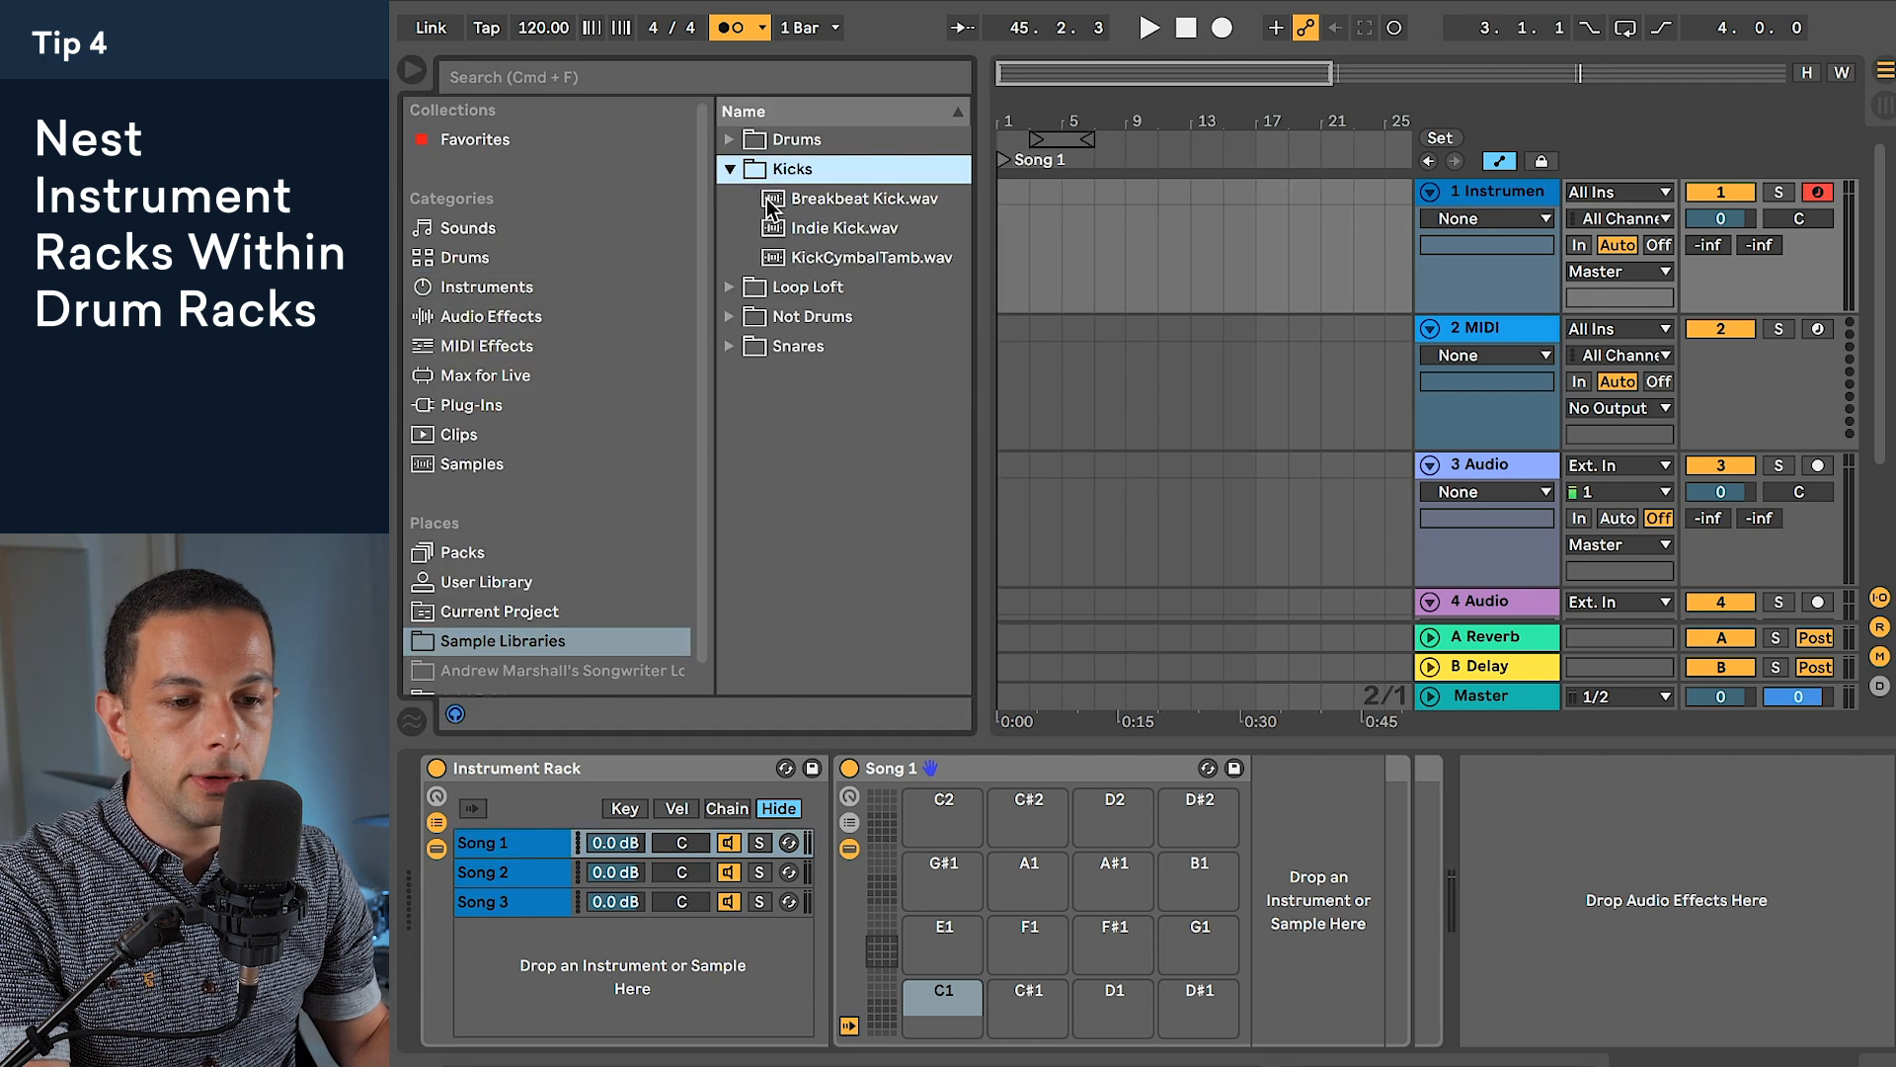
pyautogui.click(855, 201)
pyautogui.click(841, 233)
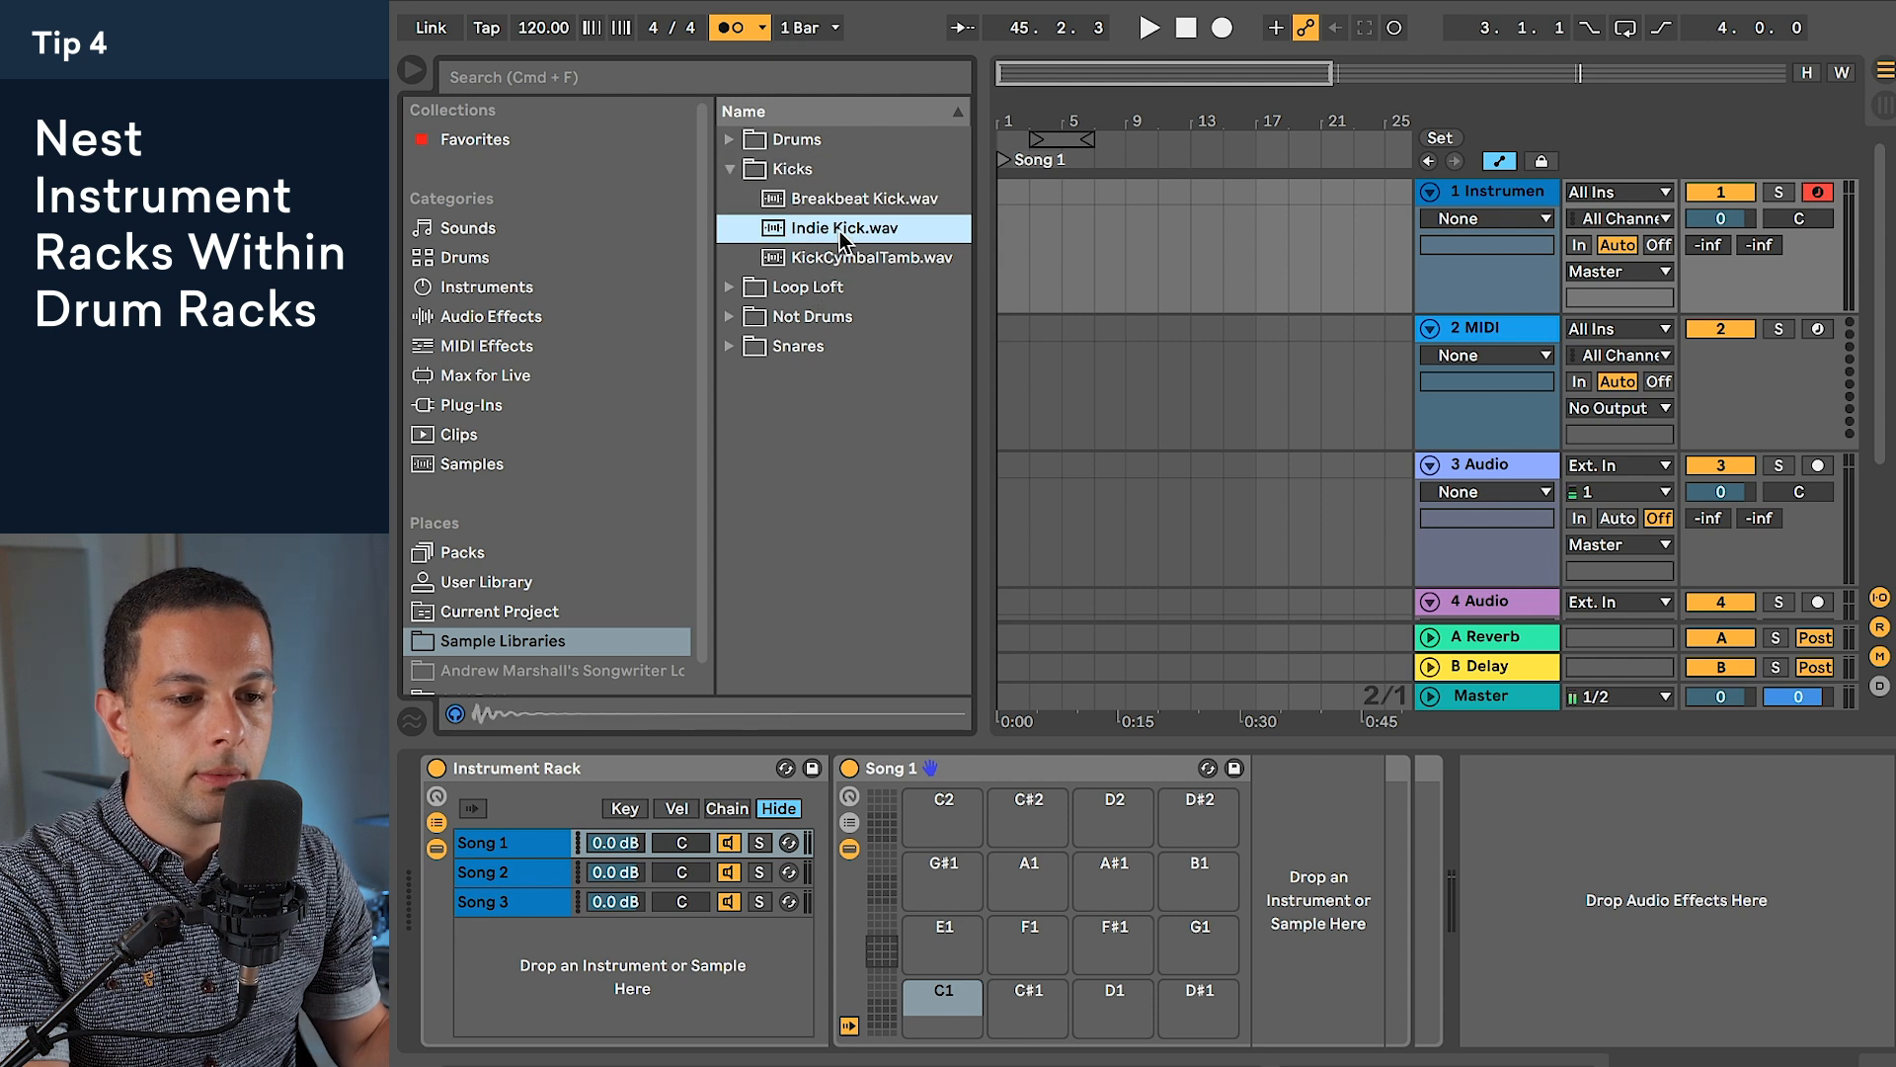
pyautogui.click(832, 263)
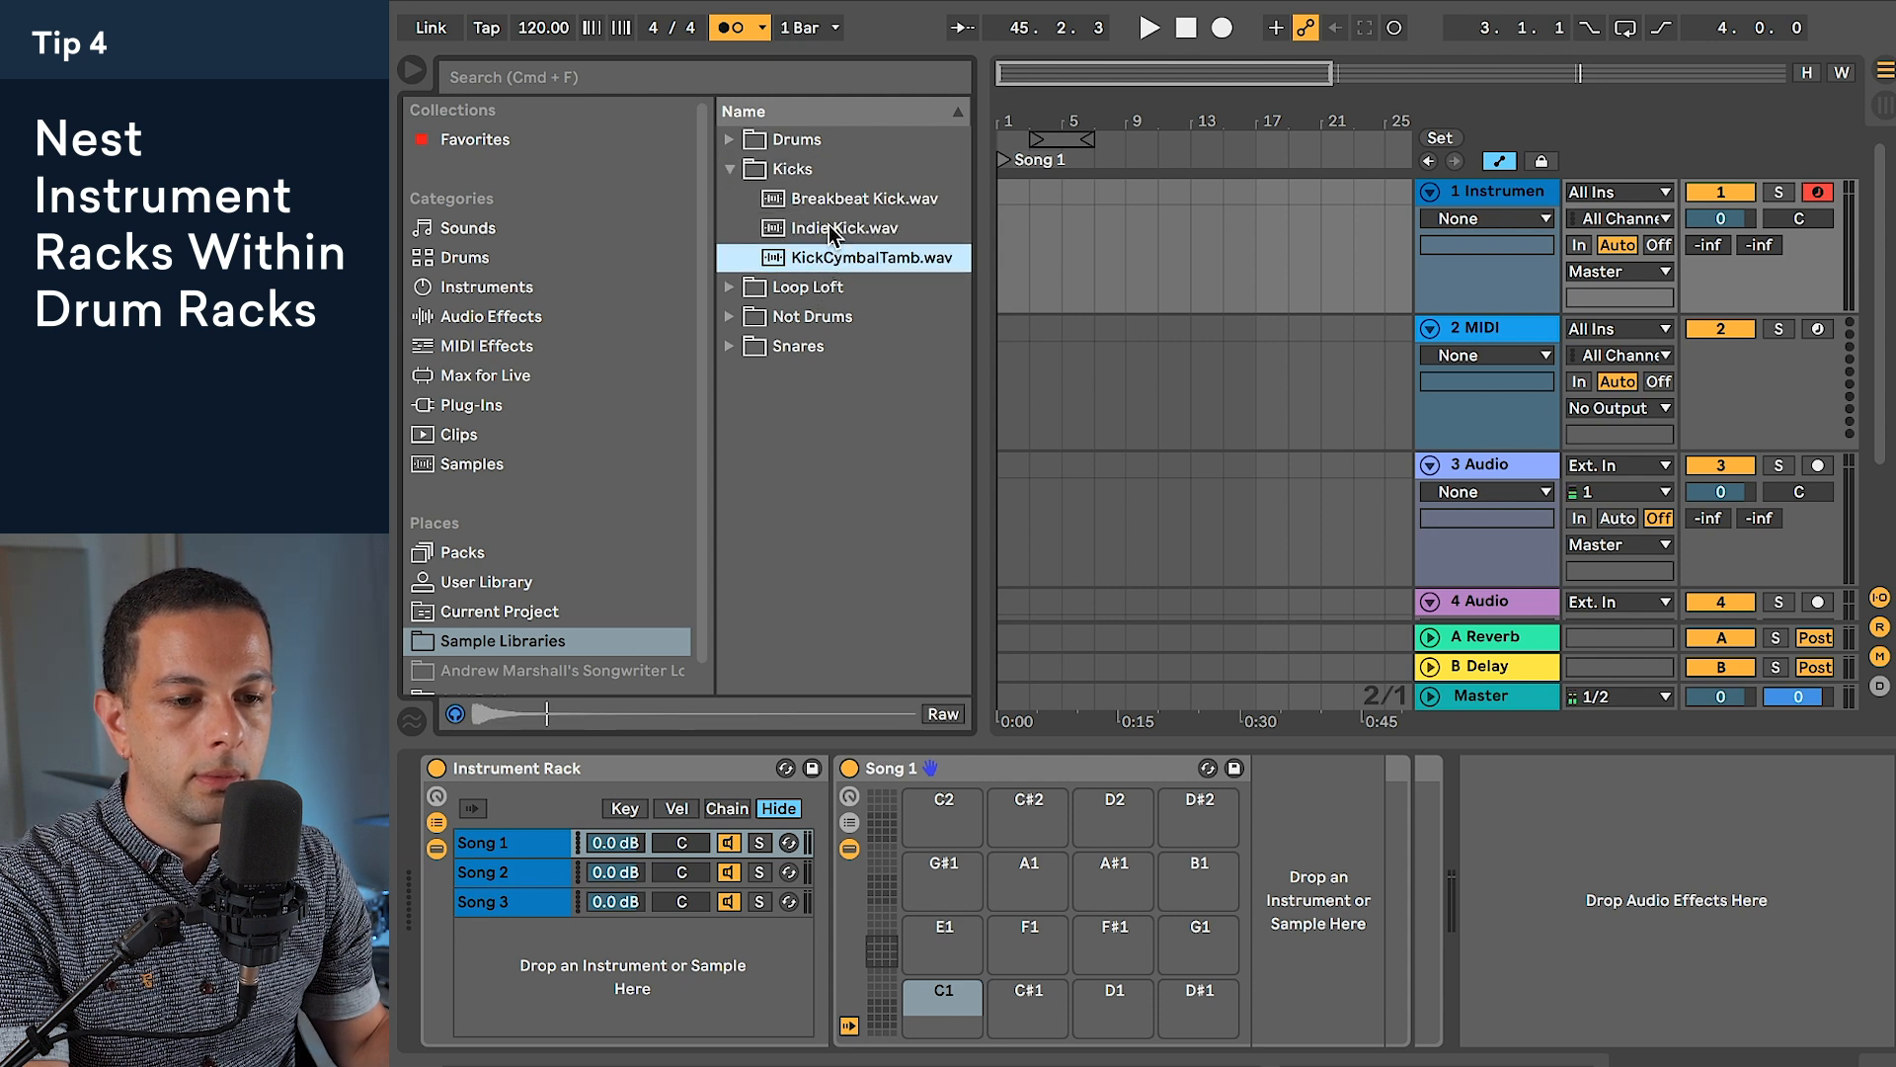
# Step: Load Indie Kick.wav onto the D1 pad of the Song 1 Drum Rack, with Vol < Vel at 0% and Volume at 0 dB
pyautogui.moveTo(835, 229); pyautogui.dragTo(1108, 989)
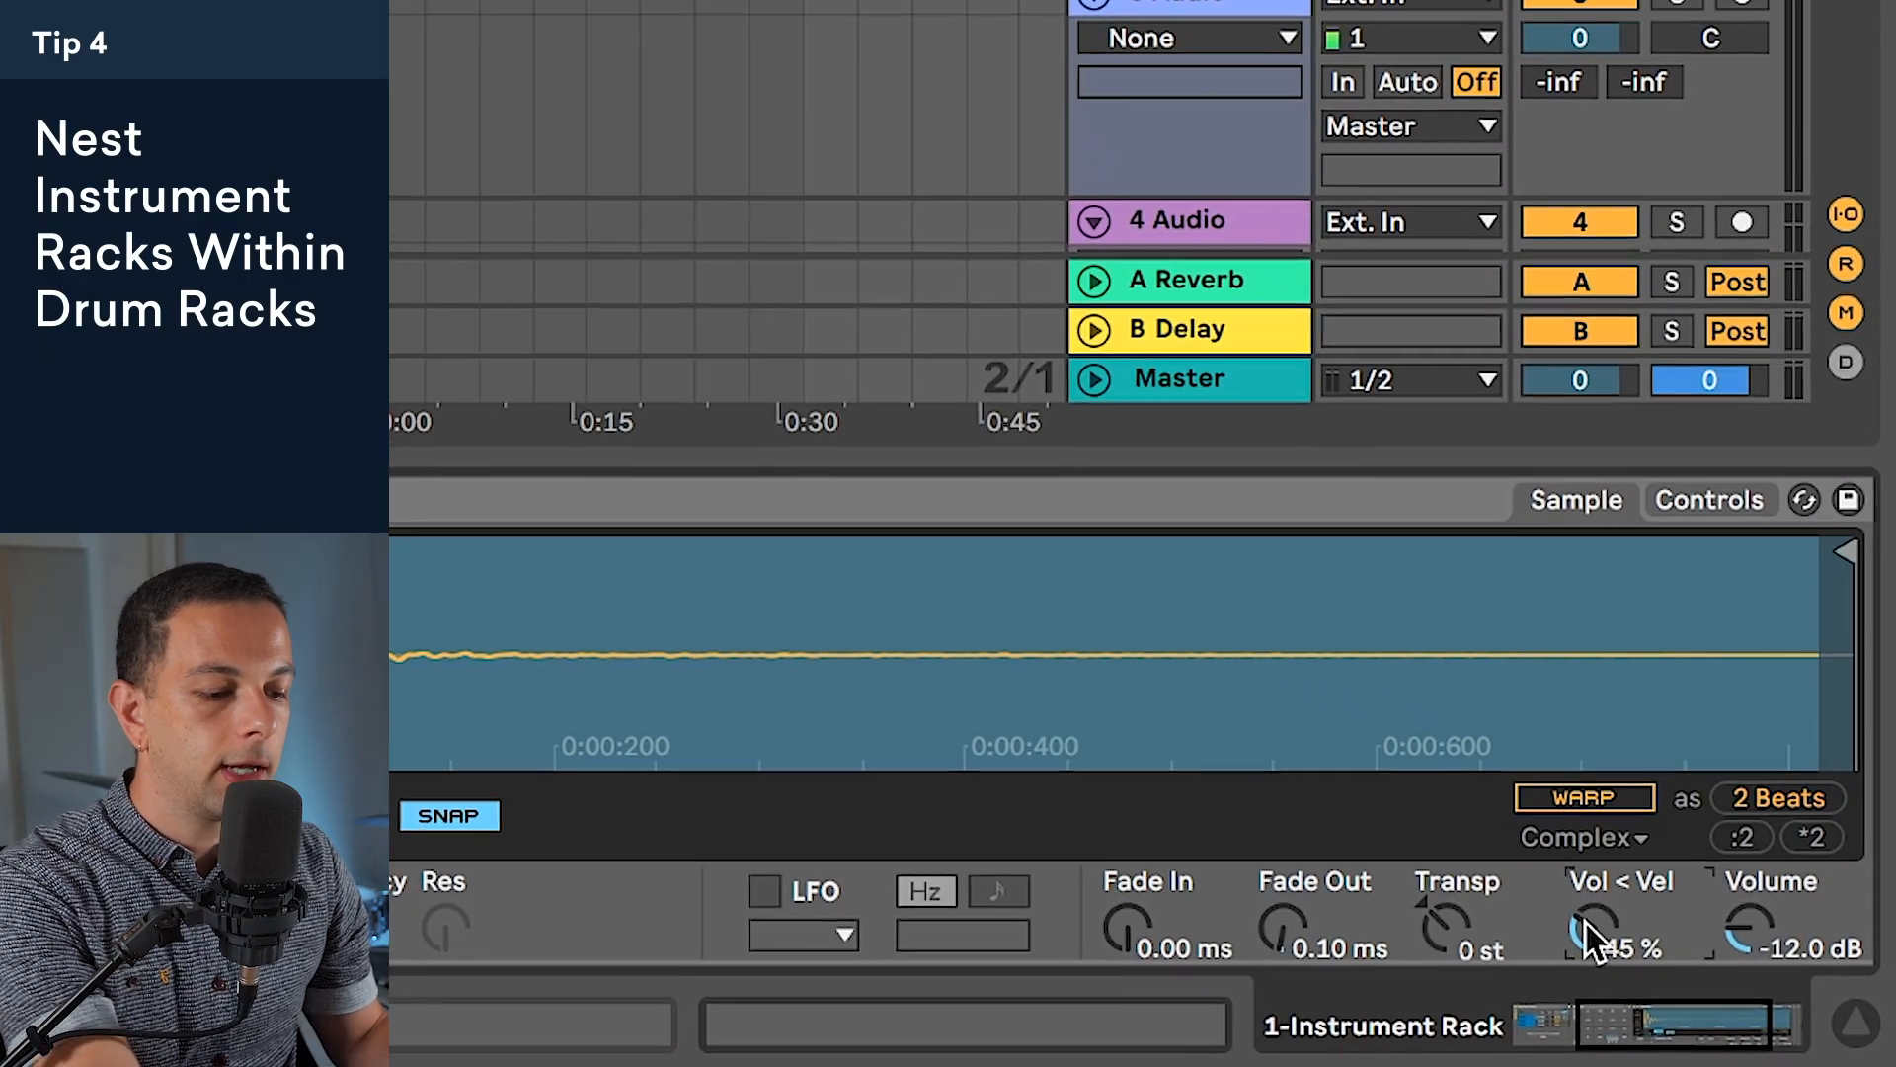
pyautogui.doubleClick(1586, 922)
pyautogui.doubleClick(1770, 934)
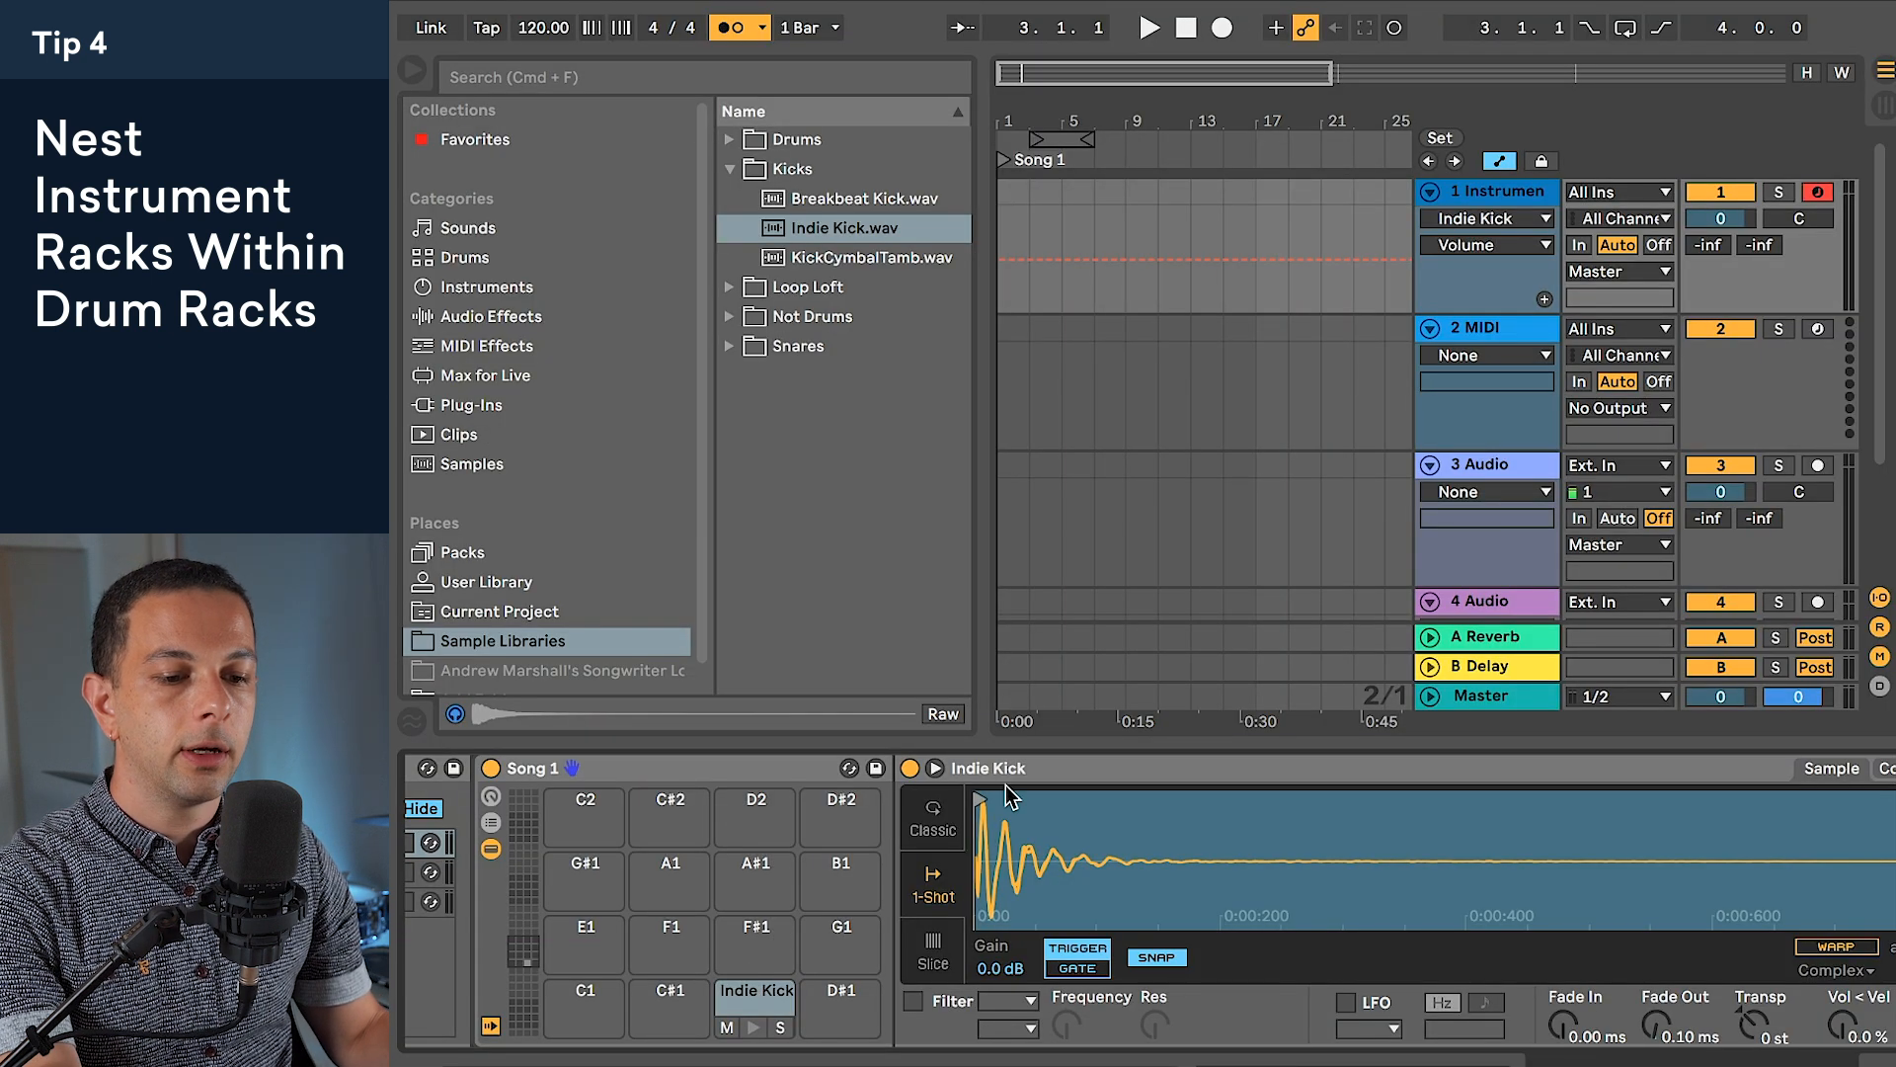
# Step: Group the Indie Kick Simpler into an Instrument Rack, show its chain list and rename the rack Kicks
pyautogui.click(1022, 777)
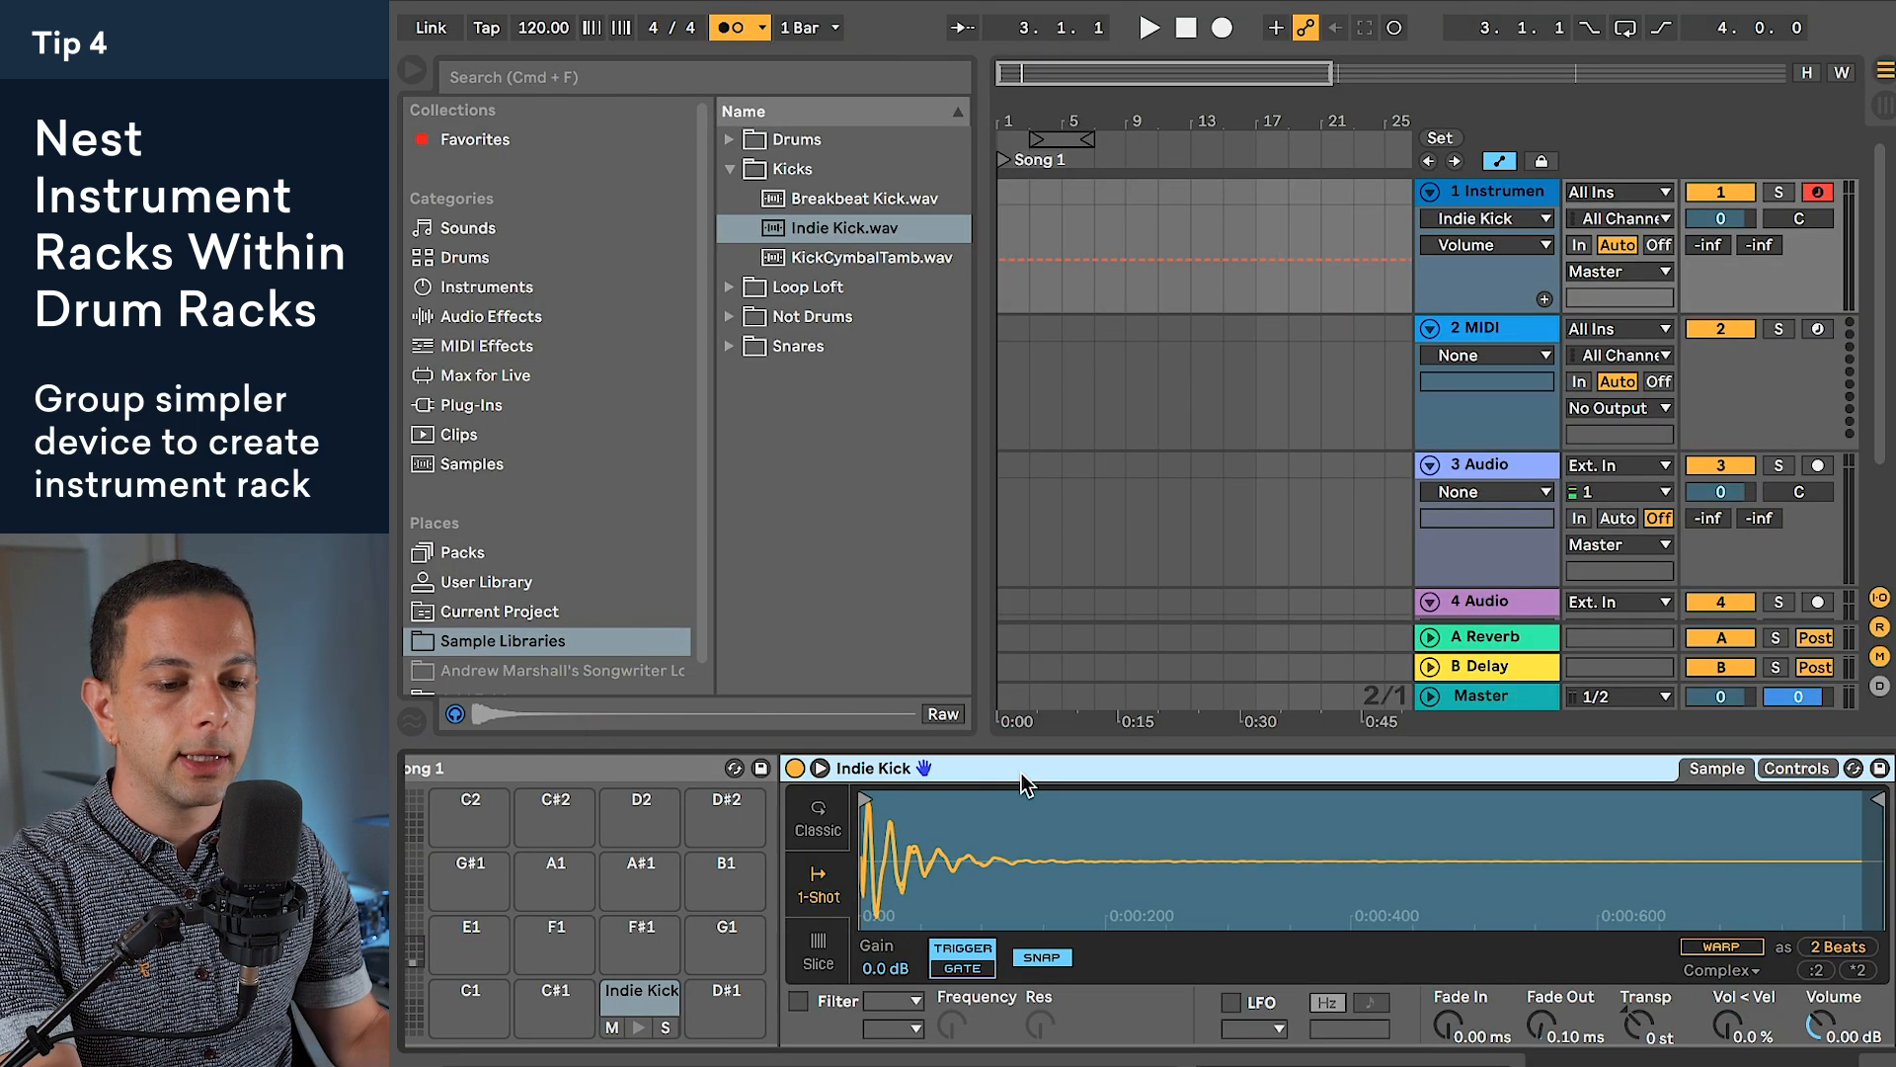
pyautogui.press('super+g')
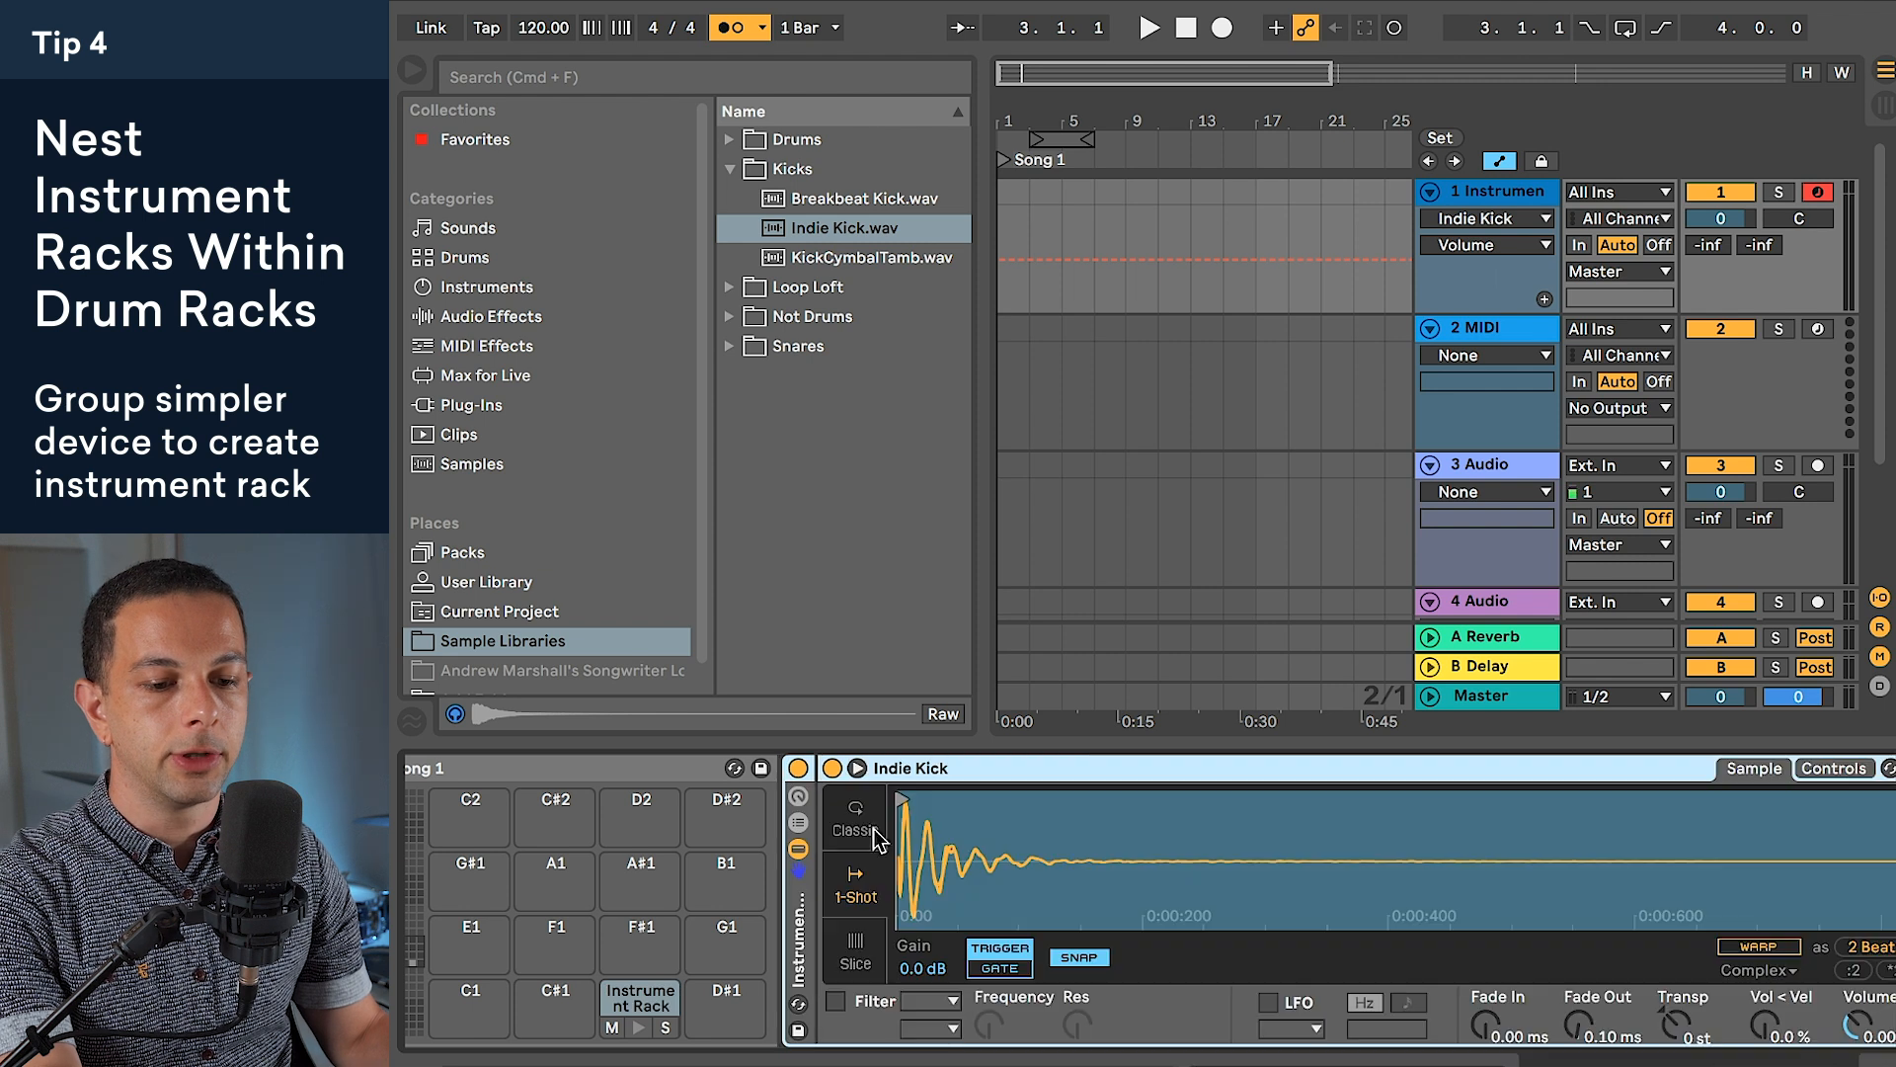
pyautogui.click(886, 845)
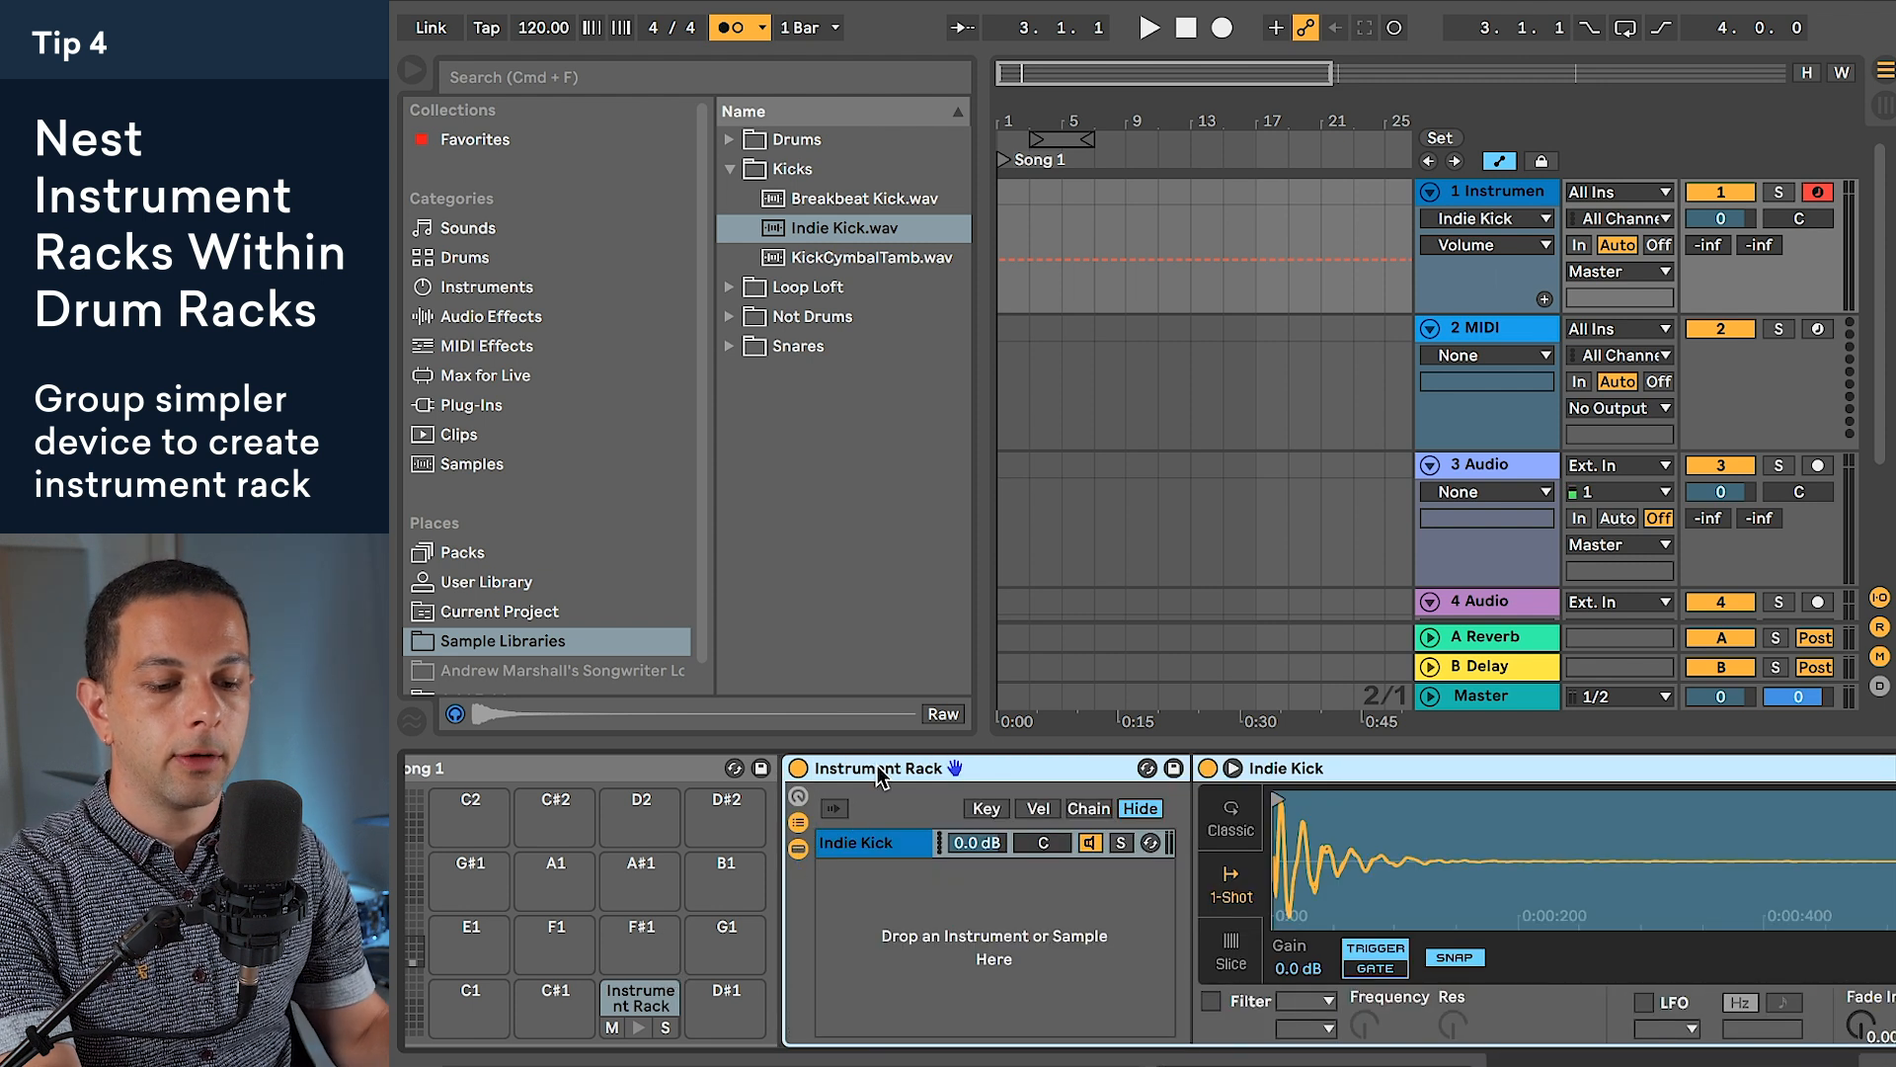
pyautogui.press('super+r')
pyautogui.write('Kick')
pyautogui.press('Return')
pyautogui.write('s')
pyautogui.press('Return')
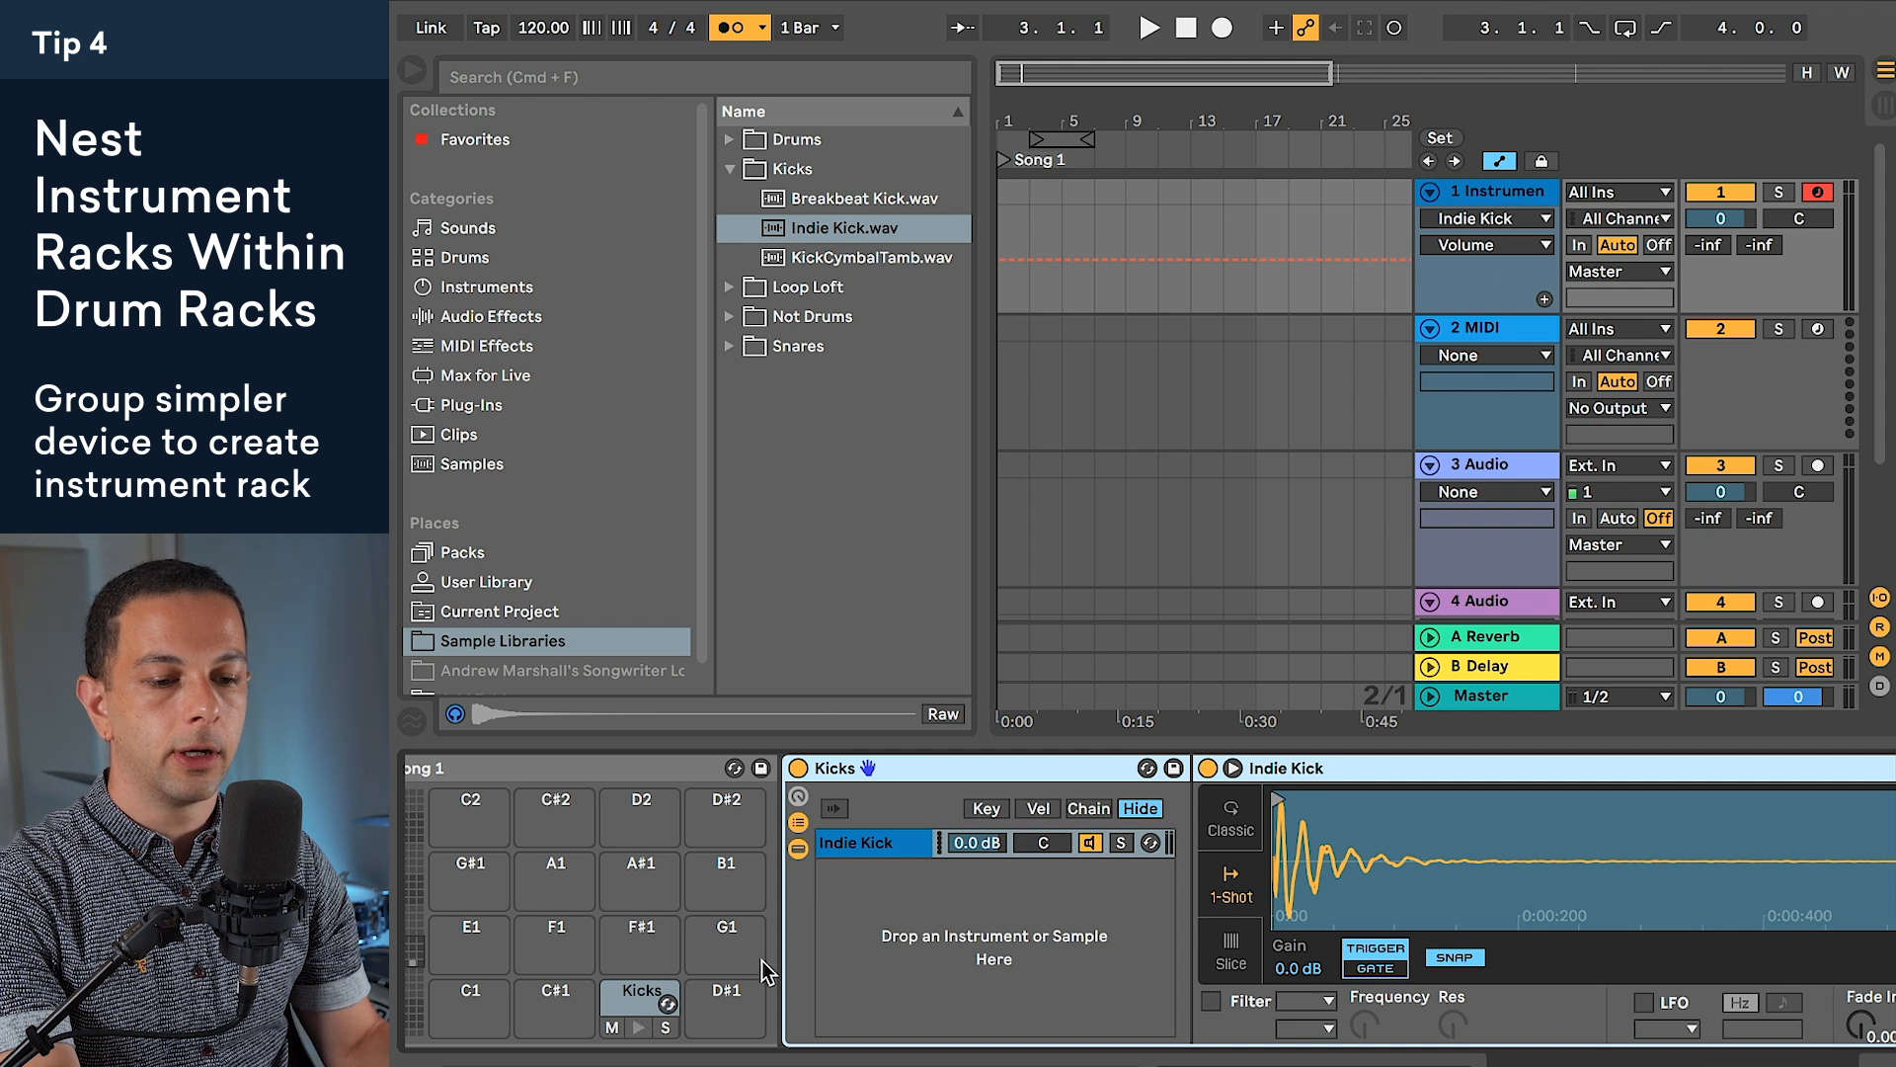
# Step: Add Breakbeat Kick.wav and KickCymbalTamb.wav as new chains in the Kicks rack
pyautogui.moveTo(859, 197); pyautogui.dragTo(993, 947)
pyautogui.click(815, 259)
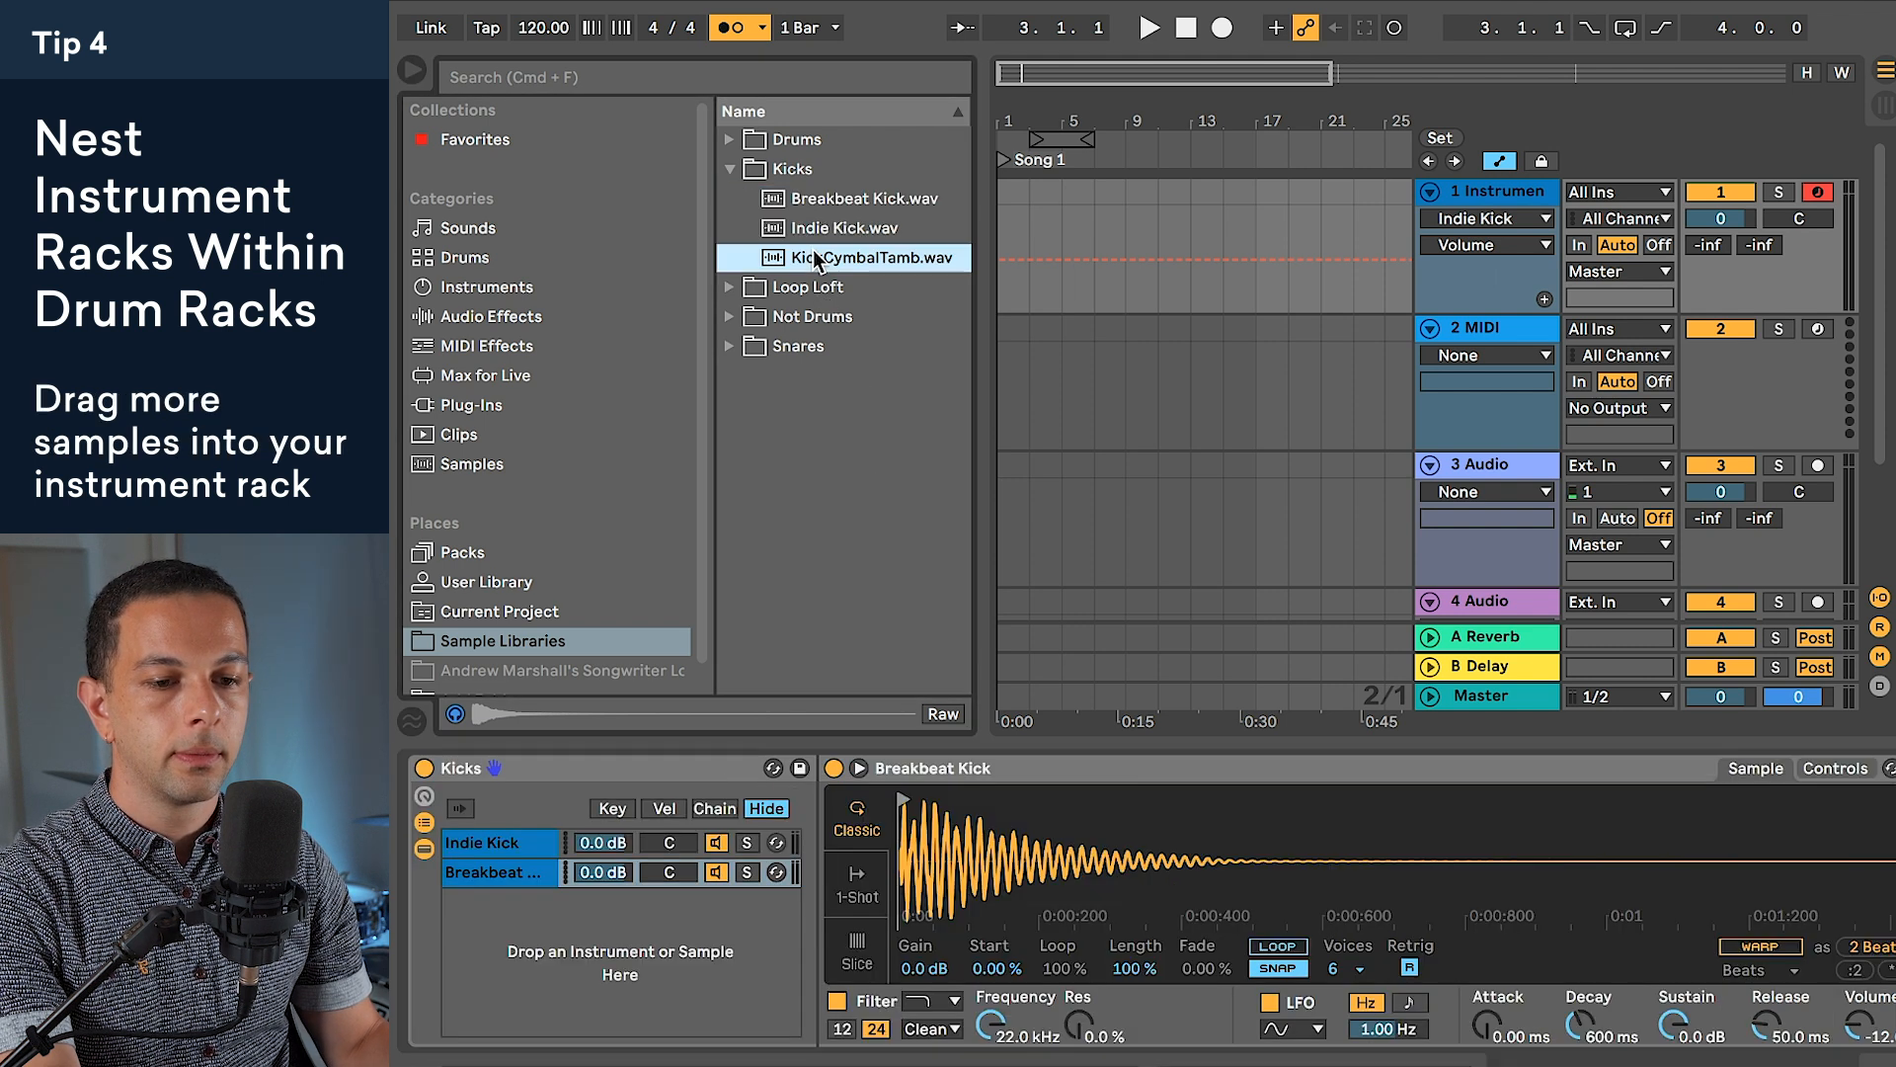
pyautogui.moveTo(816, 258); pyautogui.dragTo(642, 928)
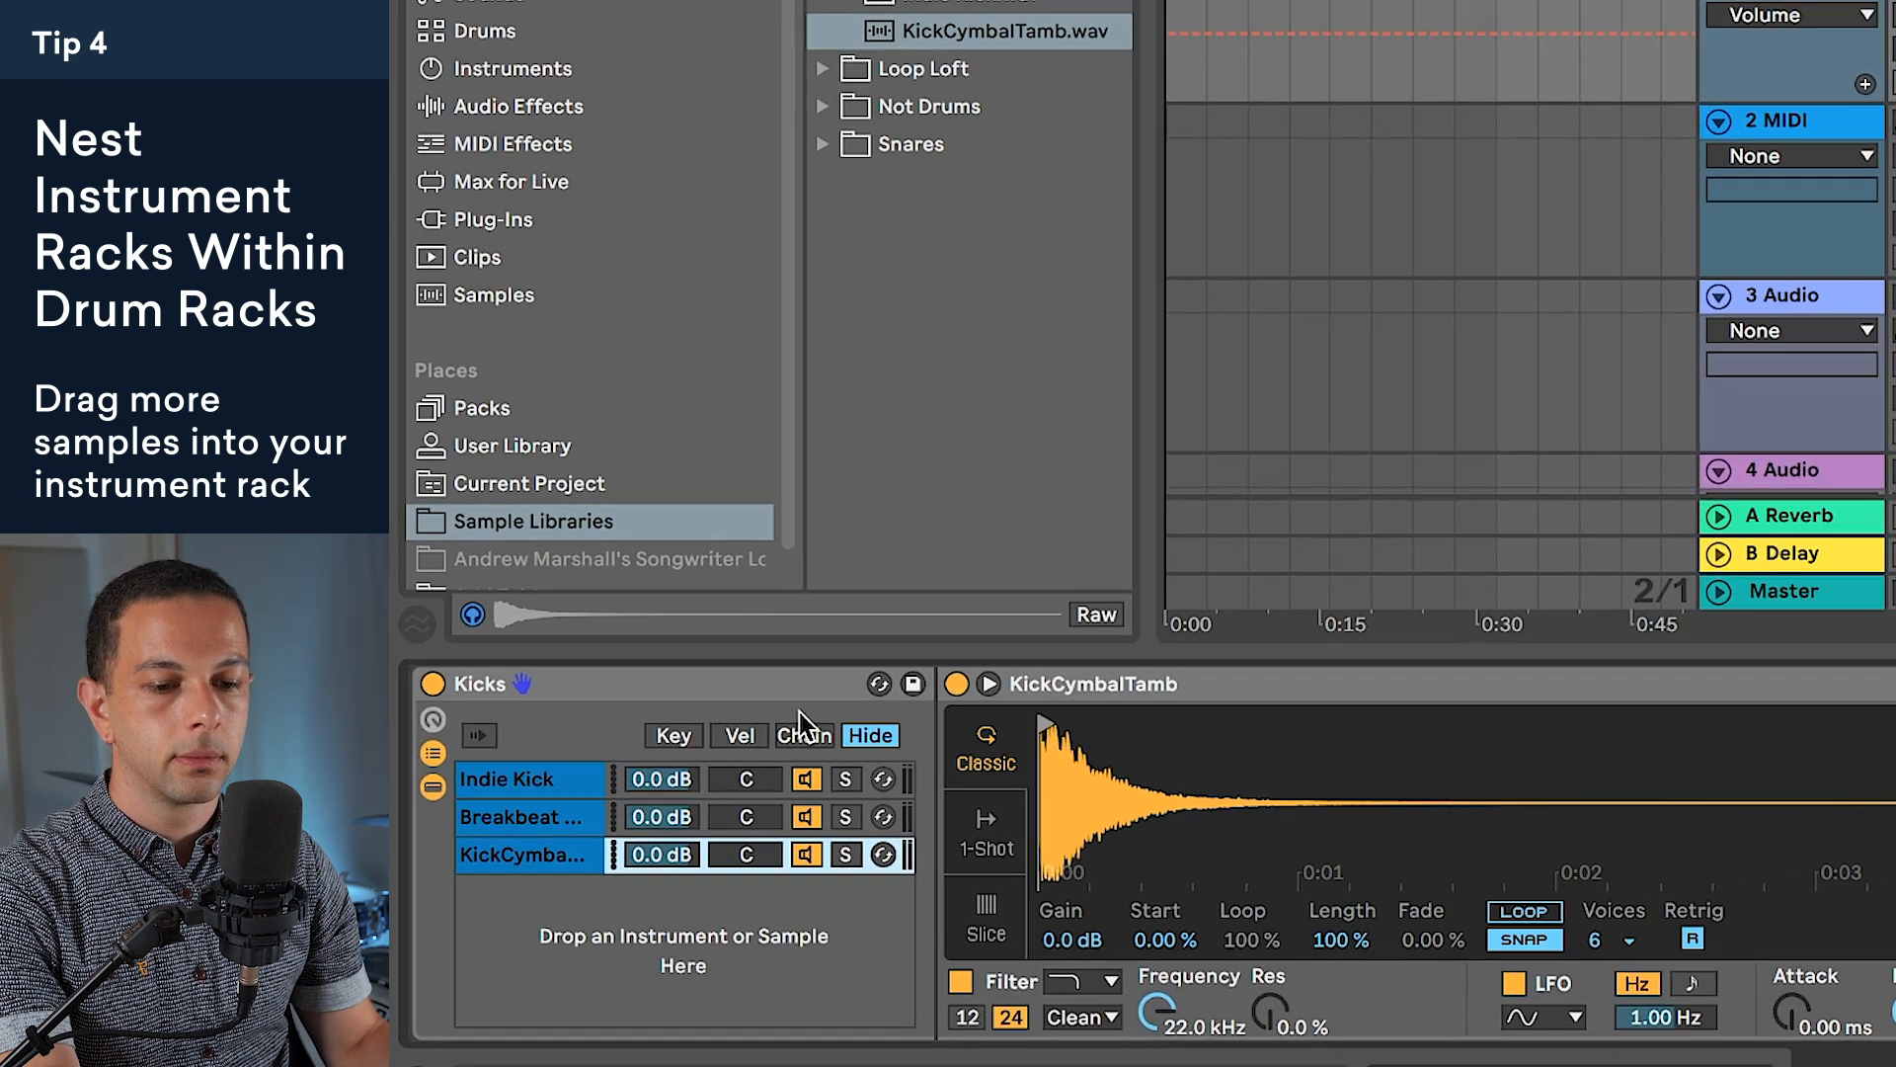
# Step: Give the Kicks chains separate chain selector values: Indie Kick 1, Breakbeat Kick 2 and KickCymbalTamb 3
pyautogui.hscroll(-3, 685, 663)
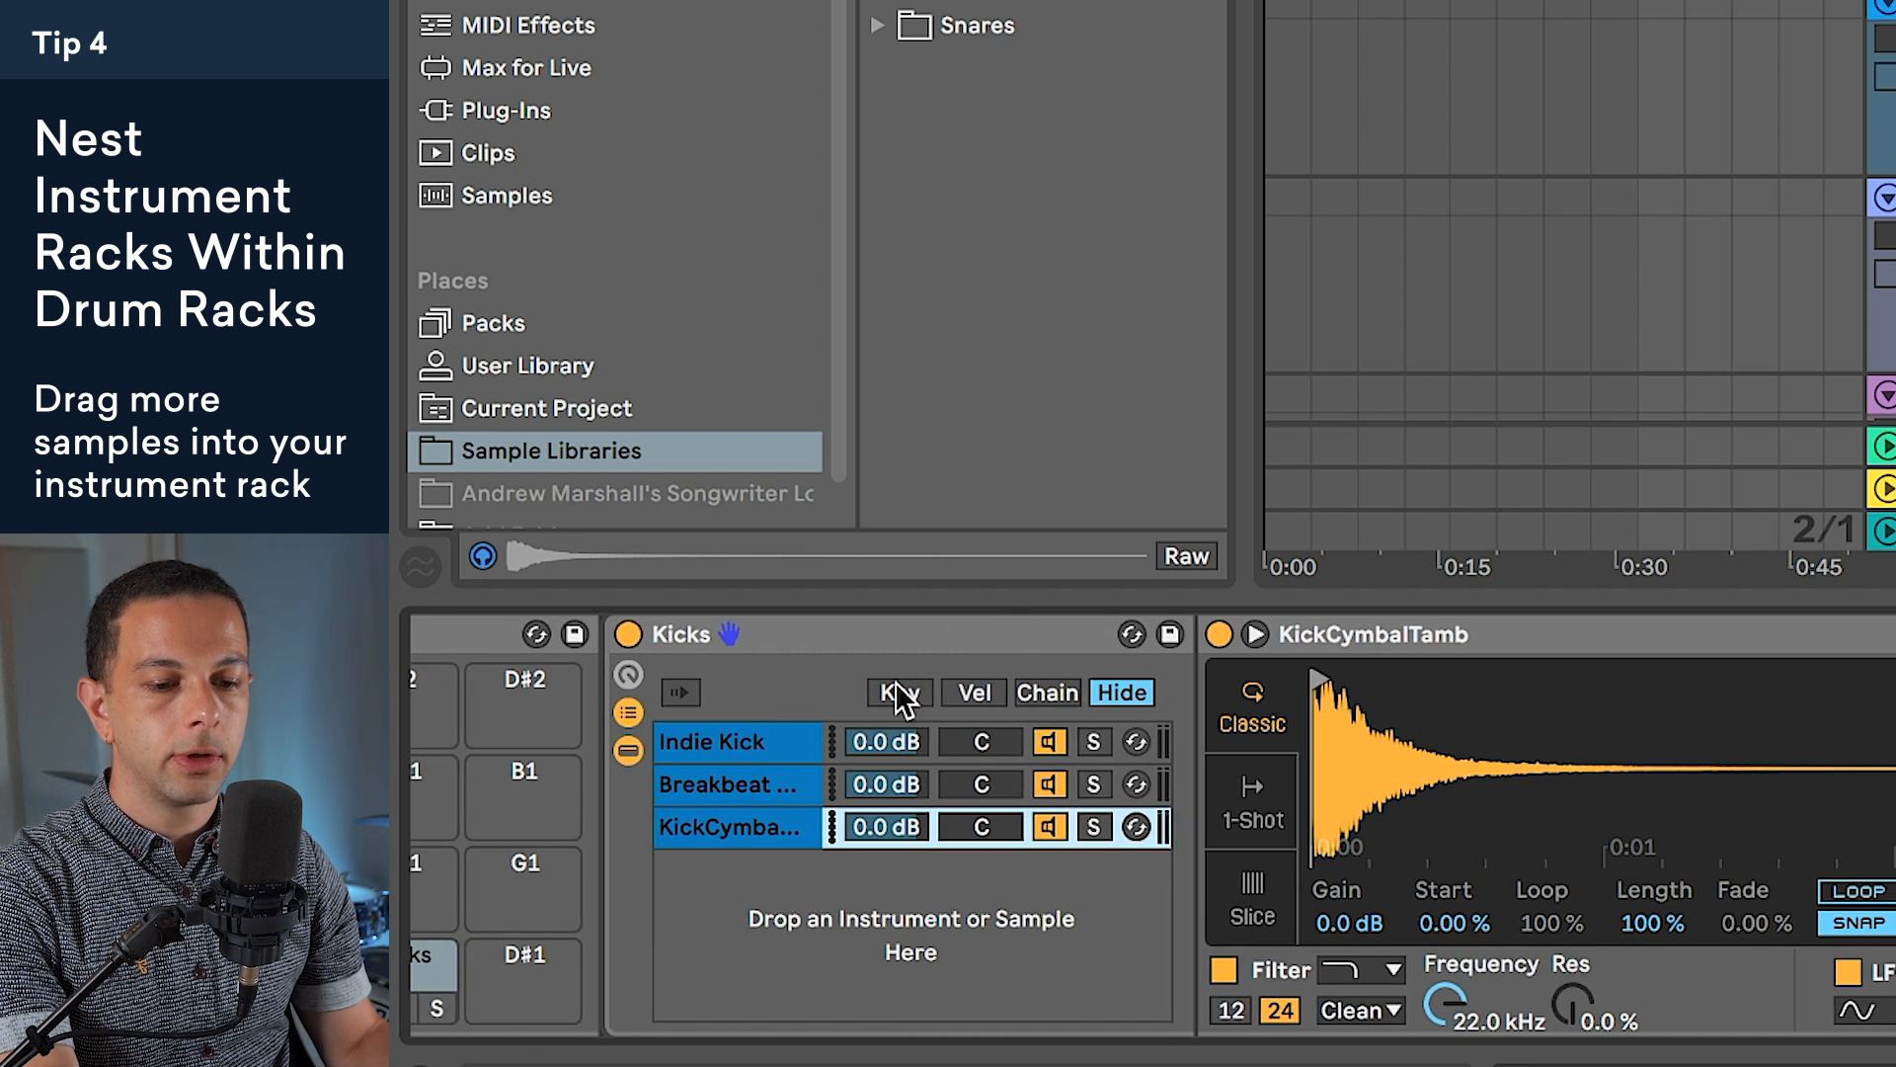
pyautogui.click(1023, 692)
pyautogui.moveTo(1190, 742); pyautogui.dragTo(1237, 826)
pyautogui.click(1192, 785)
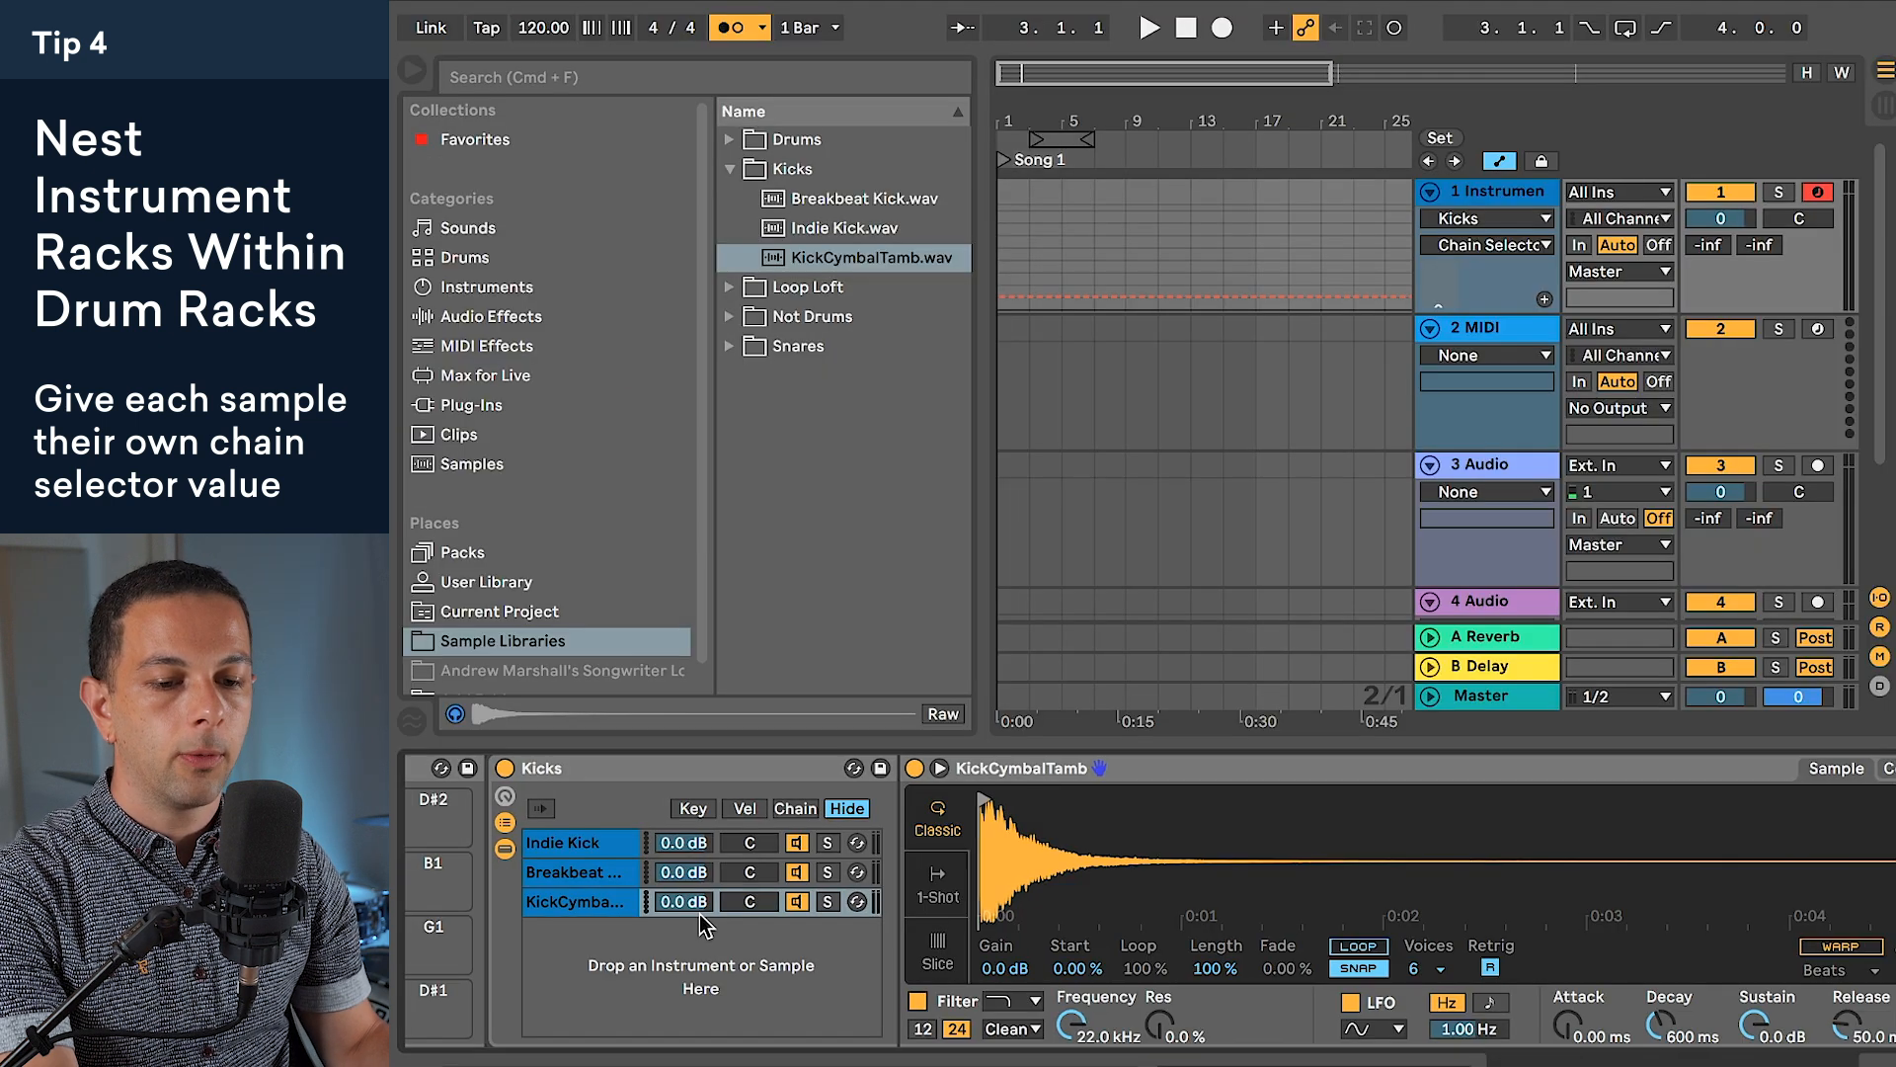
# Step: Switch the Breakbeat Kick Simpler to 1-Shot mode and turn off its filter and LFO
pyautogui.hscroll(-1, 700, 915)
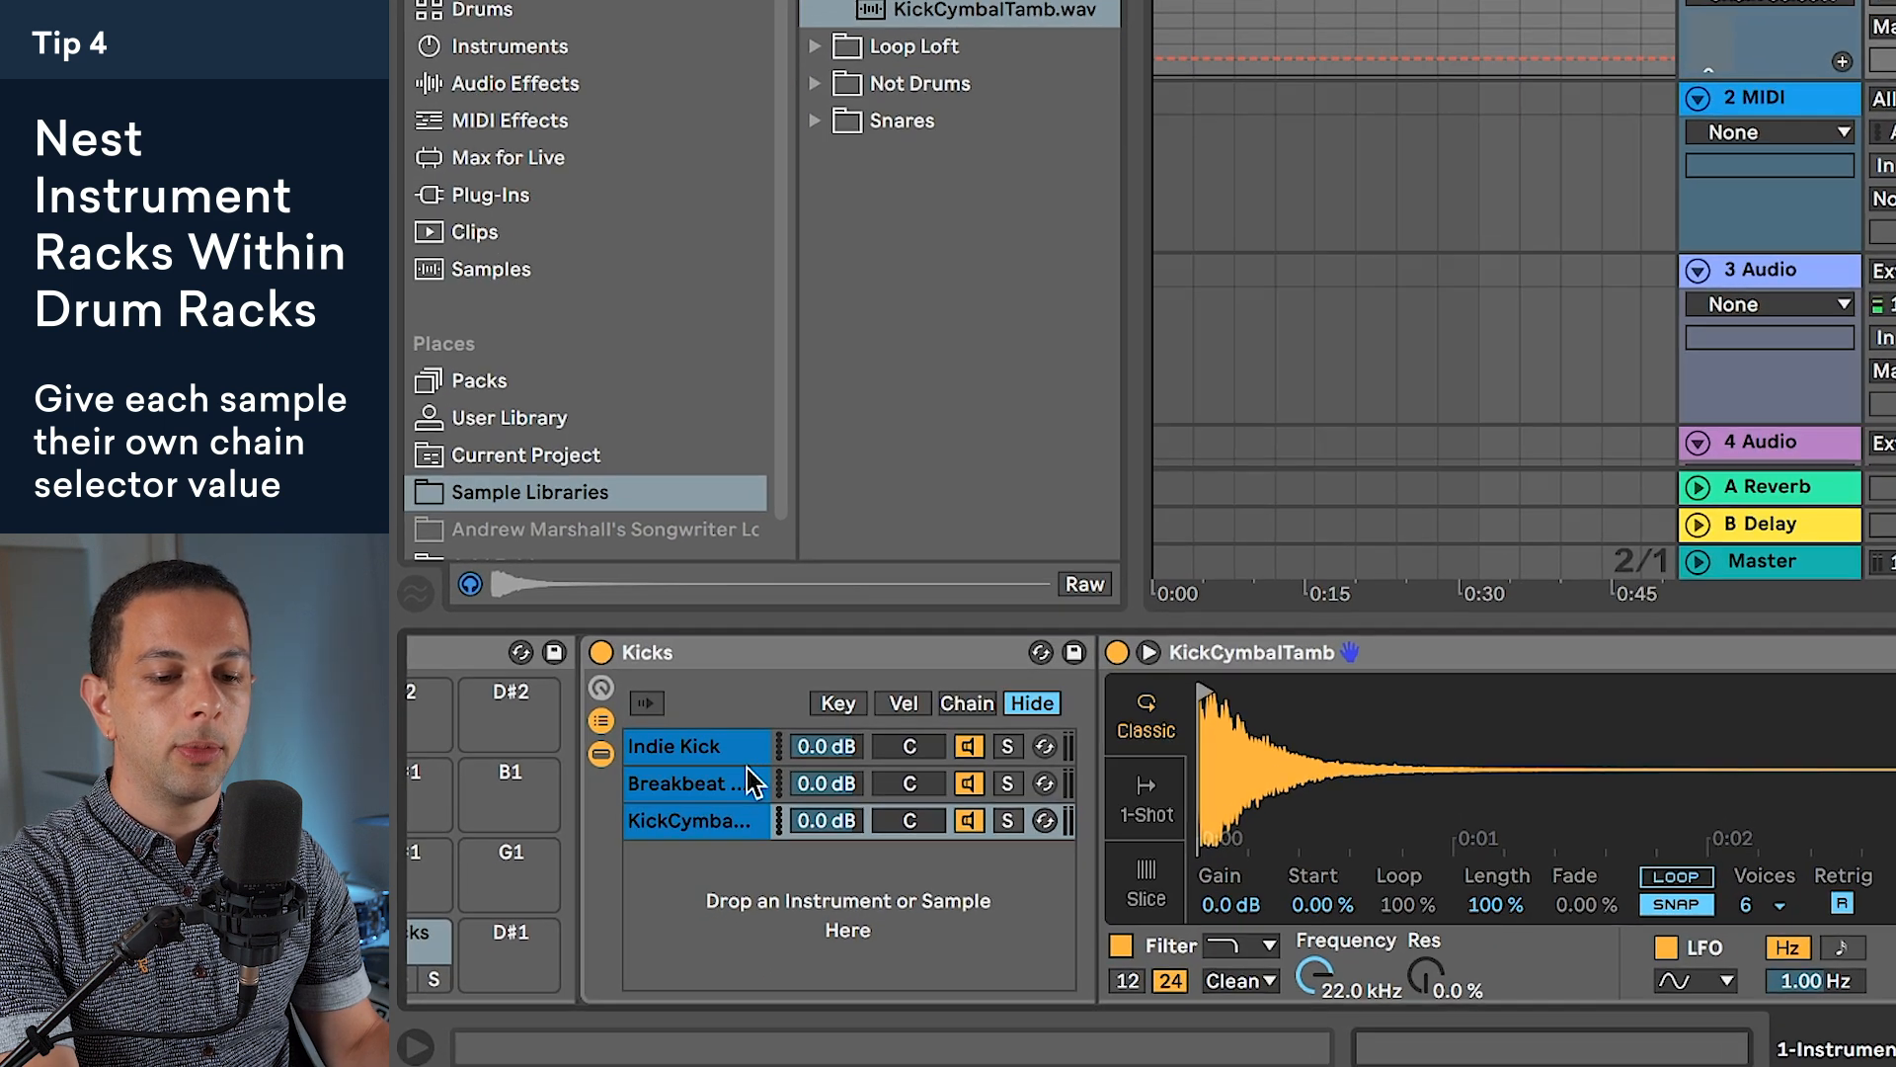
pyautogui.click(674, 874)
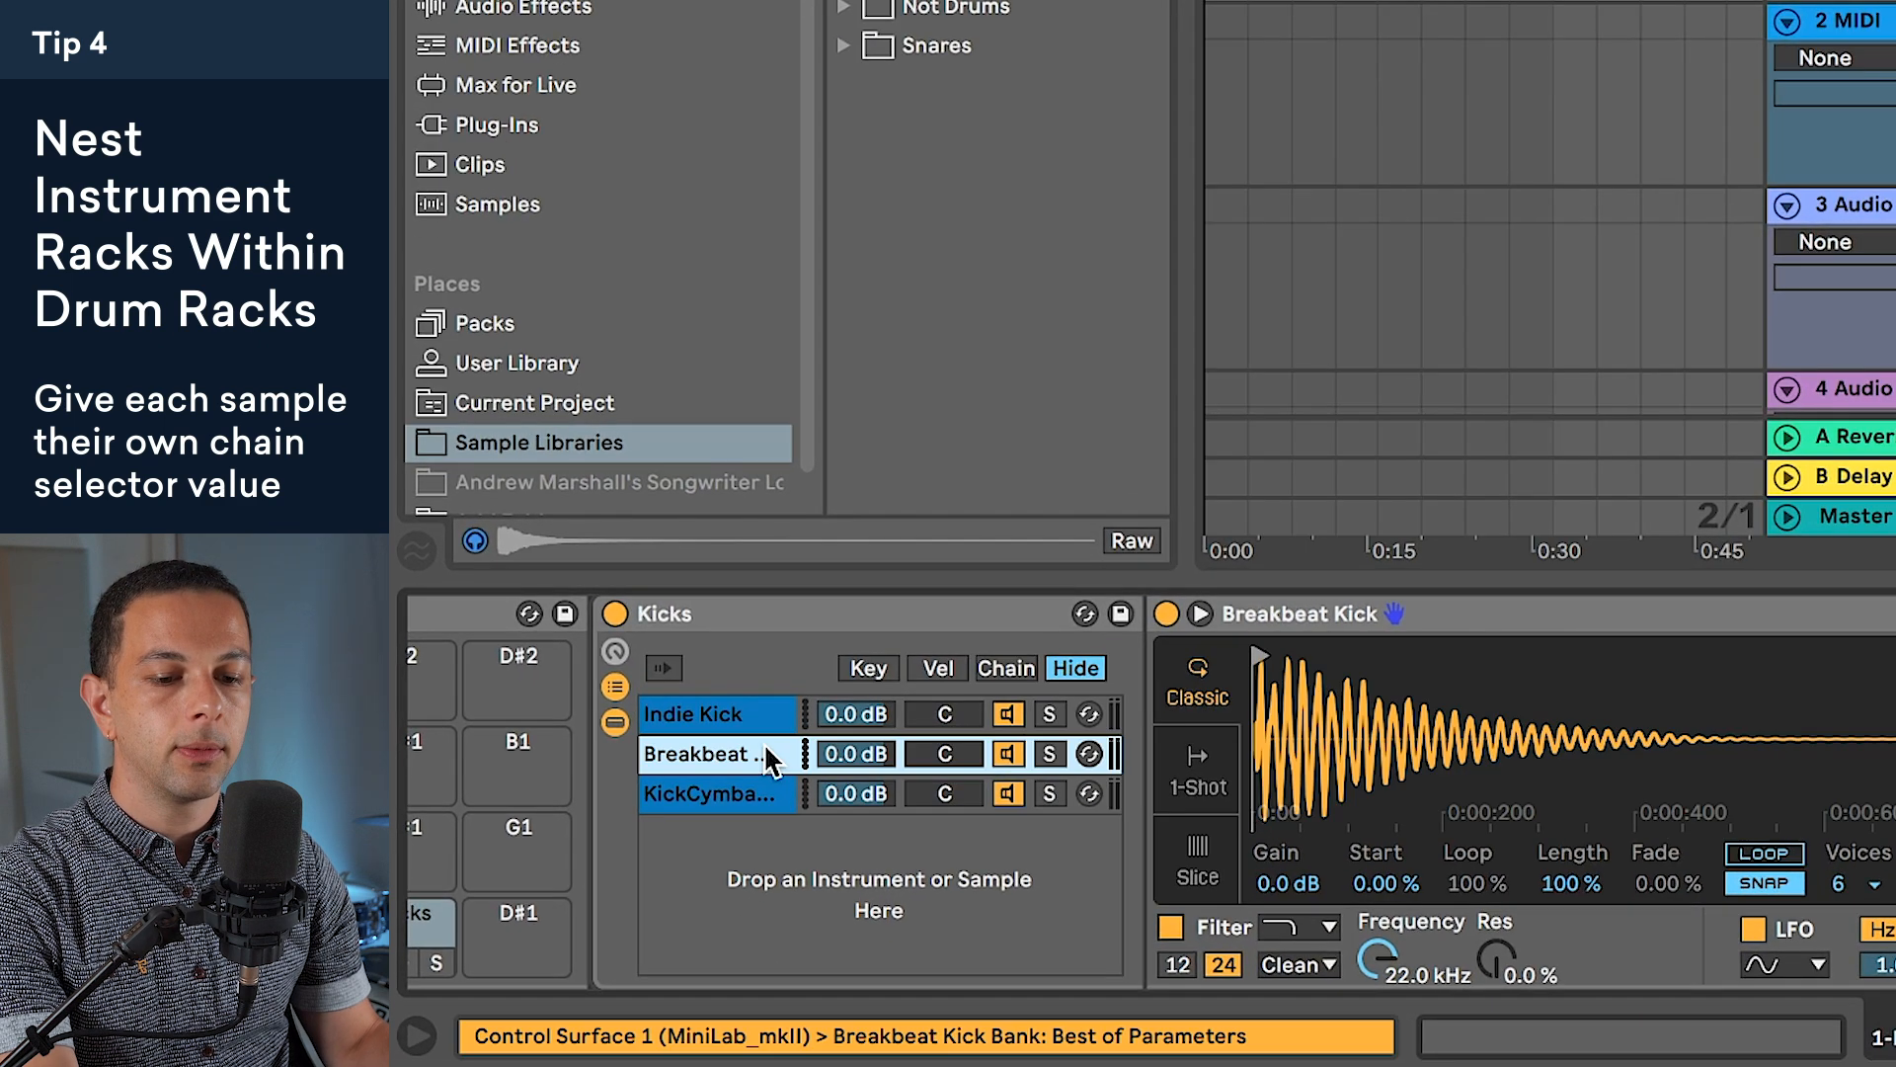
pyautogui.hscroll(3, 1178, 707)
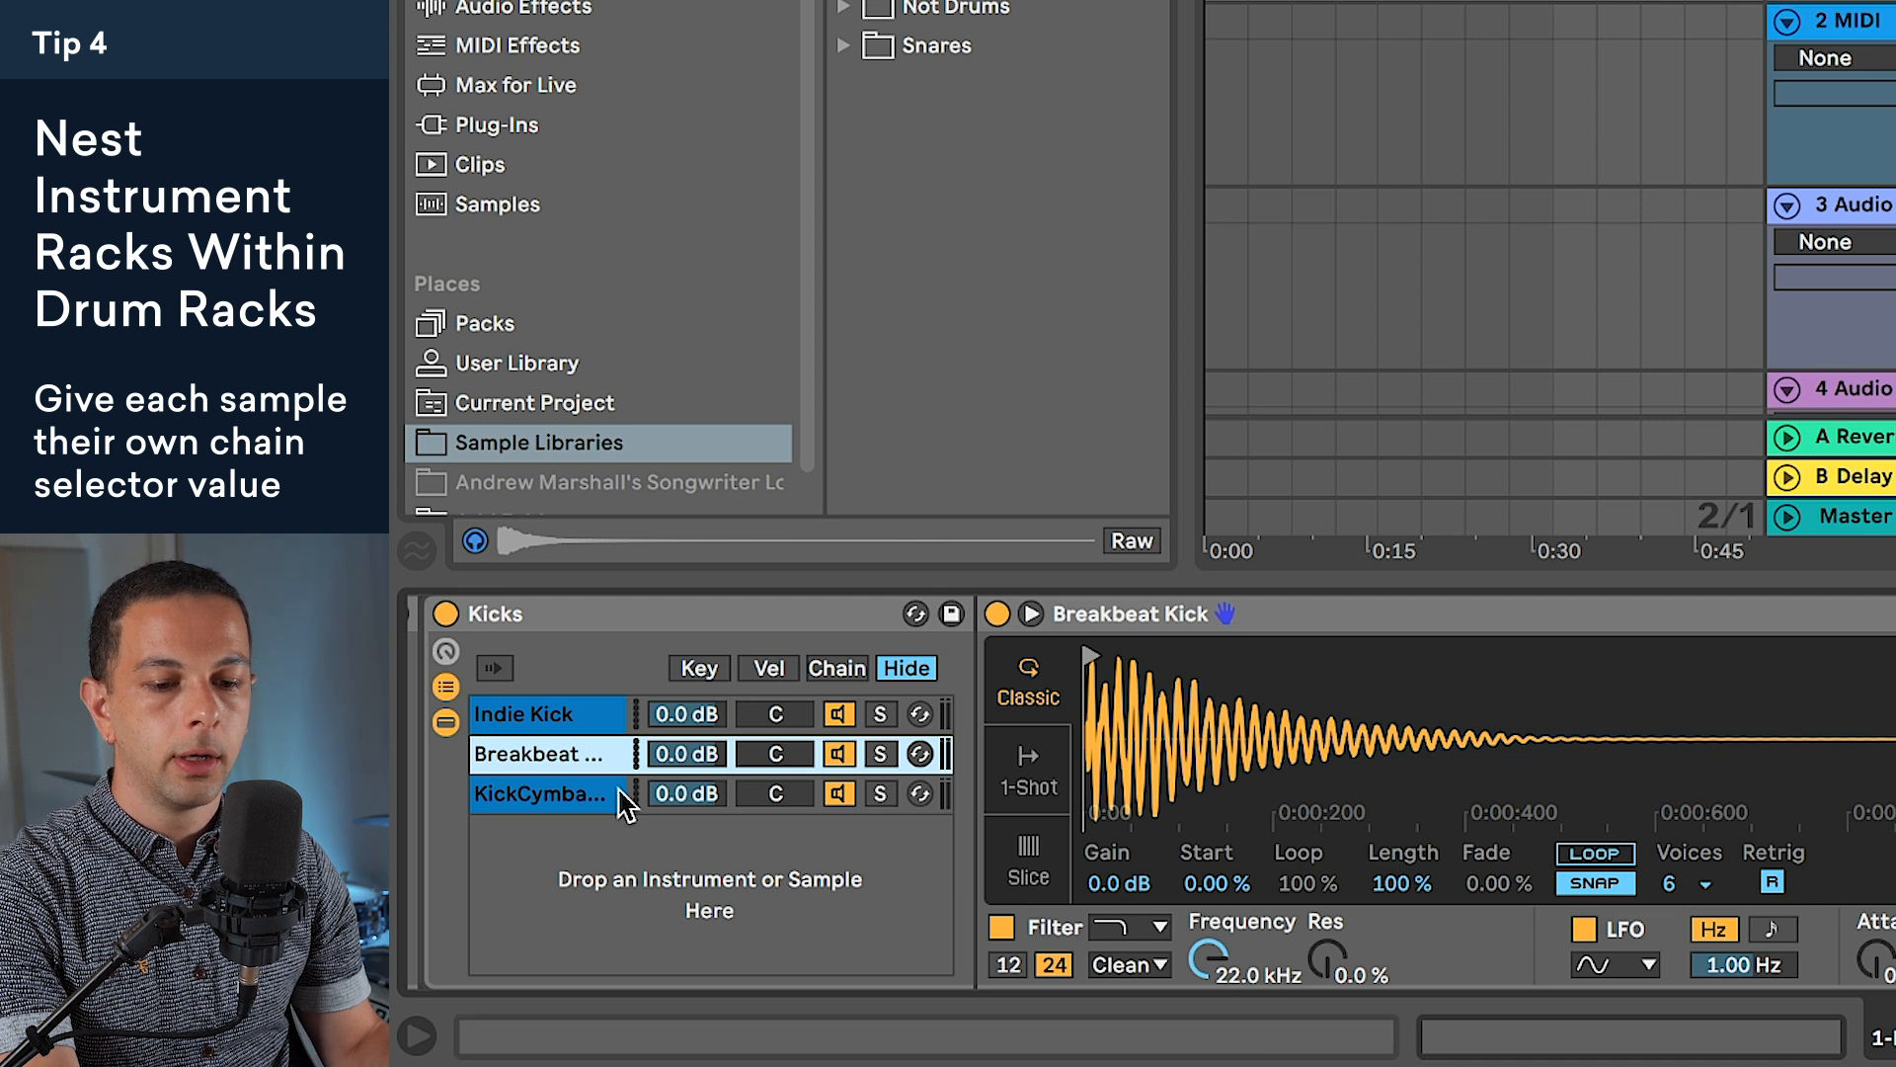
pyautogui.click(573, 713)
pyautogui.click(612, 753)
pyautogui.click(1045, 756)
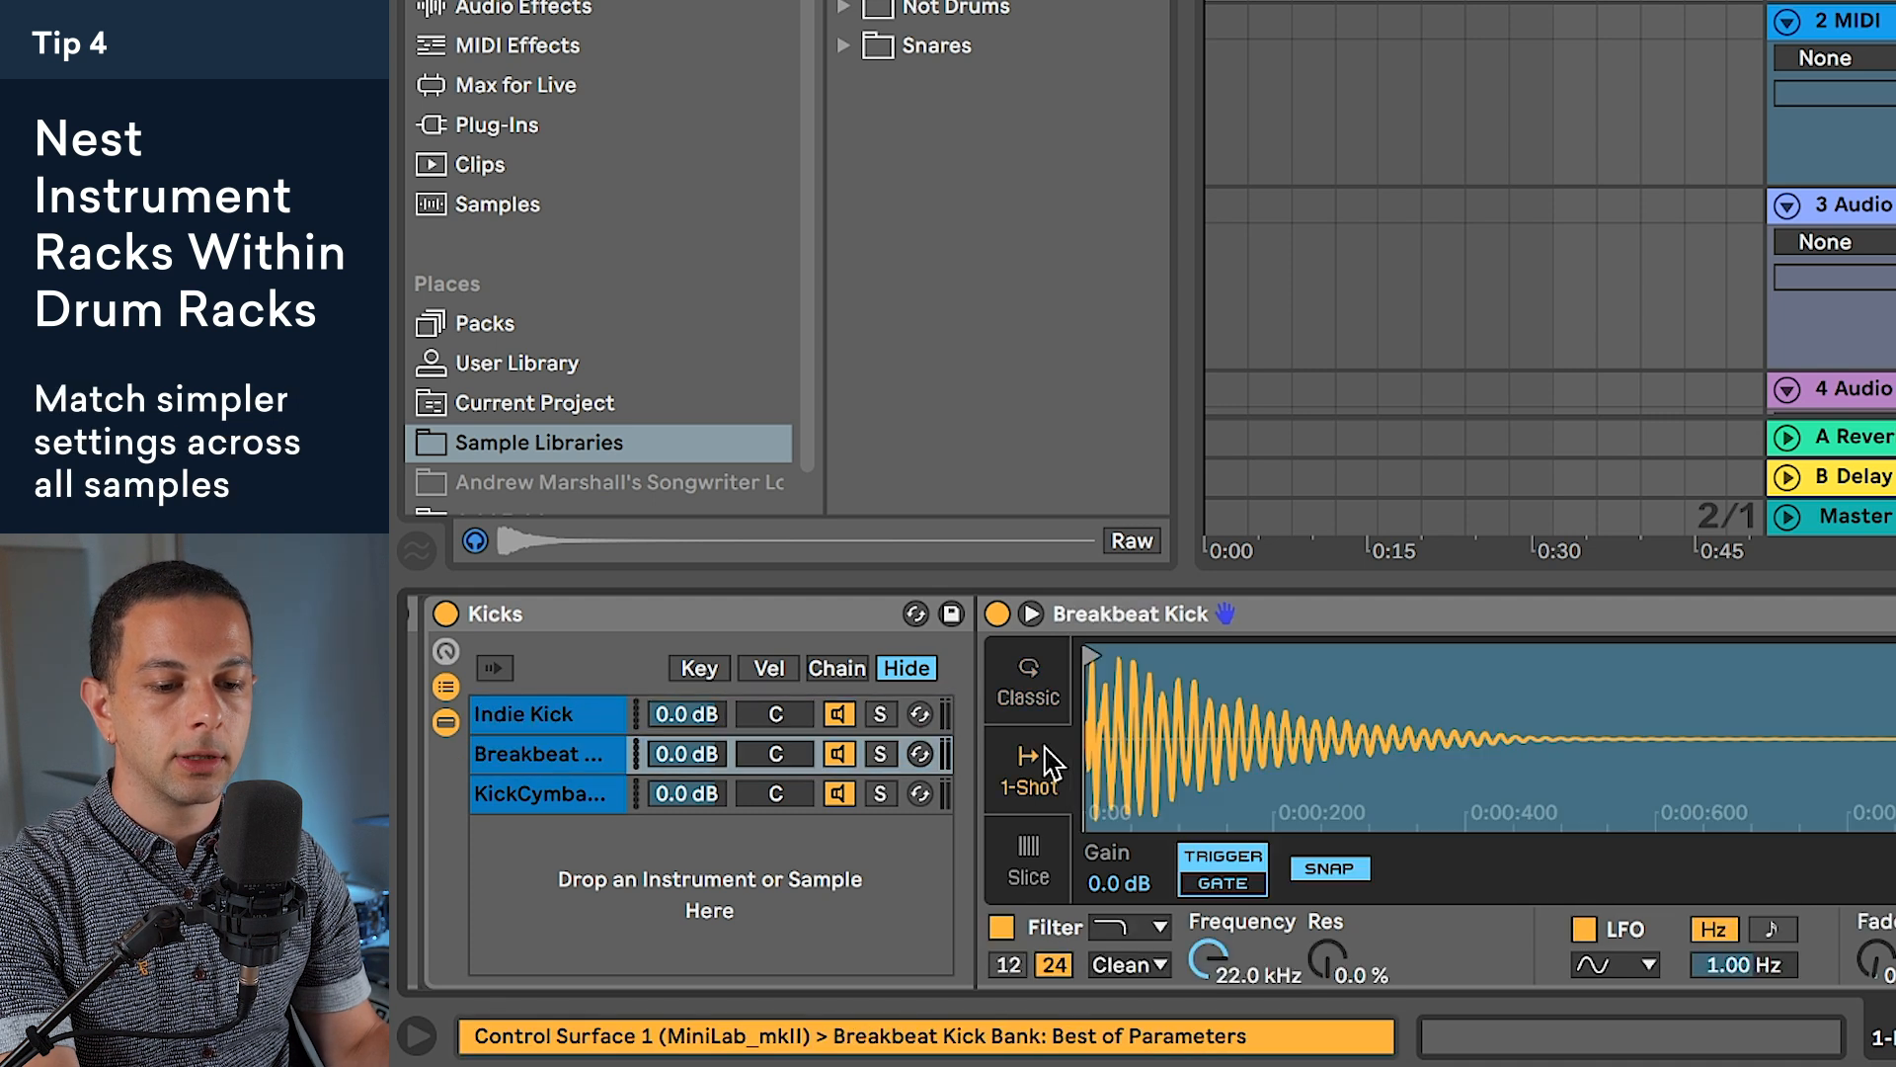
pyautogui.click(1002, 927)
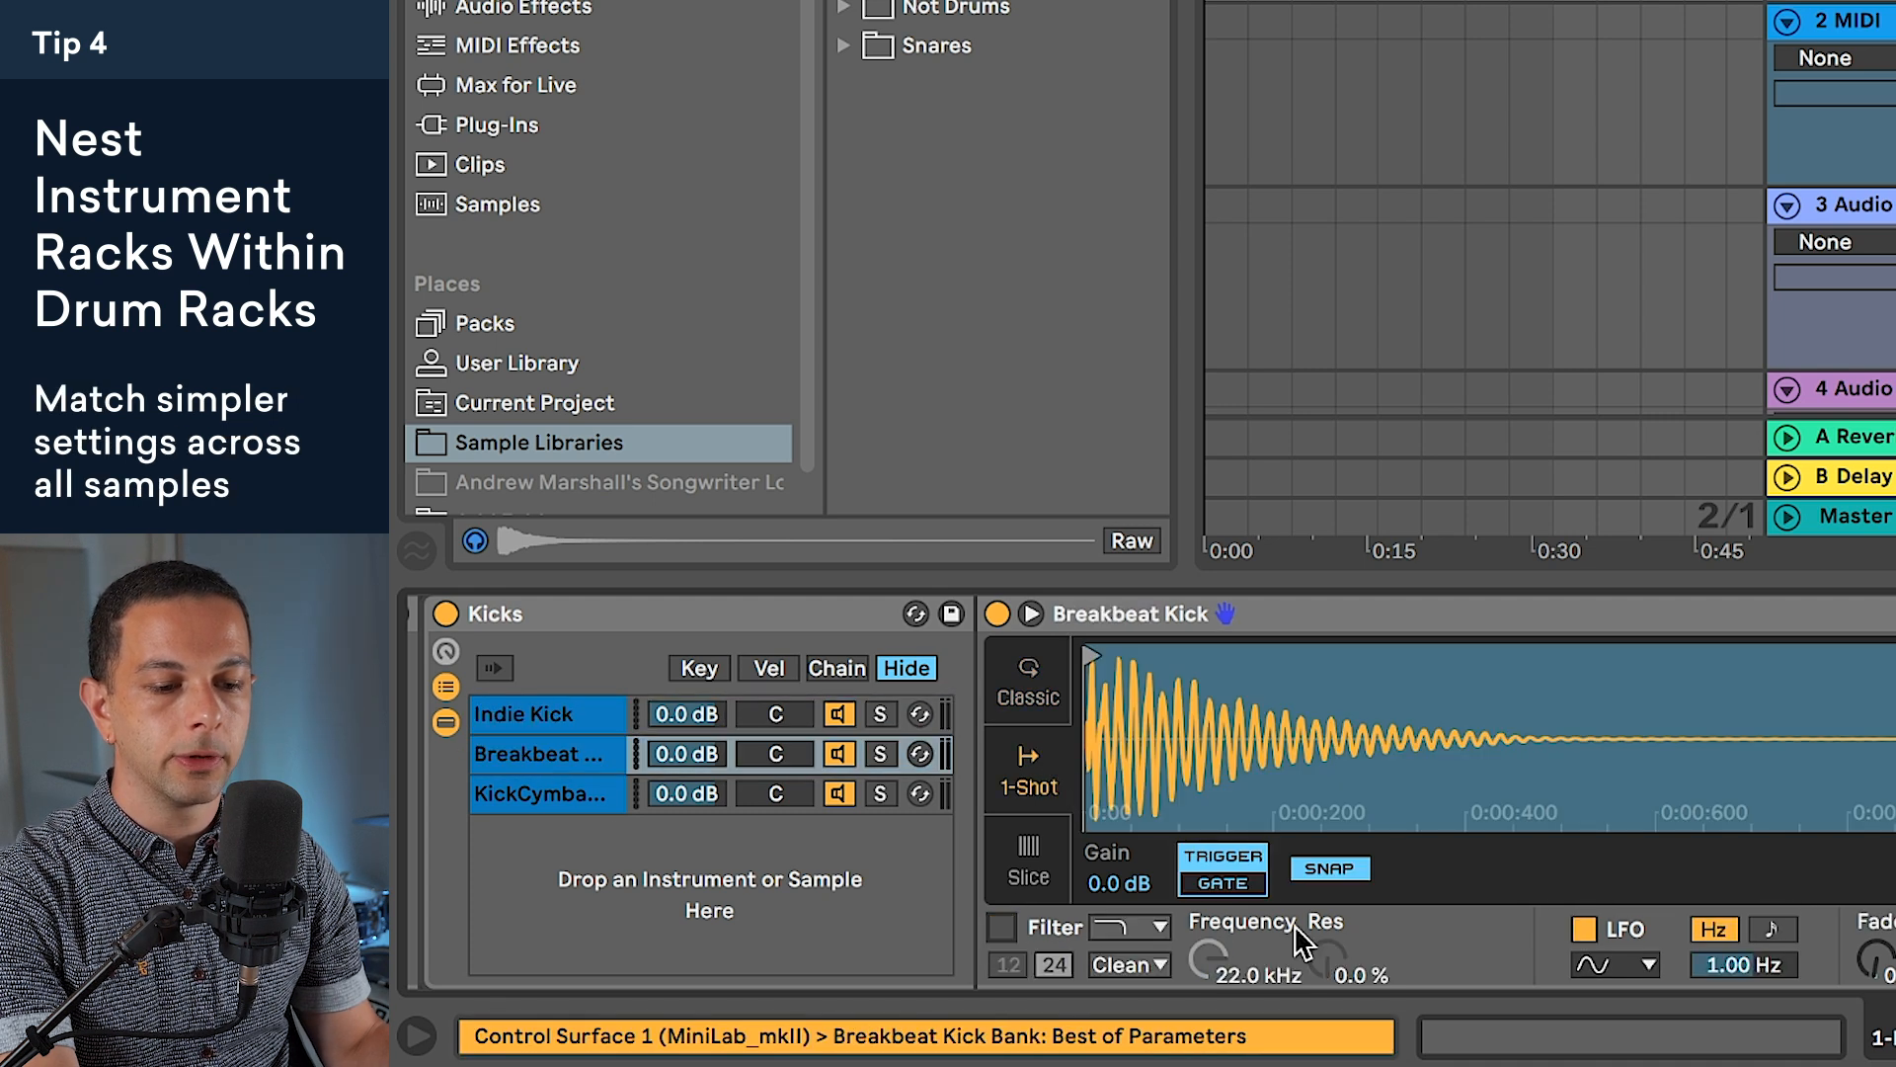
pyautogui.click(1583, 930)
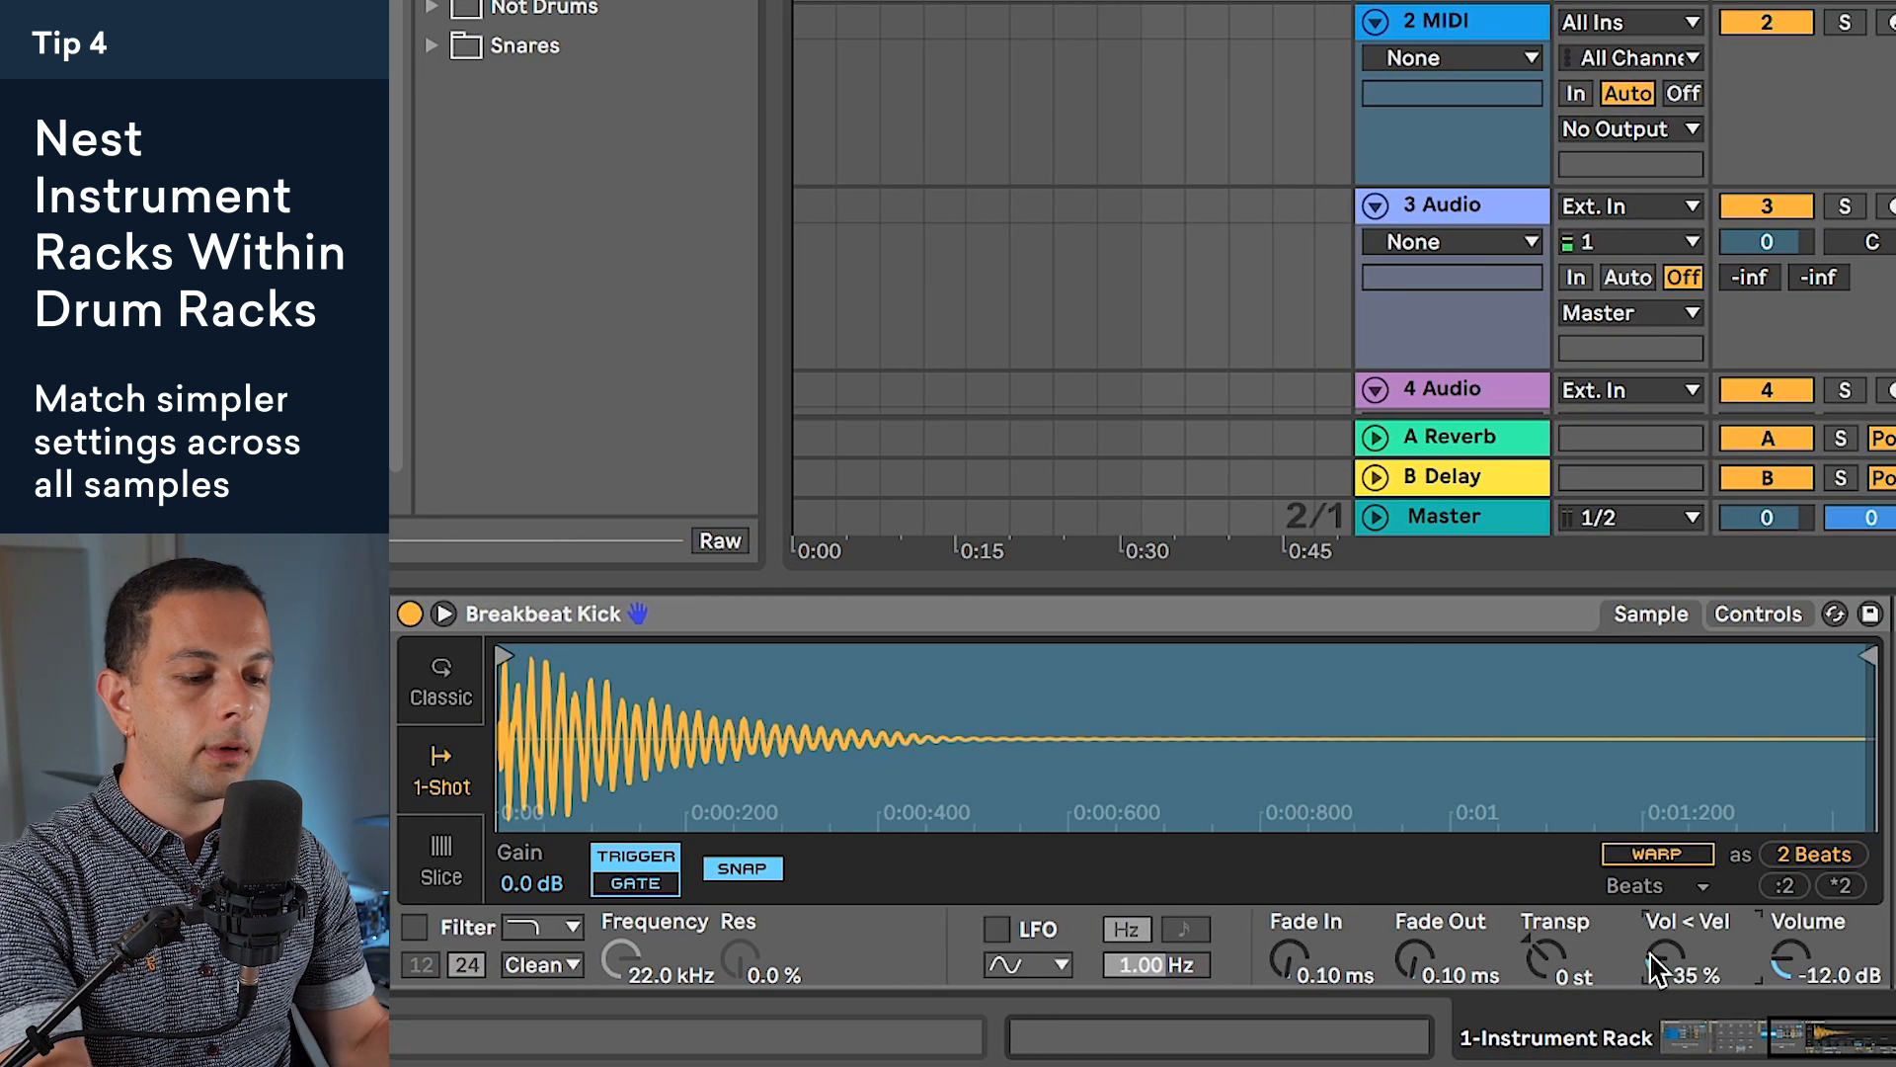
# Step: Set the Breakbeat Kick Simpler's Vol < Vel to 0% and its Volume to 0 dB
pyautogui.write('0')
pyautogui.press('Return')
pyautogui.click(1829, 965)
pyautogui.write('0')
pyautogui.press('Return')
# Step: Match KickCymbalTamb's Simpler settings: 1-Shot mode, filter and LFO off, Vol < Vel 0% and Volume 0 dB
pyautogui.click(441, 775)
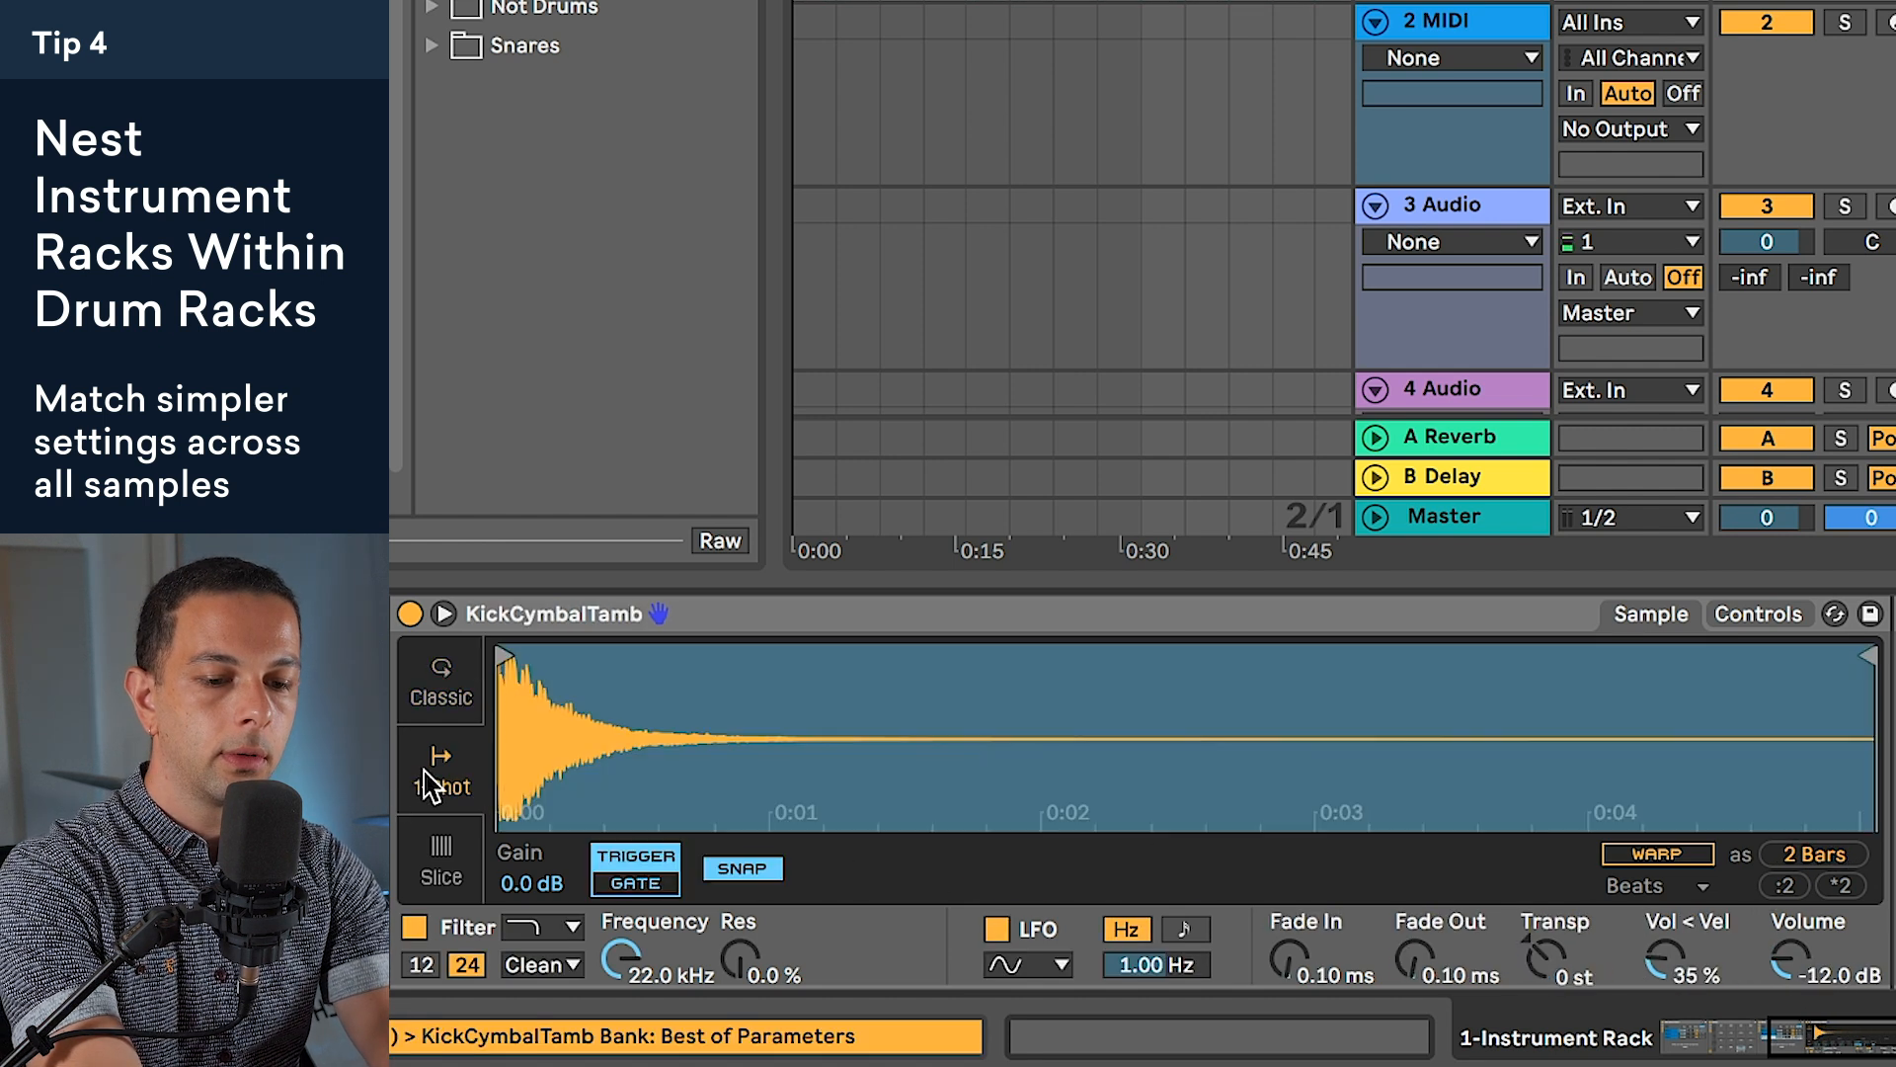
pyautogui.click(996, 928)
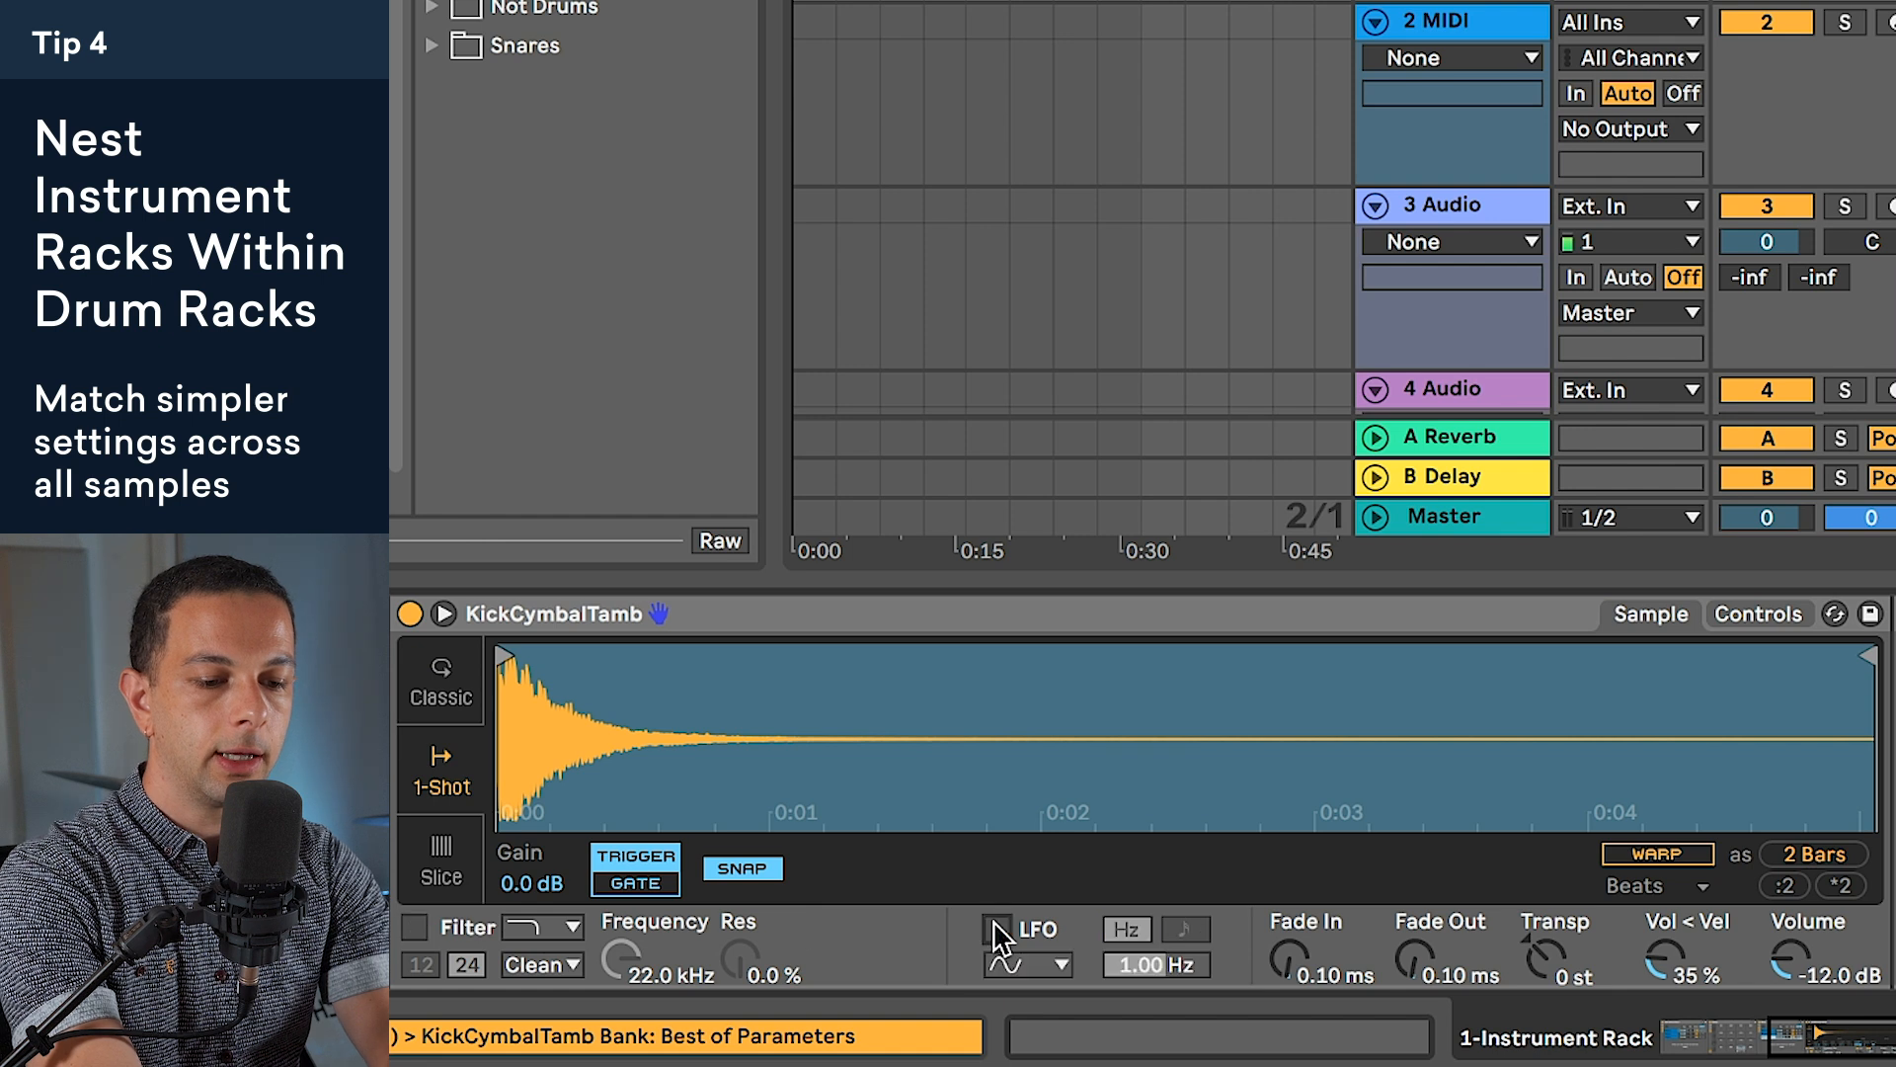
pyautogui.click(1663, 966)
pyautogui.write('0')
pyautogui.press('Return')
pyautogui.click(1817, 973)
pyautogui.write('0')
pyautogui.press('Return')
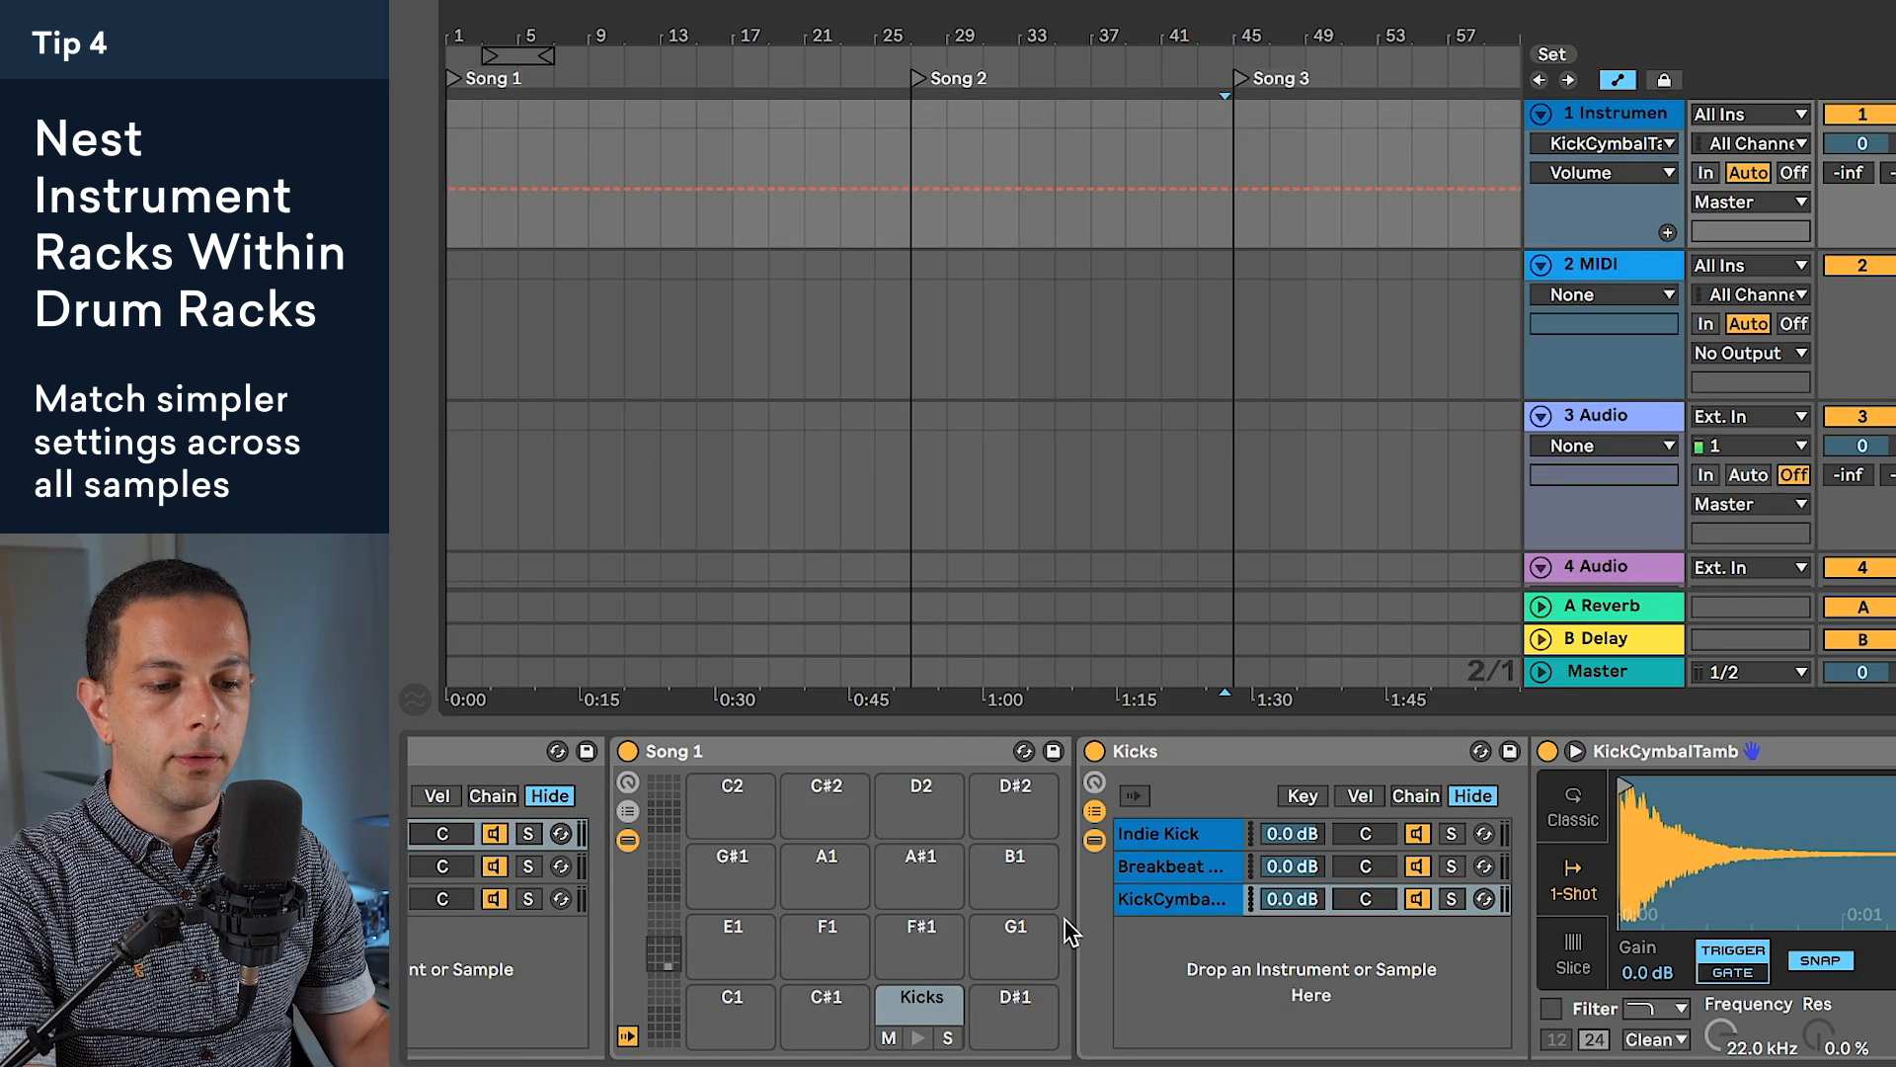
# Step: Show the chain selector zones of the Kicks rack
pyautogui.hscroll(1, 1256, 898)
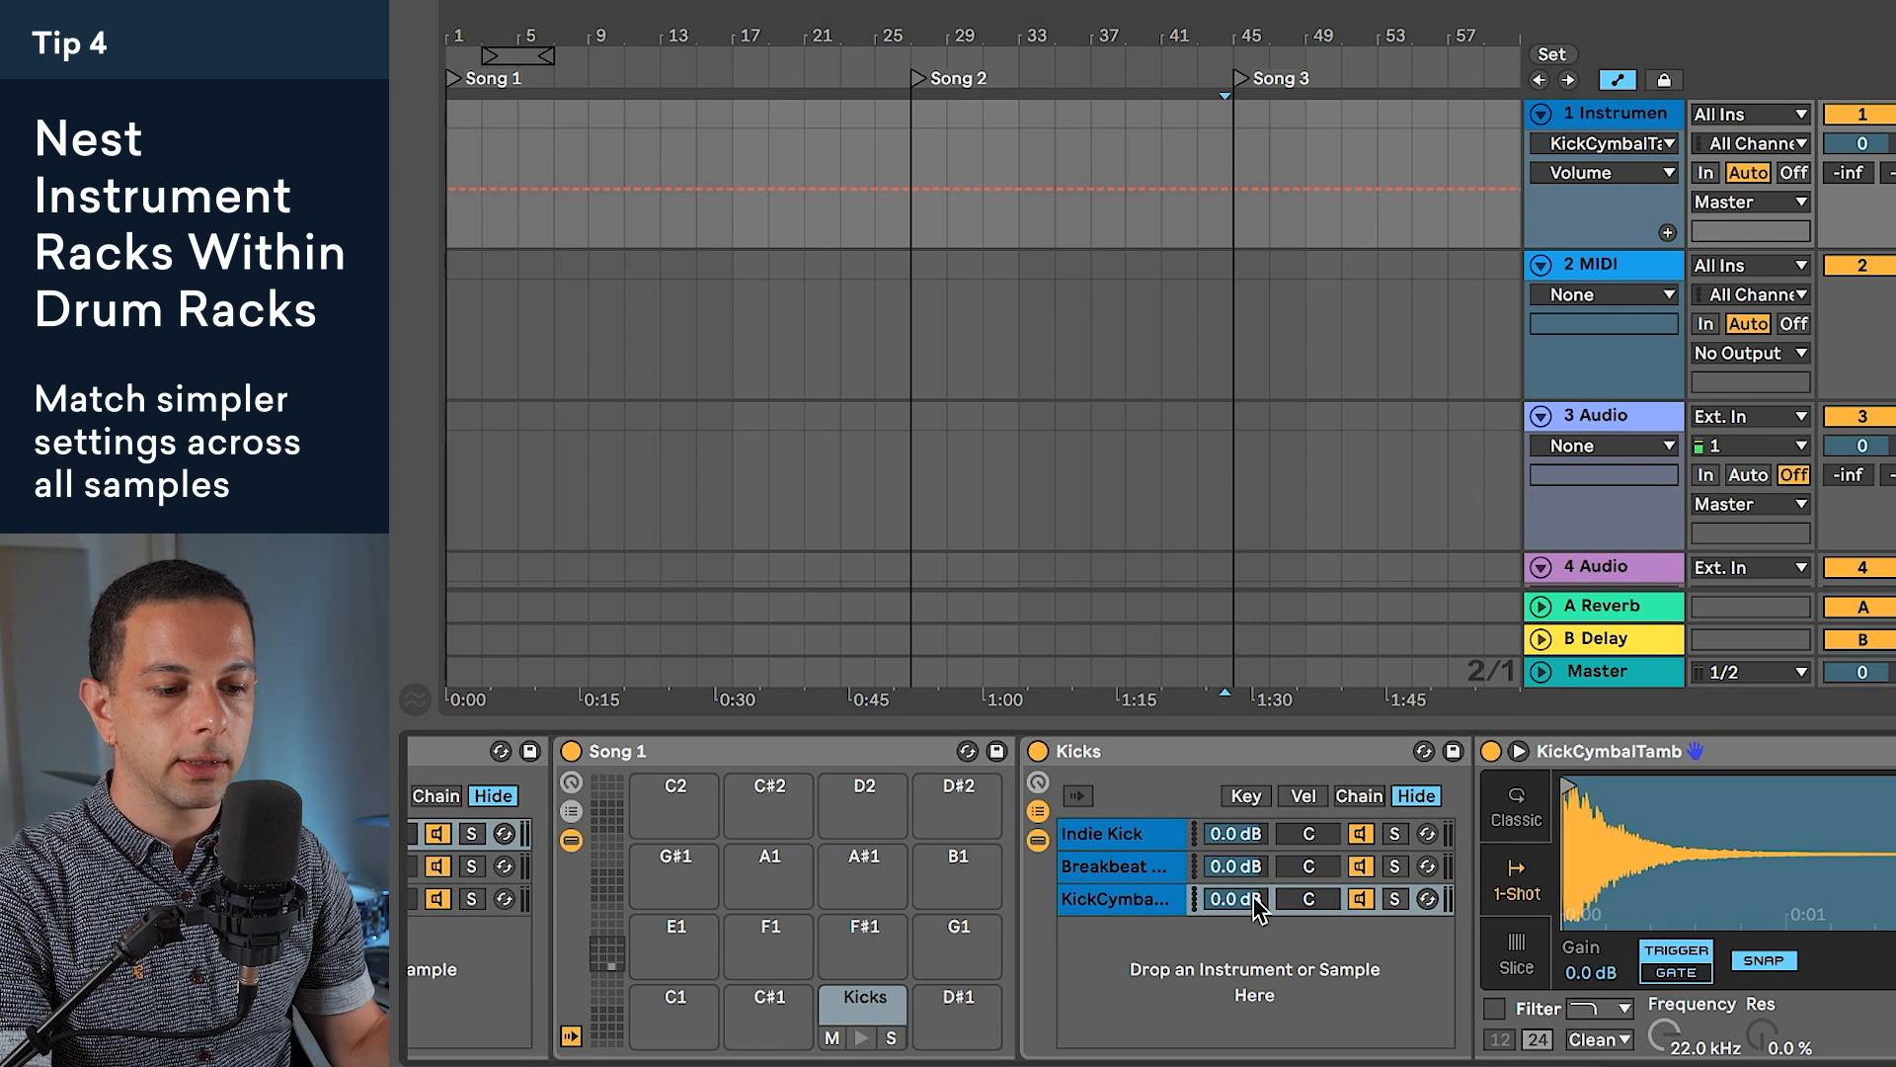
pyautogui.click(1359, 791)
pyautogui.hscroll(3, 1377, 809)
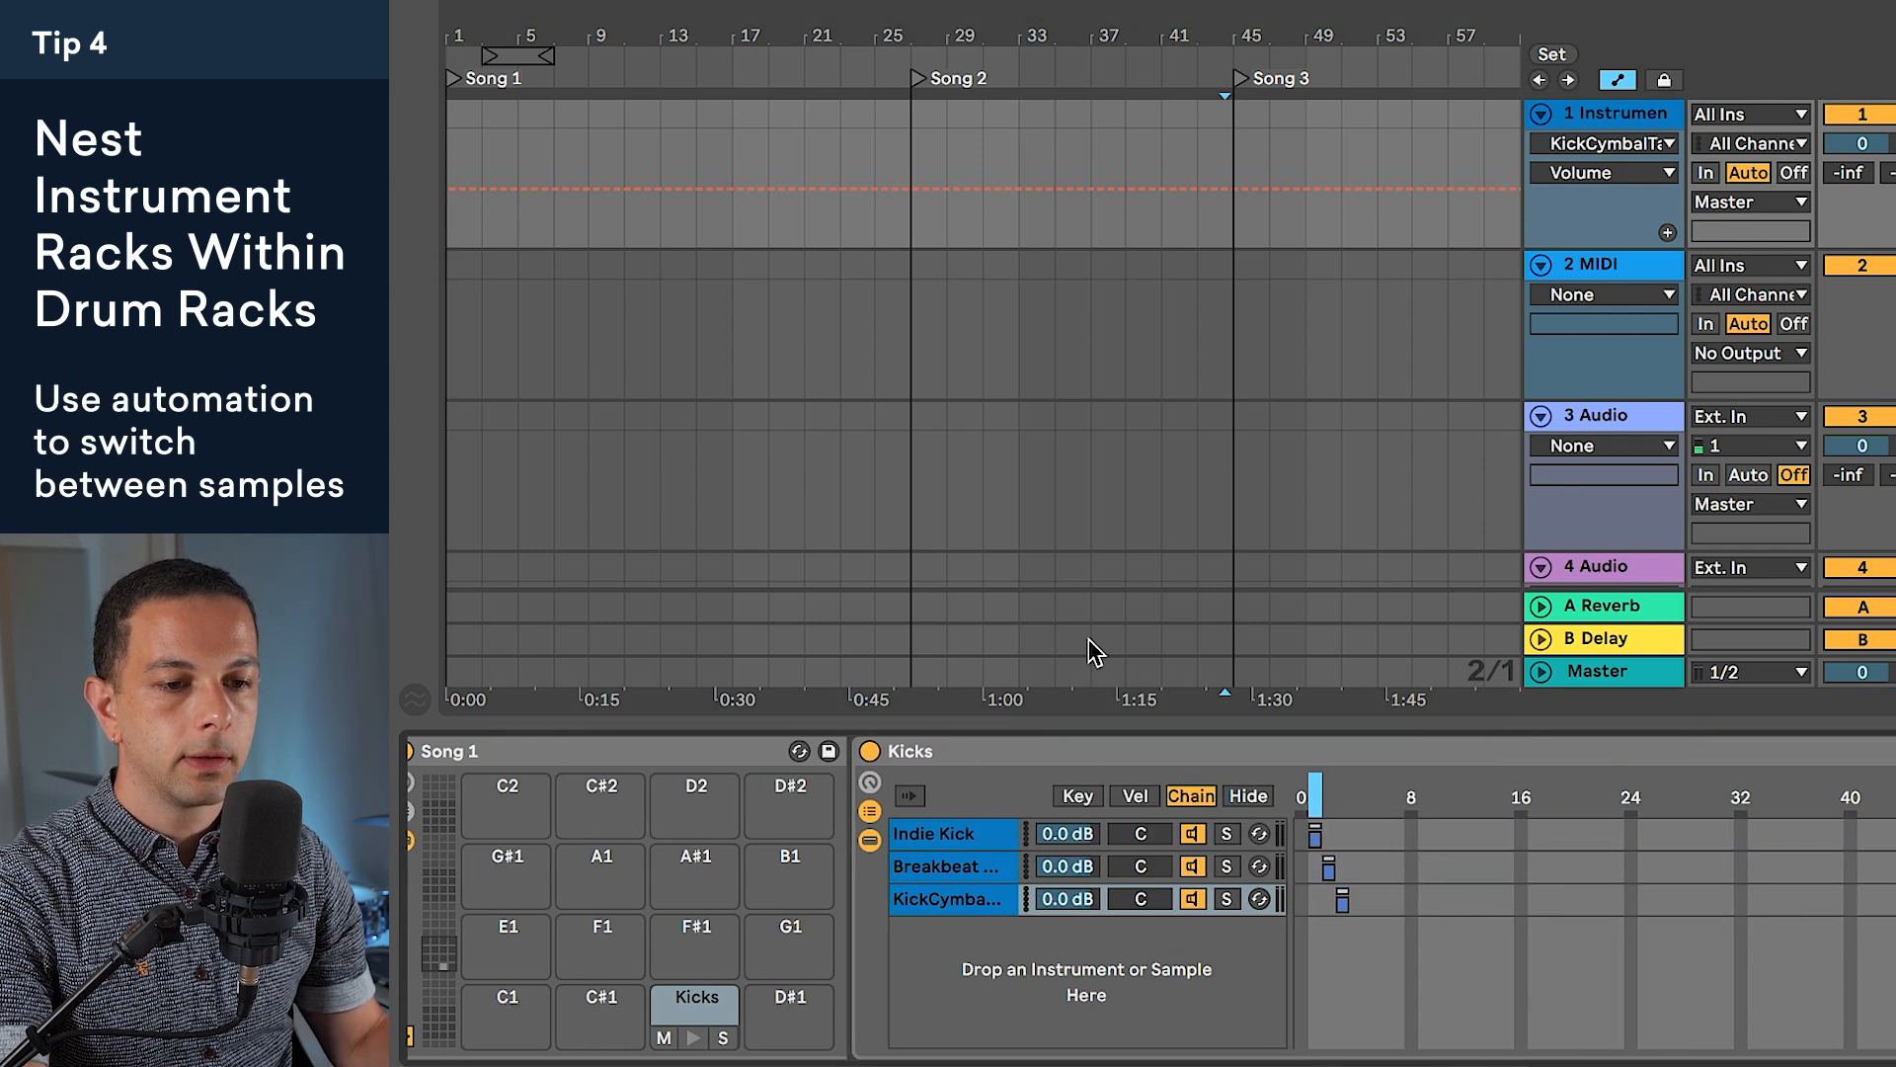
# Step: Hide the automation lanes, then add a locator at bar 7 of the arrangement and name it Chorus
pyautogui.hotkey('ctrl', 'a')
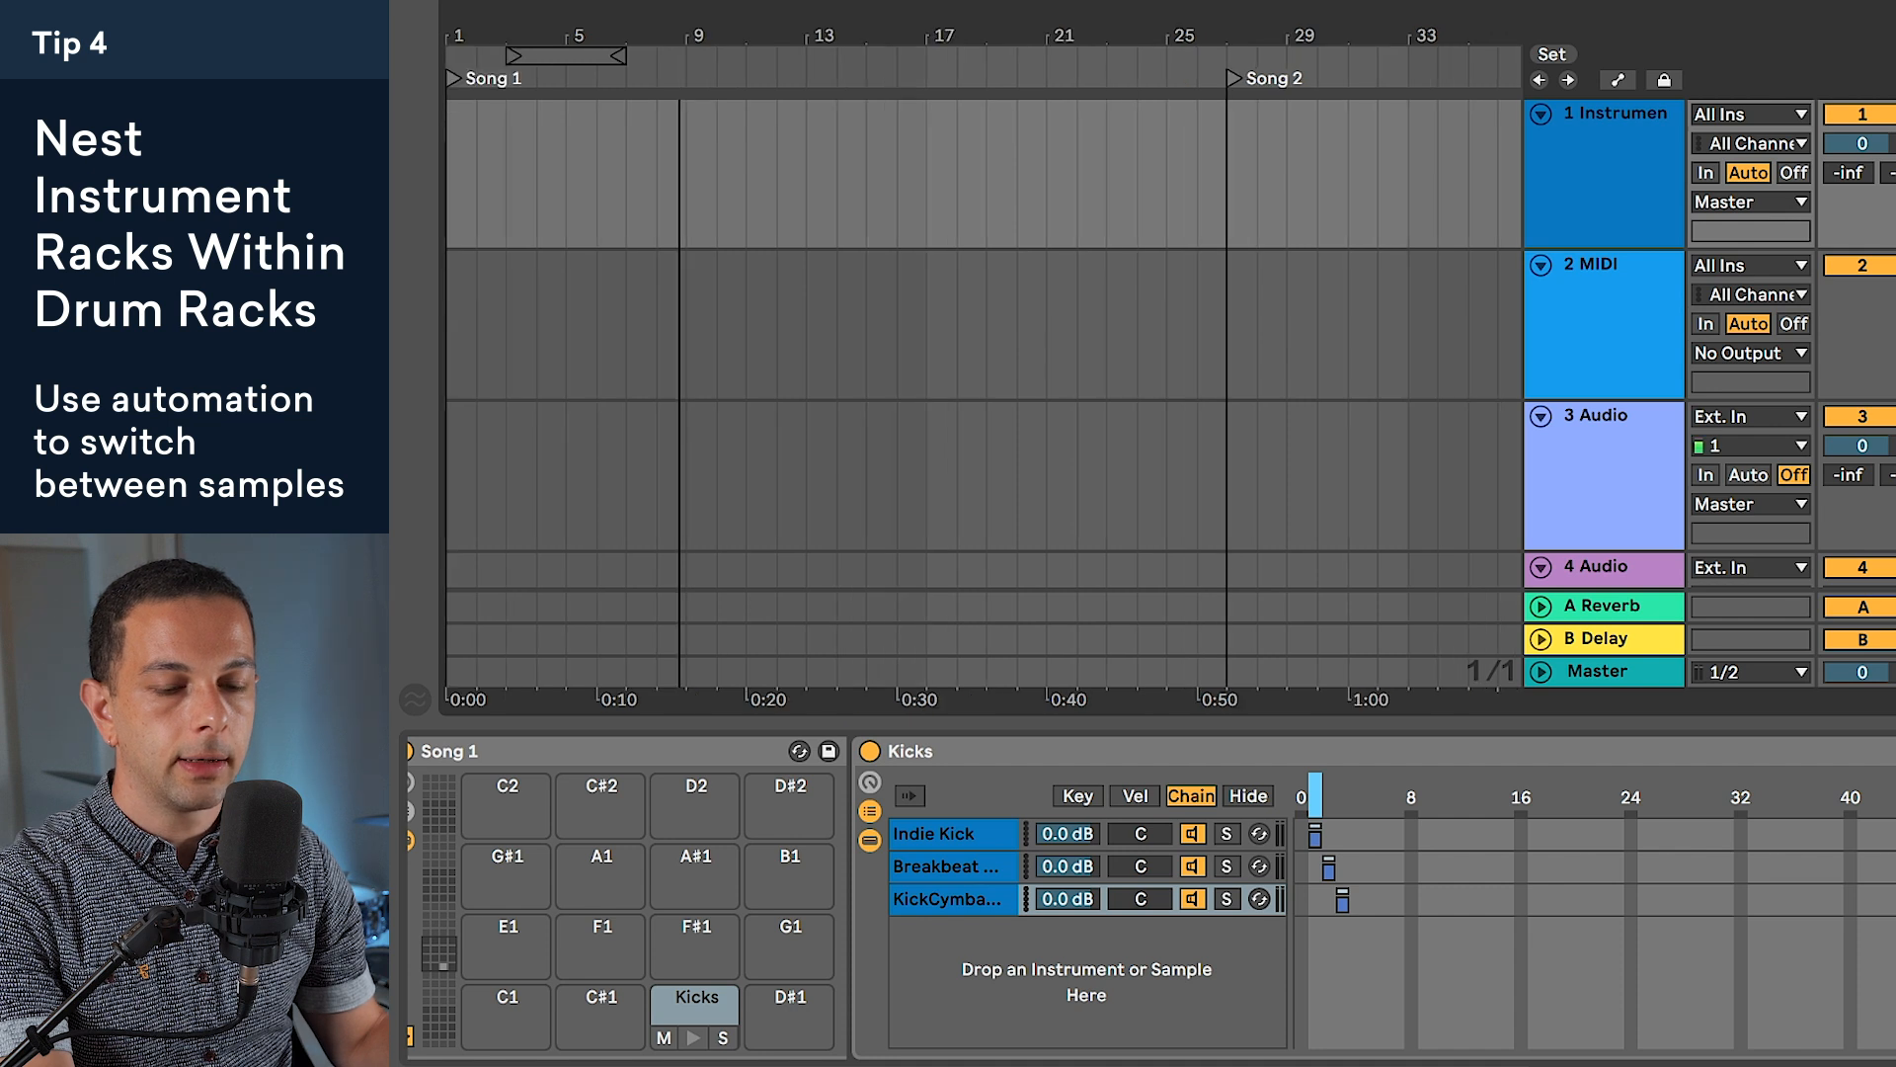
pyautogui.moveTo(679, 42); pyautogui.dragTo(709, 45)
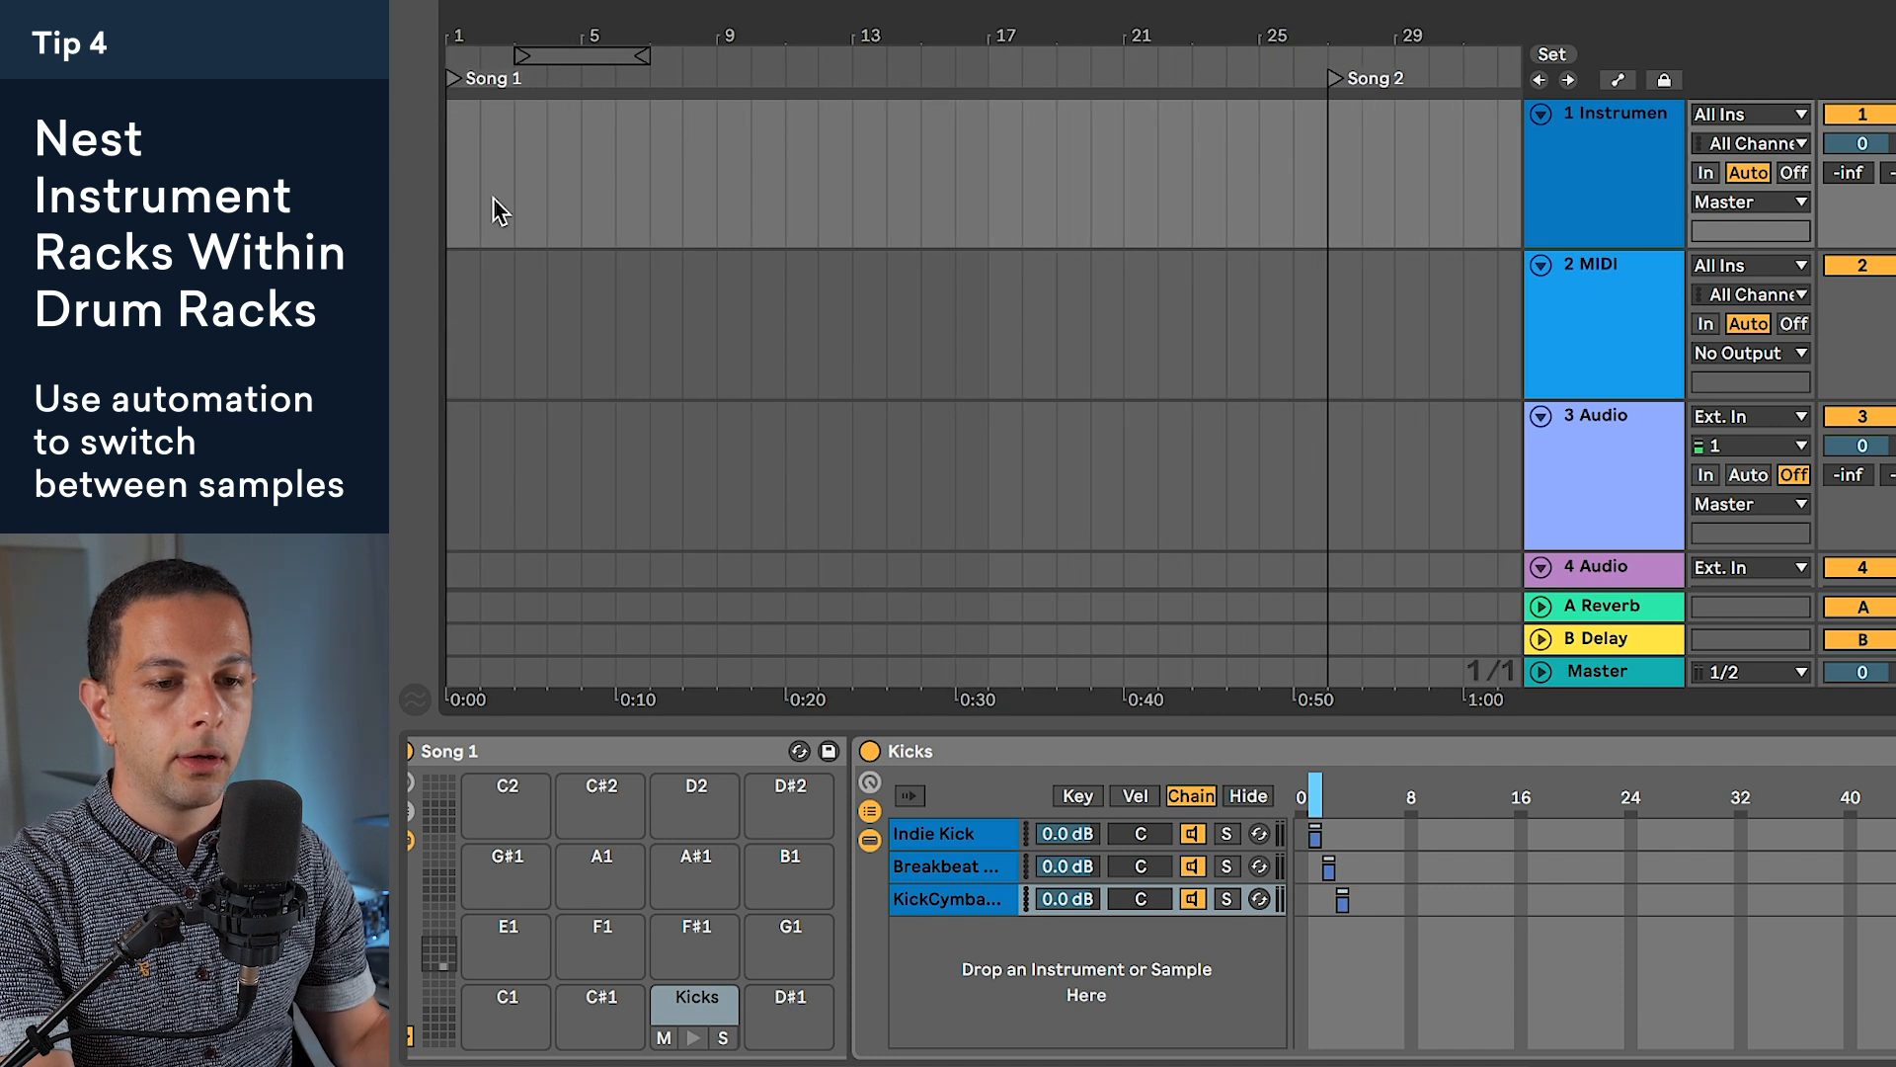
pyautogui.click(658, 192)
pyautogui.click(1552, 55)
pyautogui.click(654, 79)
pyautogui.hotkey('ctrl', 'r')
pyautogui.write('Chorus')
pyautogui.press('Return')
# Step: Add a locator at bar 17 and name it Bridge
pyautogui.click(991, 158)
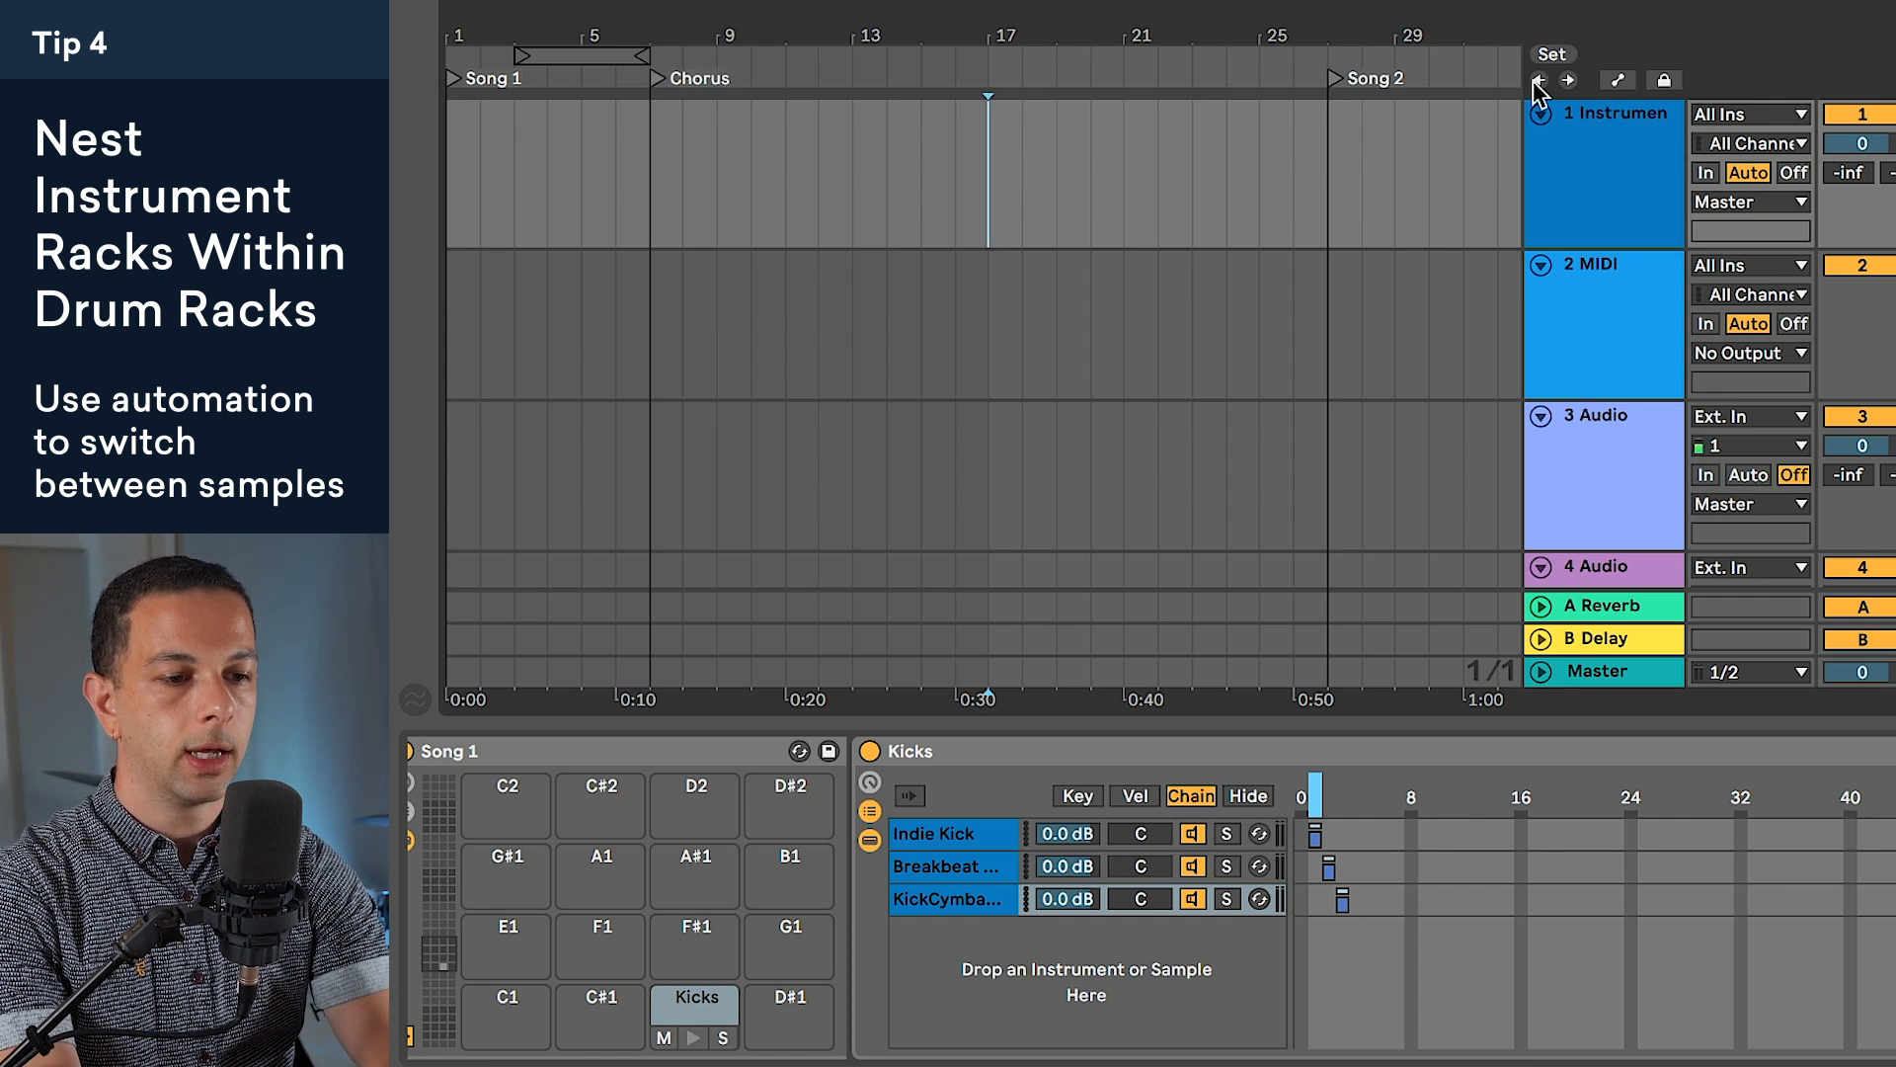
pyautogui.click(1556, 55)
pyautogui.click(997, 77)
pyautogui.hotkey('ctrl', 'r')
pyautogui.write('Brid')
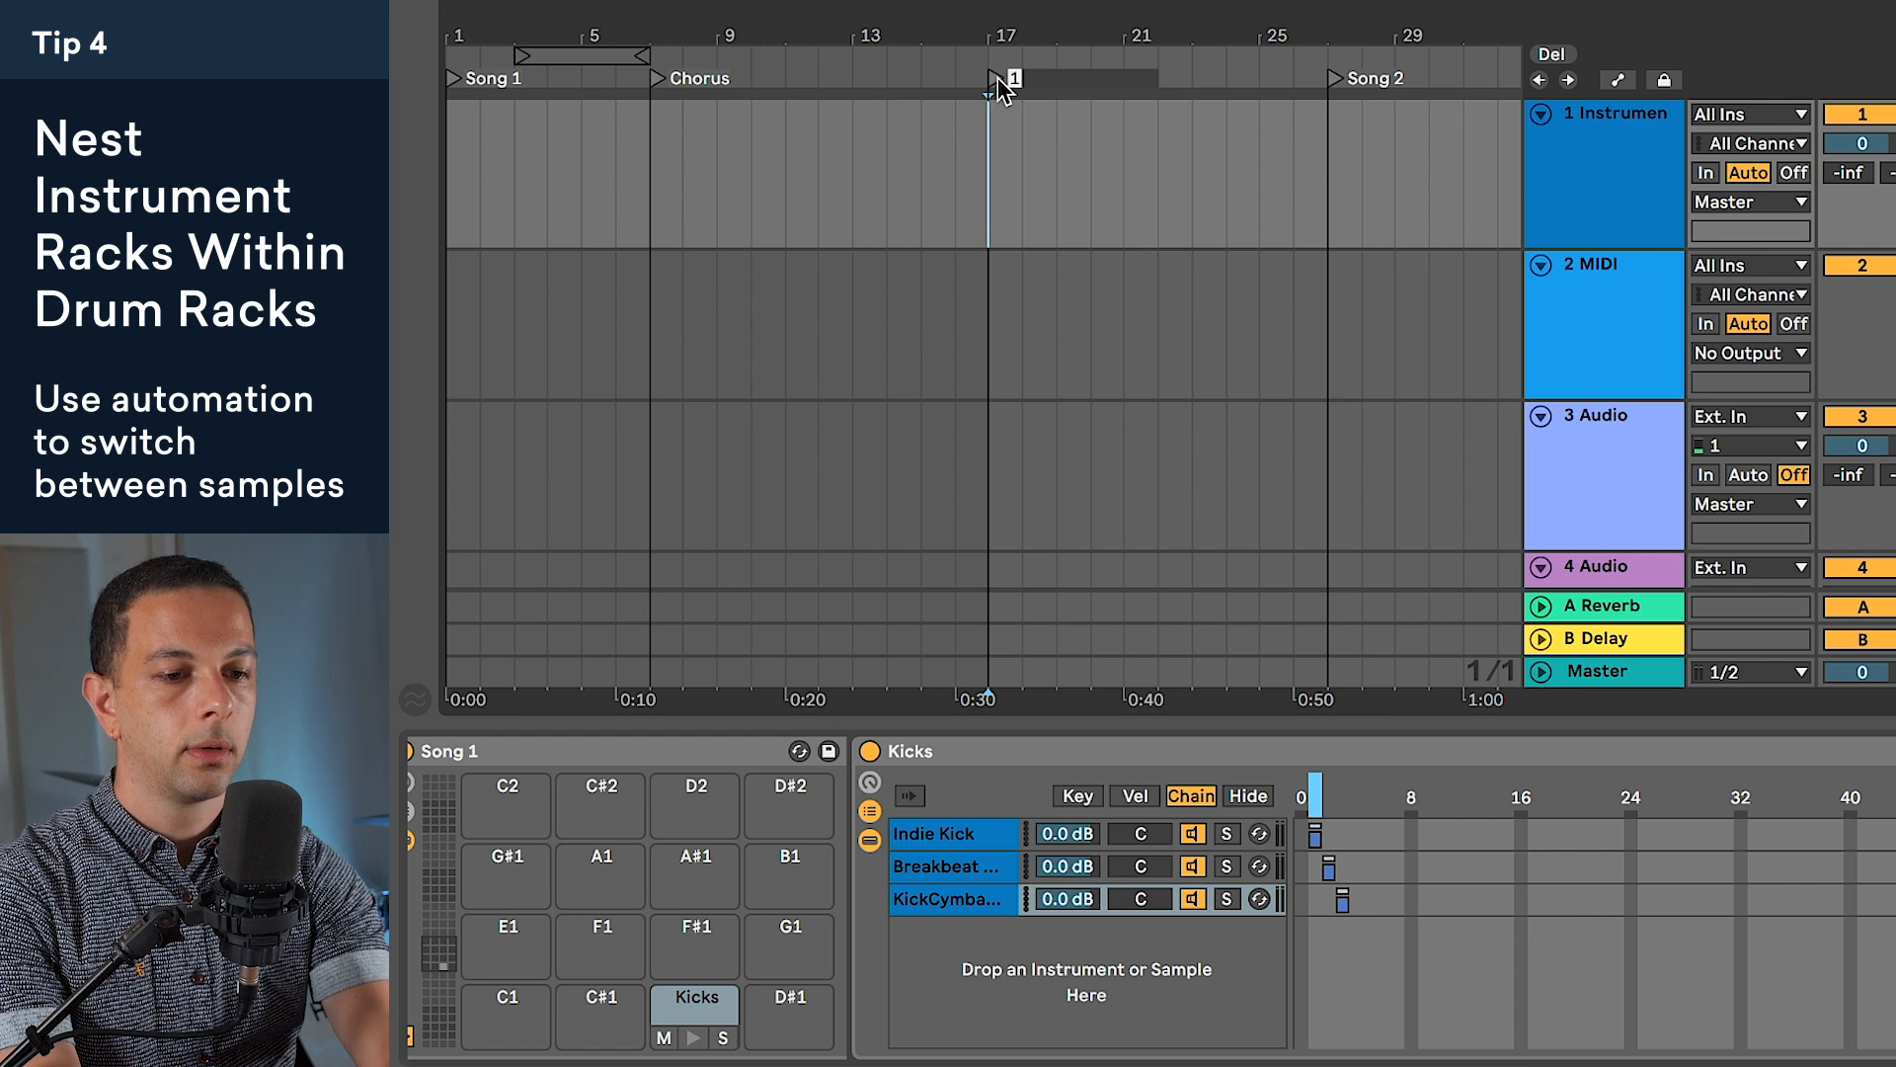
pyautogui.write('ge')
pyautogui.press('Return')
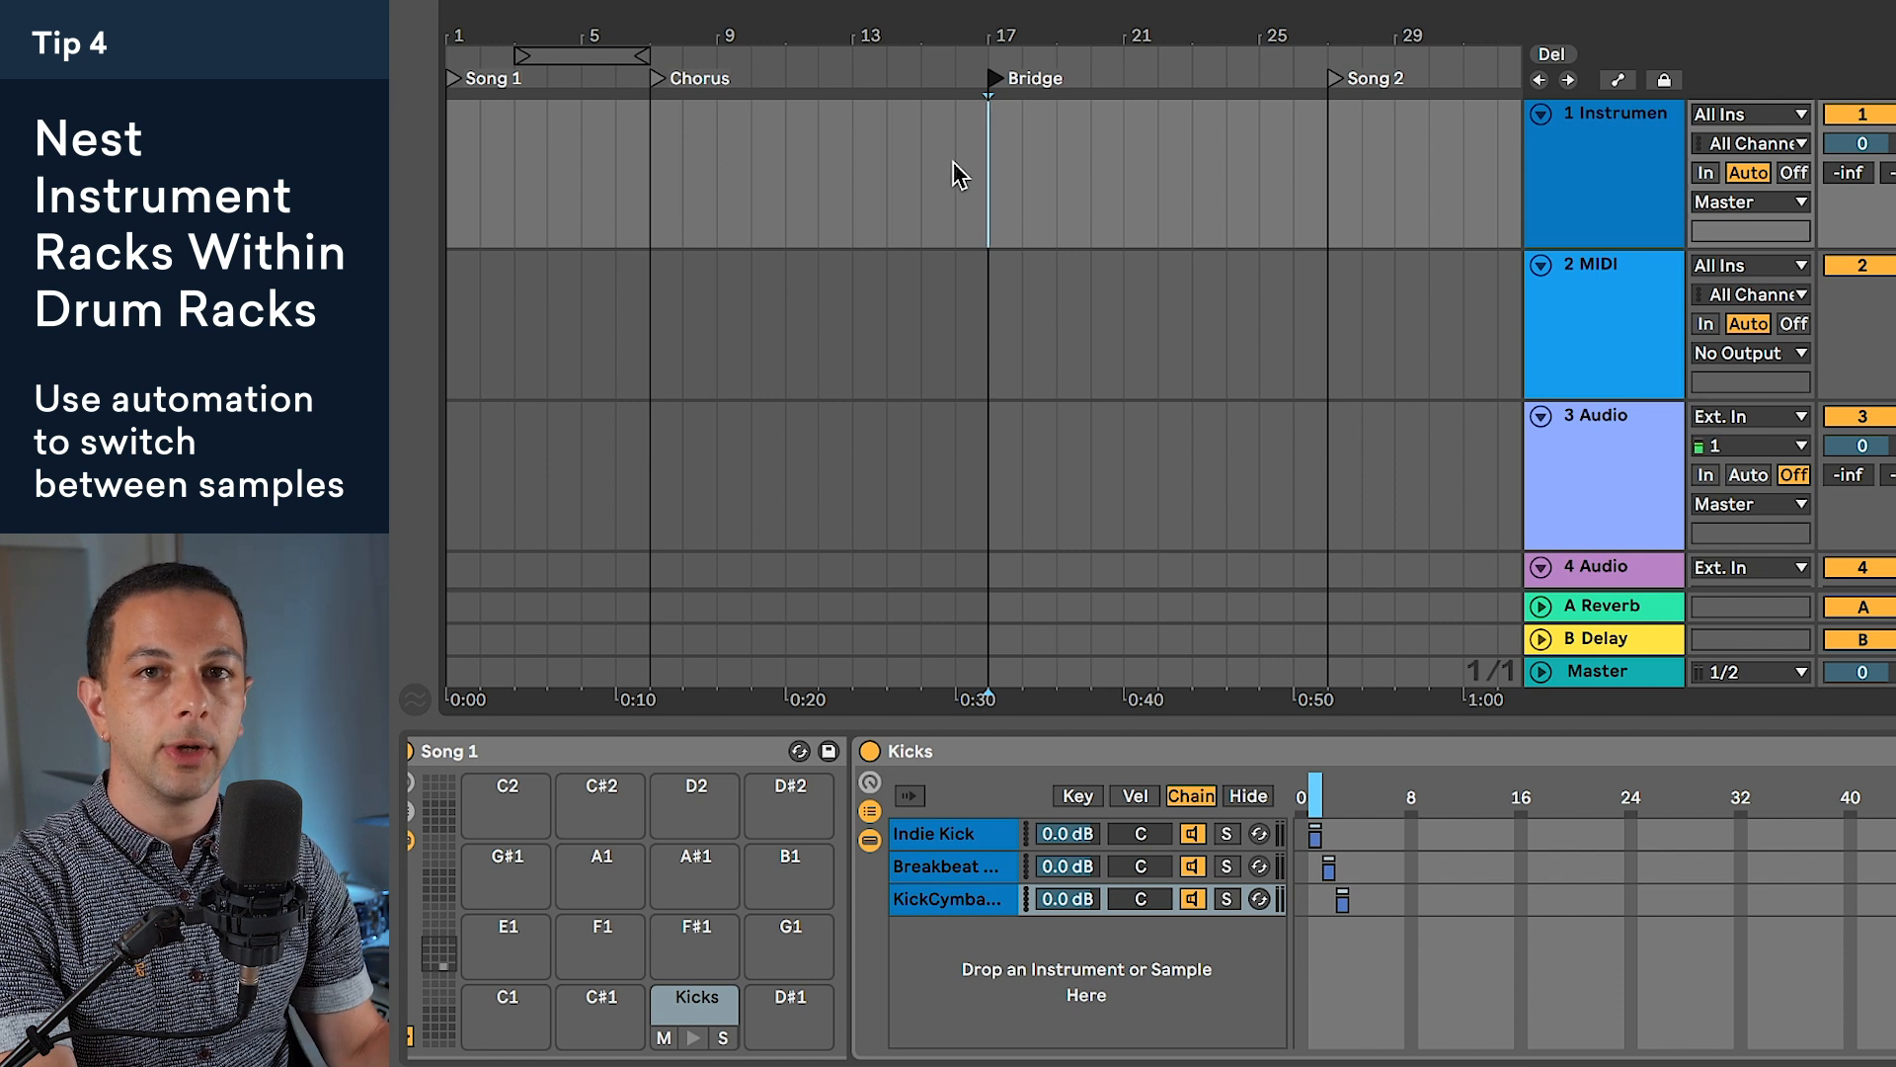
# Step: Show the Kicks rack's Chain Selector automation in a new lane and enlarge that lane
pyautogui.rightClick(1321, 808)
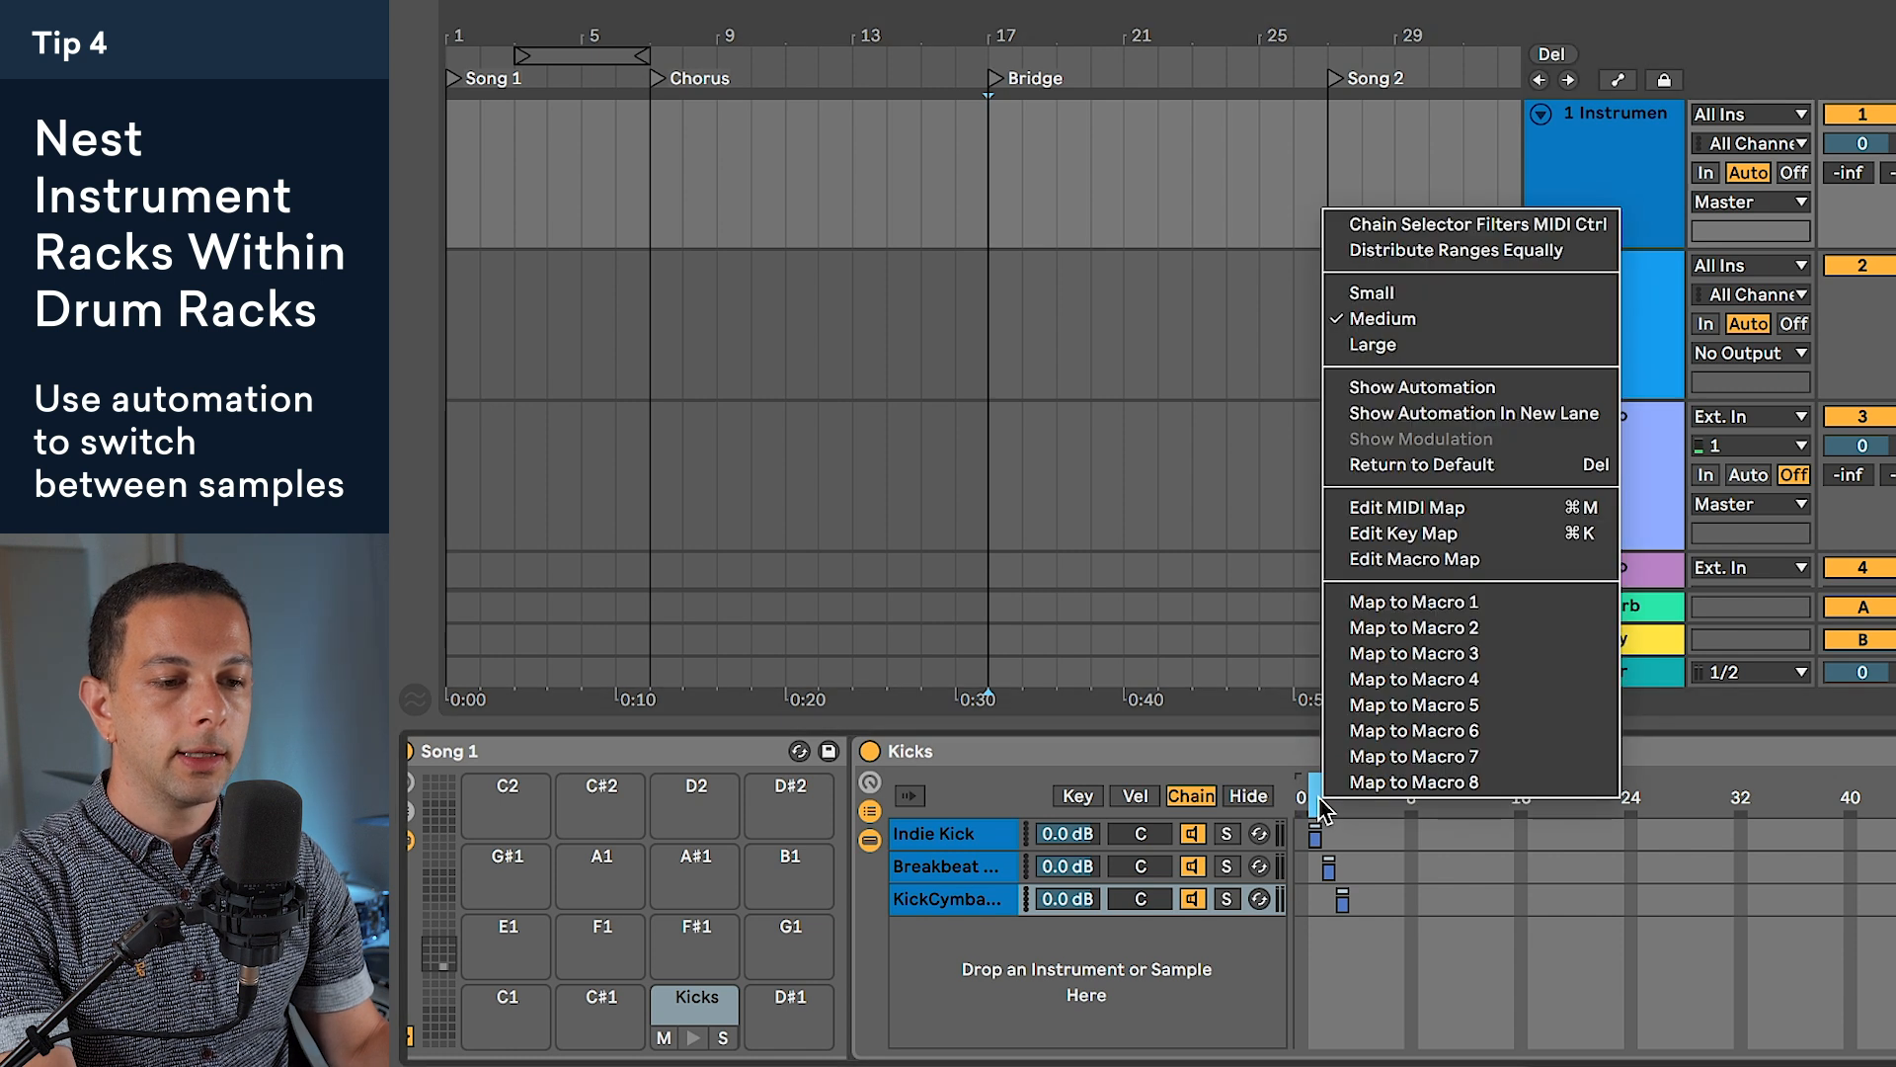
pyautogui.click(1396, 412)
pyautogui.moveTo(1571, 339); pyautogui.dragTo(1558, 441)
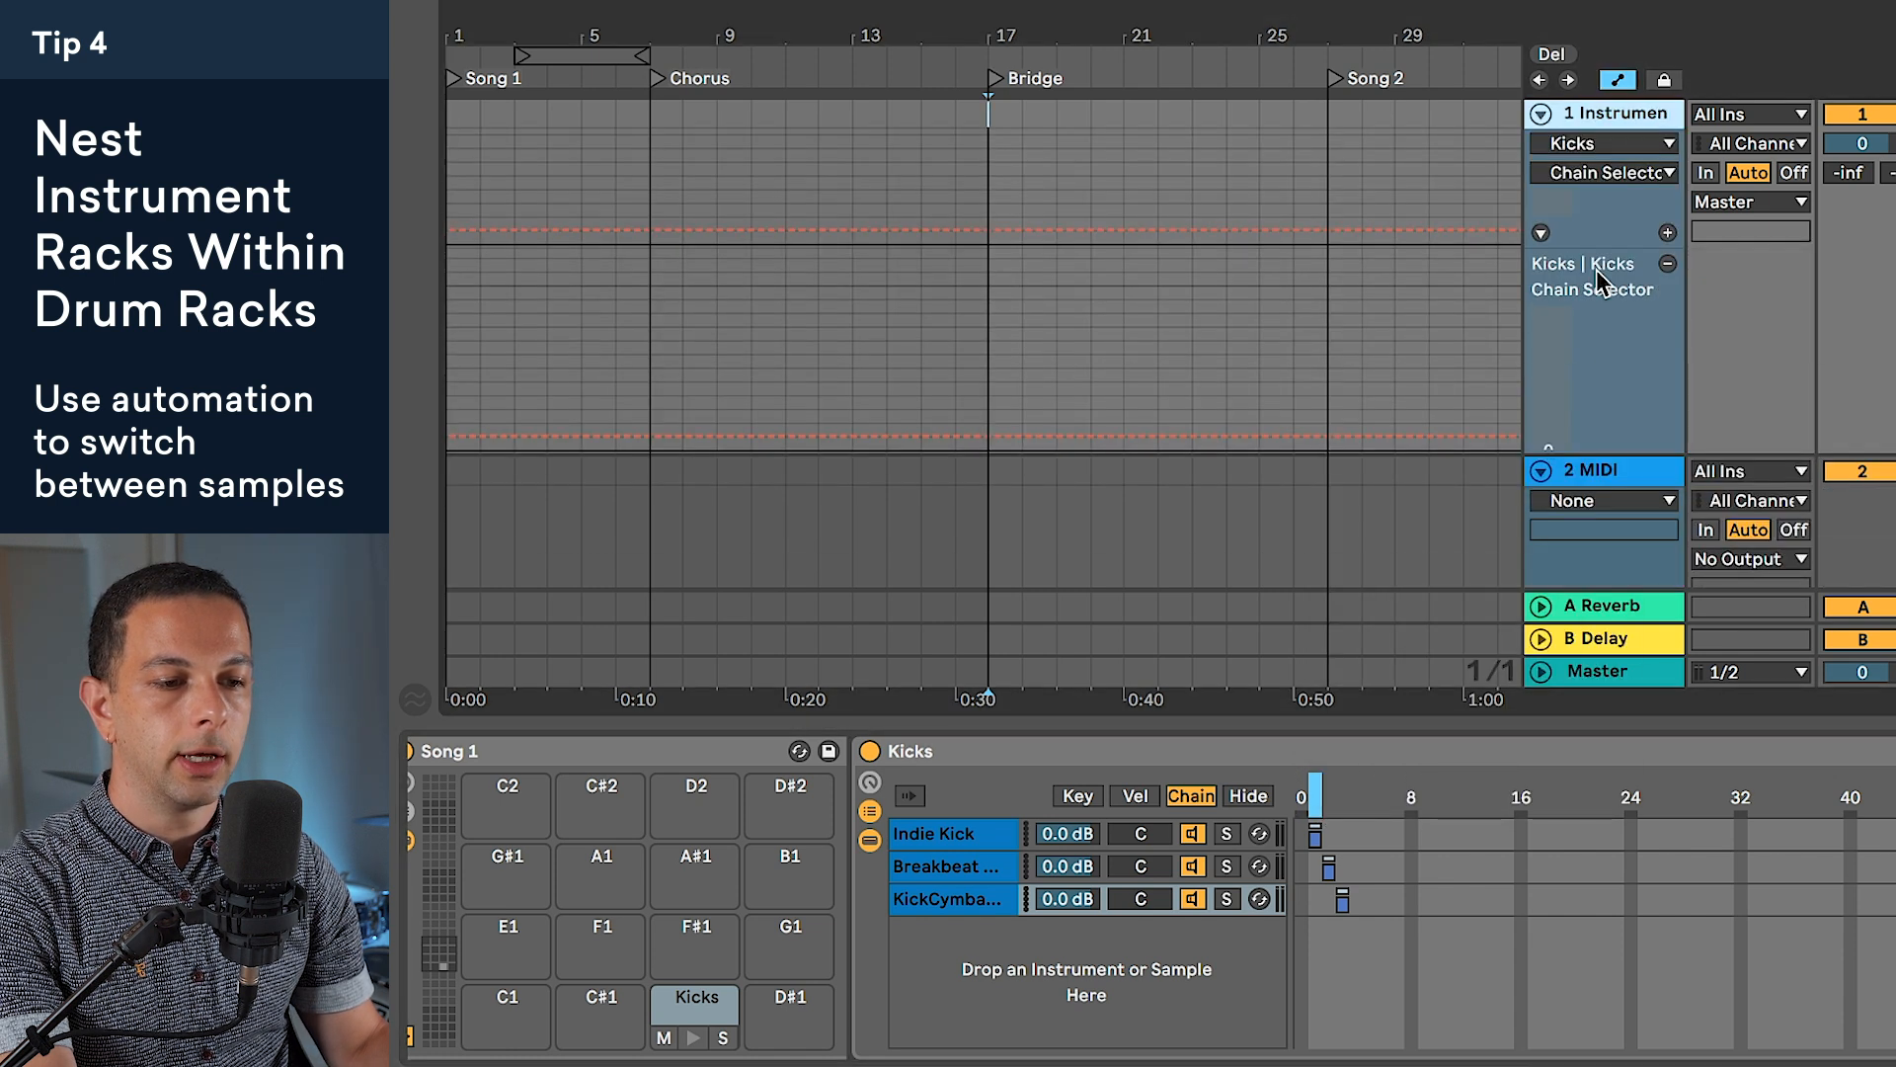
pyautogui.click(1610, 146)
pyautogui.click(1561, 170)
# Step: Step the Kicks Chain Selector automation from 1 to 2 a sixteenth note before the Chorus locator
pyautogui.moveTo(491, 41); pyautogui.dragTo(491, 141)
pyautogui.moveTo(1325, 35); pyautogui.dragTo(1322, 129)
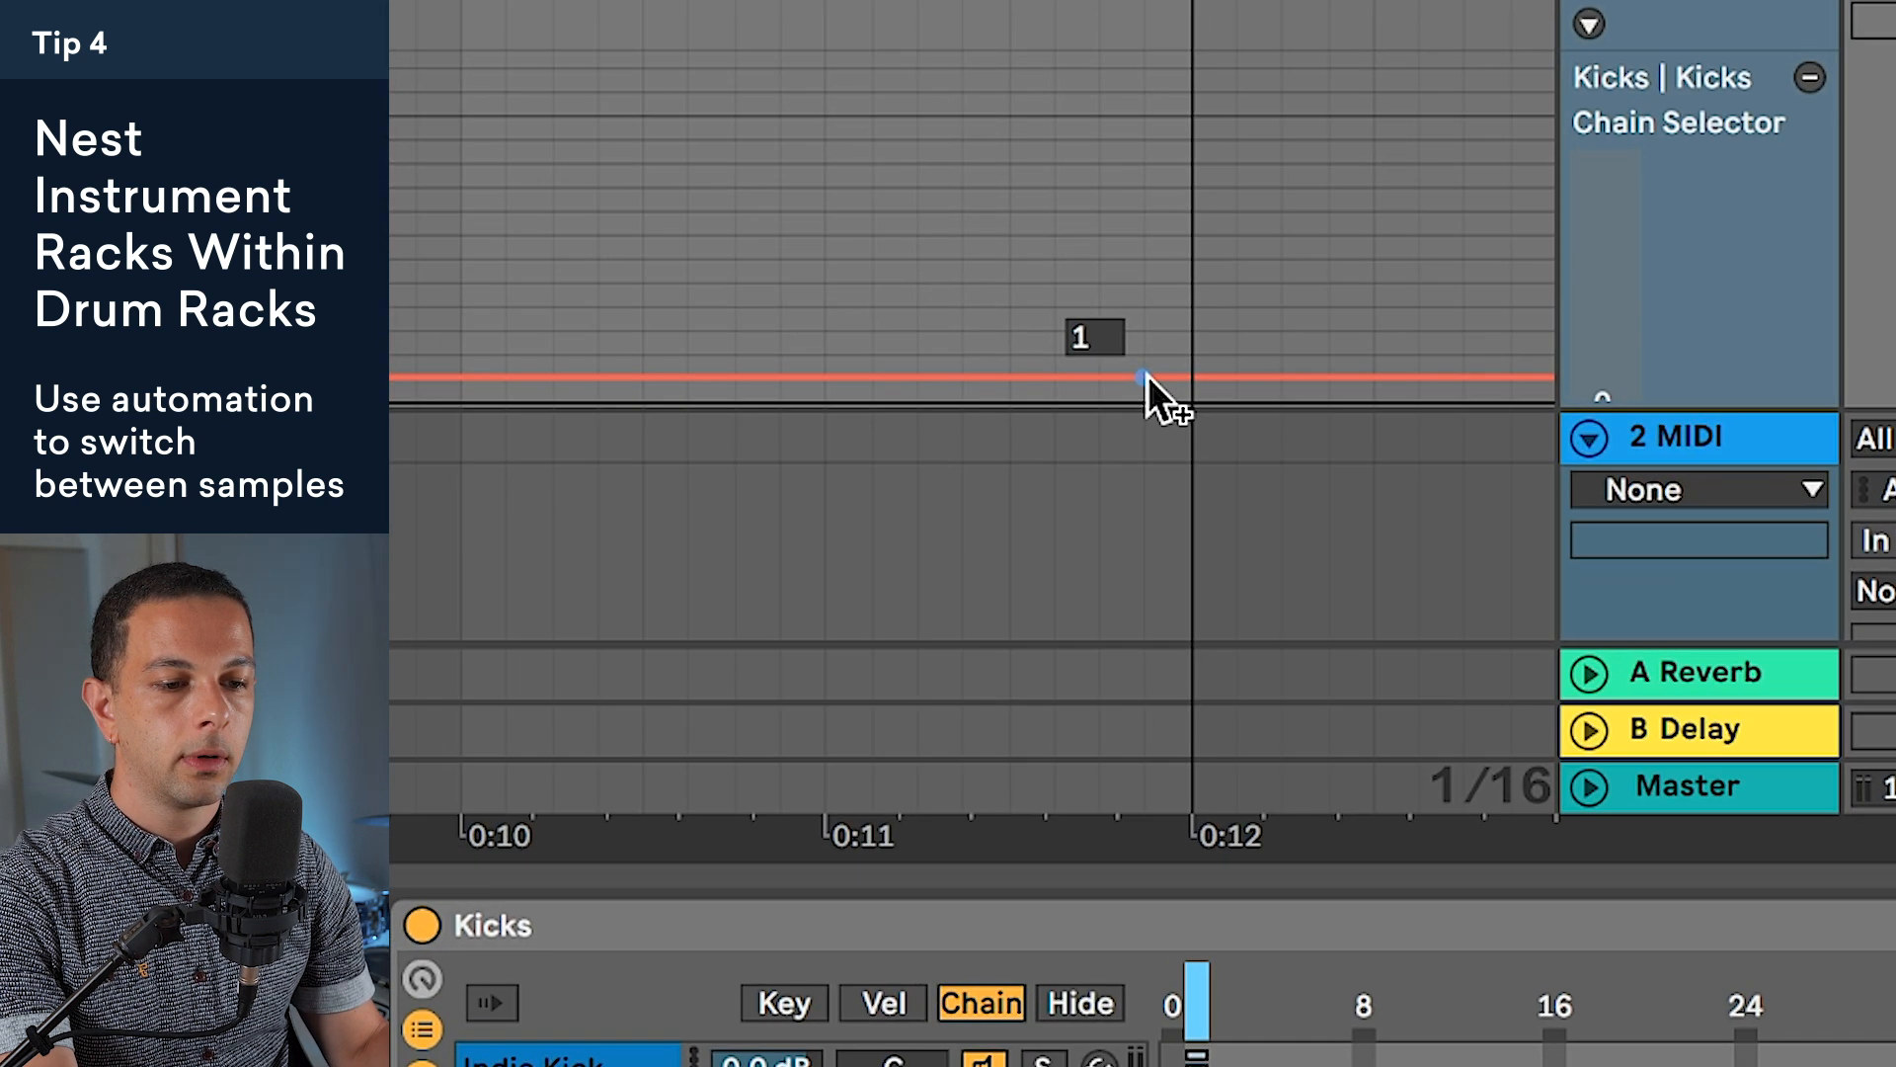
pyautogui.click(1288, 437)
pyautogui.moveTo(1175, 376); pyautogui.dragTo(1140, 354)
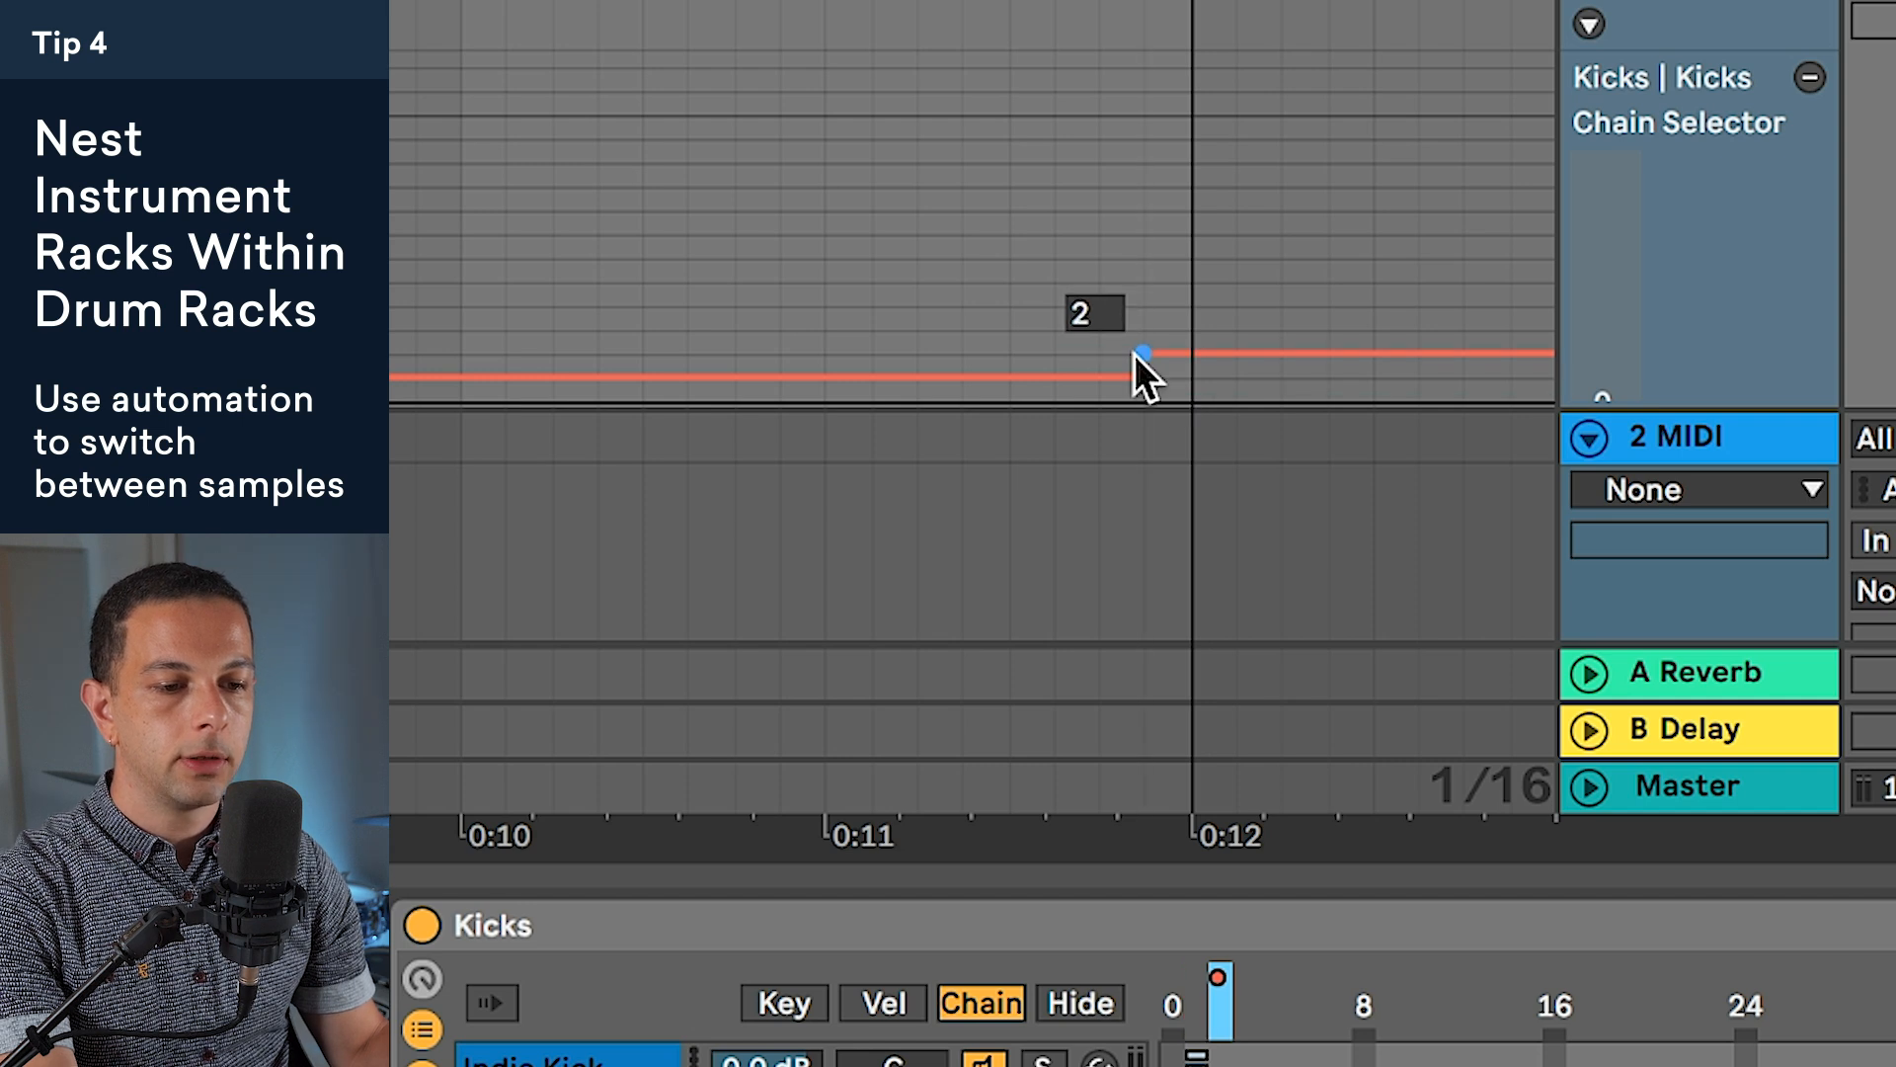
pyautogui.scroll(-5, 850, 395)
pyautogui.hscroll(5, 973, 395)
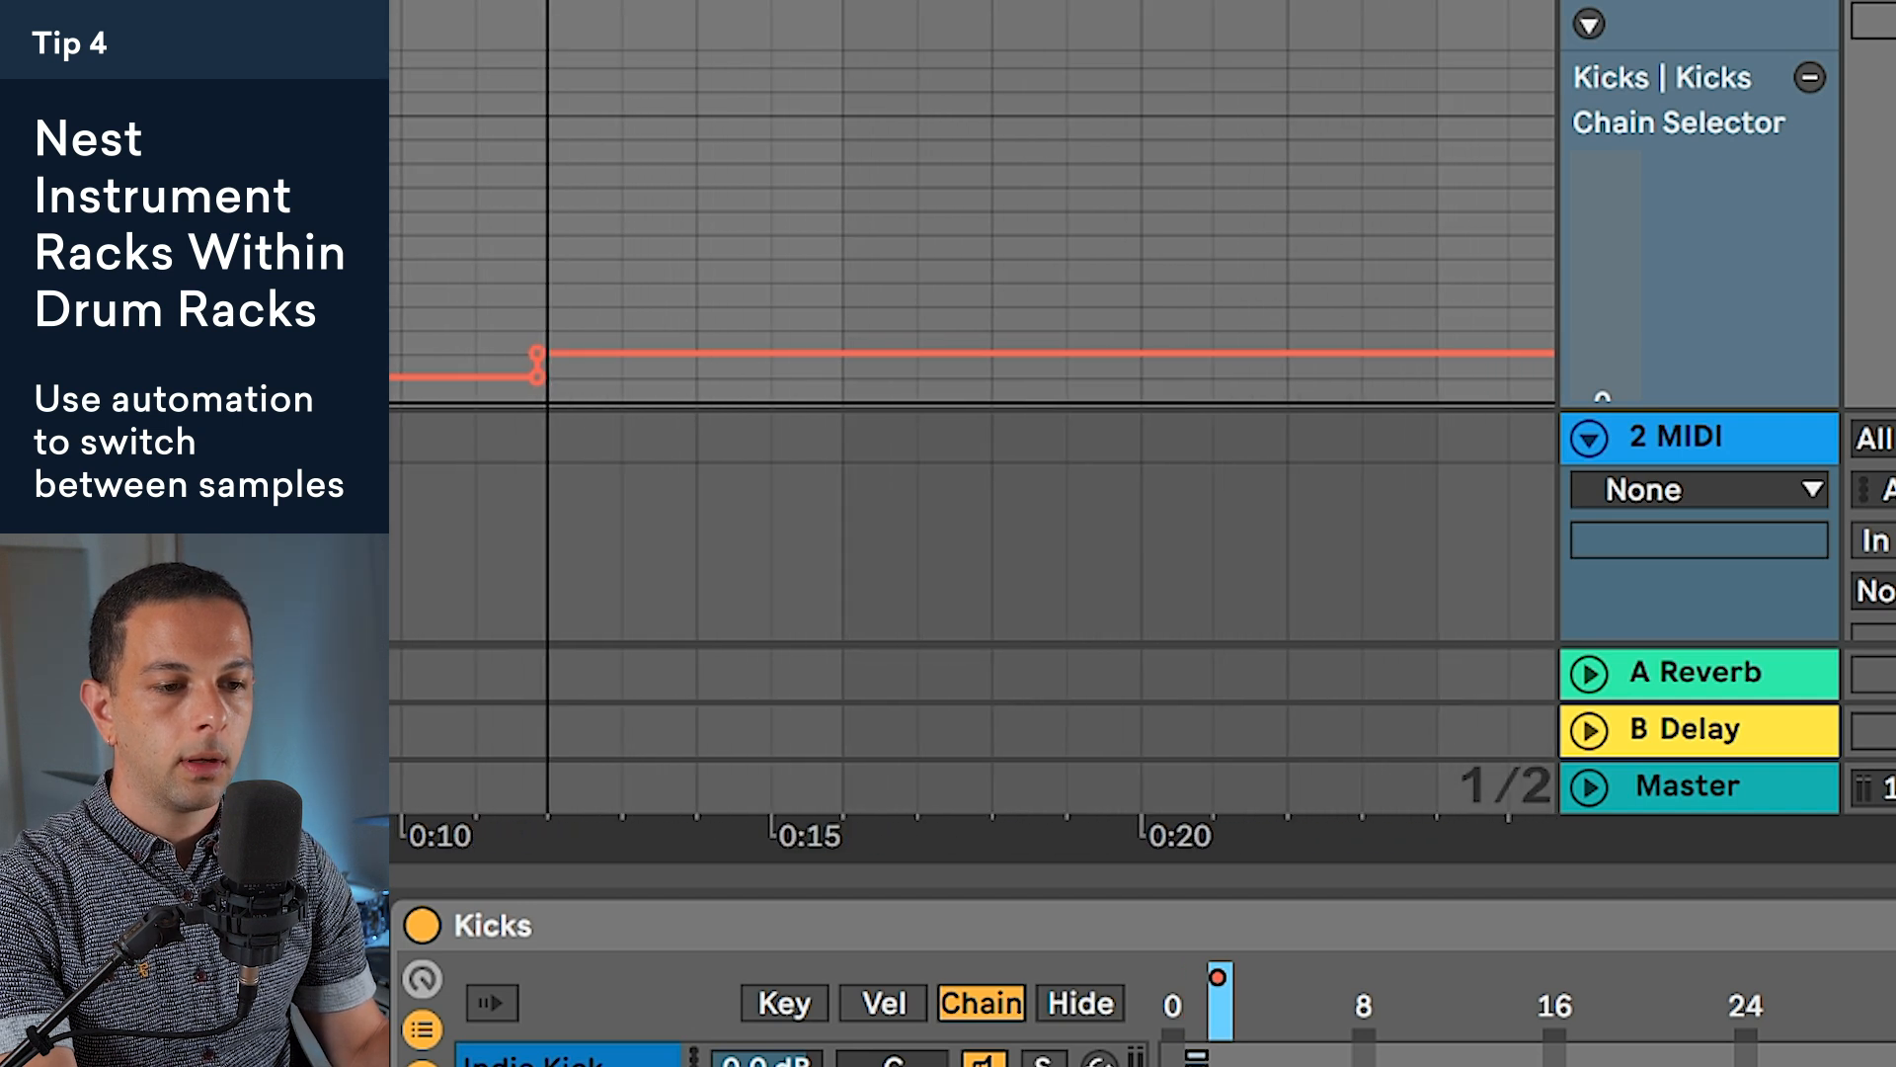
# Step: Step the Kicks Chain Selector automation up to the KickCymbal chain just before the Bridge locator
pyautogui.scroll(10, 1111, 395)
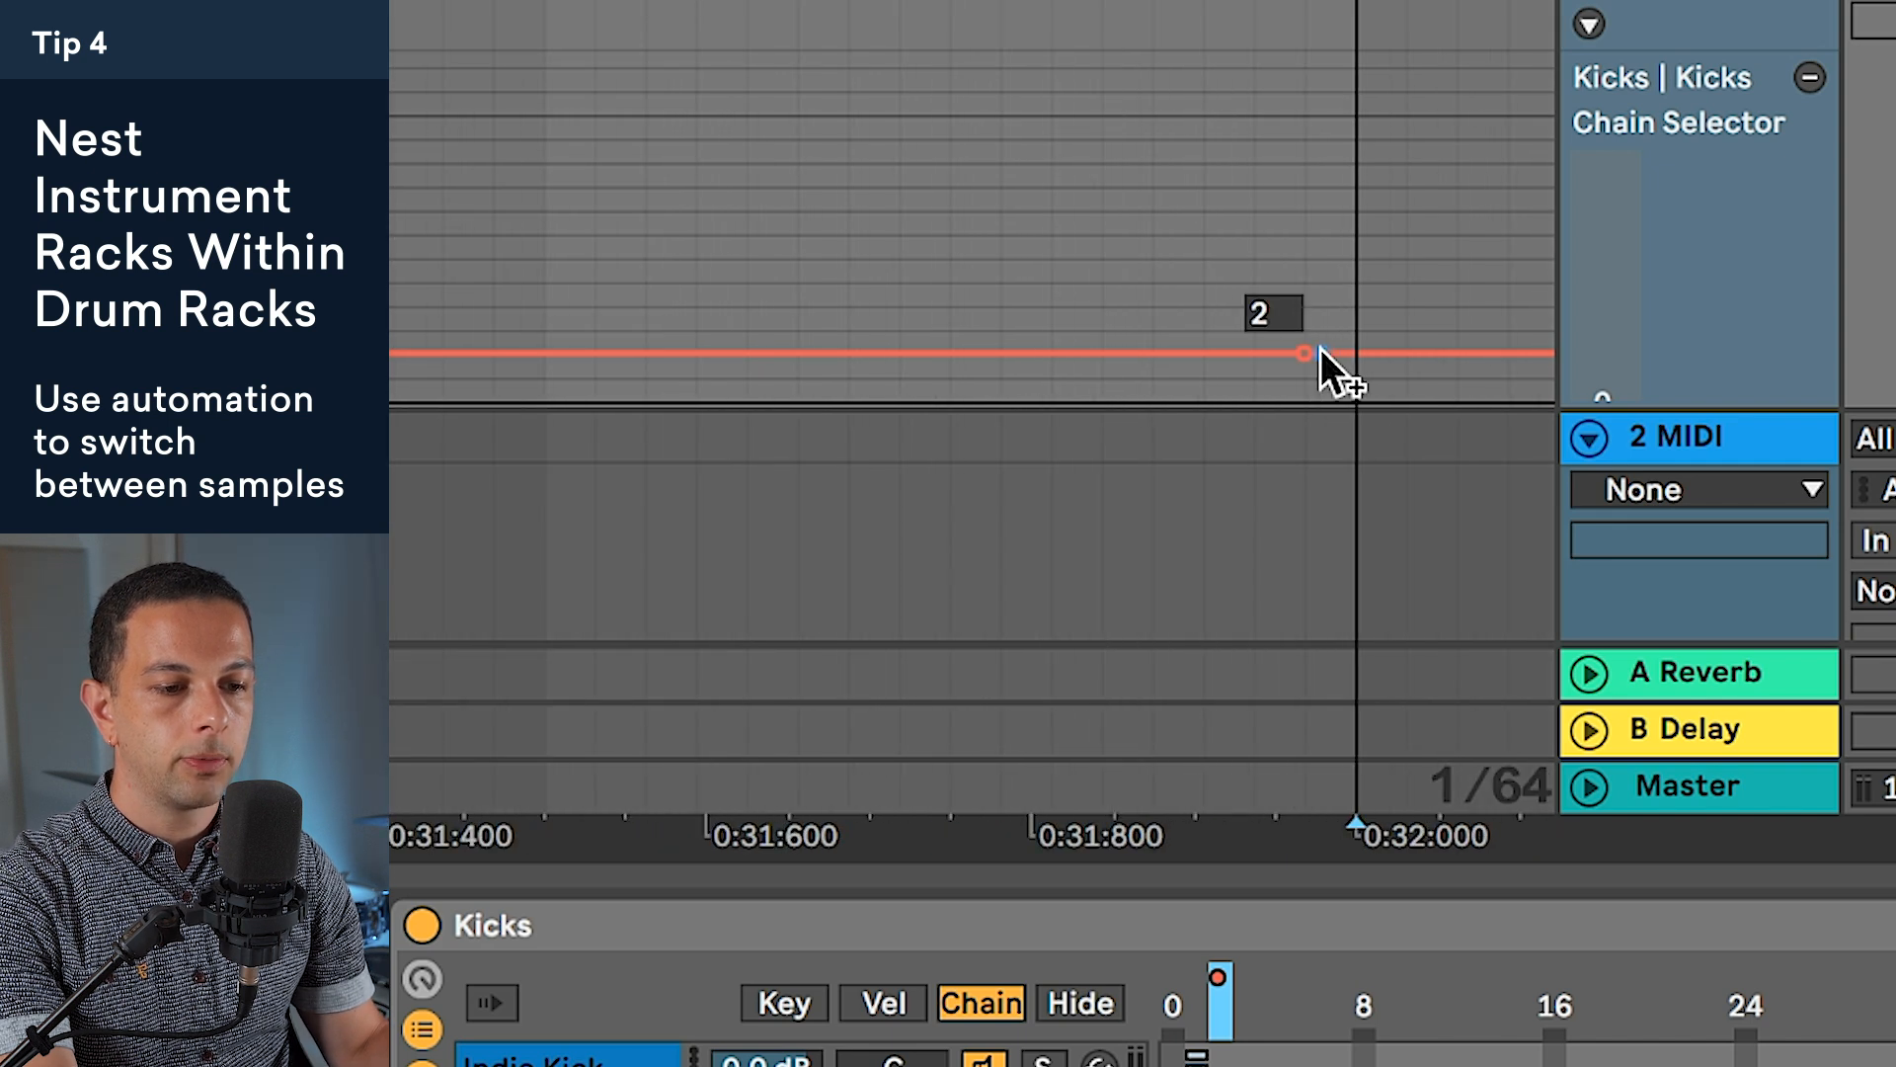
pyautogui.moveTo(1329, 350); pyautogui.dragTo(1330, 326)
pyautogui.scroll(-10, 1330, 348)
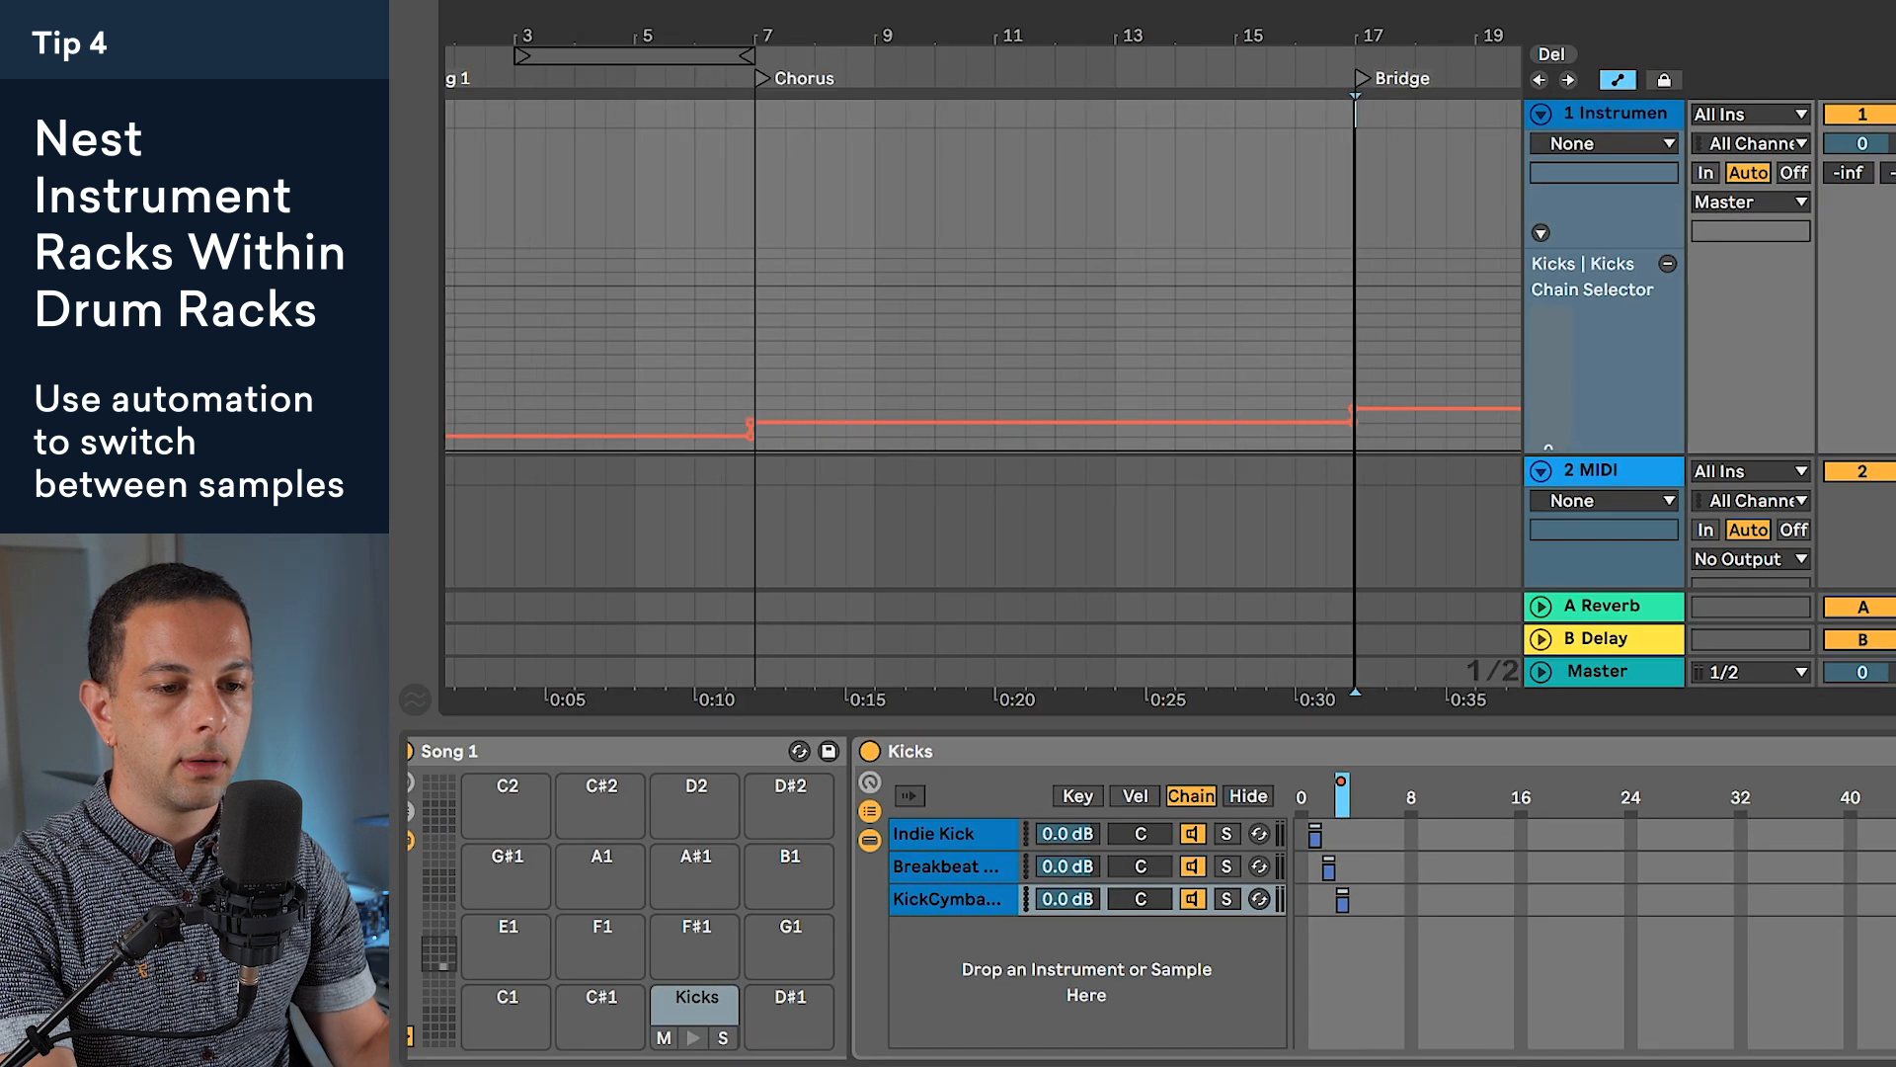
# Step: Play the arrangement from just past 5.2 through the Chorus locator to check the automated kick sample switching
pyautogui.moveTo(1355, 74); pyautogui.dragTo(821, 60)
pyautogui.moveTo(704, 36); pyautogui.dragTo(1021, 184)
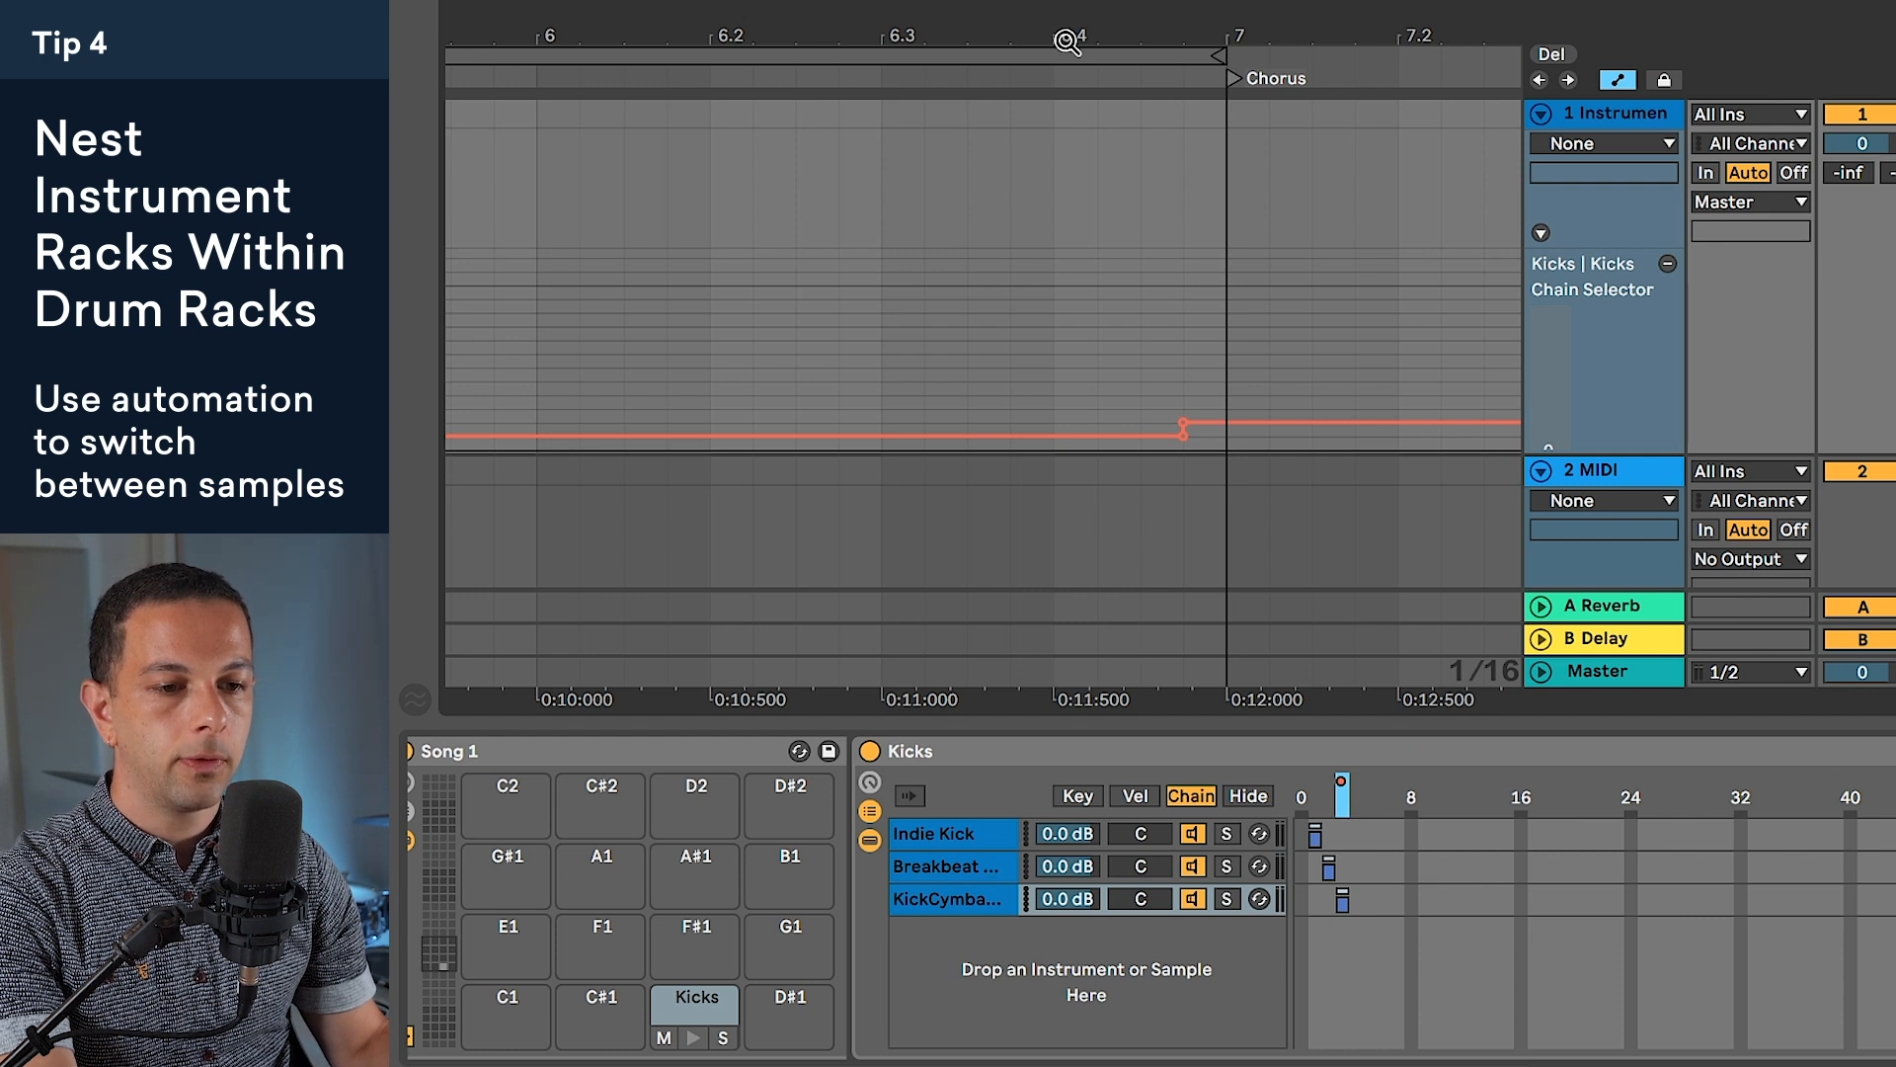
pyautogui.moveTo(1054, 26); pyautogui.dragTo(1006, 22)
pyautogui.click(530, 316)
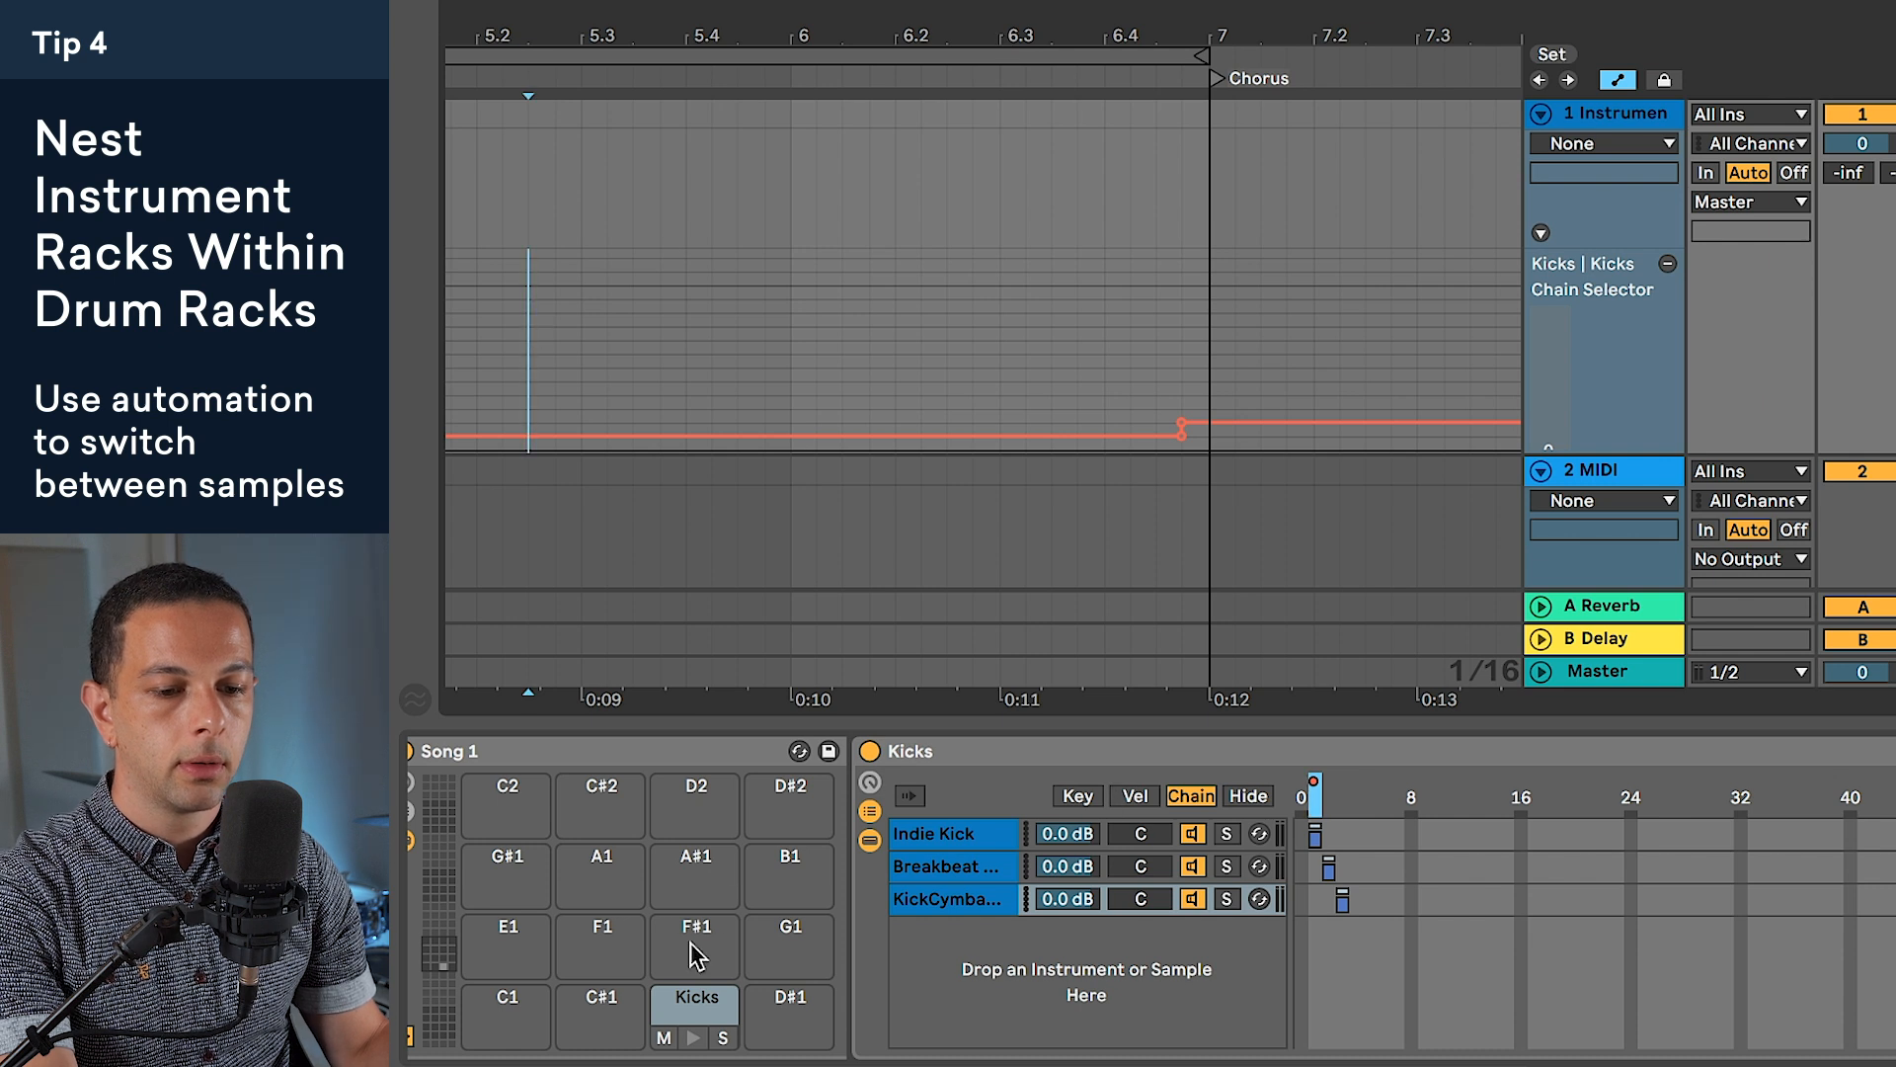
pyautogui.press('space')
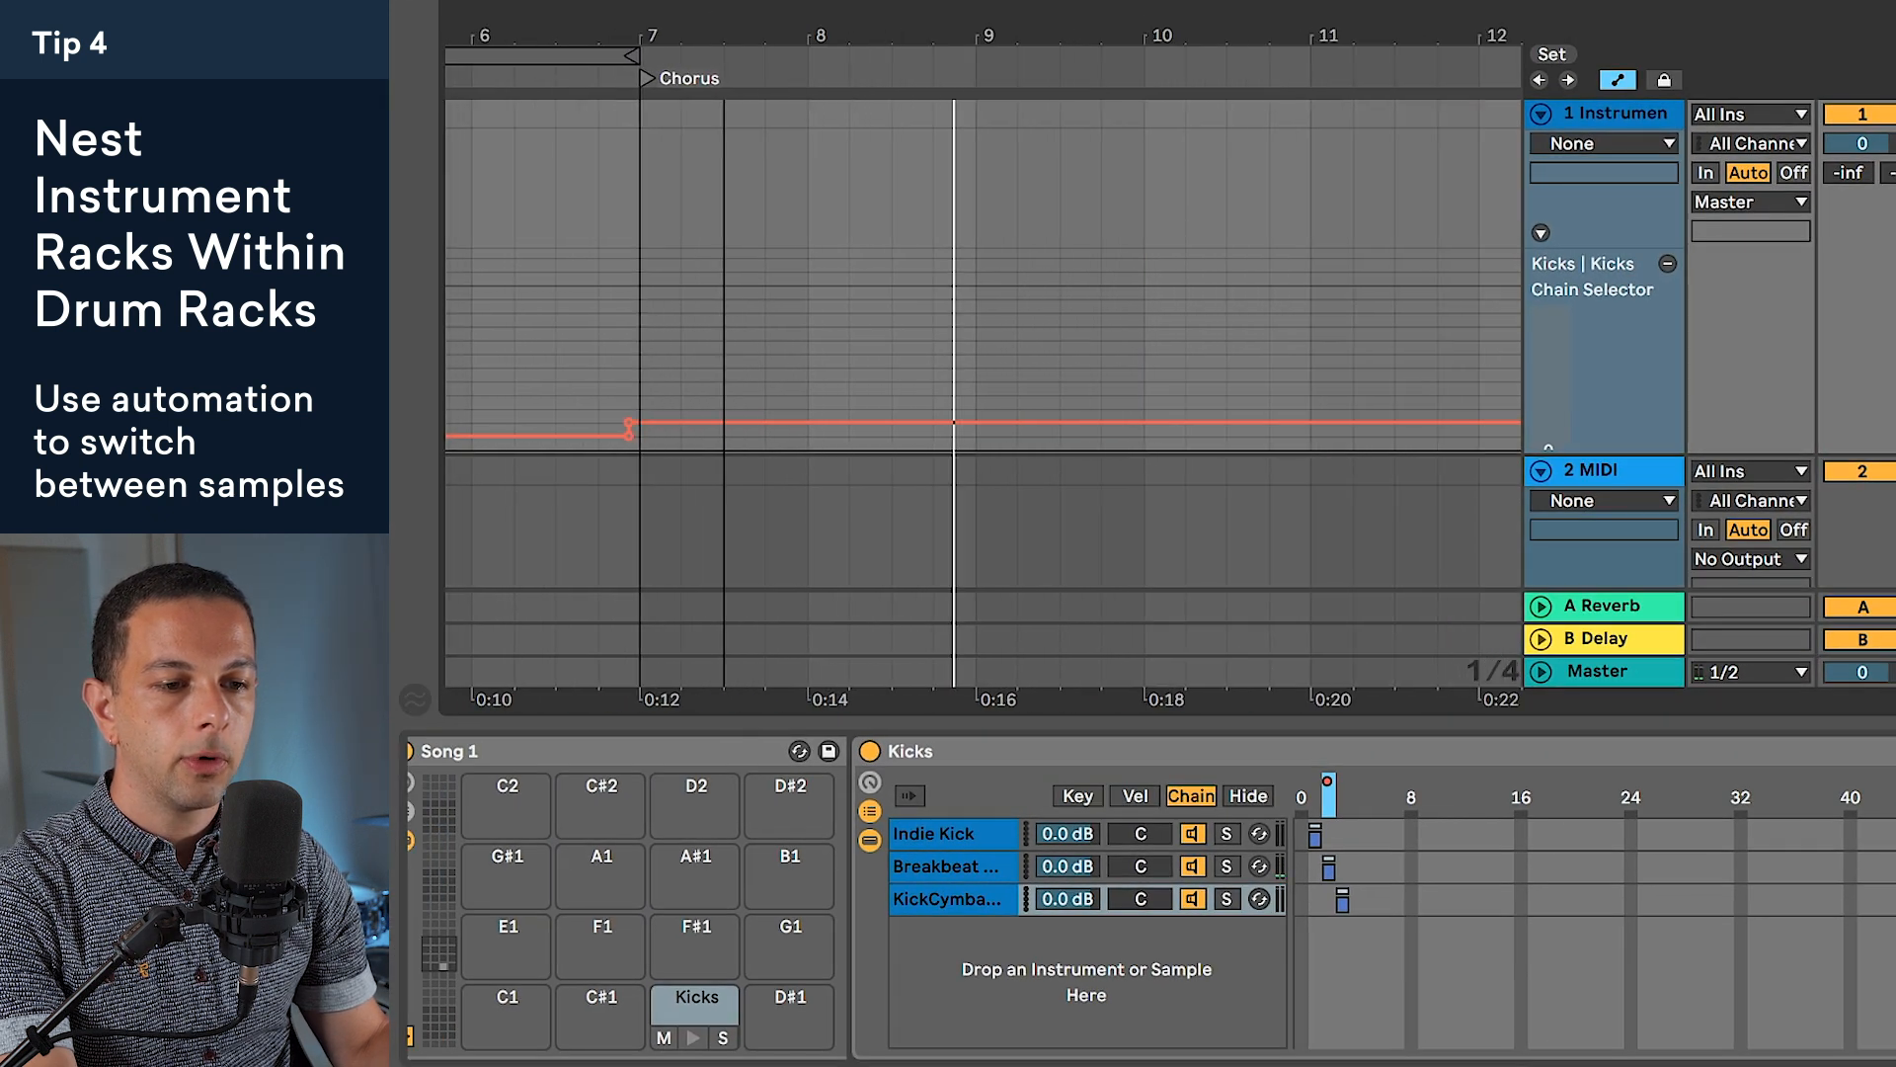
pyautogui.moveTo(724, 37); pyautogui.dragTo(724, 22)
pyautogui.moveTo(1049, 40); pyautogui.dragTo(905, 41)
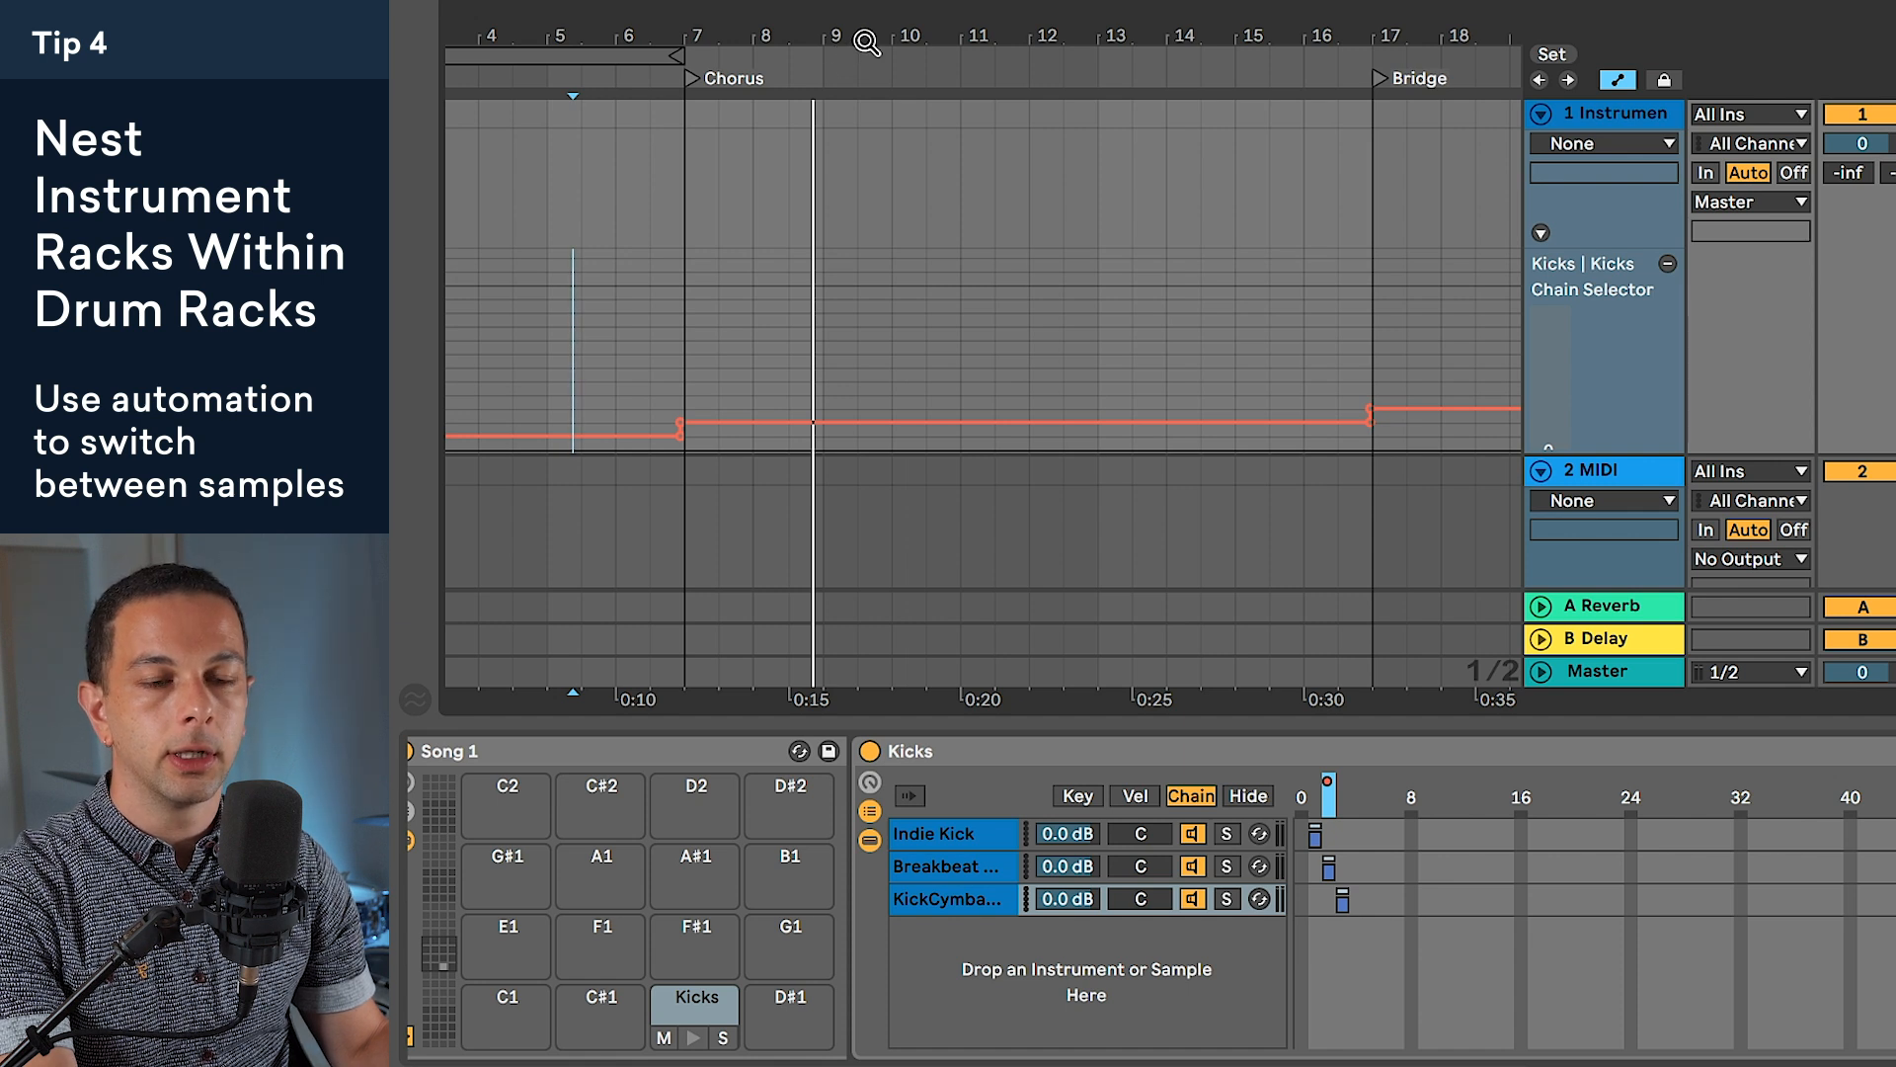
pyautogui.moveTo(867, 44); pyautogui.dragTo(863, 43)
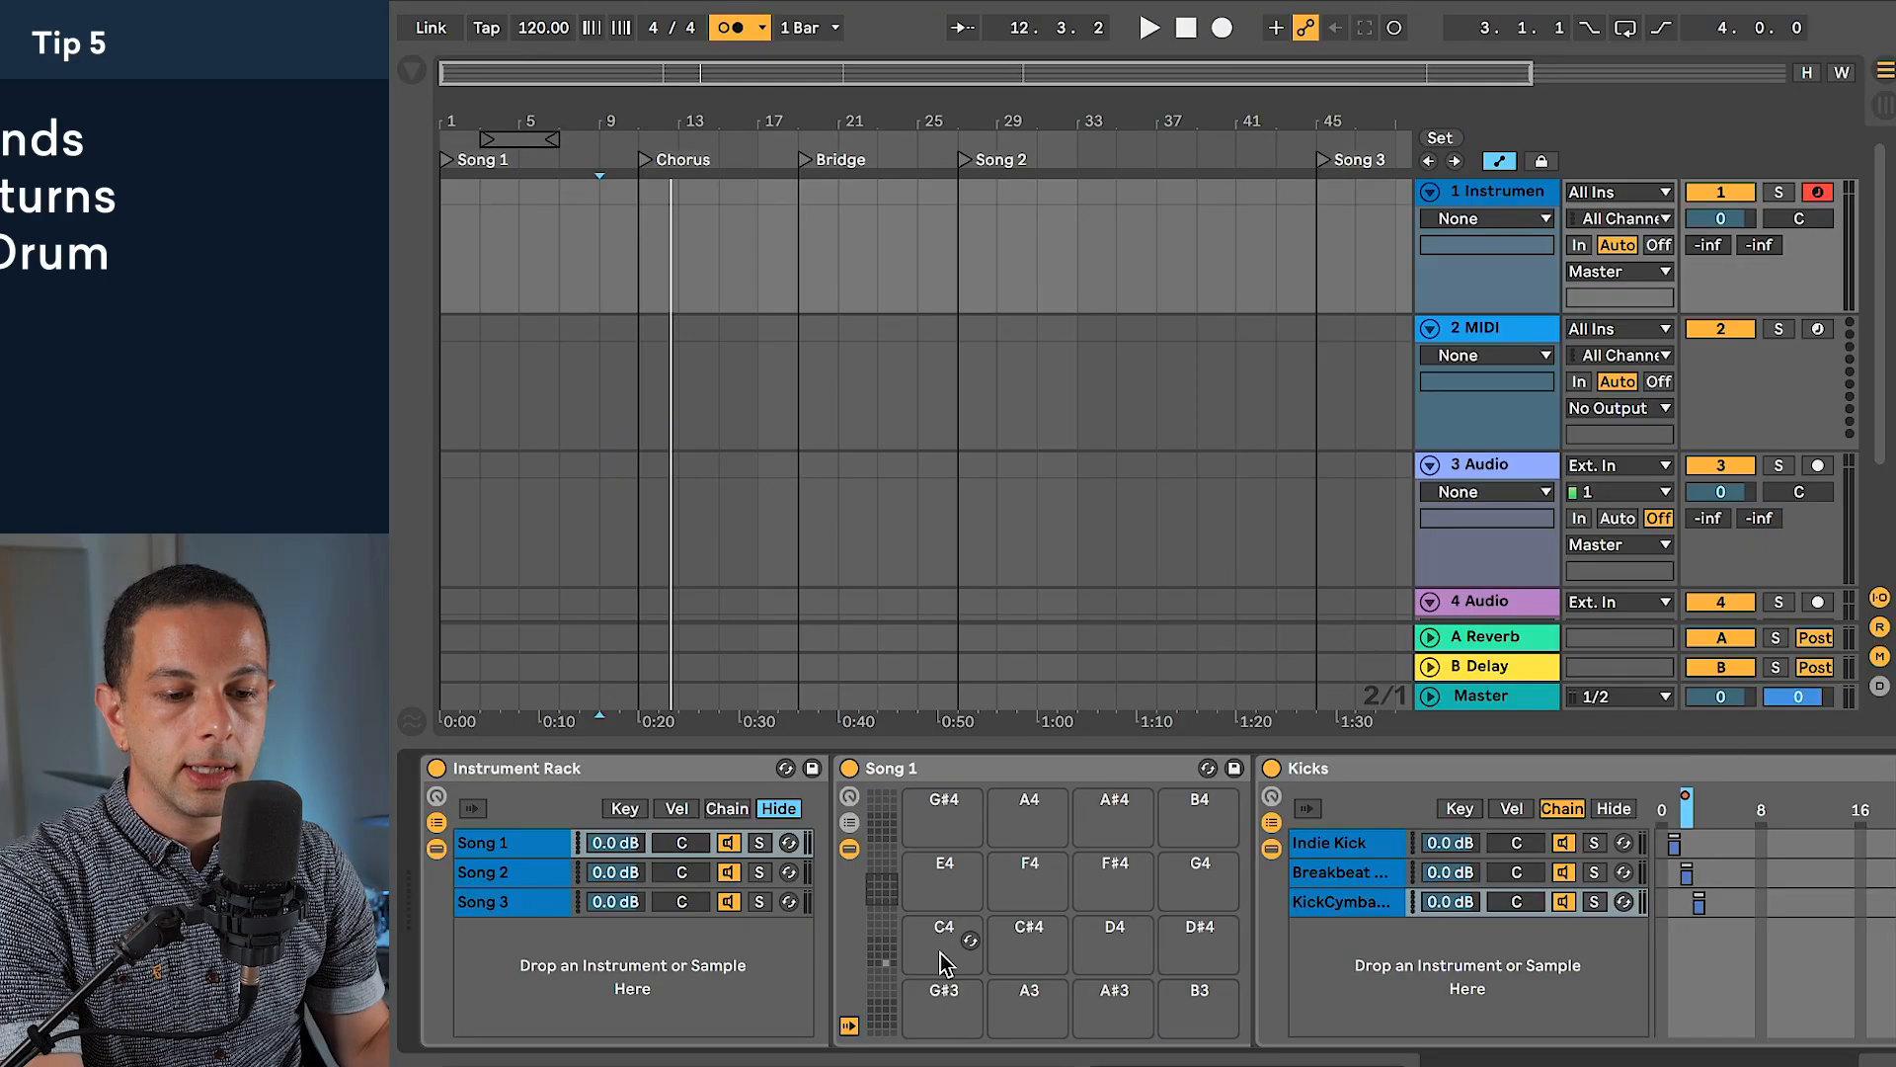
# Step: Show the Song 1 drum rack's lower pads, chain list, input/output routing and return chains
pyautogui.moveTo(867, 912); pyautogui.dragTo(870, 951)
pyautogui.click(850, 849)
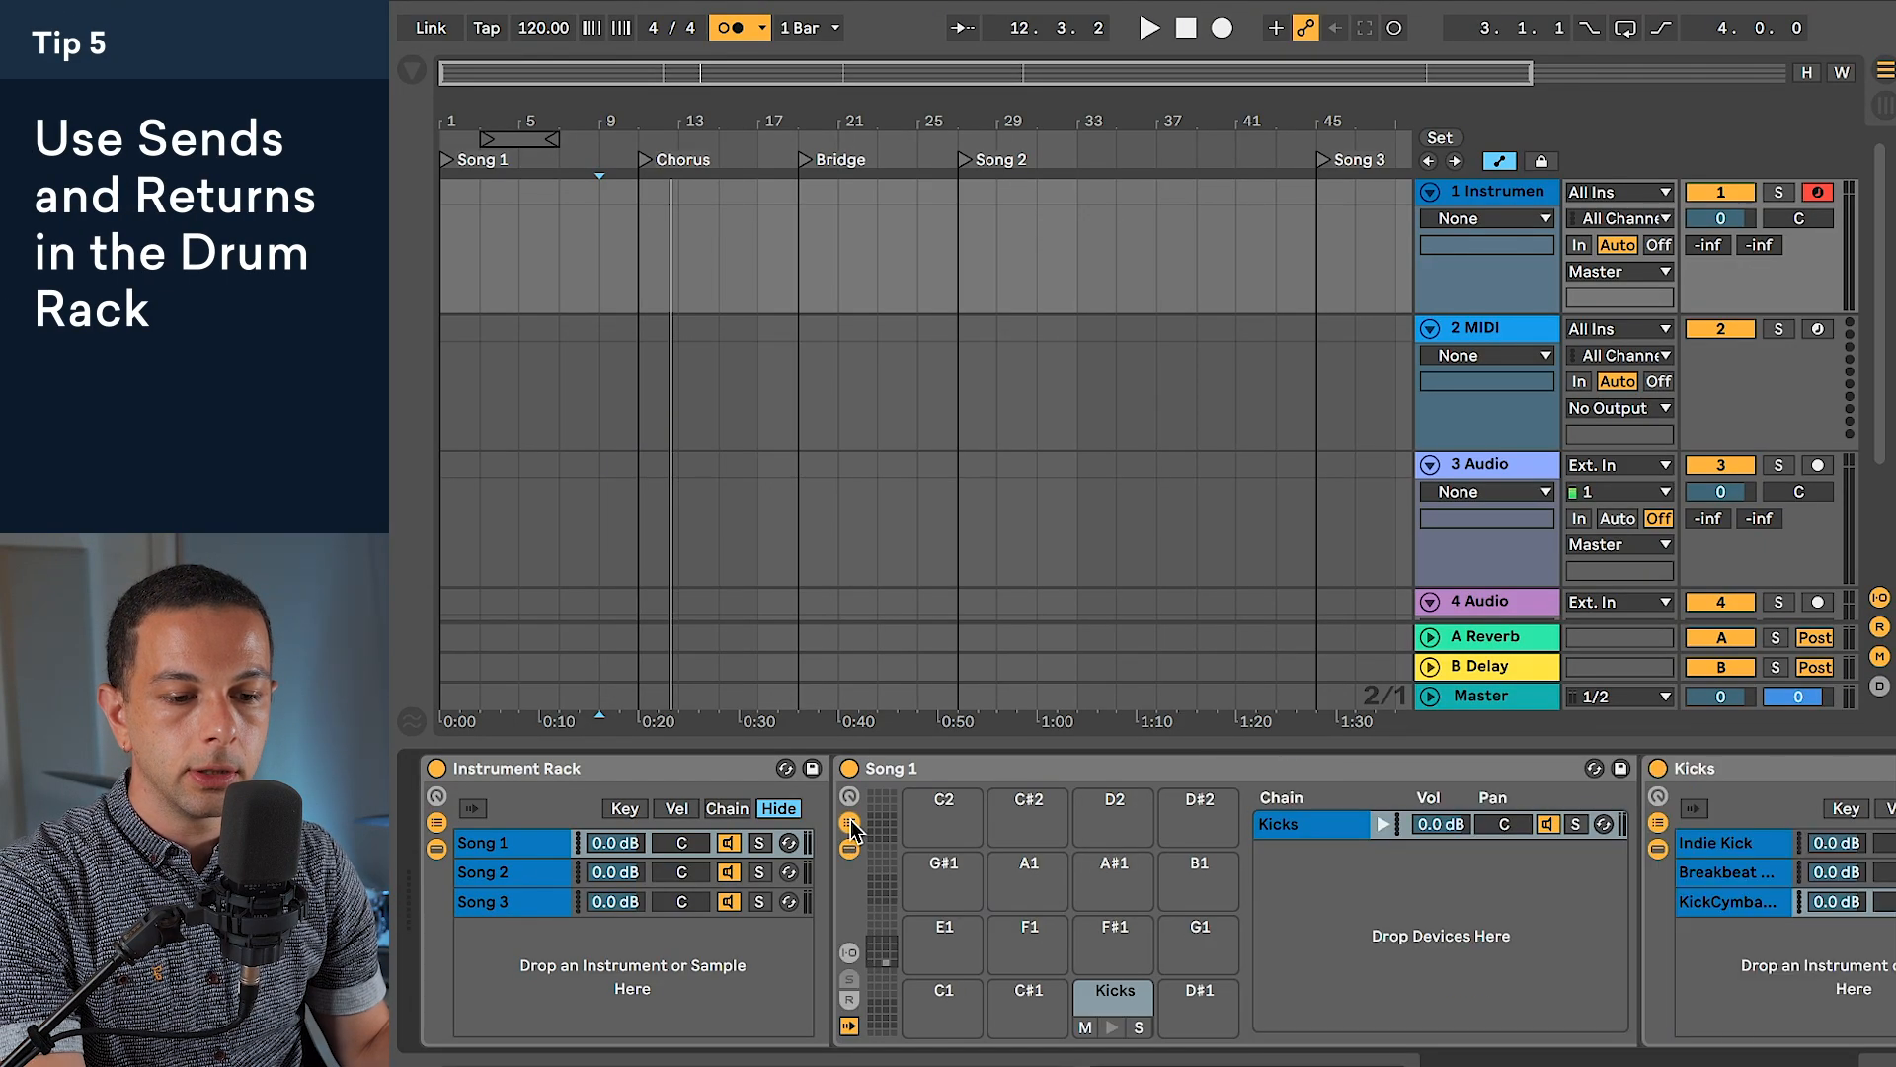
pyautogui.click(850, 954)
pyautogui.click(850, 999)
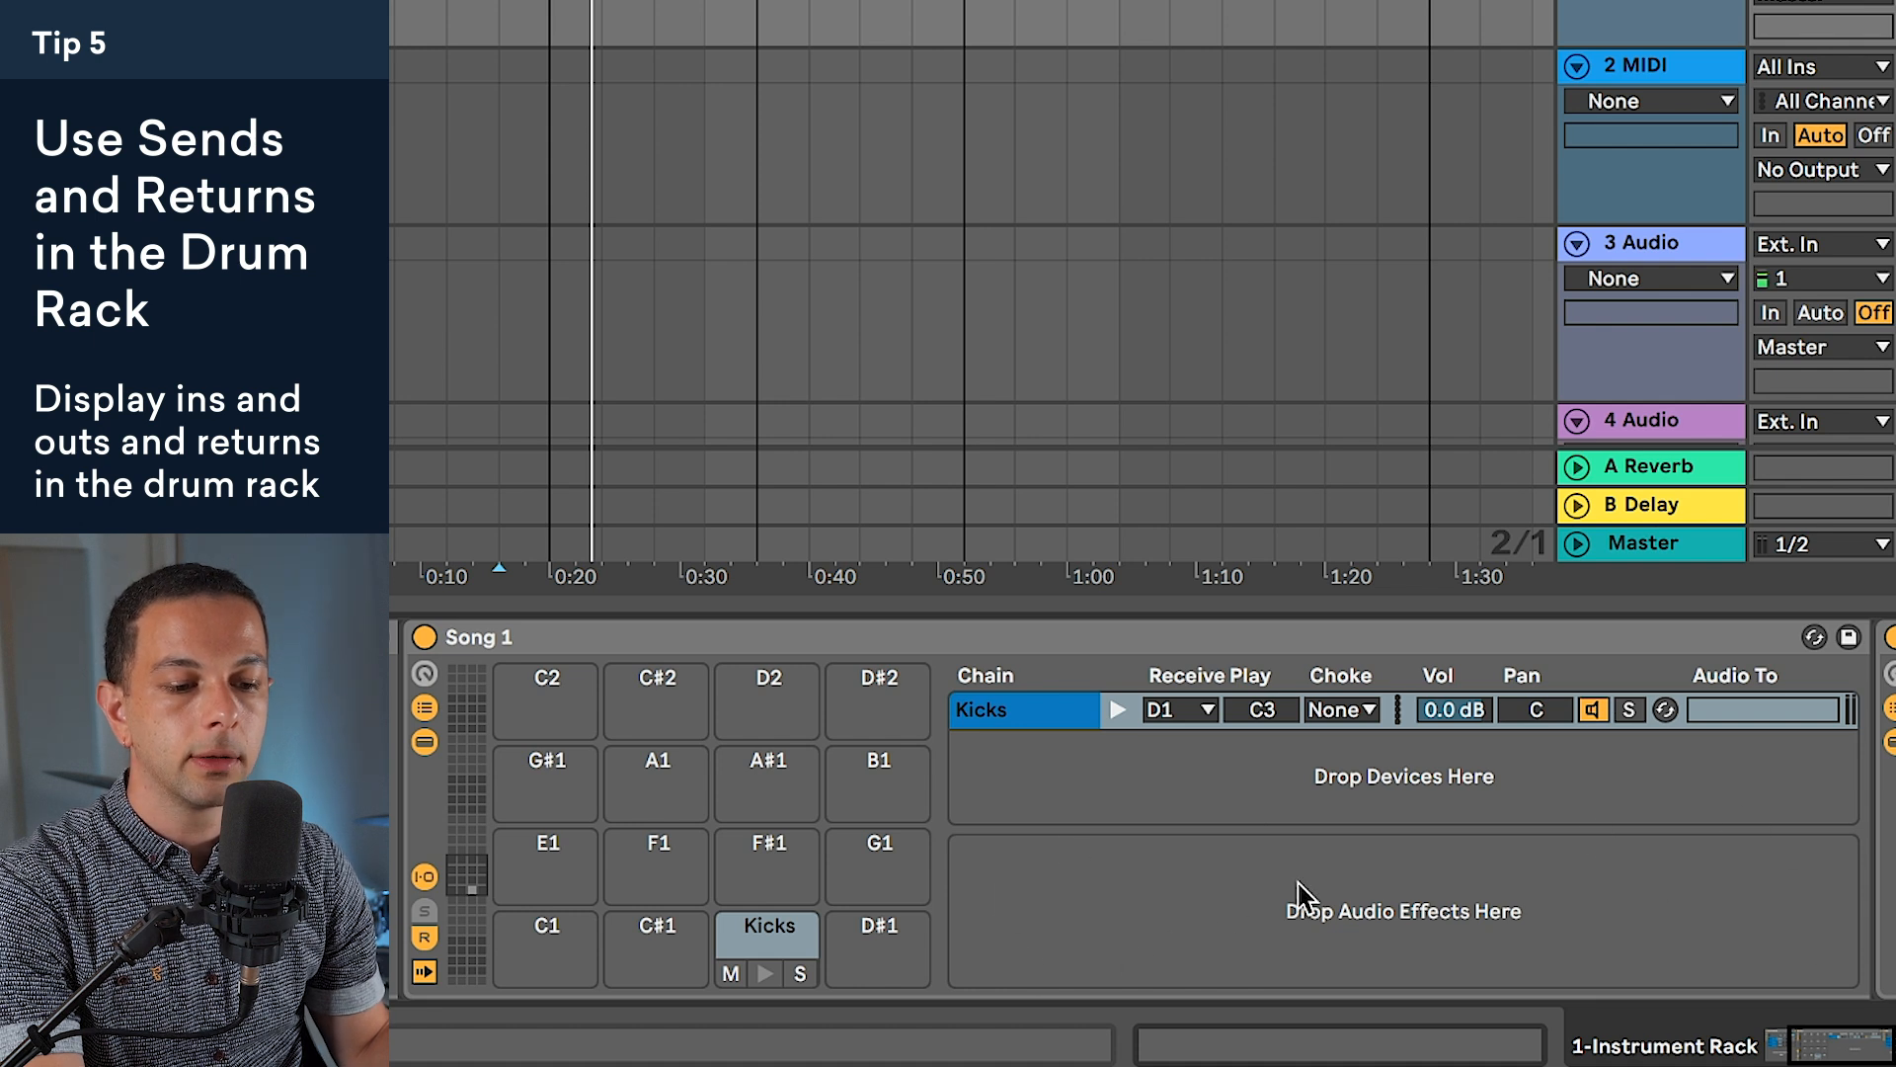
# Step: Create a return chain in the Song 1 drum rack and rename it Kicks
pyautogui.rightClick(1111, 903)
pyautogui.click(1143, 922)
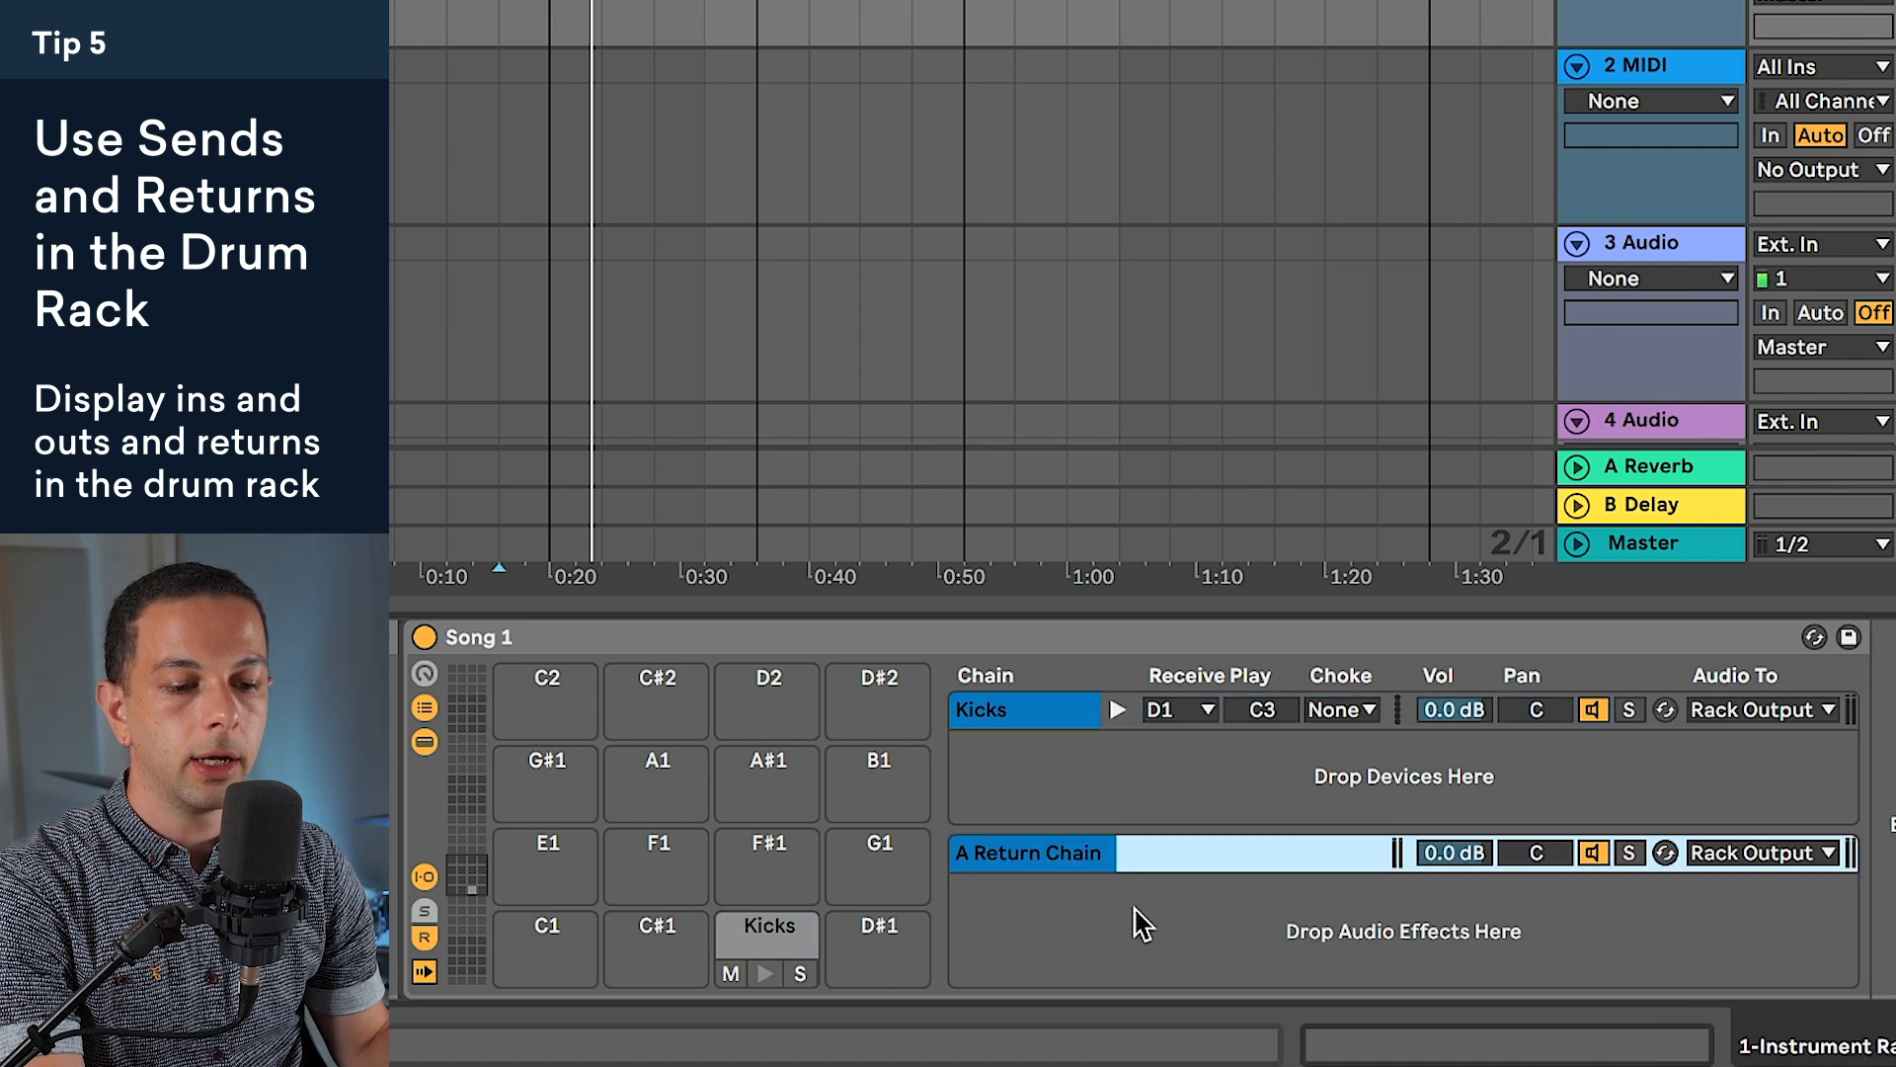
pyautogui.press('Return')
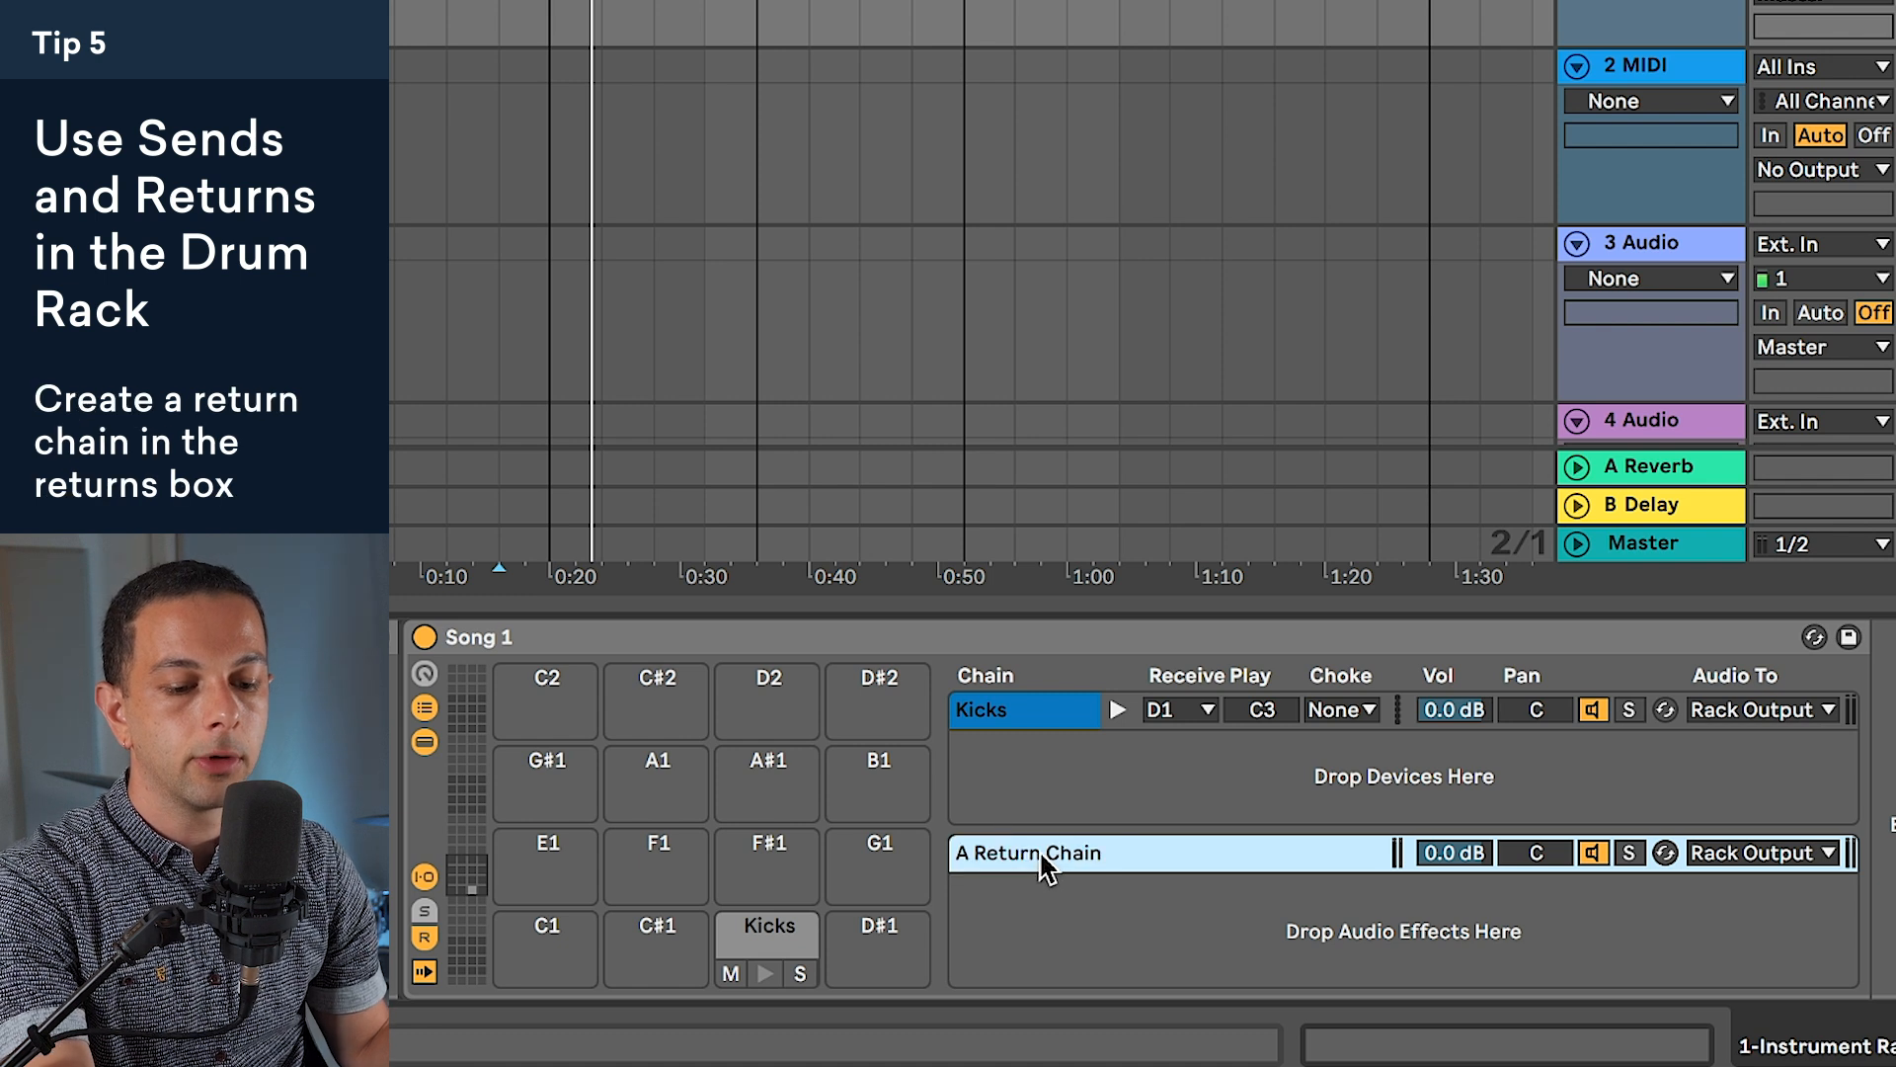
pyautogui.doubleClick(1034, 850)
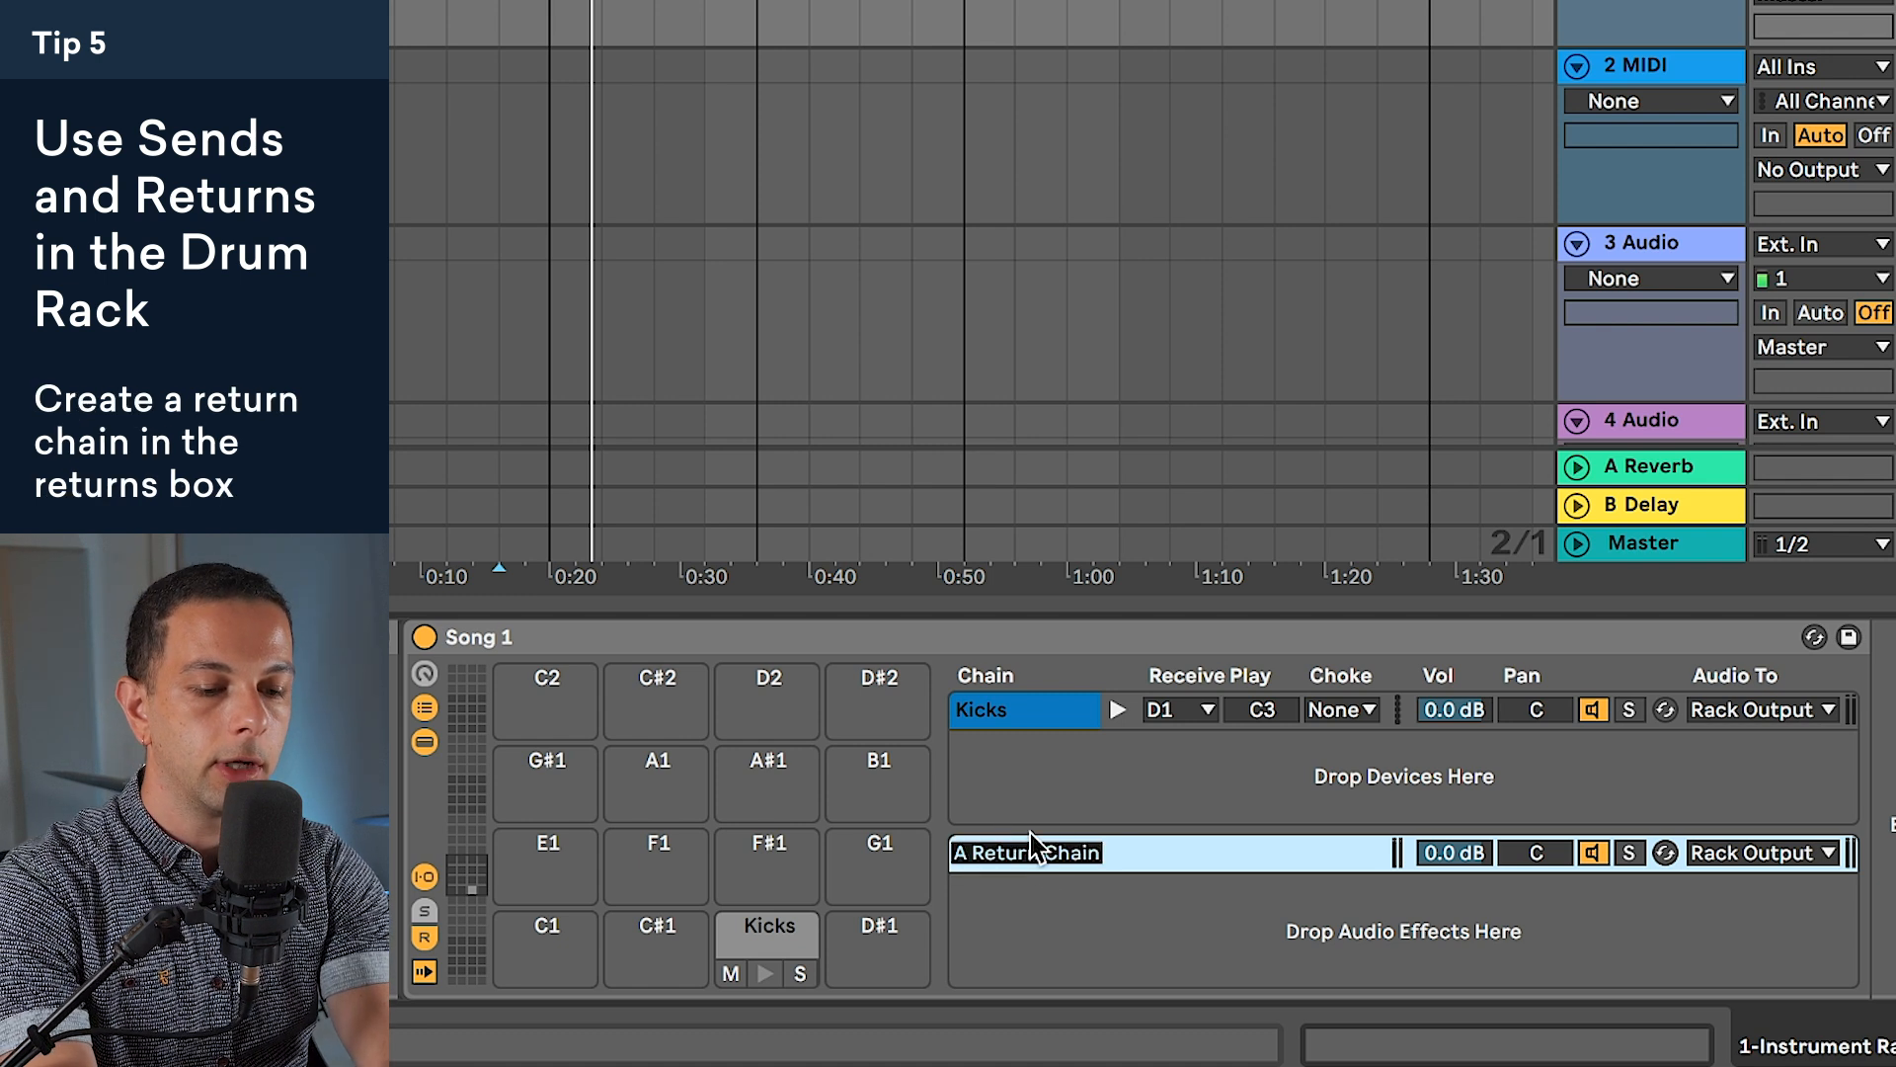
pyautogui.press('Return')
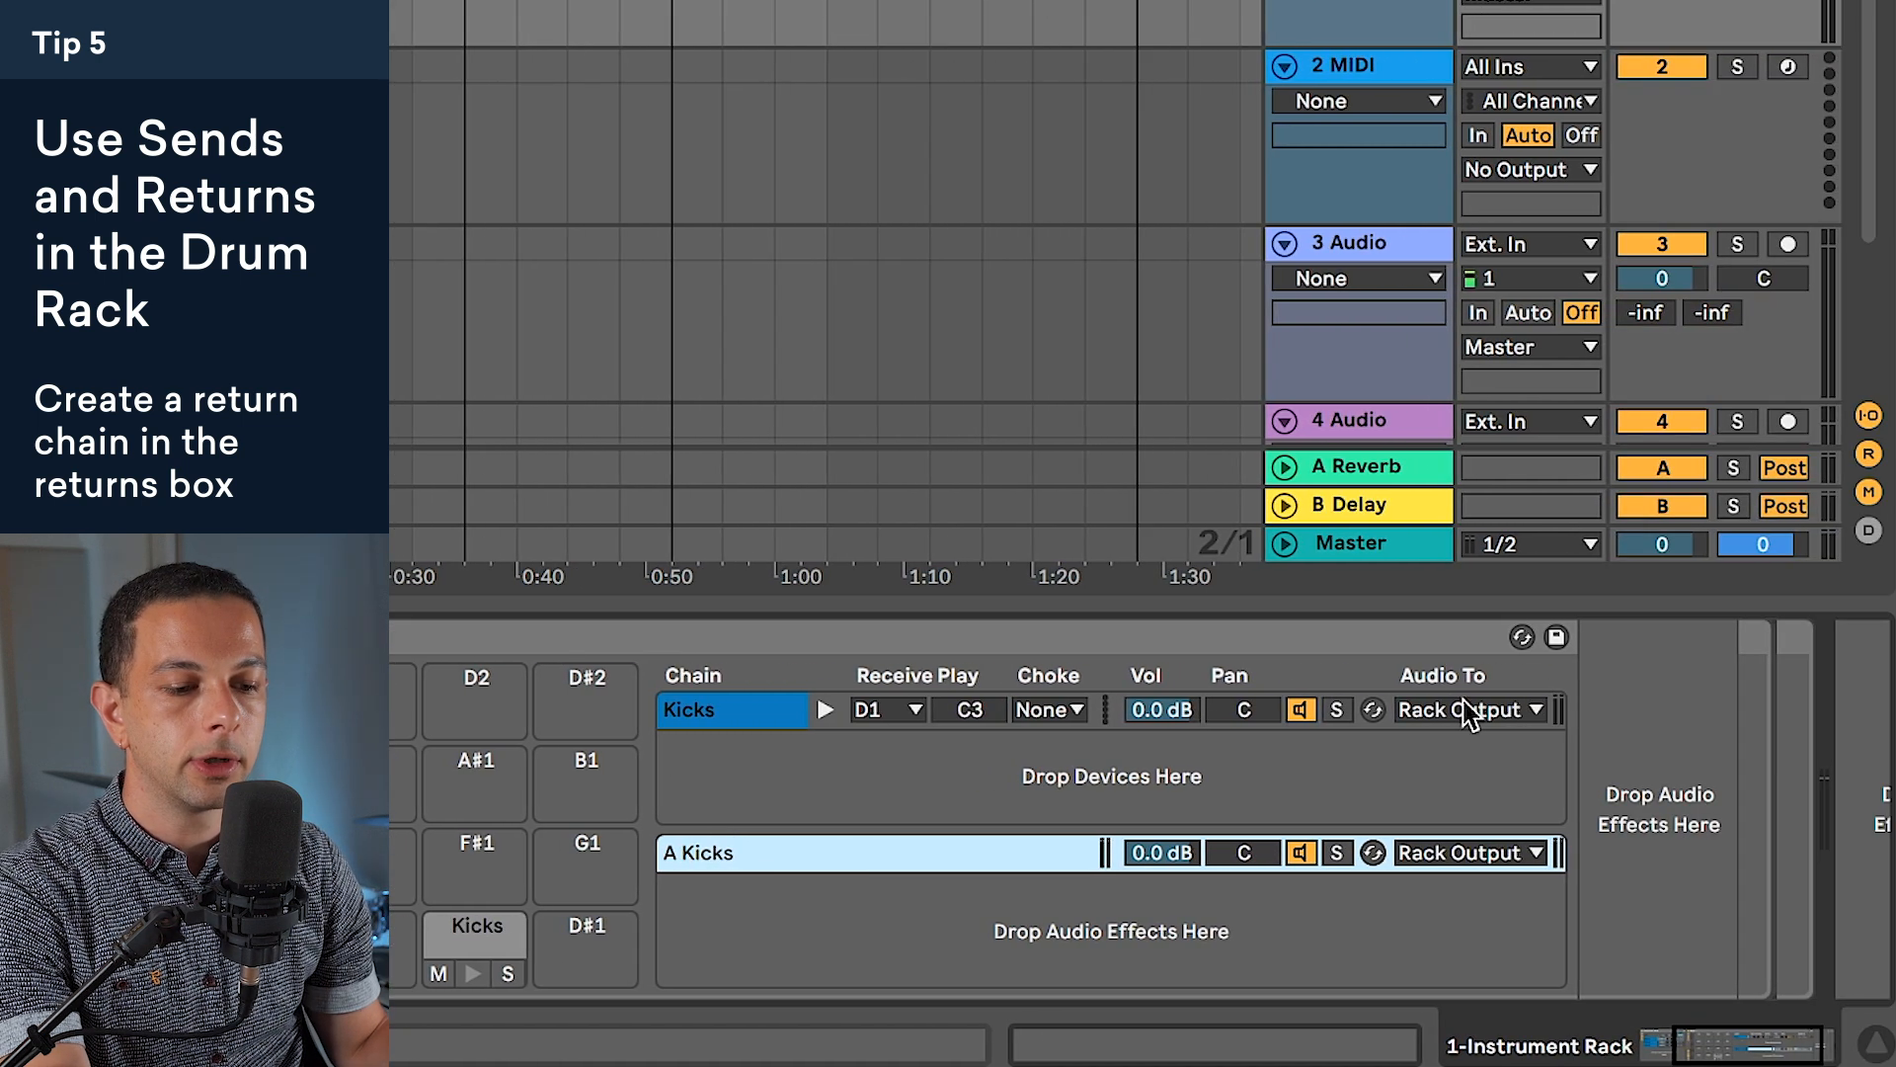
# Step: Route the Kicks pad chain's audio to the drum rack's Kicks return chain, and view that return chain's output options
pyautogui.click(1551, 709)
pyautogui.click(1461, 770)
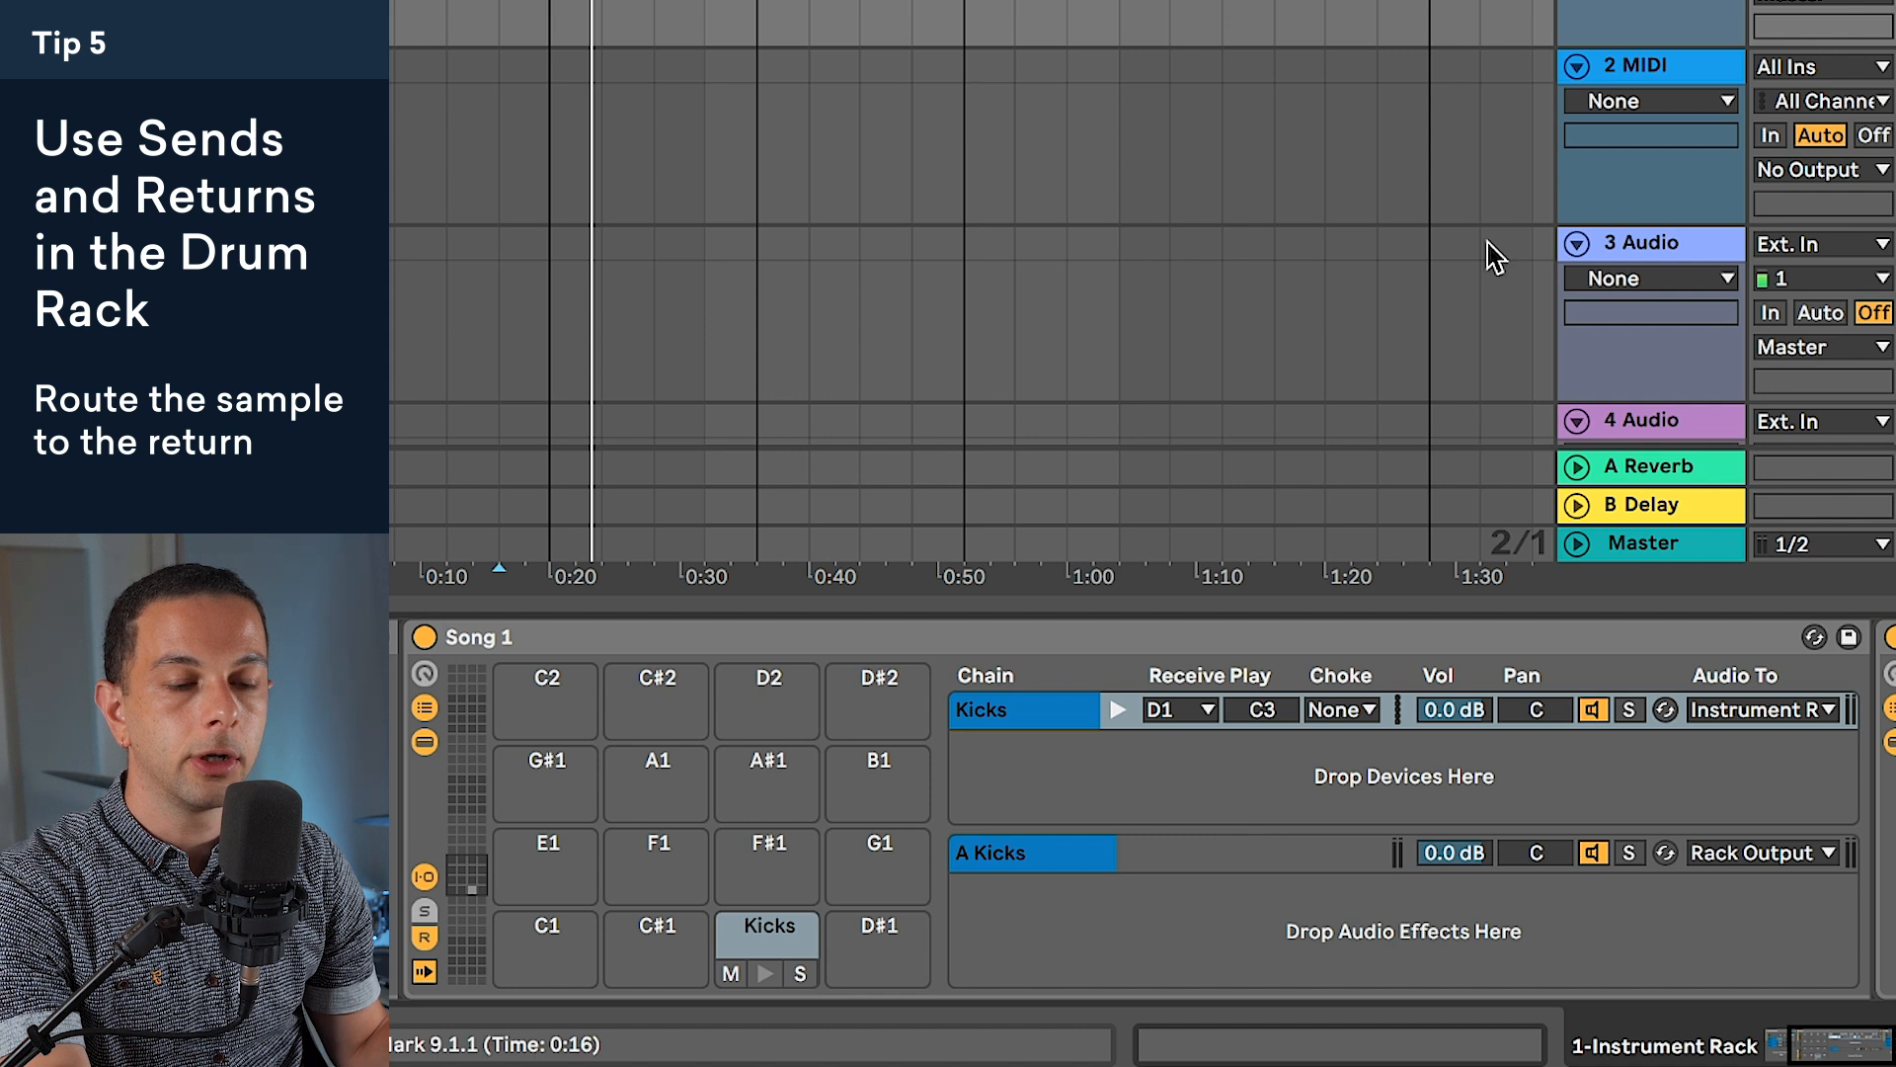
pyautogui.click(1730, 849)
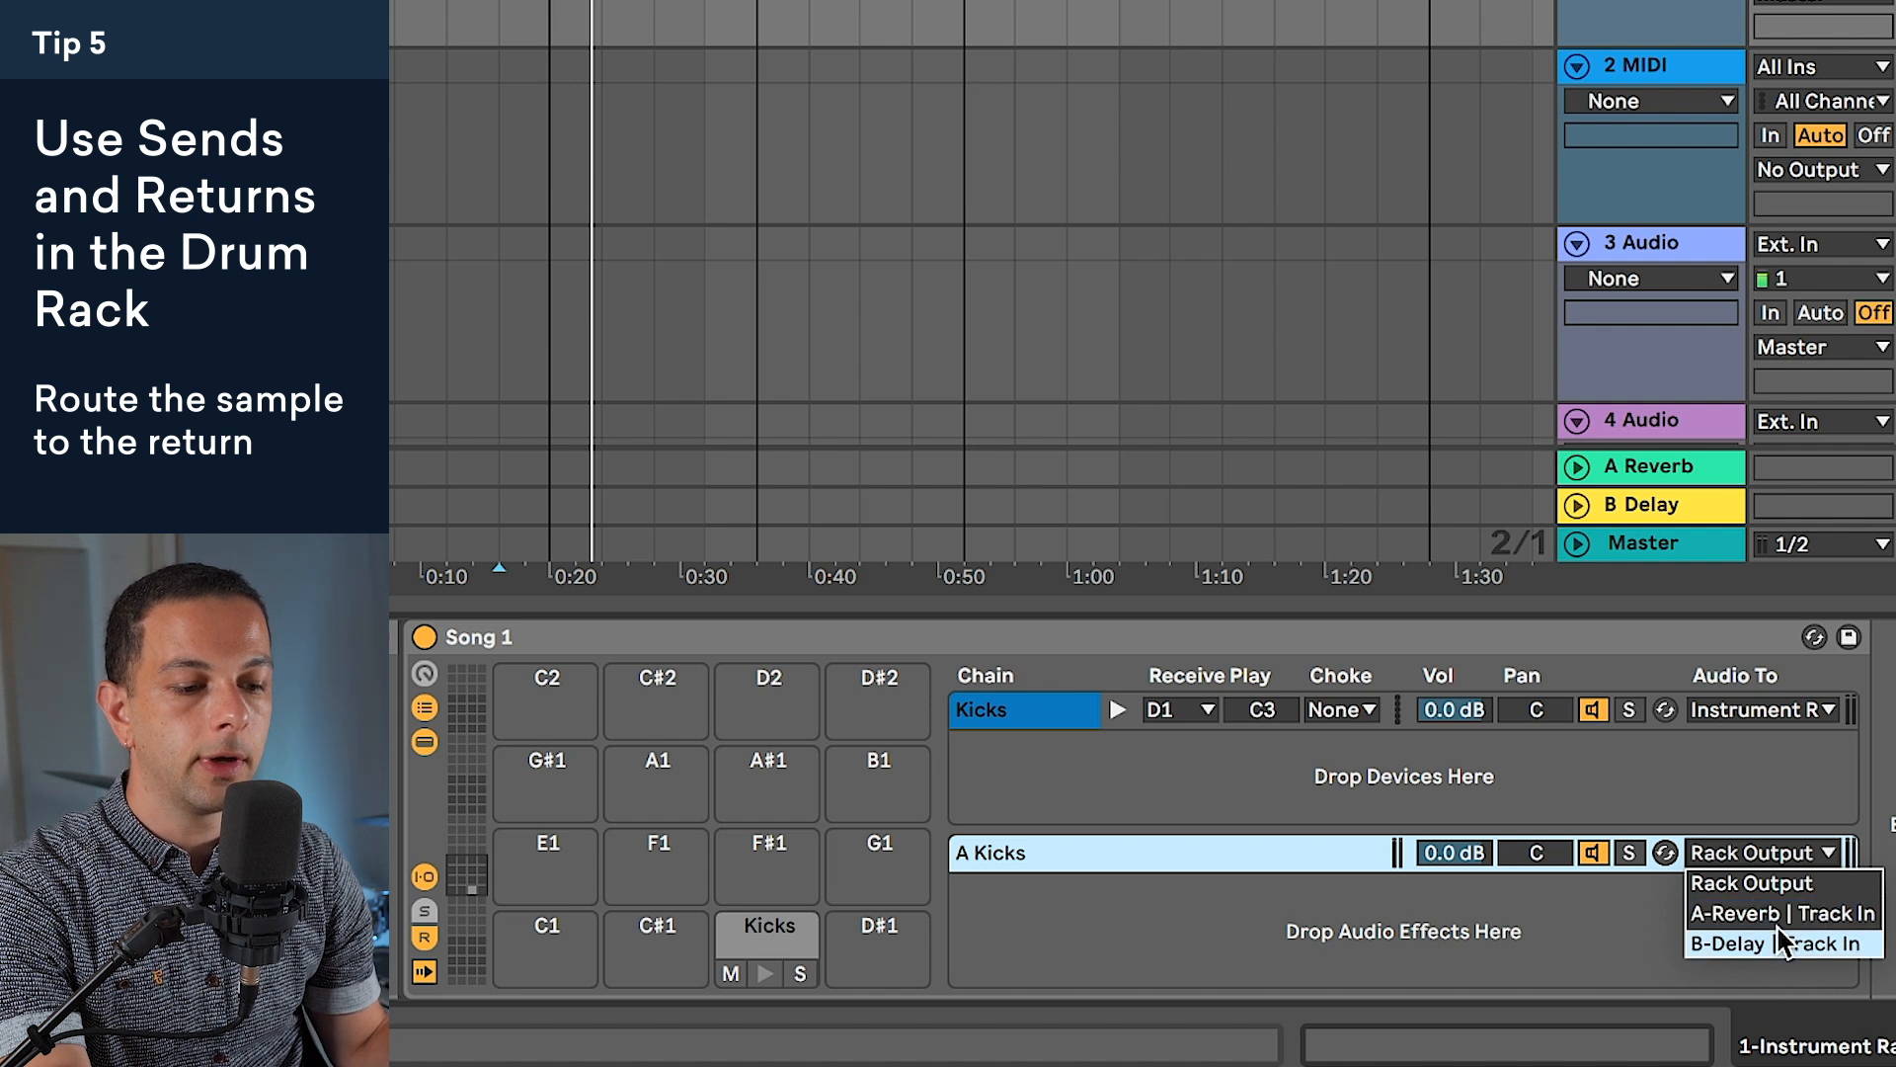
pyautogui.click(1704, 803)
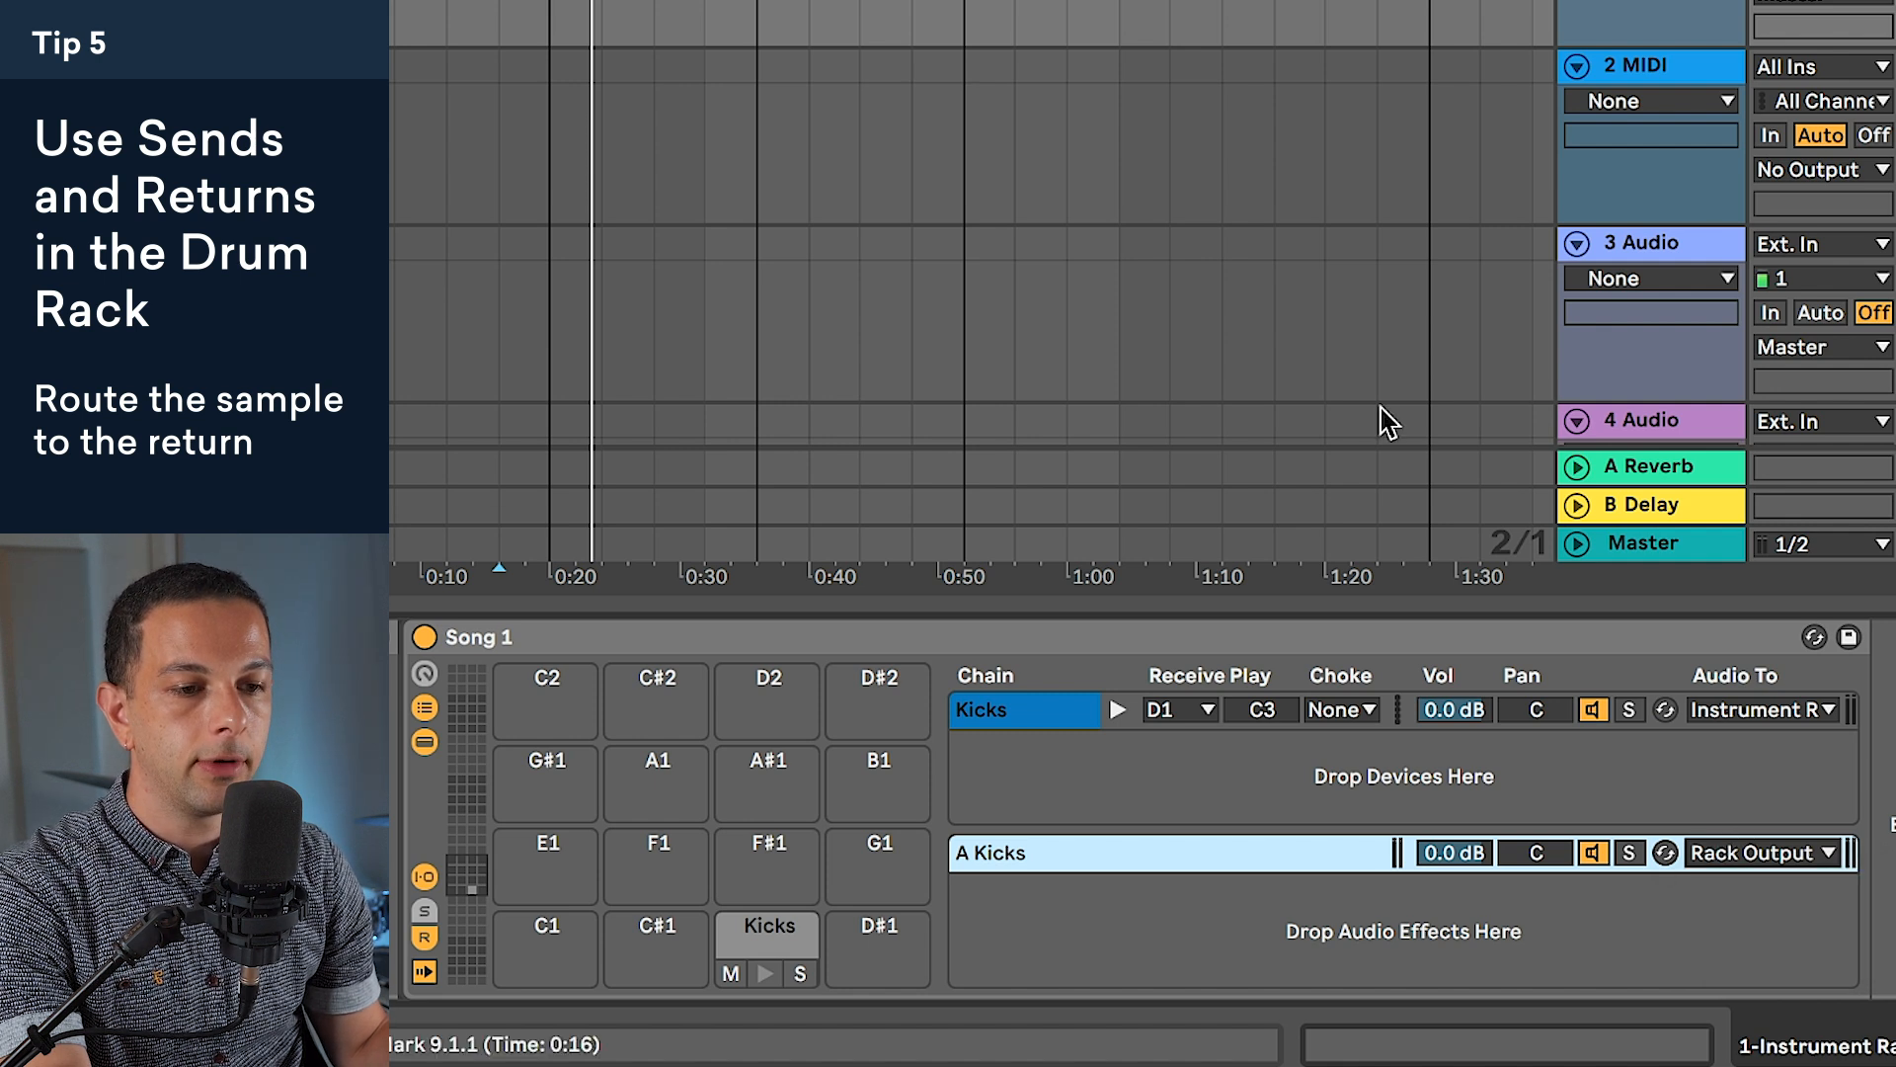
# Step: Insert a new return track in the Session View and name it Kicks
pyautogui.press('Tab')
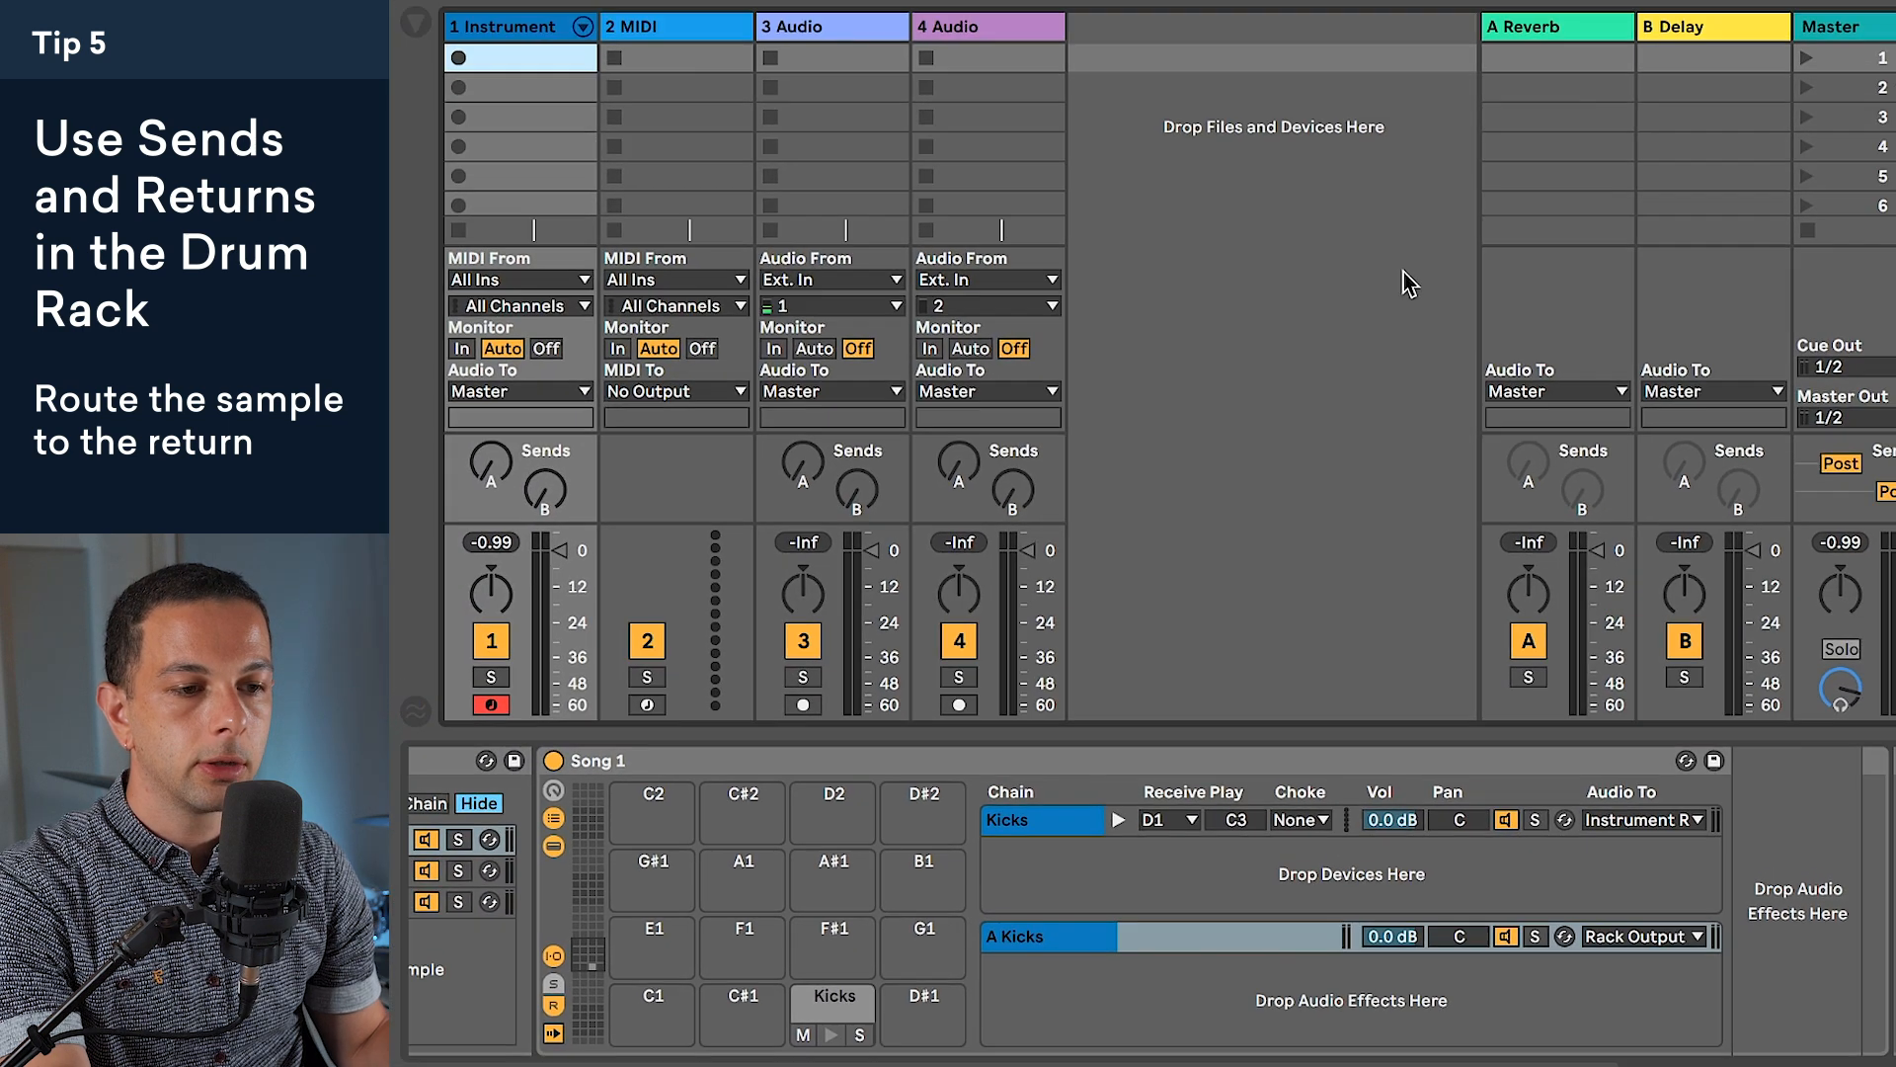
pyautogui.rightClick(1418, 148)
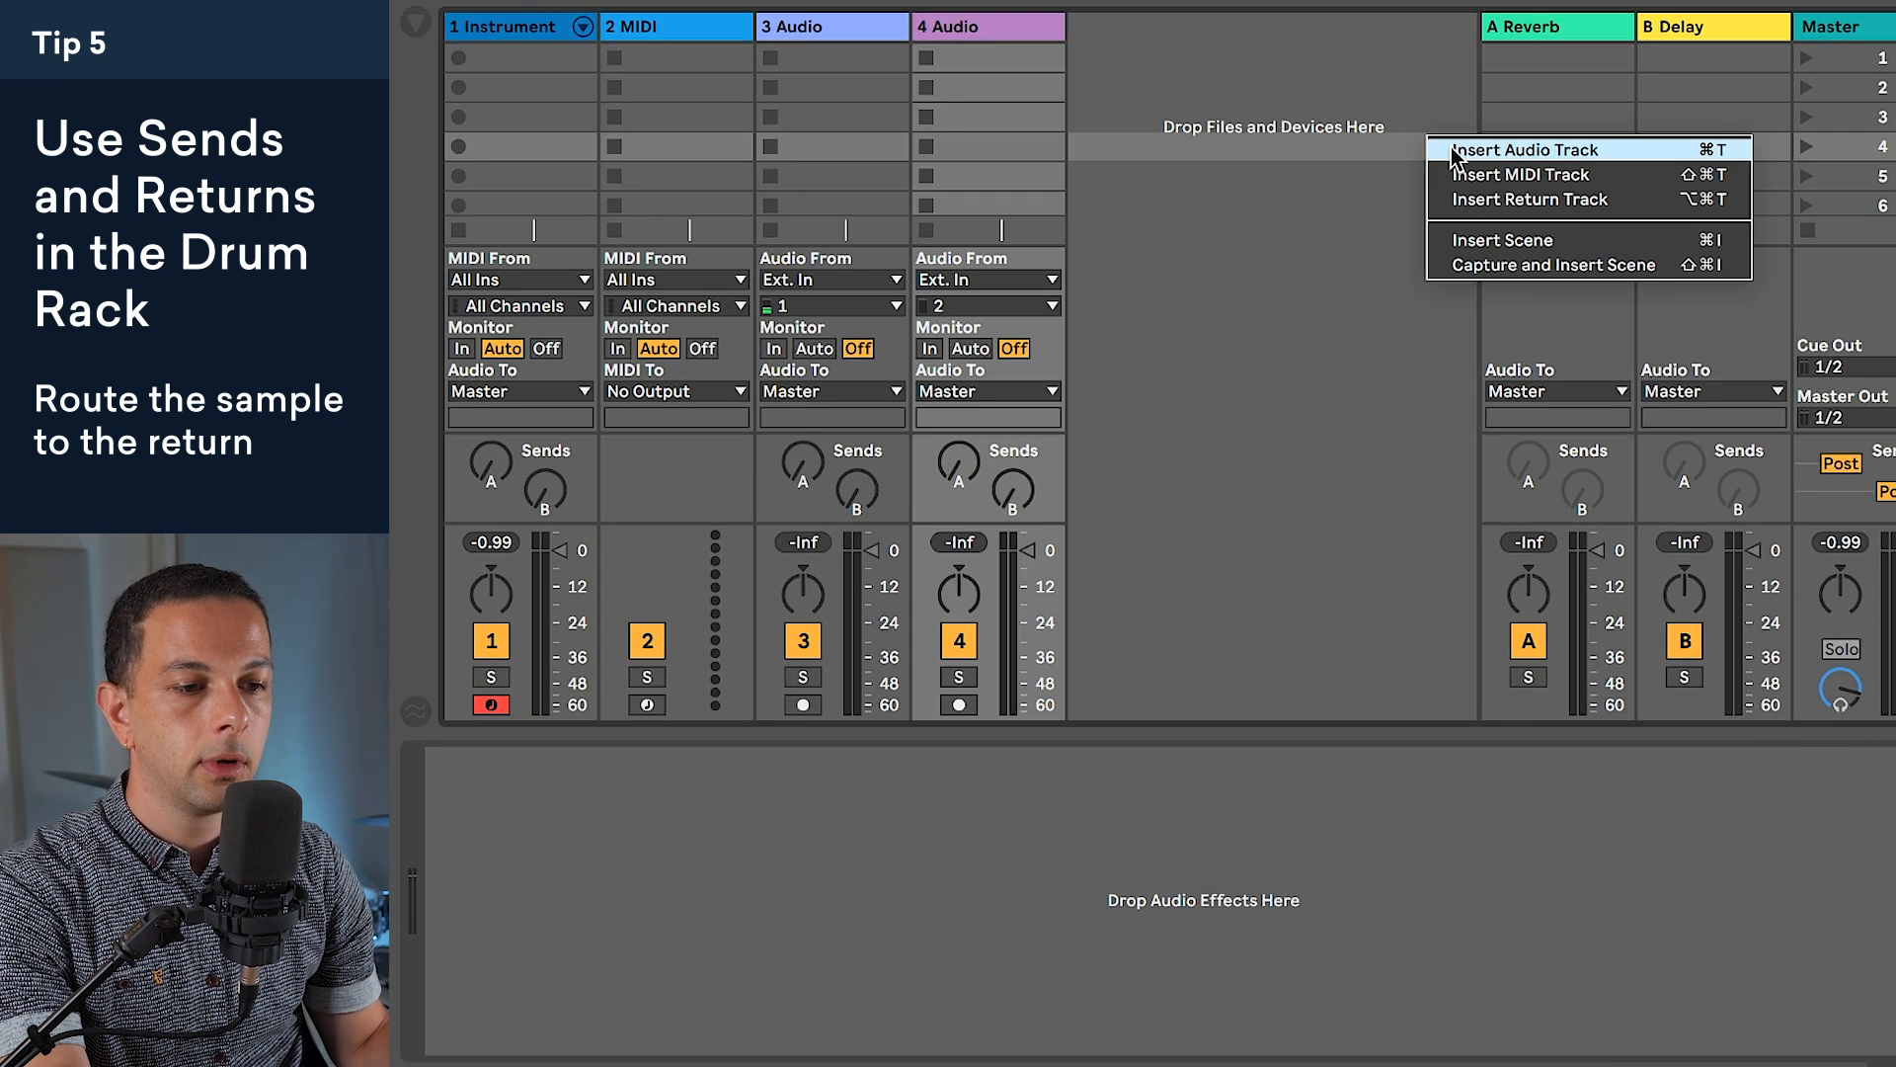
pyautogui.click(1521, 199)
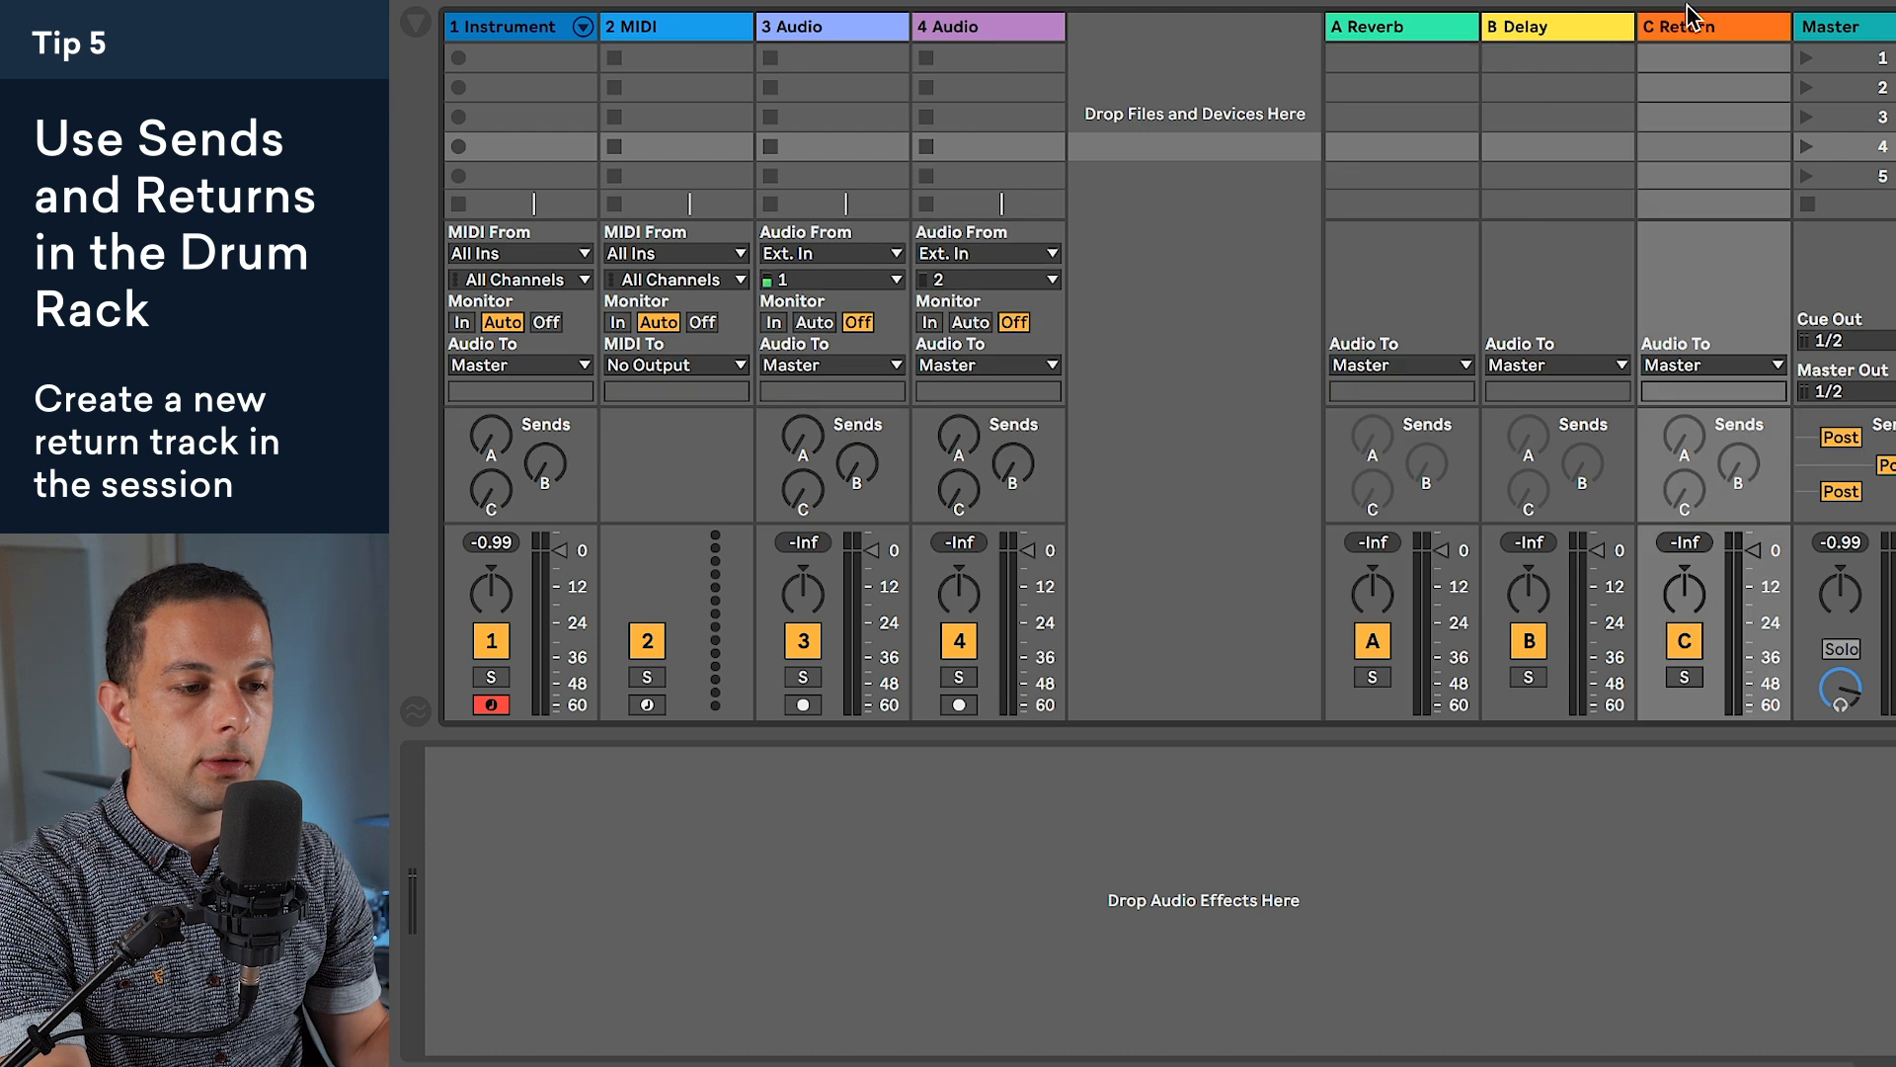
pyautogui.hotkey('ctrl', 'r')
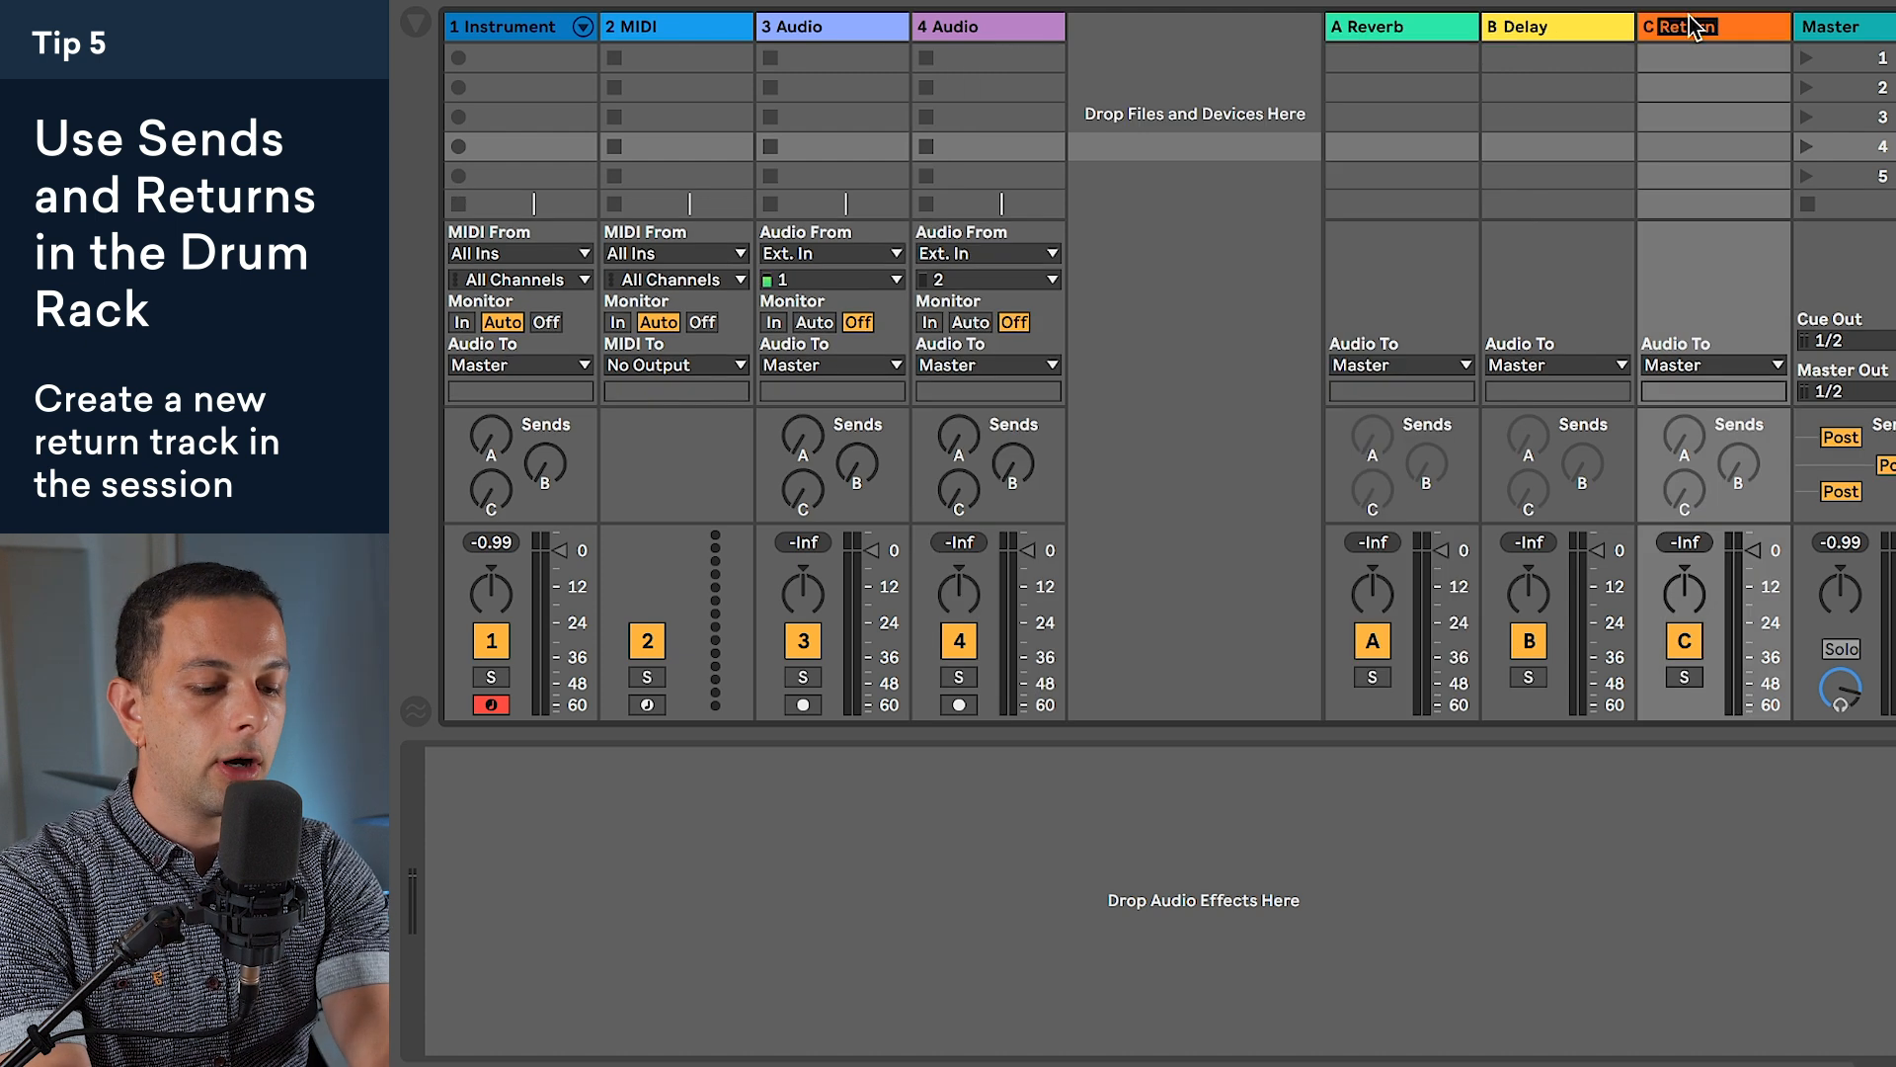
pyautogui.write('Kicks')
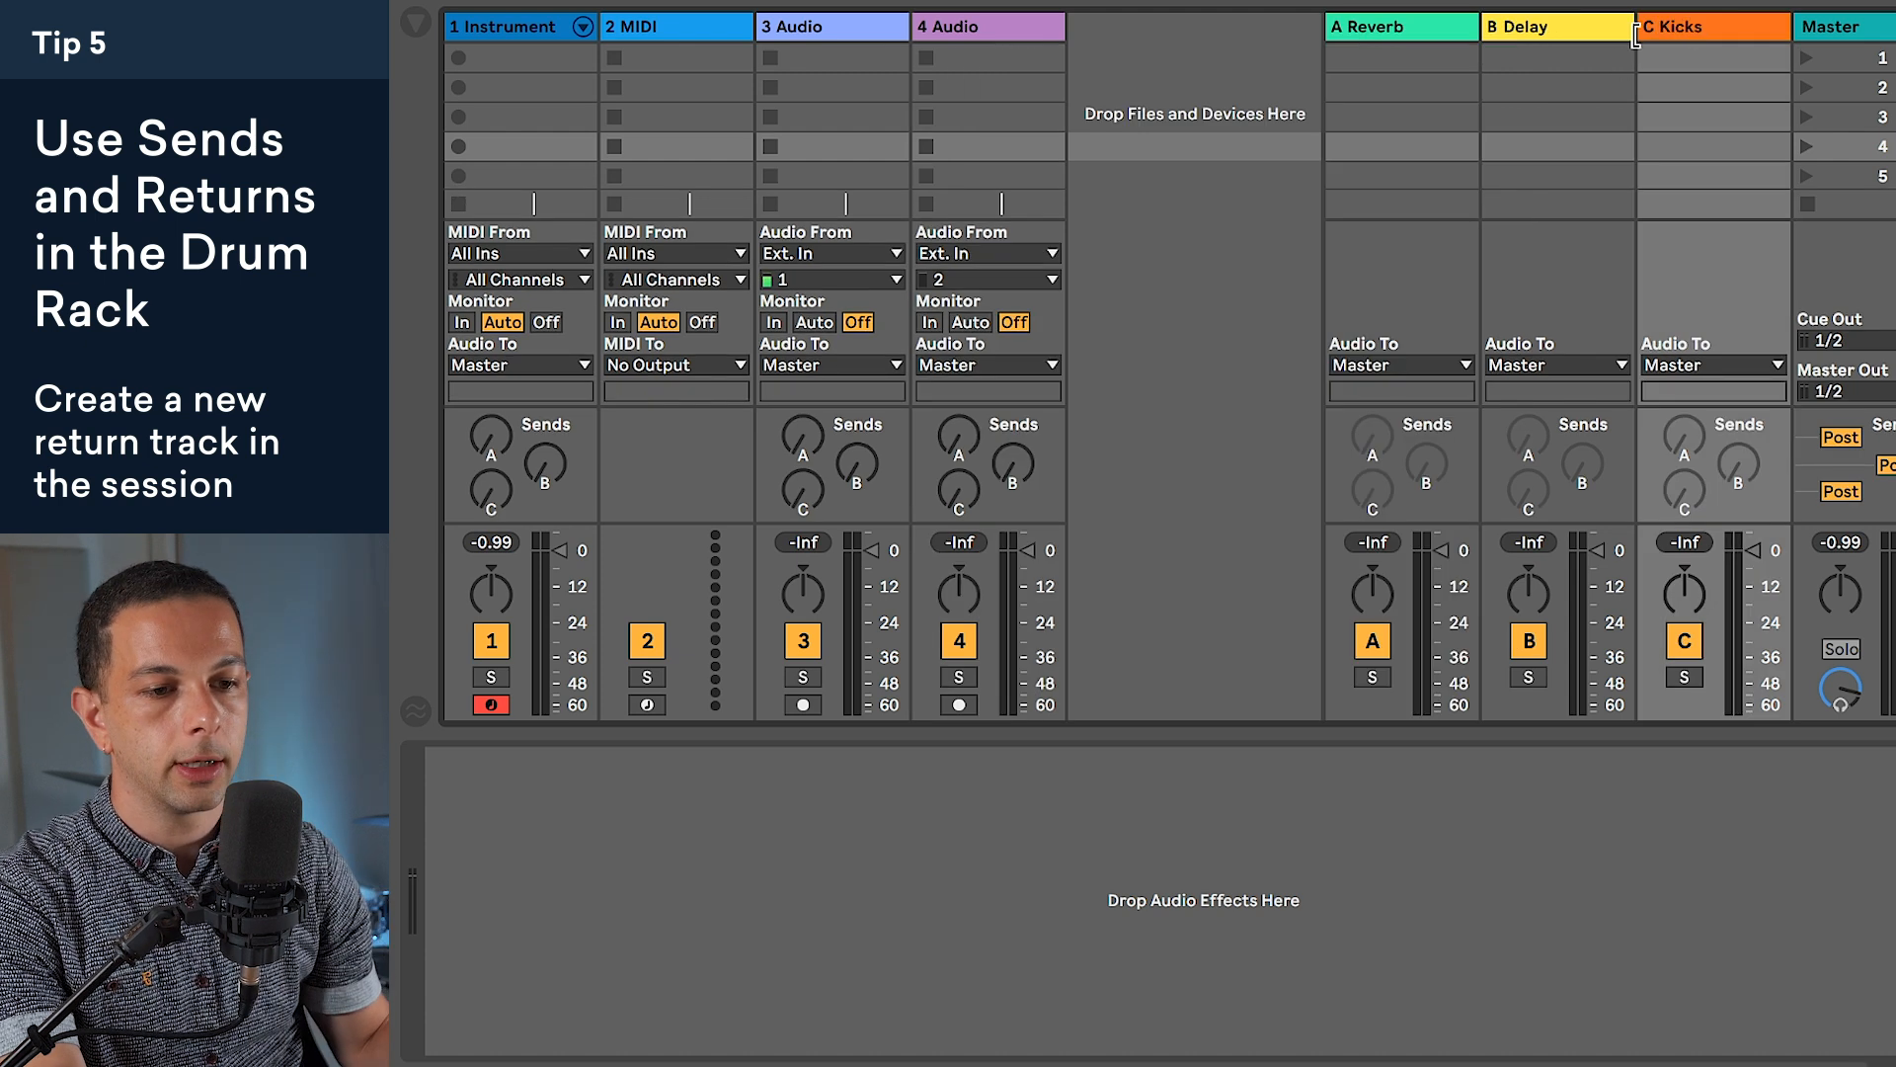
# Step: Route the drum rack's A Kicks return chain to the C-Kicks return track's input
pyautogui.click(529, 22)
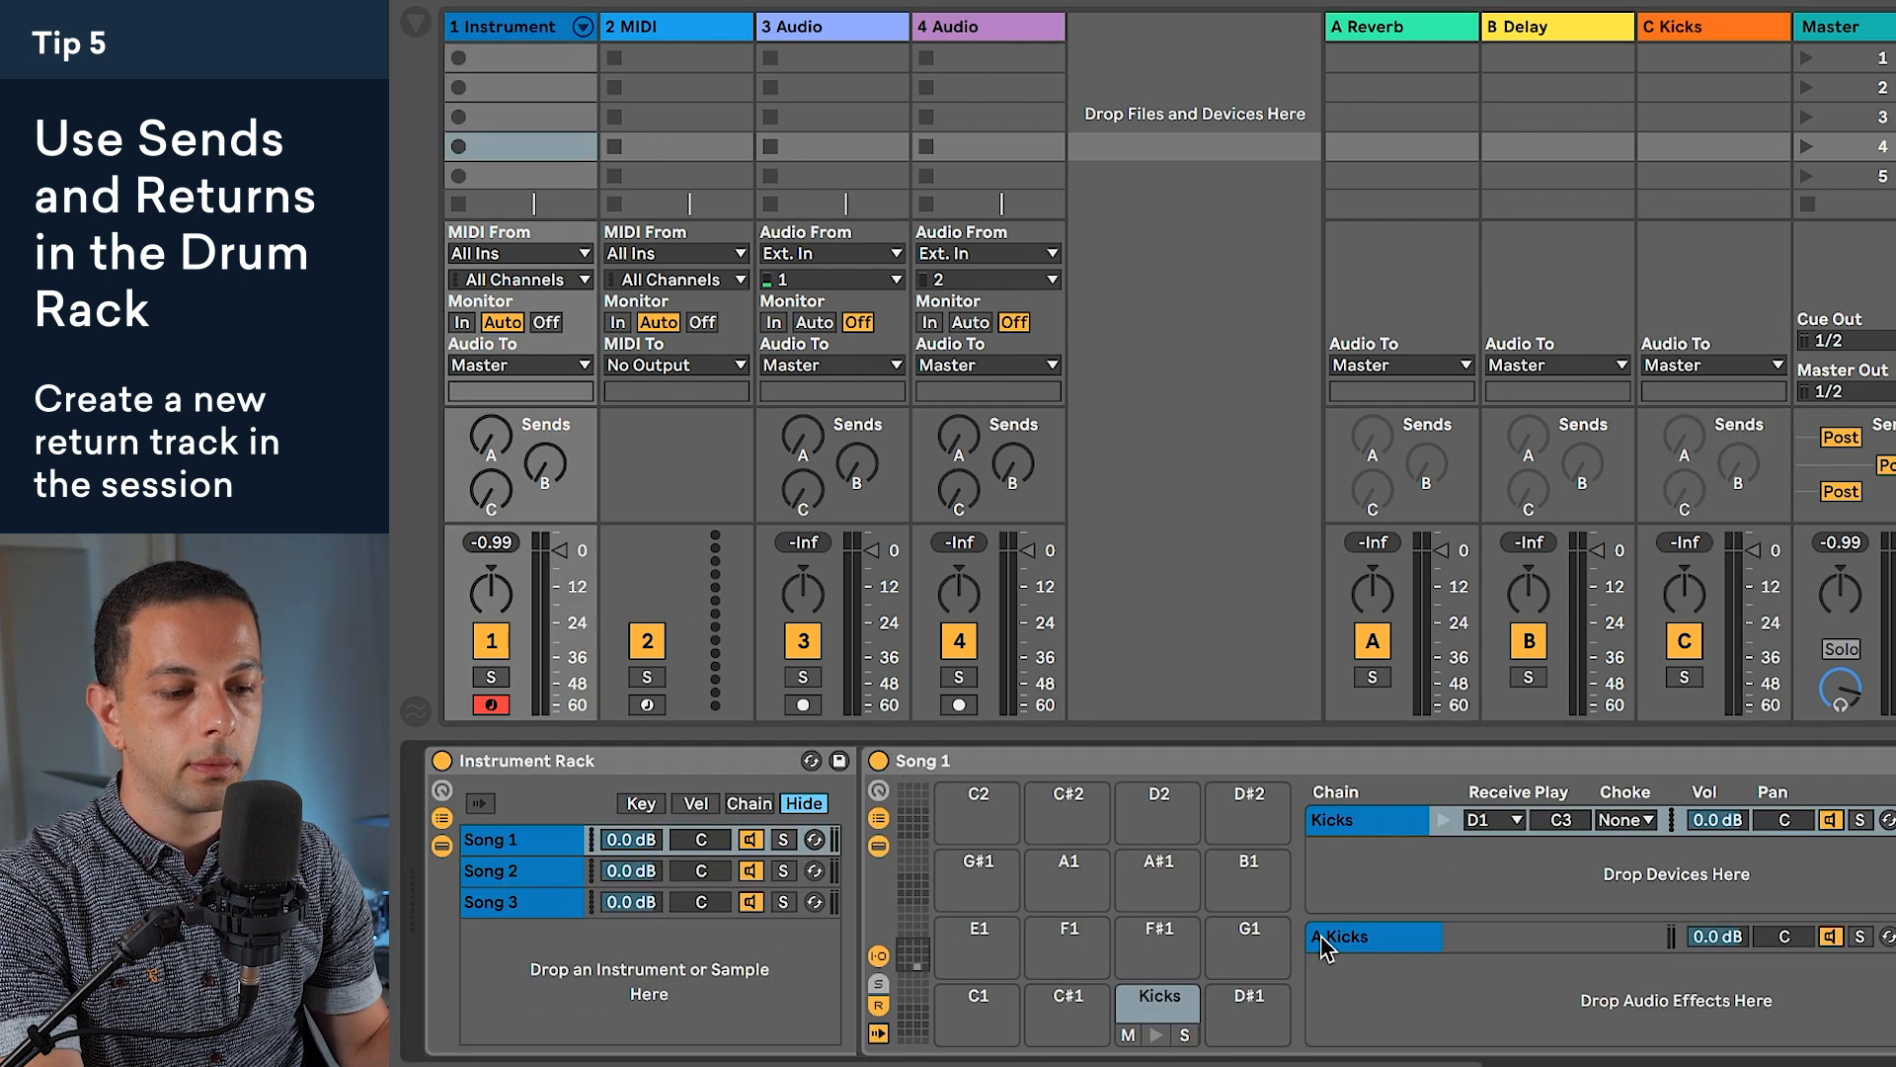
pyautogui.hscroll(4, 1334, 949)
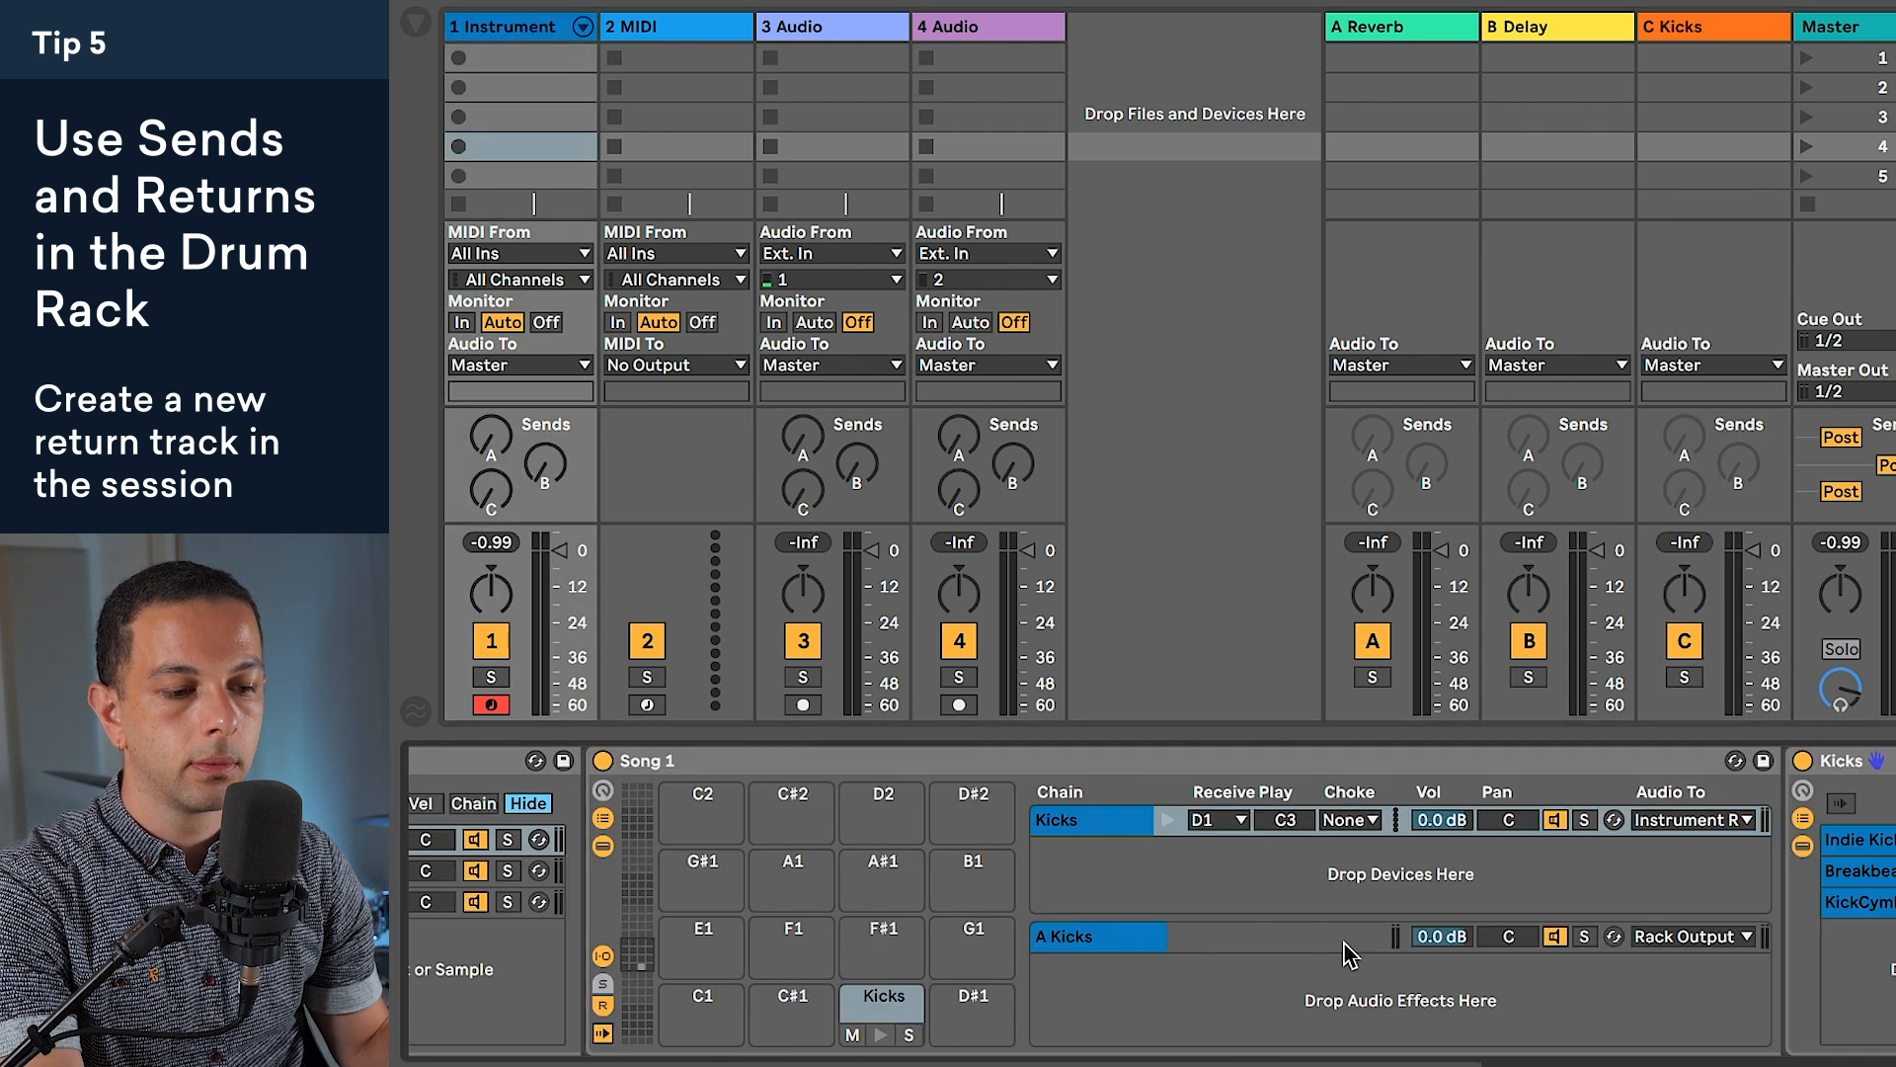
pyautogui.click(1563, 946)
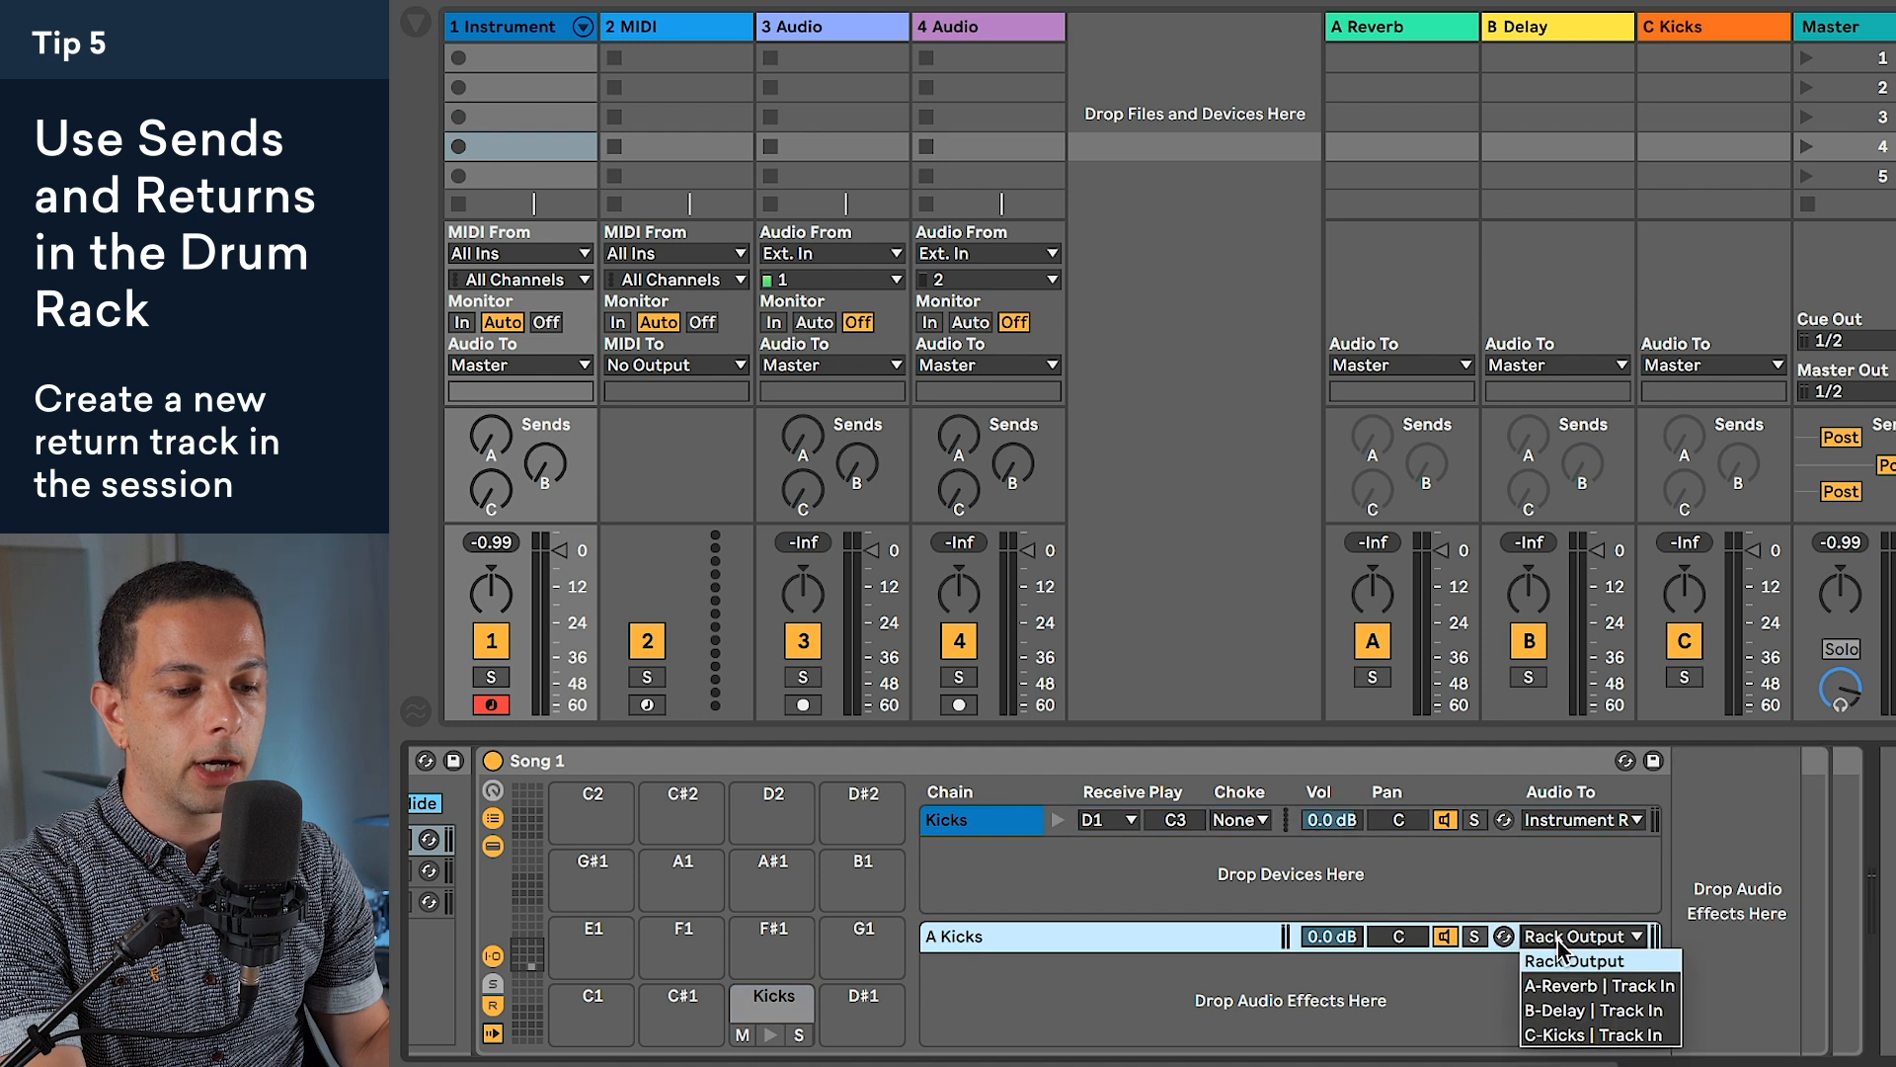
pyautogui.click(1546, 1029)
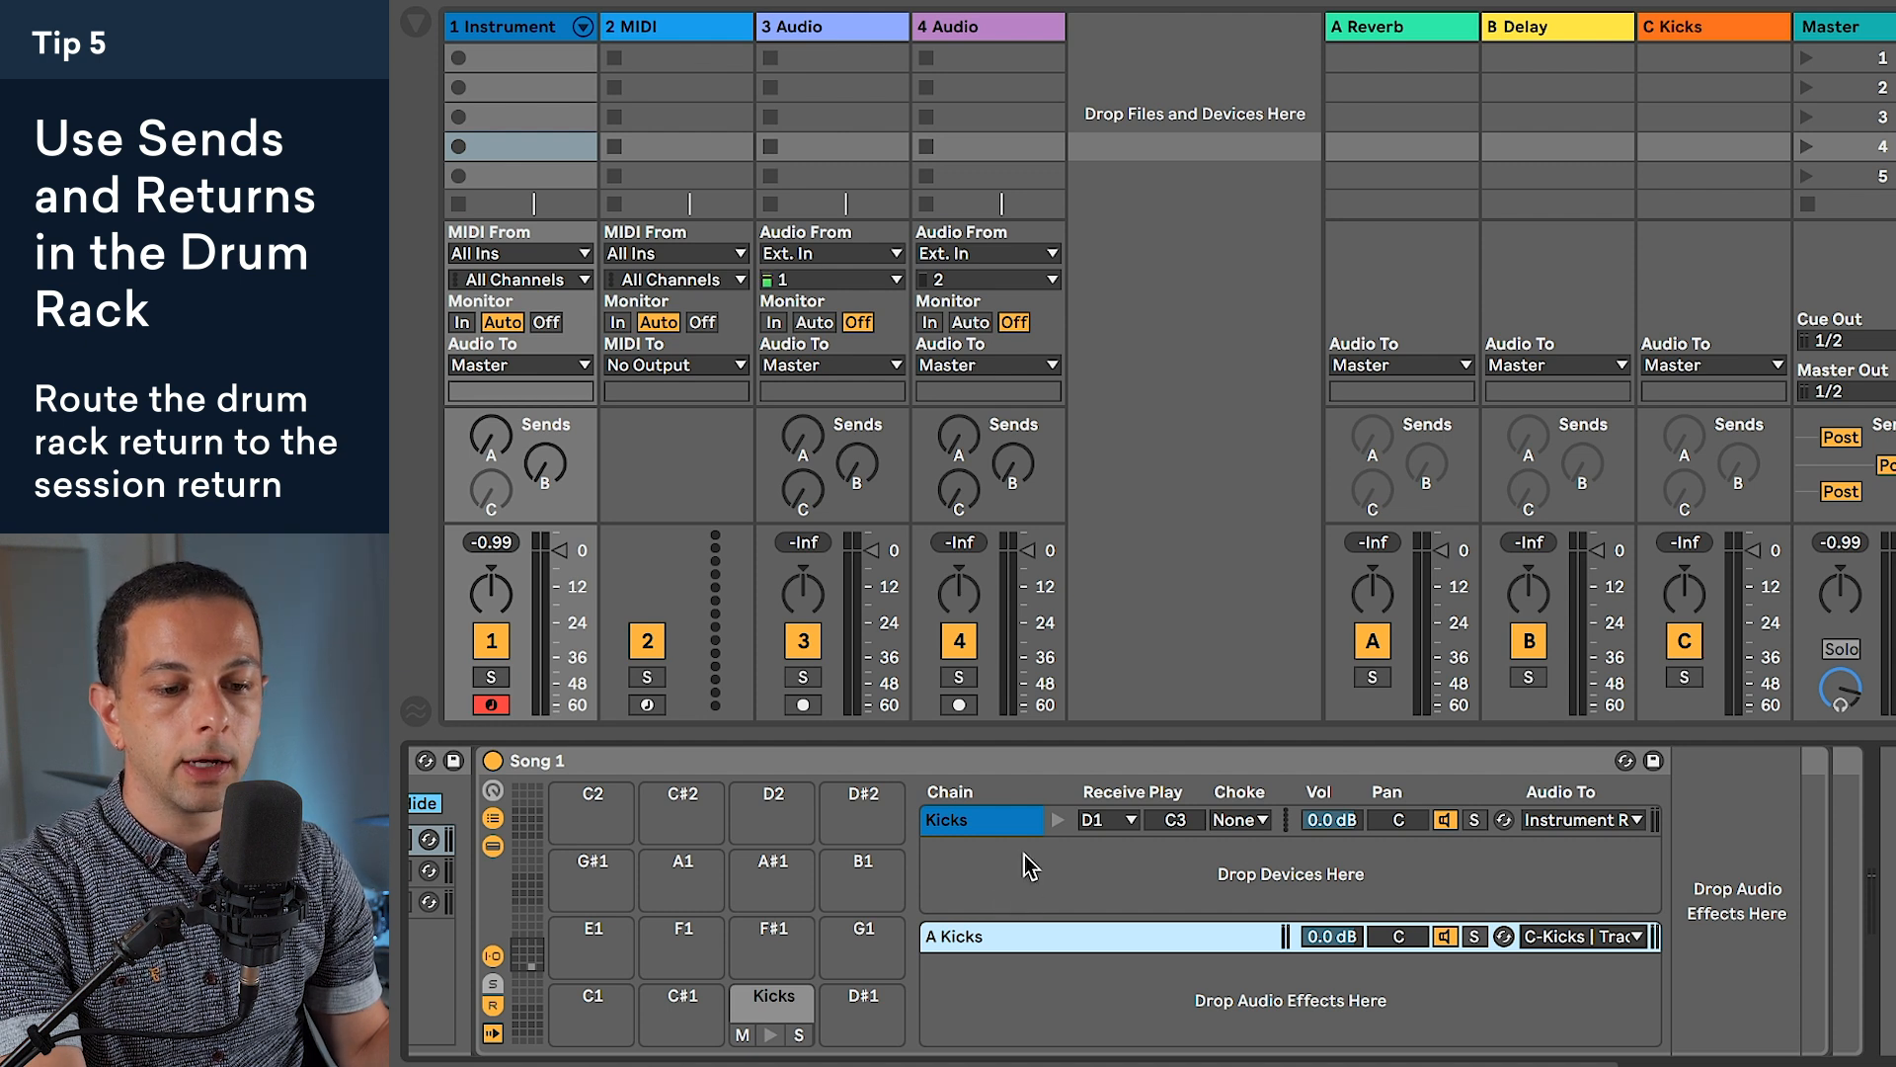
# Step: Insert another return track in the set and name it Snares
pyautogui.rightClick(1289, 202)
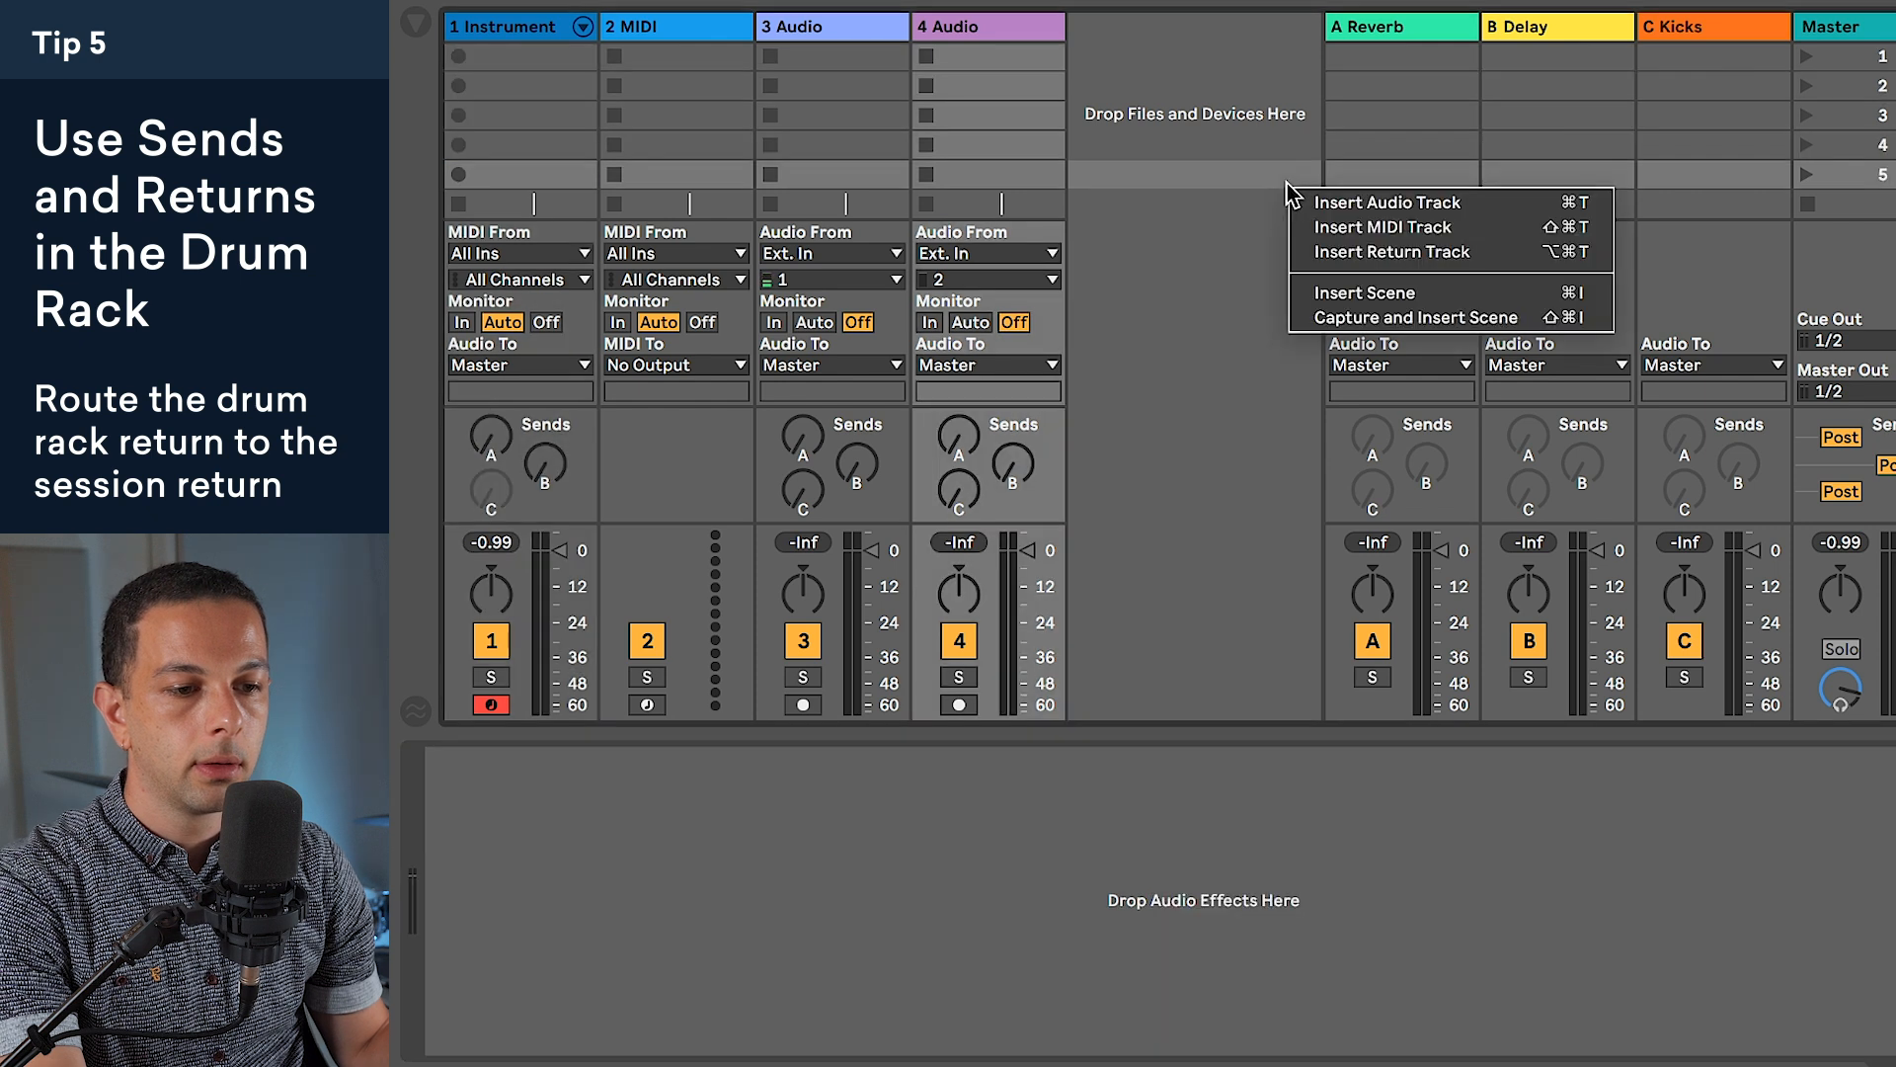
pyautogui.click(1309, 251)
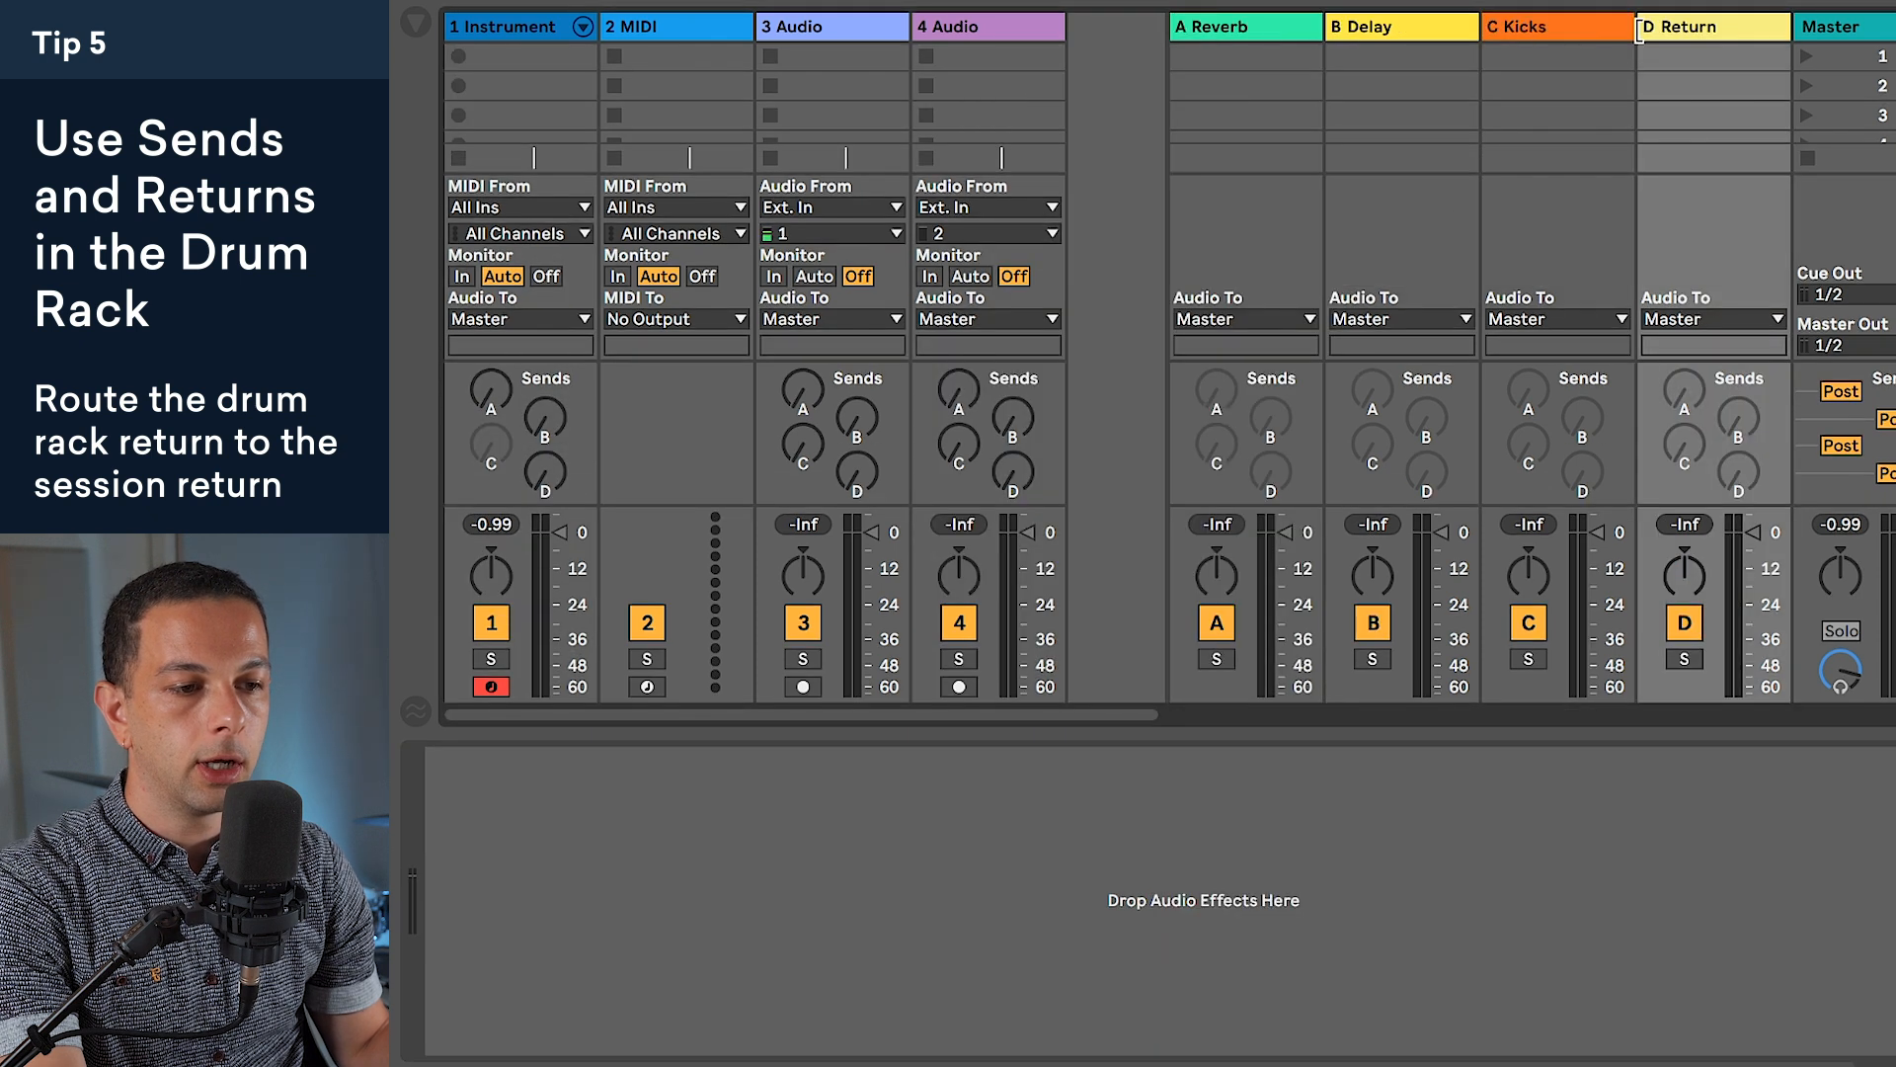
pyautogui.doubleClick(1666, 36)
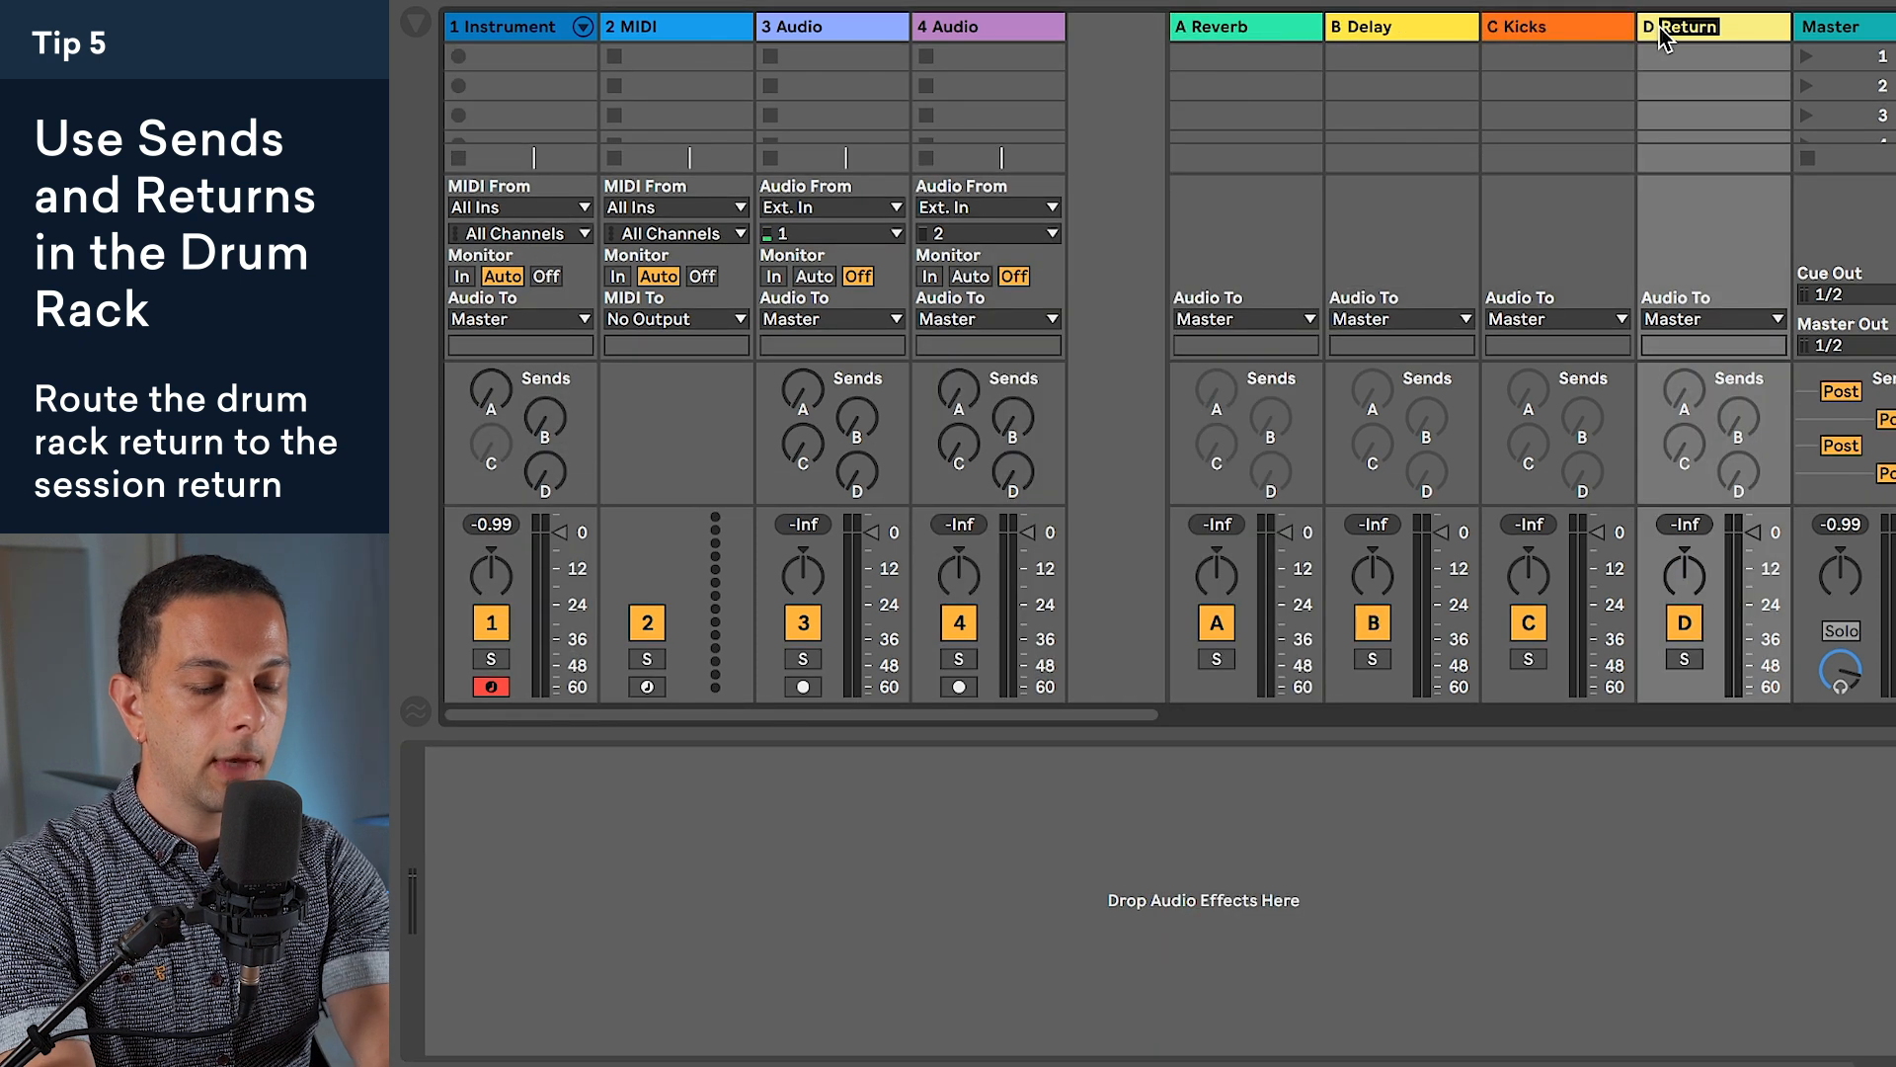
pyautogui.write('Snares')
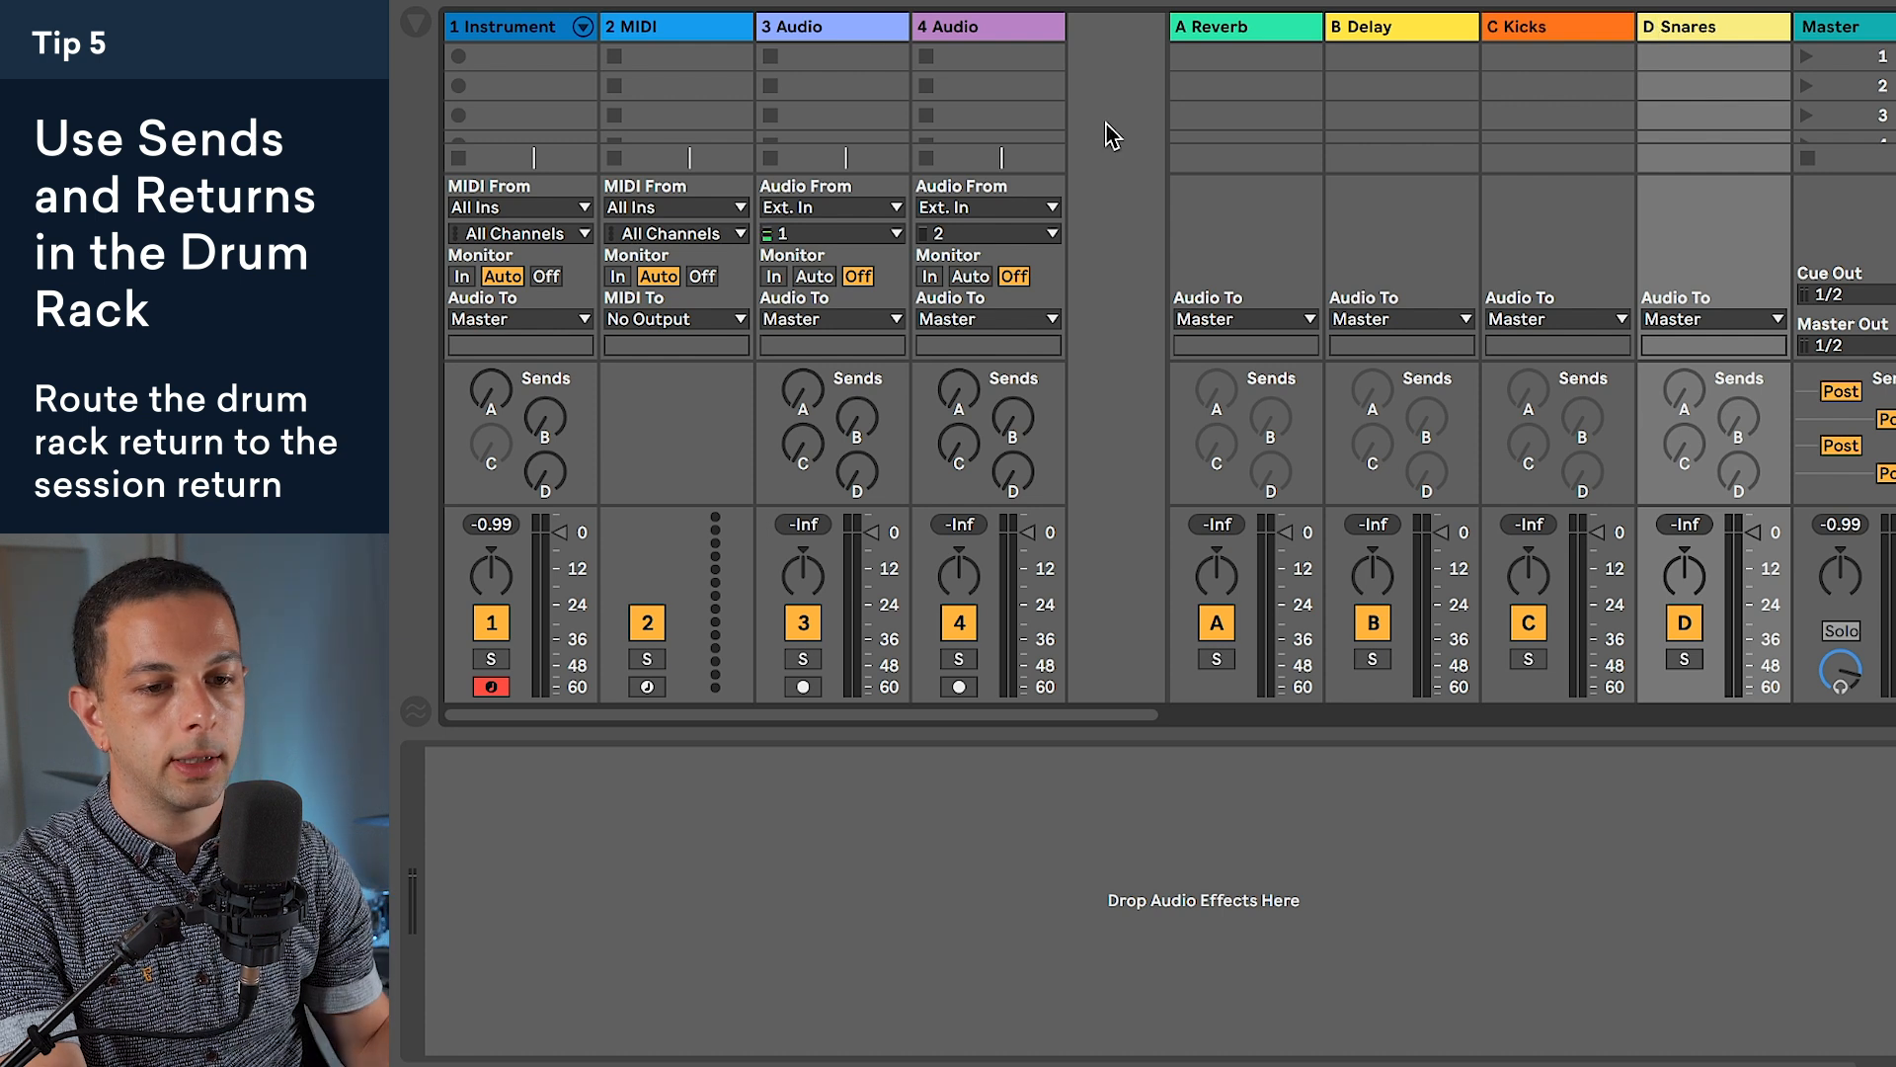
# Step: Open the browser for the instrument track, expand the Snares sample folder and audition its three samples
pyautogui.click(489, 21)
pyautogui.click(415, 22)
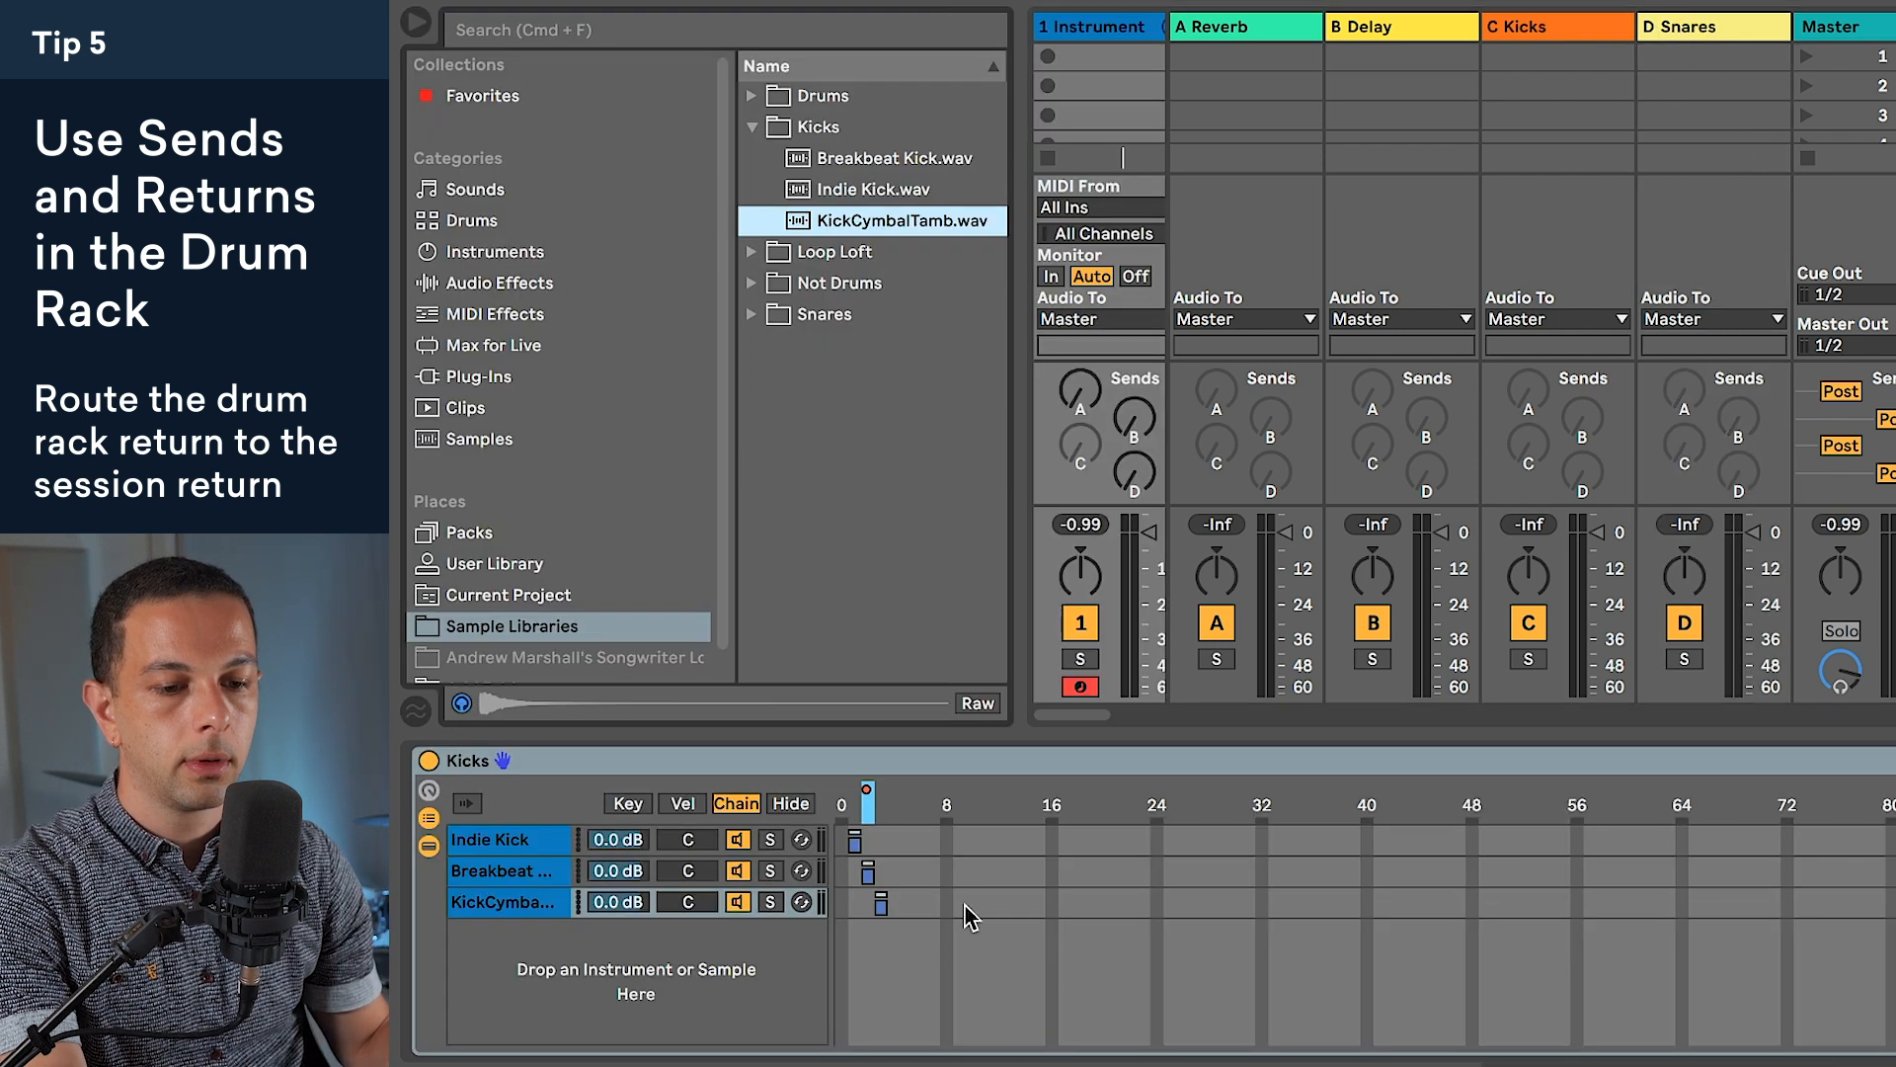
pyautogui.hscroll(-10, 965, 926)
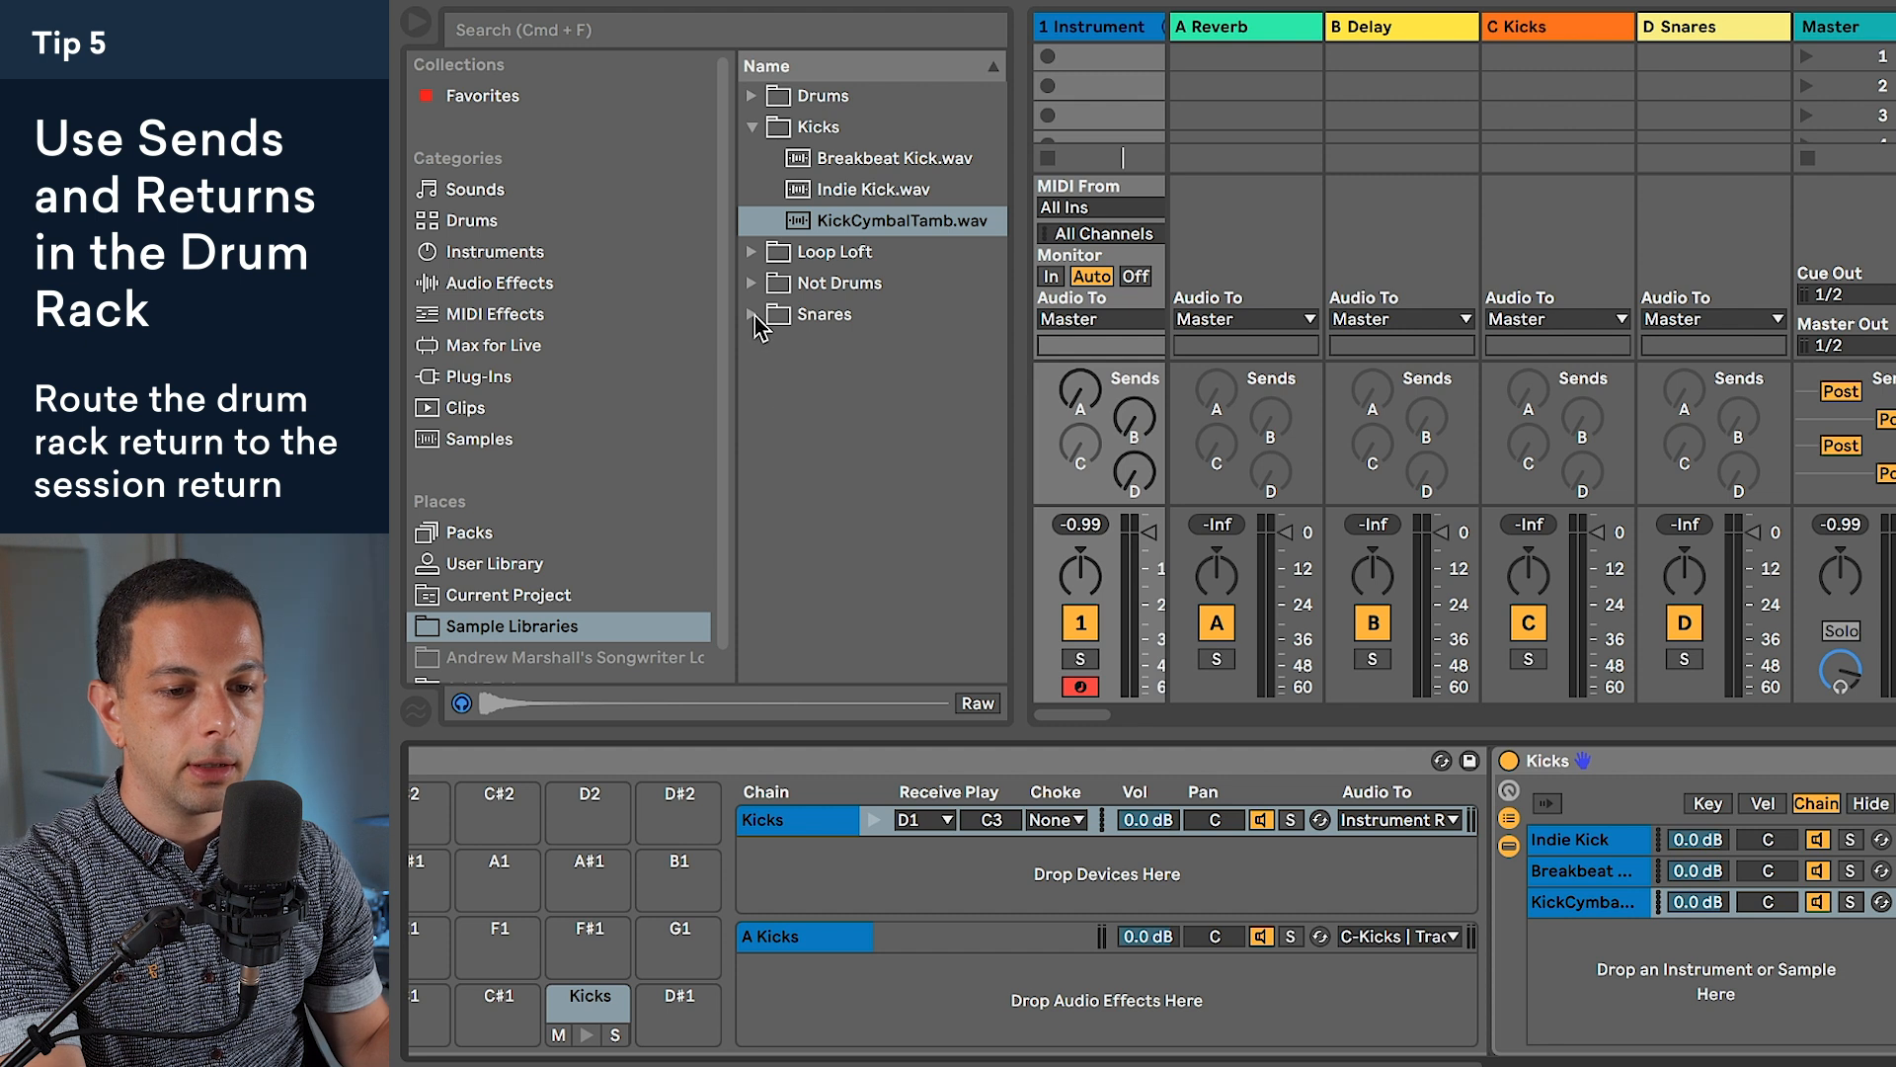
pyautogui.click(753, 314)
pyautogui.click(855, 252)
pyautogui.click(841, 283)
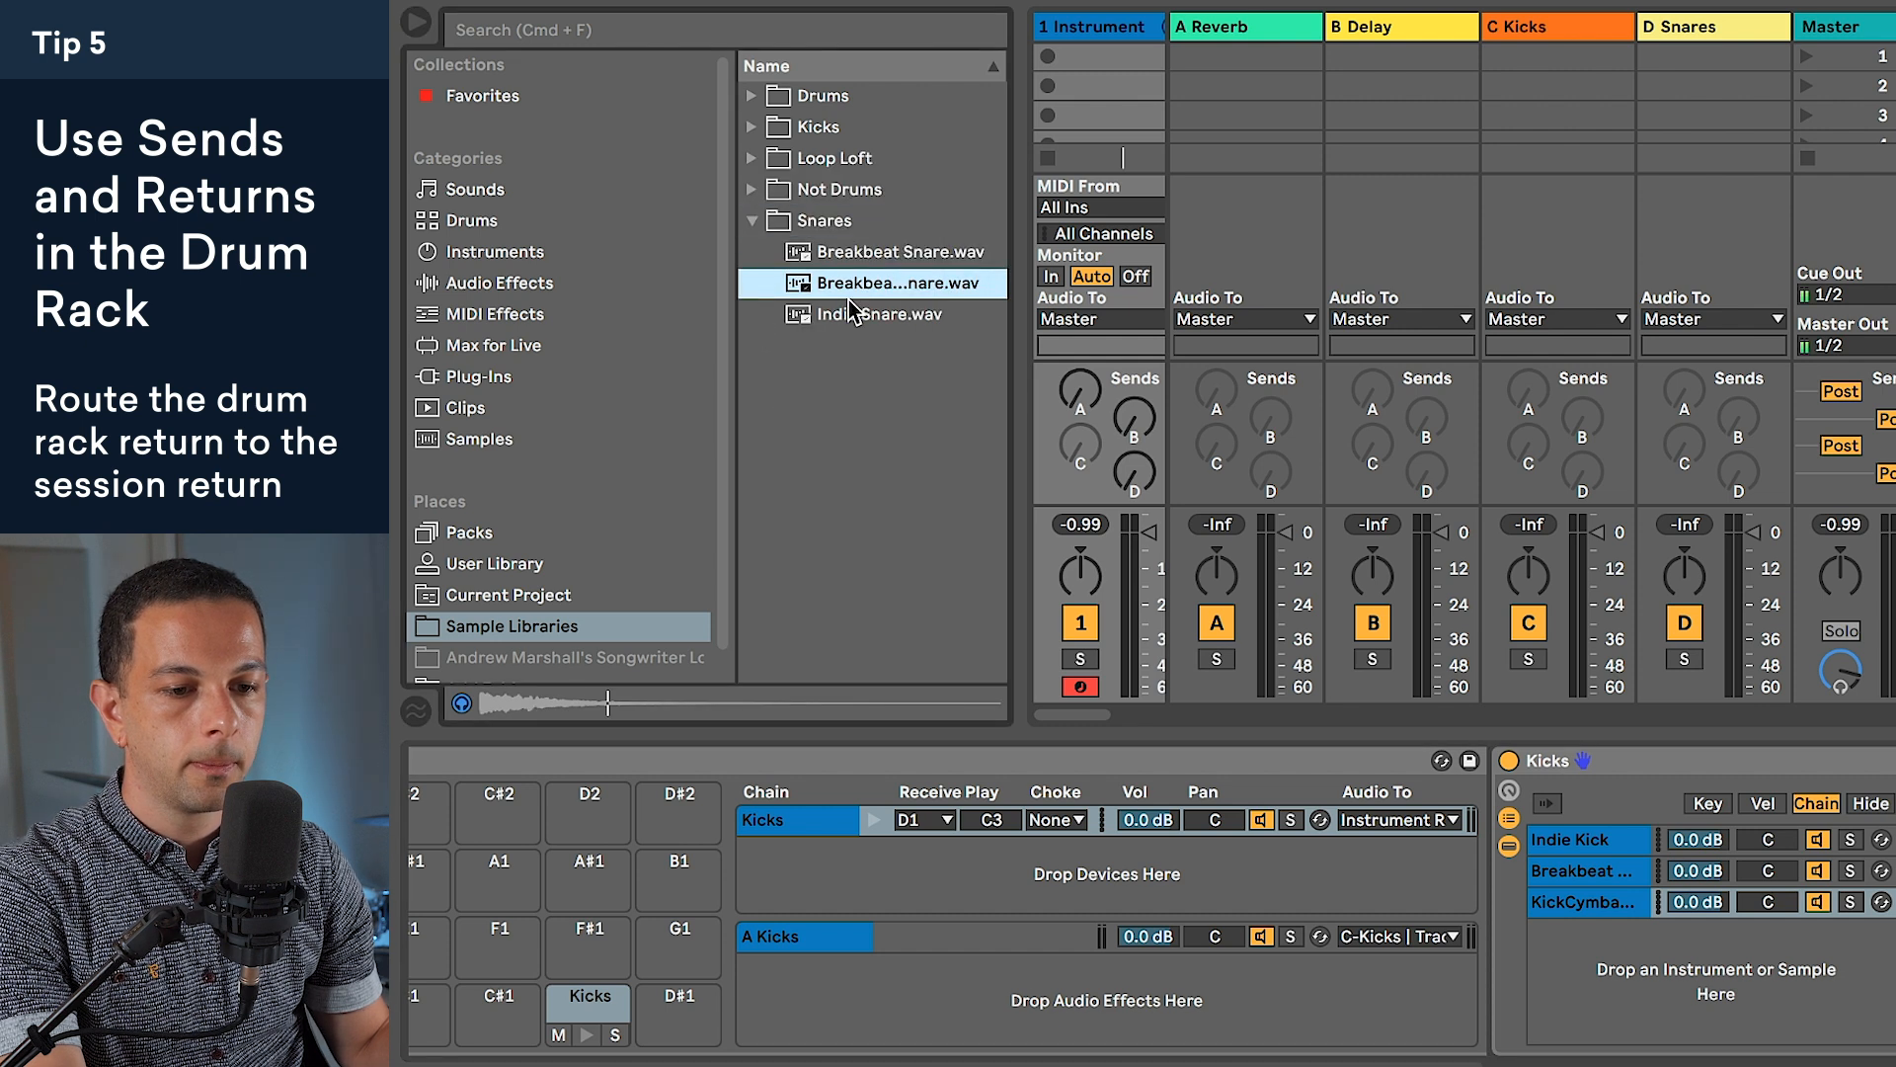
pyautogui.click(847, 316)
# Step: Load Indie Snare.wav onto pad A1 of the Song 1 drum rack and select its sampler device
pyautogui.hscroll(-5, 662, 958)
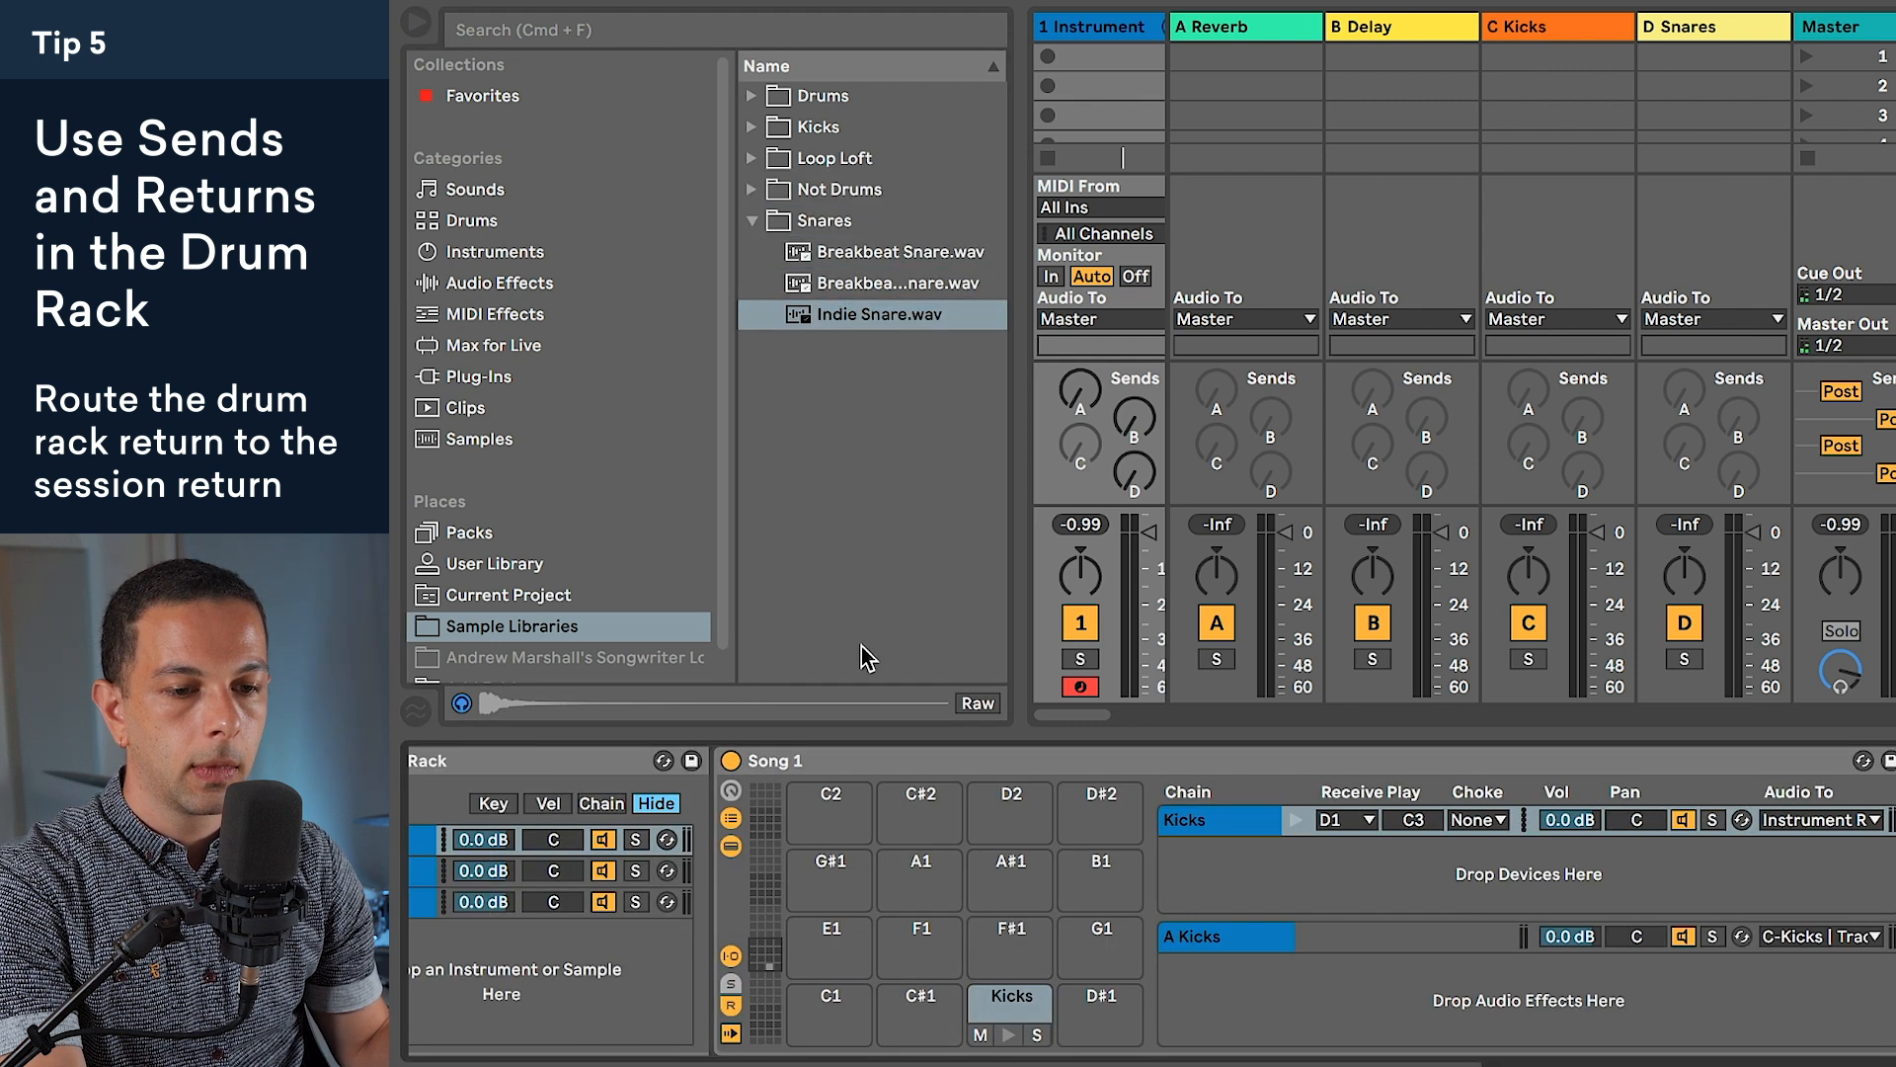
pyautogui.click(855, 317)
pyautogui.moveTo(859, 324); pyautogui.dragTo(923, 874)
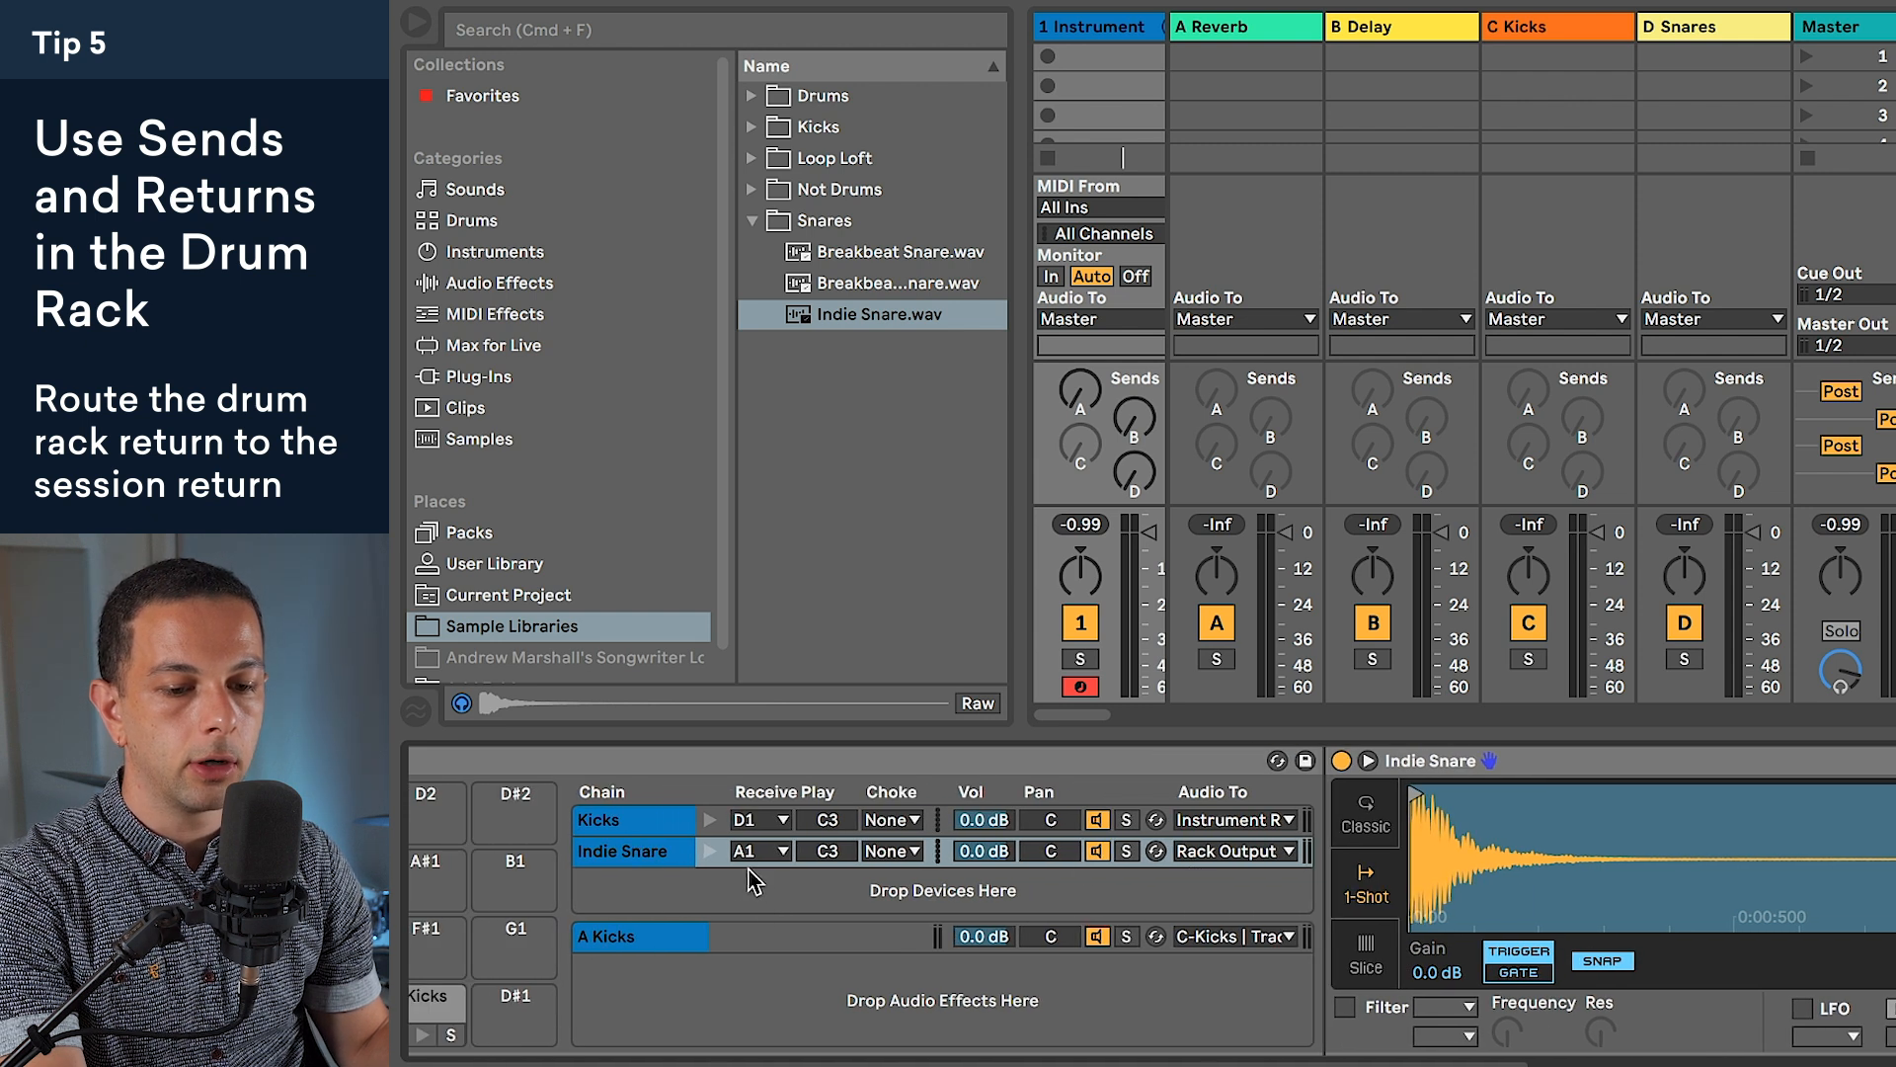
pyautogui.click(1573, 763)
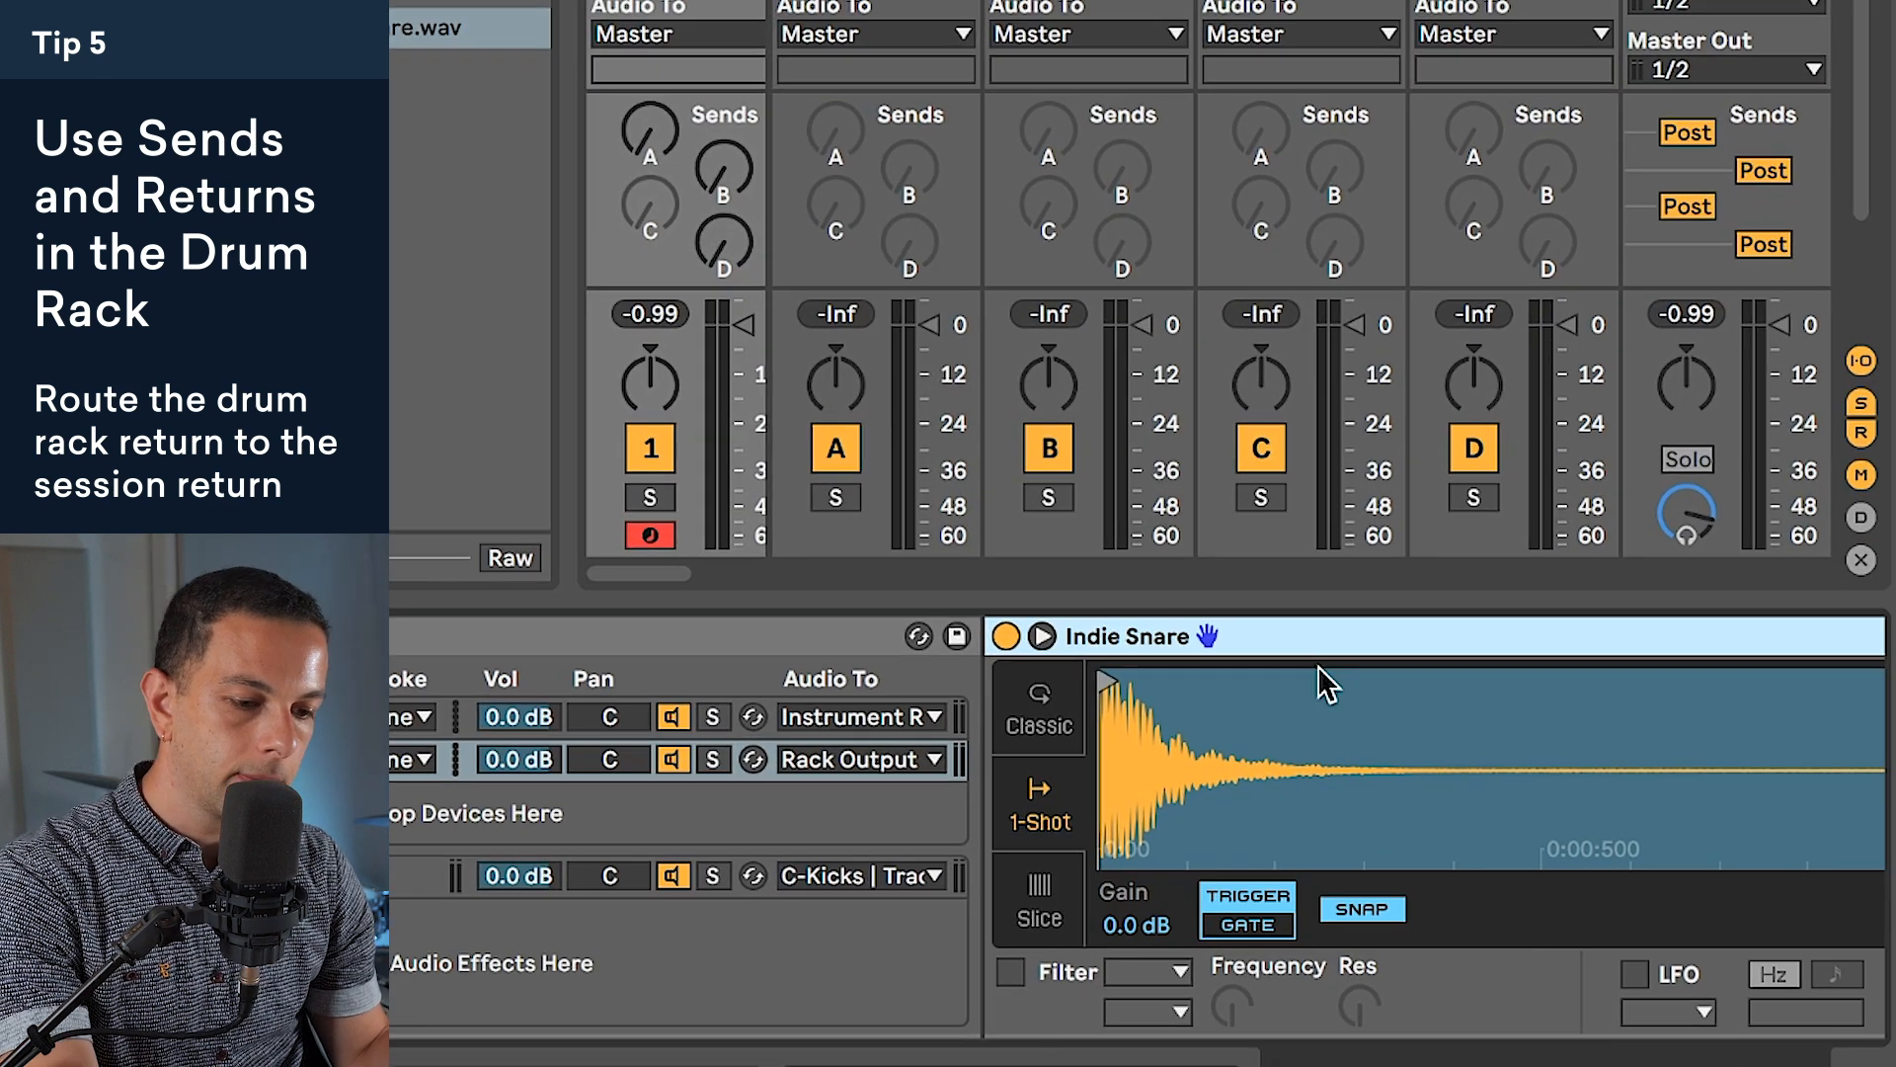
# Step: Group the Indie Snare sampler into an Instrument Rack, show its chain list and name the rack Snares
pyautogui.hotkey('ctrl', 'g')
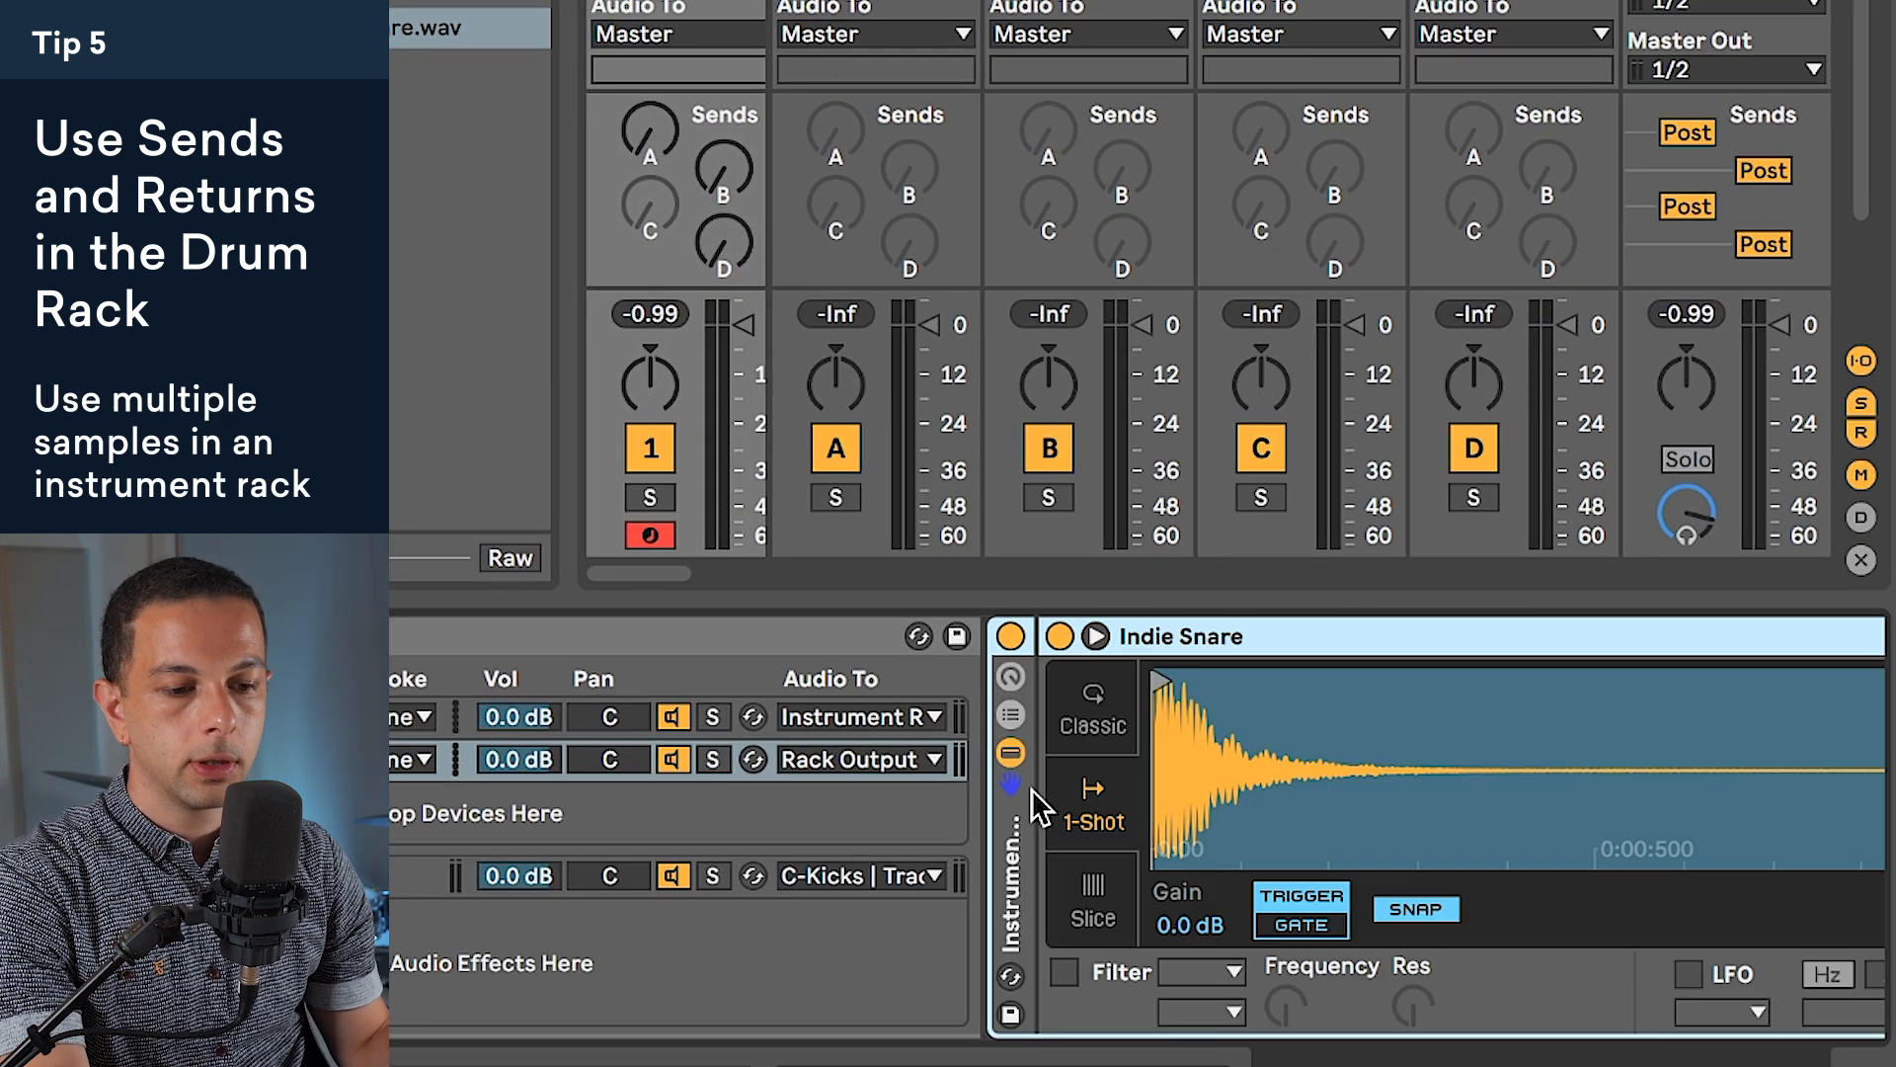
pyautogui.click(1012, 715)
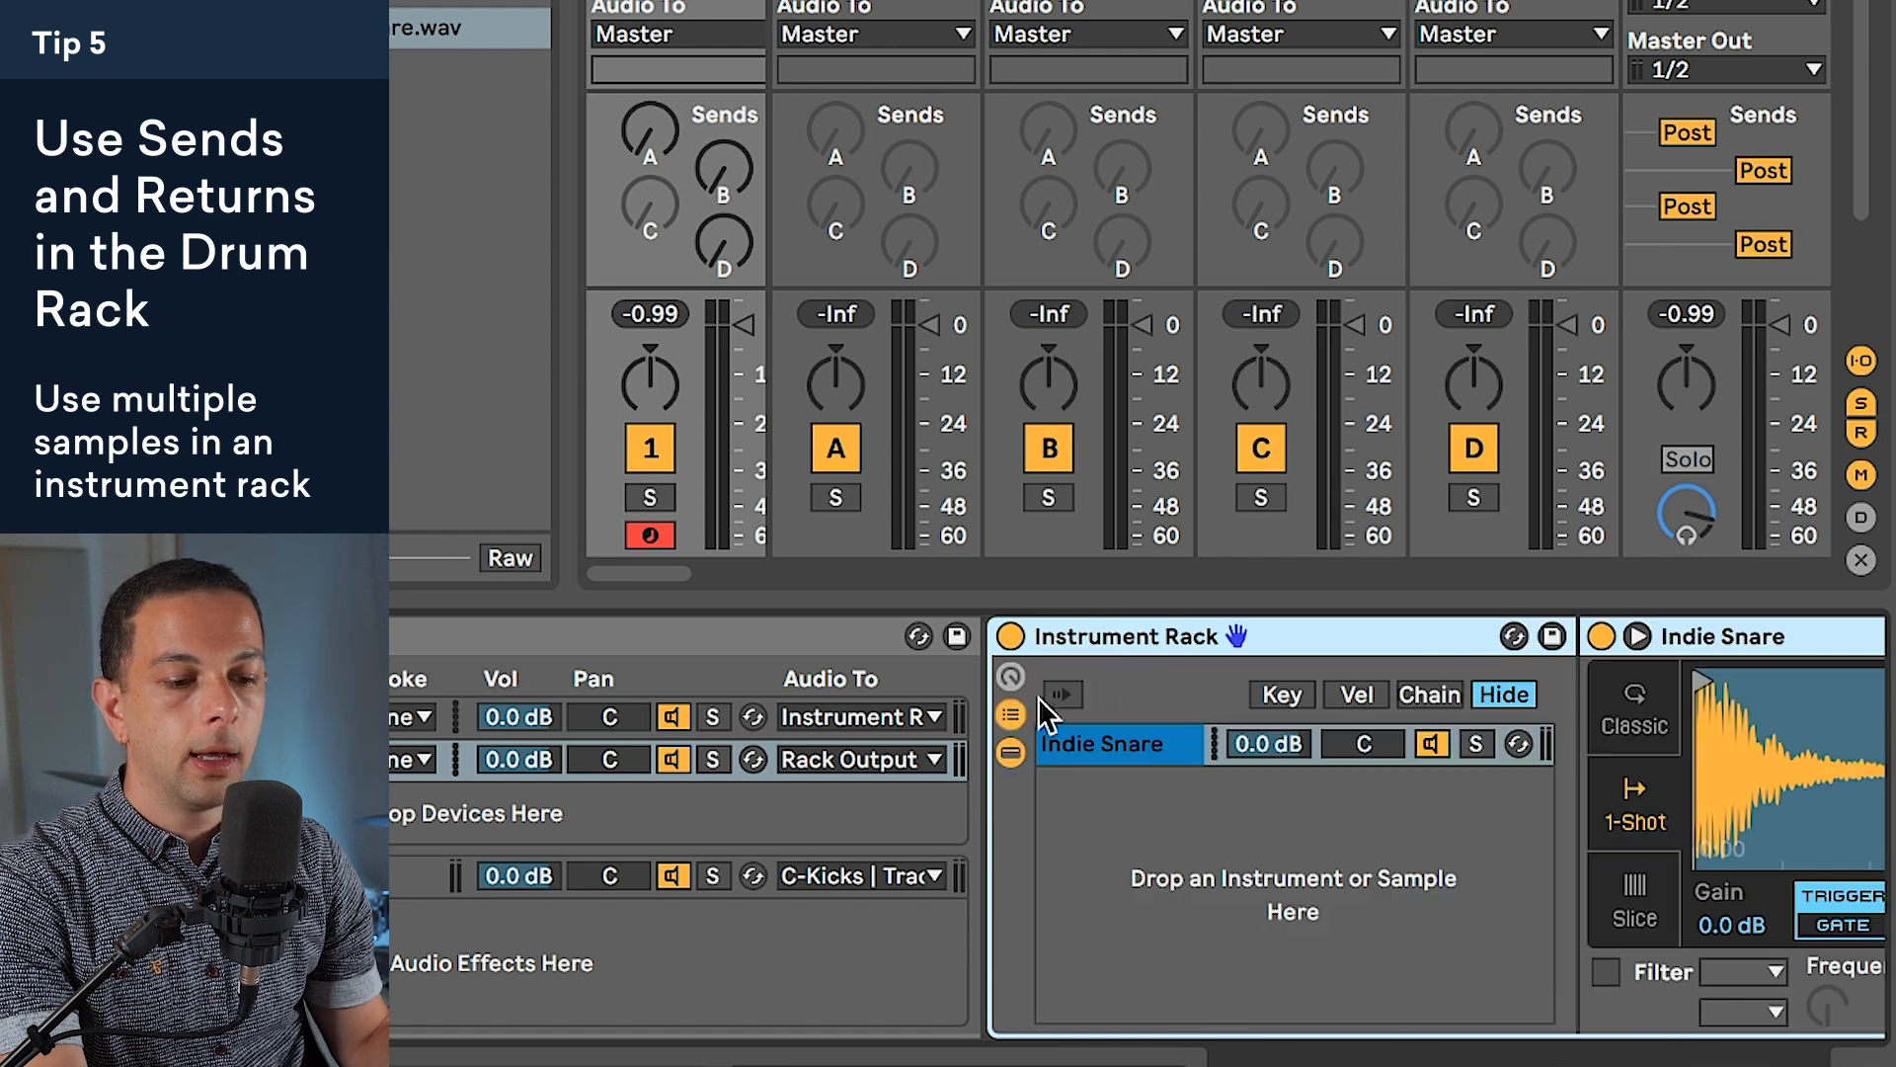
pyautogui.hotkey('ctrl', 'r')
pyautogui.write('Snares')
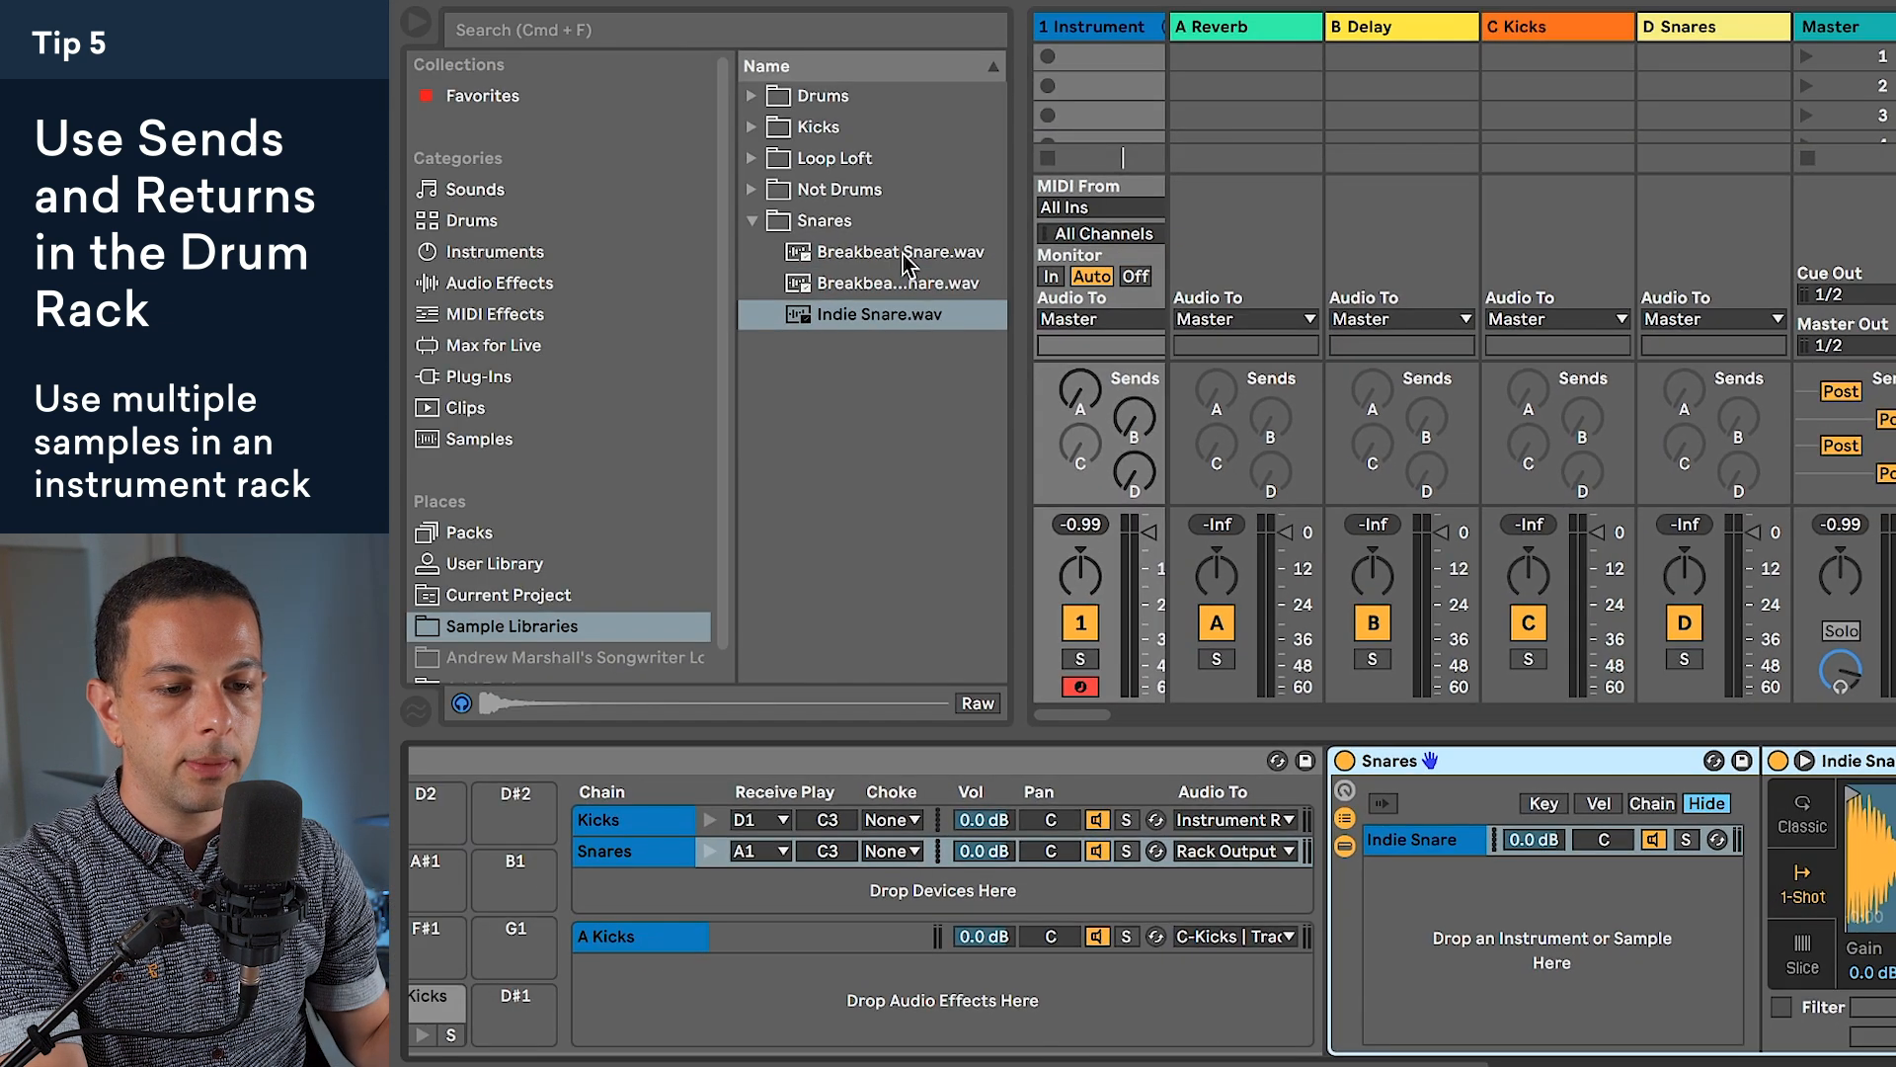
# Step: Add Breakbeat Snare.wav and the Breakbeat TambSnare sample from the Snares folder as new chains in the Snares rack
pyautogui.click(903, 255)
pyautogui.keyDown('shift'); pyautogui.click(887, 285); pyautogui.keyUp('shift')
pyautogui.moveTo(887, 285); pyautogui.dragTo(1540, 966)
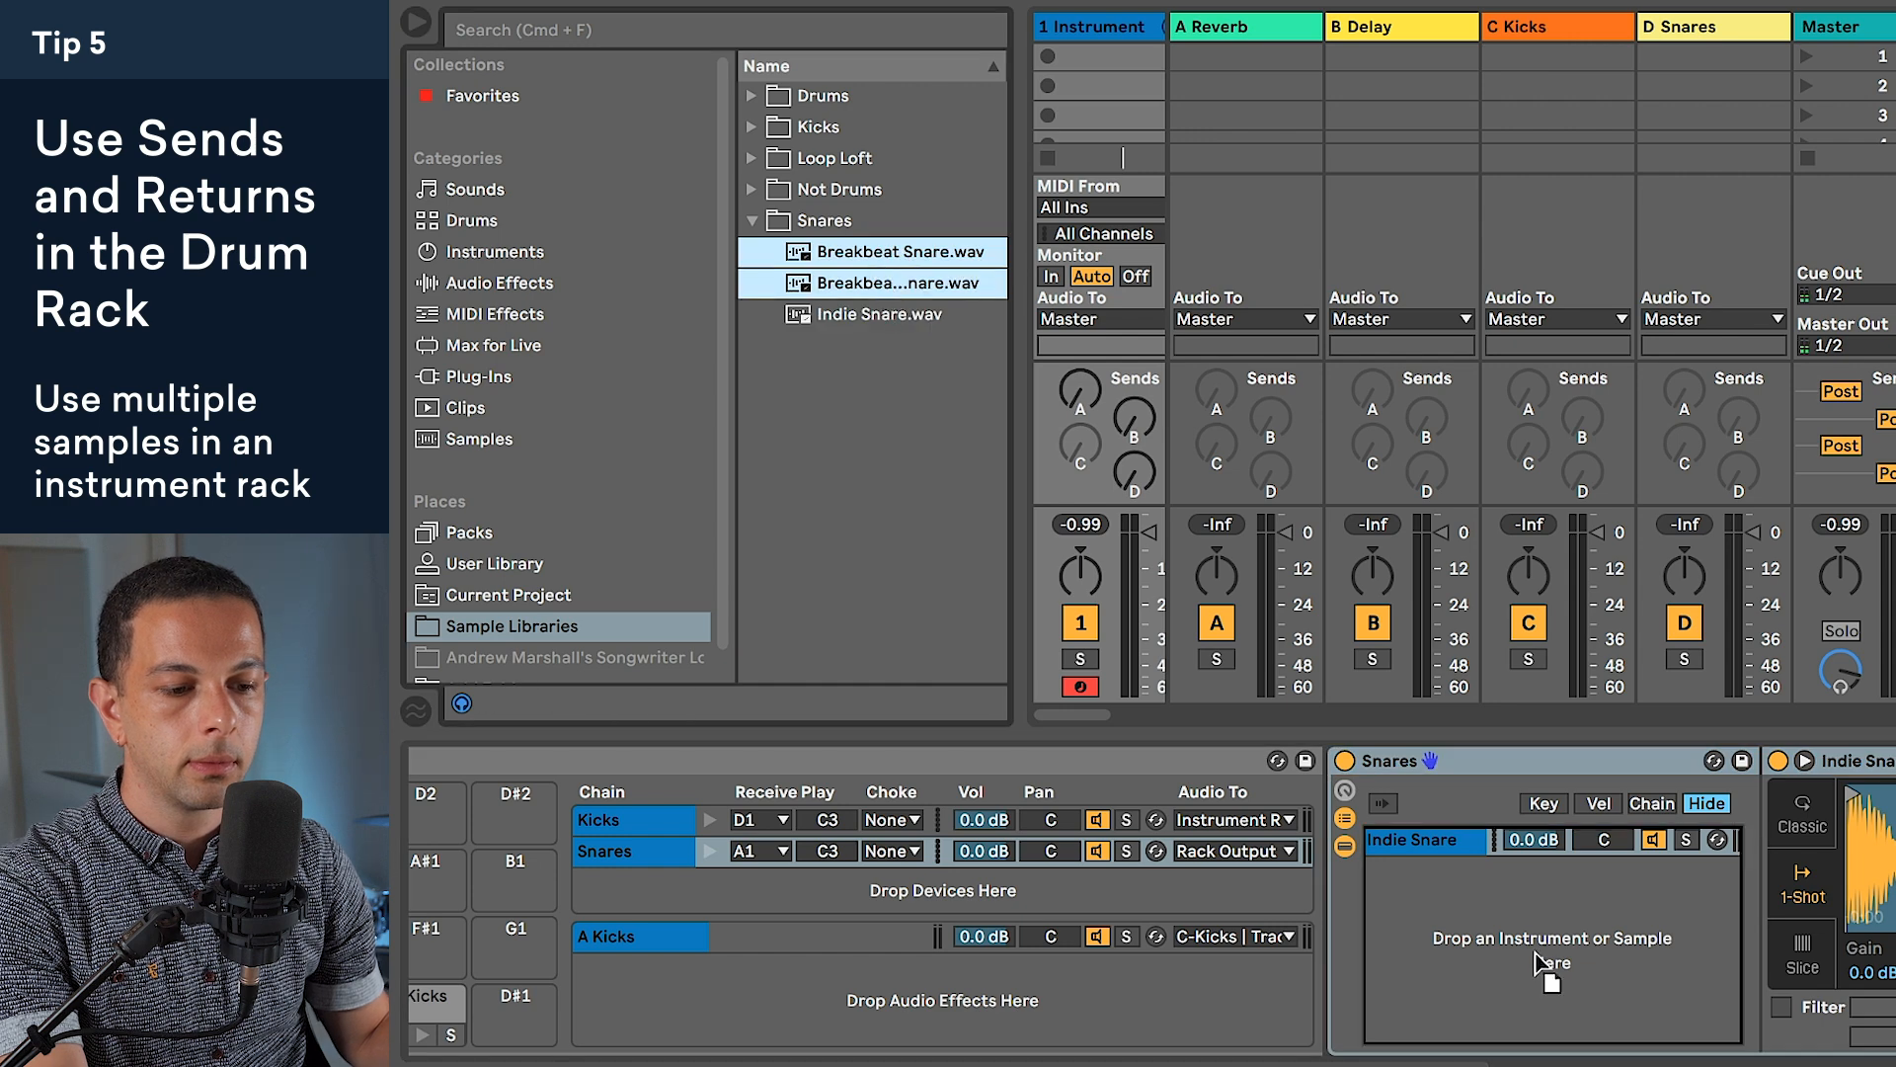
# Step: Spread the chain select zones of the three snare chains in the Snares rack, and hide the zone editor
pyautogui.click(1656, 803)
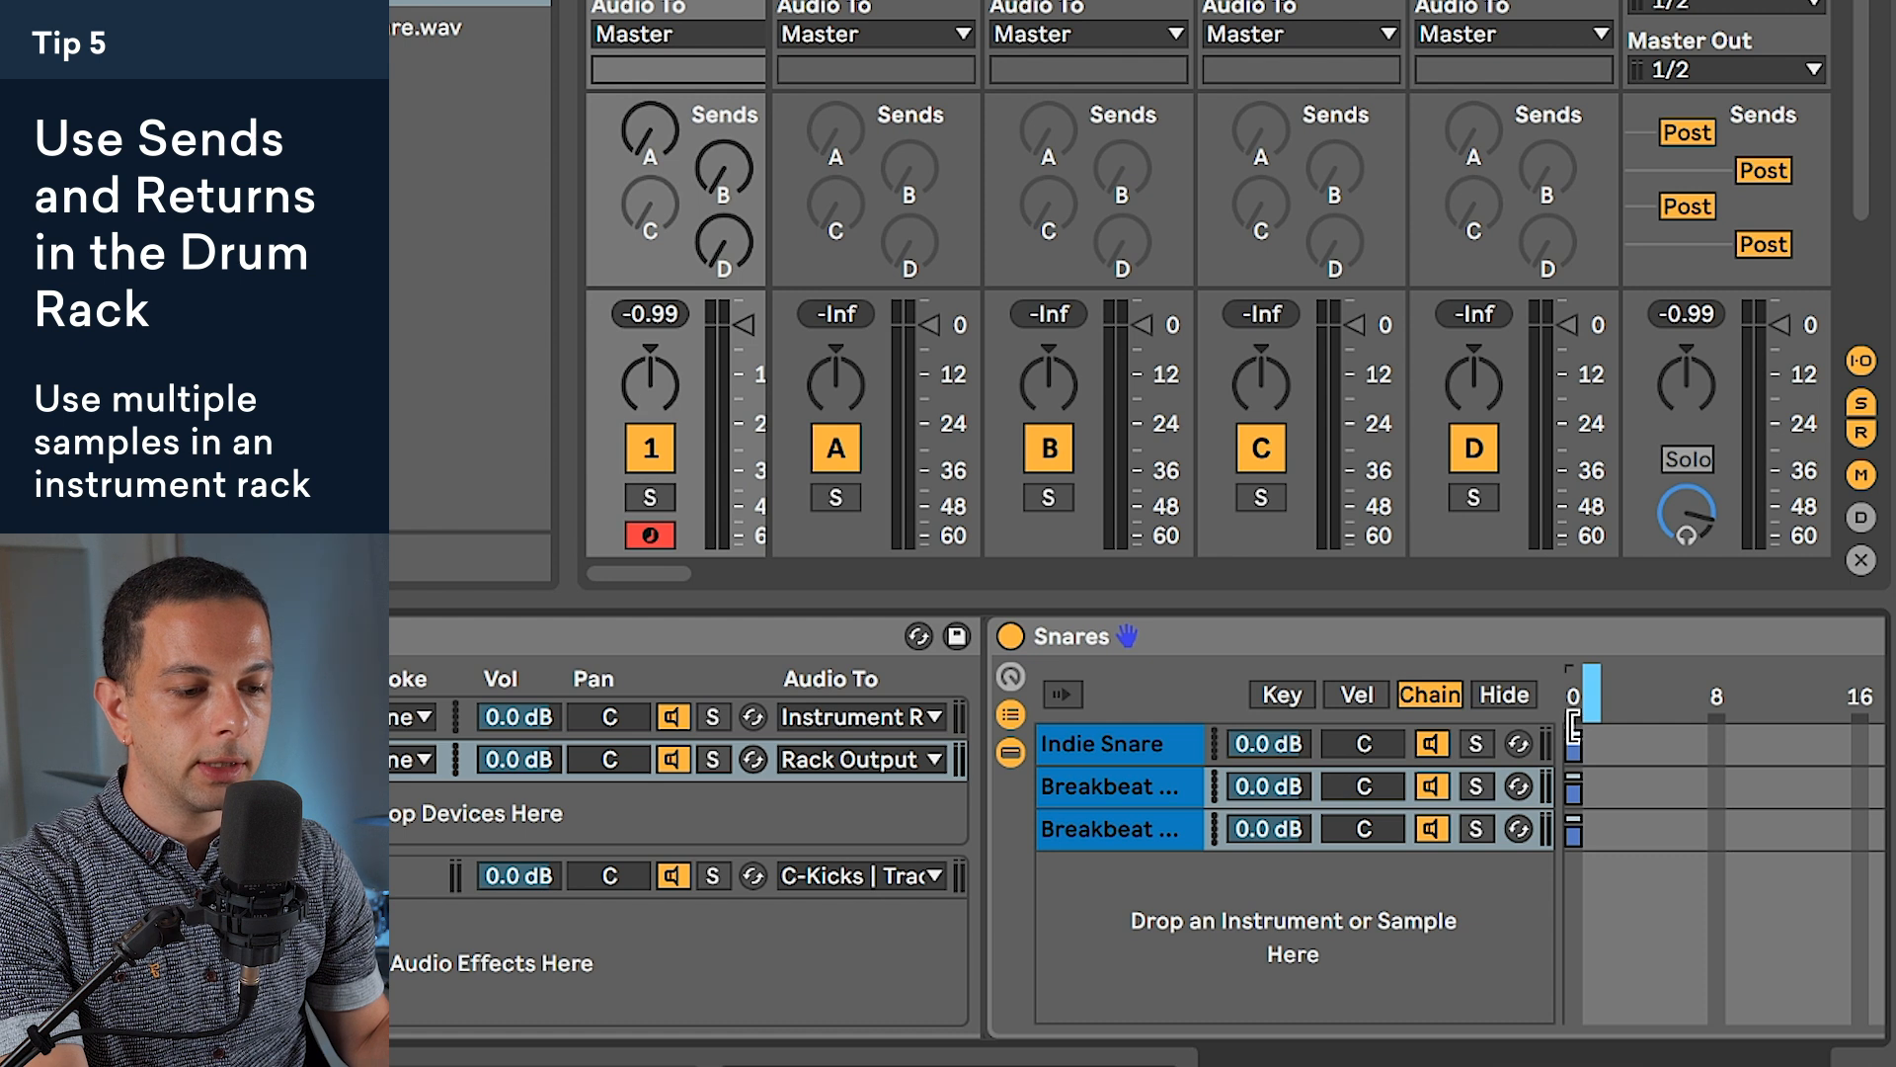
pyautogui.click(1574, 747)
pyautogui.moveTo(1576, 751); pyautogui.dragTo(1625, 832)
pyautogui.click(1503, 695)
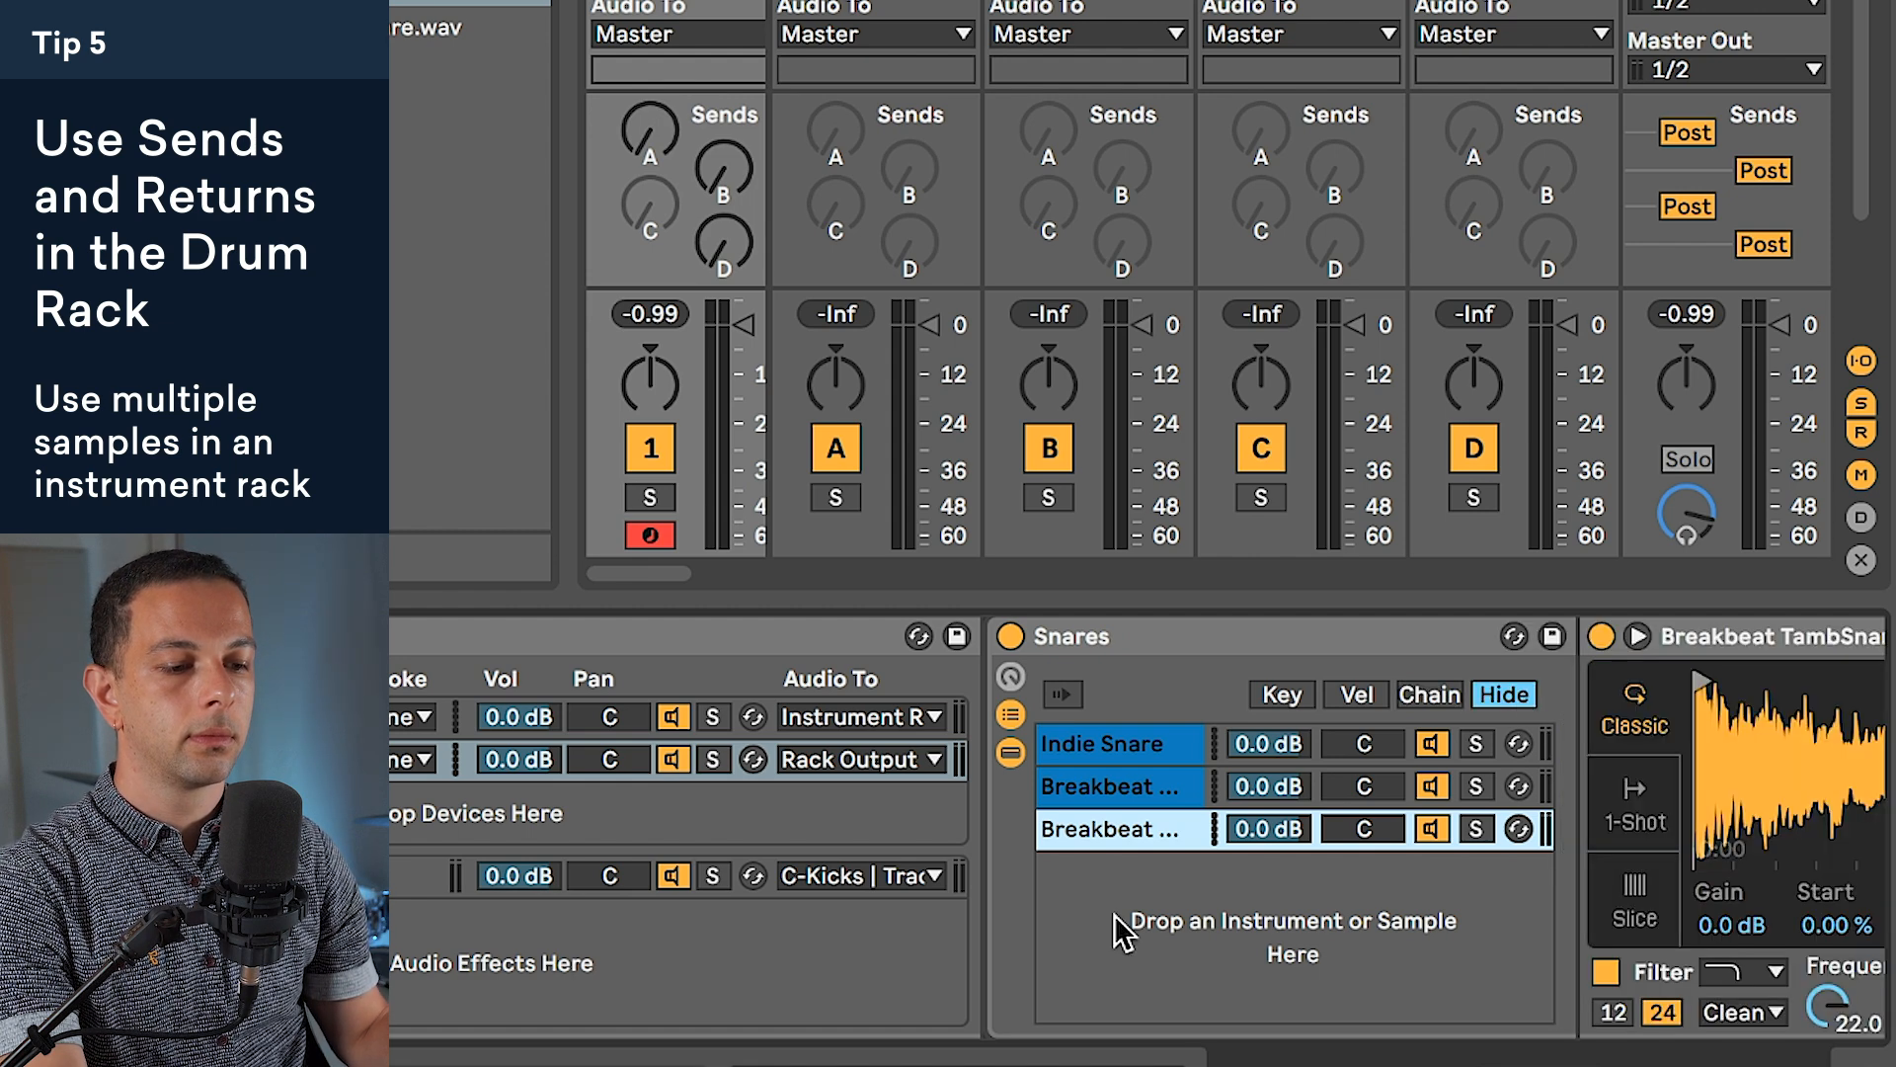
# Step: Set the Breakbeat Snare sampler to 1-Shot with filter and LFO off, Vol < Vel at 0.0% and Volume at 0 dB
pyautogui.hscroll(6, 1188, 891)
pyautogui.click(405, 718)
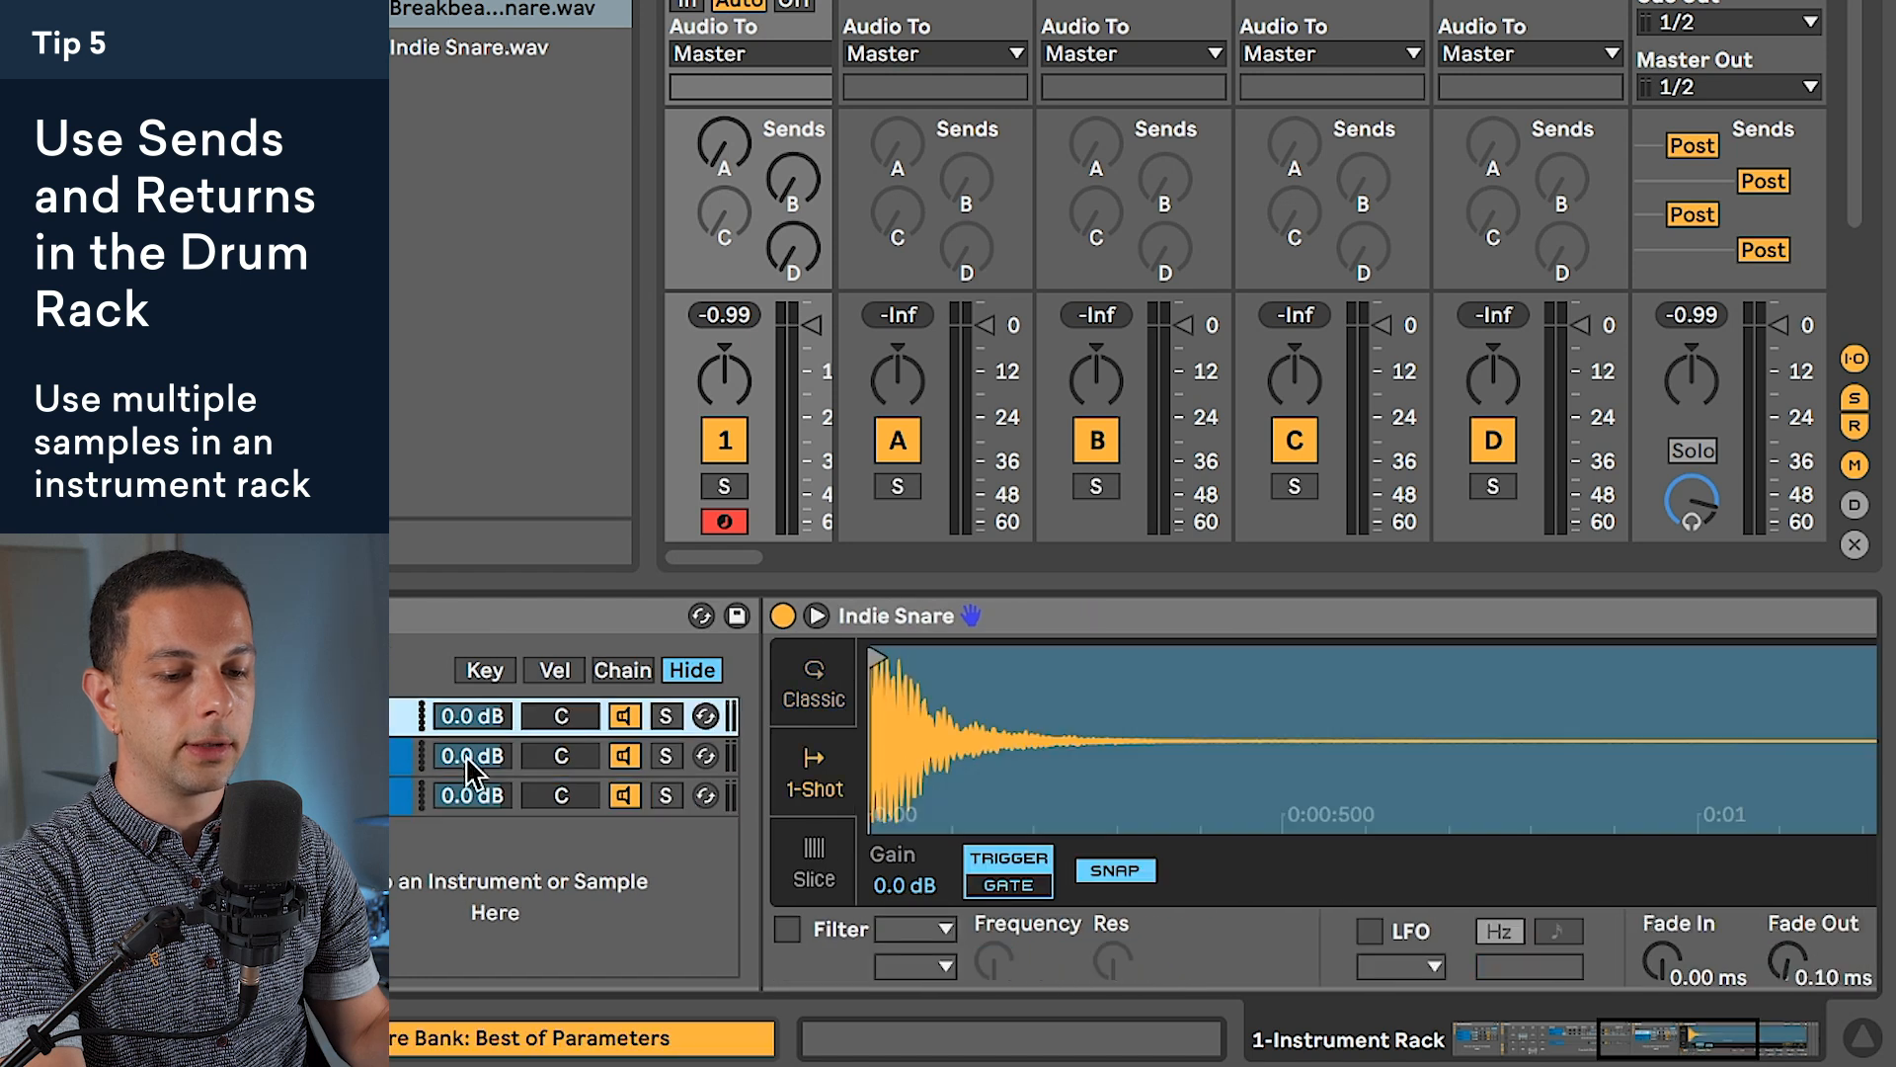
pyautogui.hscroll(5, 1136, 810)
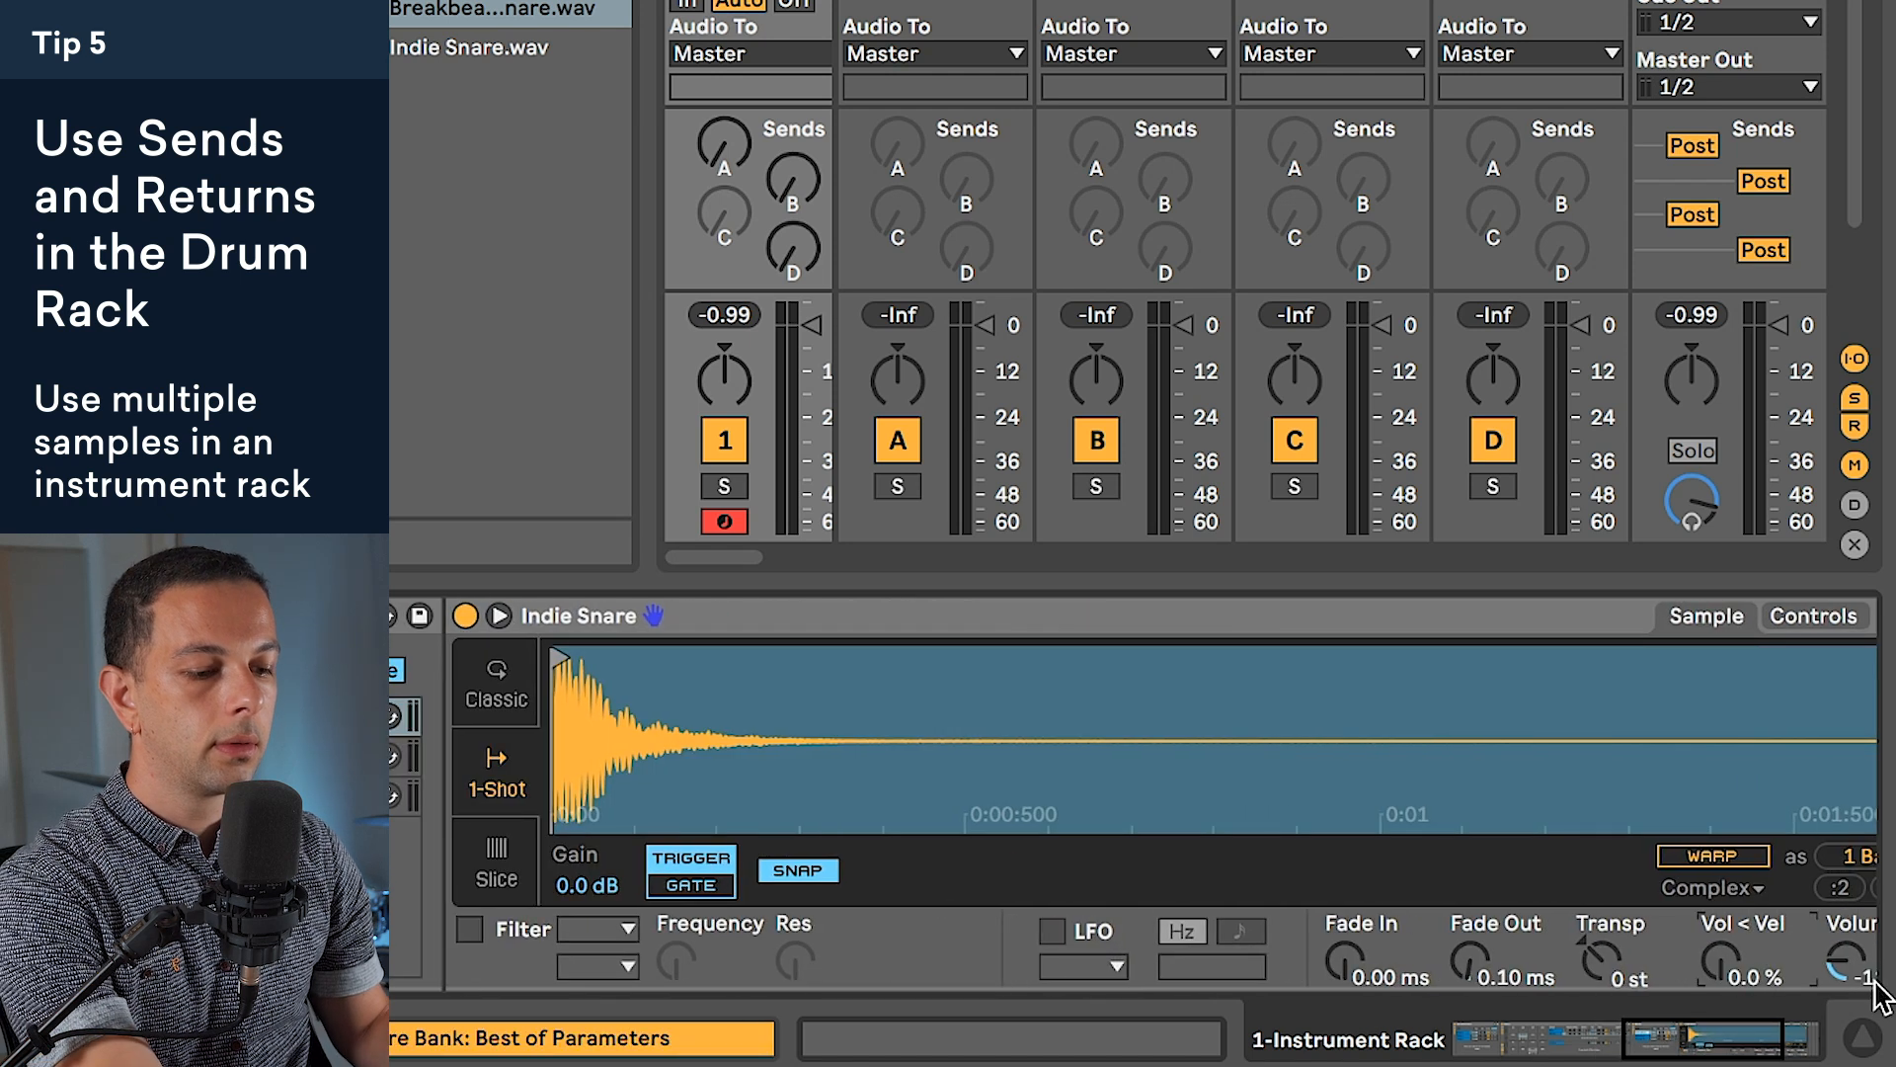
pyautogui.click(403, 758)
pyautogui.click(497, 770)
pyautogui.click(469, 928)
pyautogui.click(1052, 931)
pyautogui.doubleClick(1720, 960)
pyautogui.doubleClick(1846, 962)
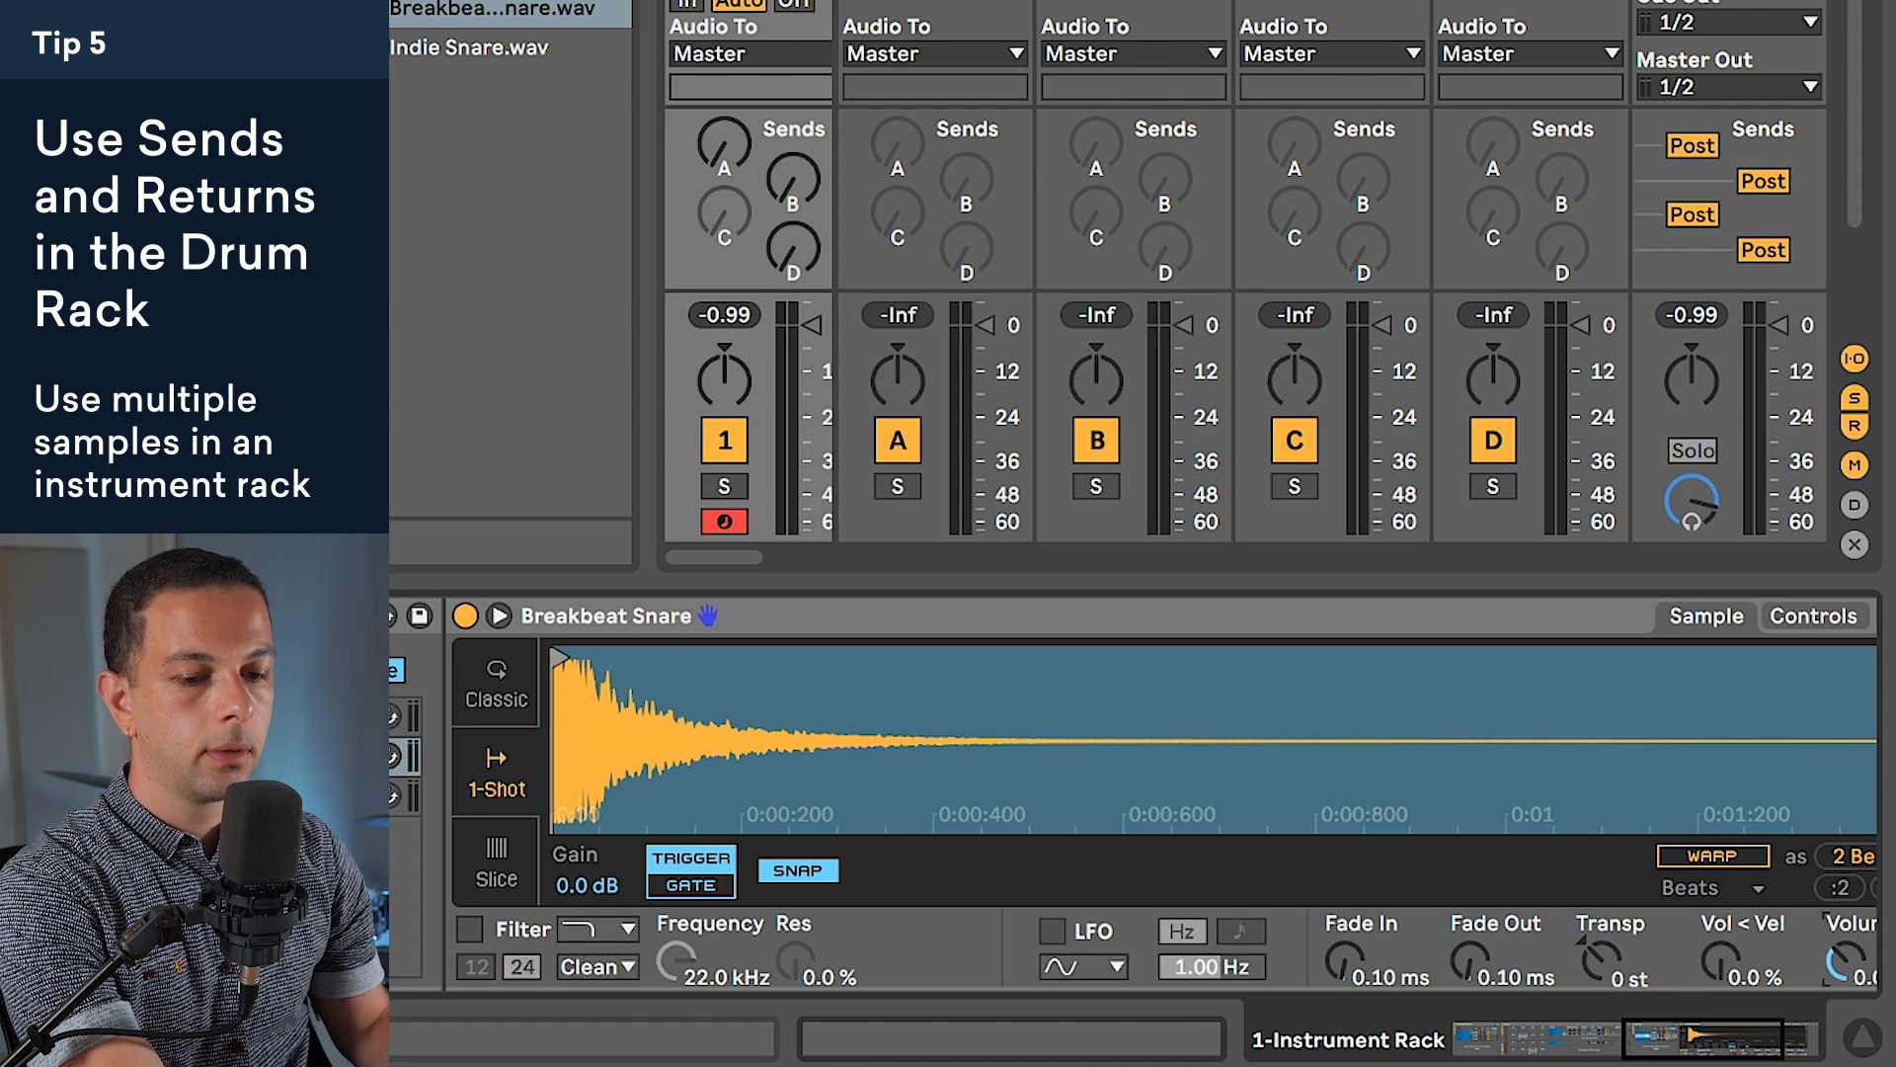
# Step: Set the Breakbeat TambSnare sampler to 1-Shot, turn off its filter and LFO, and reset its velocity-to-volume amount and volume
pyautogui.click(403, 796)
pyautogui.click(497, 770)
pyautogui.click(469, 928)
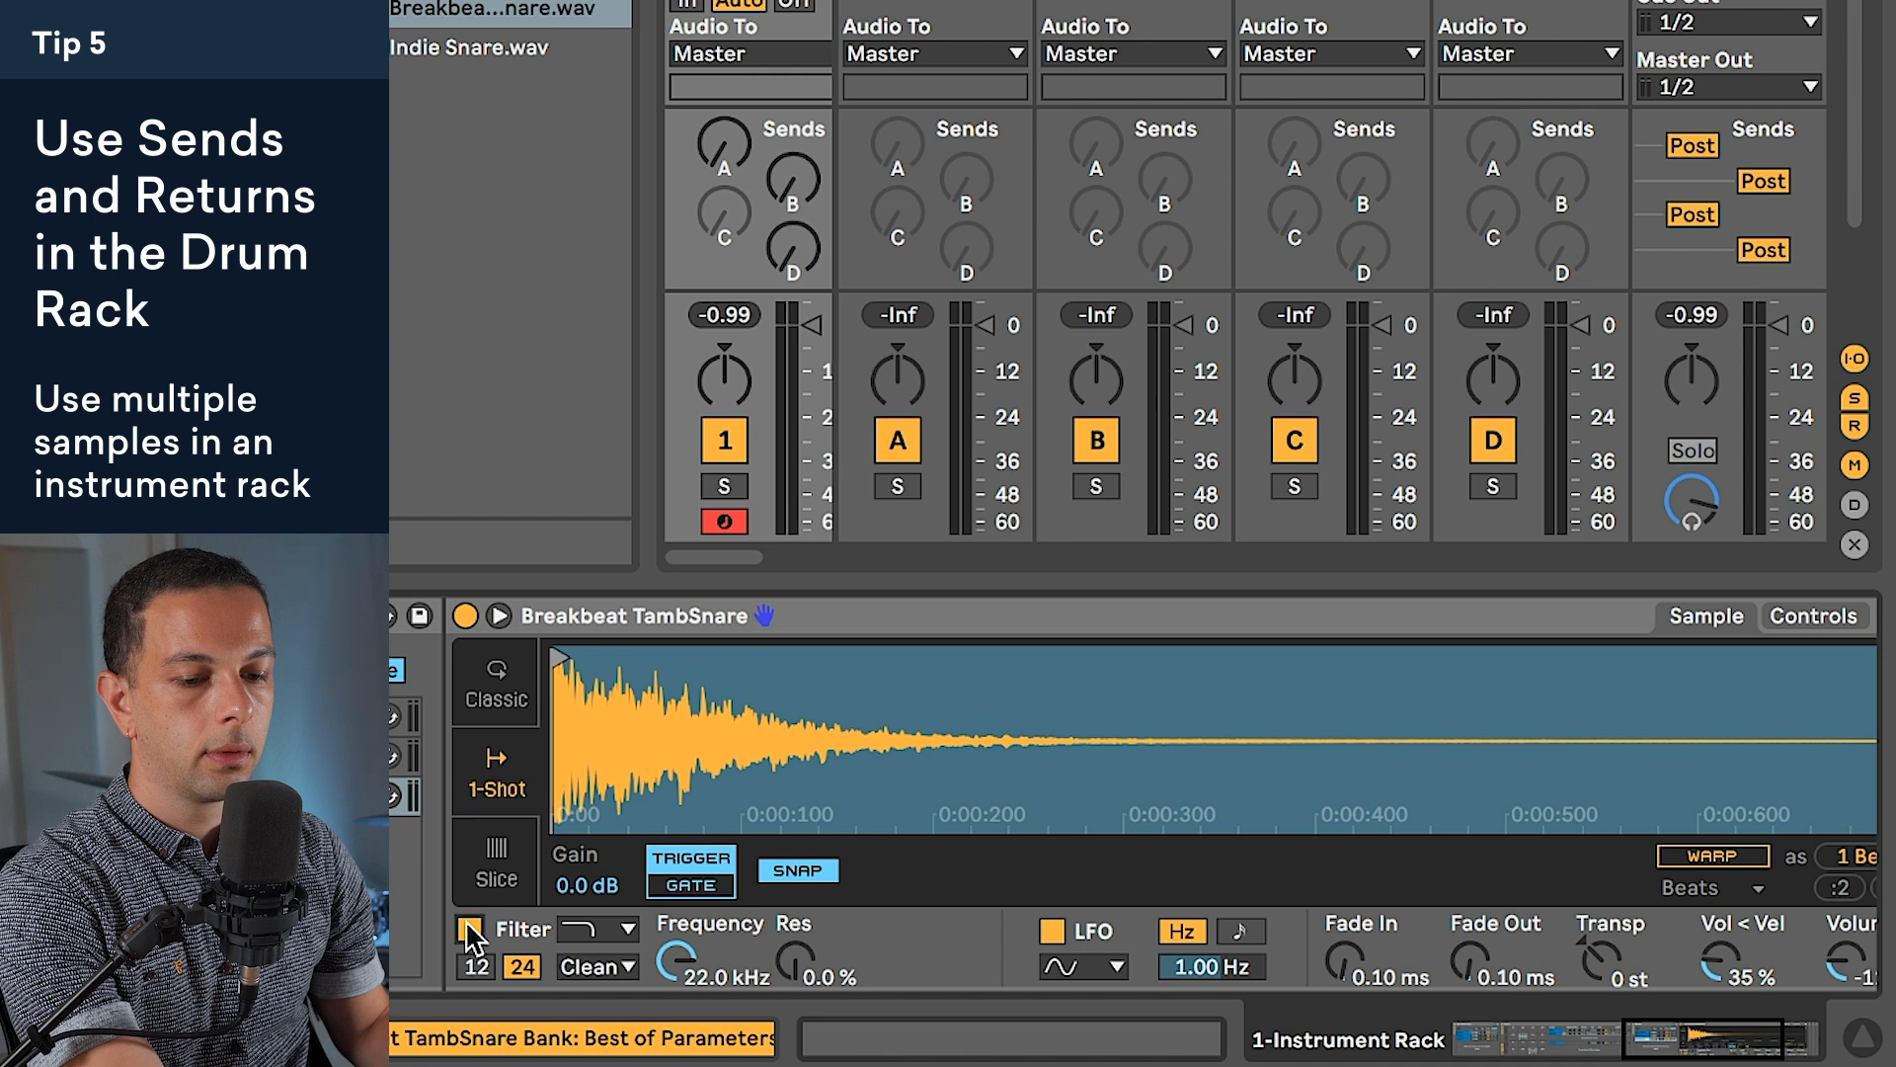
pyautogui.click(1052, 931)
pyautogui.doubleClick(1721, 960)
pyautogui.doubleClick(1846, 962)
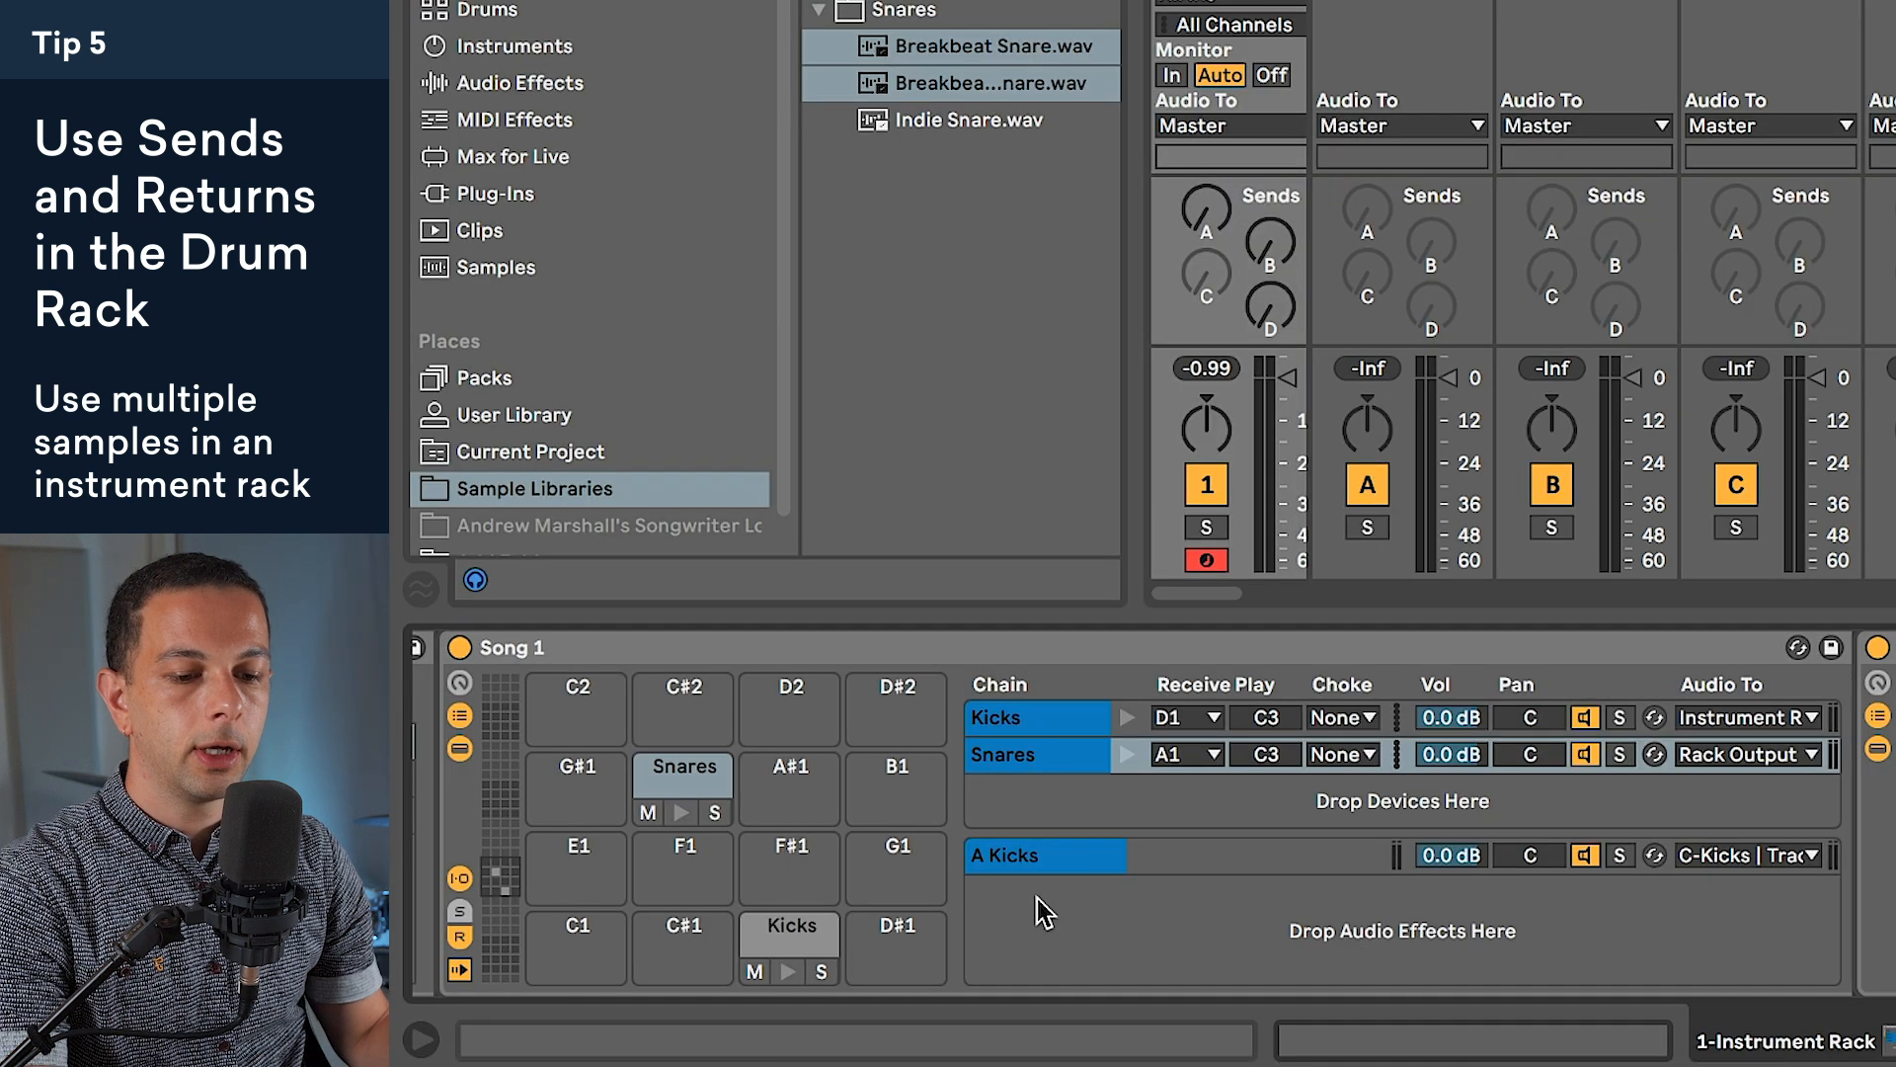
# Step: Create a second return chain in the Song 1 drum rack and name it Snares
pyautogui.rightClick(1039, 900)
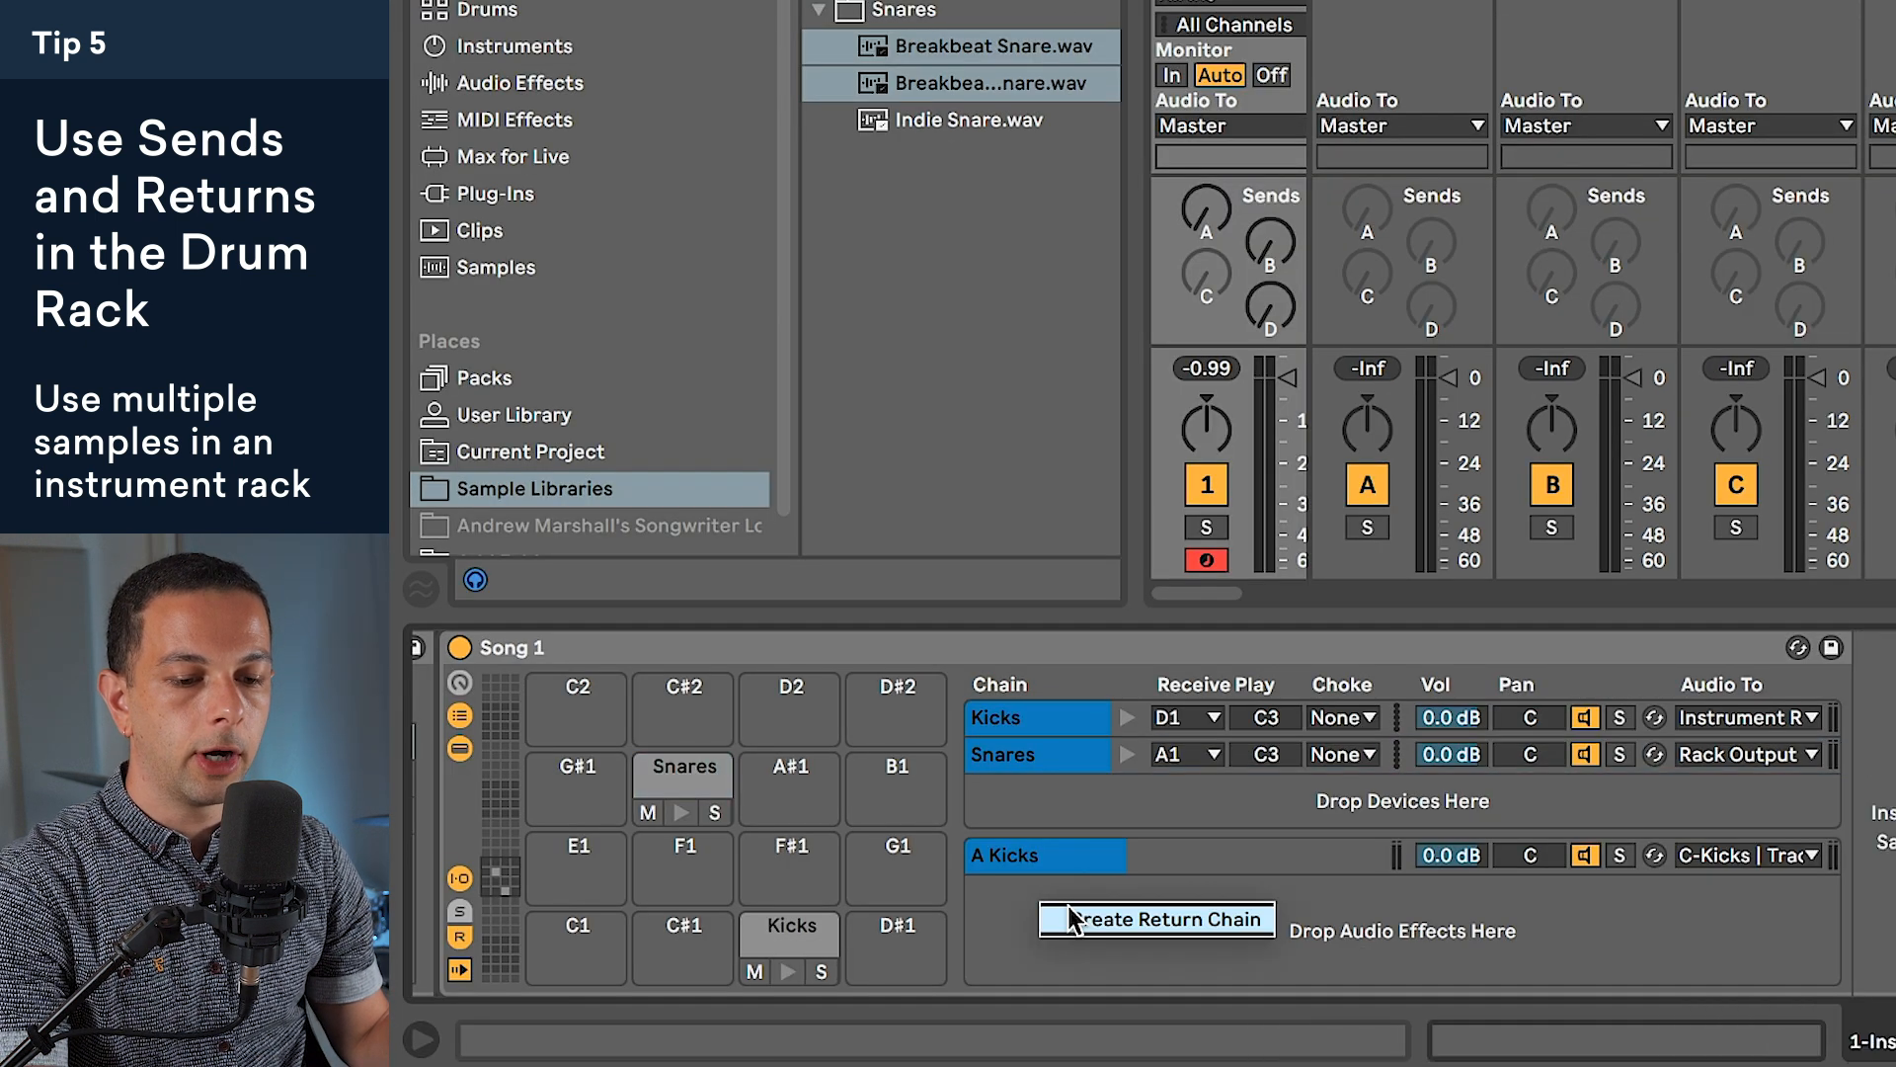
pyautogui.click(1072, 919)
pyautogui.hotkey('ctrl', 'r')
pyautogui.write('Snares')
pyautogui.press('Return')
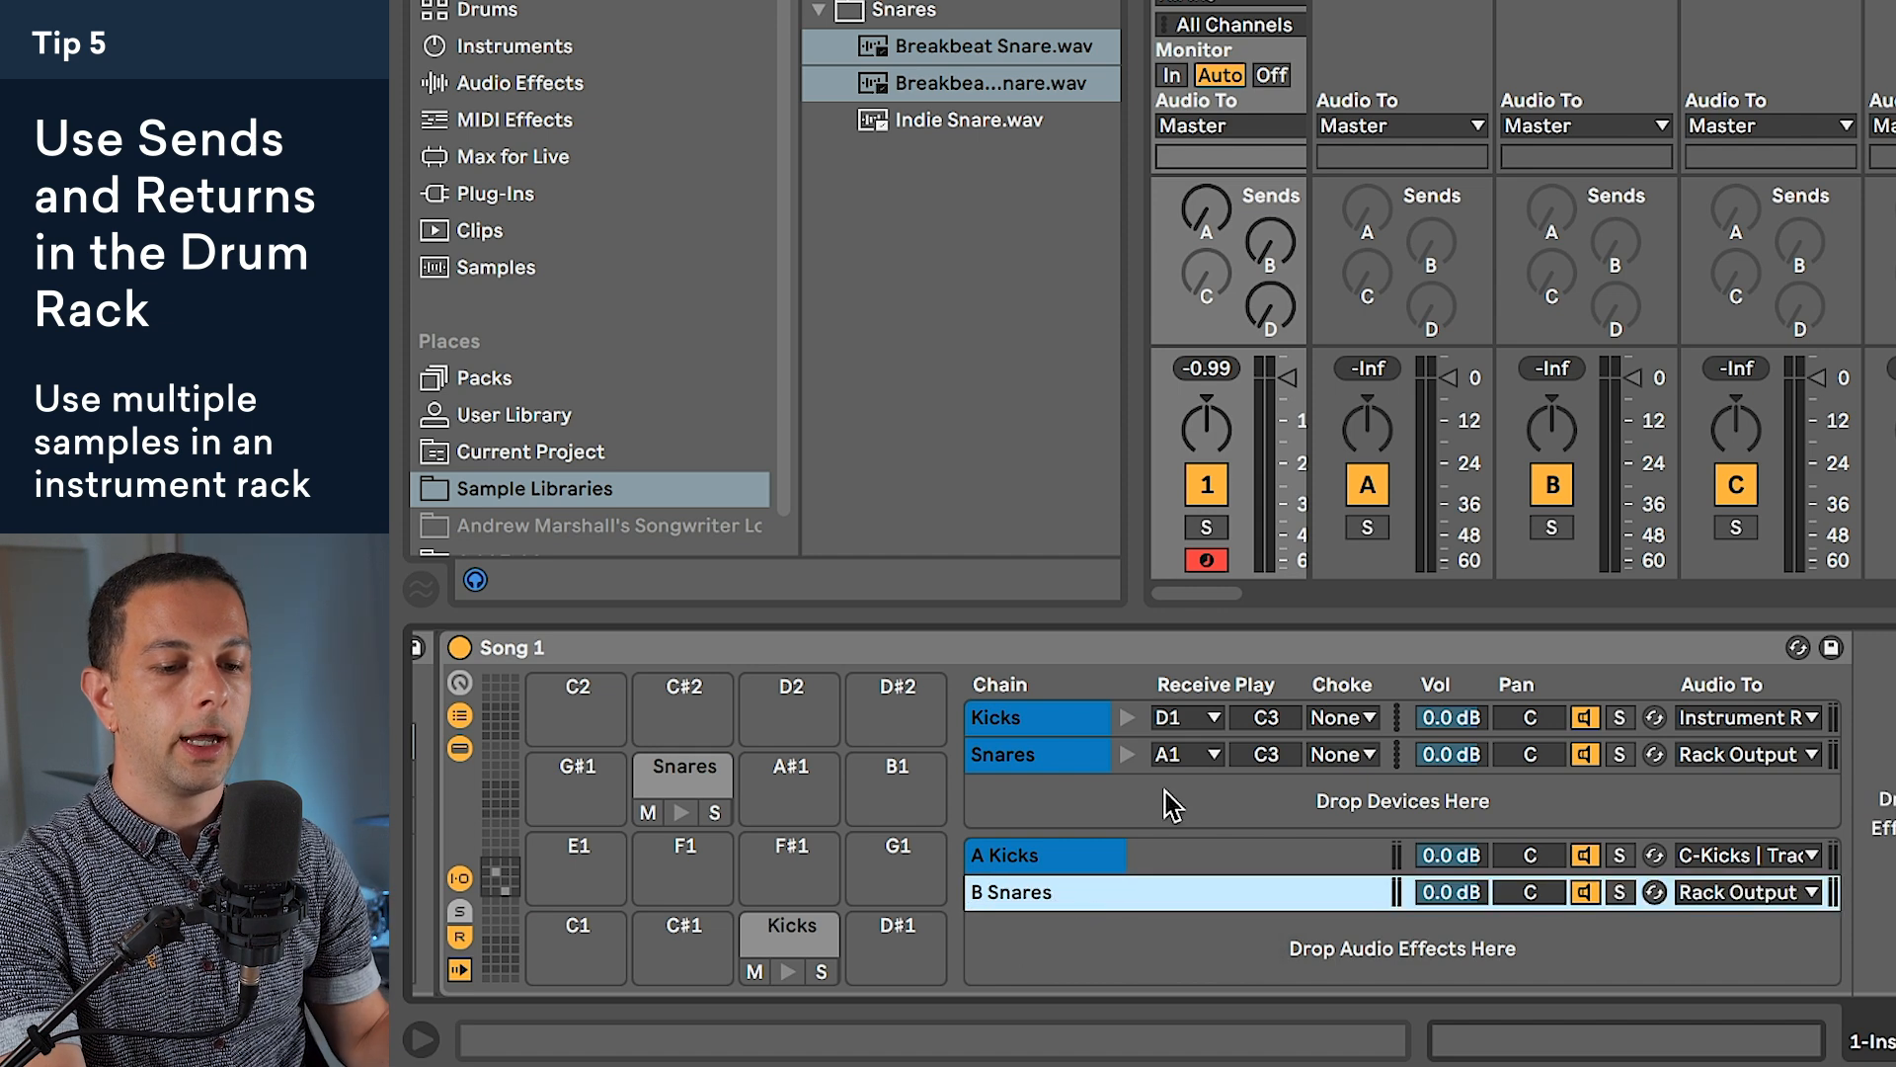
# Step: Route the Snares chain to the B Snares return and that return to the D-Snares track input, auditioning the Kicks and Snares pads
pyautogui.click(1768, 753)
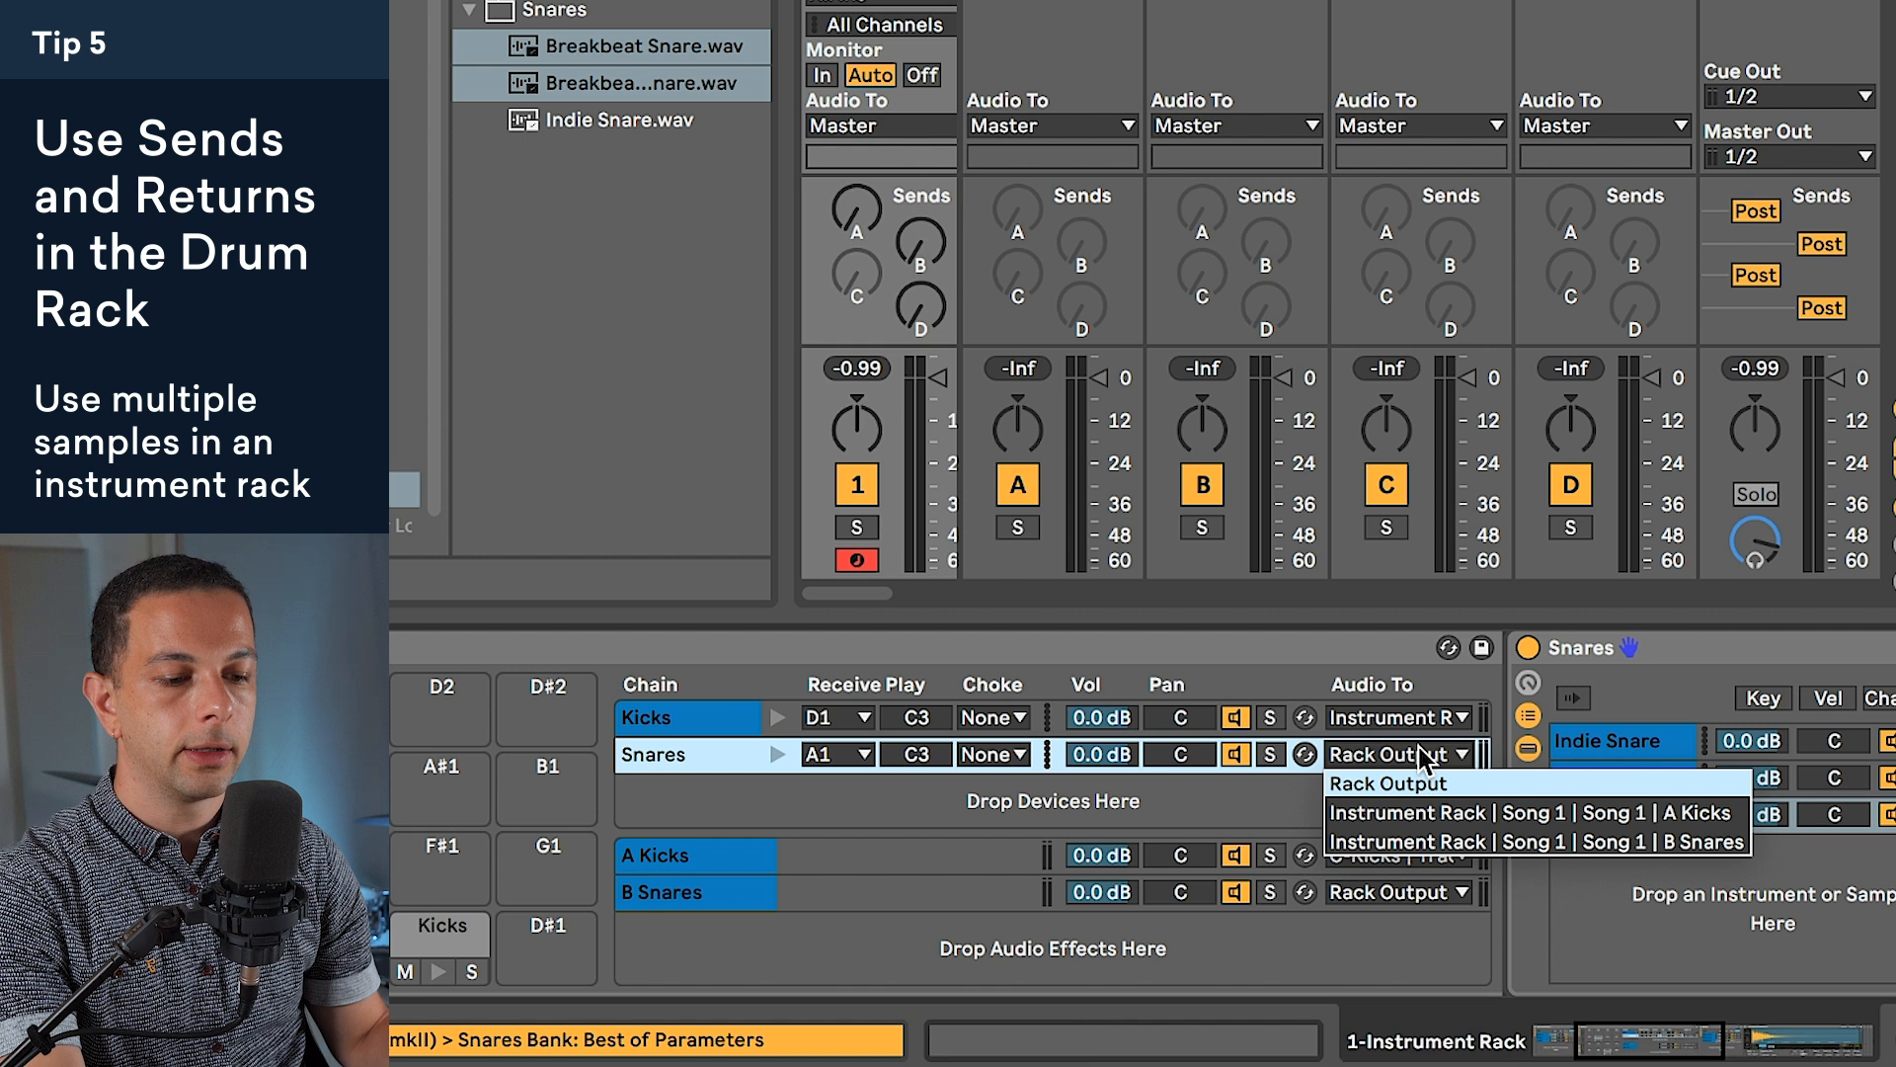
pyautogui.click(1408, 842)
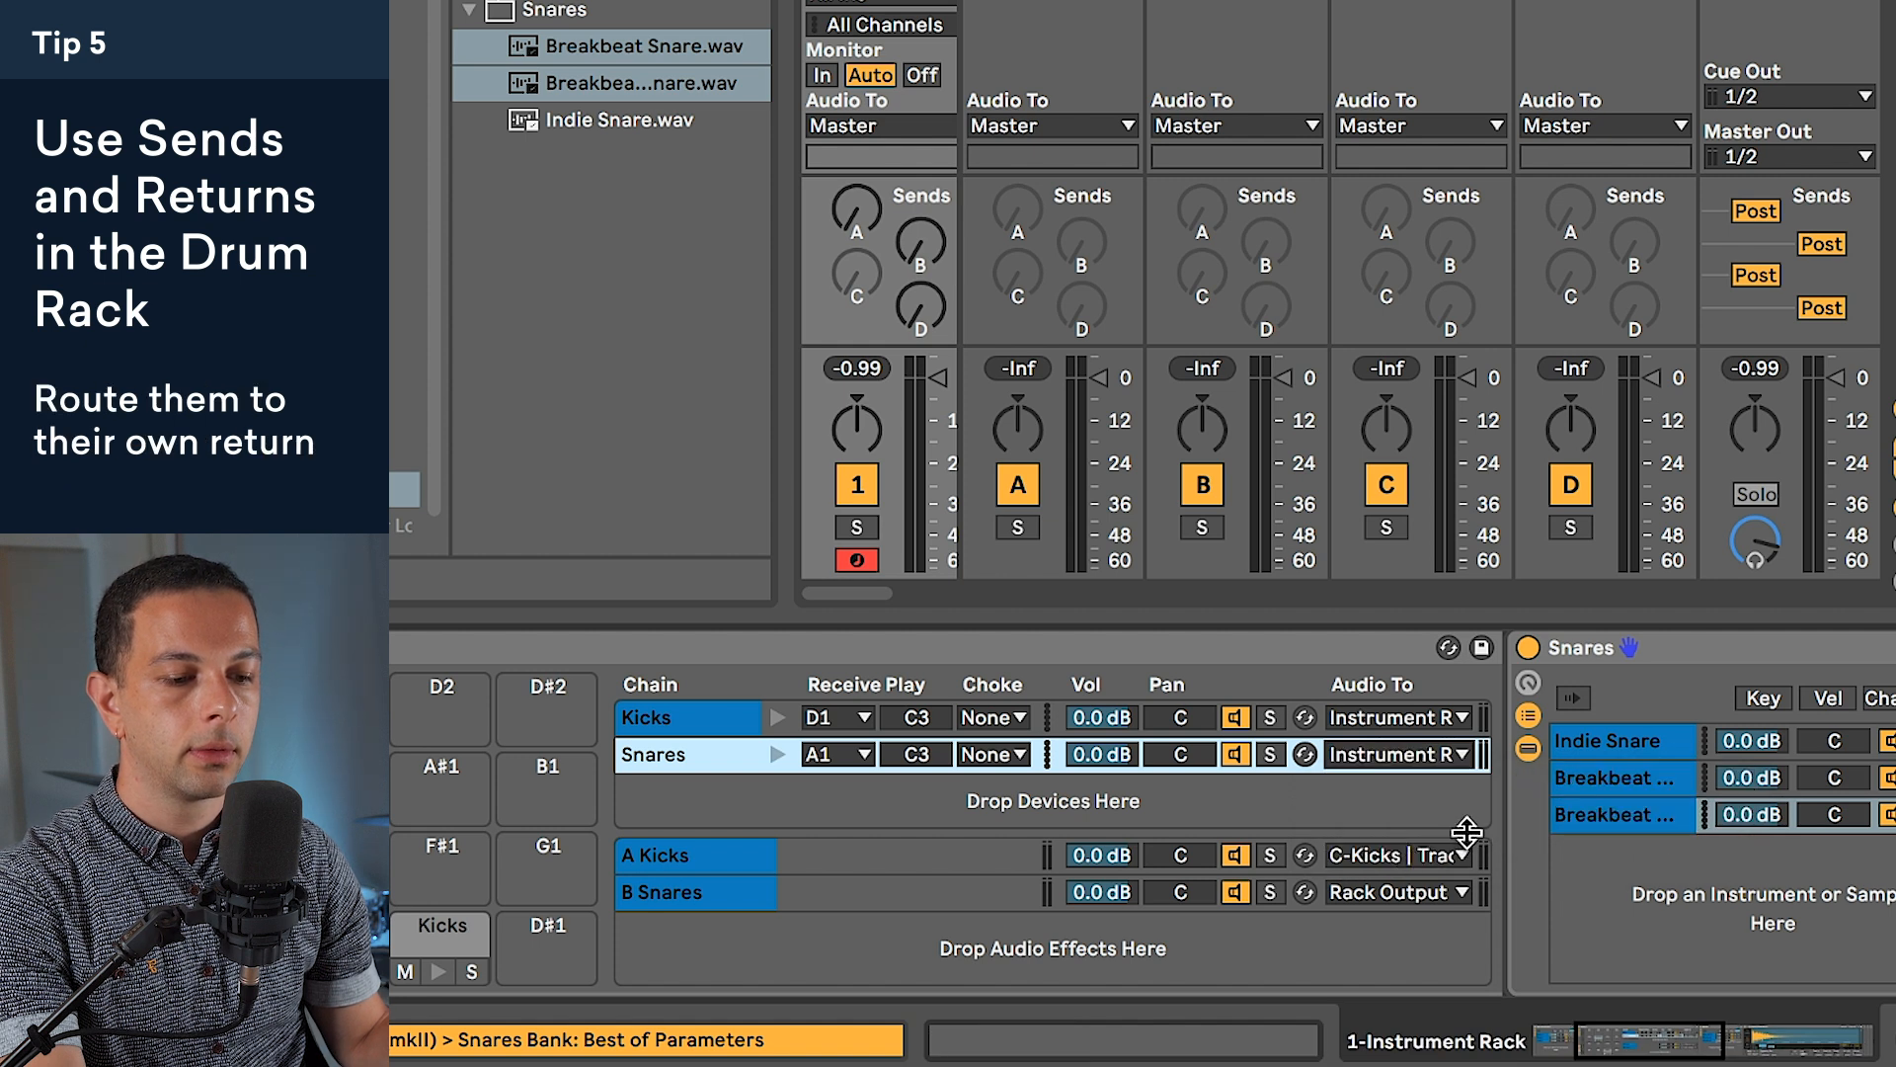
pyautogui.click(1426, 894)
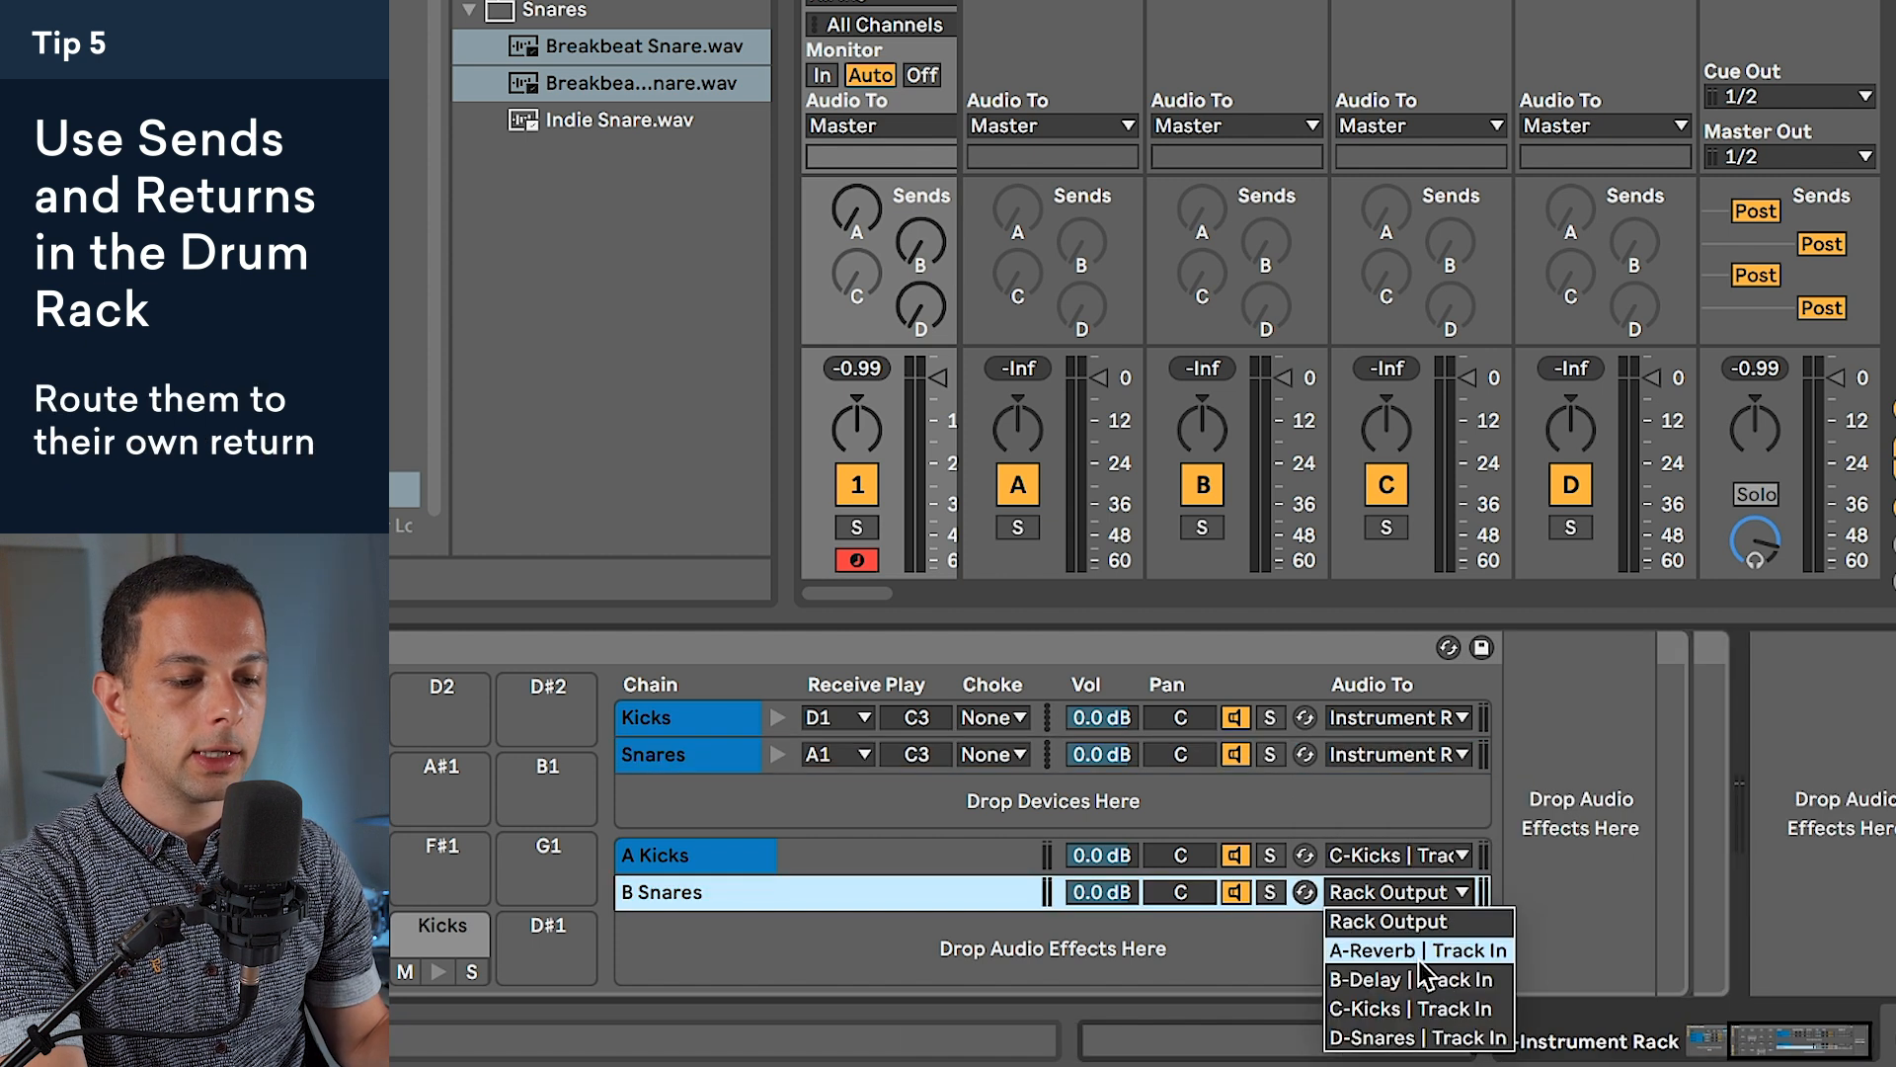
pyautogui.press('Return')
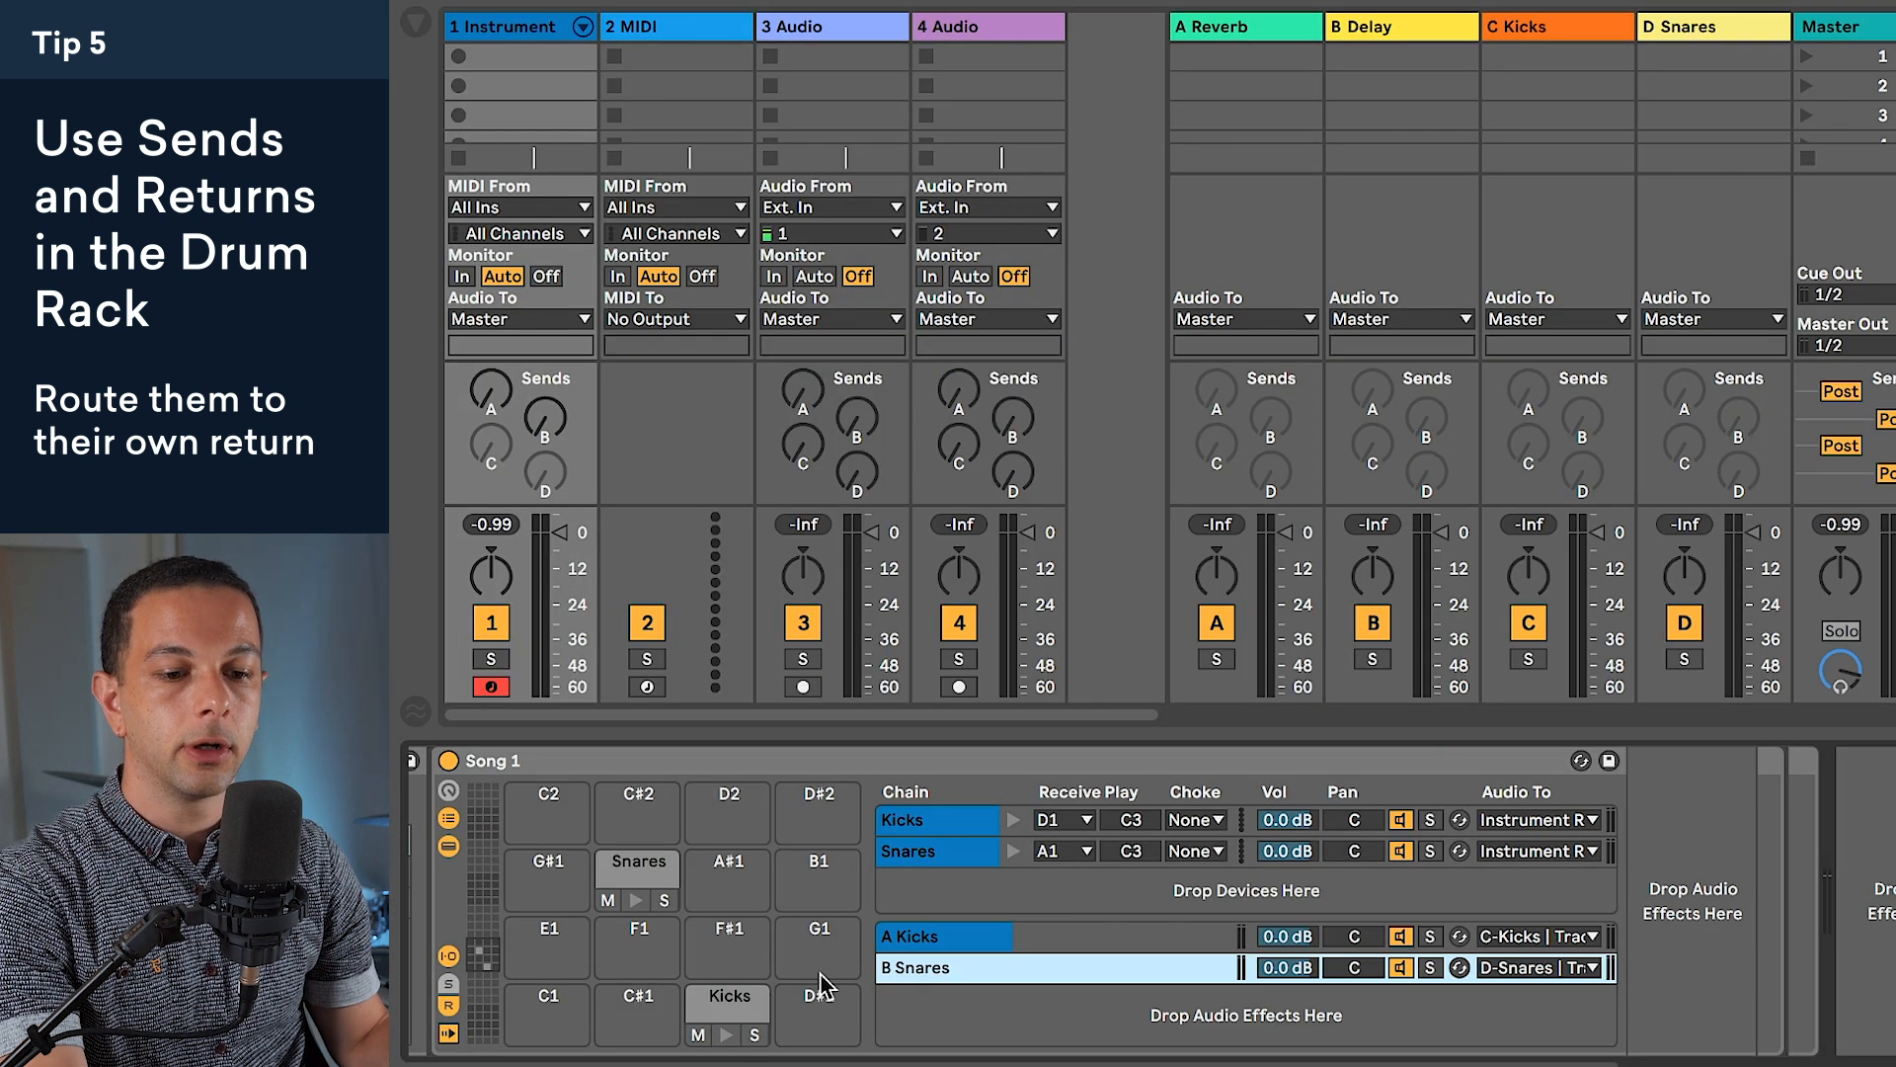
pyautogui.click(728, 1037)
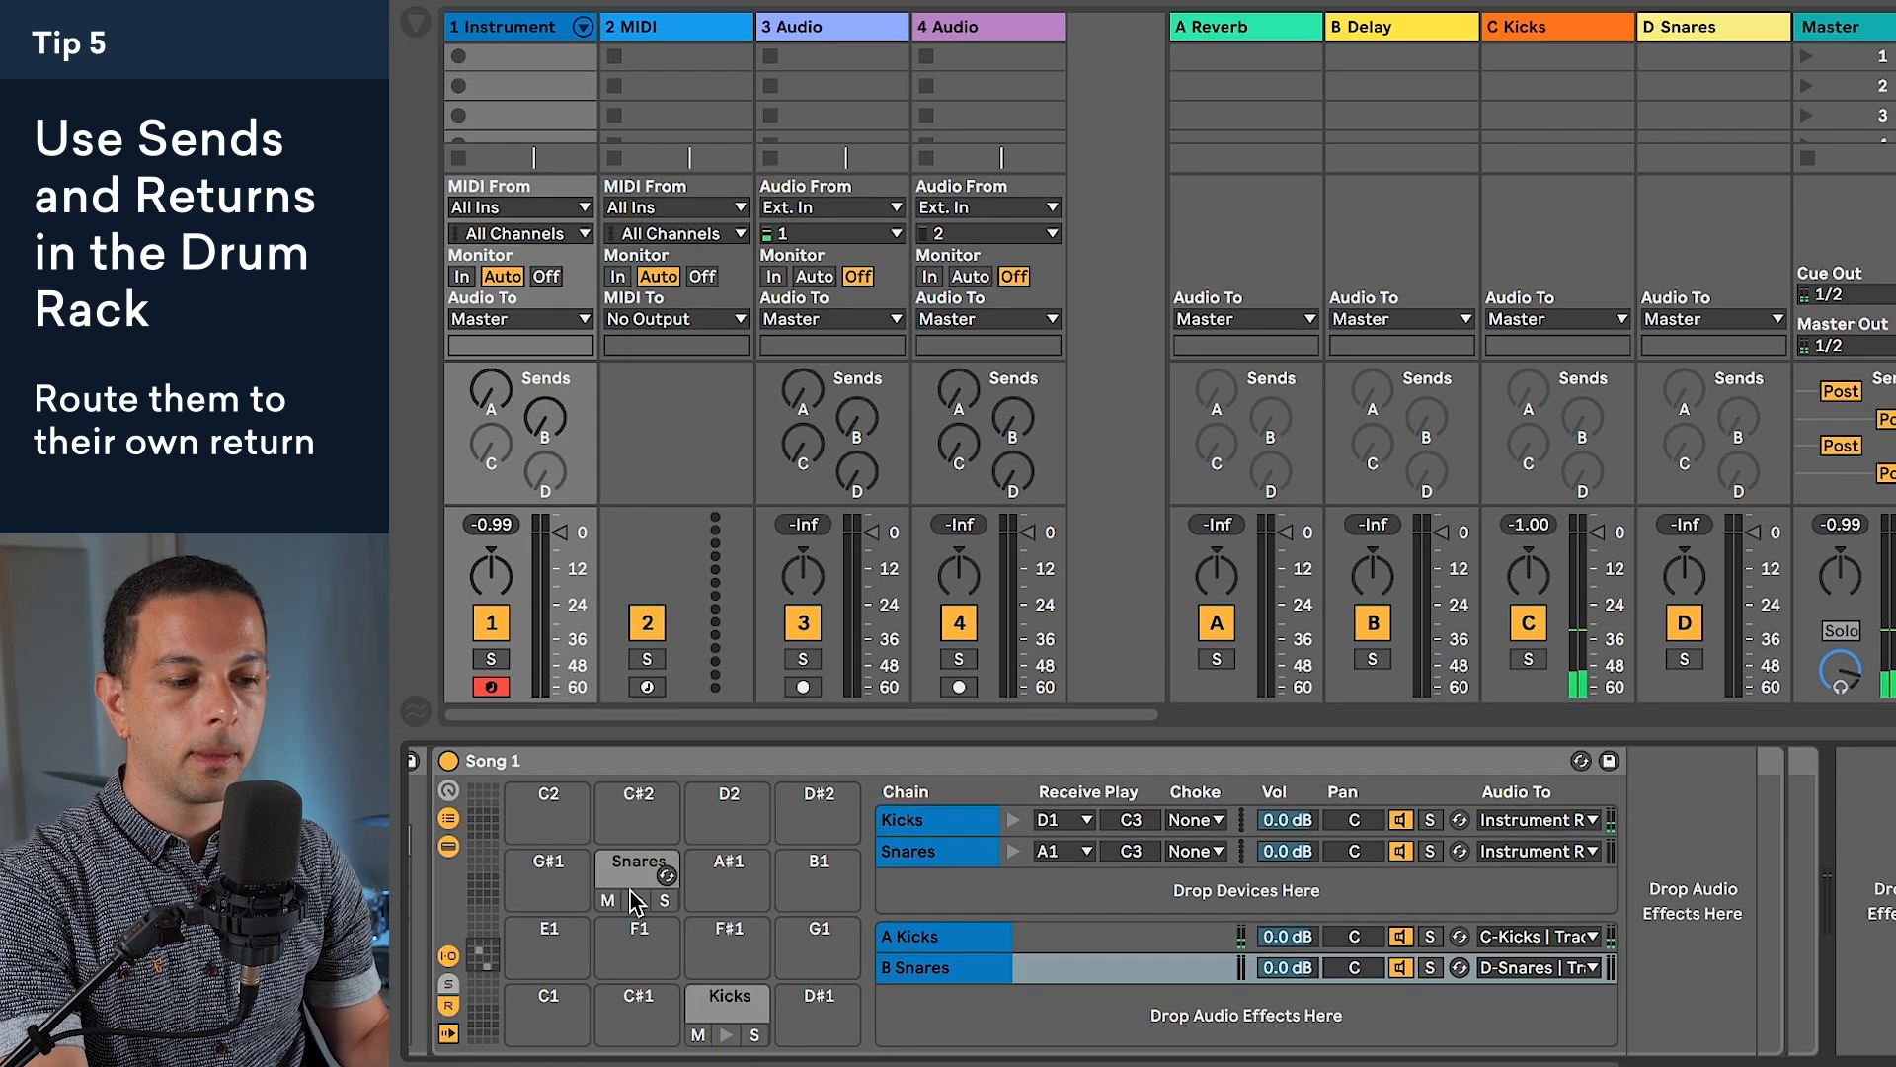
pyautogui.click(484, 886)
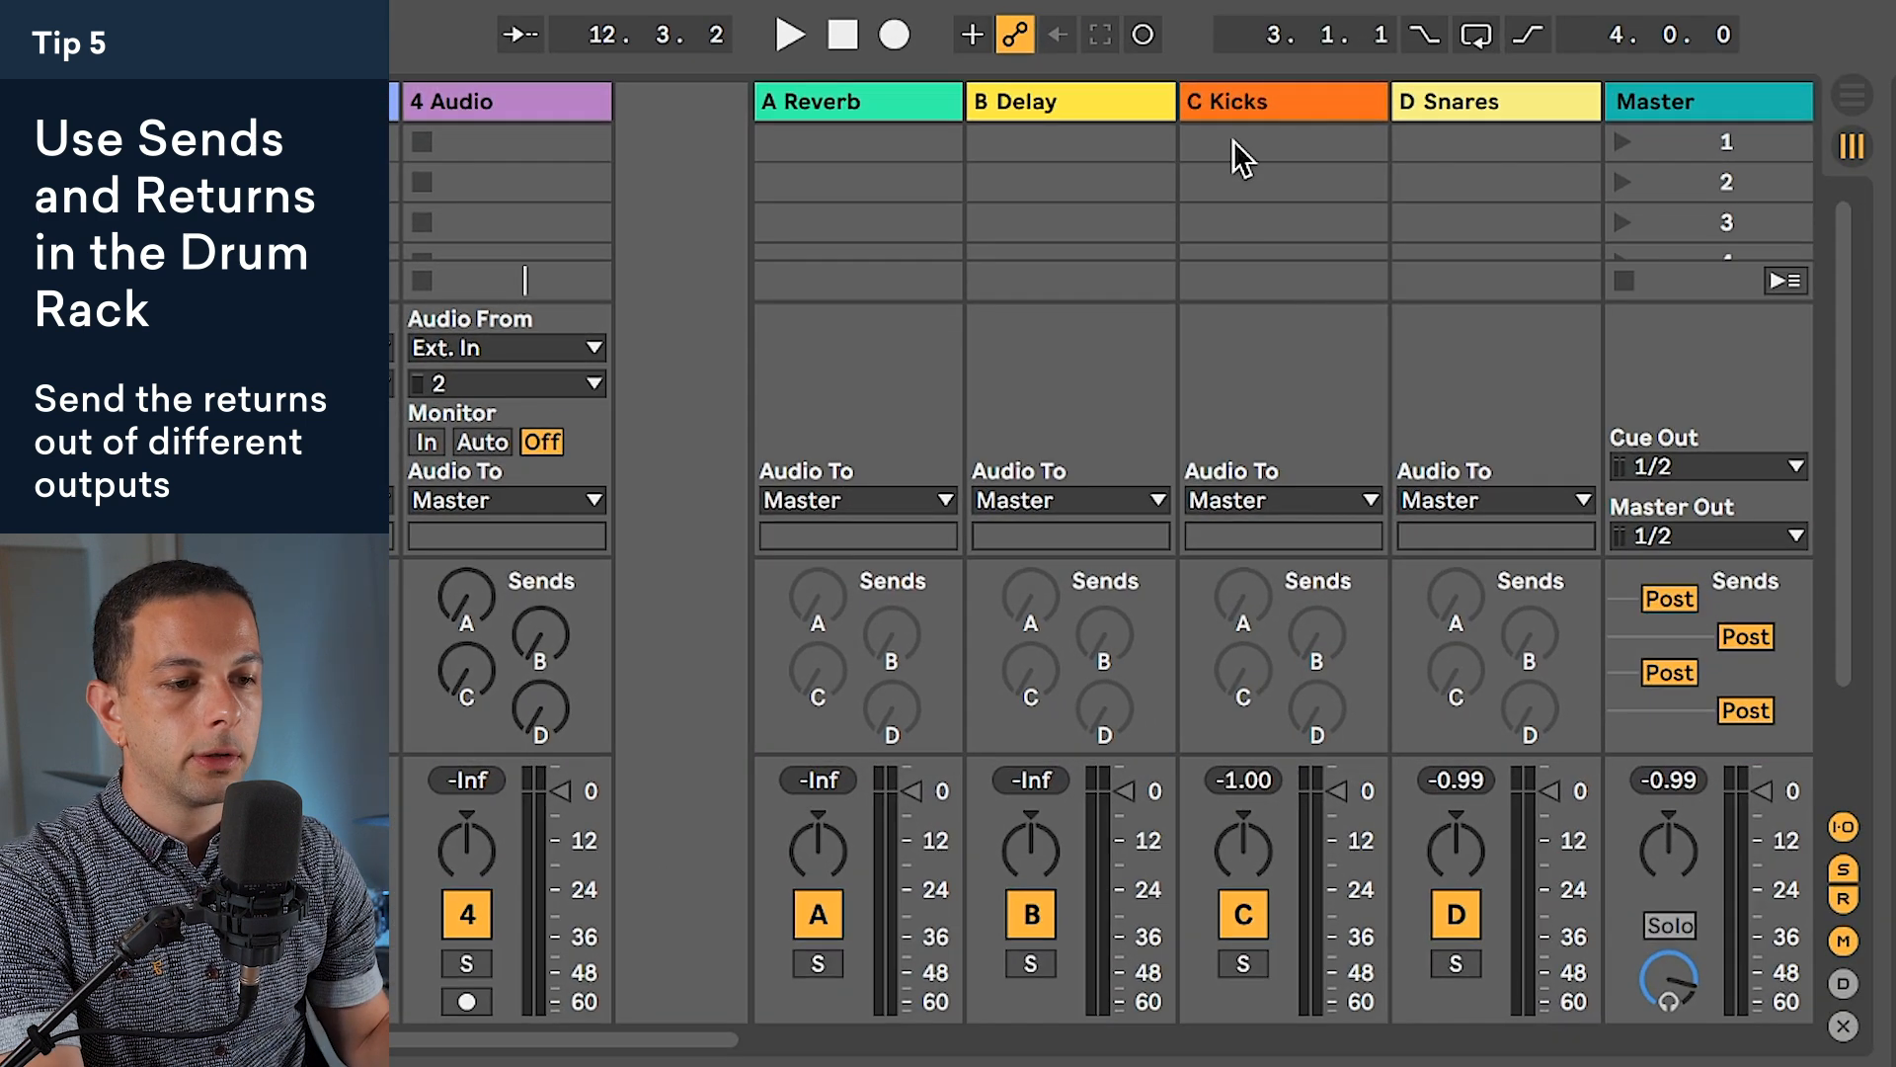
# Step: Set the audio destination of both the C Kicks and D Snares return tracks to Ext. Out
pyautogui.click(1260, 99)
pyautogui.keyDown('shift'); pyautogui.click(1442, 103); pyautogui.keyUp('shift')
pyautogui.click(1281, 502)
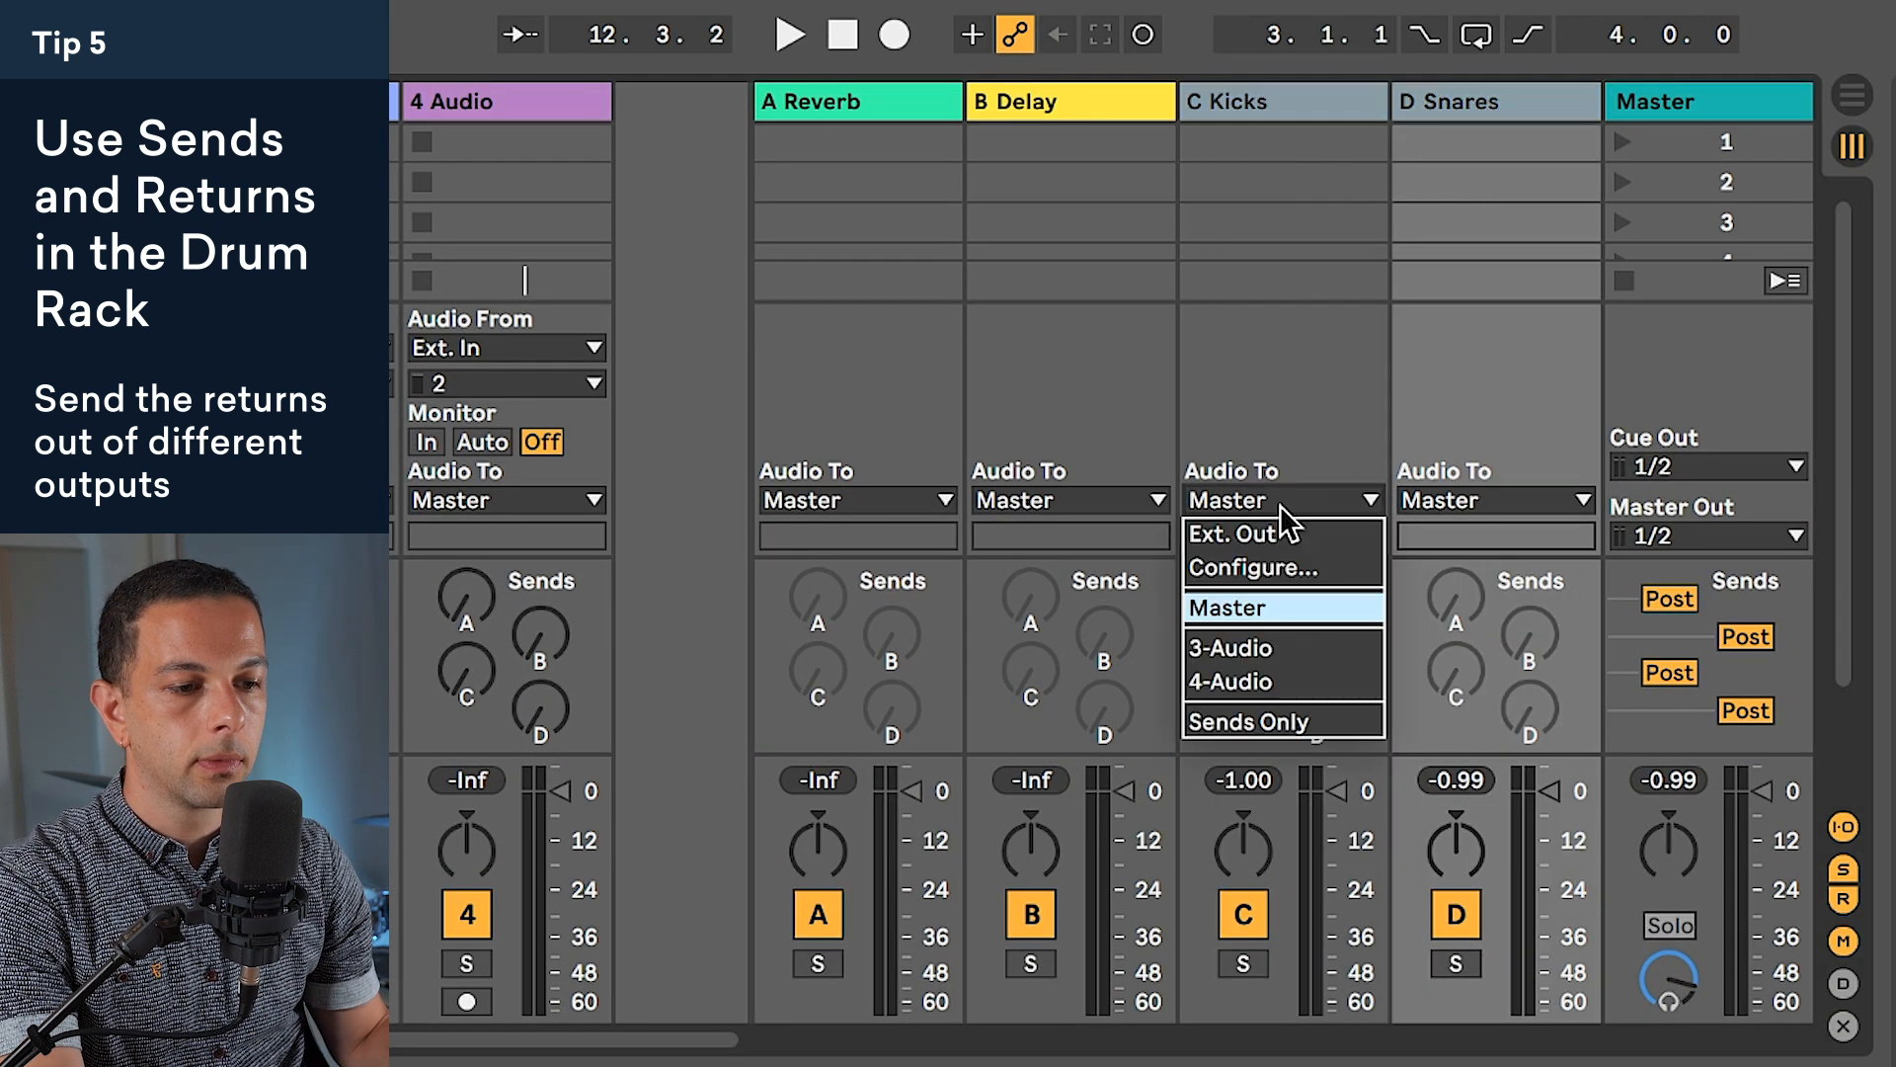
pyautogui.click(1246, 533)
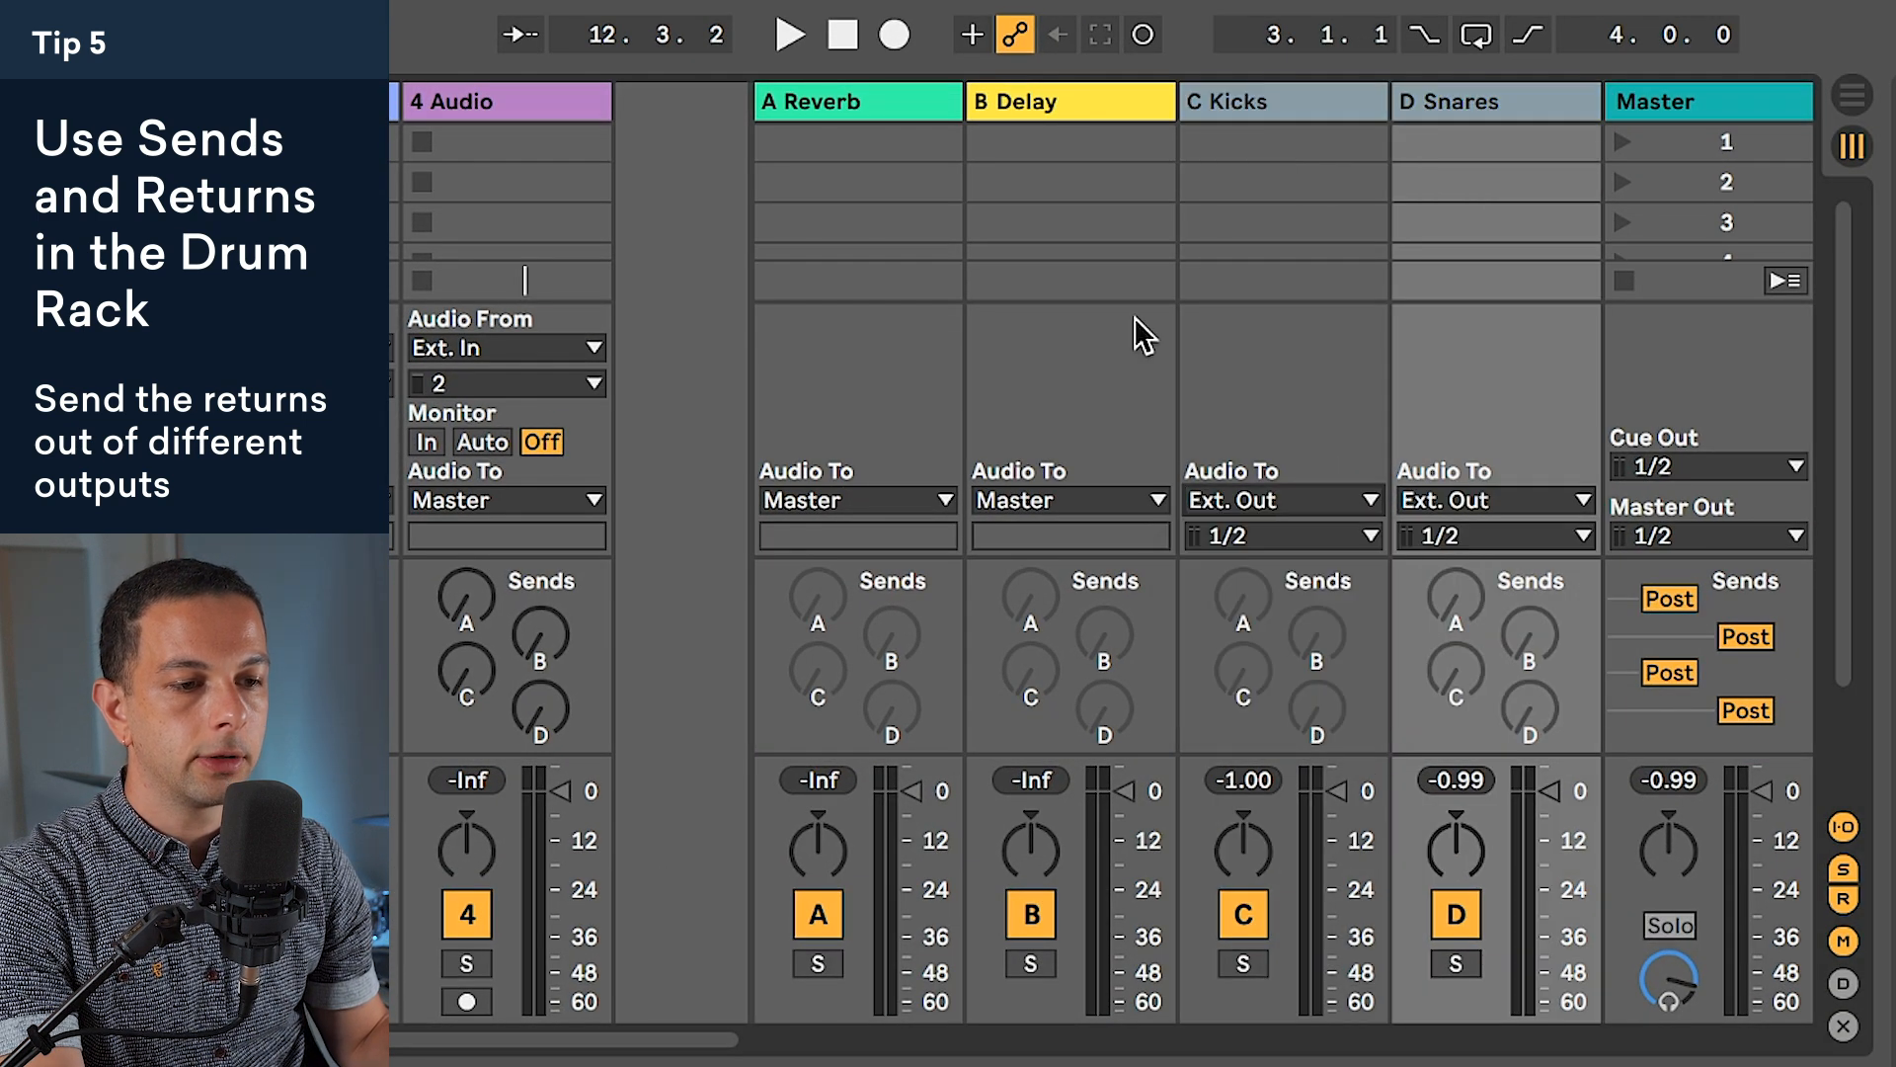
# Step: Assign external output 7 to the C Kicks return track and output 8 to the D Snares return track
pyautogui.click(1069, 103)
pyautogui.click(1197, 104)
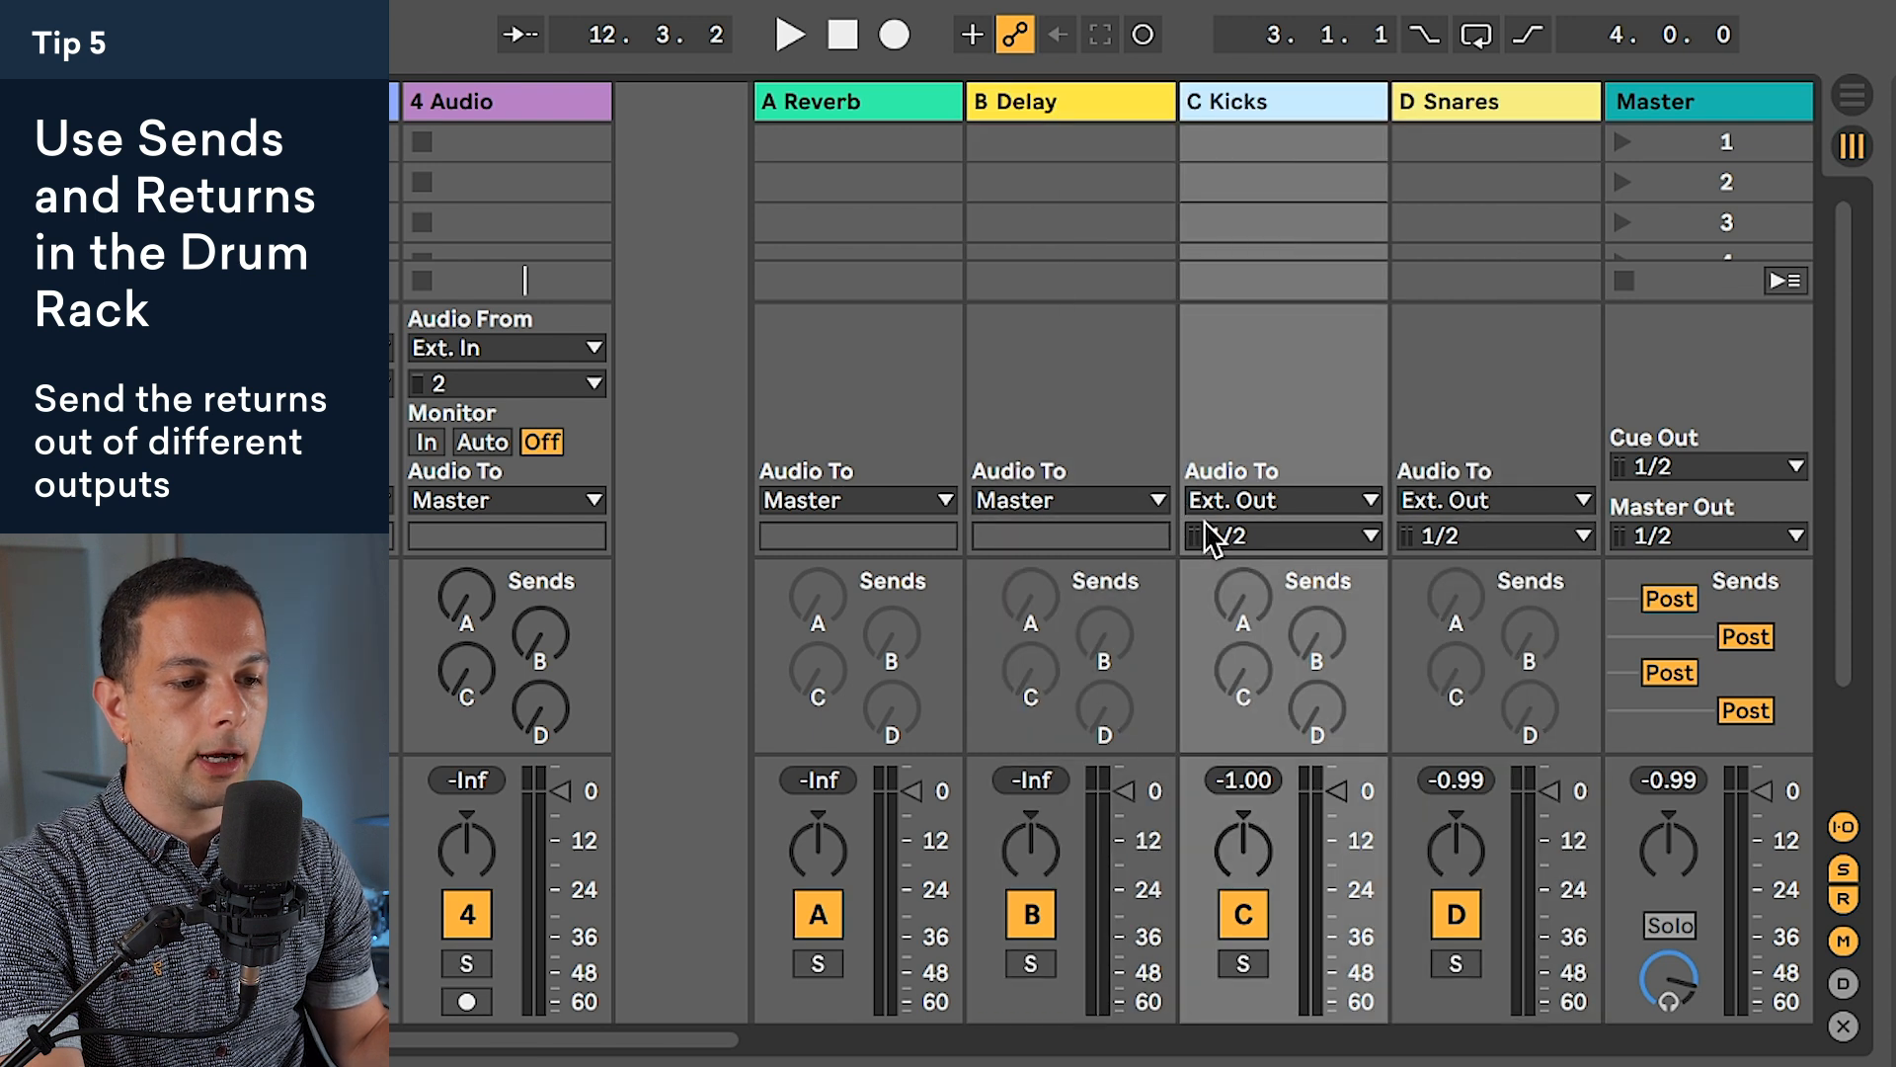
pyautogui.click(1219, 535)
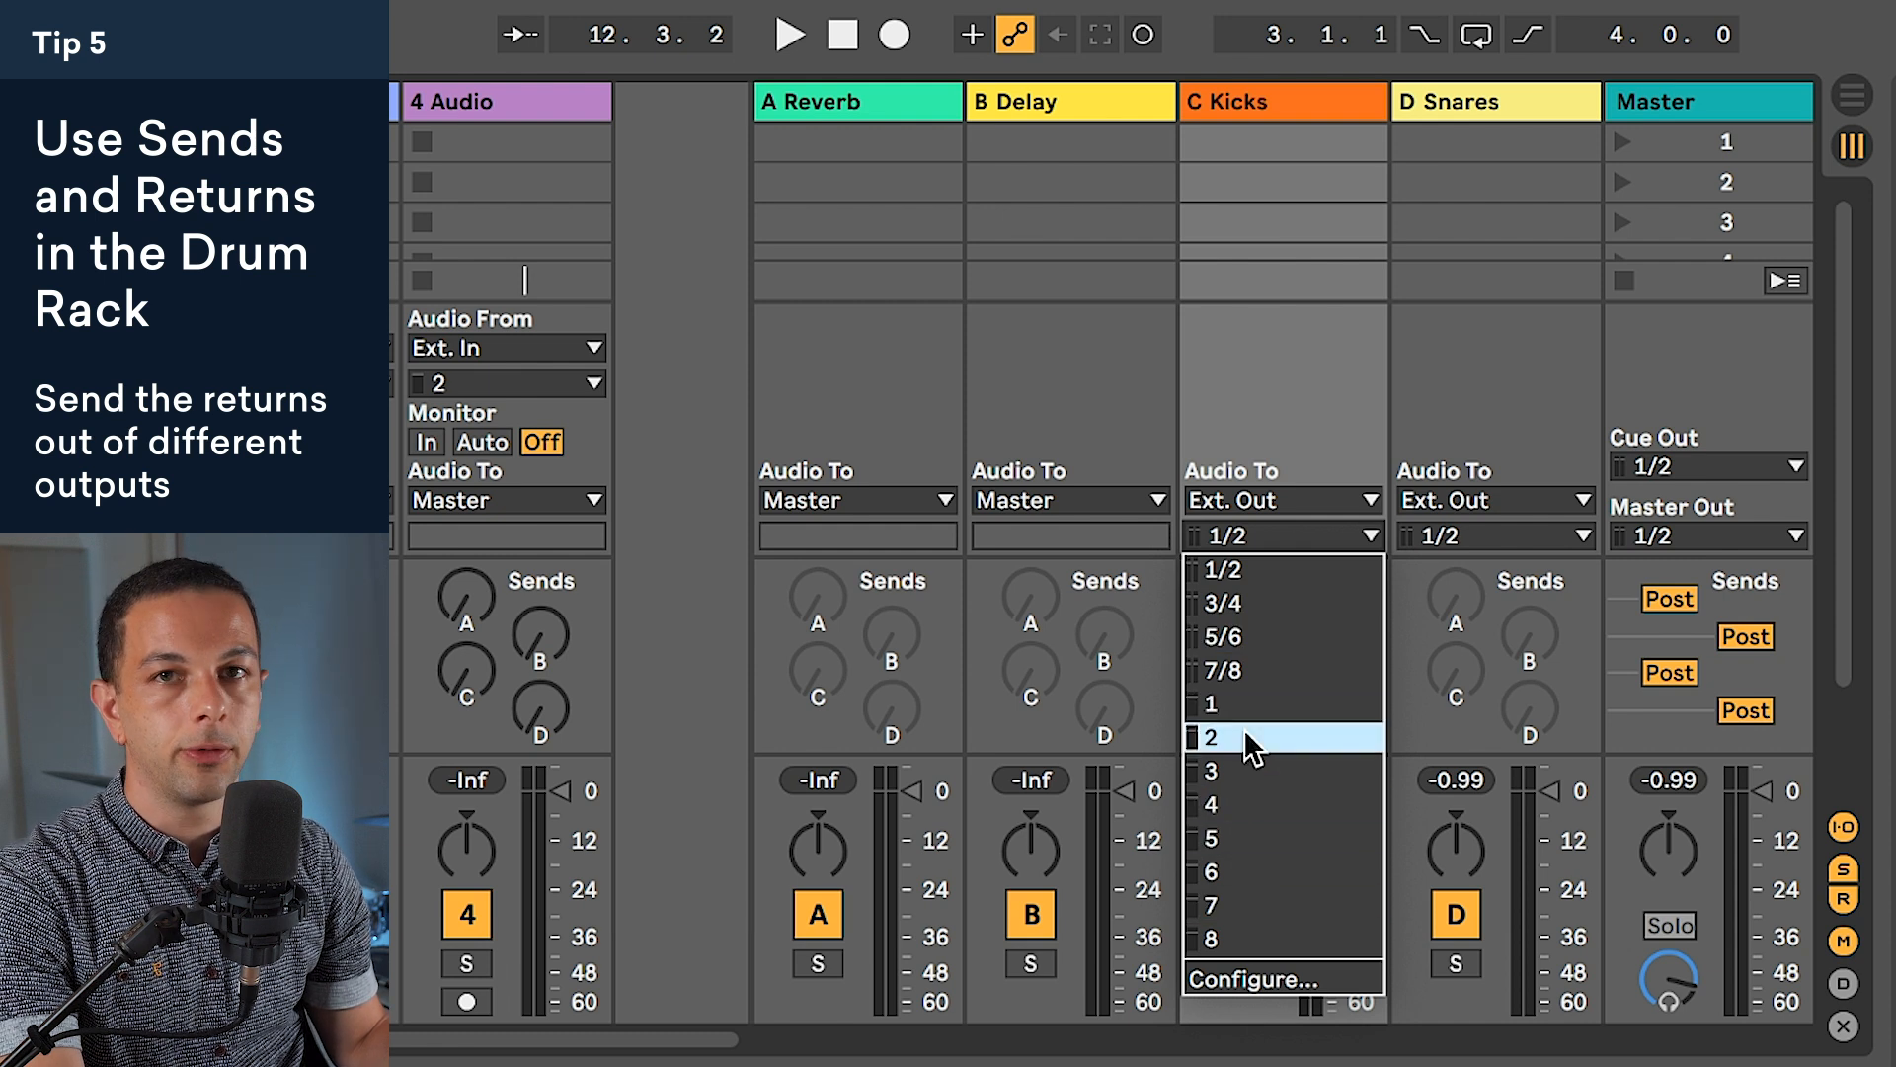
pyautogui.click(1225, 904)
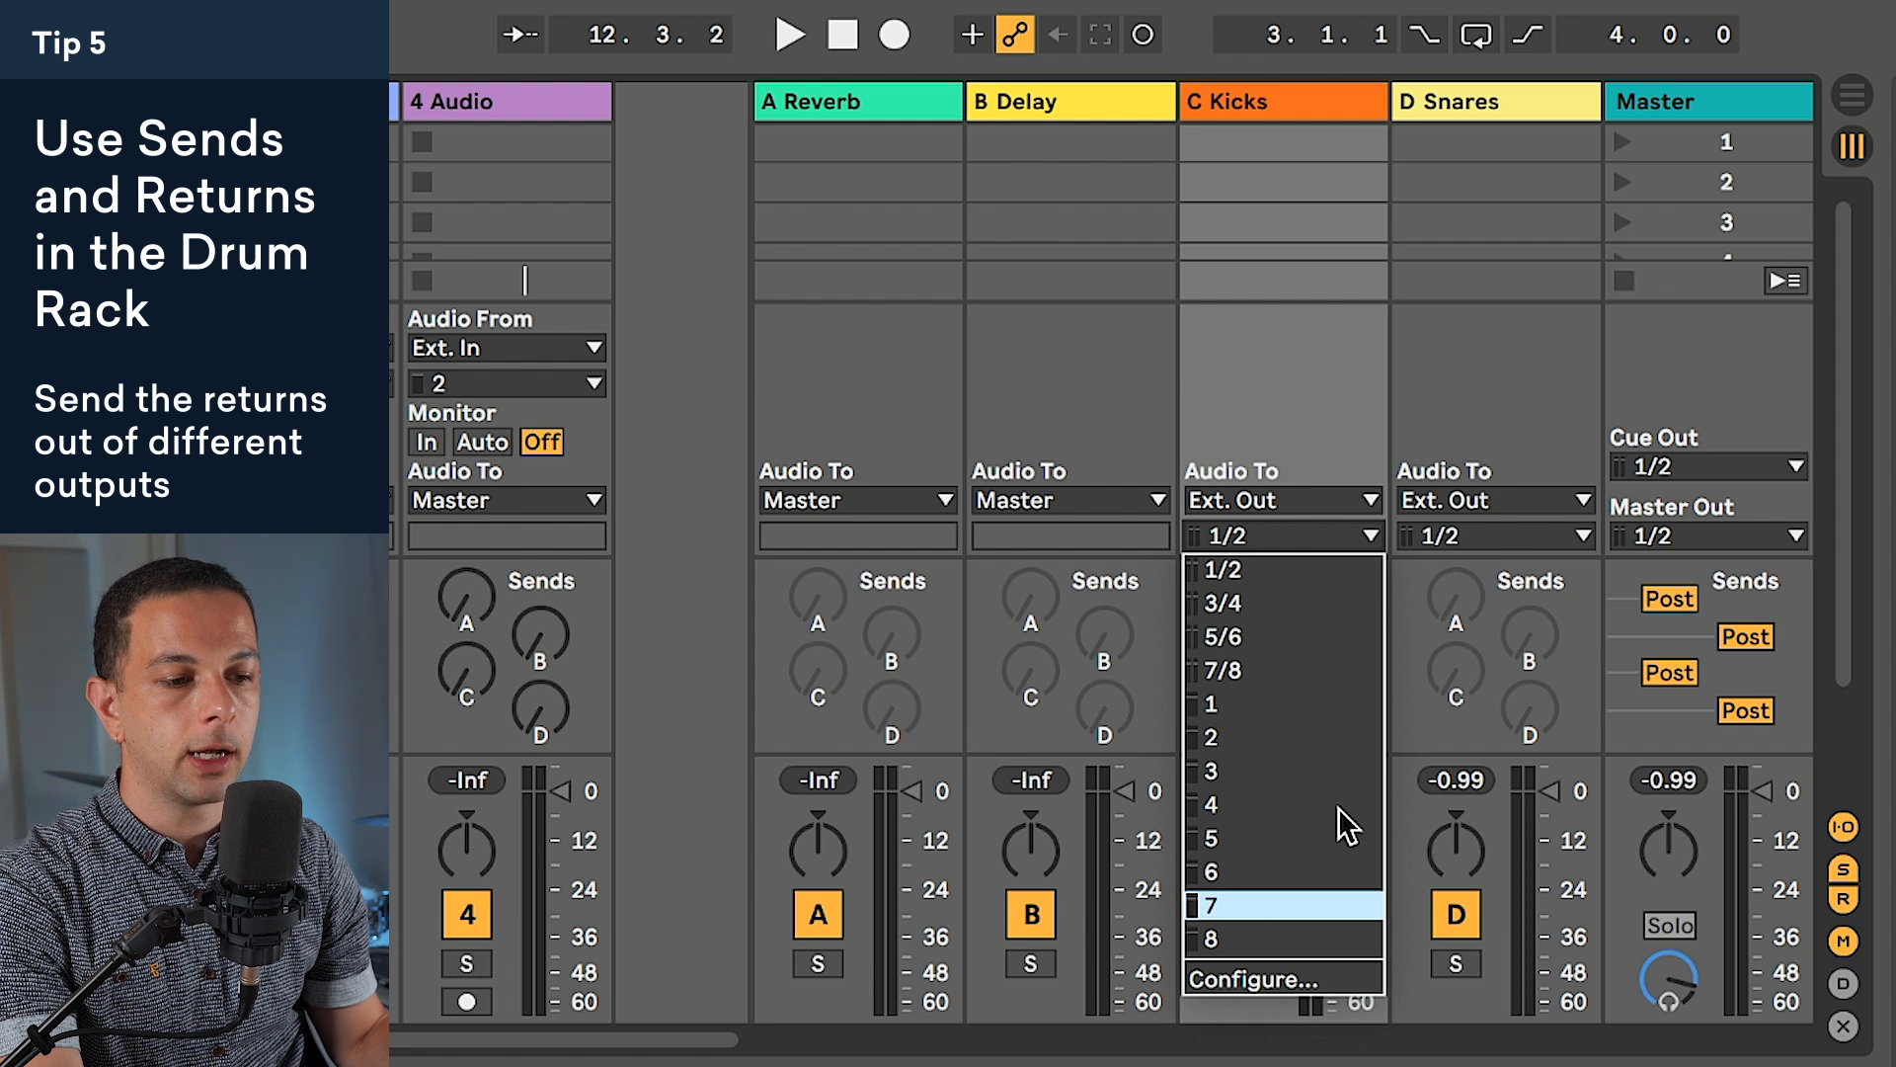
pyautogui.click(1490, 541)
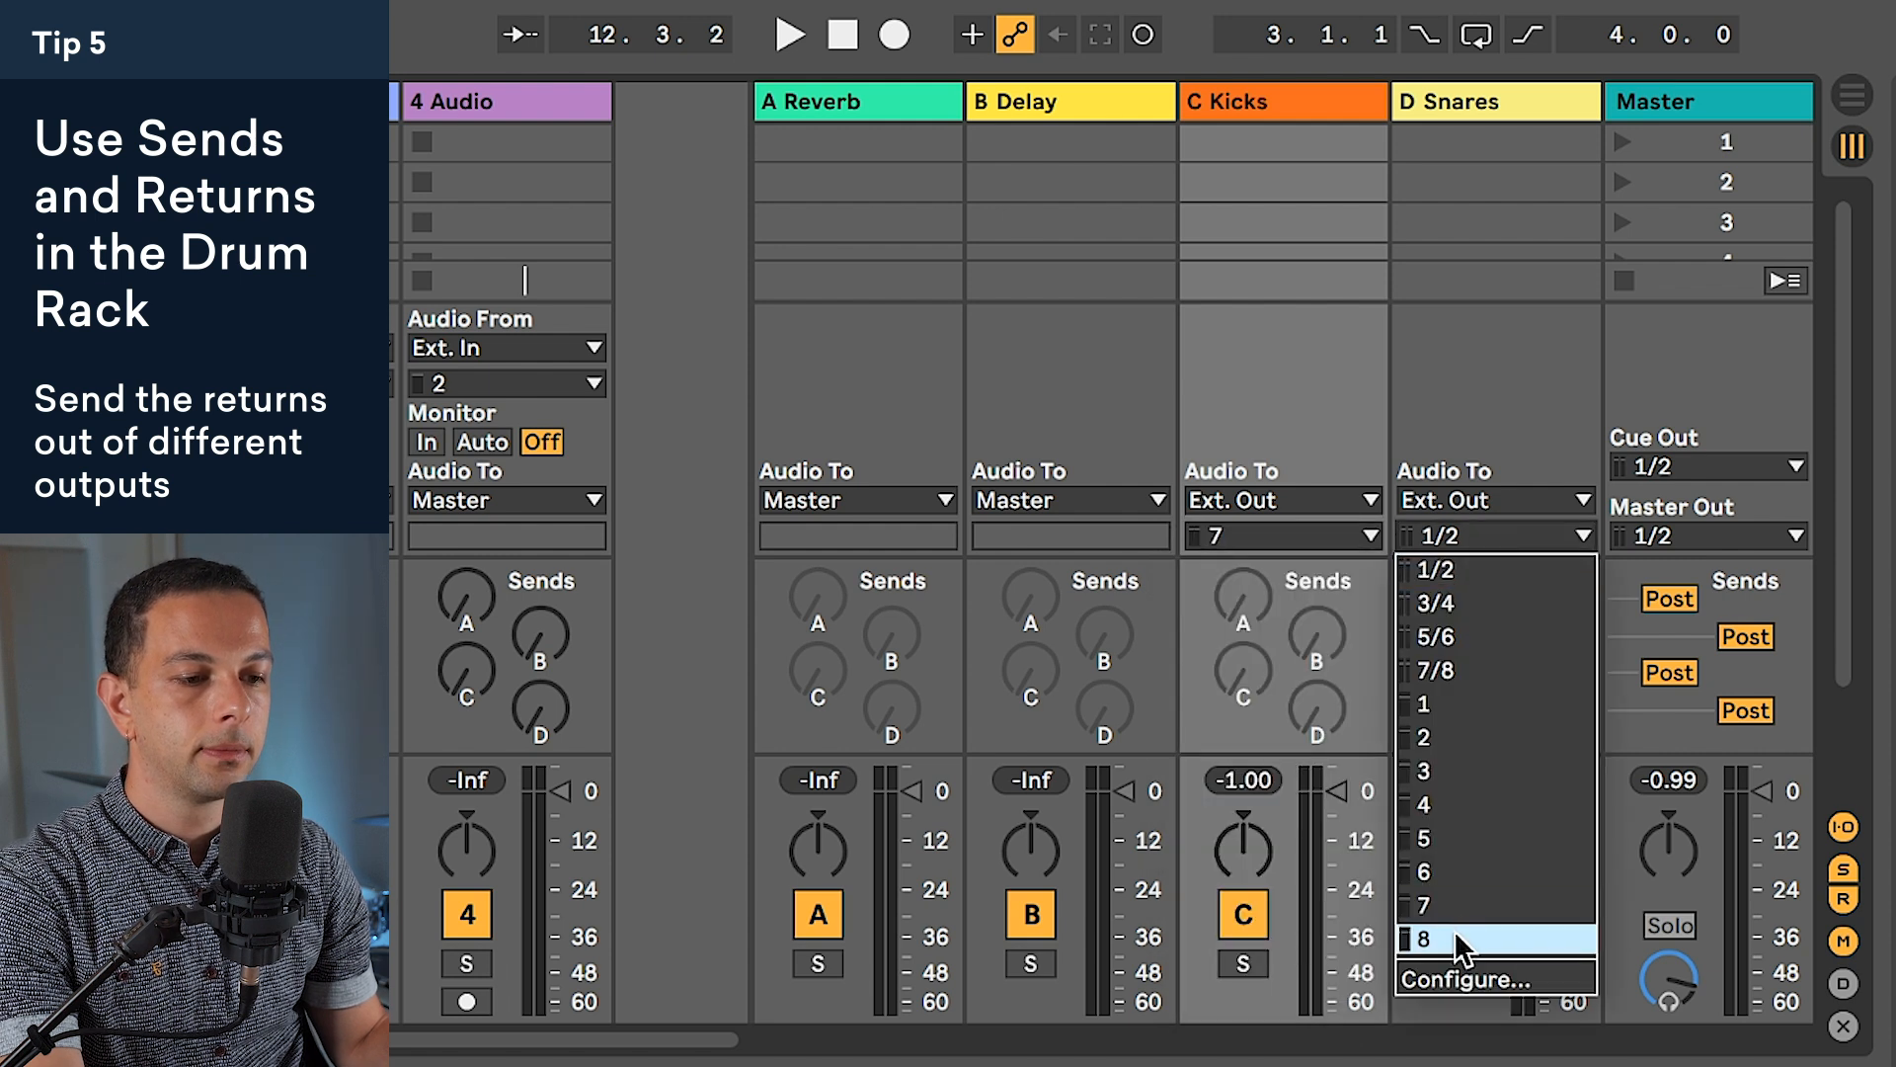
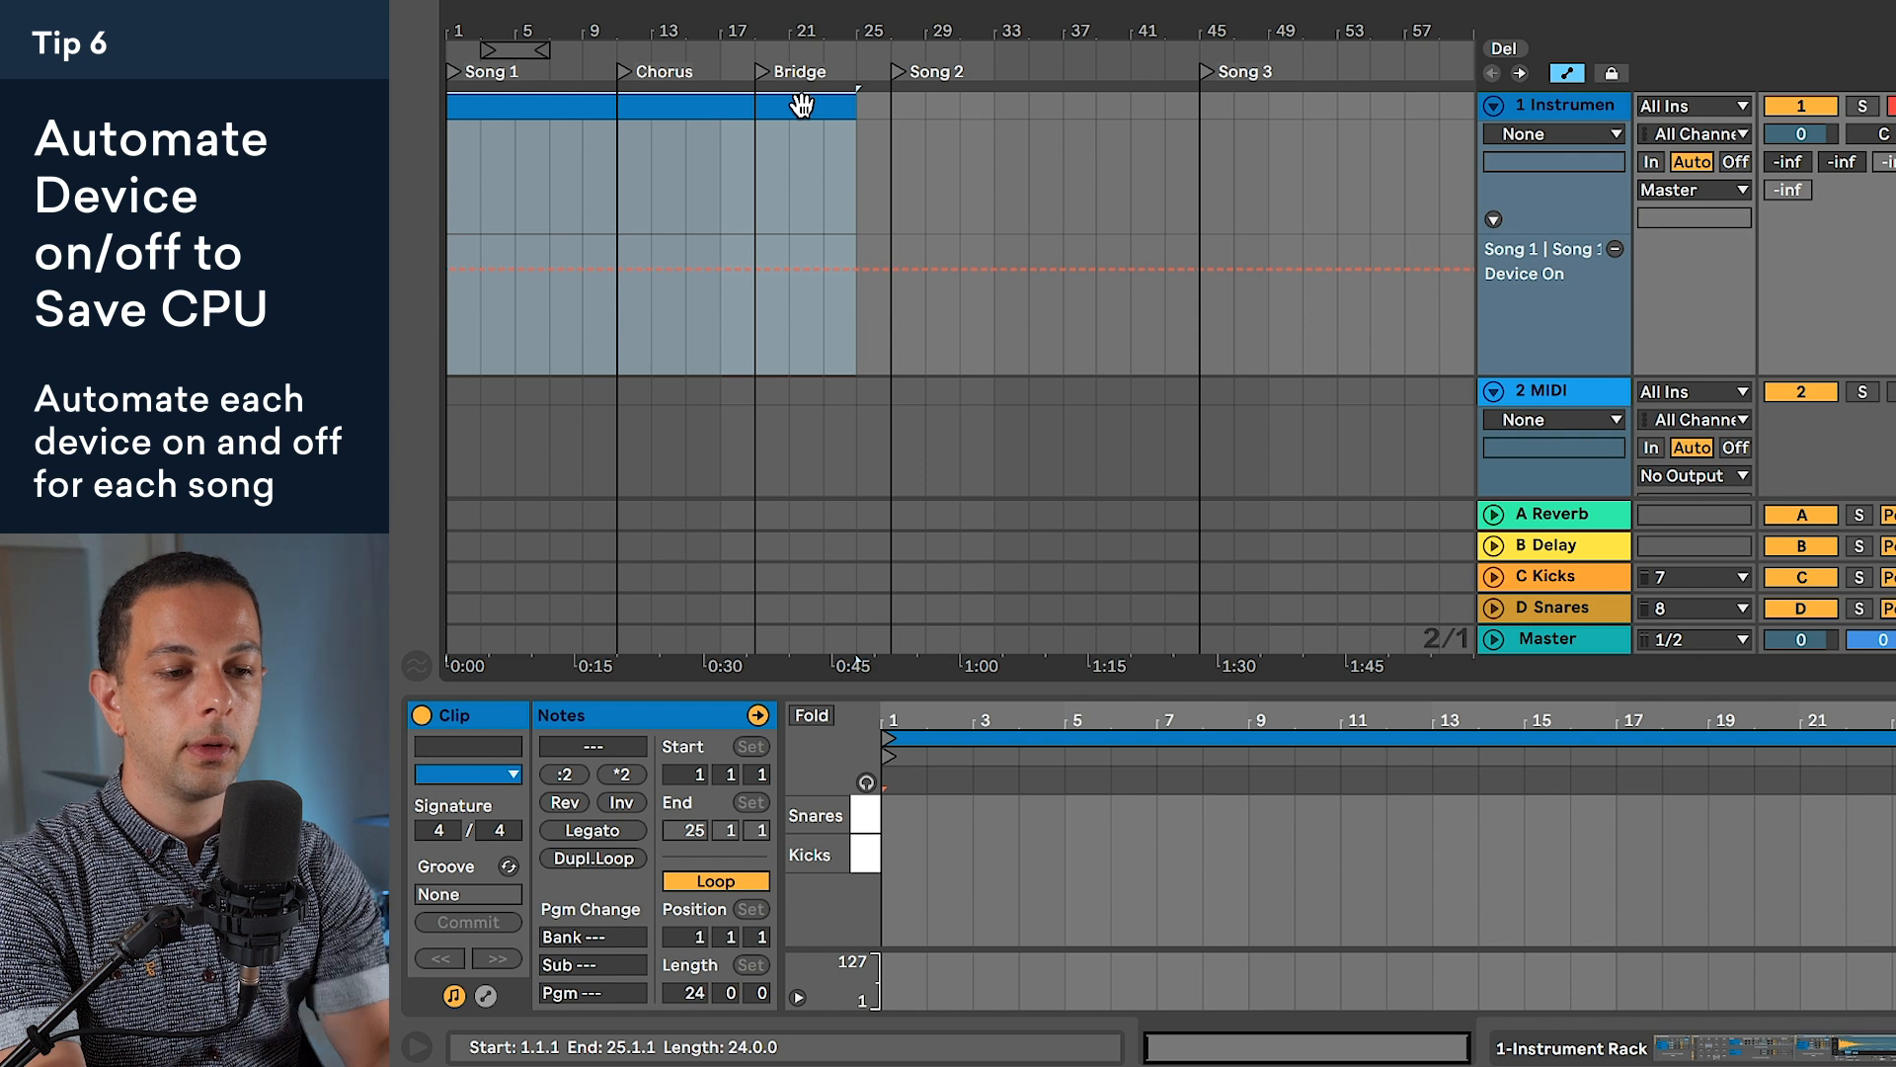
# Step: Switch off the Song 1 drum rack and automate its Device On to On across the clip from bar 1 to bar 25
pyautogui.hotkey('shift', 'Tab')
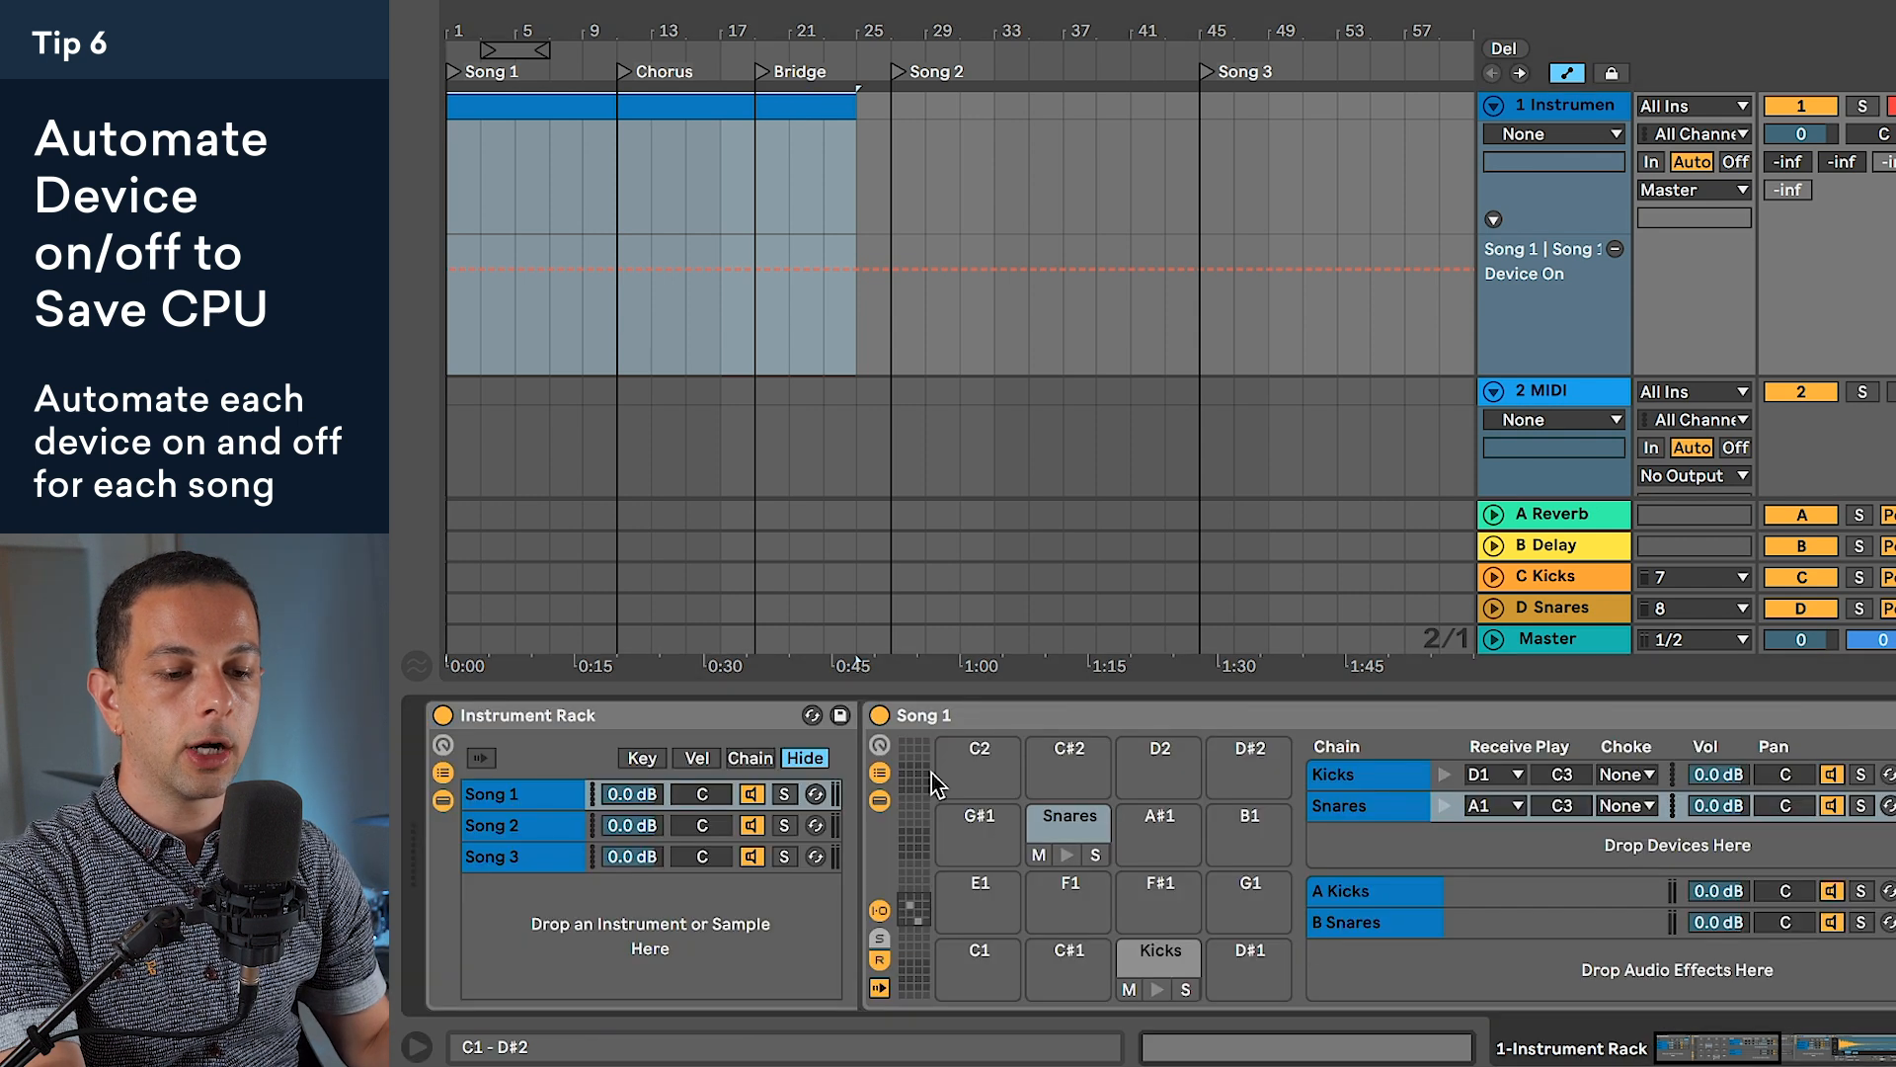
pyautogui.click(879, 715)
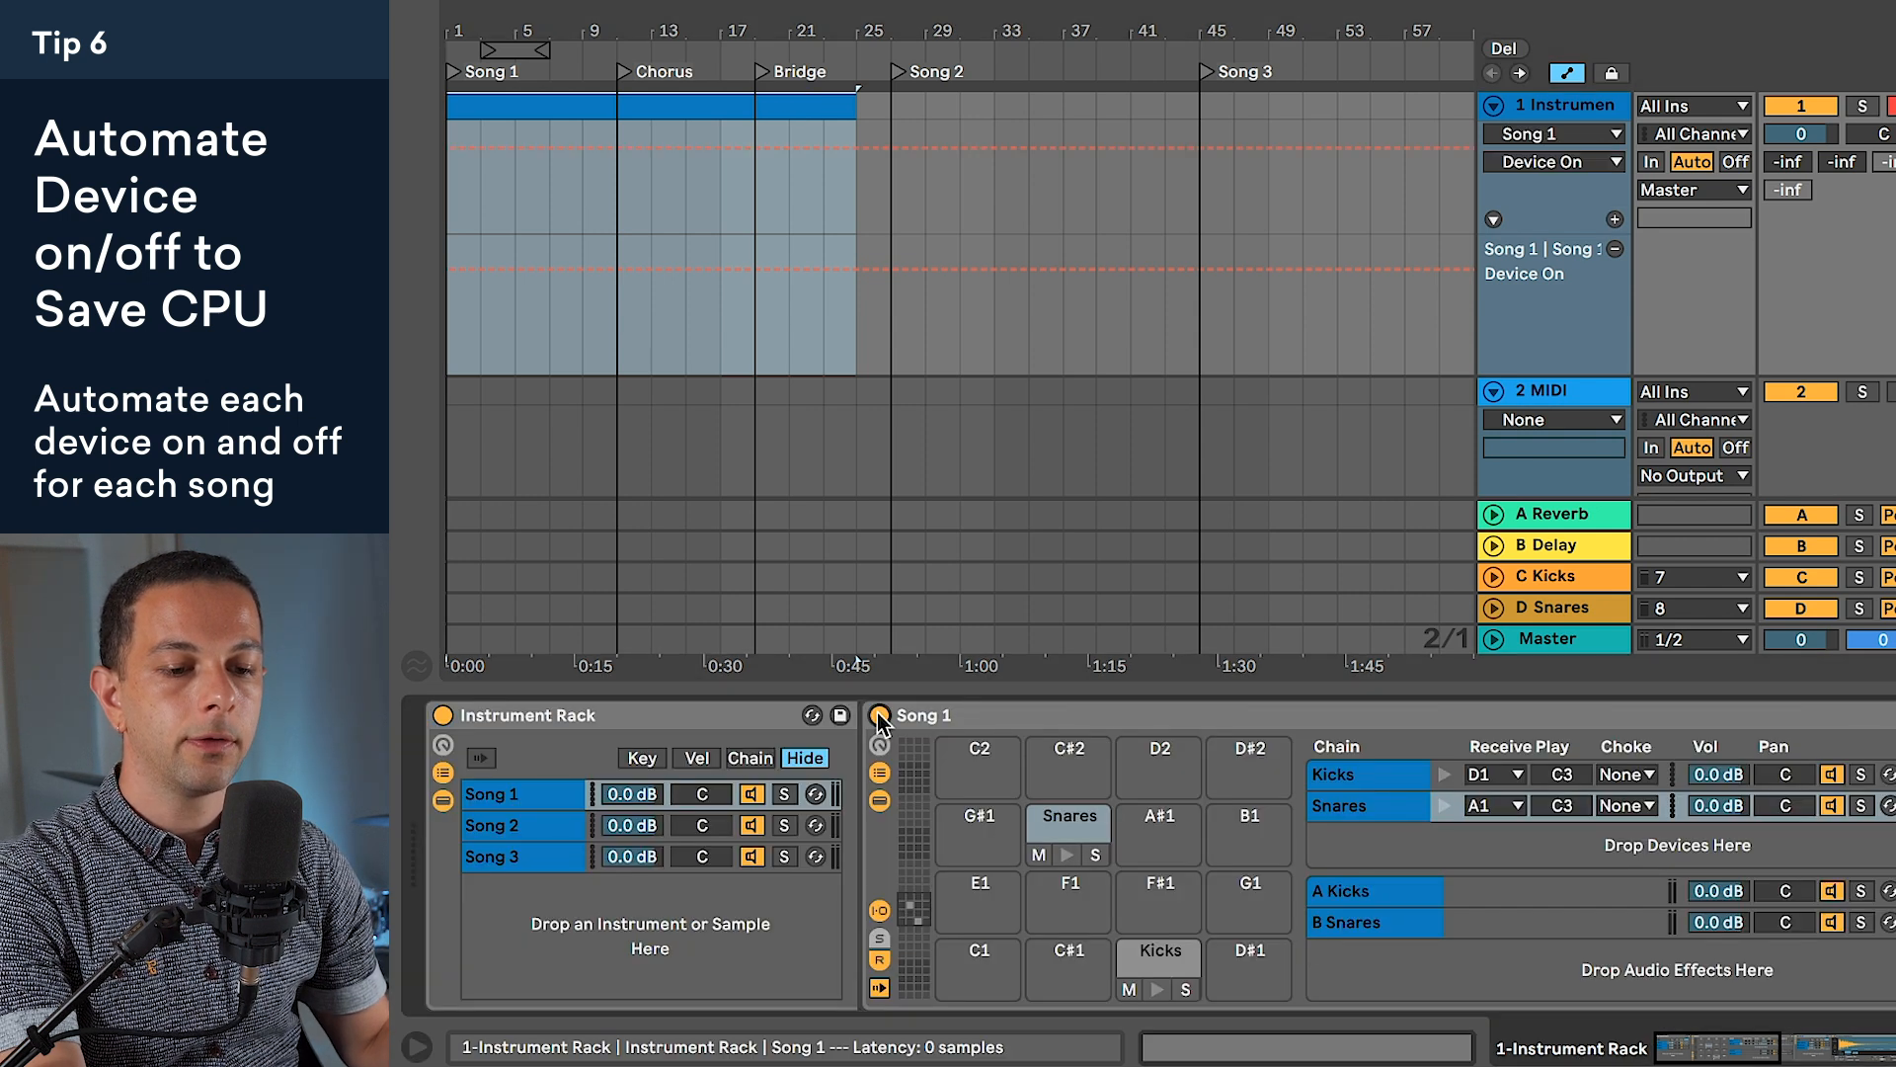
pyautogui.click(701, 106)
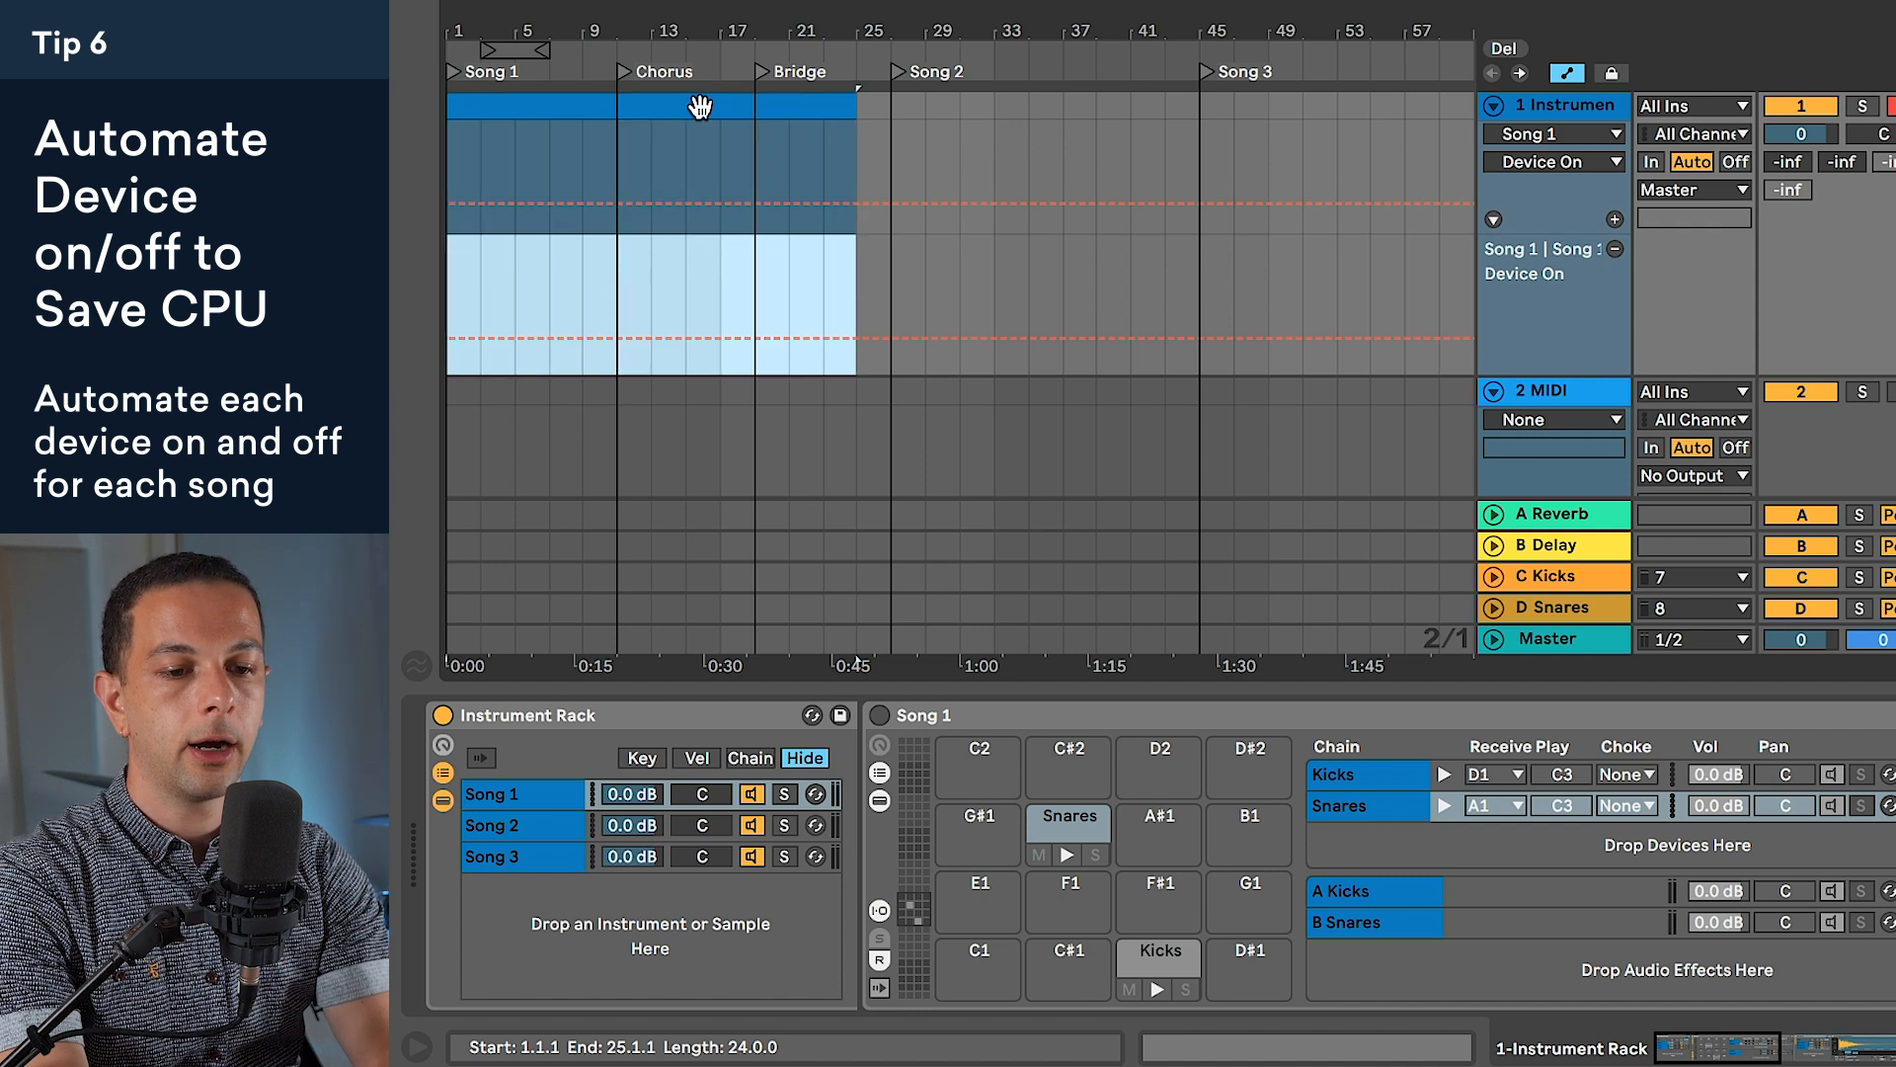
pyautogui.click(1502, 135)
pyautogui.click(1506, 158)
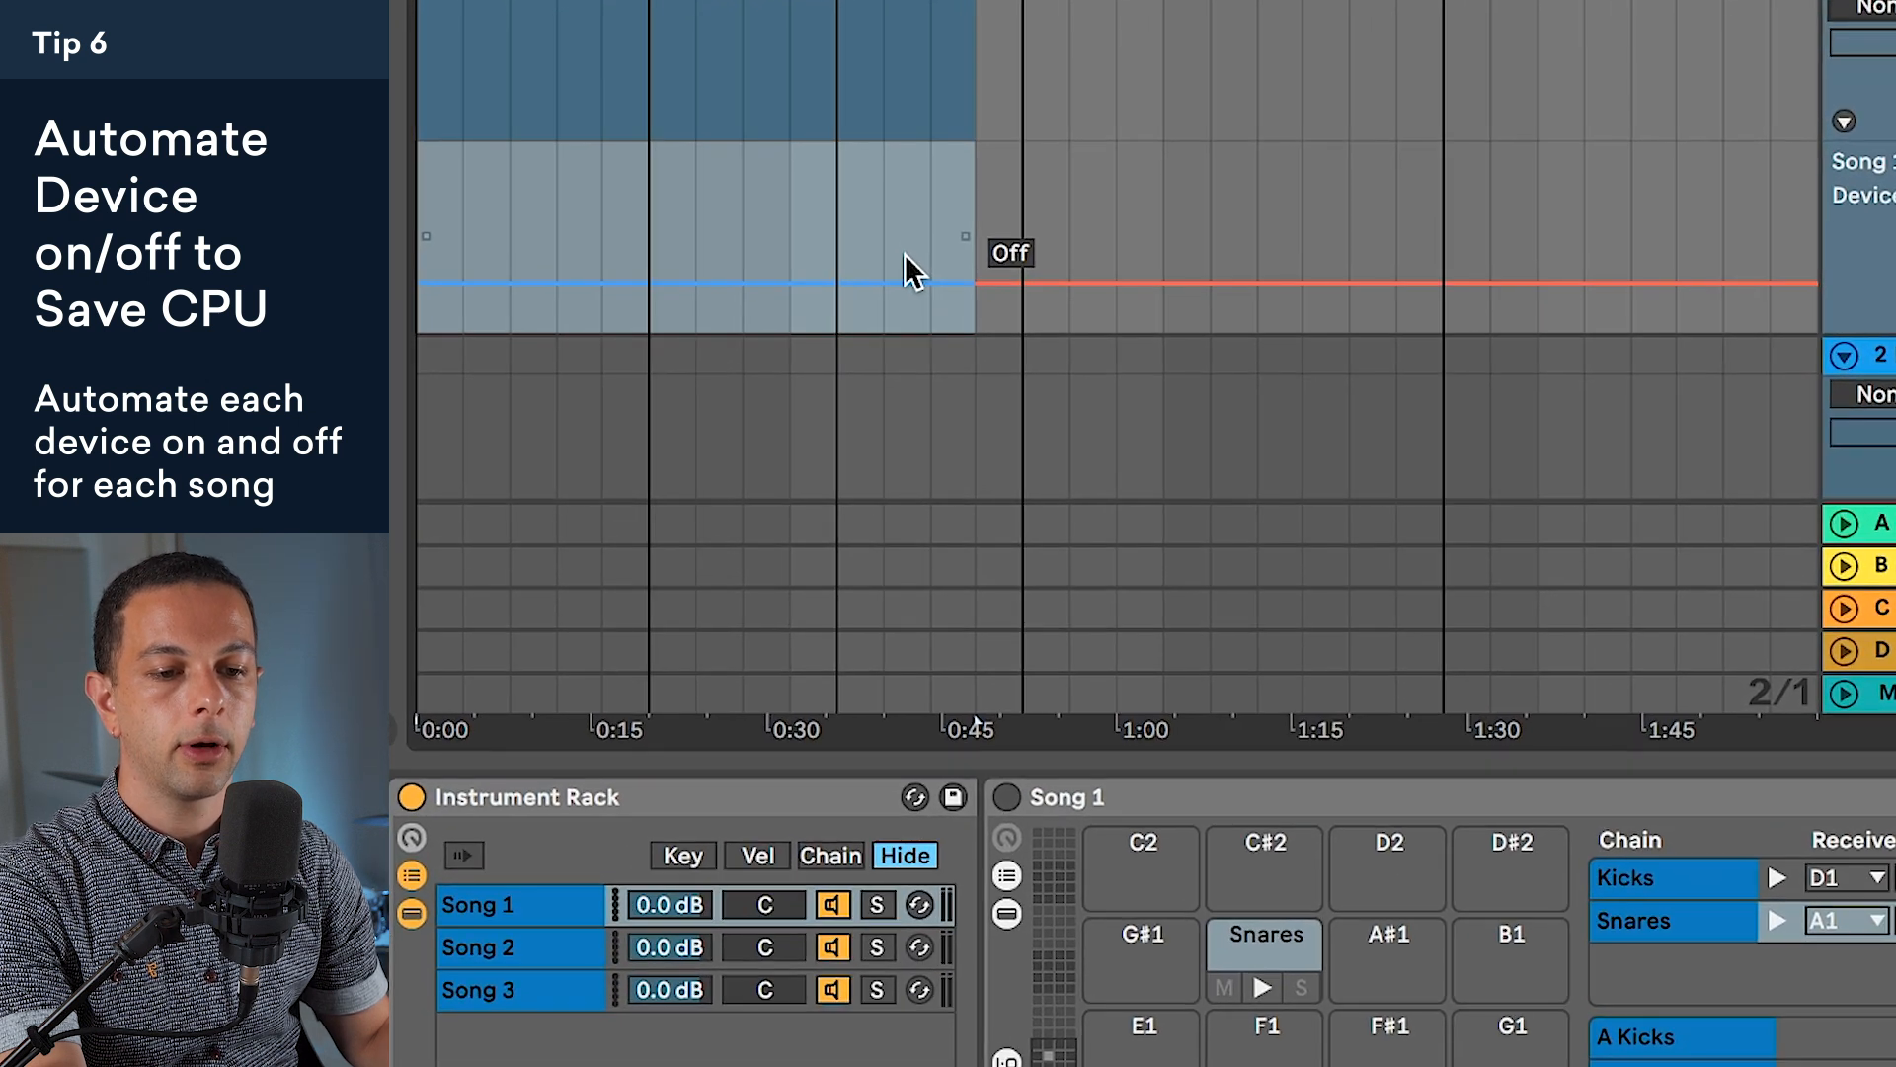
pyautogui.moveTo(904, 255); pyautogui.dragTo(904, 158)
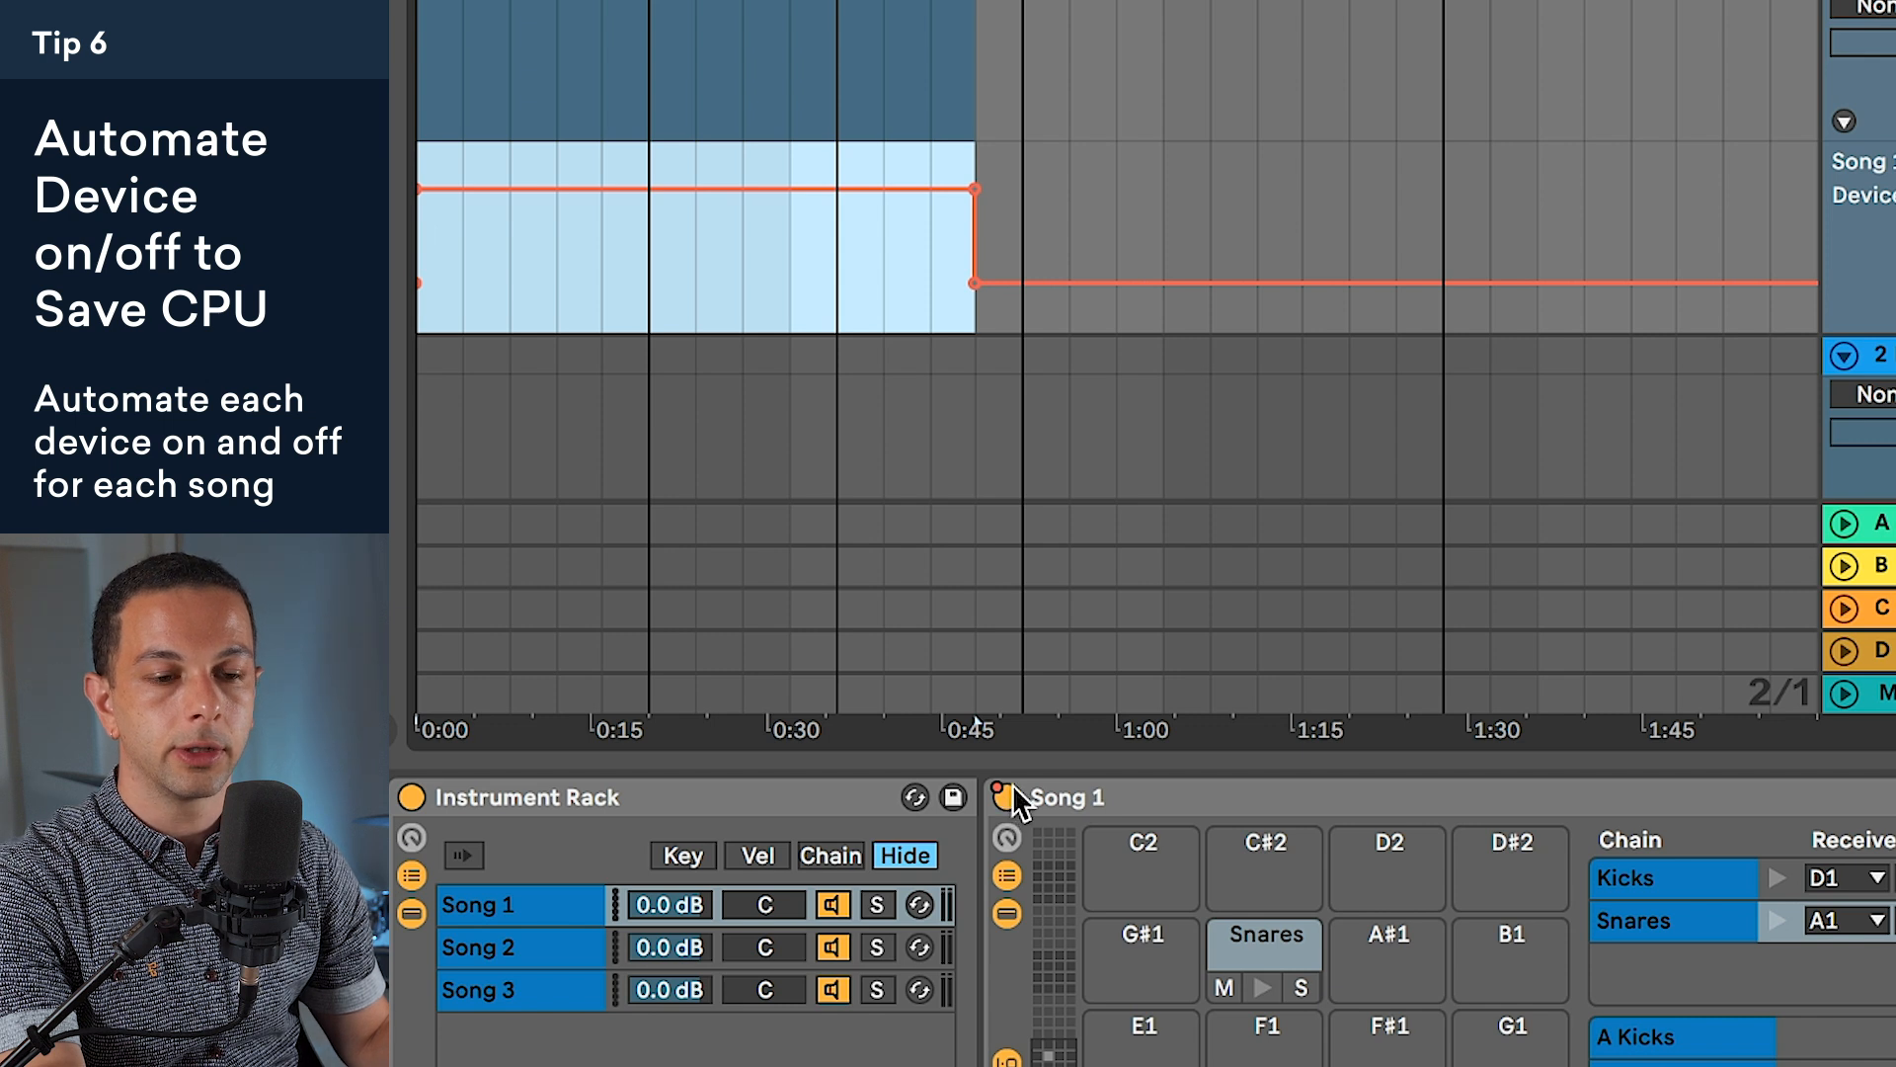
pyautogui.click(880, 285)
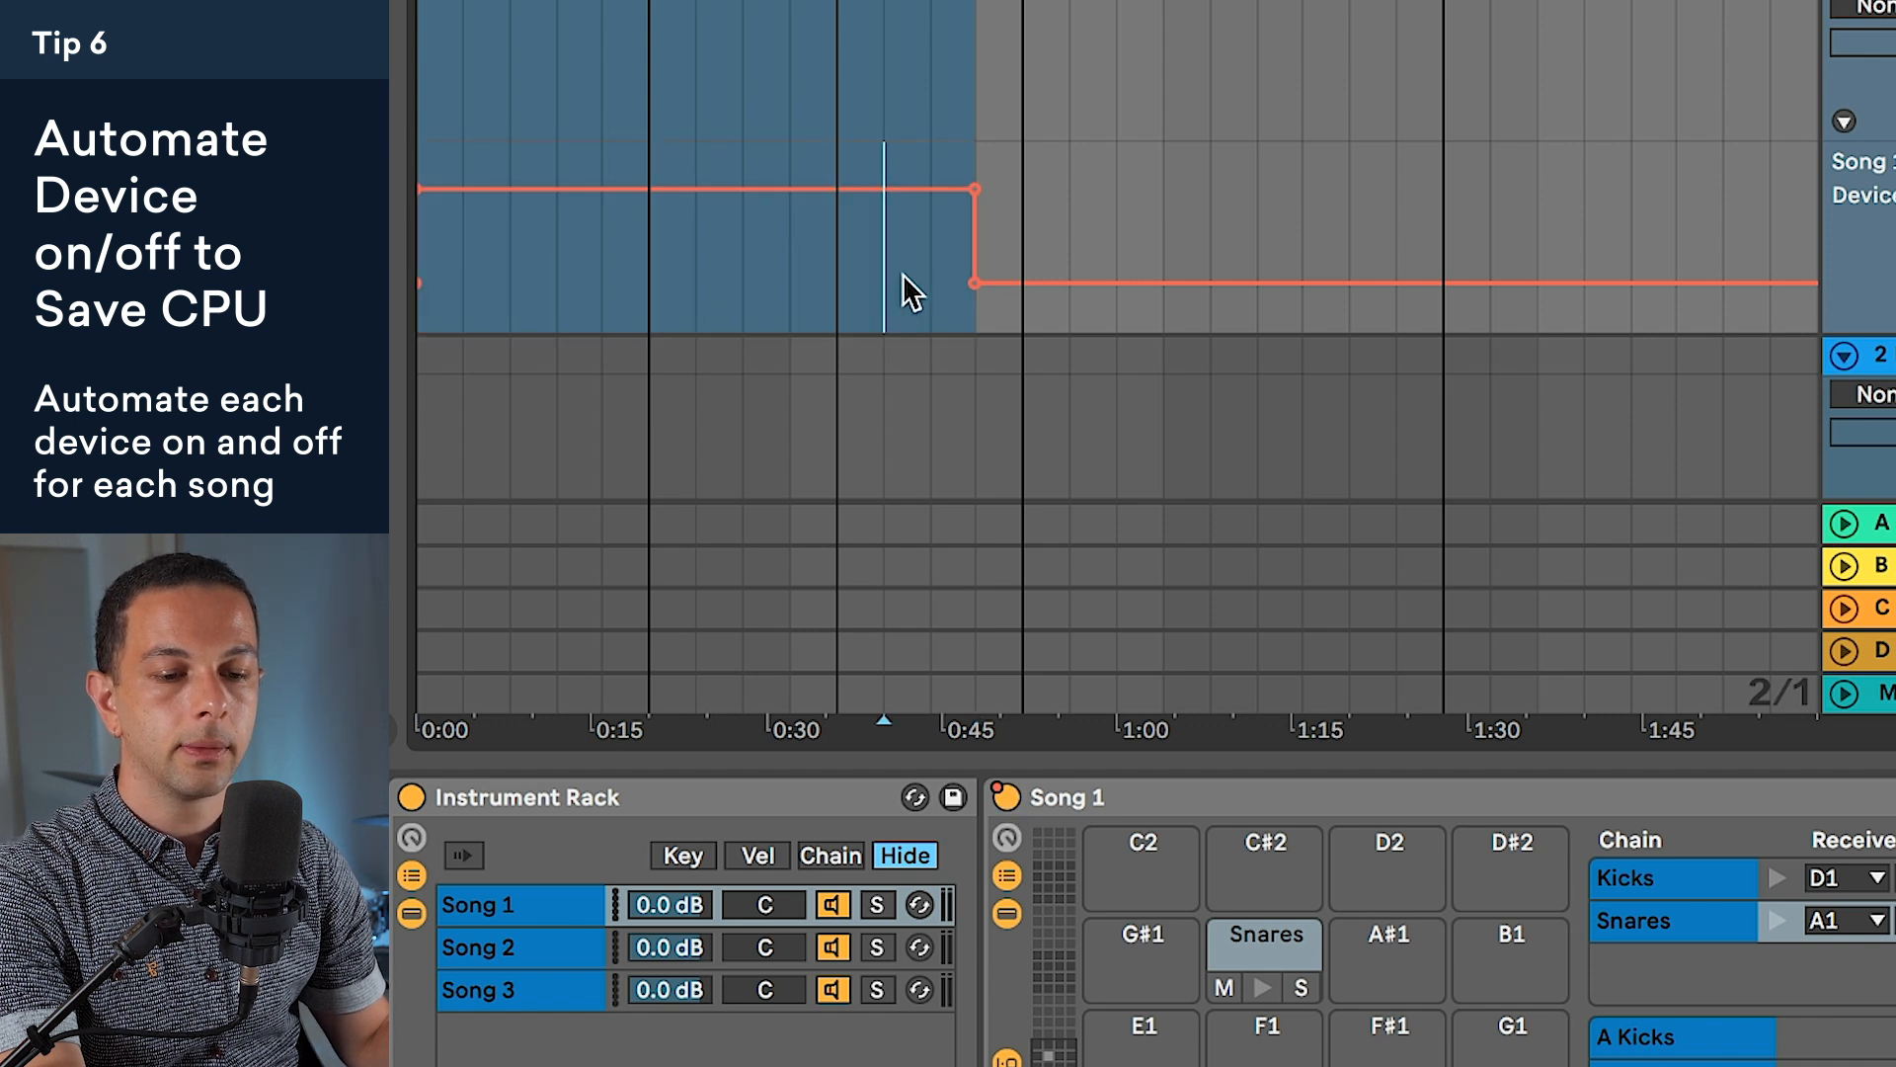
pyautogui.click(755, 259)
pyautogui.click(863, 249)
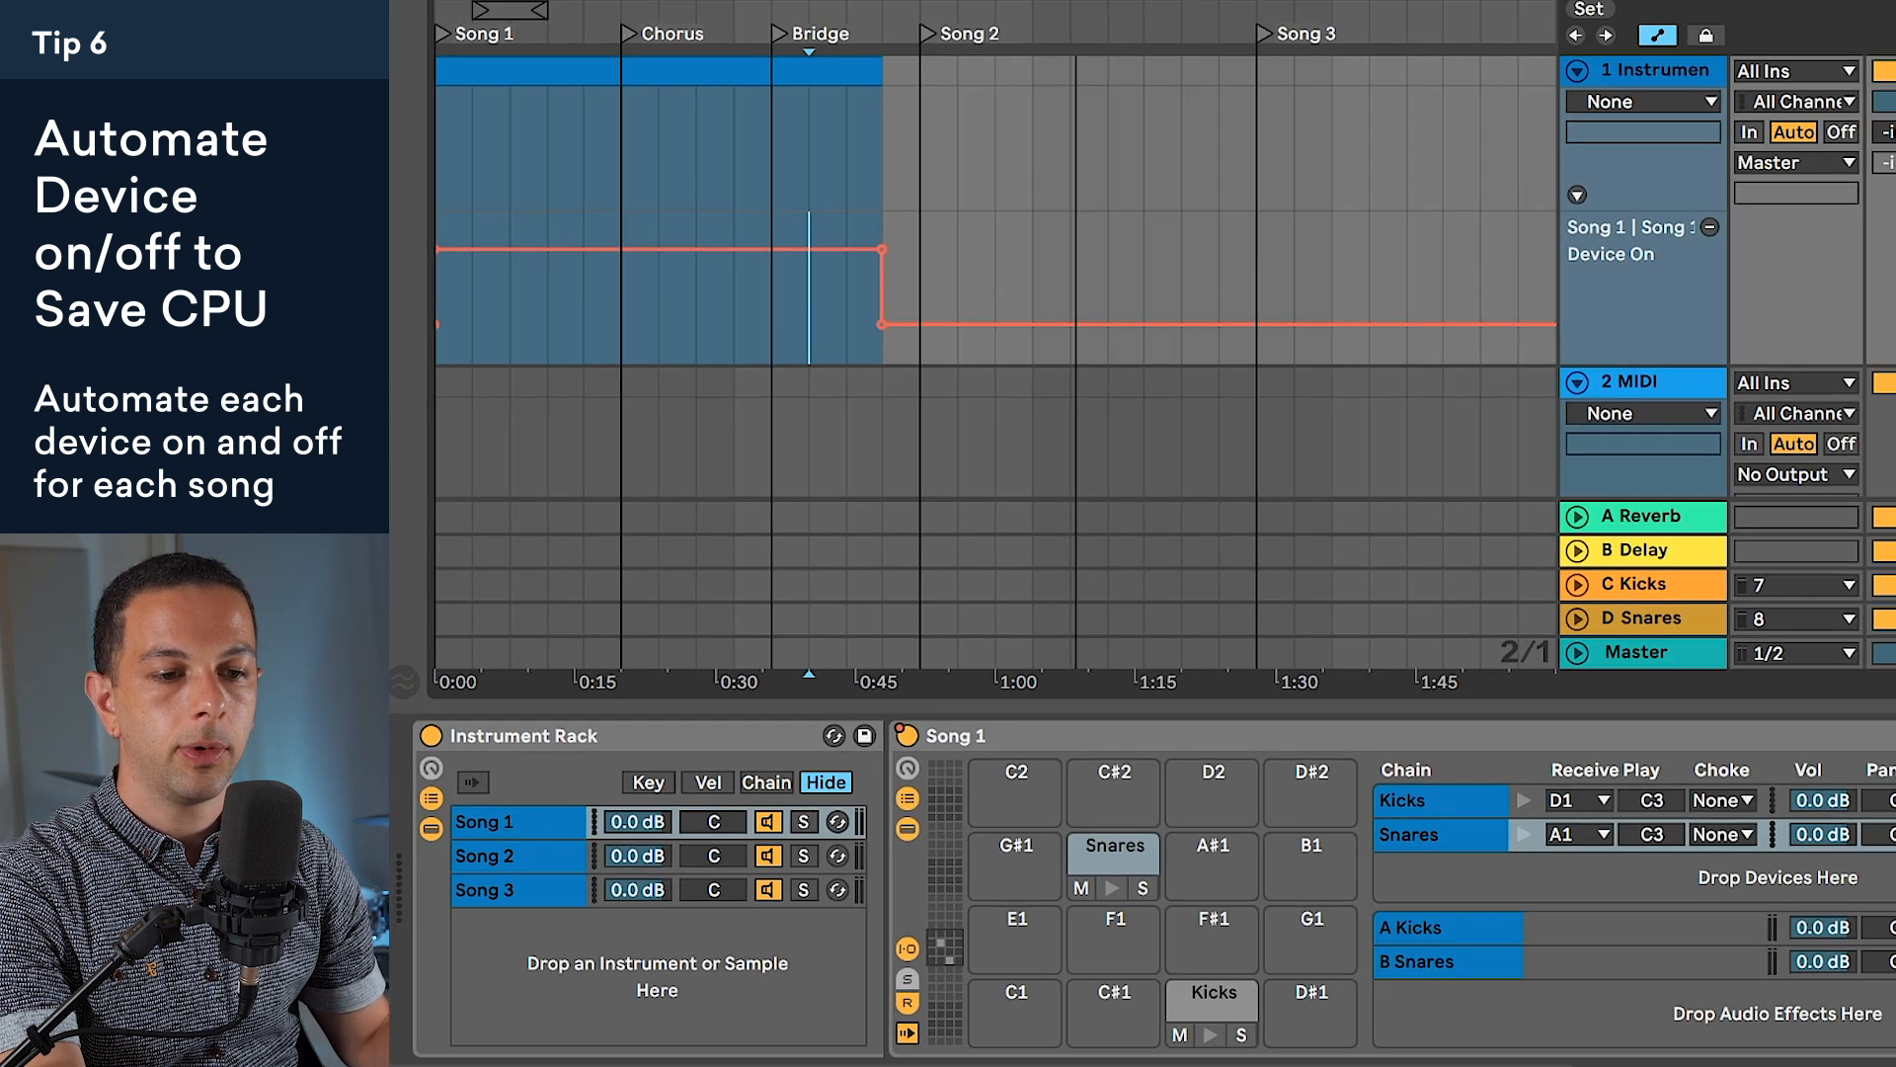
# Step: Select the Song 2 chain and show its drum rack's Device On automation in a new lane
pyautogui.click(538, 857)
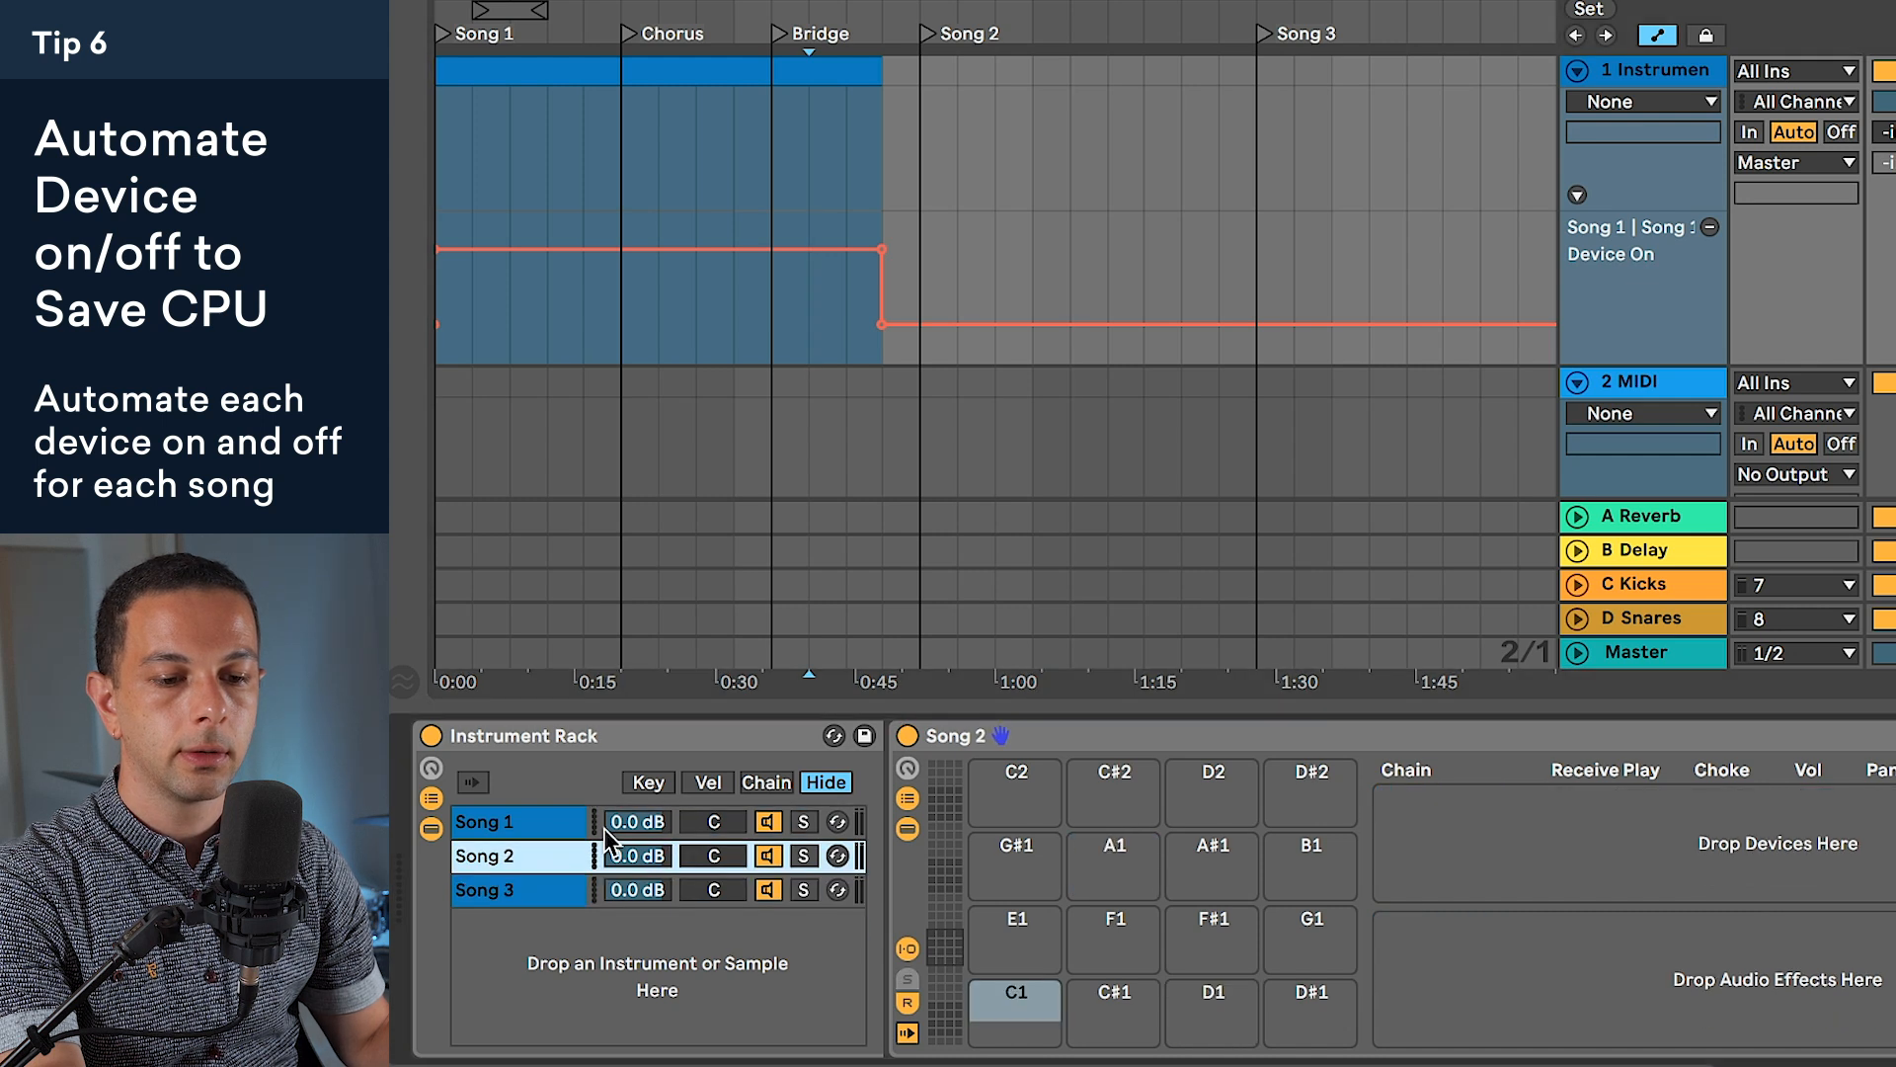
pyautogui.rightClick(907, 737)
pyautogui.click(923, 787)
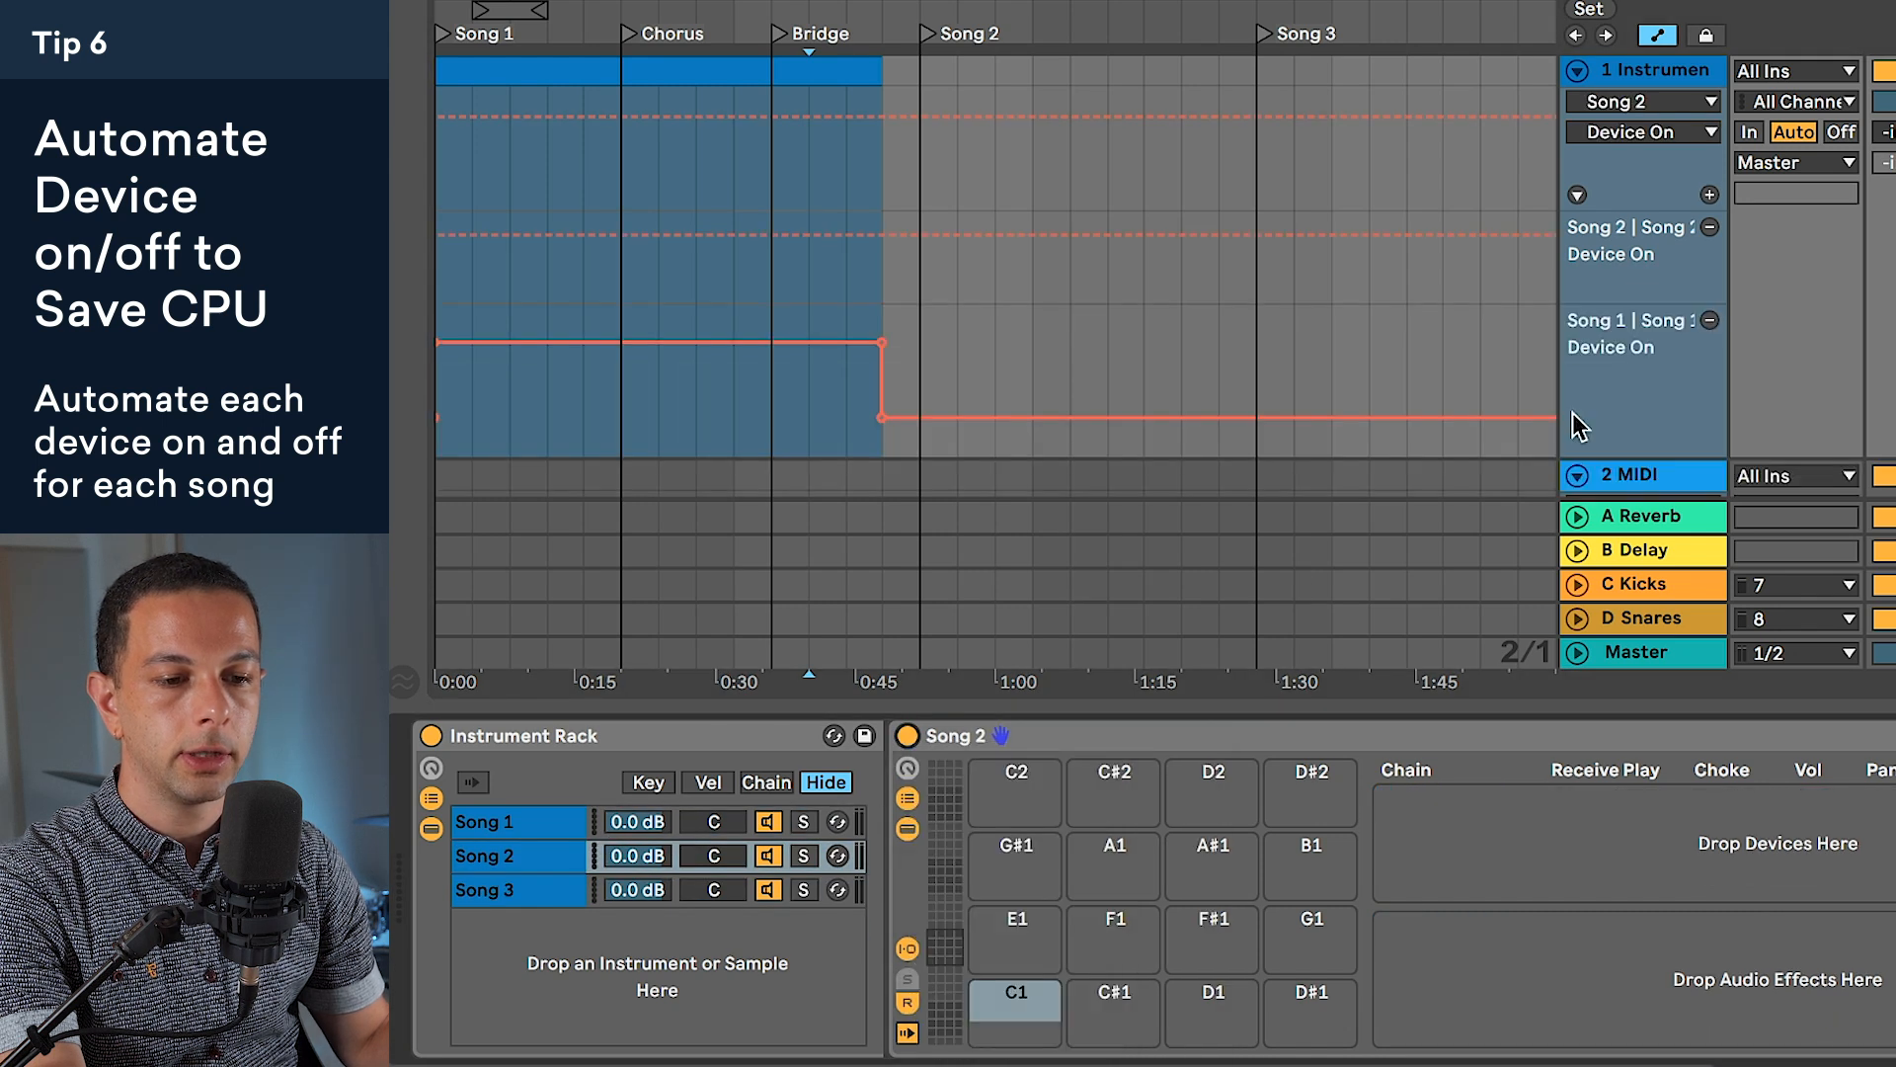
# Step: Enlarge the Song 2 Device On lane and create a 16-bar MIDI clip starting at the Song 2 locator
pyautogui.moveTo(1624, 305); pyautogui.dragTo(1615, 366)
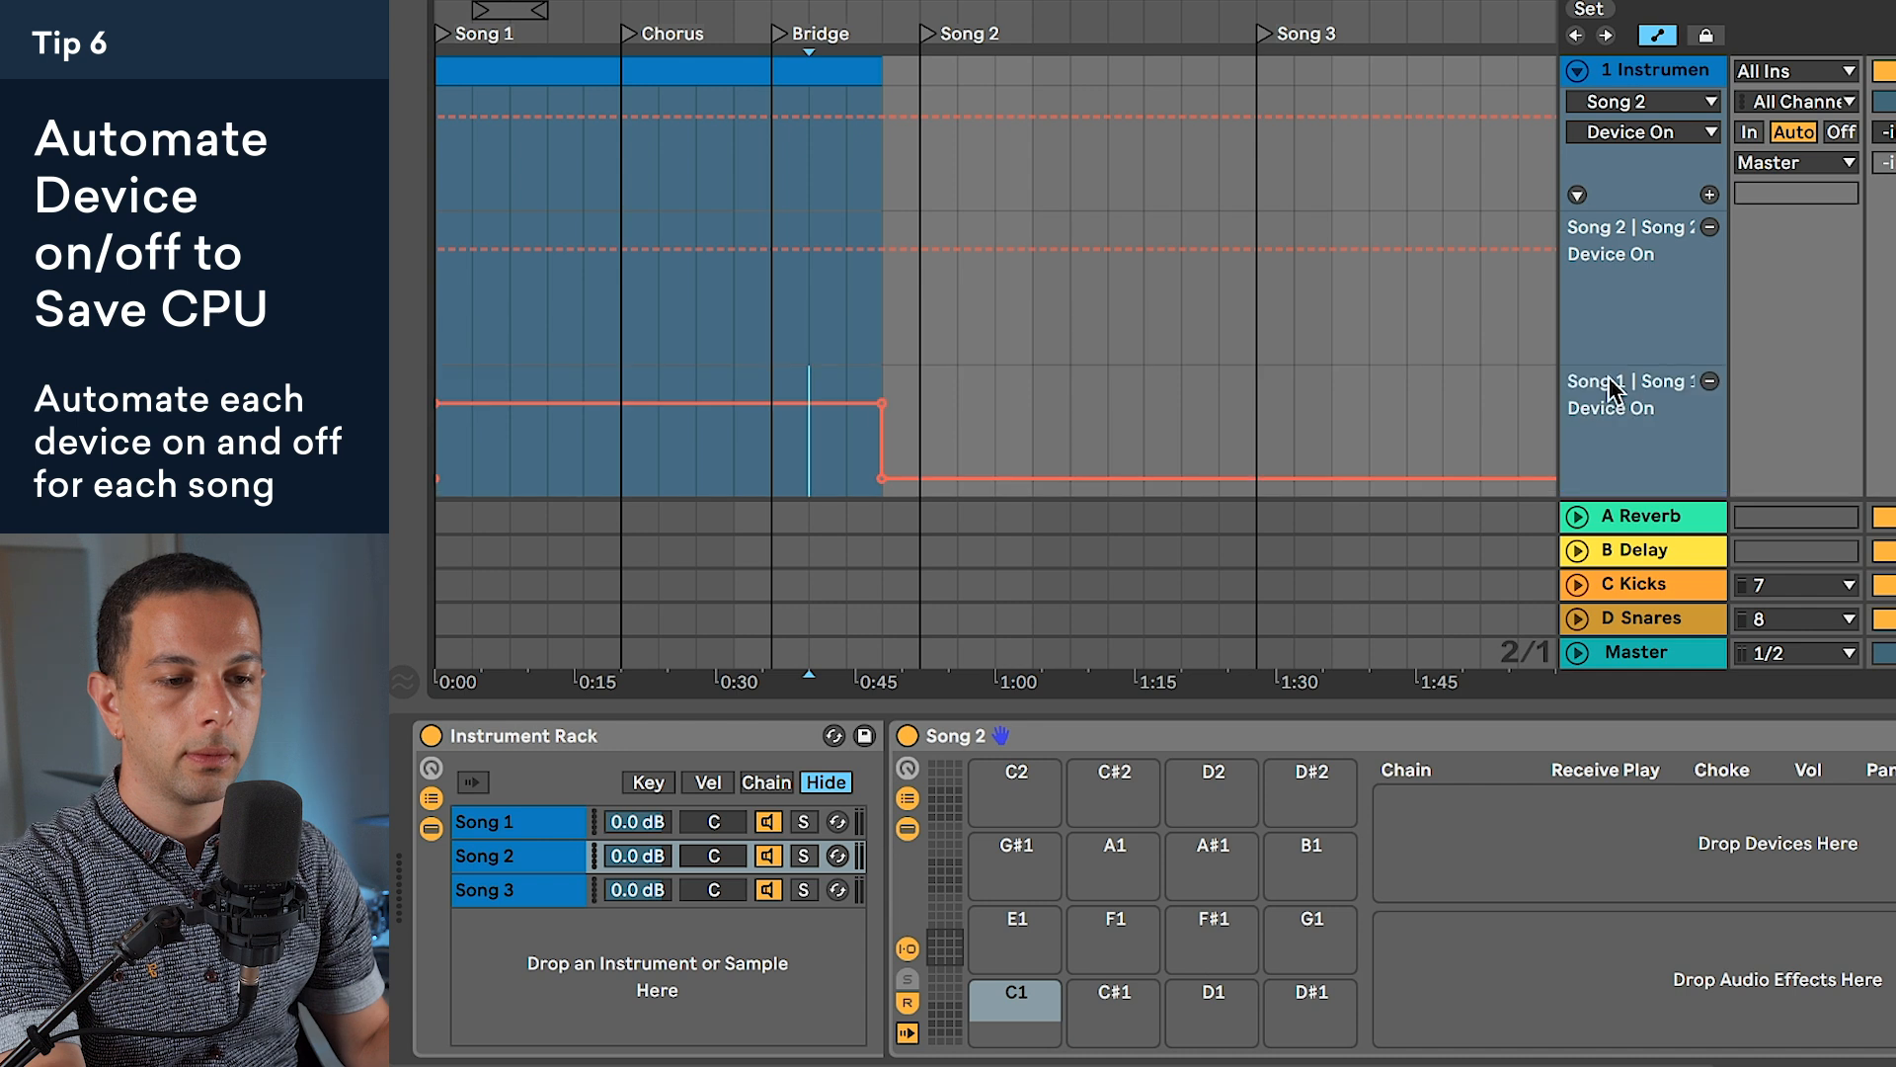
pyautogui.click(944, 158)
pyautogui.moveTo(948, 170); pyautogui.dragTo(1223, 209)
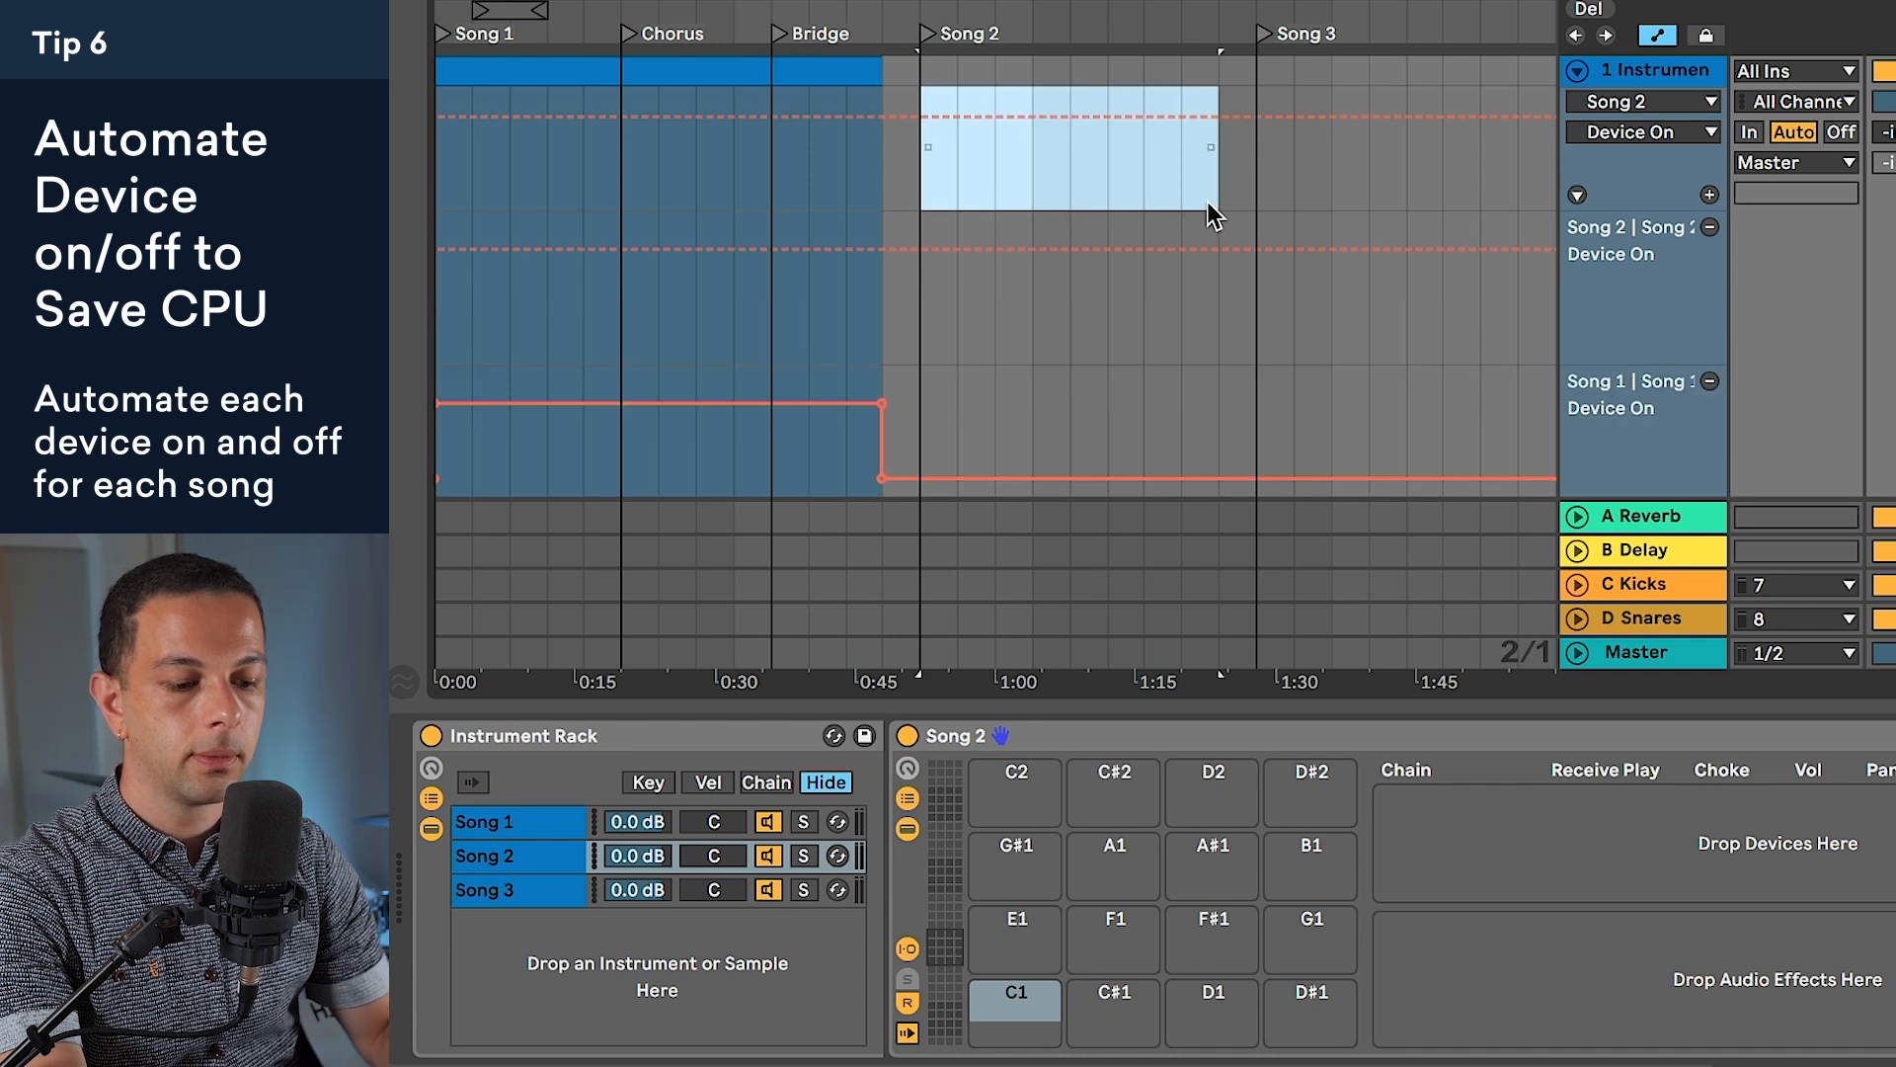
pyautogui.hotkey('ctrl', 'shift', 'm')
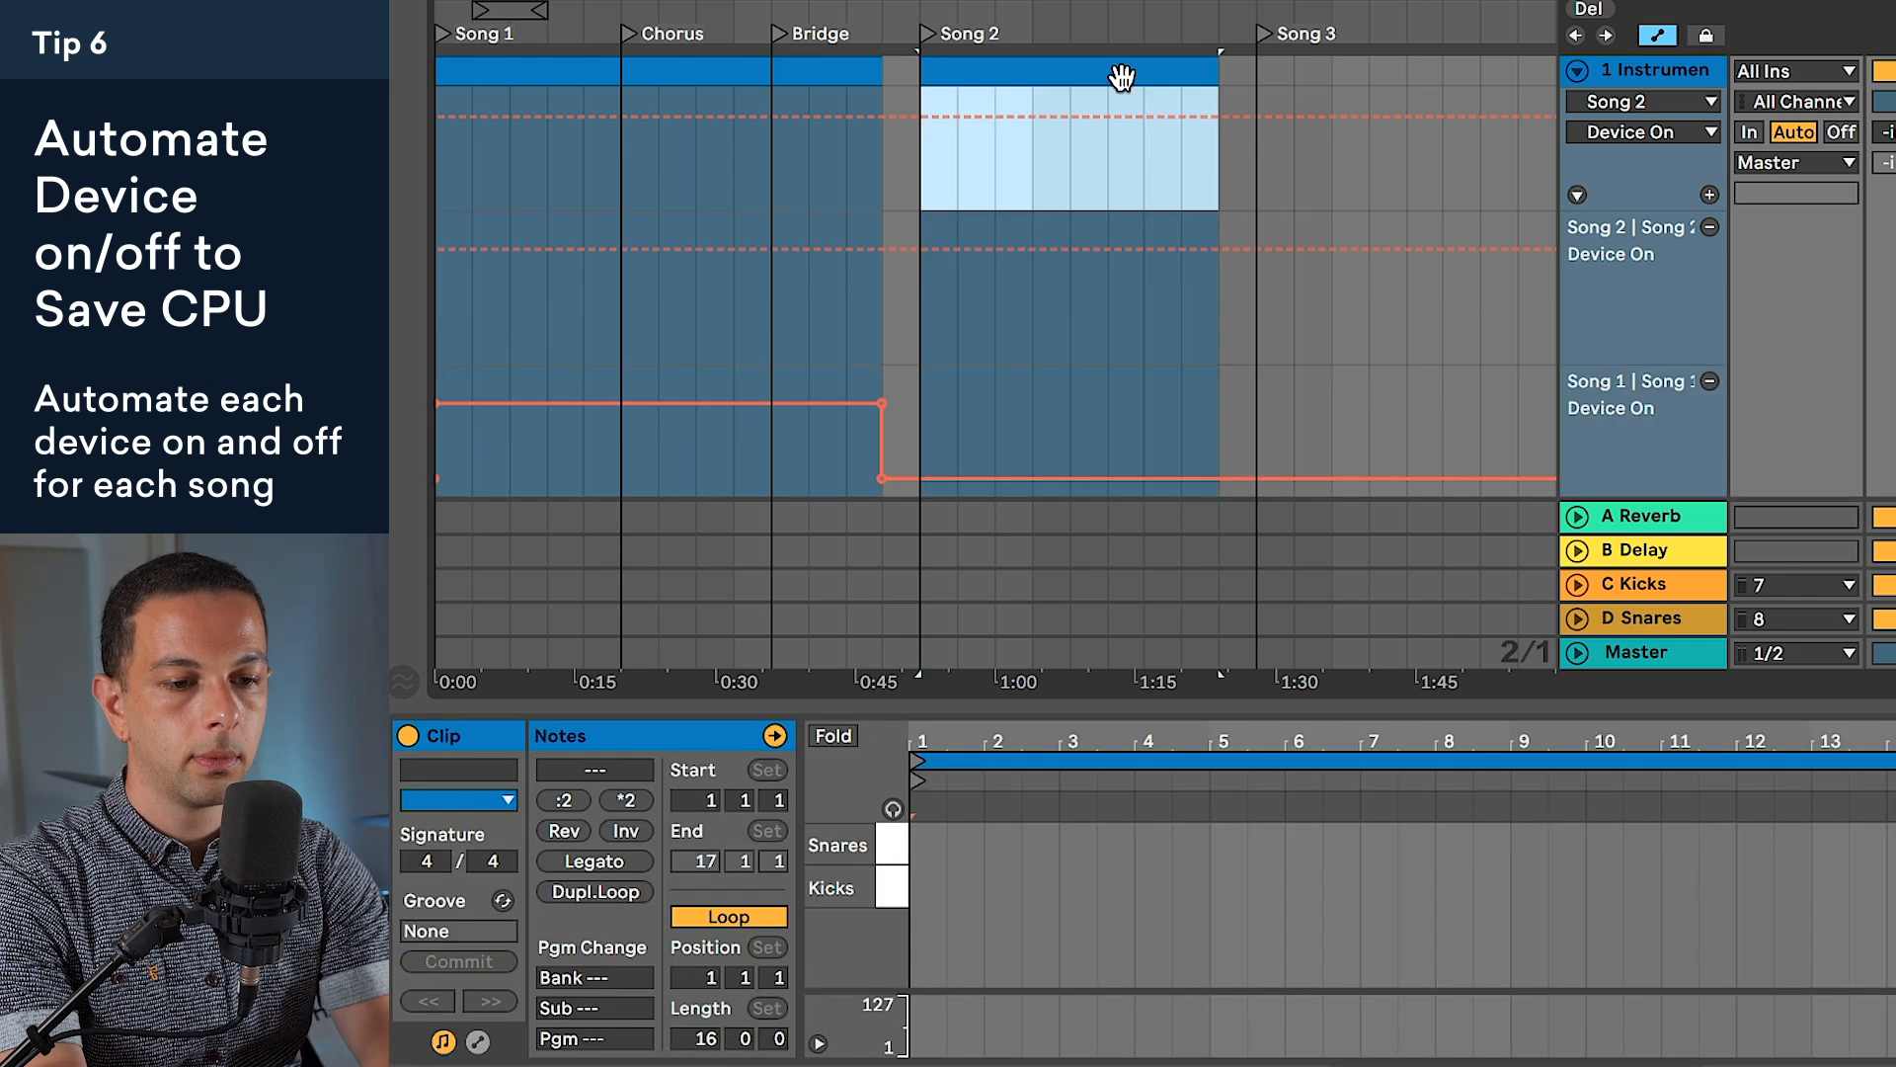
# Step: Switch off the Song 2 drum rack and automate its Device On to On across the Song 2 clip
pyautogui.press('Down')
pyautogui.hotkey('shift', 'Tab')
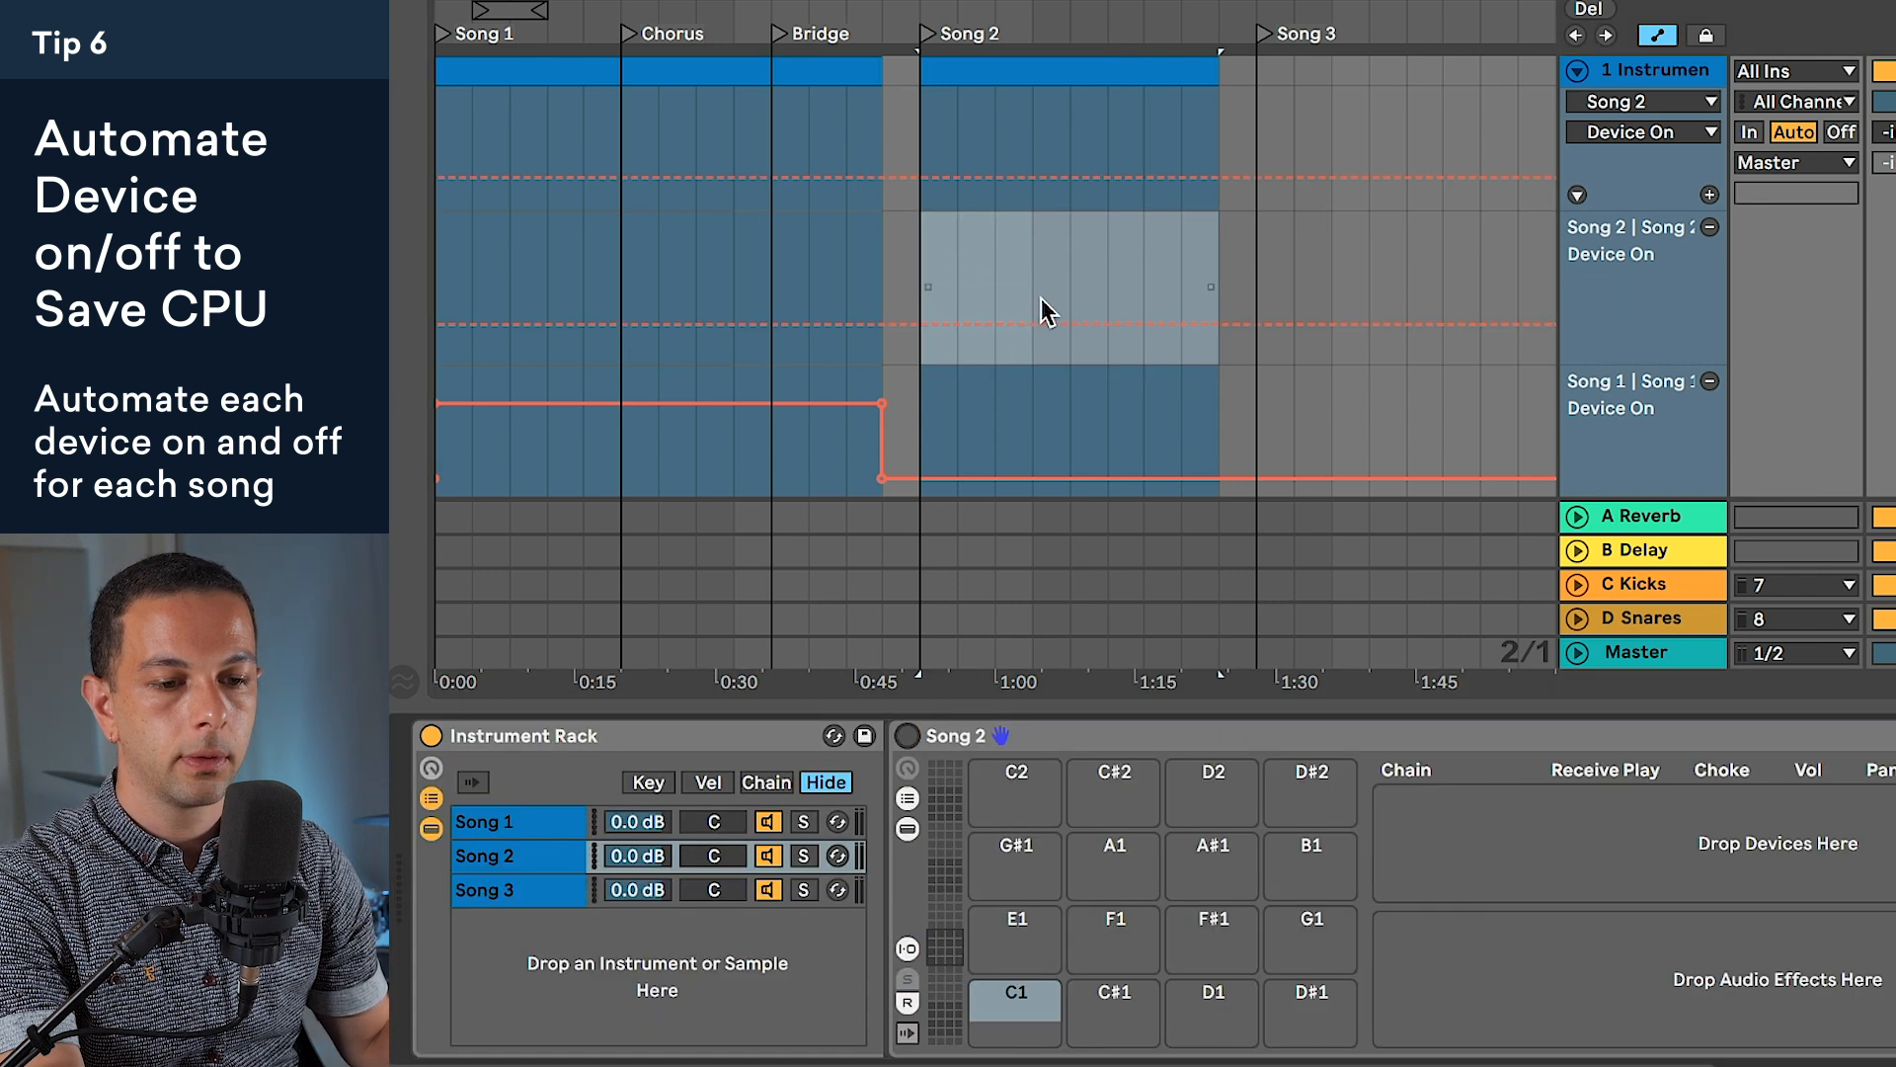
pyautogui.moveTo(1045, 309); pyautogui.dragTo(1047, 247)
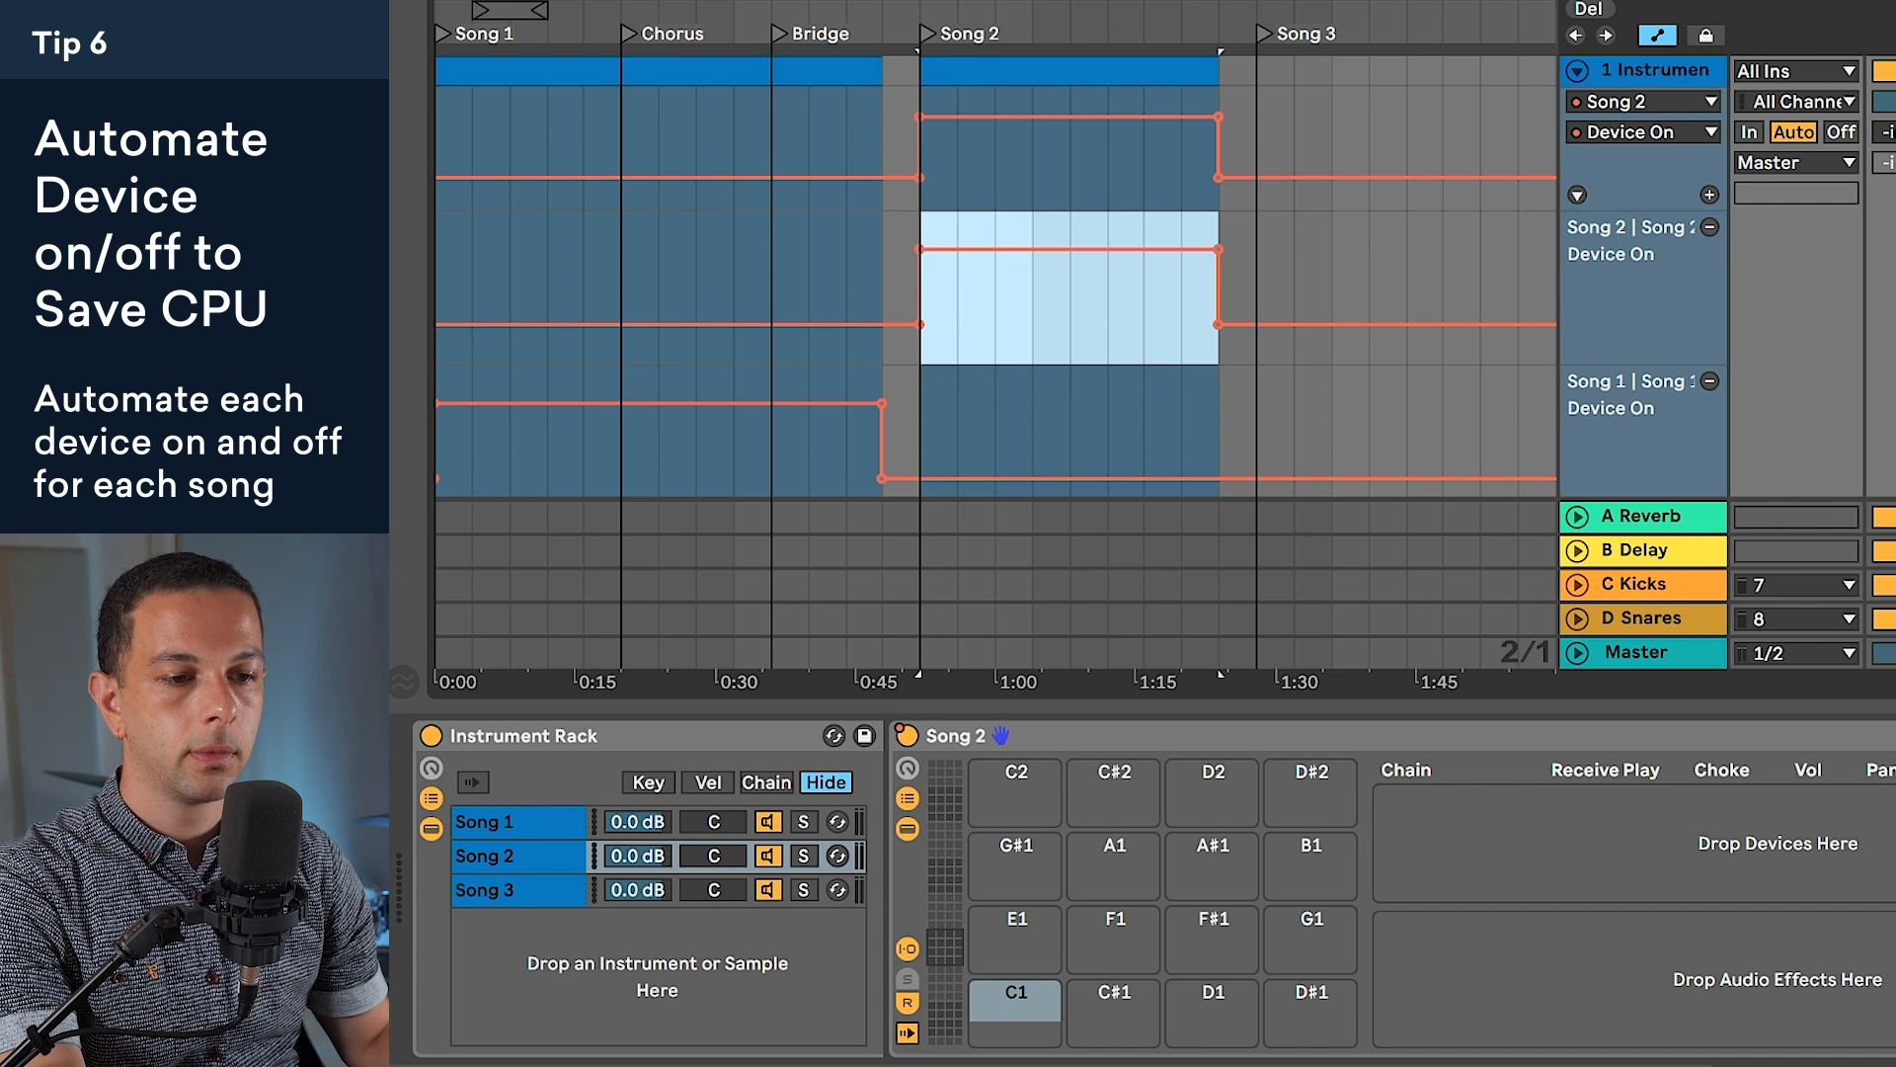
# Step: Create a 26-bar MIDI clip on the instrument track starting at the Song 3 locator
pyautogui.moveTo(1440, 118); pyautogui.dragTo(1743, 116)
pyautogui.press('-')
pyautogui.moveTo(1000, 139); pyautogui.dragTo(1326, 138)
pyautogui.press('super+shift+m')
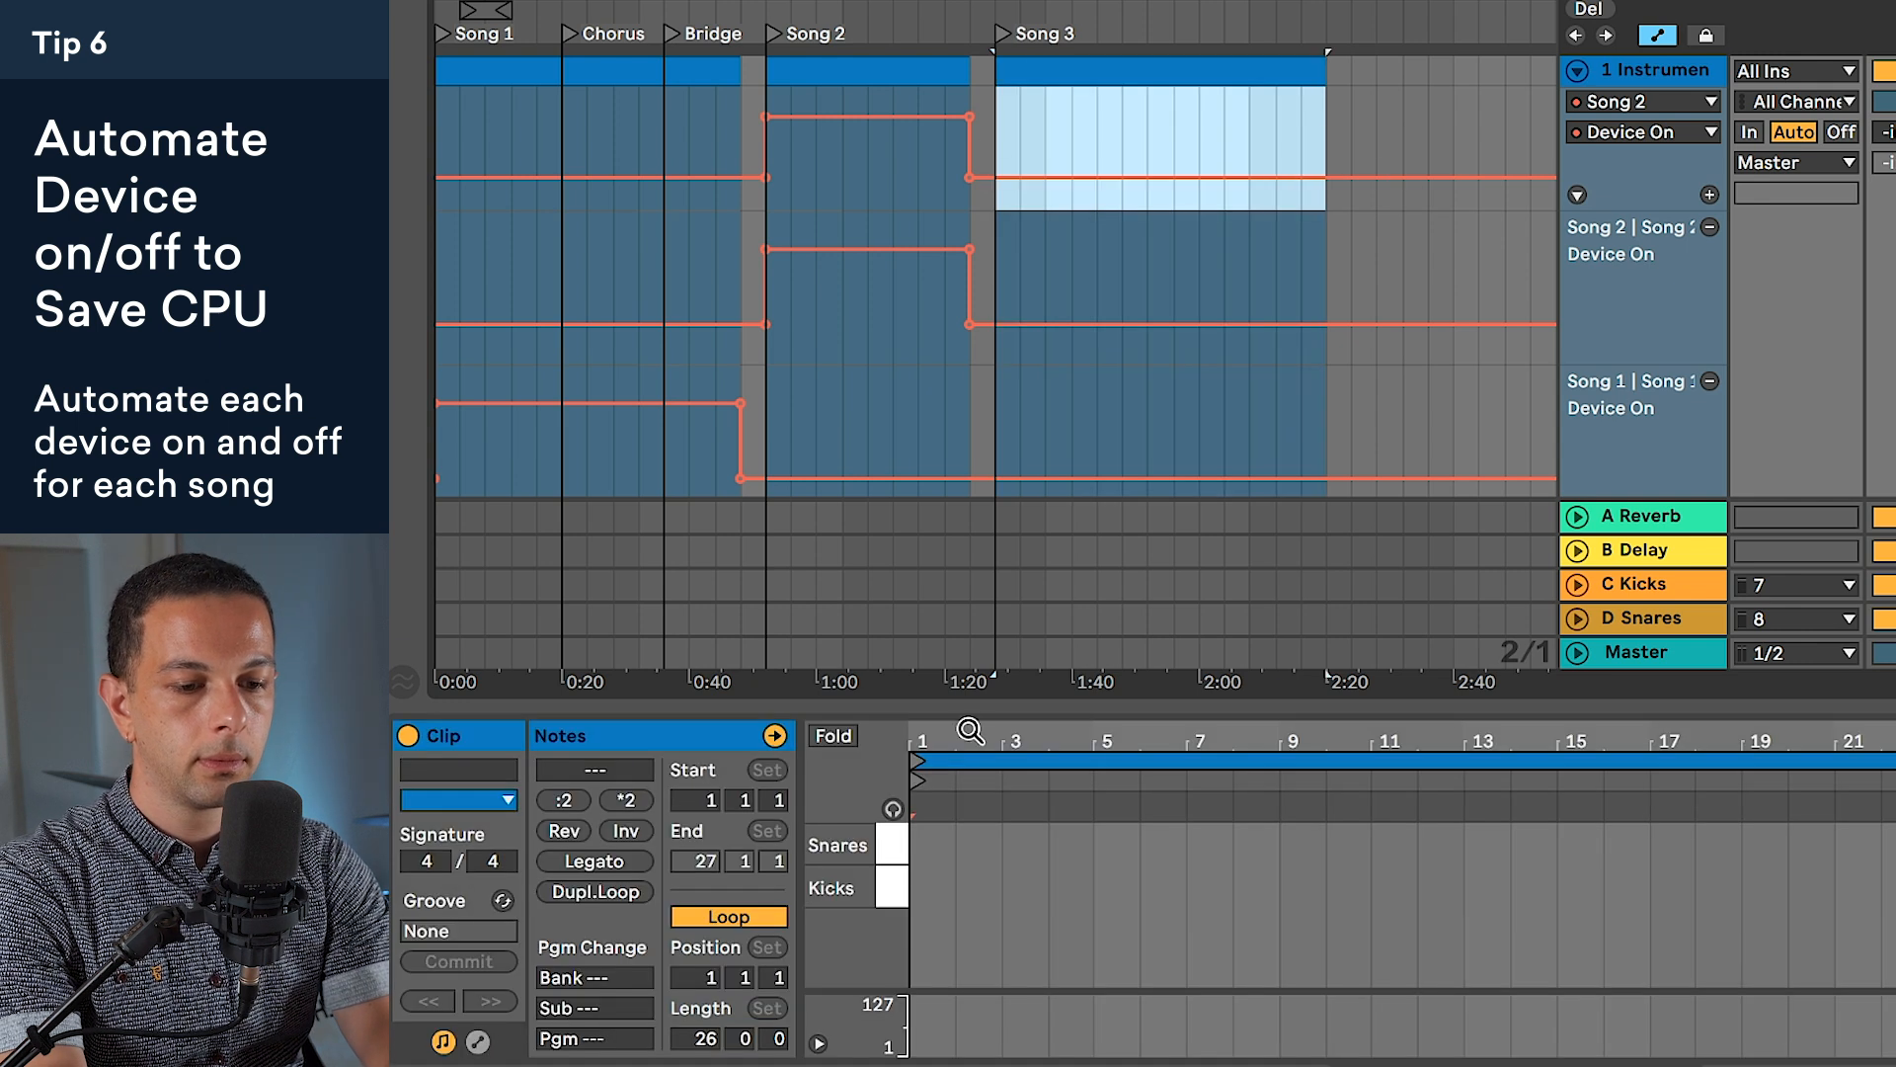
# Step: Select the Song 3 chain and show its drum rack's Device On automation in a new lane
pyautogui.hotkey('shift', 'Tab')
pyautogui.click(543, 890)
pyautogui.rightClick(907, 736)
pyautogui.click(1027, 785)
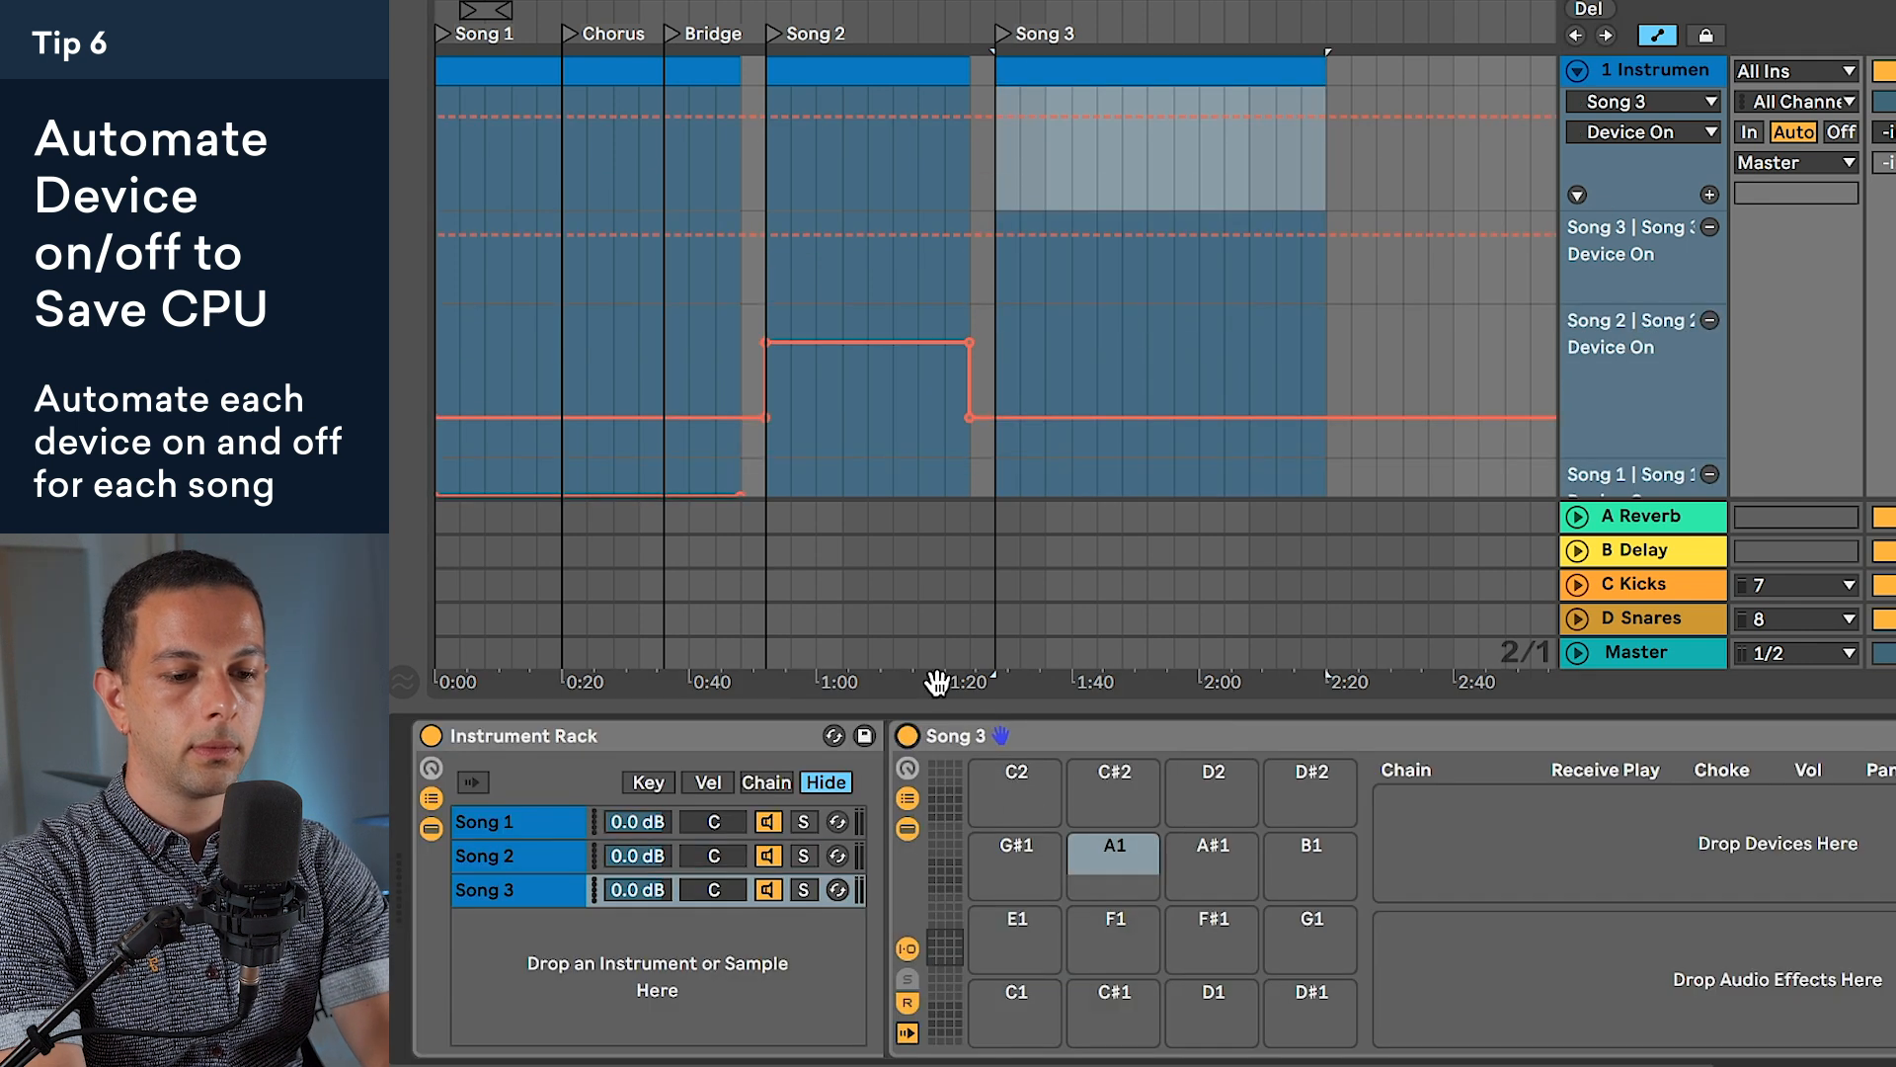
# Step: Automate the Song 3 drum rack's Device On to On only across the Song 3 clip and set the main lane's automation to None
pyautogui.click(907, 736)
pyautogui.click(1173, 65)
pyautogui.press('Down')
pyautogui.moveTo(1151, 267); pyautogui.dragTo(1158, 229)
pyautogui.click(1650, 102)
pyautogui.click(1620, 11)
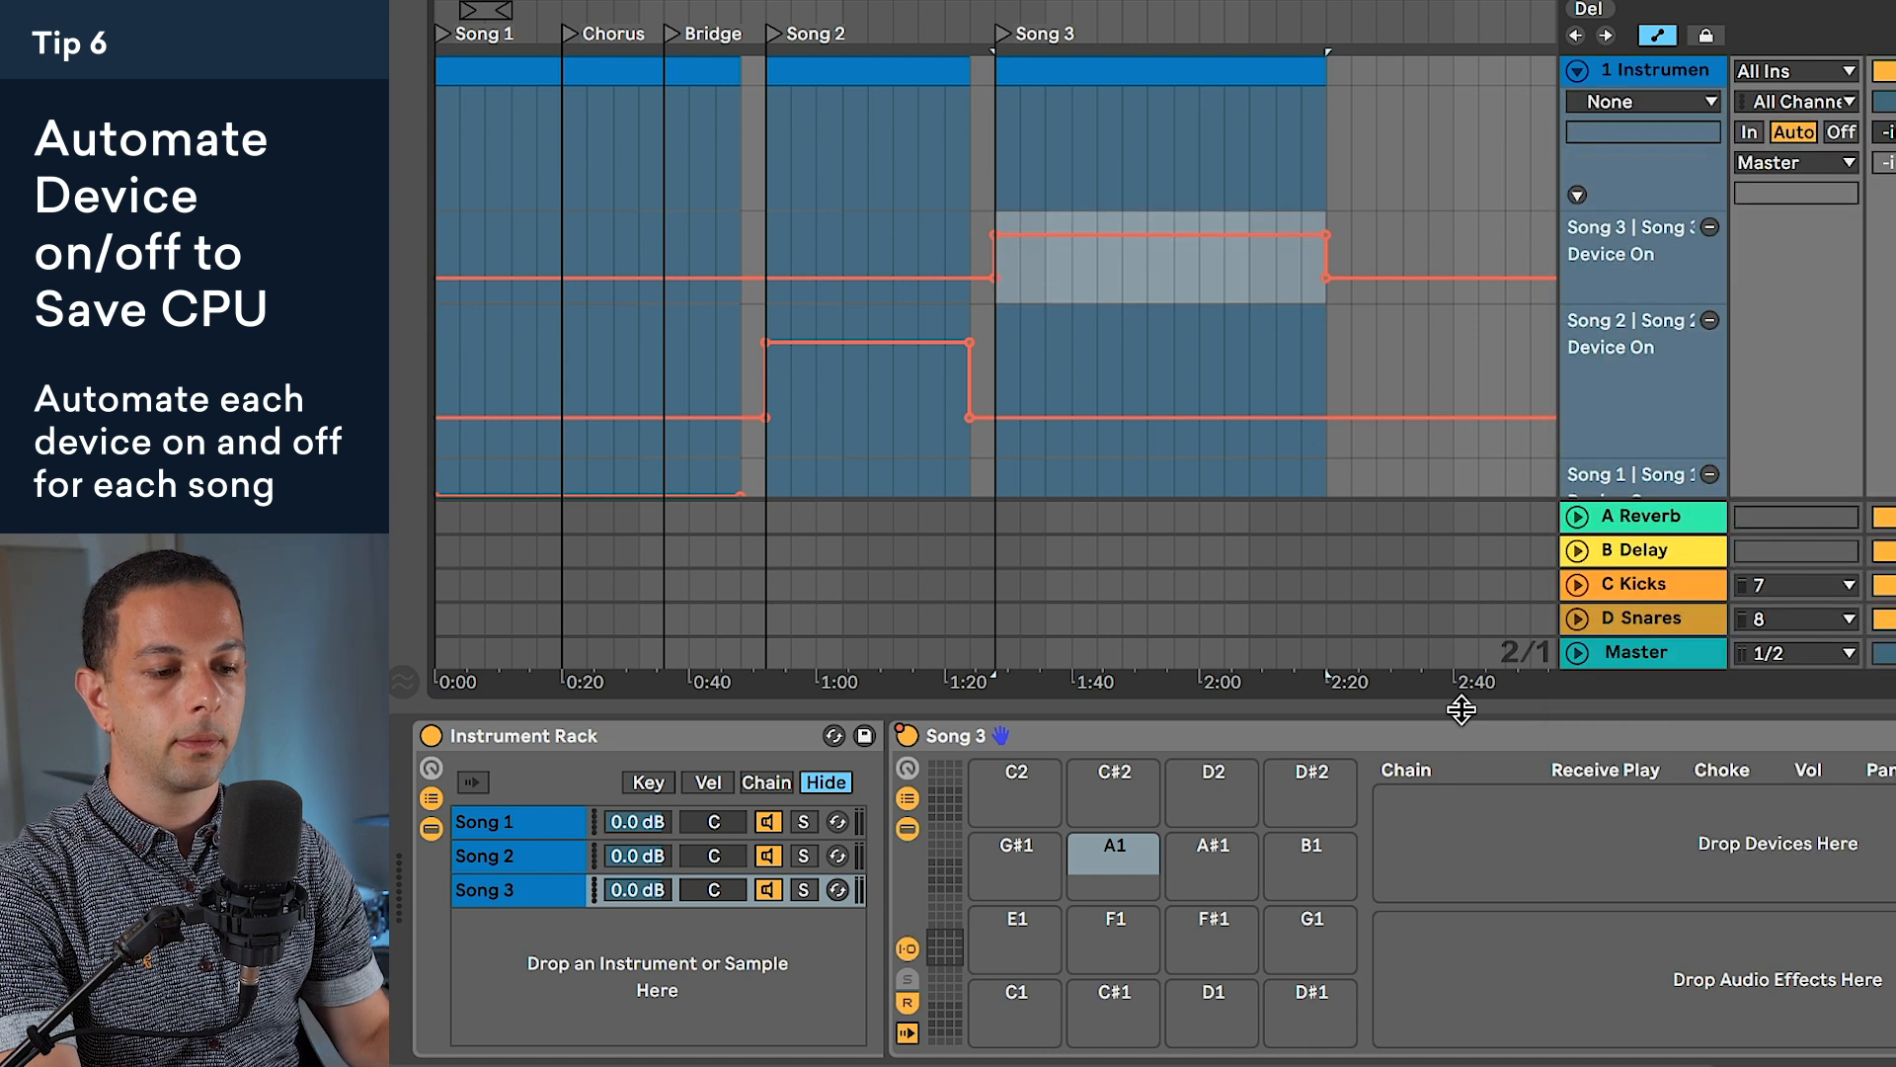
# Step: Hide the device view and review the Device On automation of all three songs' drum racks
pyautogui.moveTo(1462, 710); pyautogui.dragTo(1407, 975)
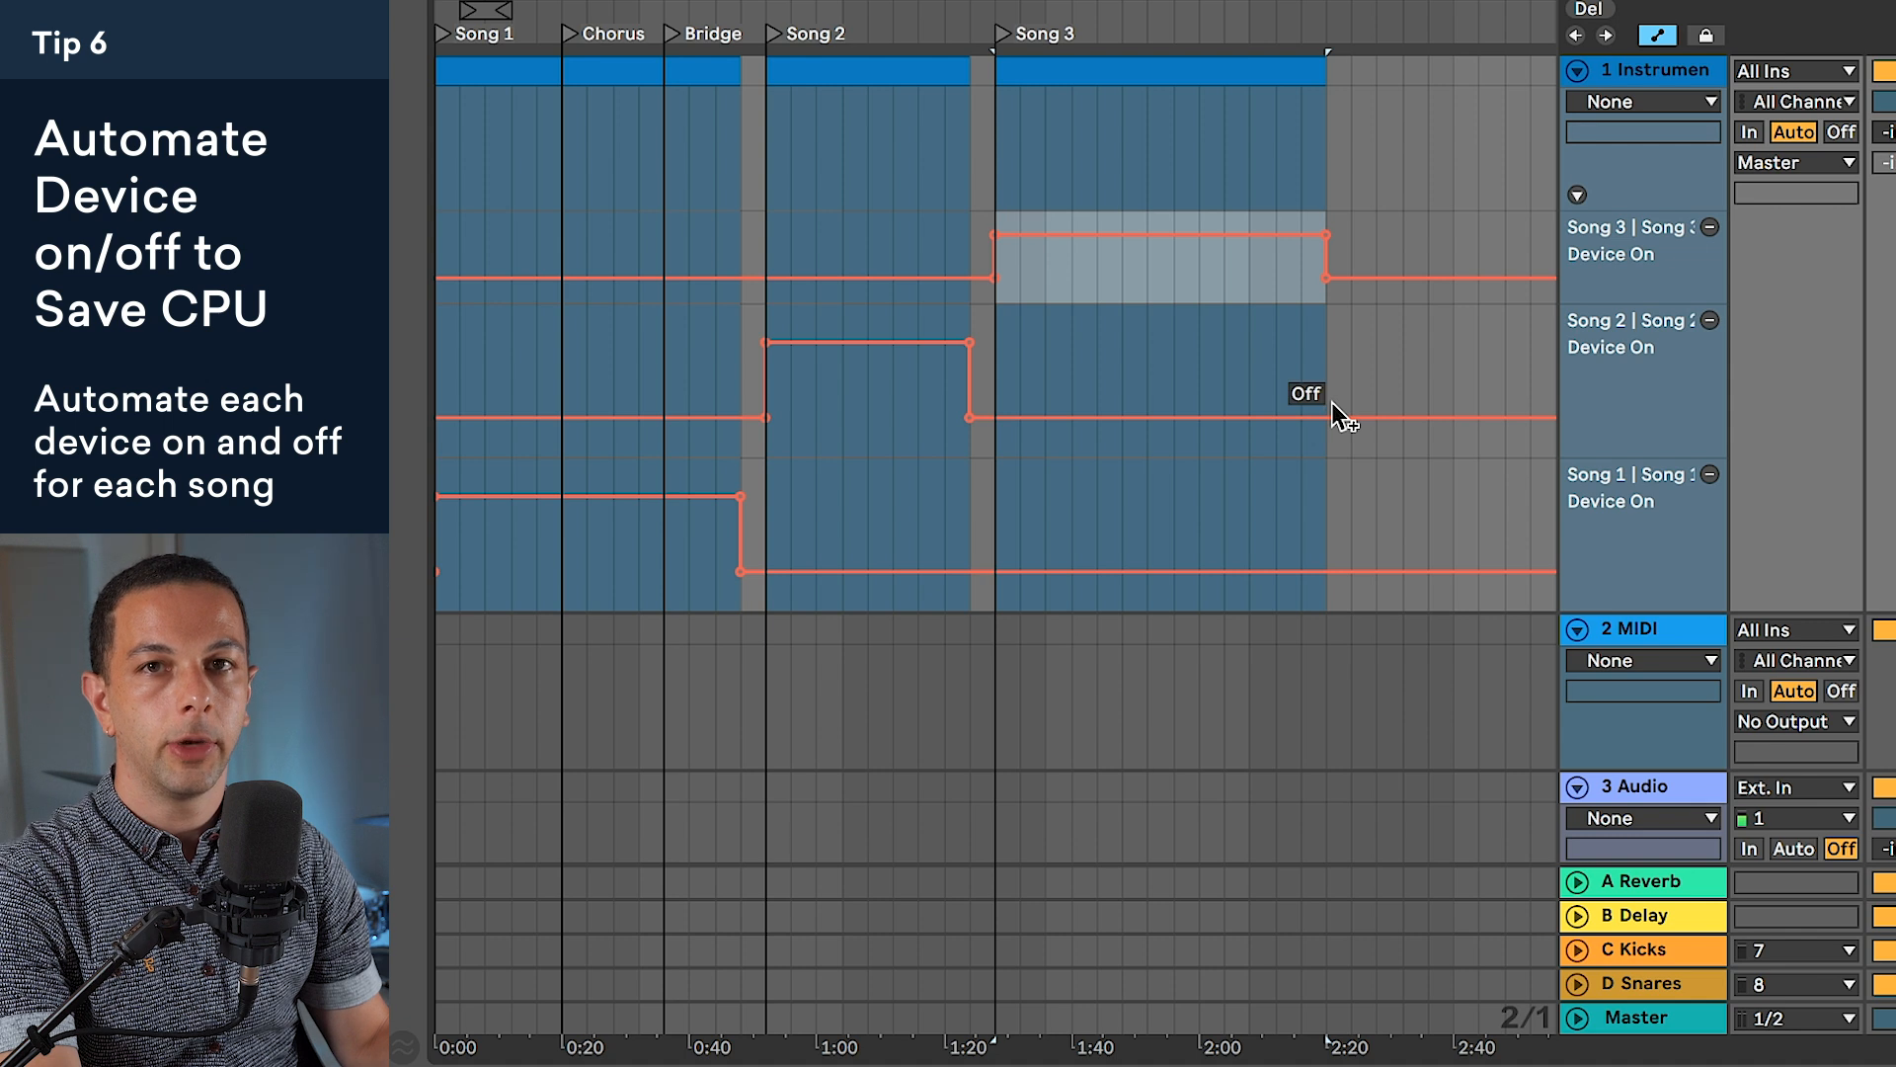
pyautogui.click(1143, 288)
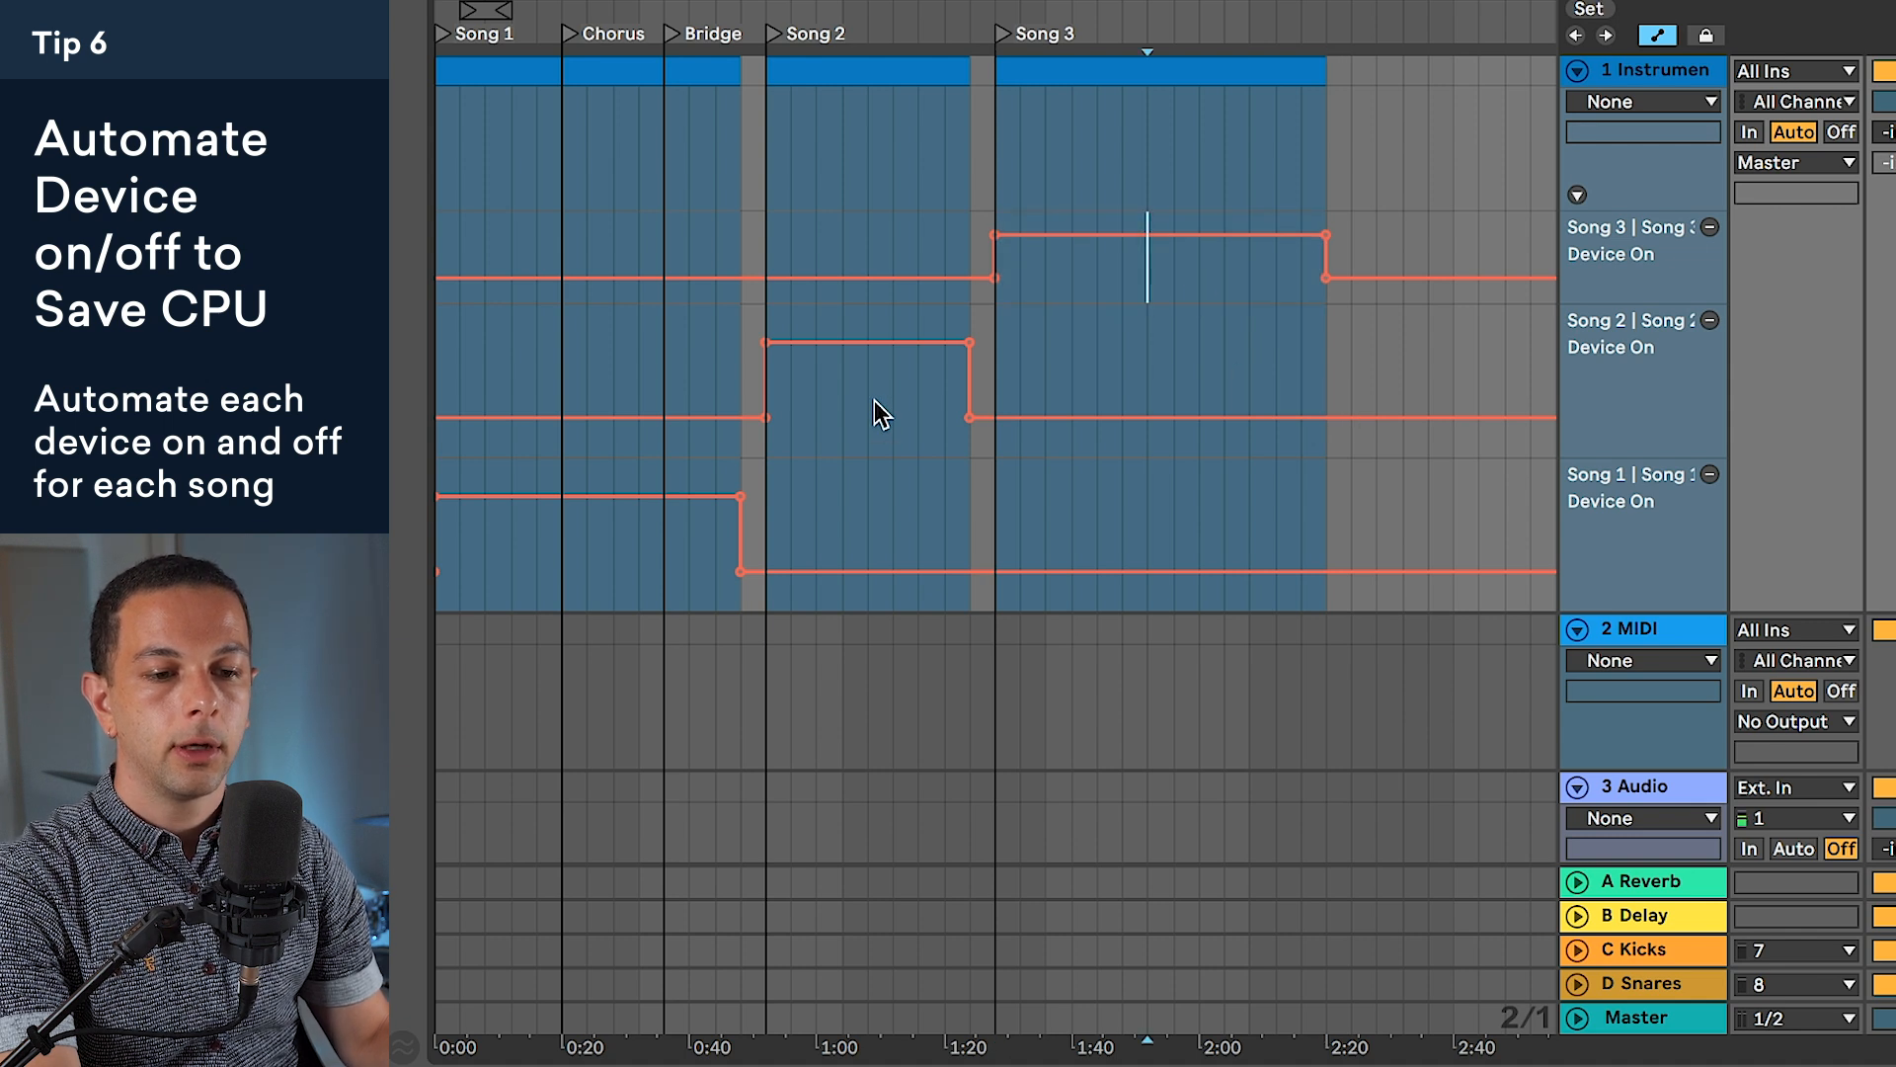
pyautogui.click(613, 530)
pyautogui.click(894, 434)
pyautogui.click(1175, 314)
pyautogui.click(1224, 280)
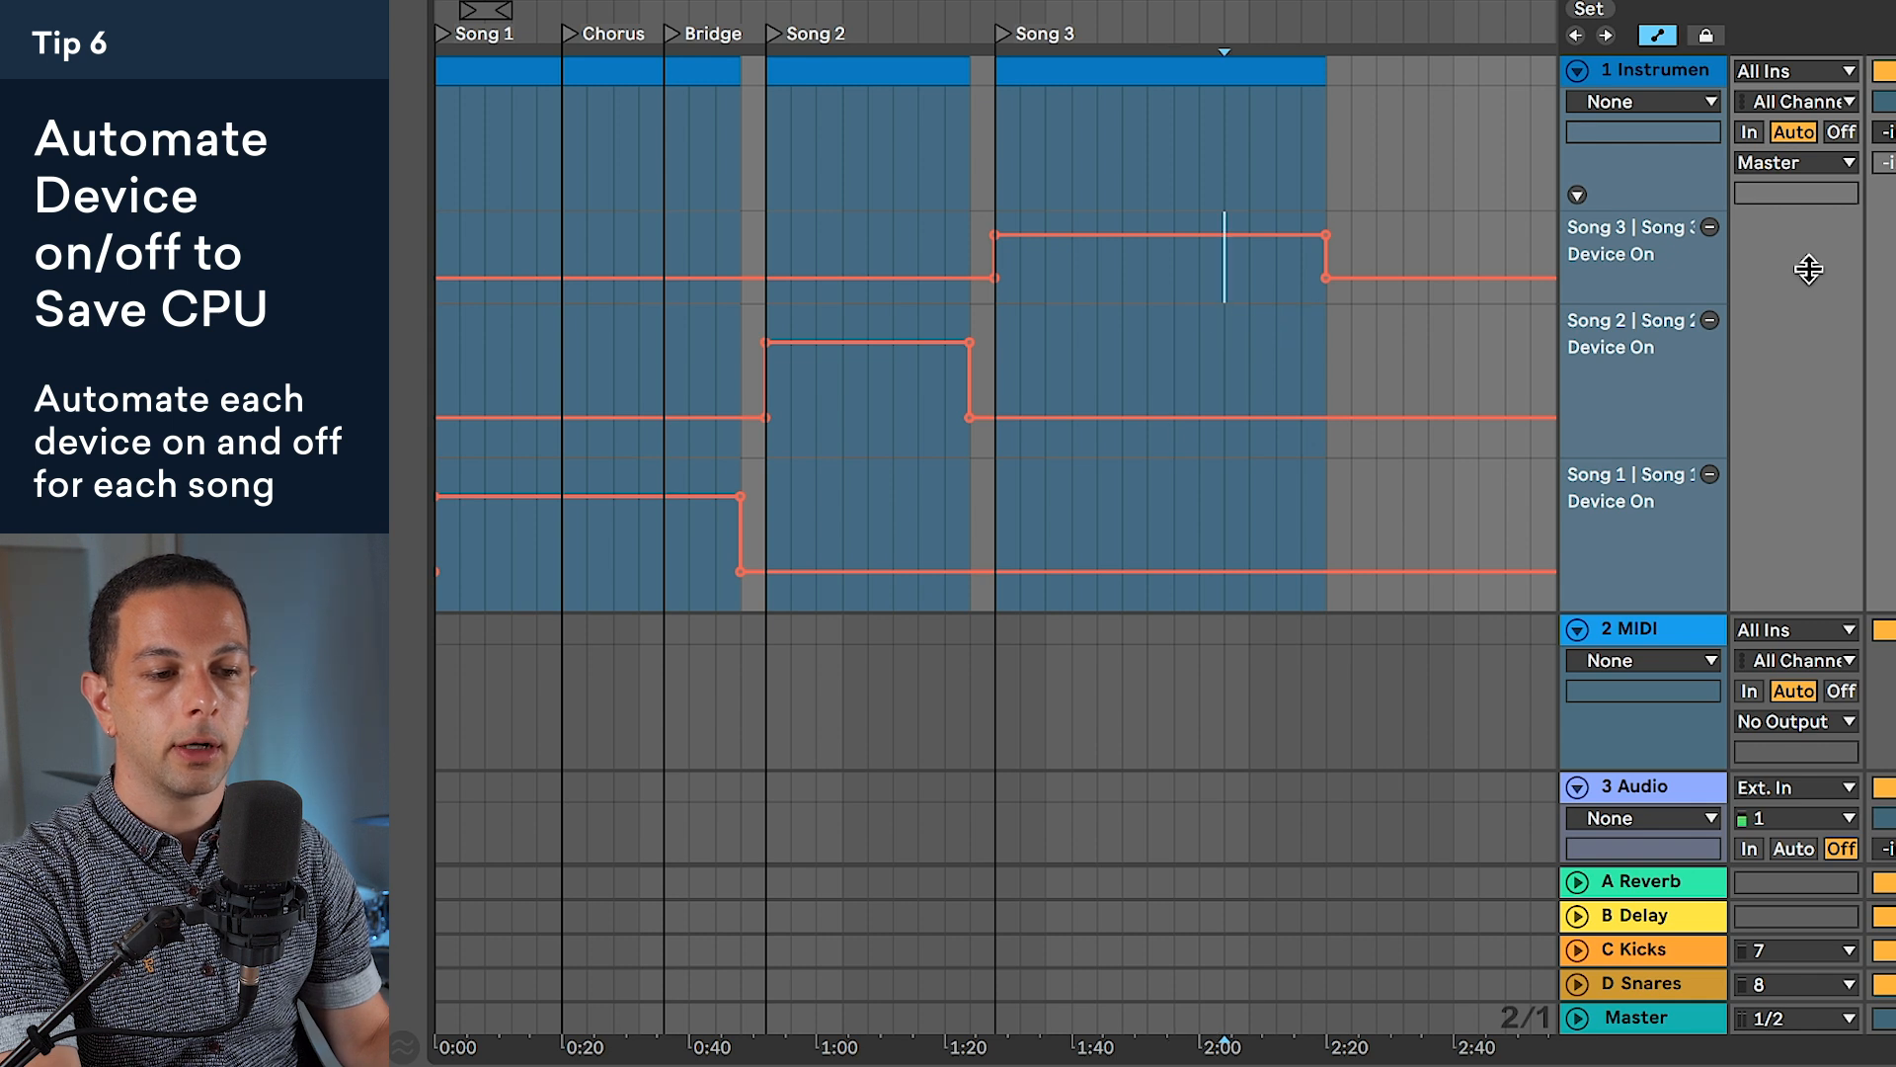
# Step: Remove the three Device On automation lanes for Song 1, Song 2 and Song 3 from view
pyautogui.click(1710, 227)
pyautogui.click(1710, 227)
pyautogui.click(1710, 227)
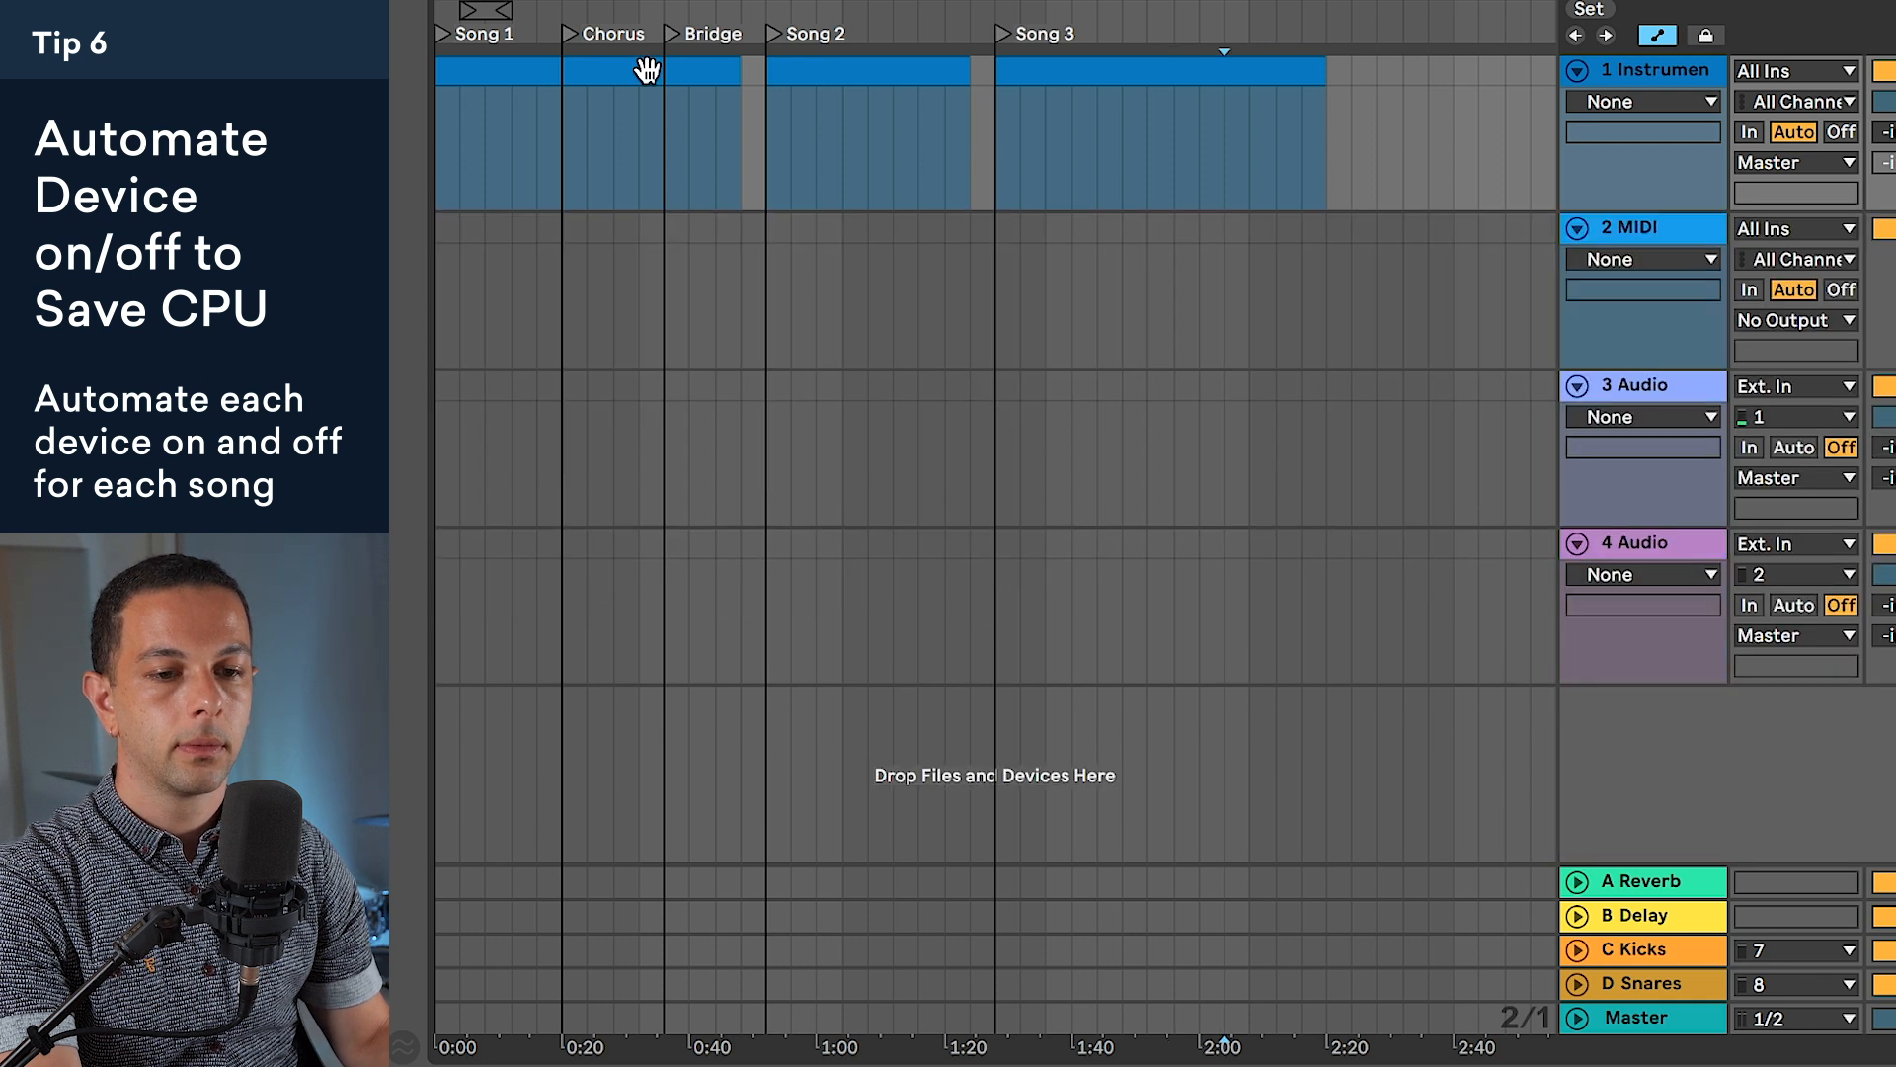
# Step: Place the cursor in the Song 1 clip and check the on/off state of each song's drum rack
pyautogui.doubleClick(615, 72)
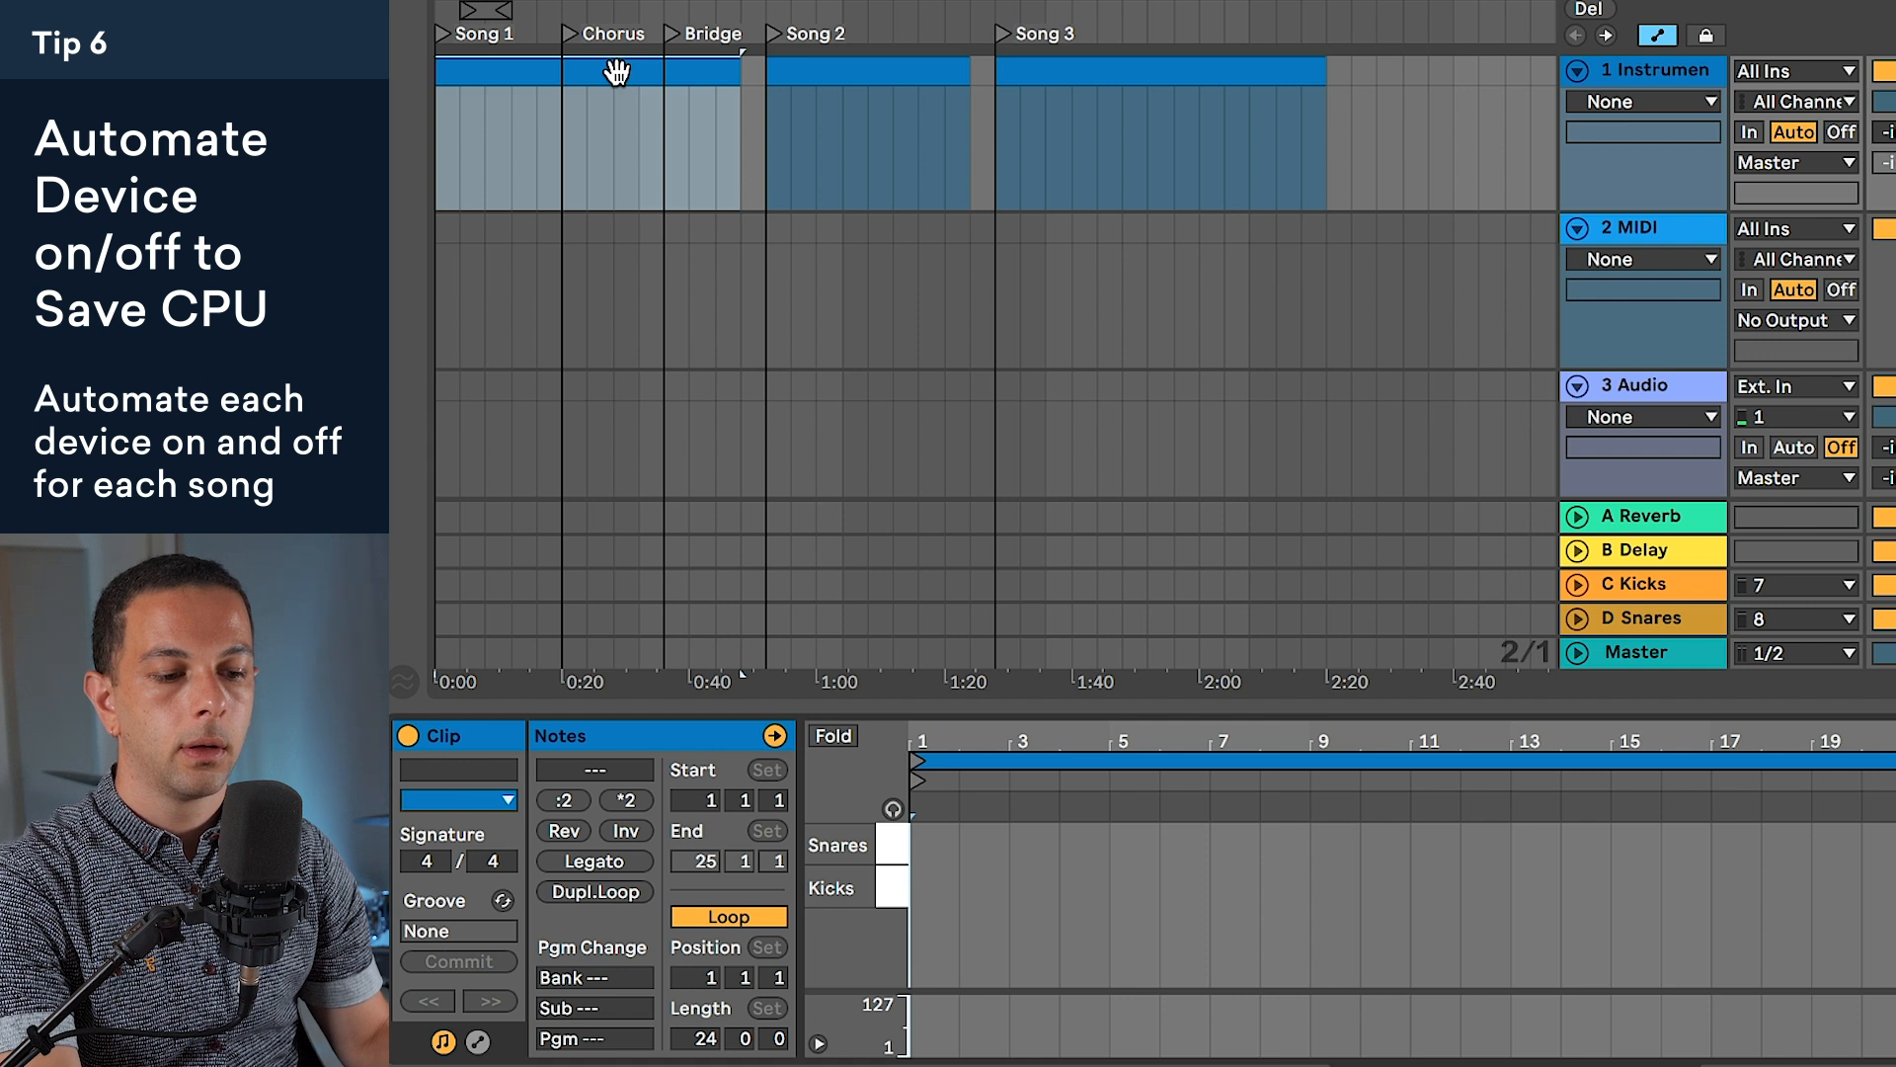
pyautogui.hotkey('shift', 'Tab')
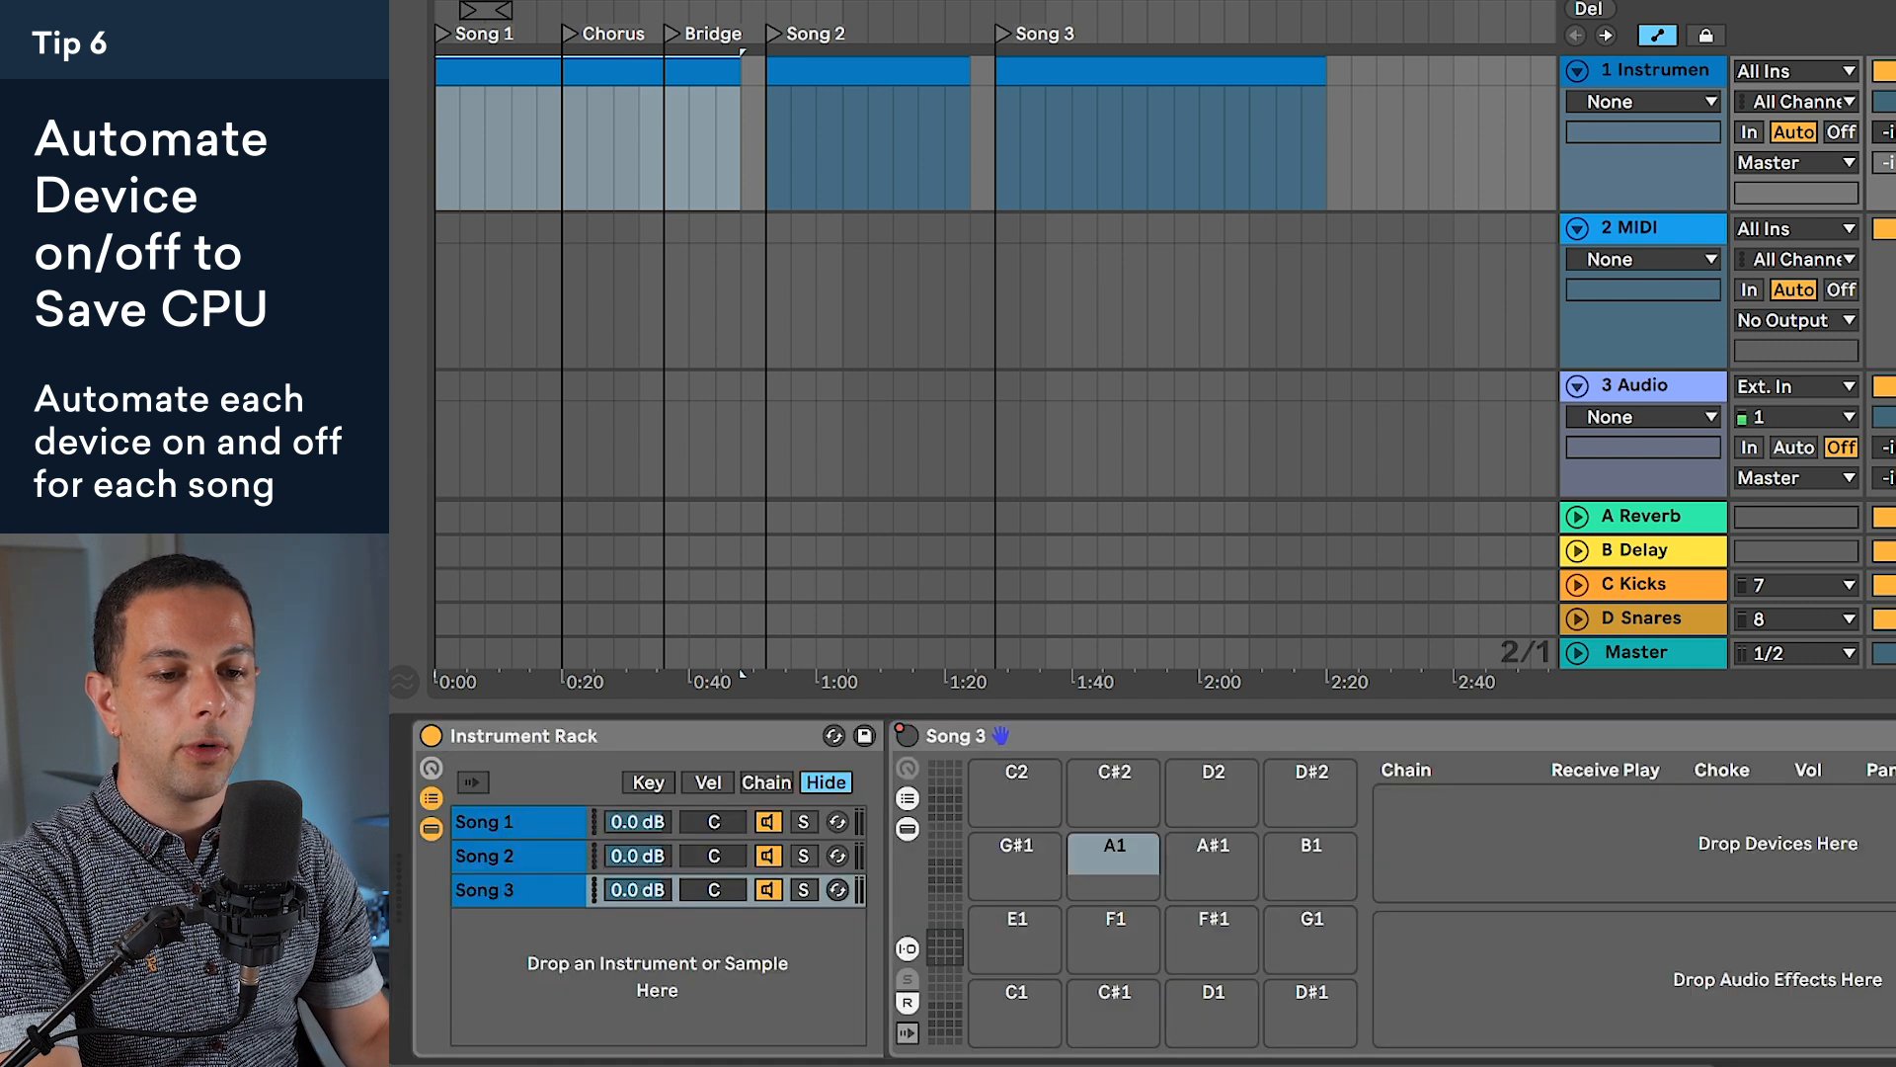
pyautogui.click(615, 158)
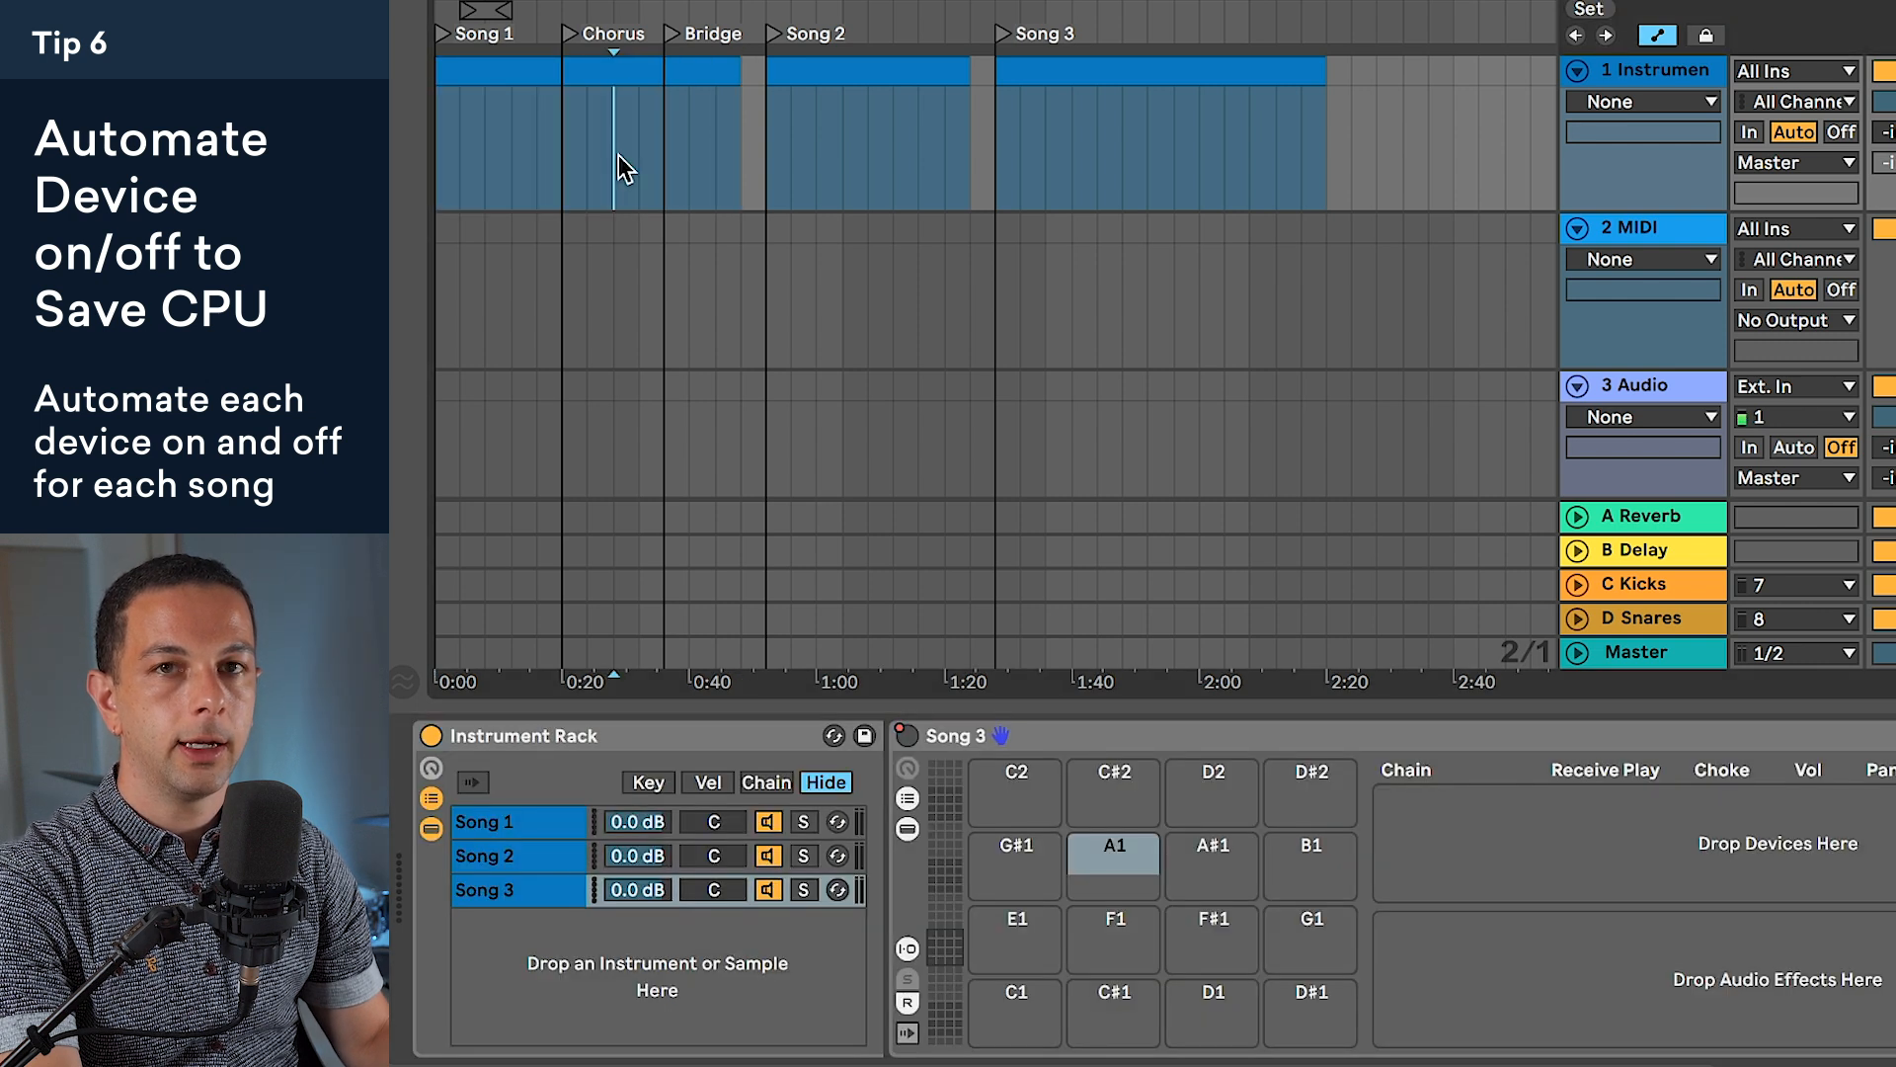
pyautogui.click(559, 822)
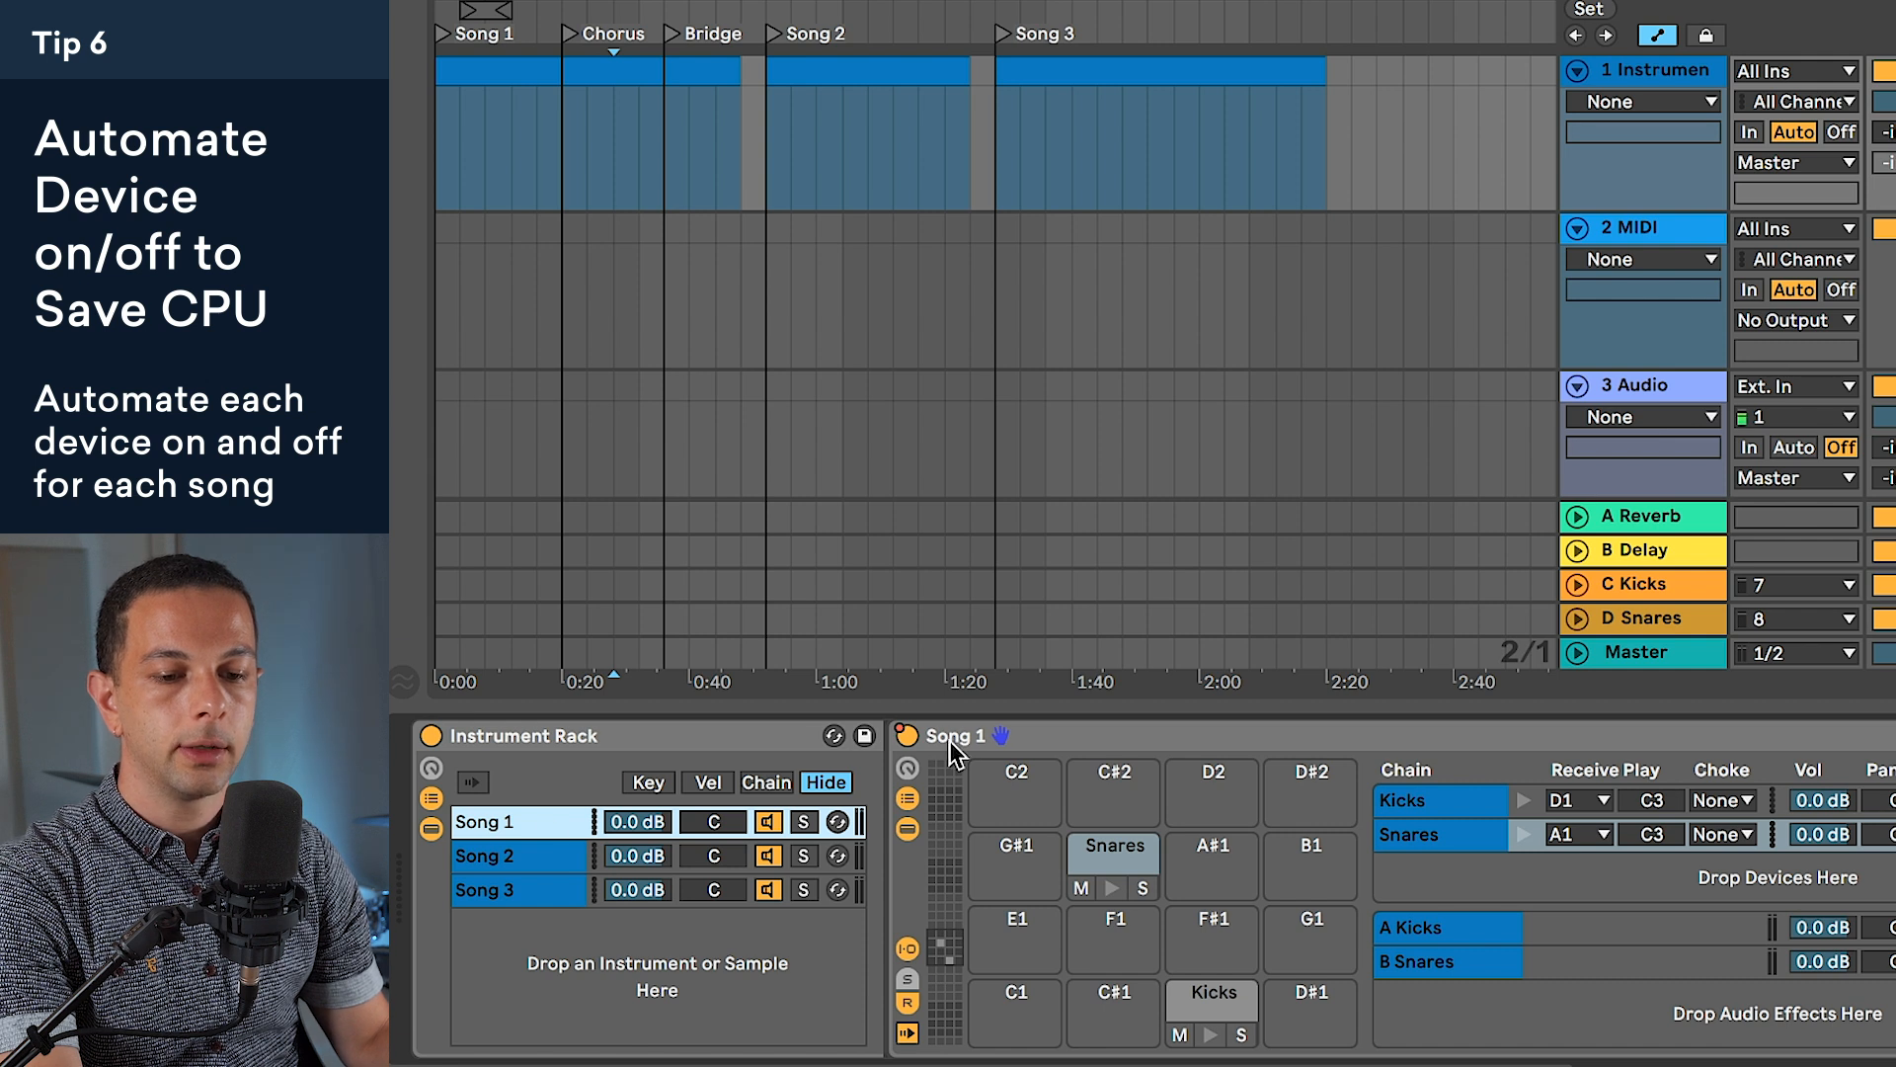
pyautogui.click(506, 866)
pyautogui.click(513, 889)
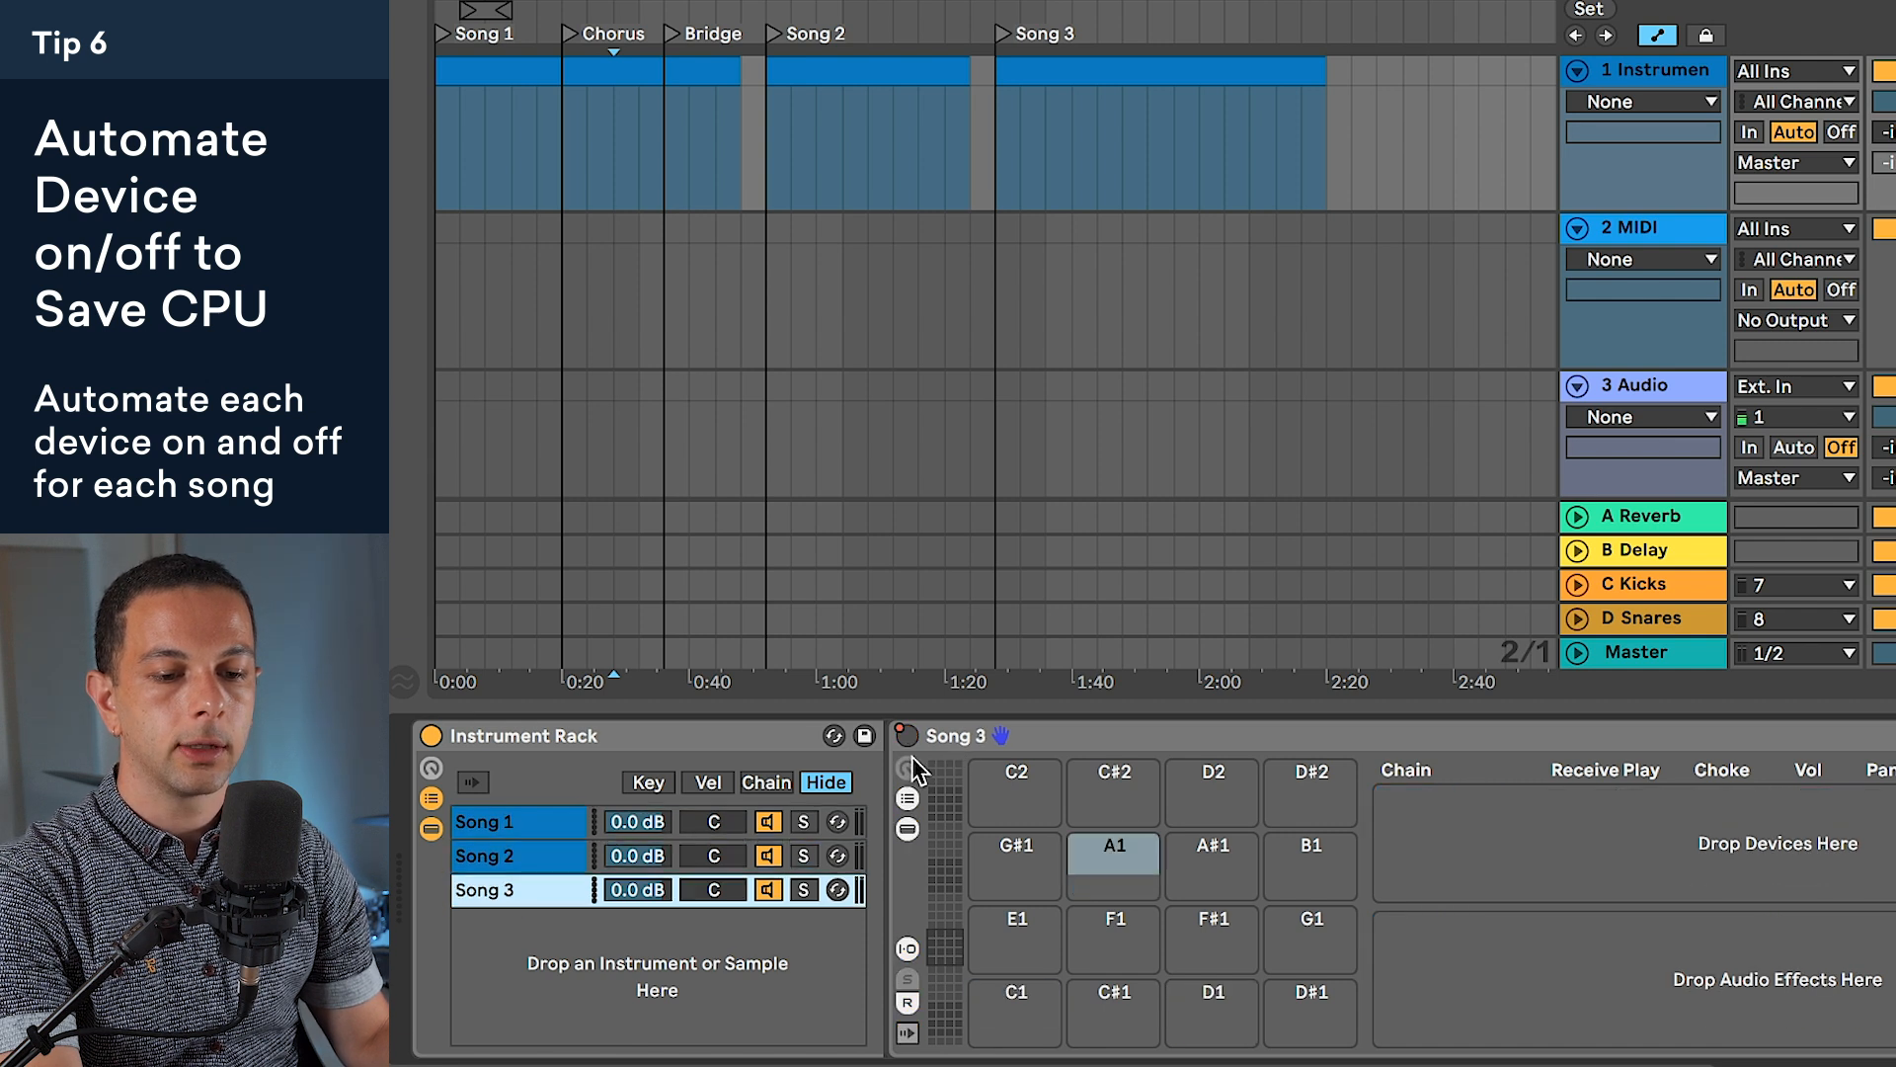
# Step: Place the cursor in the Song 2 clip and check which of the three drum racks is on
pyautogui.click(843, 140)
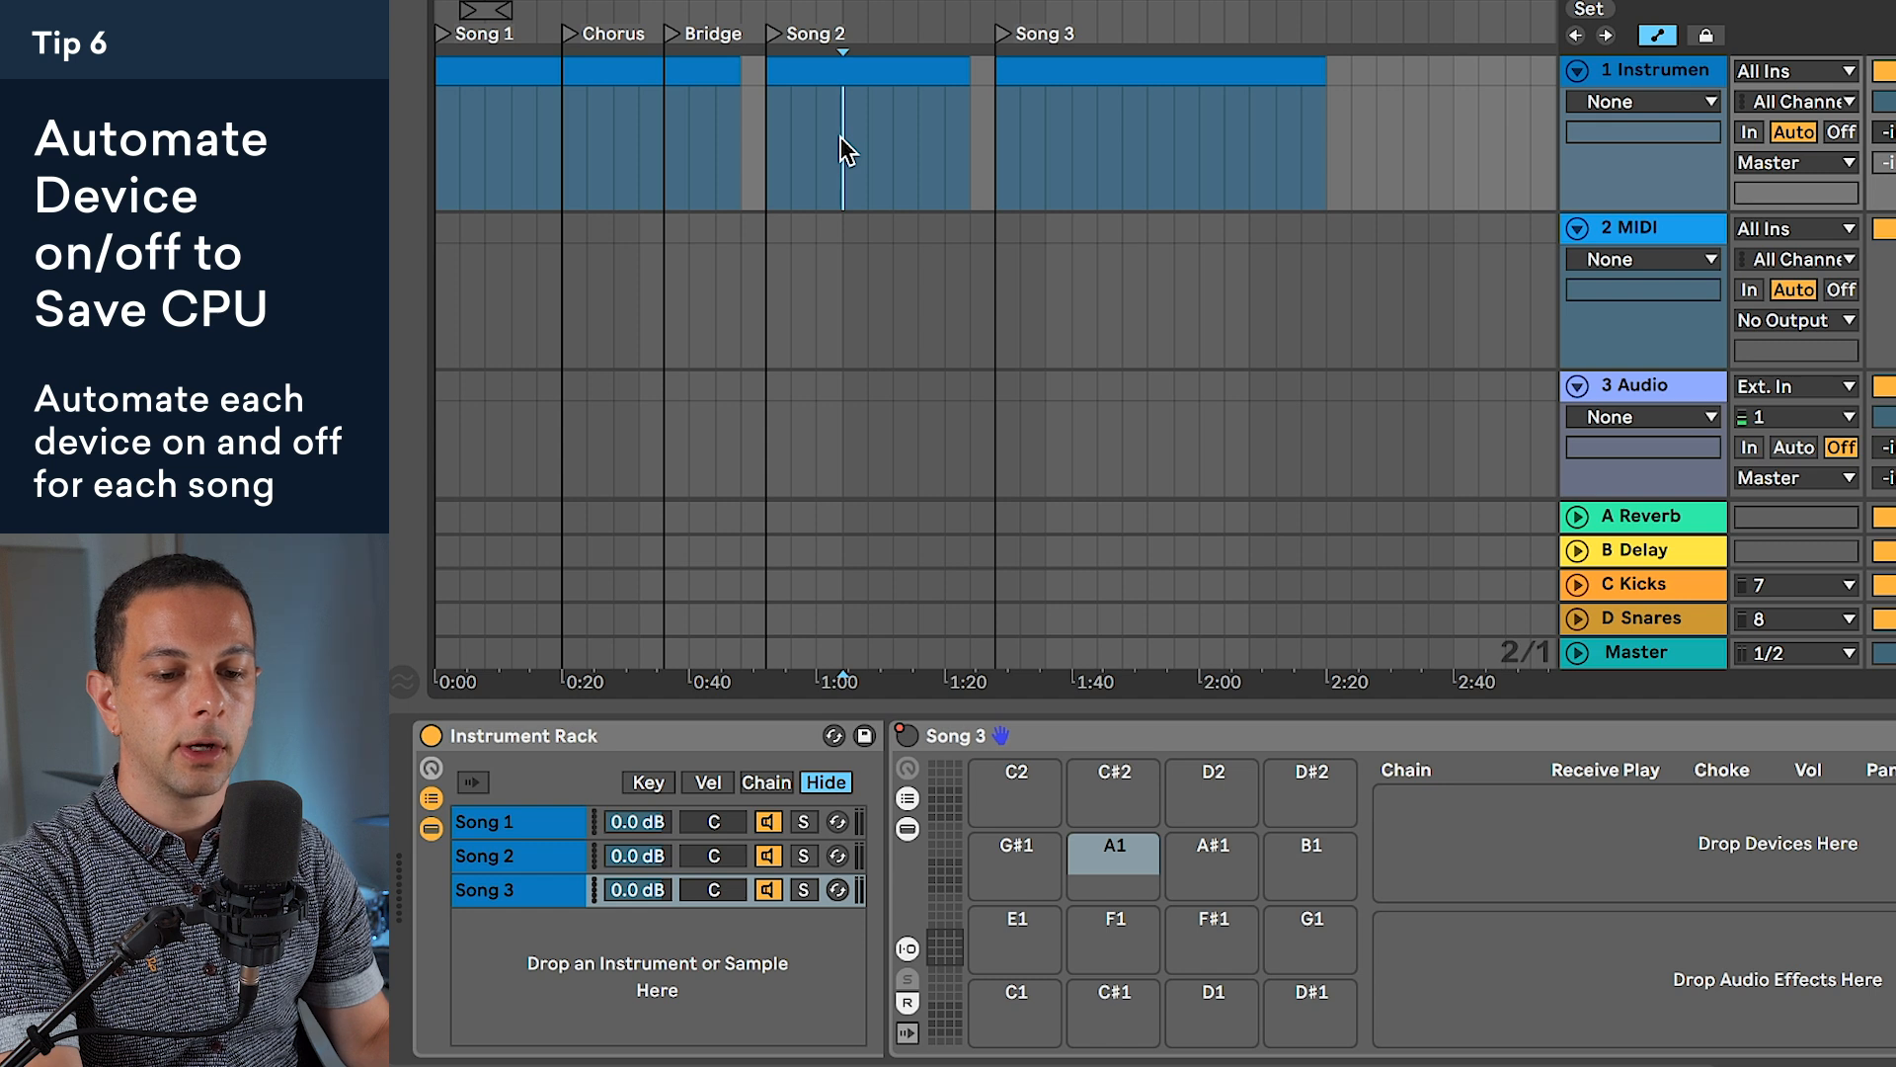
pyautogui.click(538, 824)
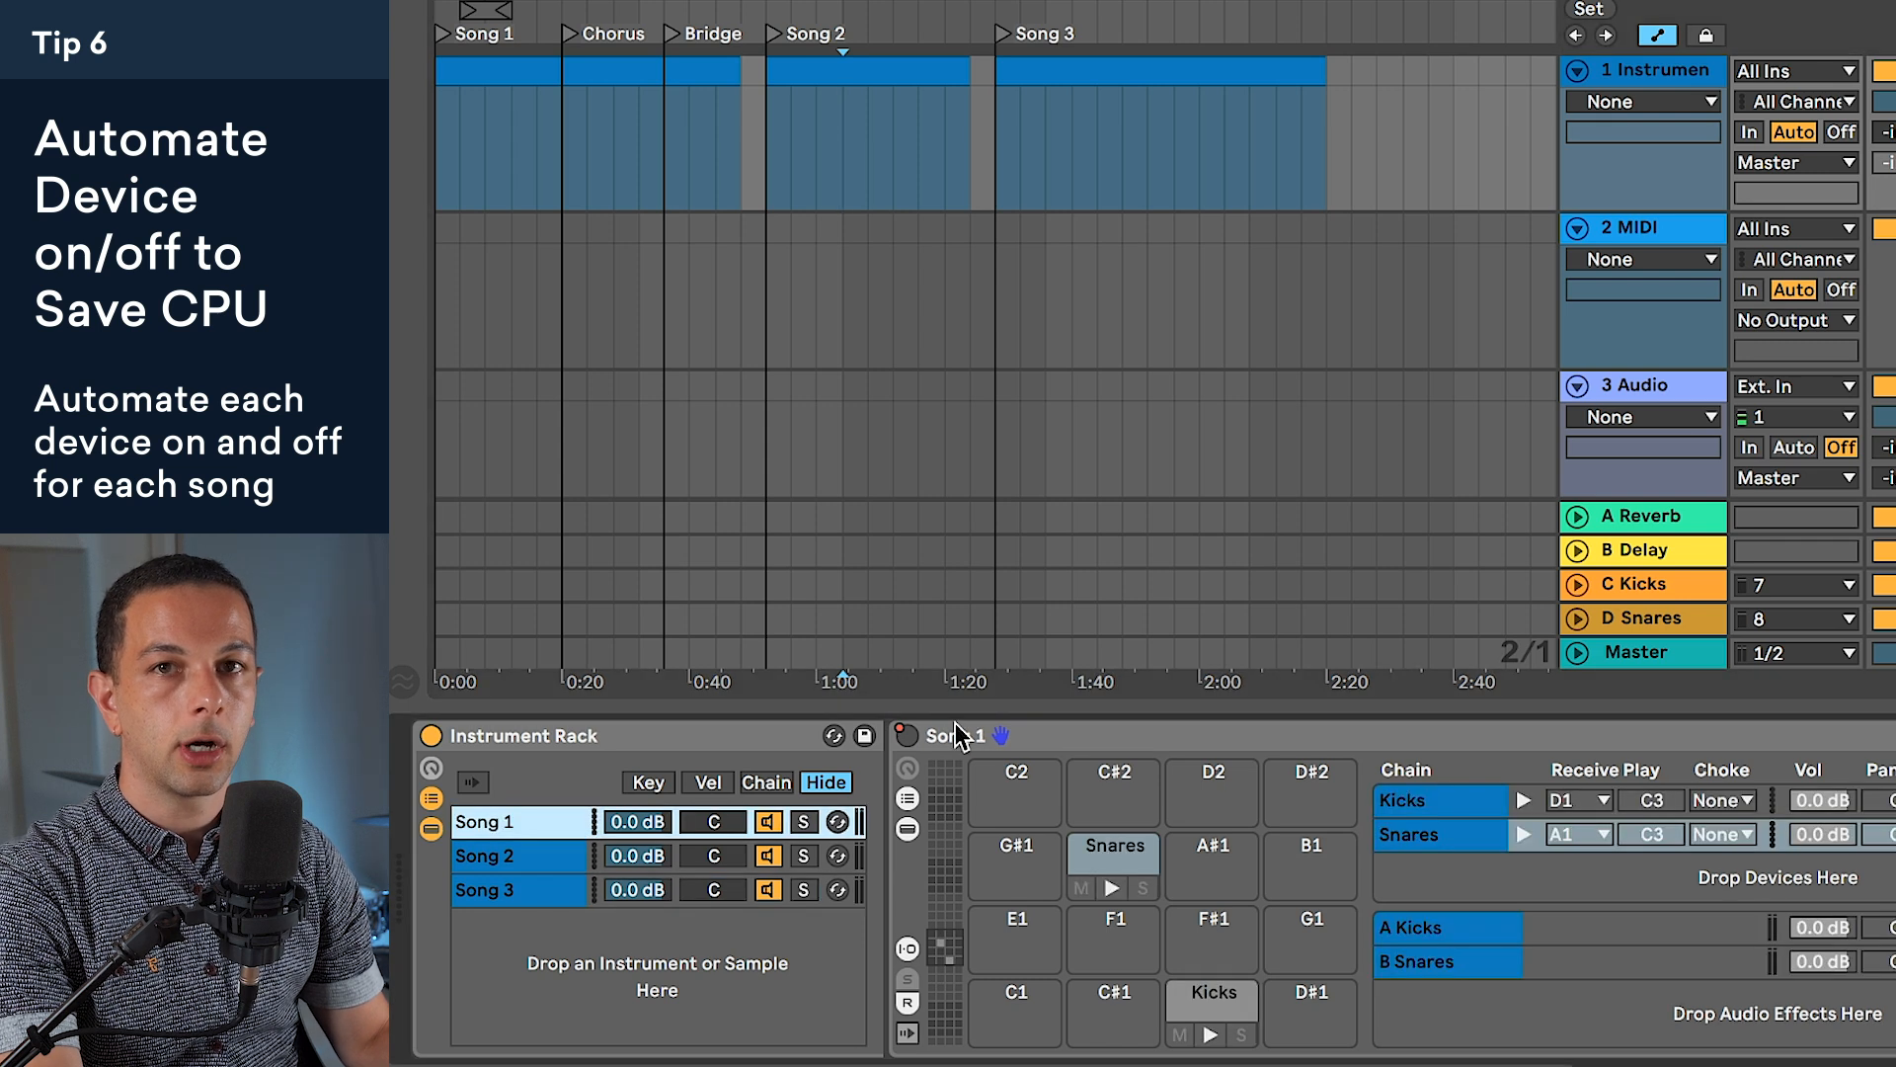
pyautogui.click(543, 858)
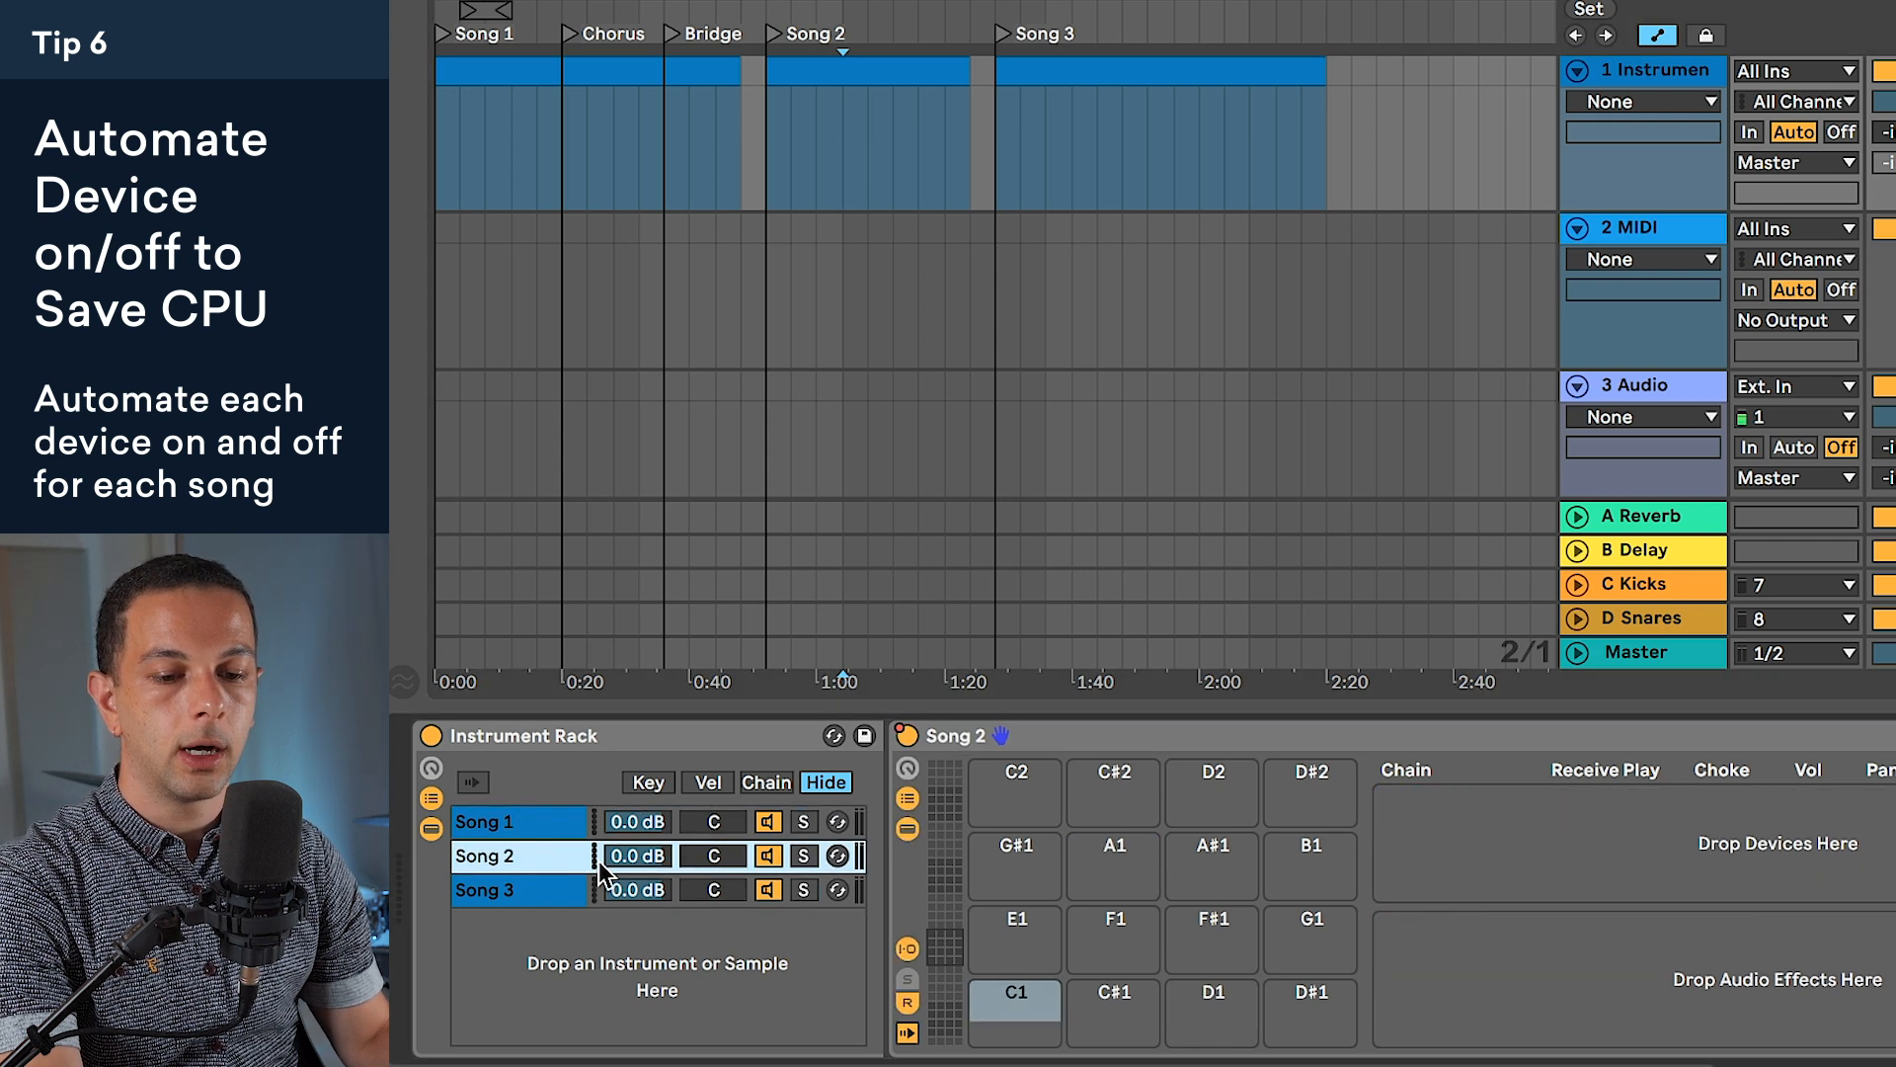
pyautogui.click(529, 891)
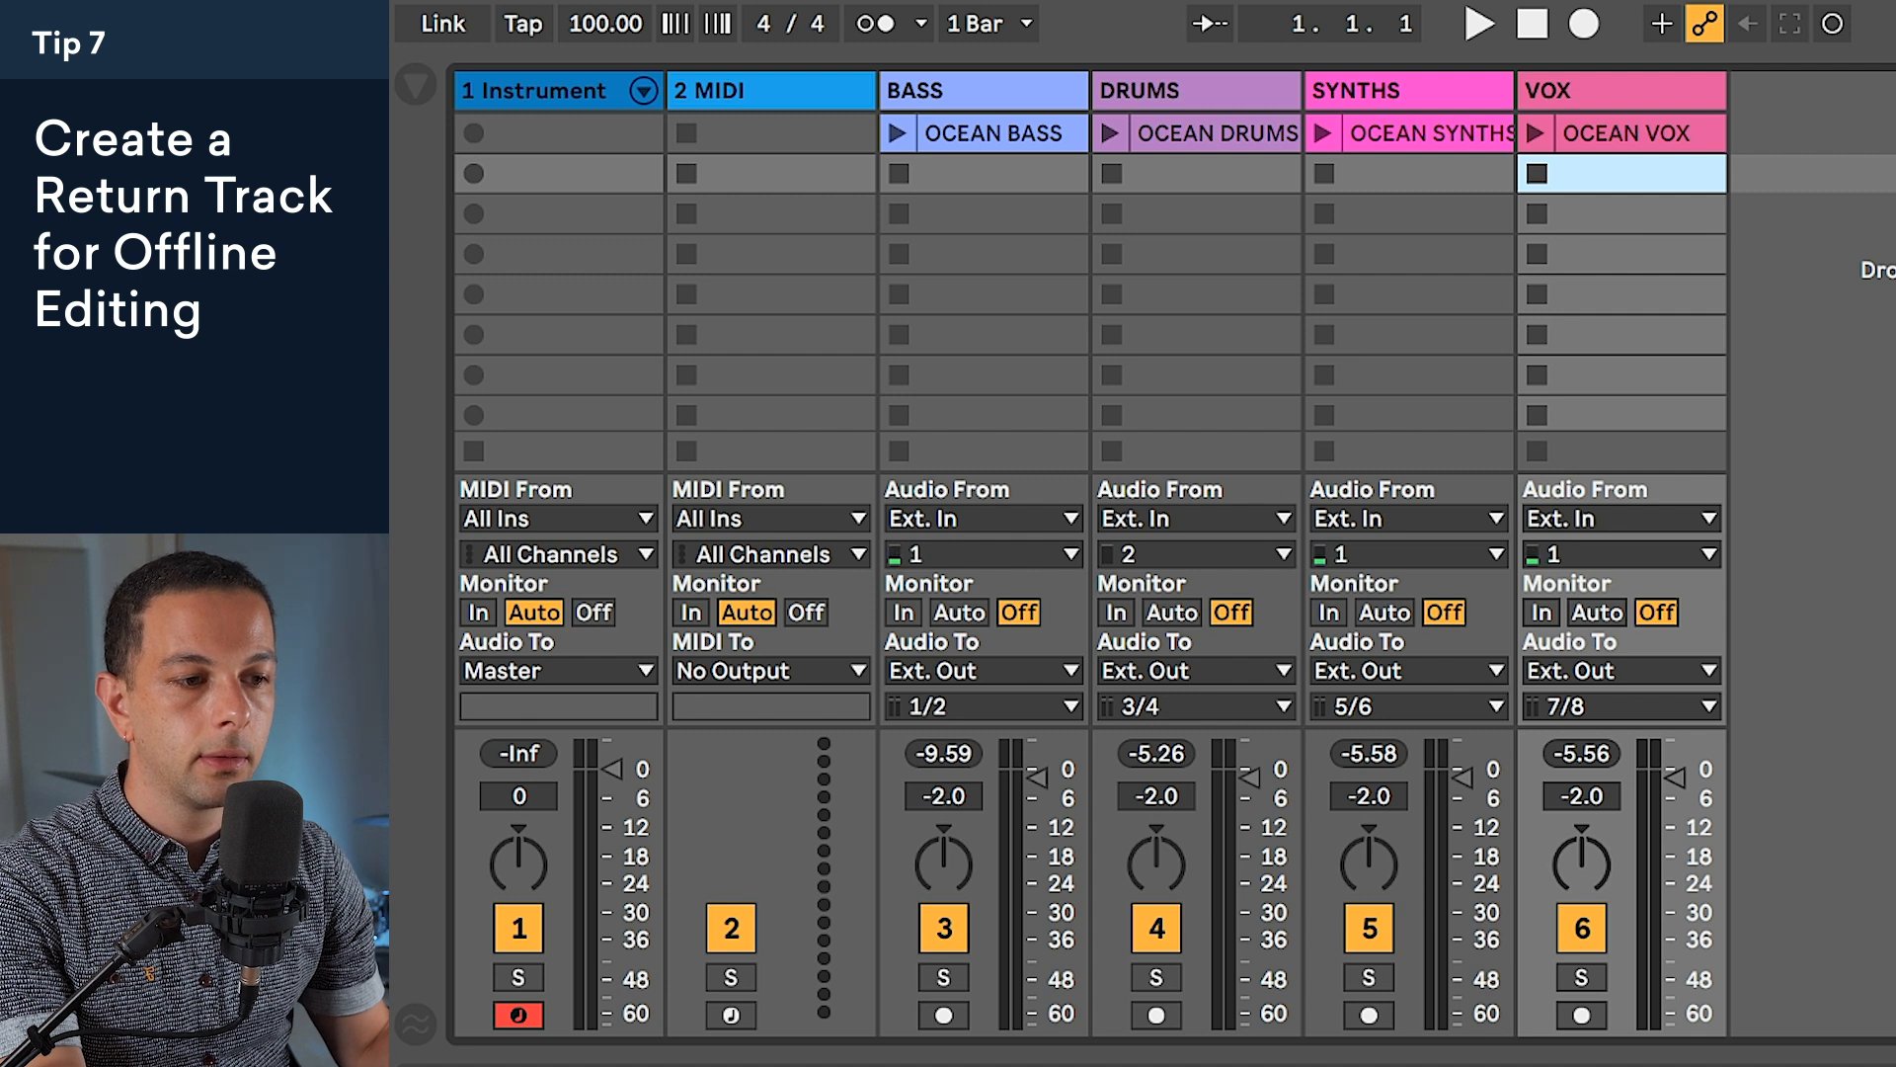
# Step: Launch the Ocean 100 BPM scene and audition it with the DRUMS, SYNTHS and VOX tracks routed to external output 1/2
pyautogui.click(1892, 134)
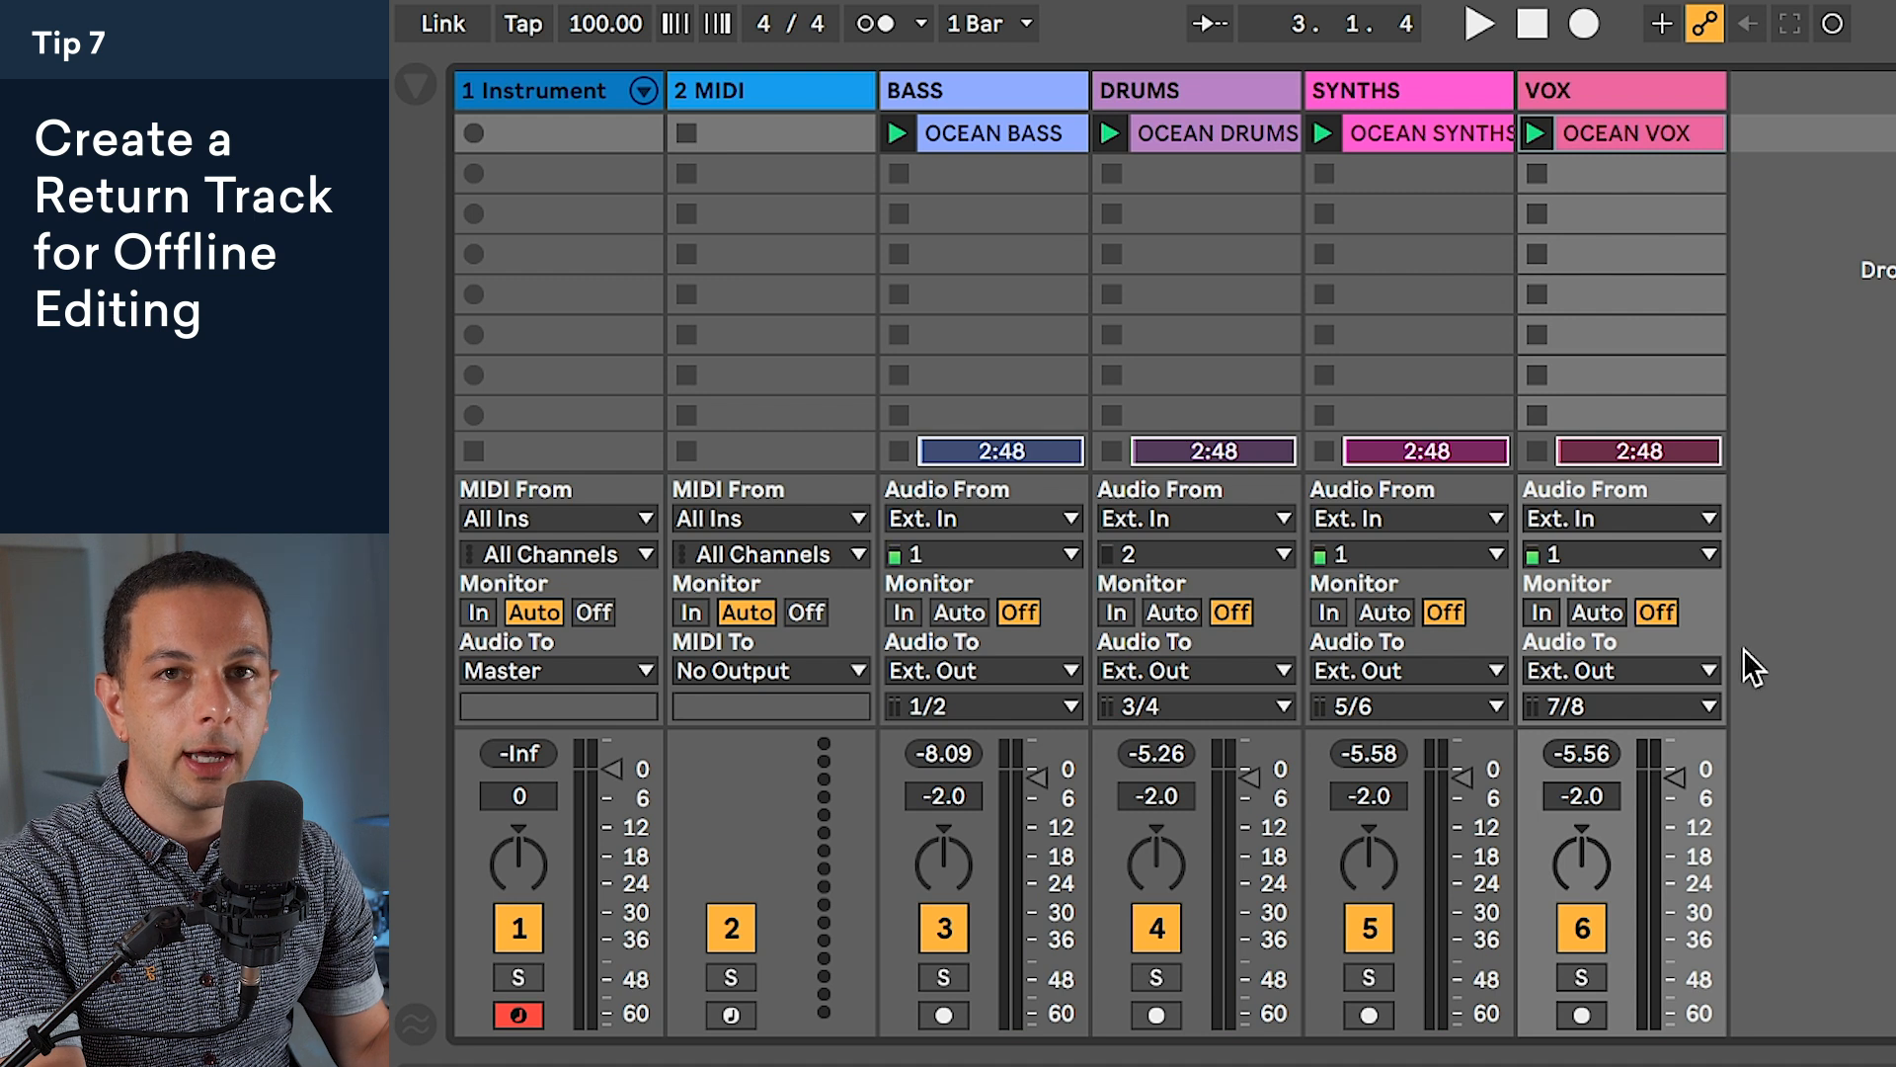
pyautogui.click(1274, 707)
pyautogui.click(1257, 743)
pyautogui.click(1378, 706)
pyautogui.click(1354, 741)
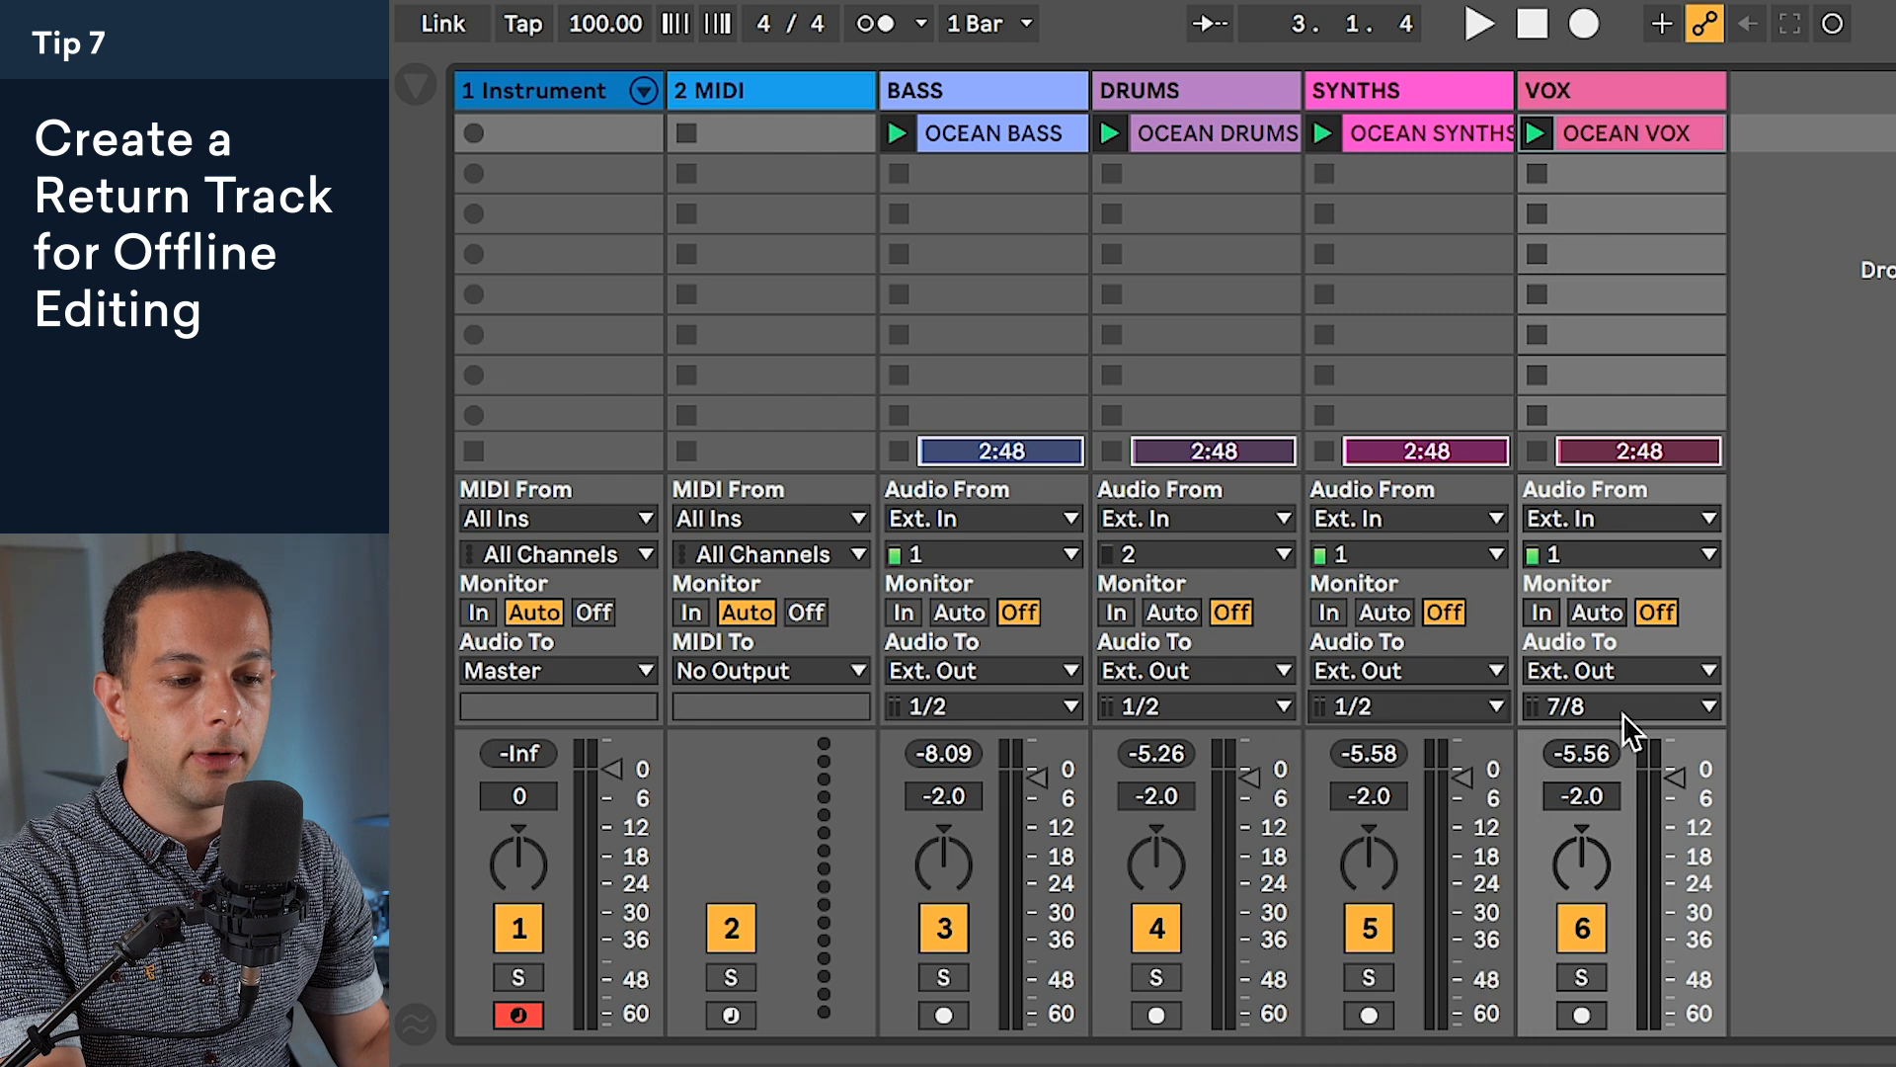
pyautogui.click(1623, 706)
pyautogui.click(1570, 740)
pyautogui.press('space')
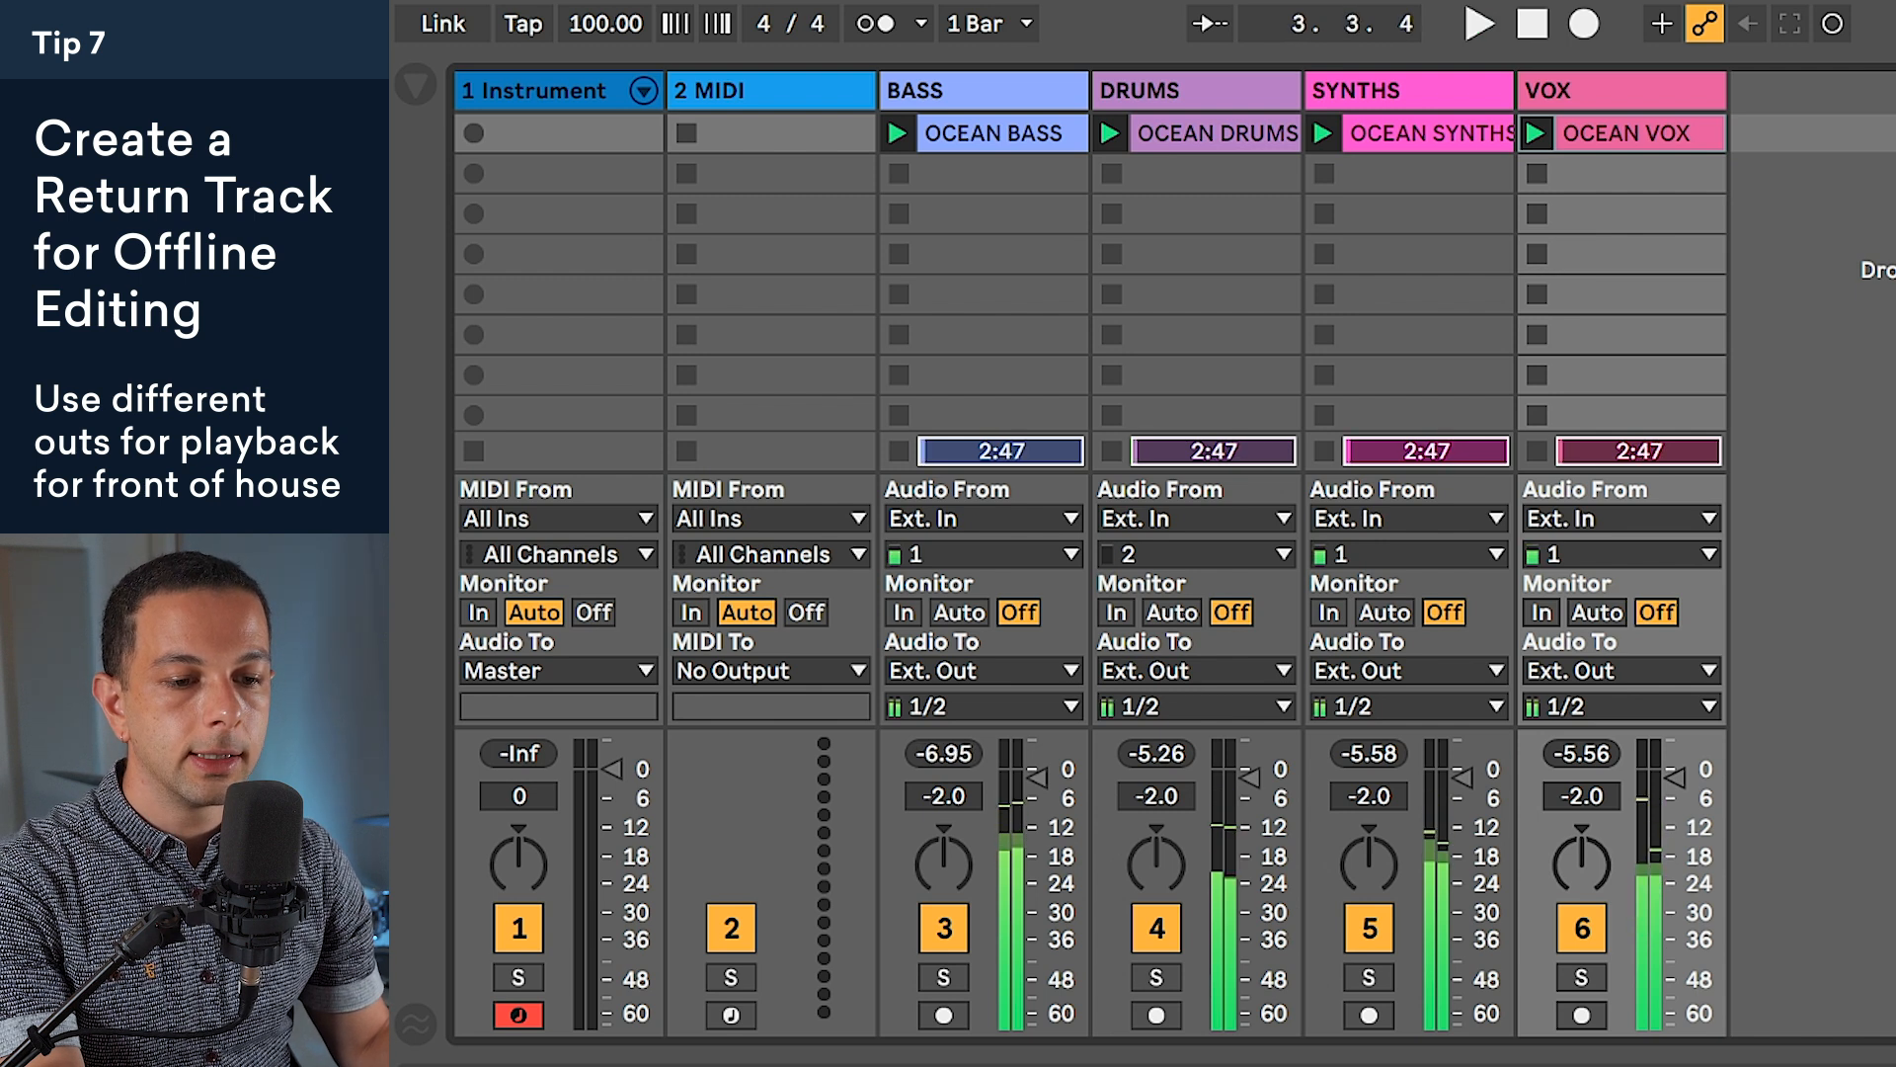
pyautogui.press('space')
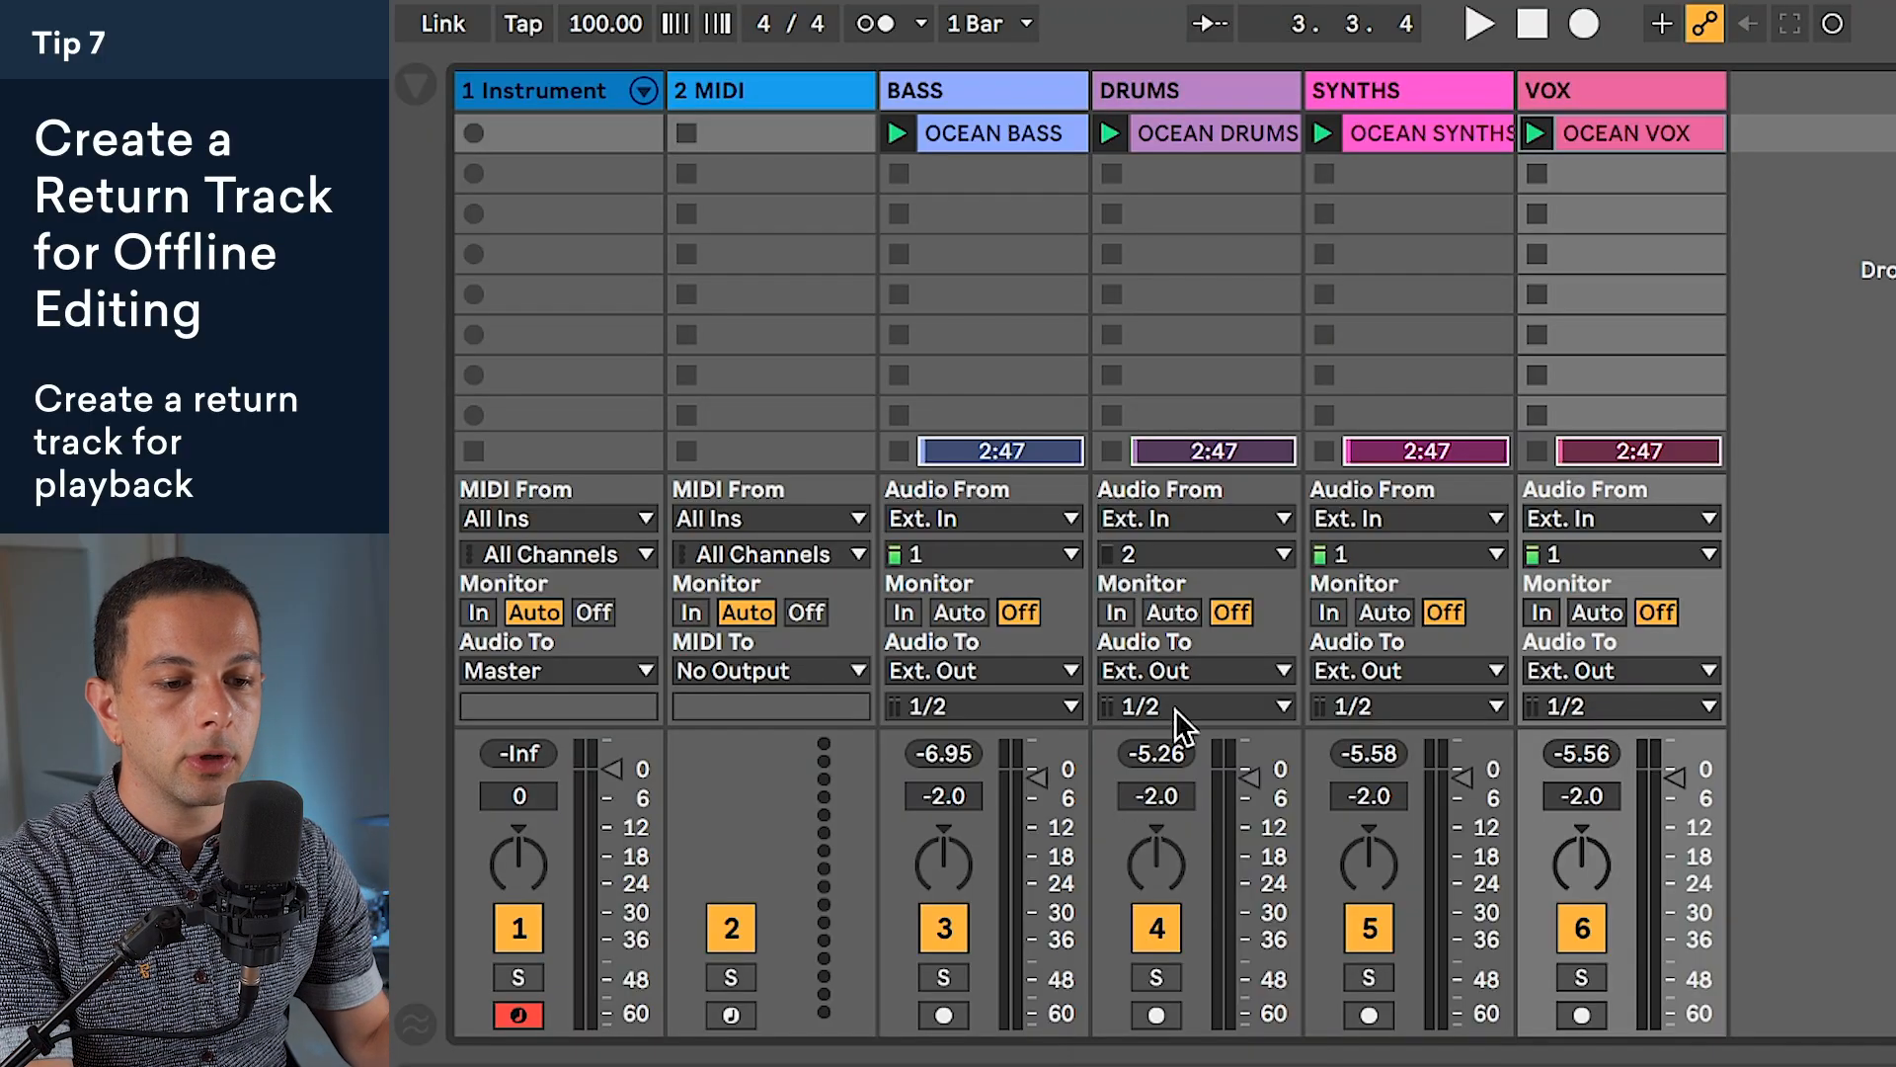
# Step: Route the DRUMS track to external output 3/4, SYNTHS to 5/6 and VOX to 7/8
pyautogui.click(1175, 709)
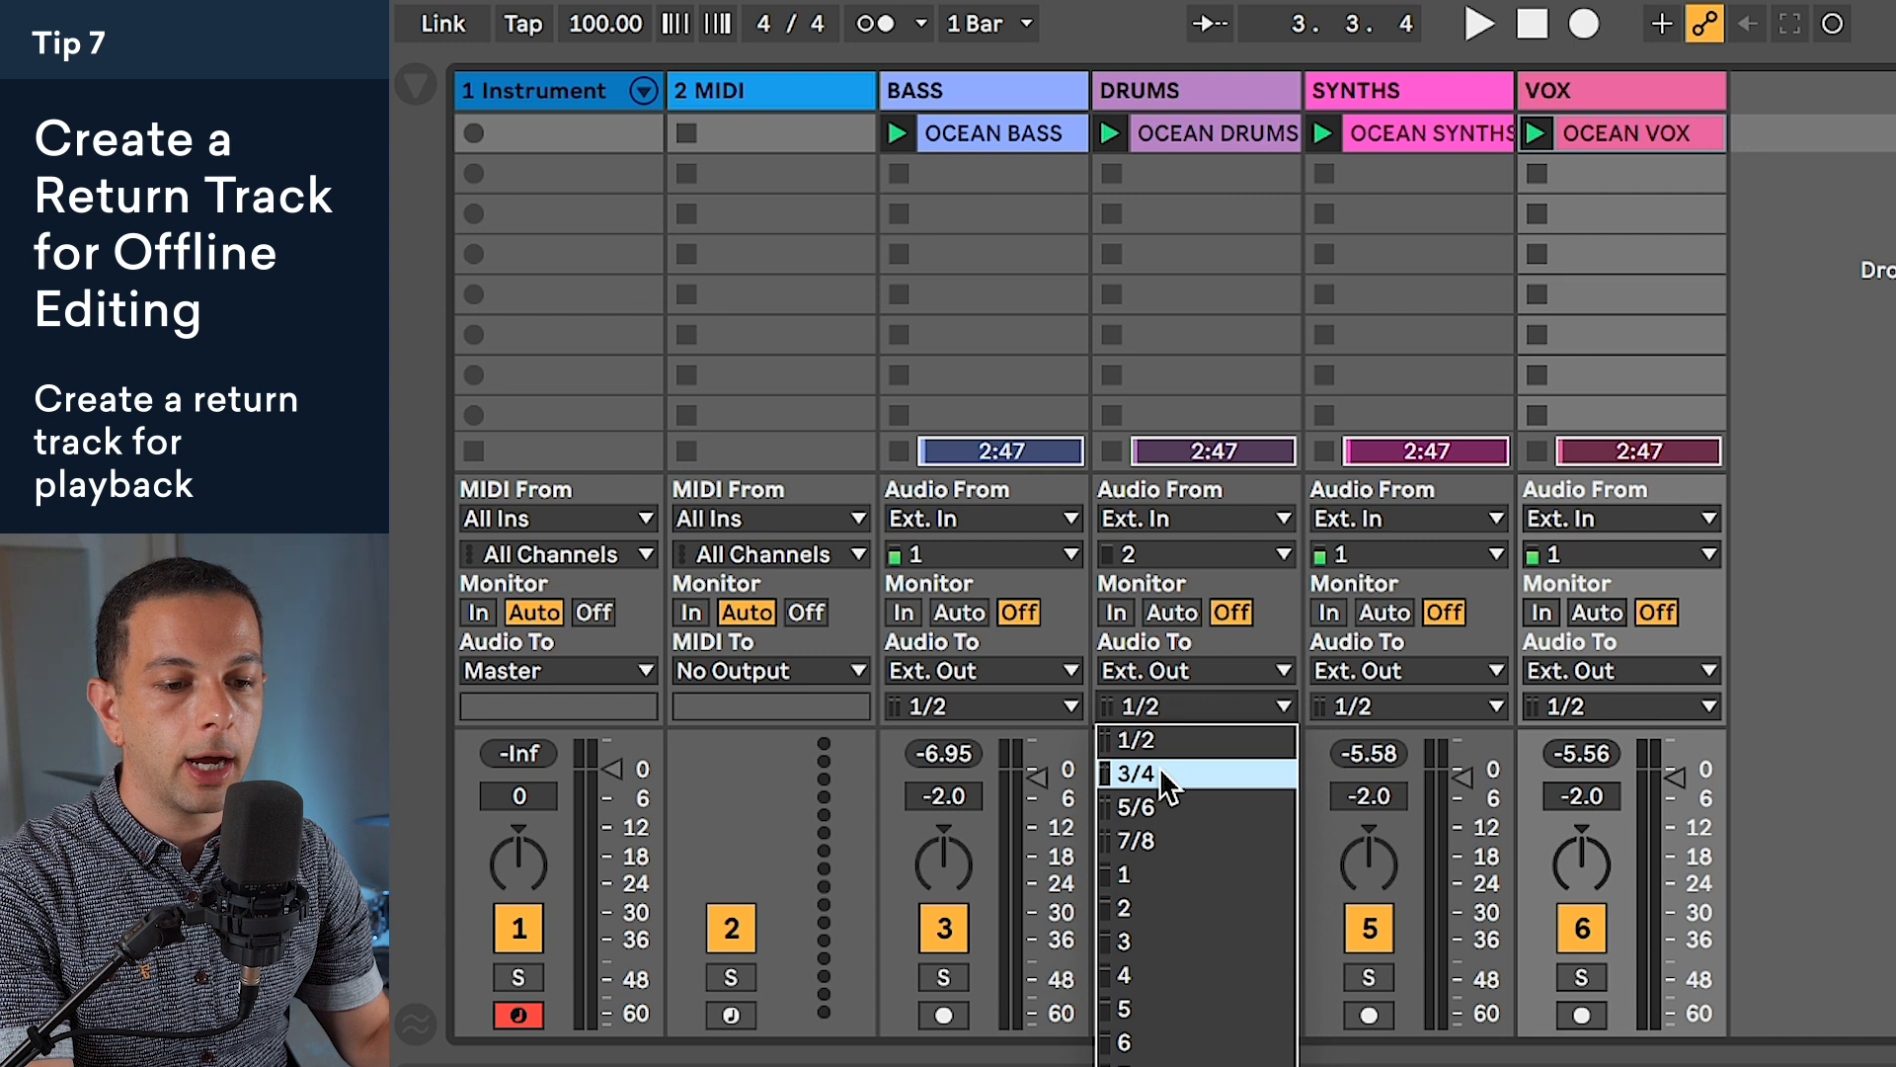
pyautogui.click(1147, 775)
pyautogui.click(1403, 706)
pyautogui.click(1426, 805)
pyautogui.click(1619, 706)
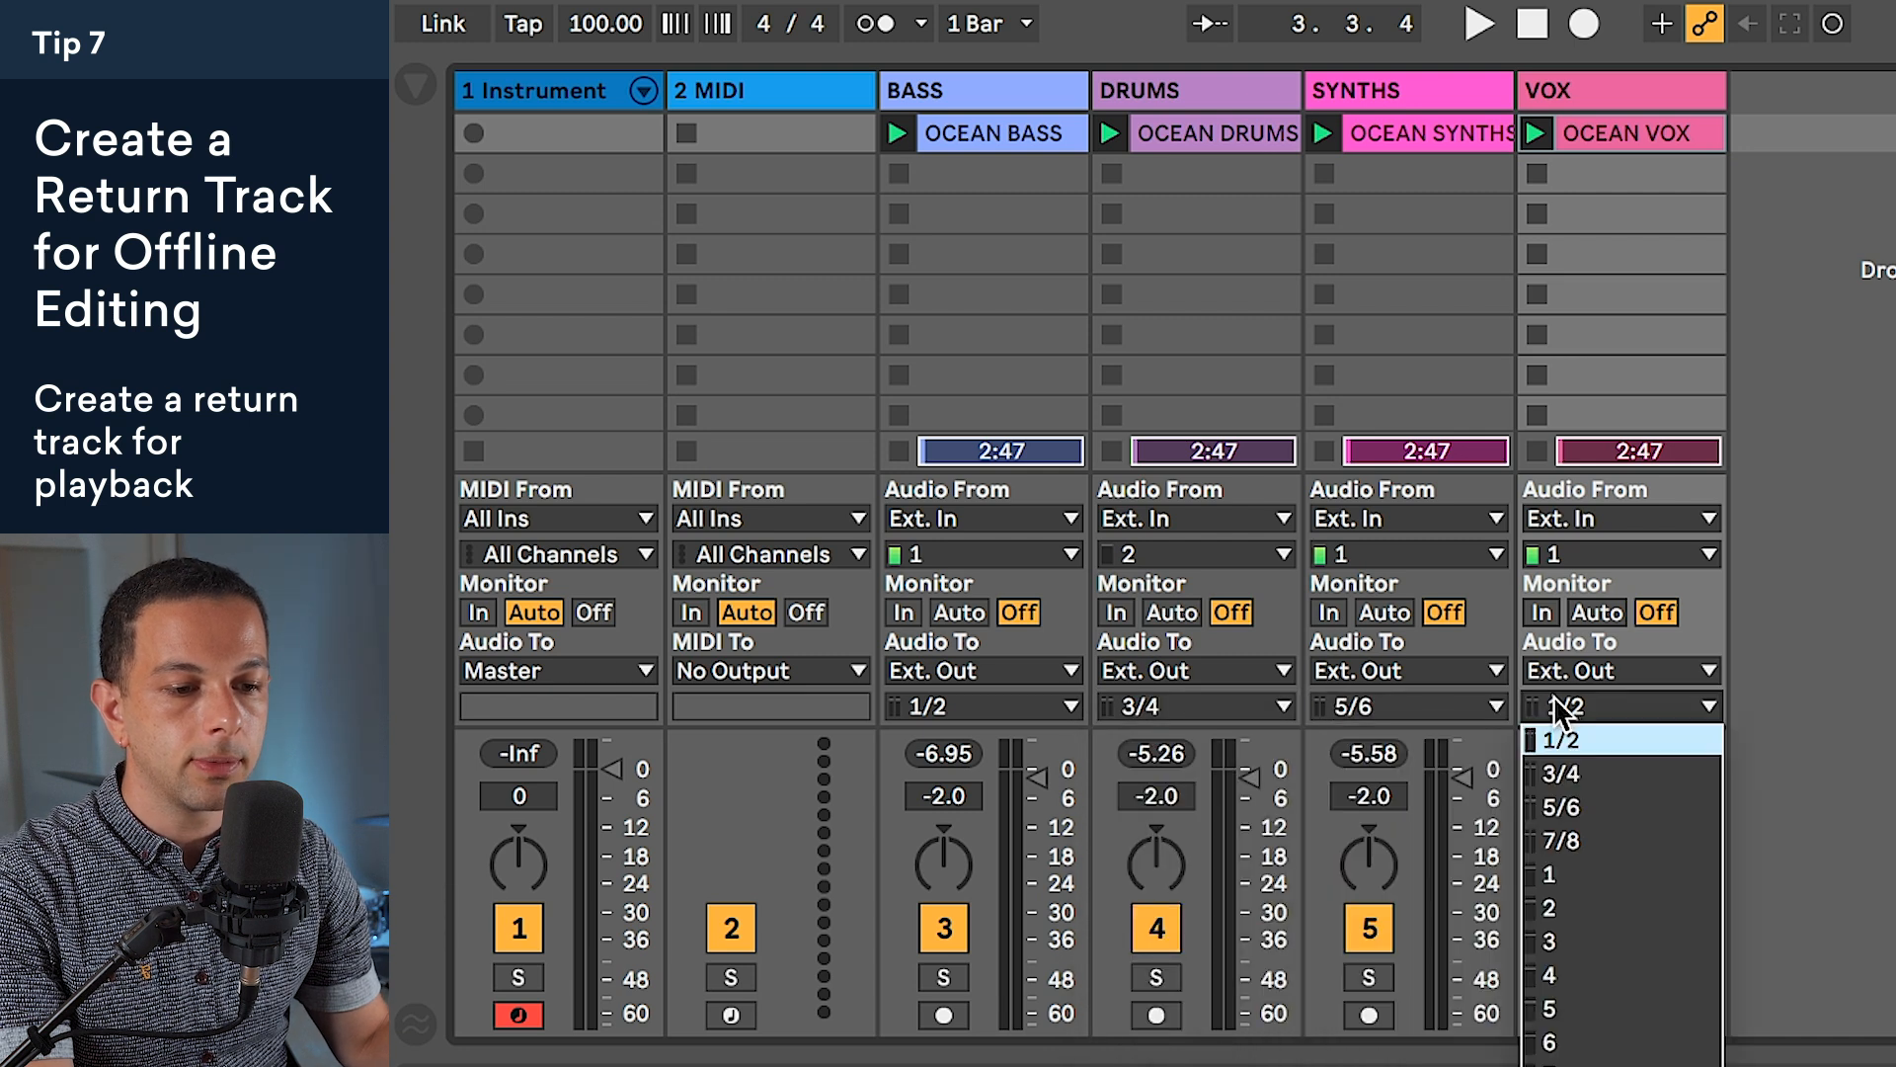
pyautogui.click(1561, 841)
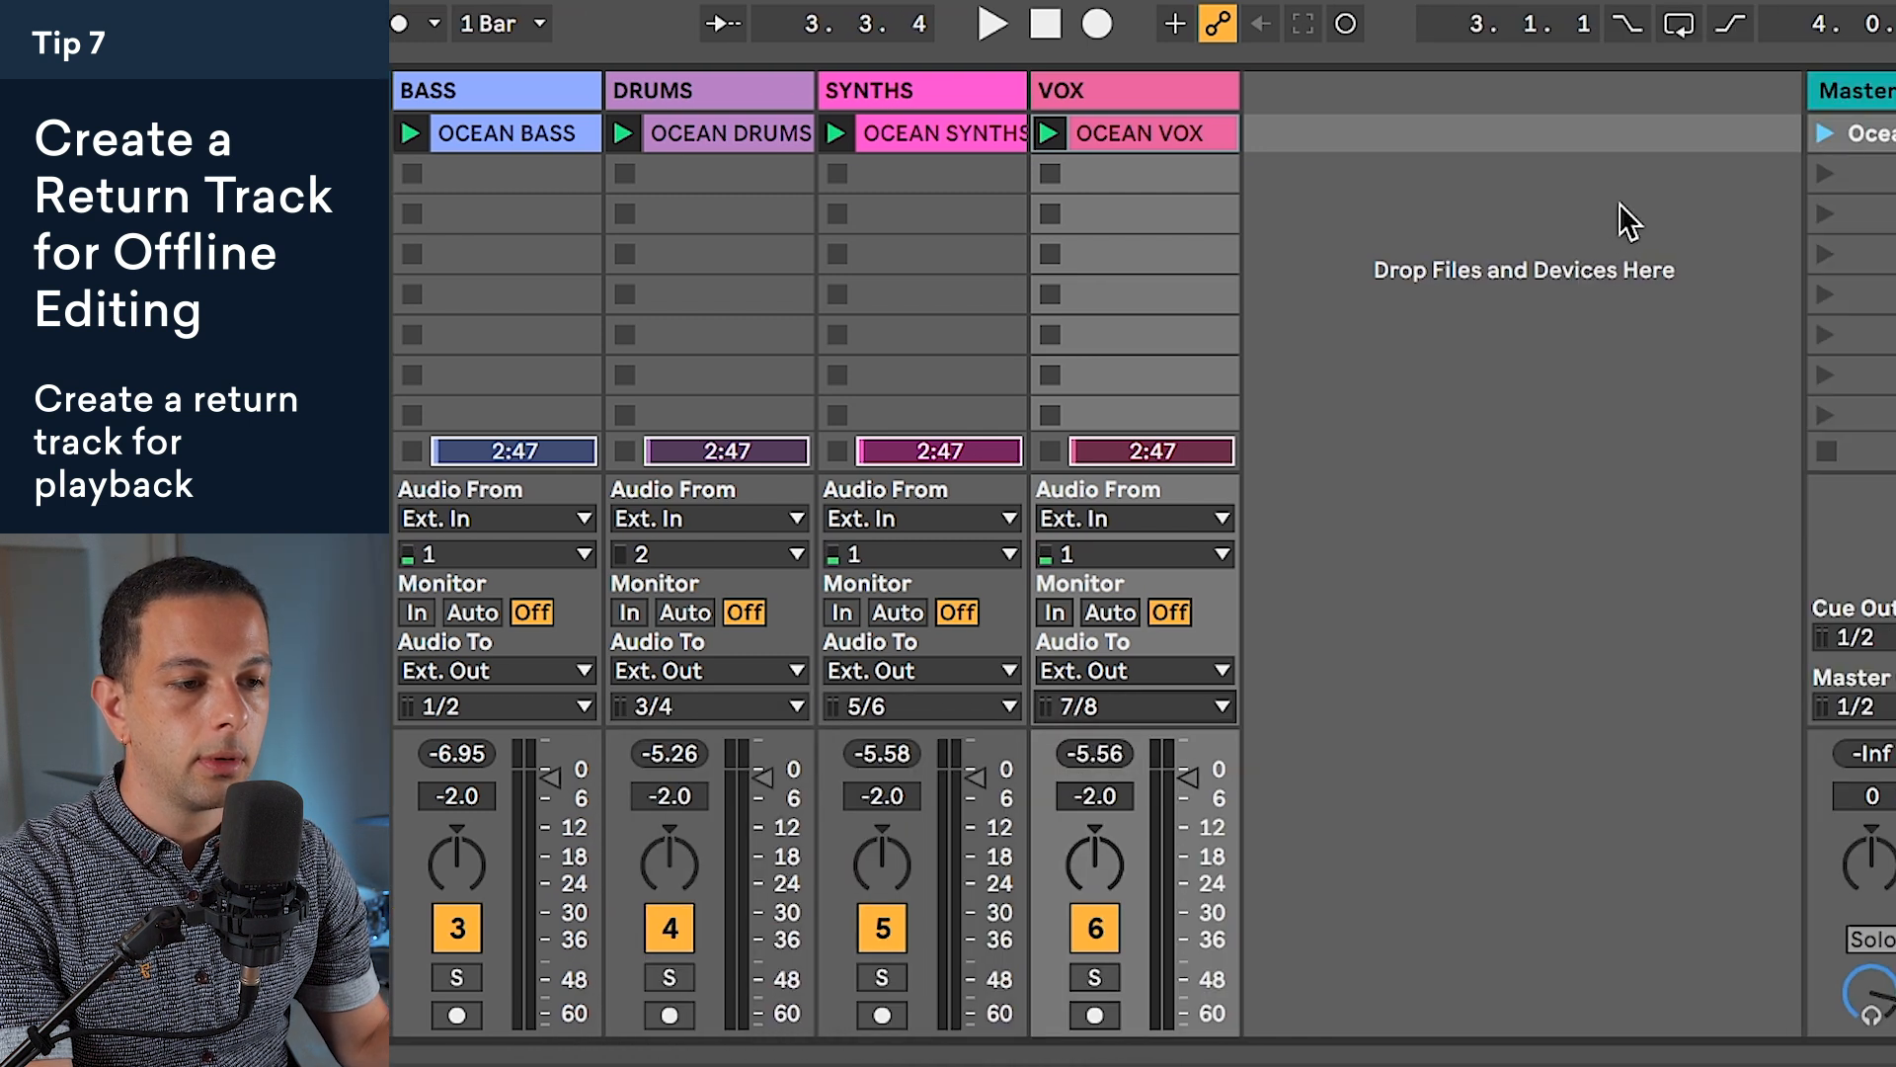
# Step: Insert a return track and rename it Playback
pyautogui.rightClick(1439, 211)
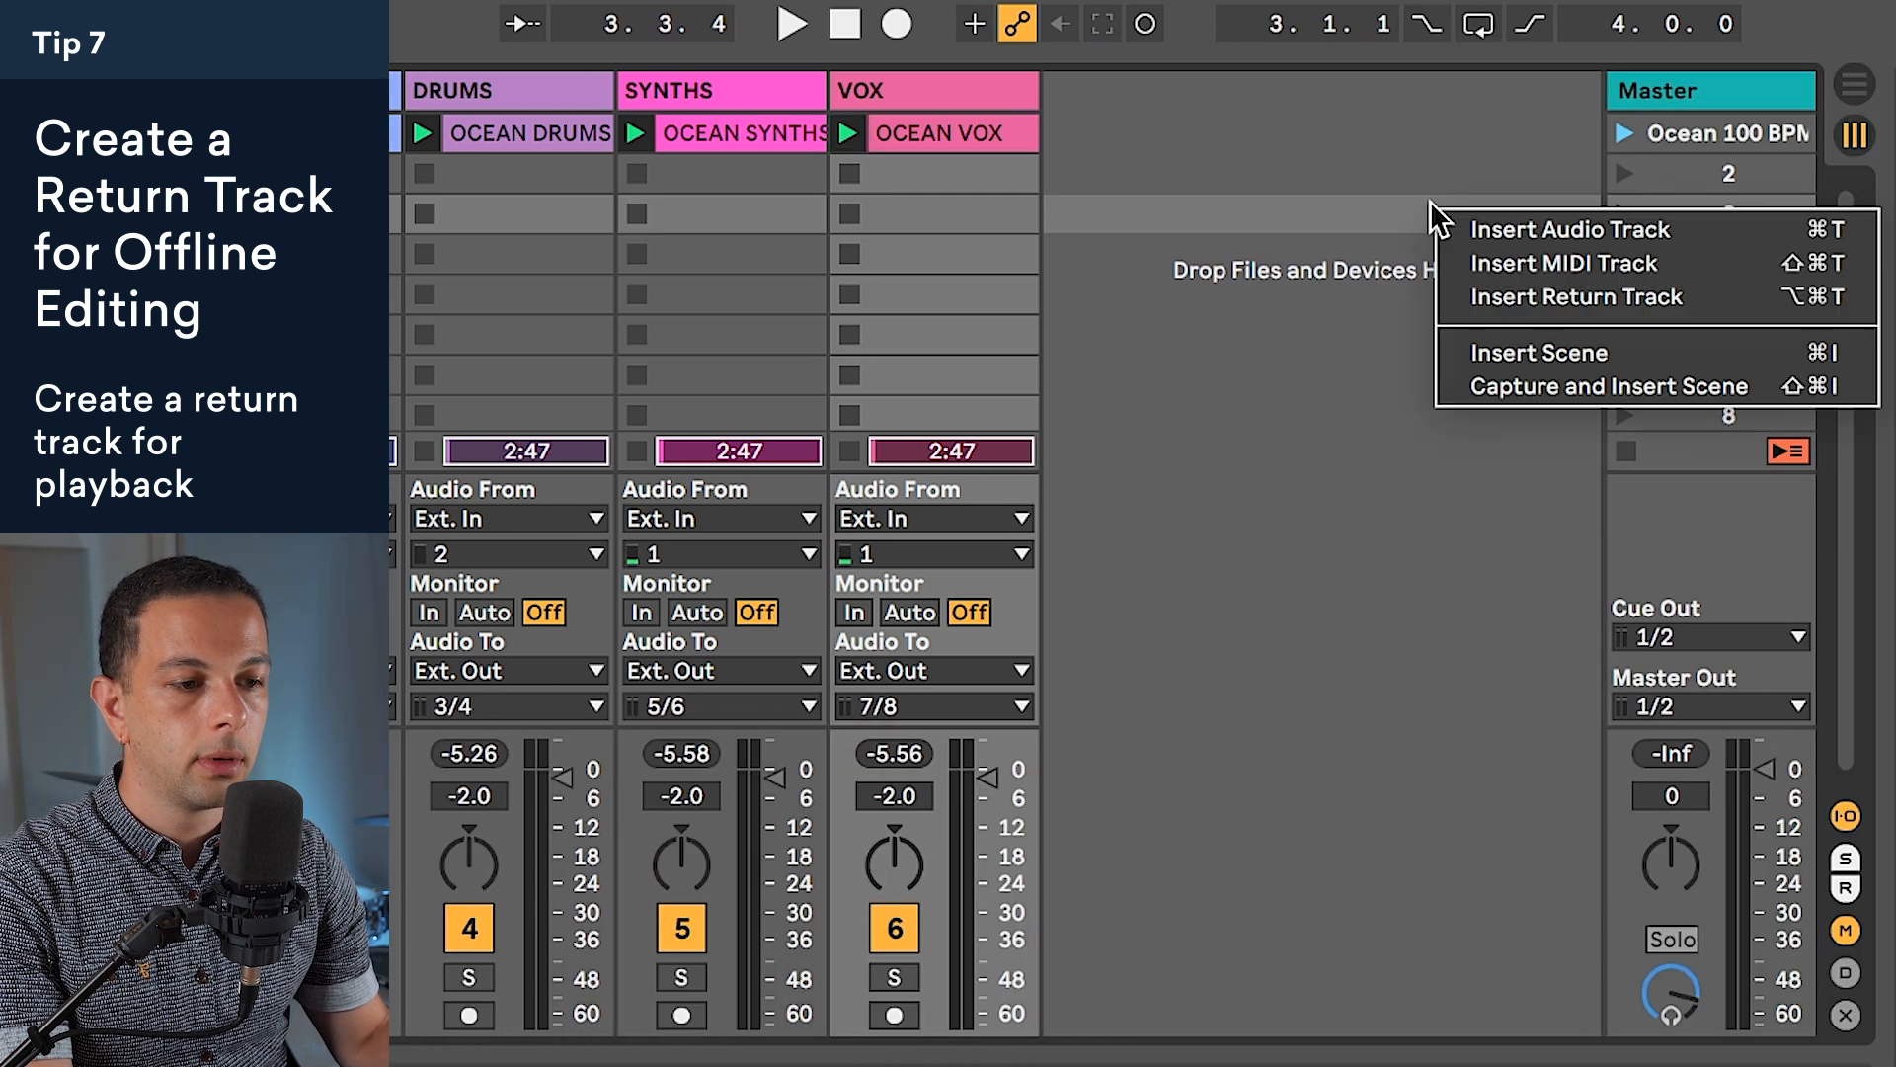
pyautogui.click(1472, 297)
pyautogui.doubleClick(1487, 96)
pyautogui.write('Playback')
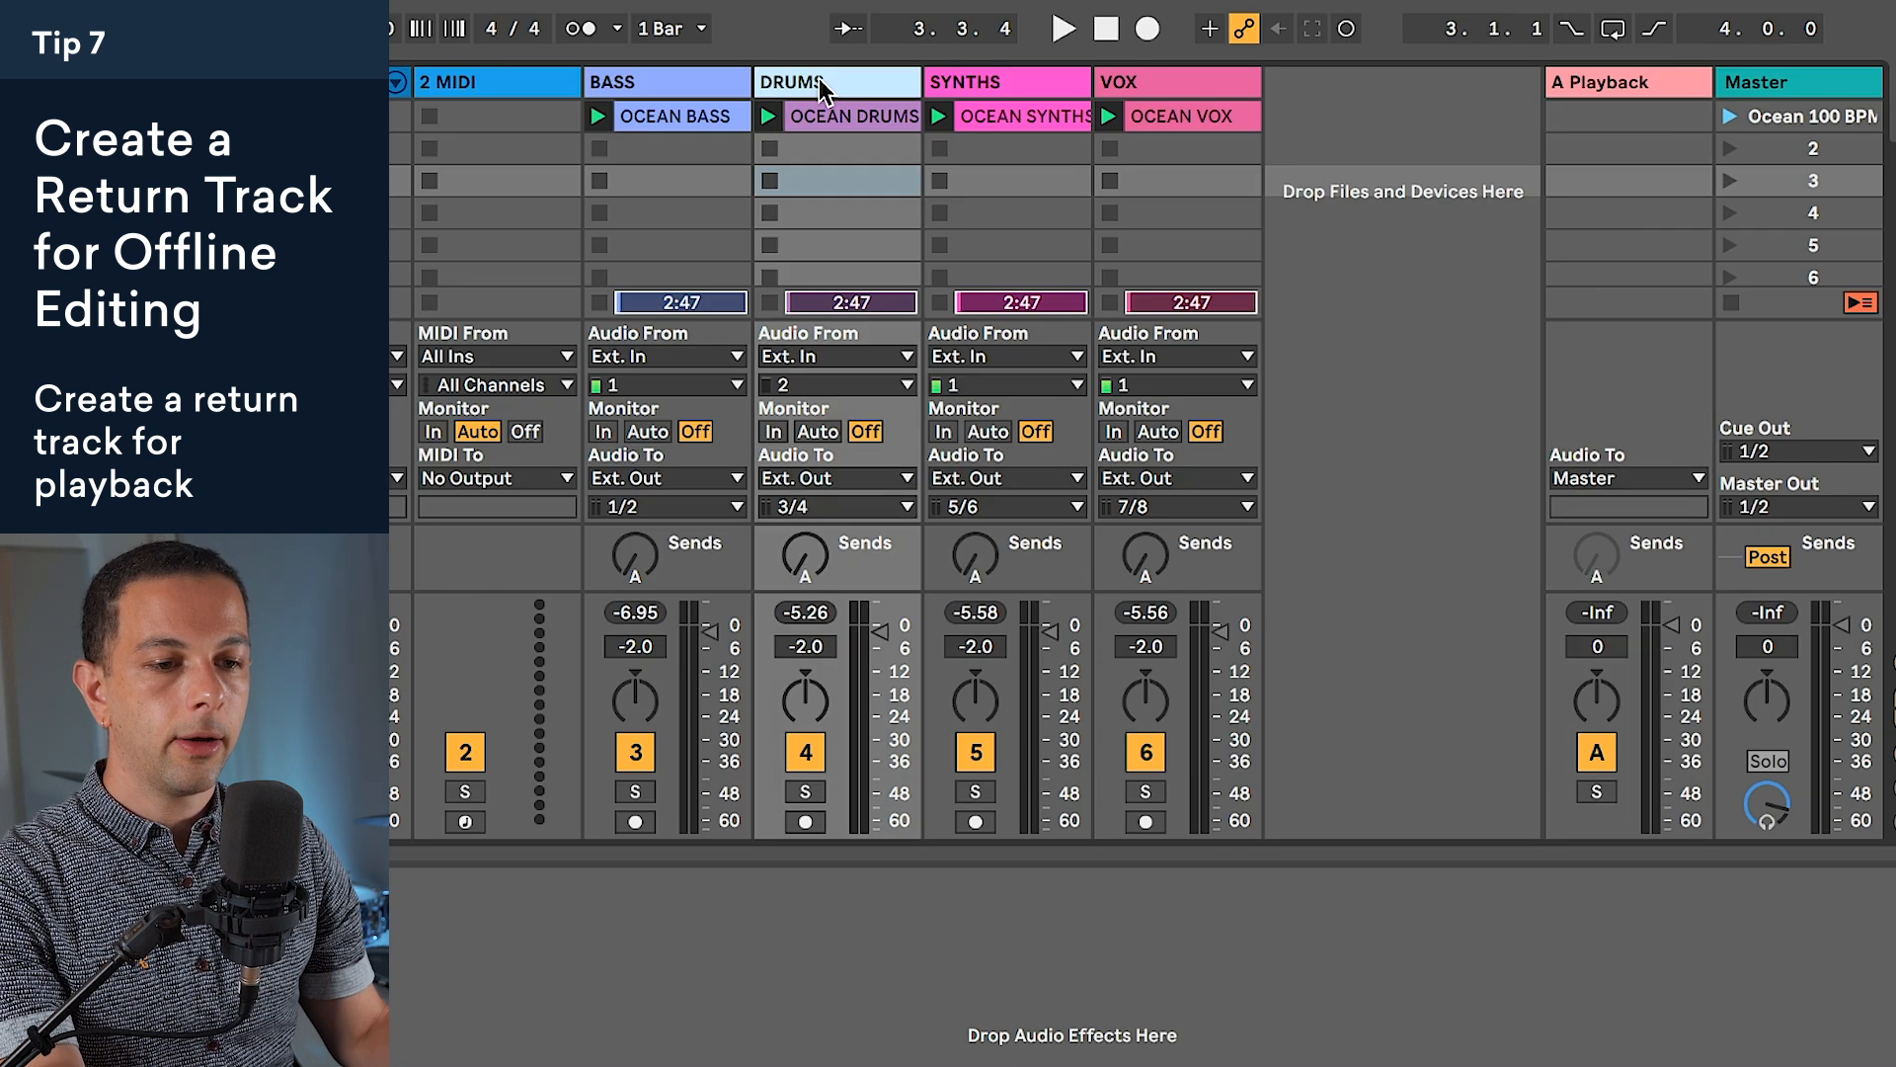
# Step: Raise send A to maximum on the DRUMS, SYNTHS and VOX tracks together, leaving BASS out
pyautogui.keyDown('shift'); pyautogui.click(1136, 83); pyautogui.keyUp('shift')
pyautogui.click(844, 526)
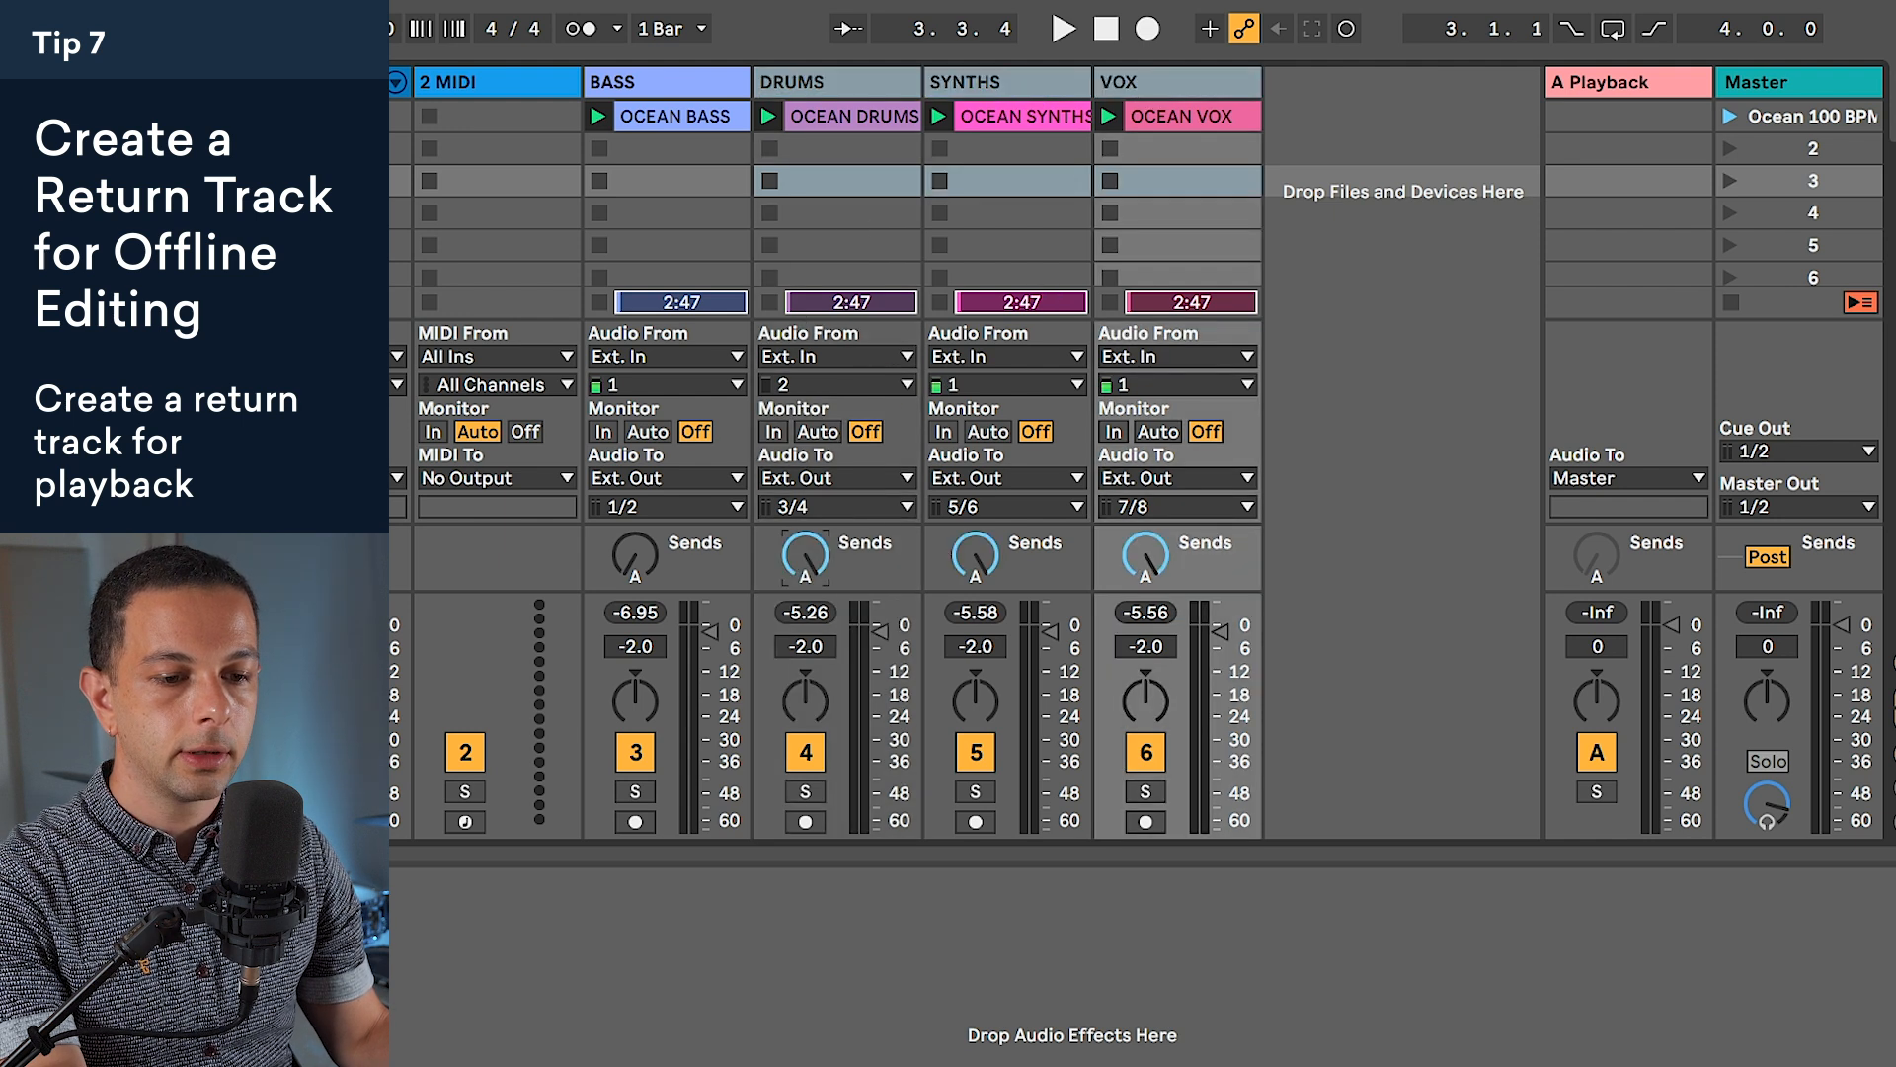
pyautogui.keyDown('shift'); pyautogui.click(1144, 81); pyautogui.keyUp('shift')
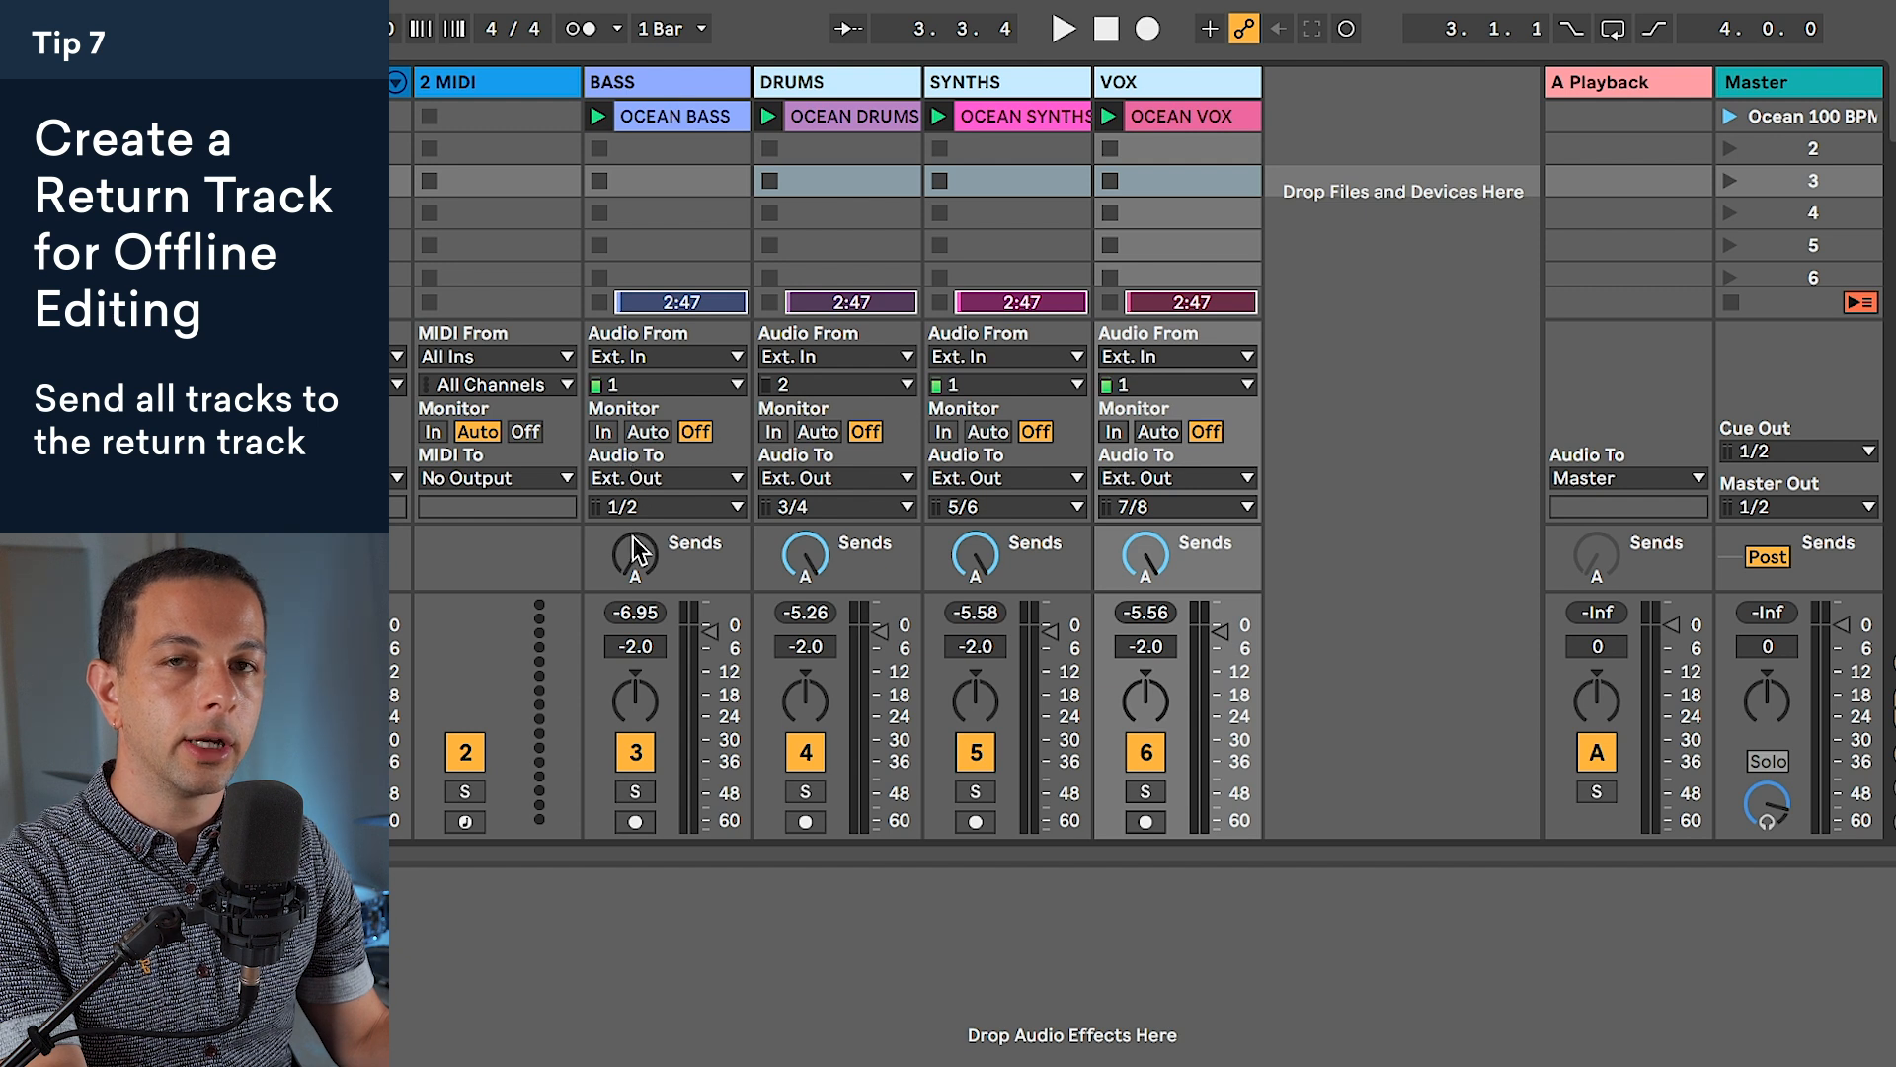
pyautogui.click(1484, 534)
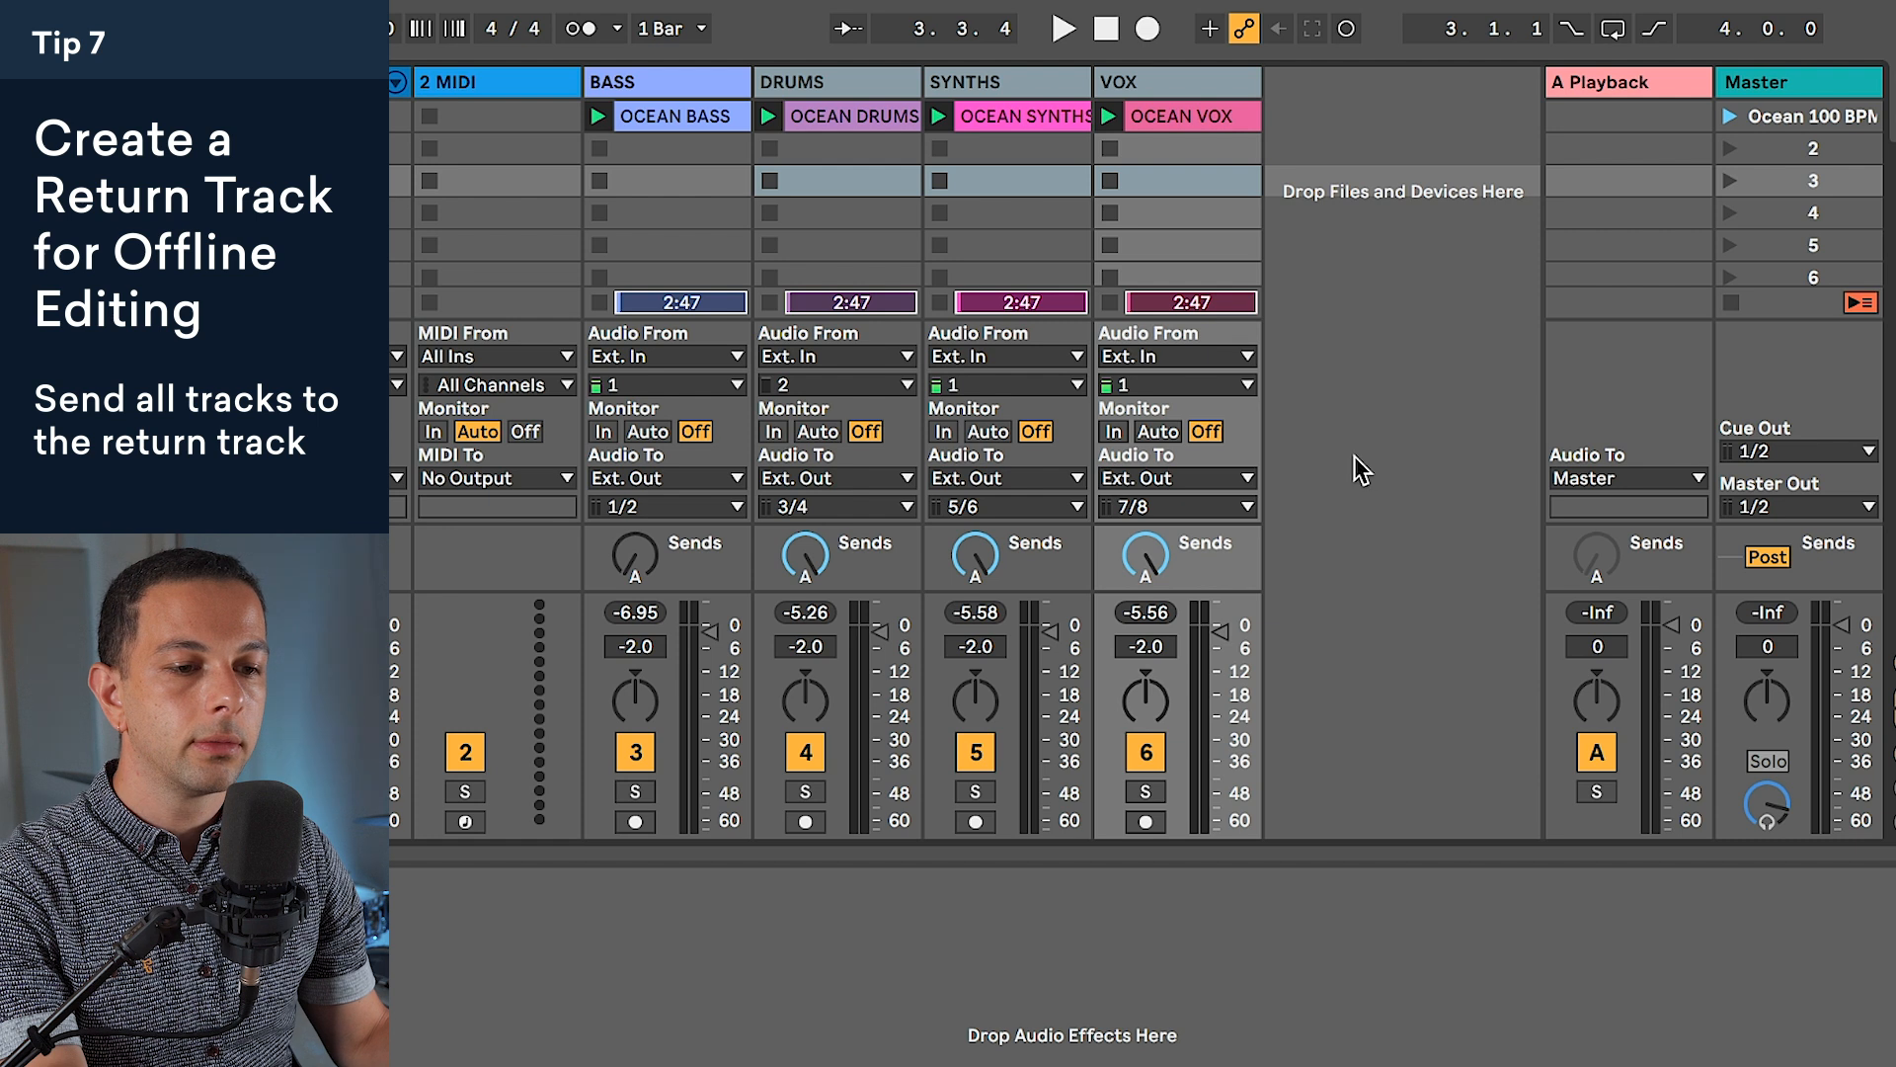
pyautogui.click(1203, 86)
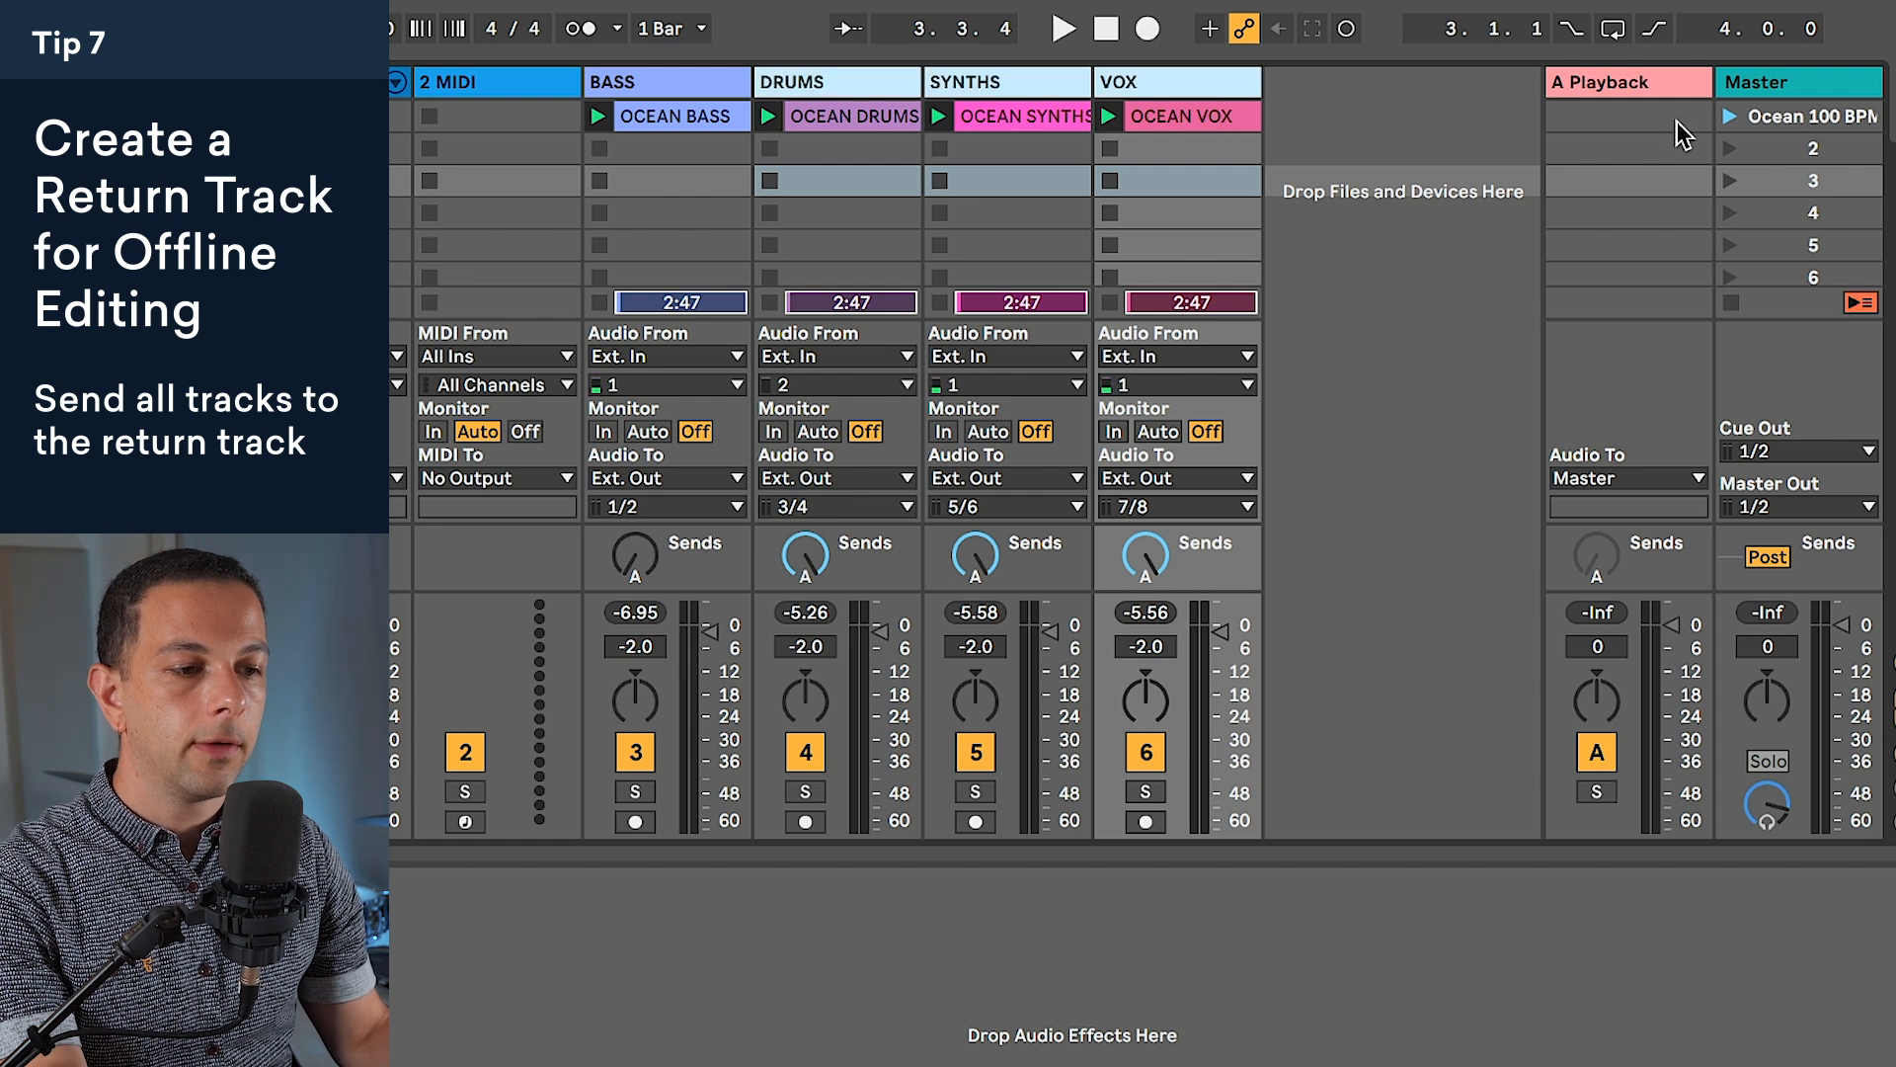
# Step: Play the Ocean 100 BPM scene to hear the tracks through the Playback return, and stop it
pyautogui.click(1730, 116)
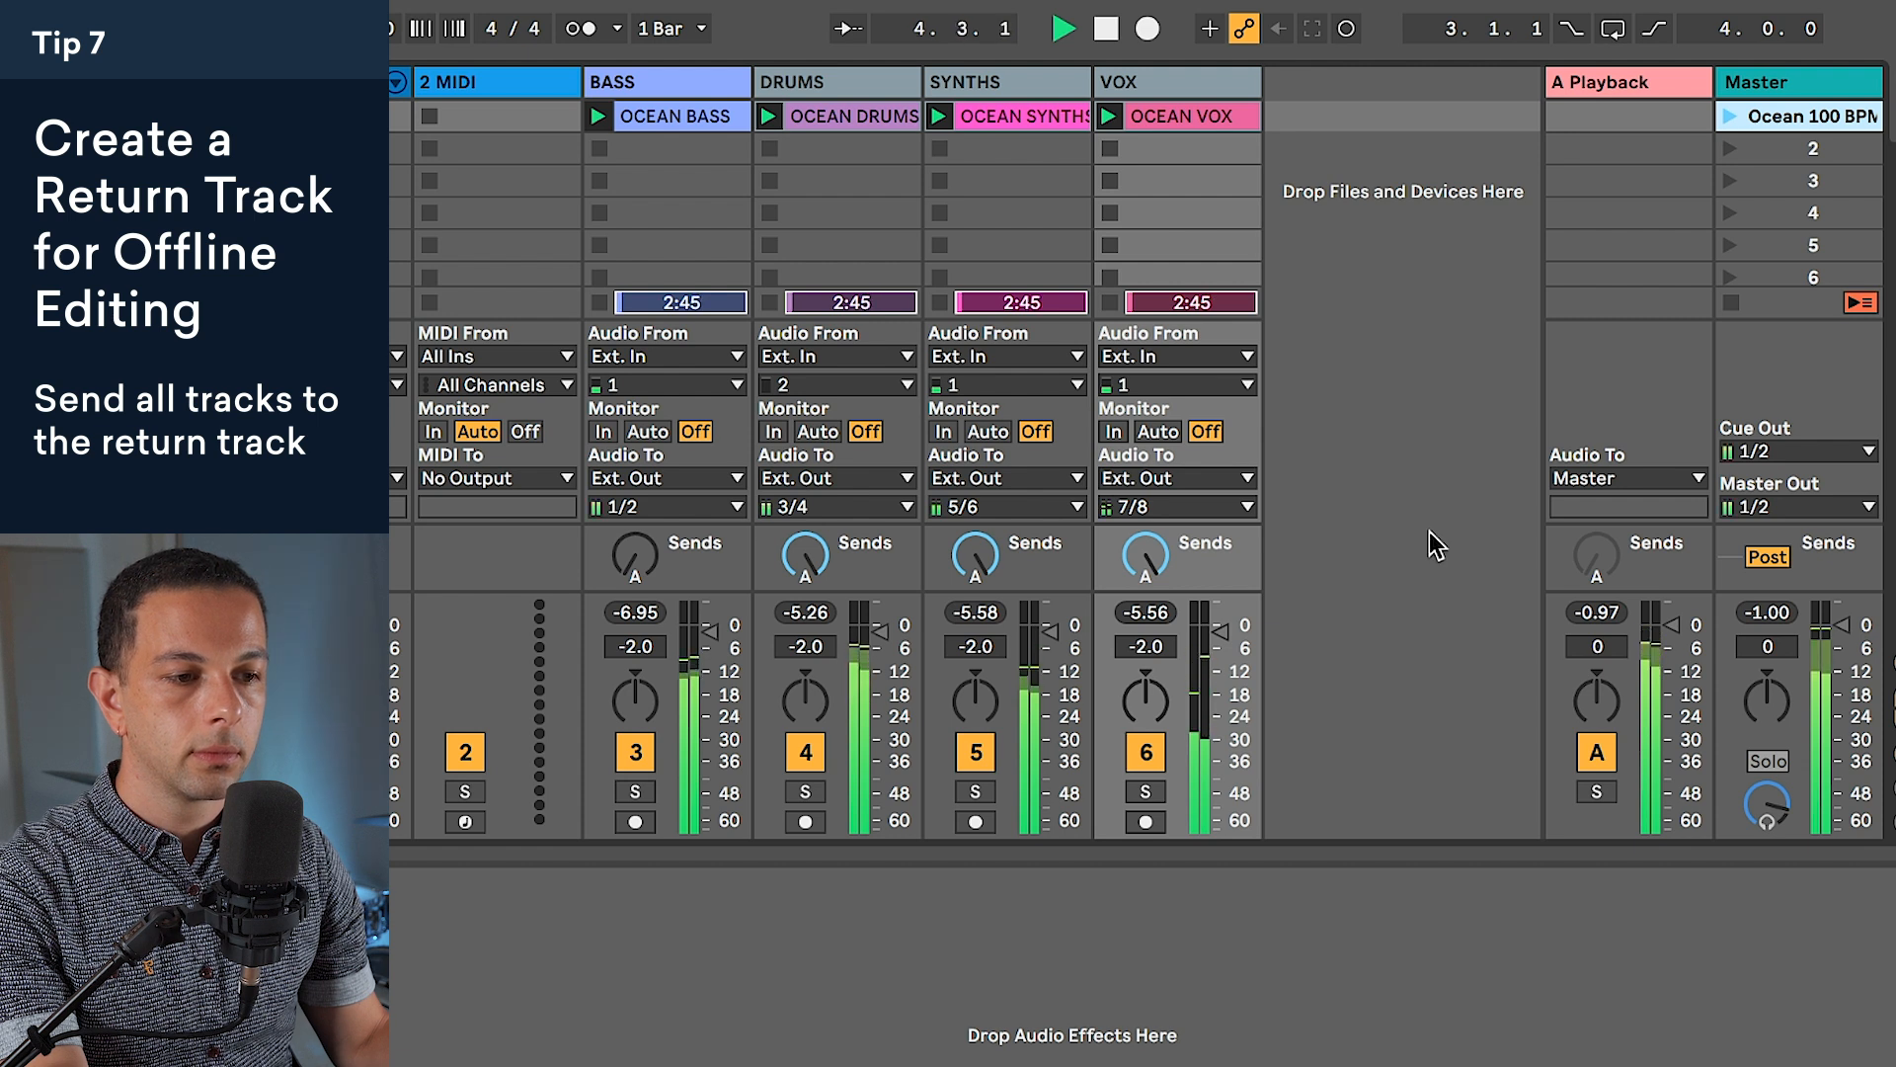
pyautogui.press('space')
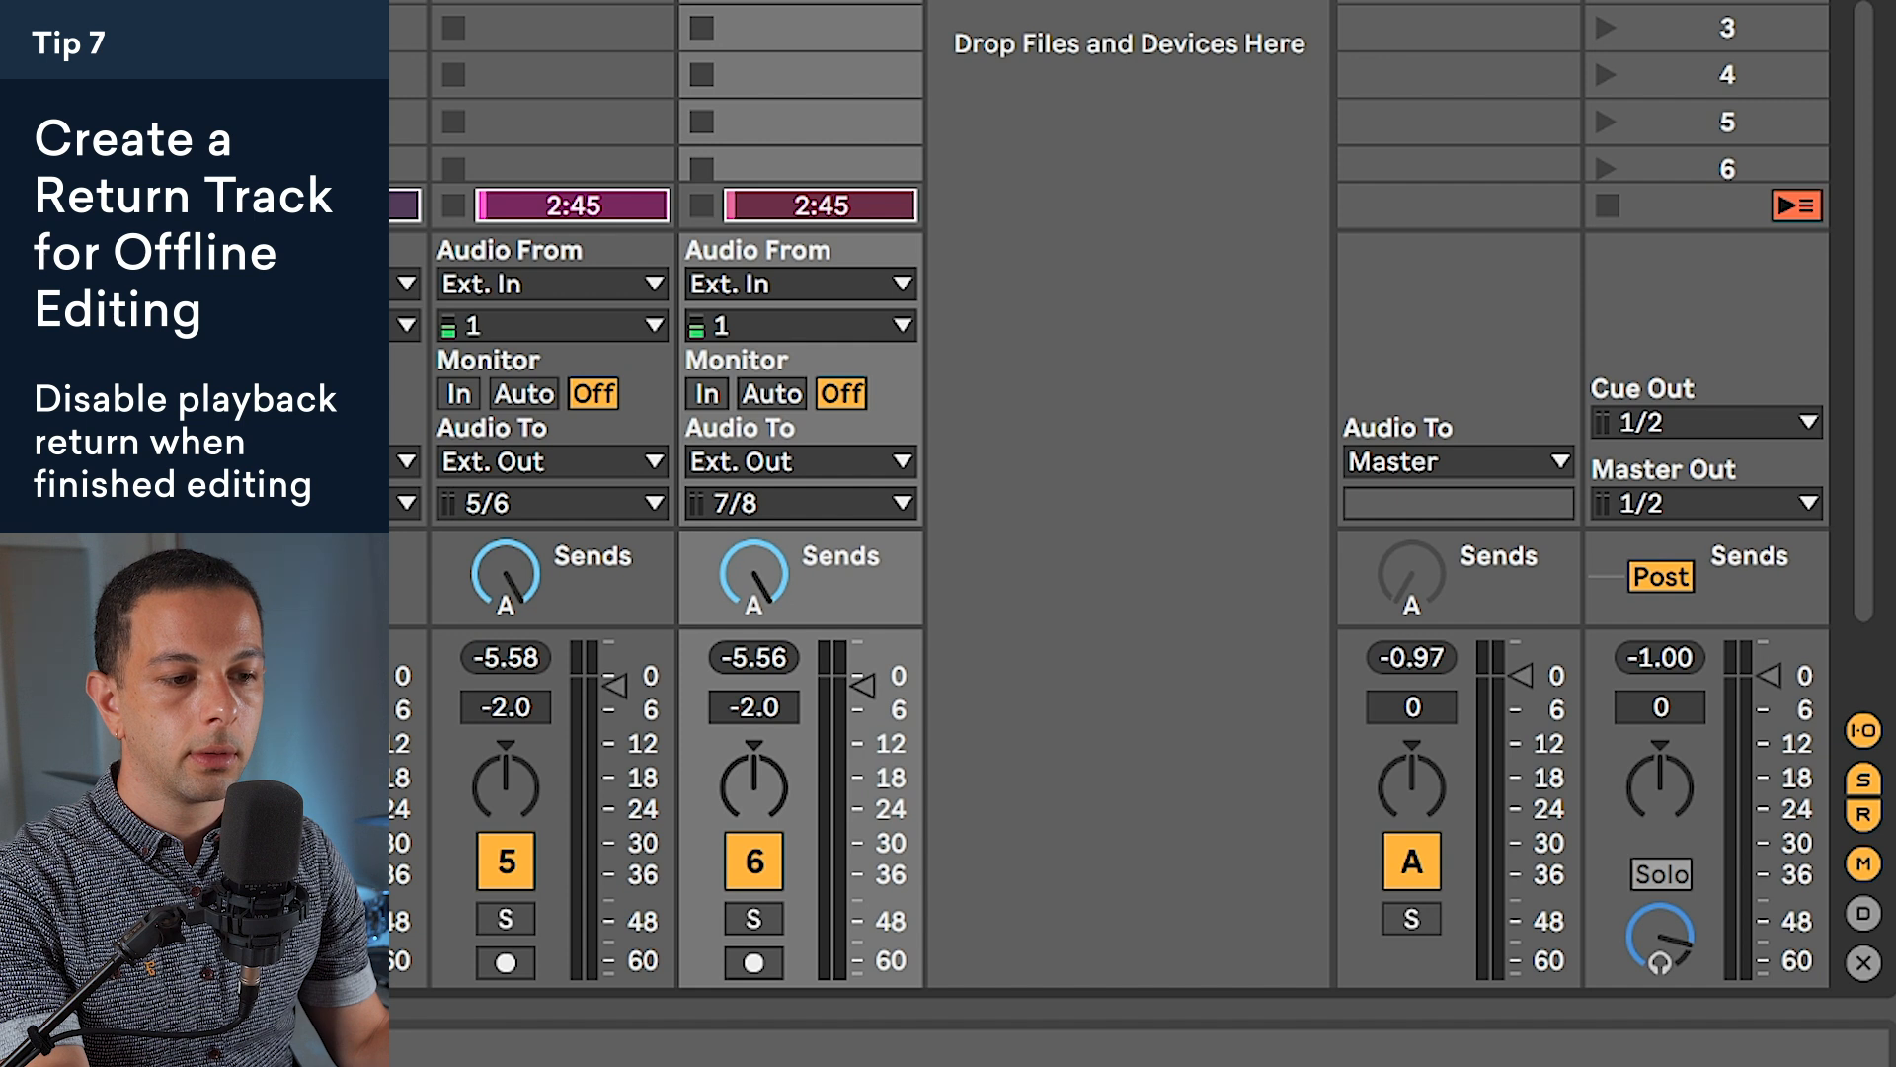
# Step: Try deactivating the Playback return track, and instead lower its volume to -inf with the track active
pyautogui.click(1416, 855)
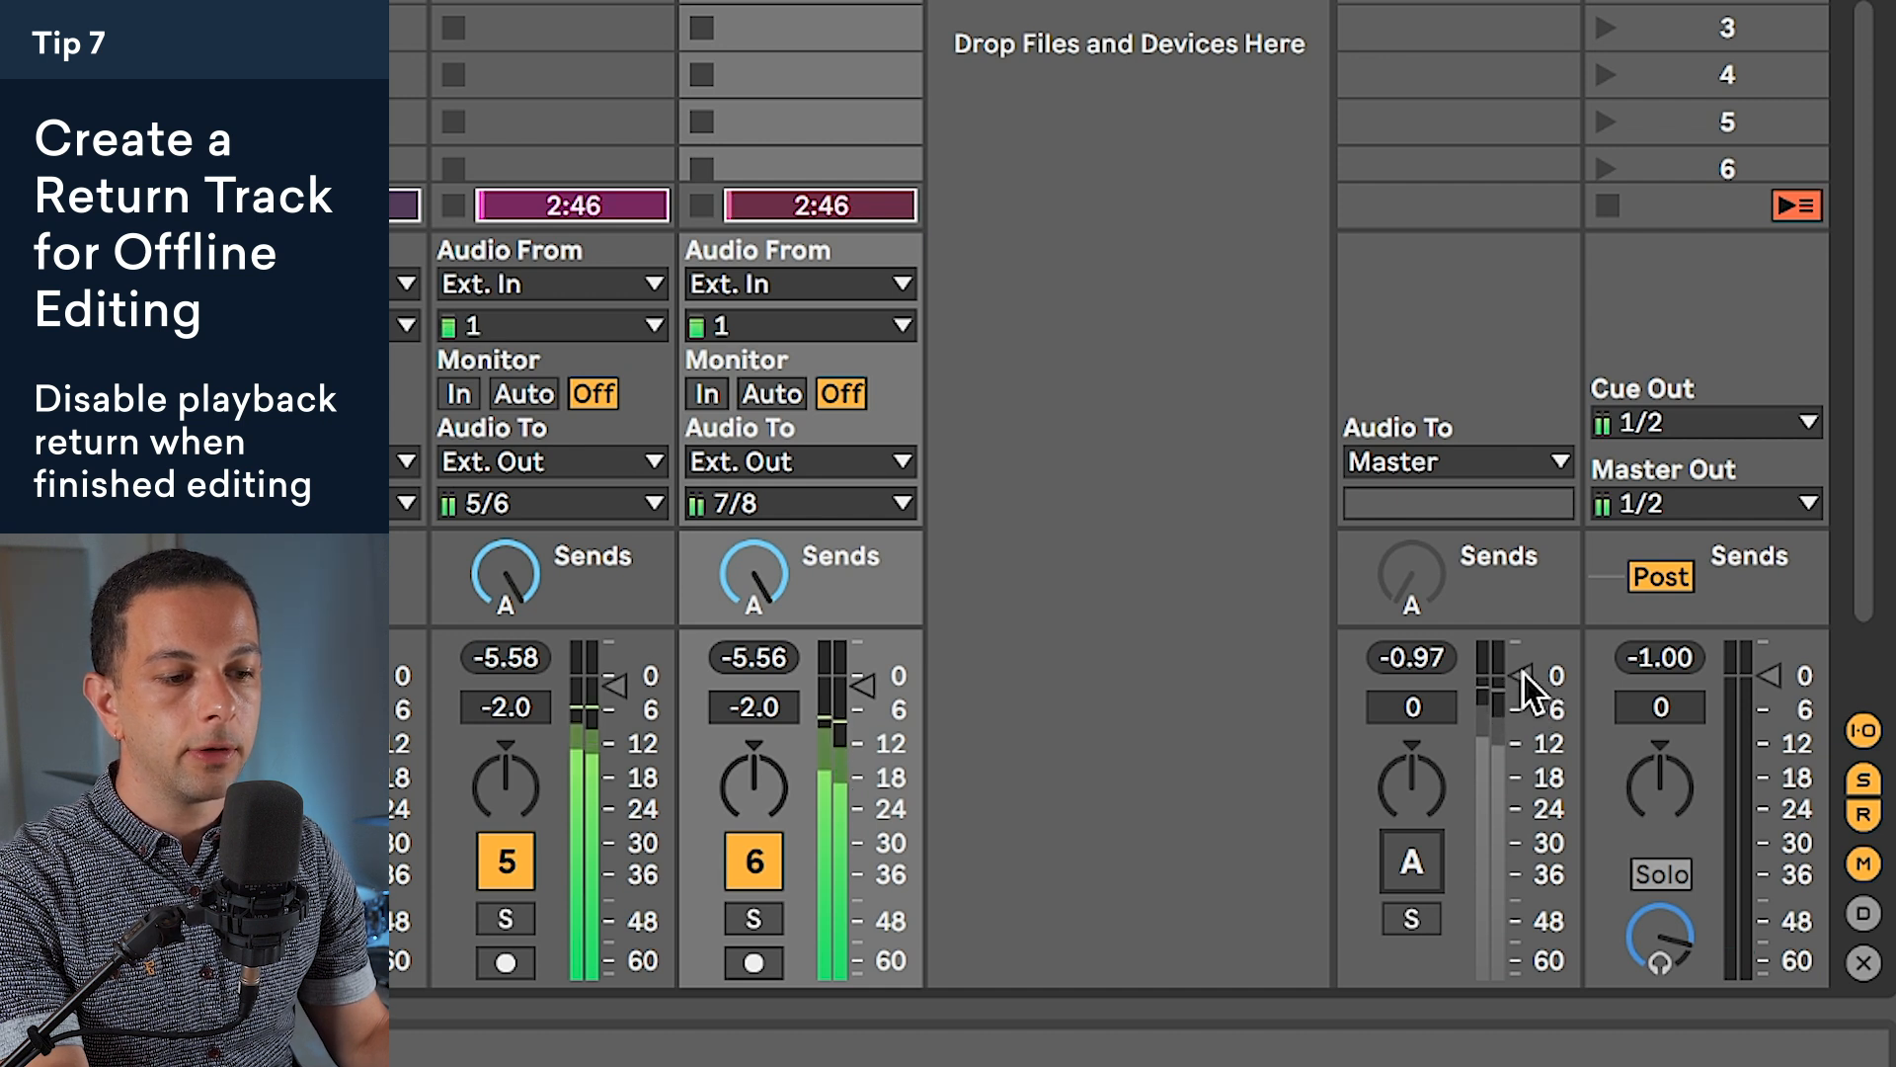
pyautogui.moveTo(1526, 686); pyautogui.dragTo(1546, 966)
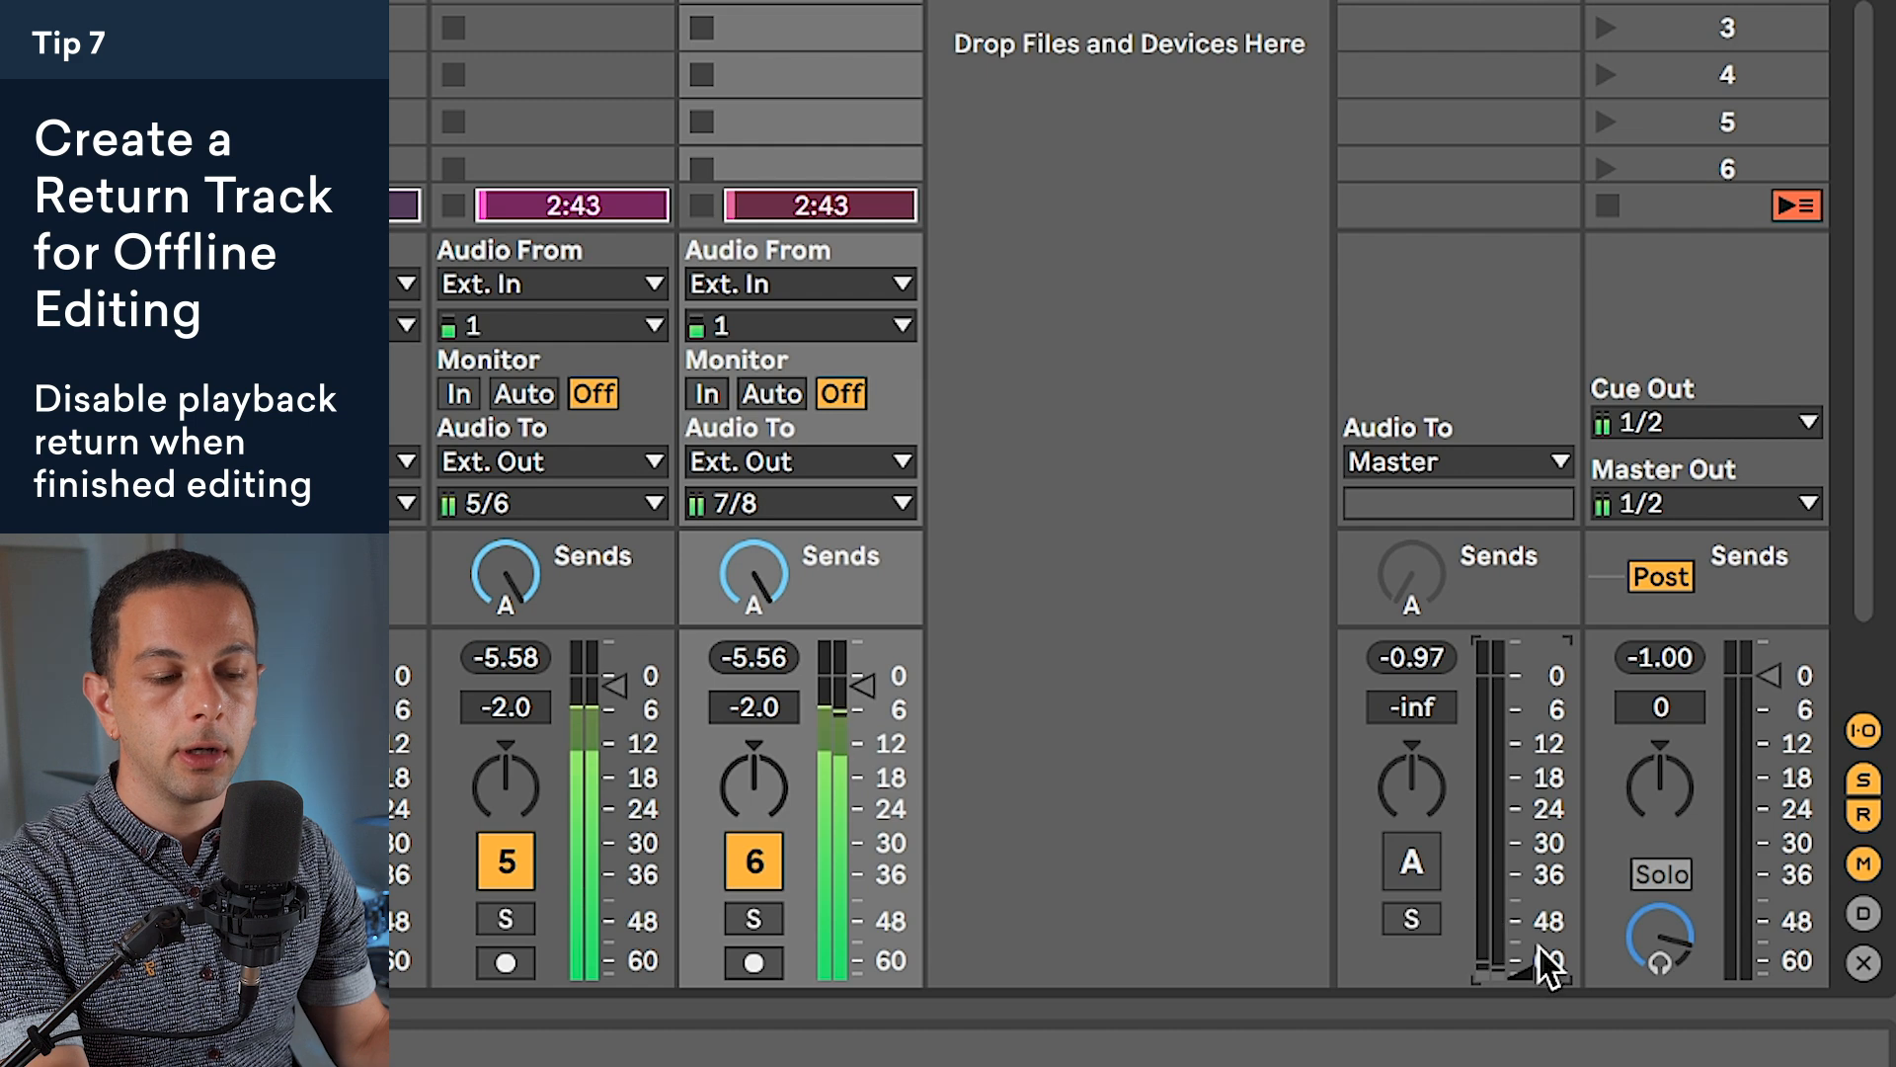
pyautogui.click(1412, 865)
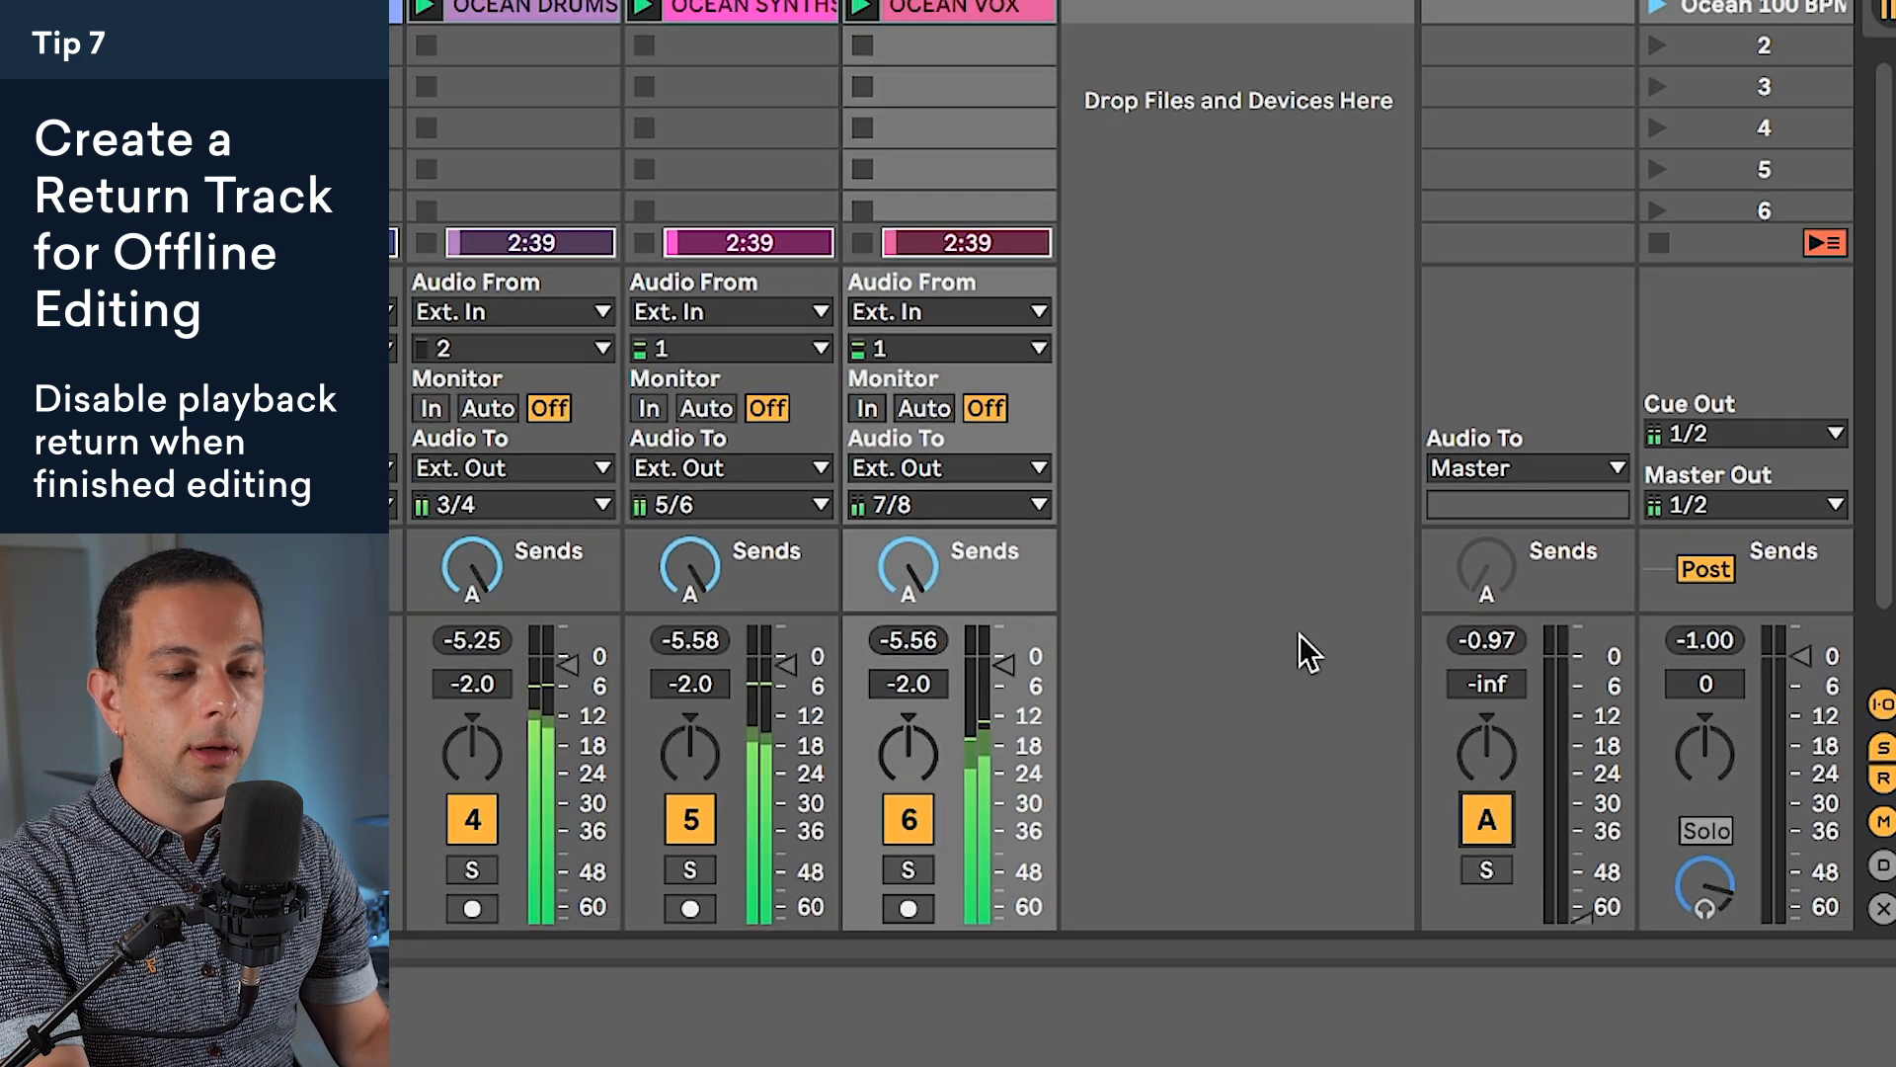